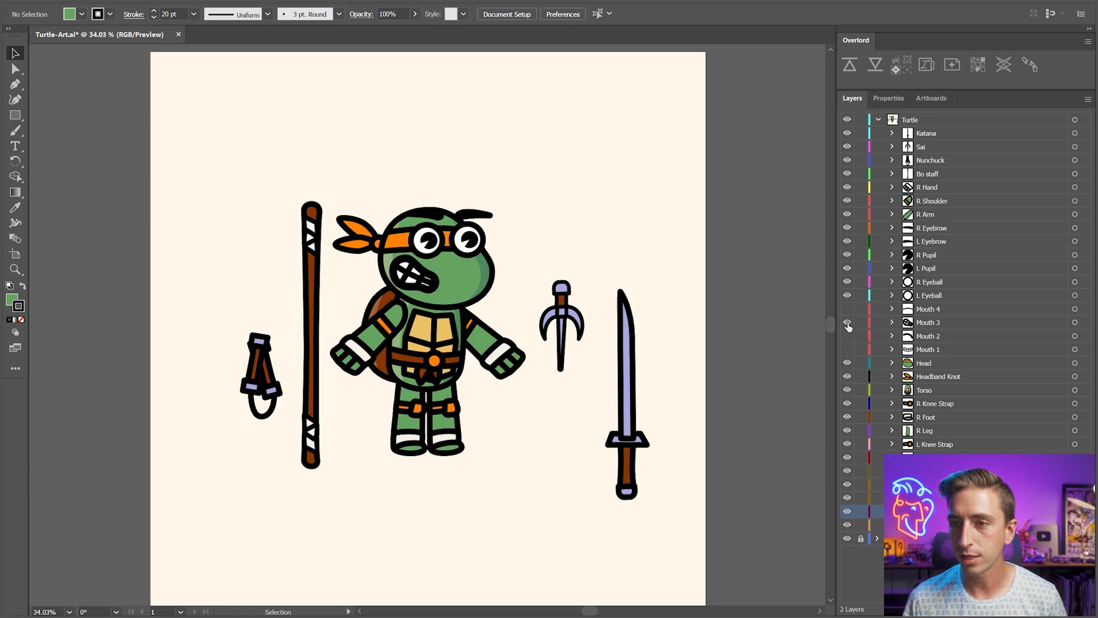
- Preview the alternative mouths by toggling their visibility, leaving Mouth 1 through Mouth 4 all visible
{"action": "left_click", "coordinate": [848, 337]}
{"action": "left_click", "coordinate": [847, 339]}
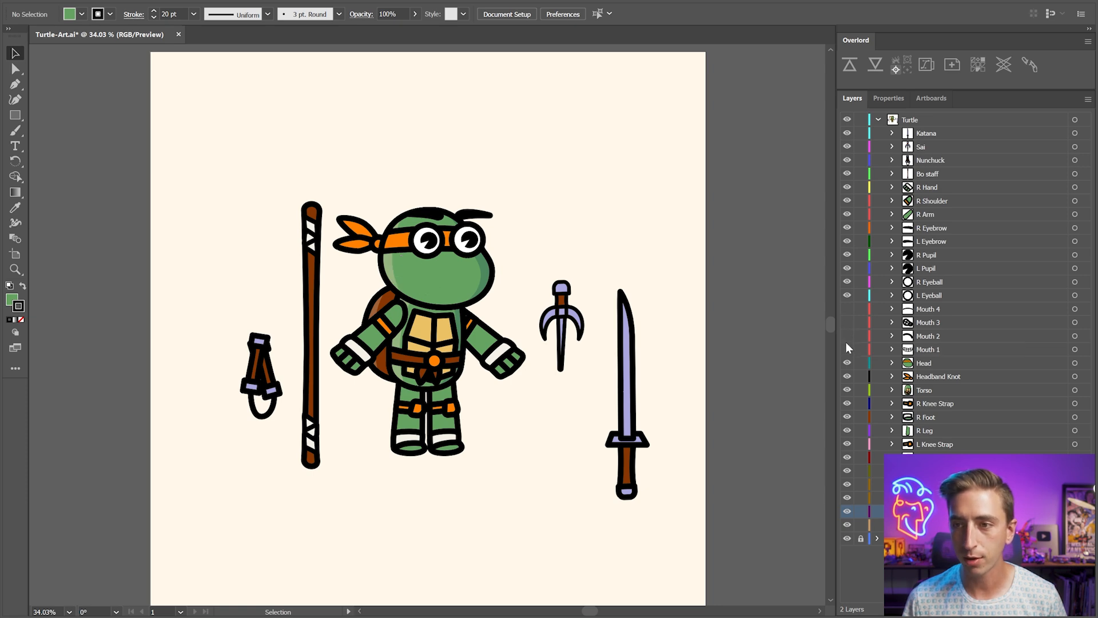
{"action": "left_click", "coordinate": [847, 349]}
{"action": "left_click", "coordinate": [847, 349]}
{"action": "left_click", "coordinate": [845, 349]}
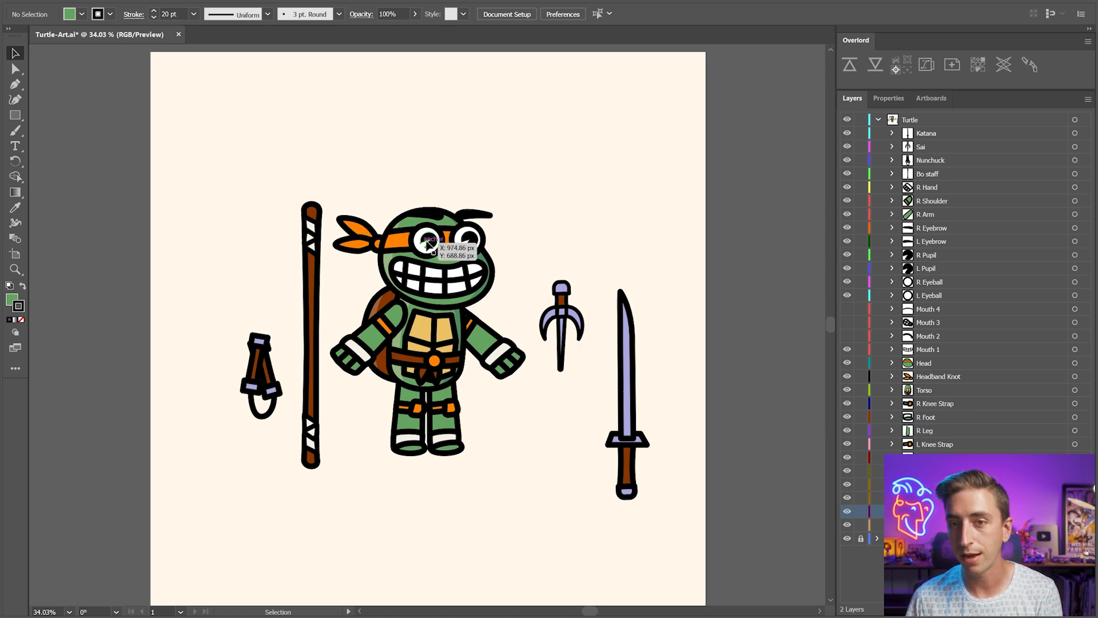
{"action": "left_click", "coordinate": [847, 310]}
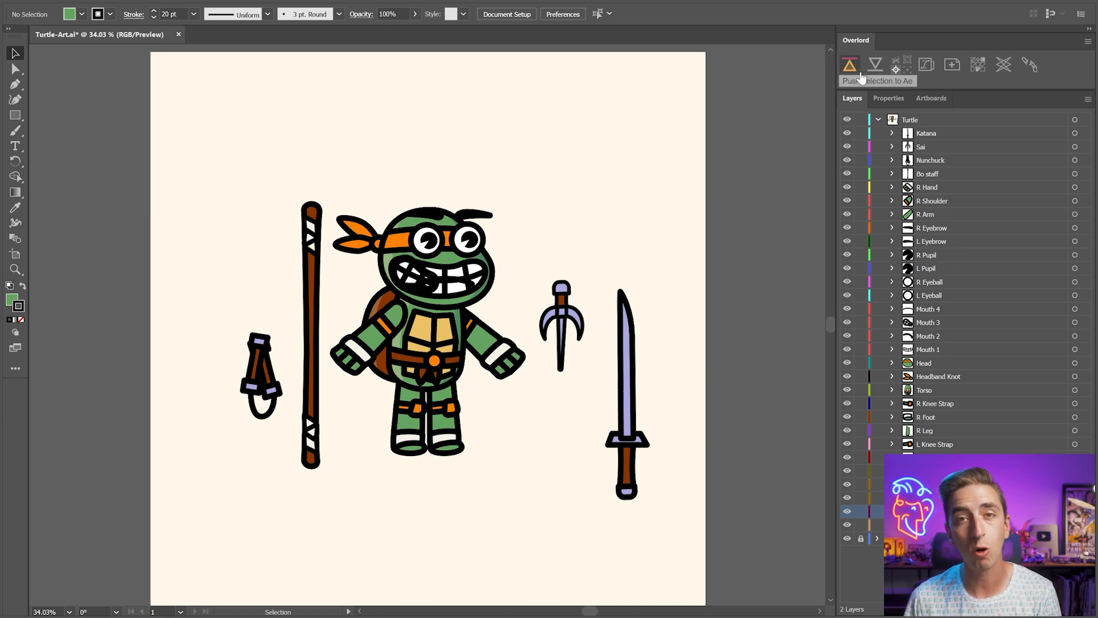
- Examine how the sai artwork is organised by selecting it and viewing the contents of the Sai layer
{"action": "left_click", "coordinate": [944, 135]}
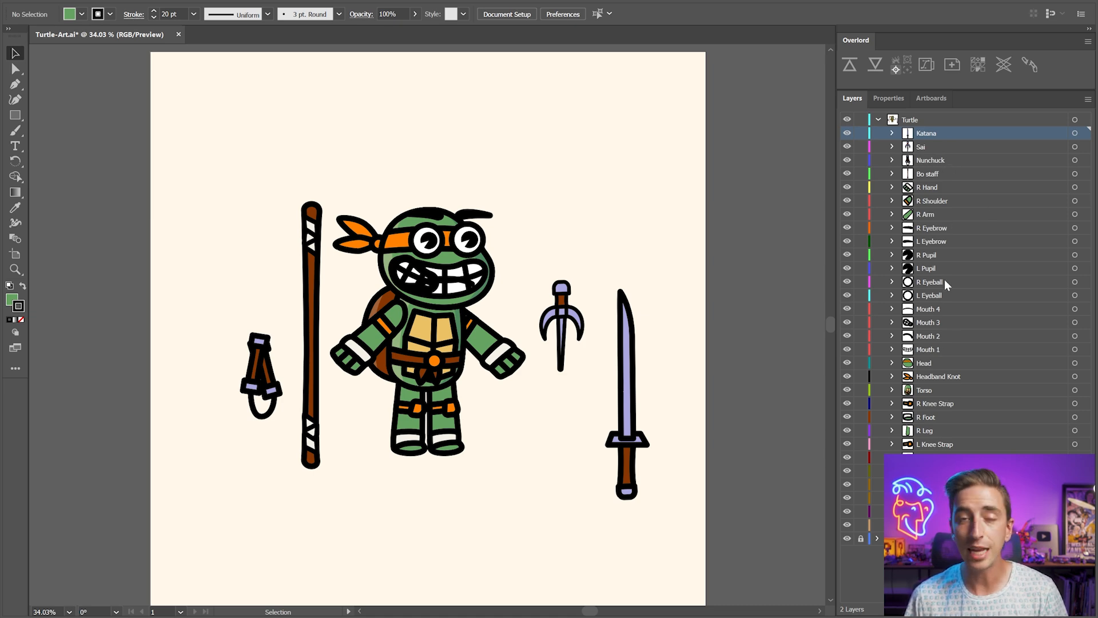
{"action": "left_click", "coordinate": [575, 321]}
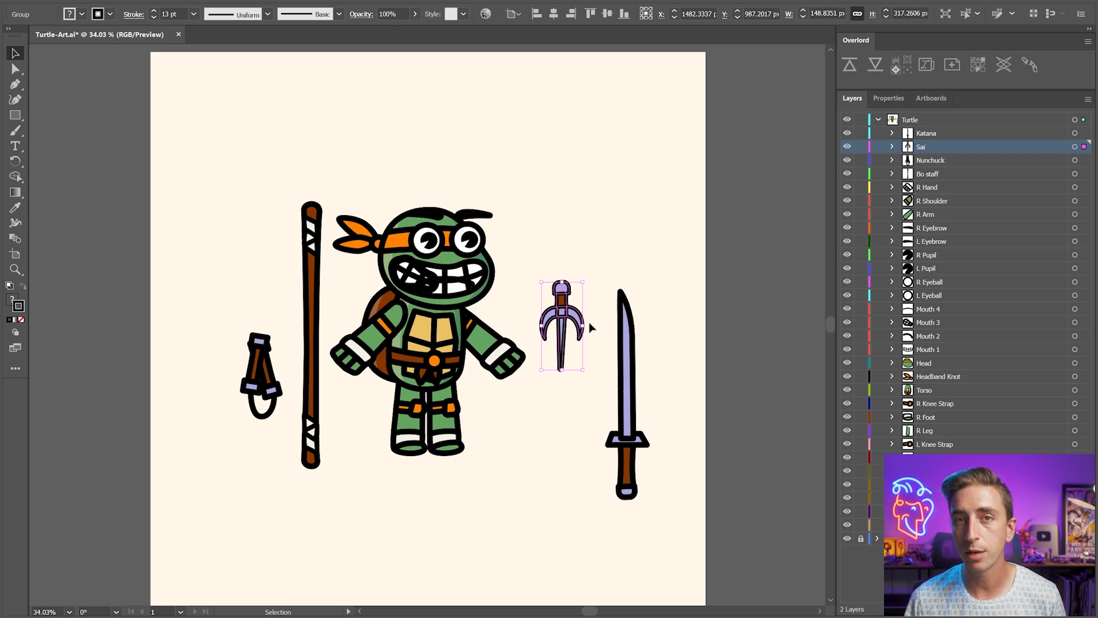
{"action": "left_click", "coordinate": [893, 146]}
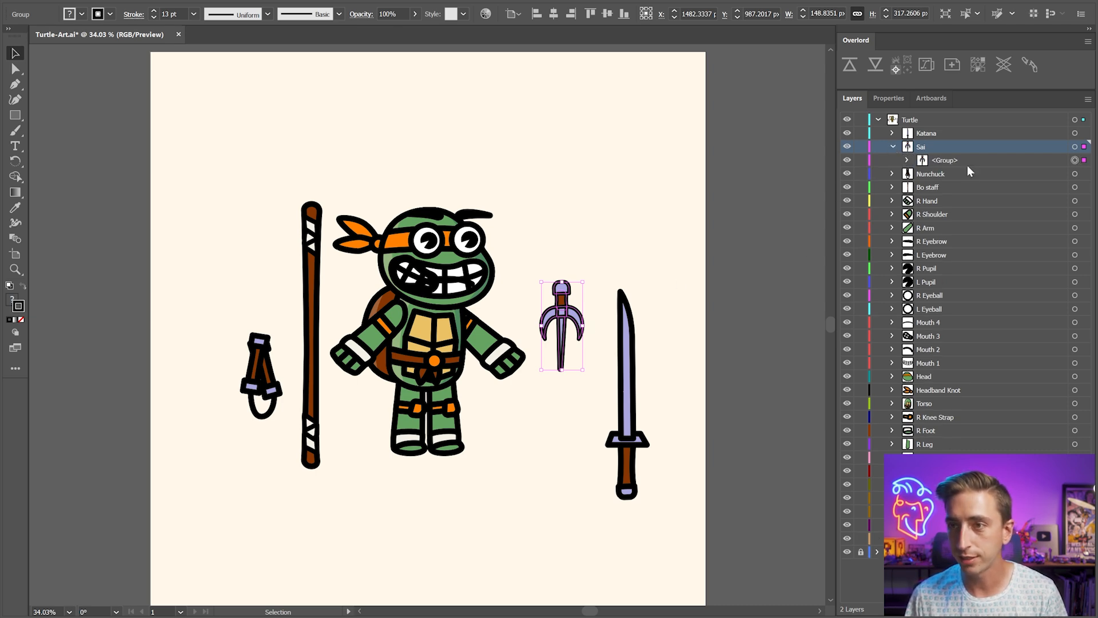
{"action": "left_click", "coordinate": [894, 147]}
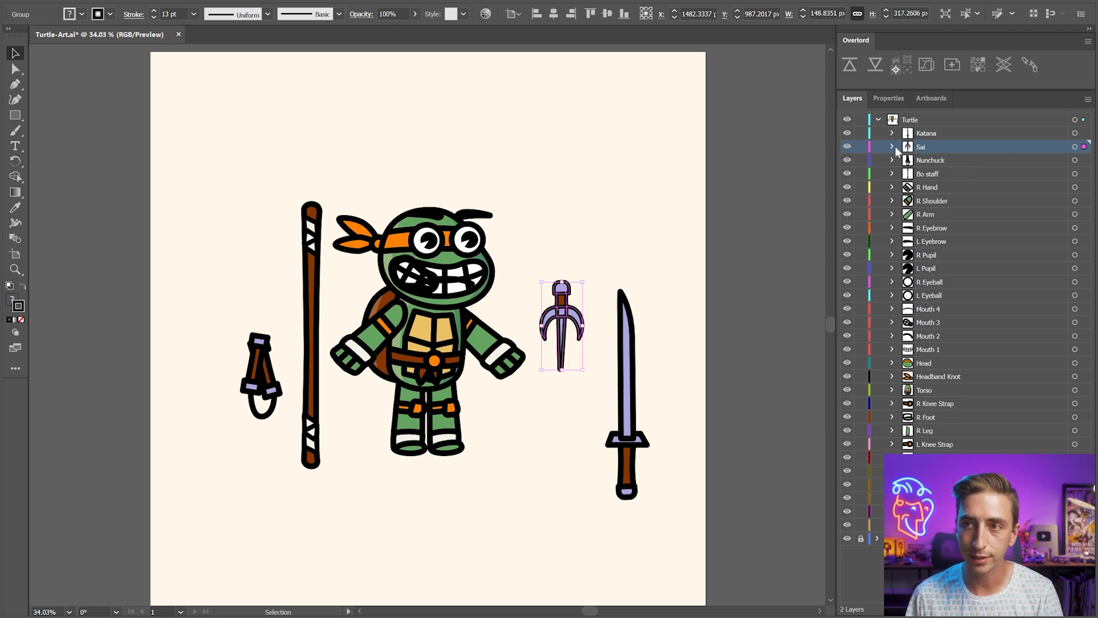
- Try moving the right hand and the torso away from the turtle's body, undoing each move
{"action": "left_click_drag", "start_coordinate": [345, 354], "coordinate": [348, 426]}
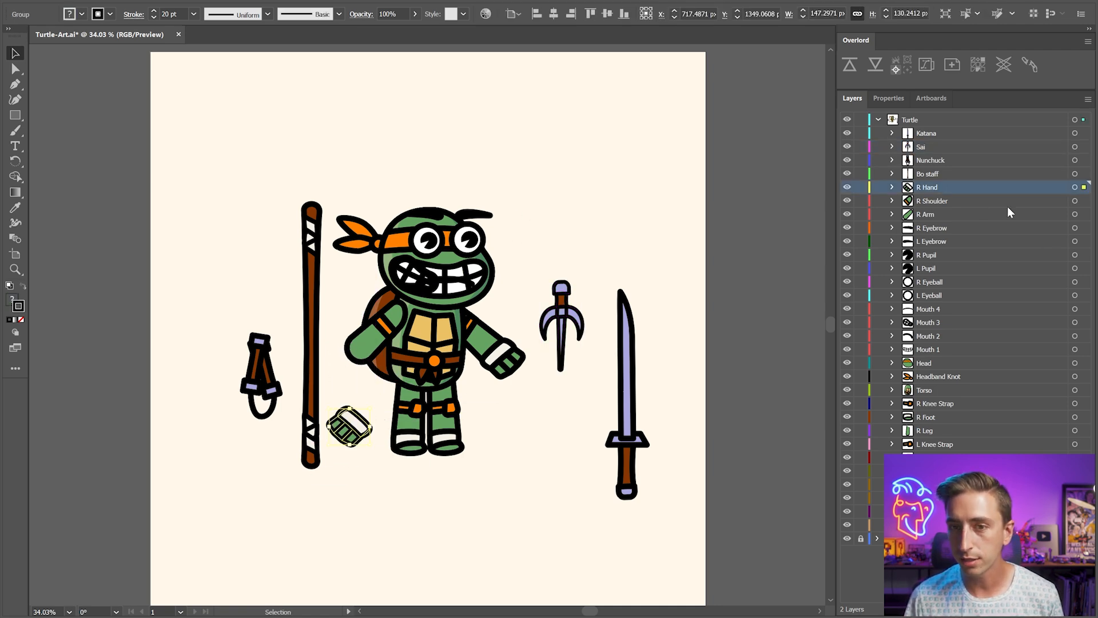
{"action": "key", "text": "ctrl+z"}
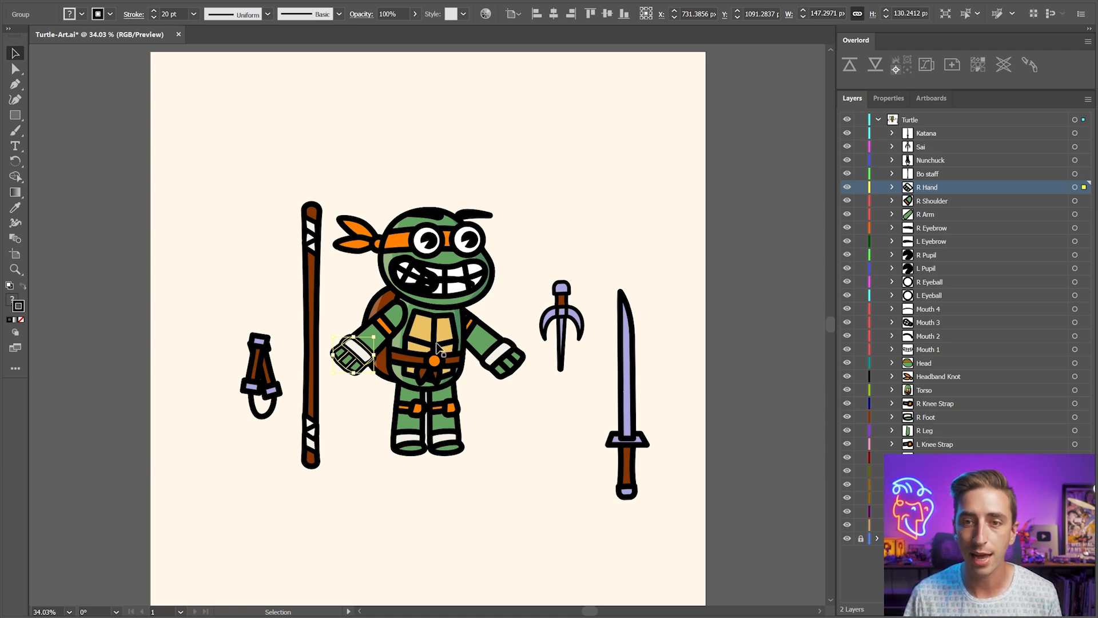
{"action": "left_click_drag", "start_coordinate": [456, 327], "coordinate": [614, 157]}
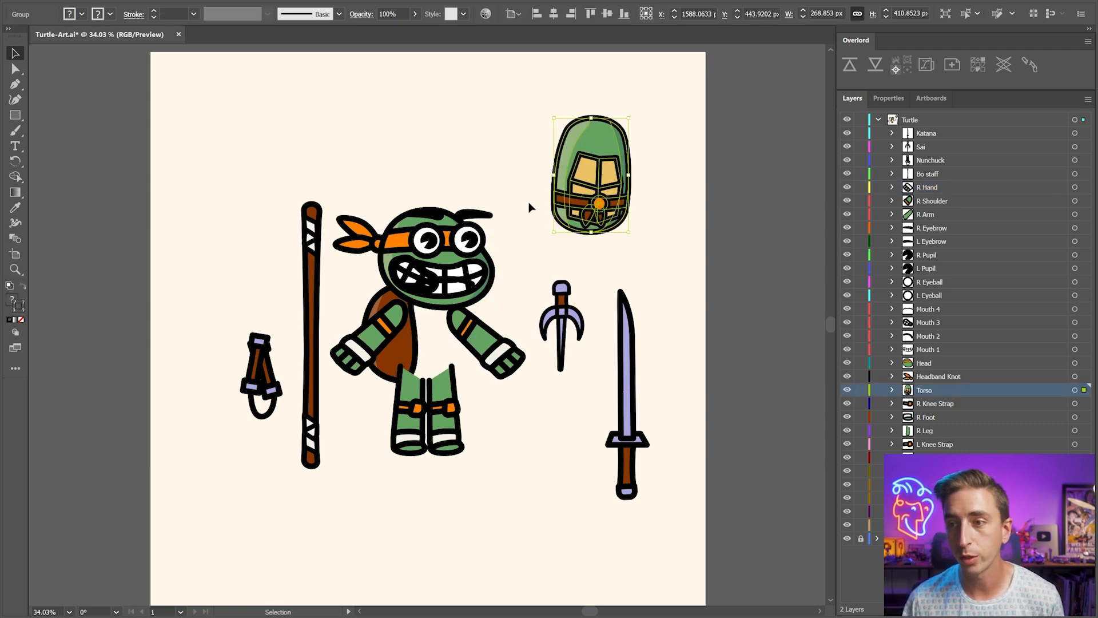
{"action": "key", "text": "ctrl+z"}
{"action": "left_click", "coordinate": [560, 229]}
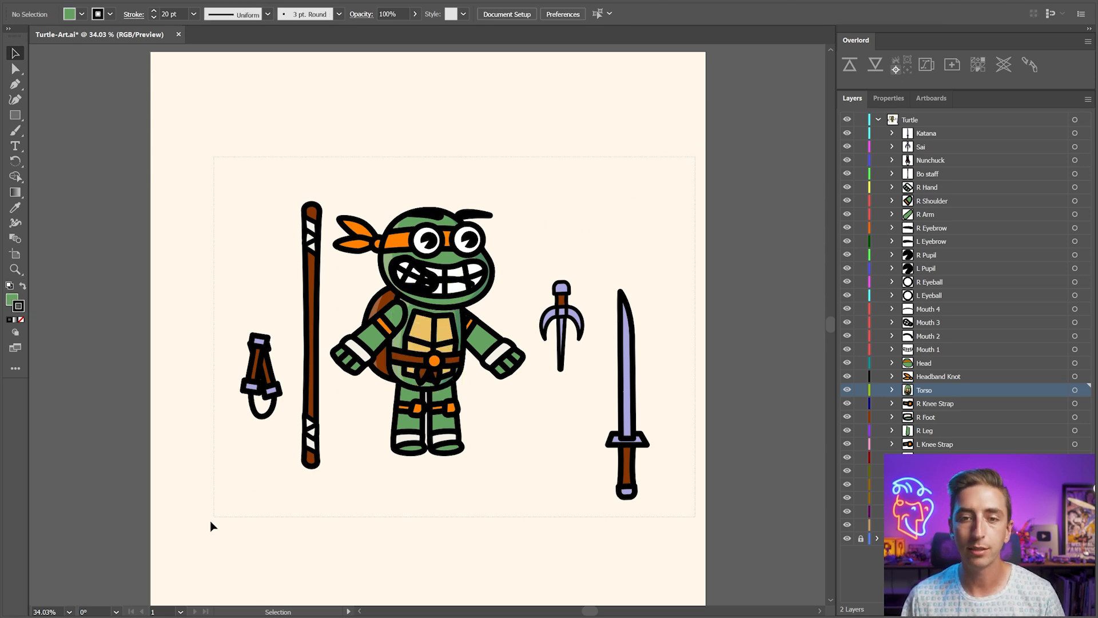
- Select all of the turtle and weapon artwork and turn on the additional Overlord transfer option
{"action": "key", "text": "ctrl+a"}
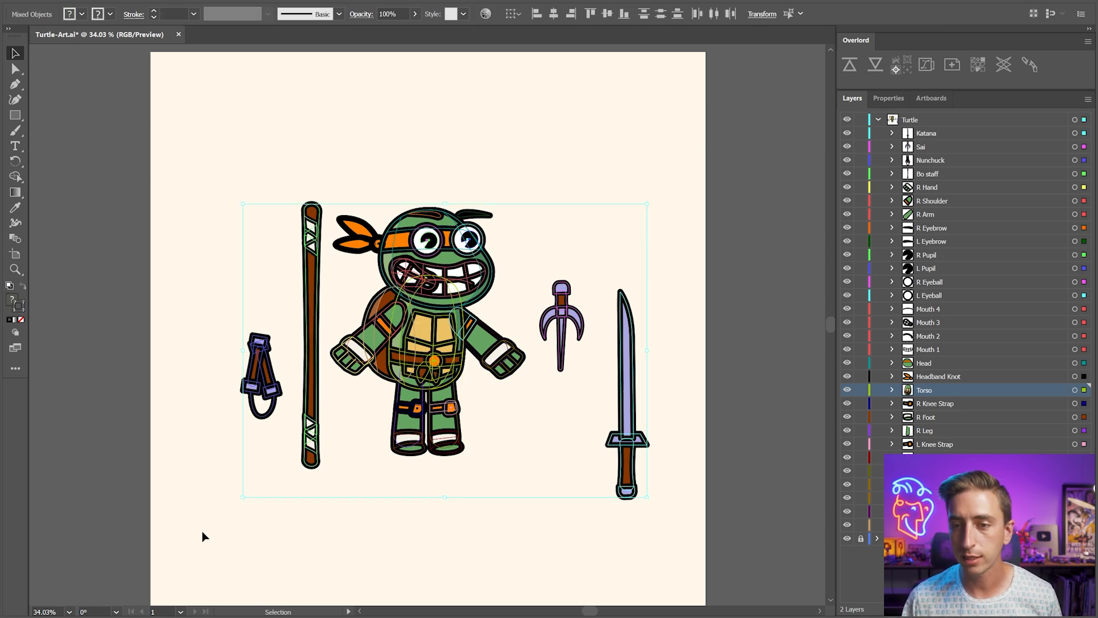
{"action": "left_click", "coordinate": [896, 63]}
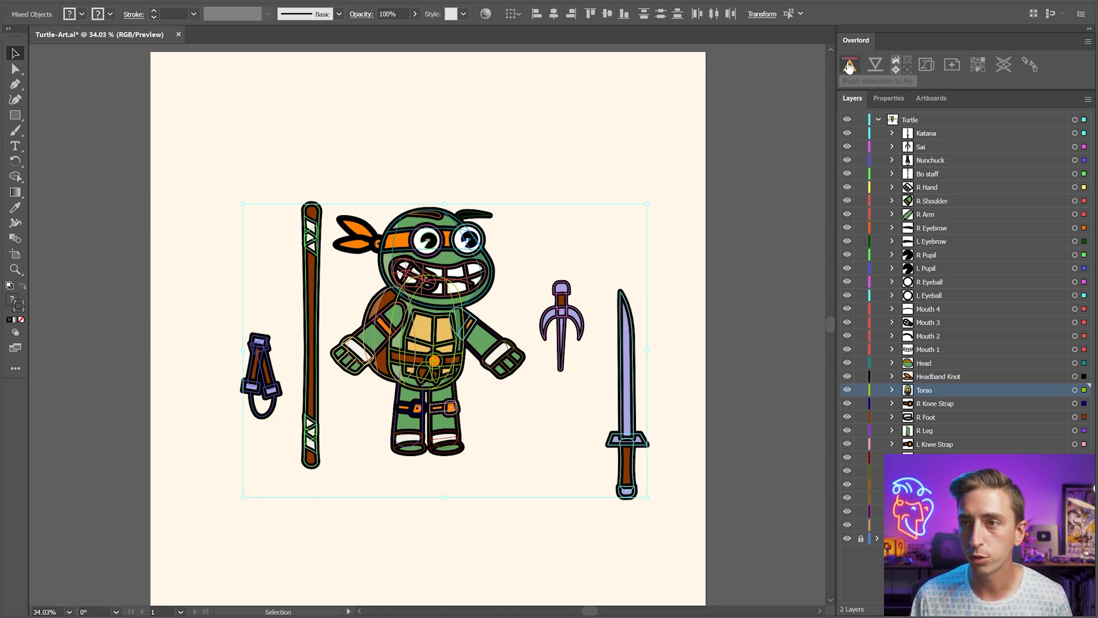
- Switch to After Effects, check the Turtle-Art composition's settings without changing them, and return to Illustrator
{"action": "key", "text": "alt+Tab"}
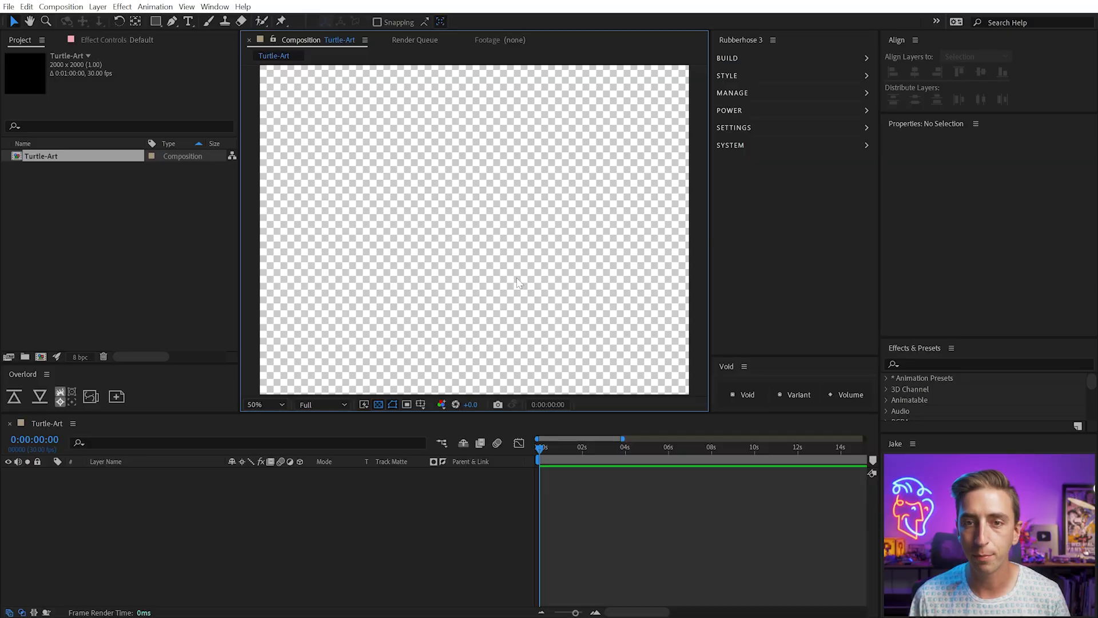
{"action": "key", "text": "ctrl+k"}
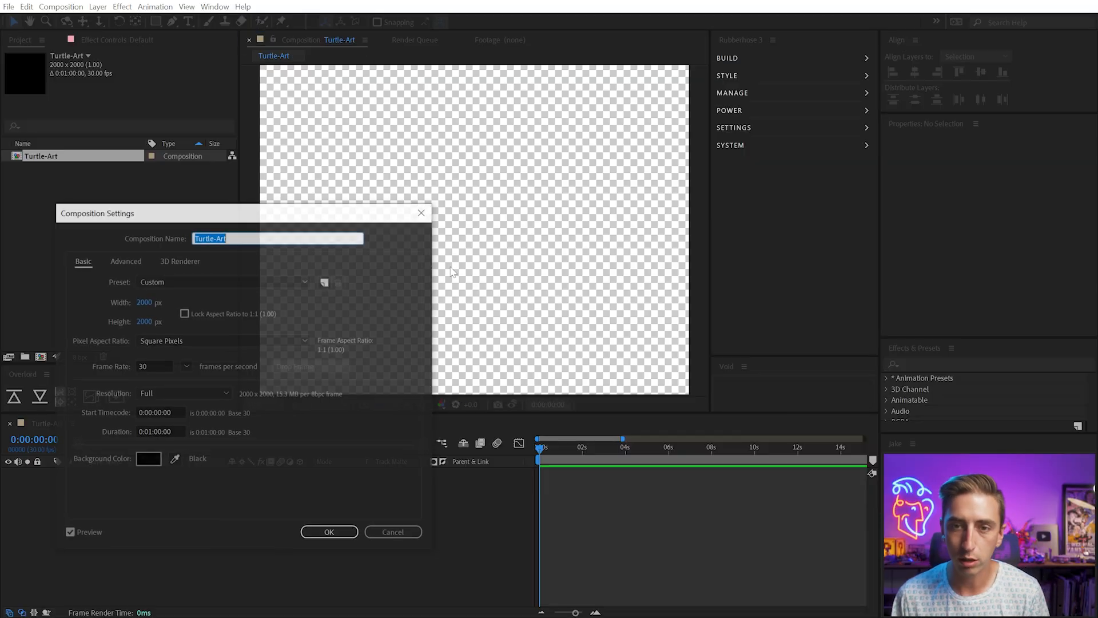
{"action": "left_click_drag", "start_coordinate": [217, 217], "coordinate": [450, 145]}
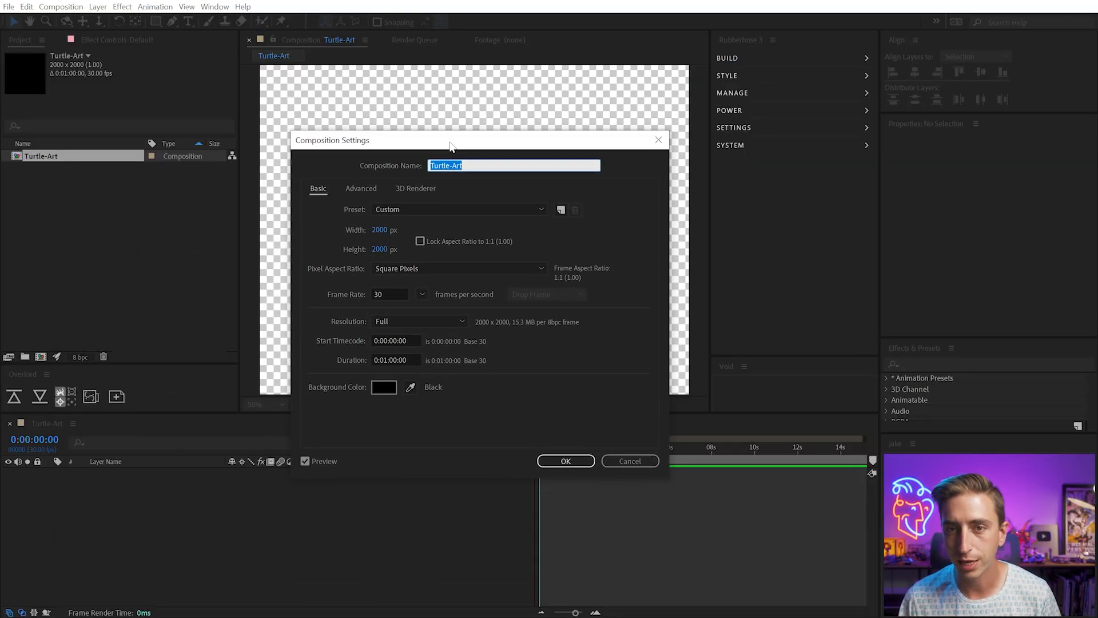
{"action": "key", "text": "Escape"}
{"action": "key", "text": "alt+Tab"}
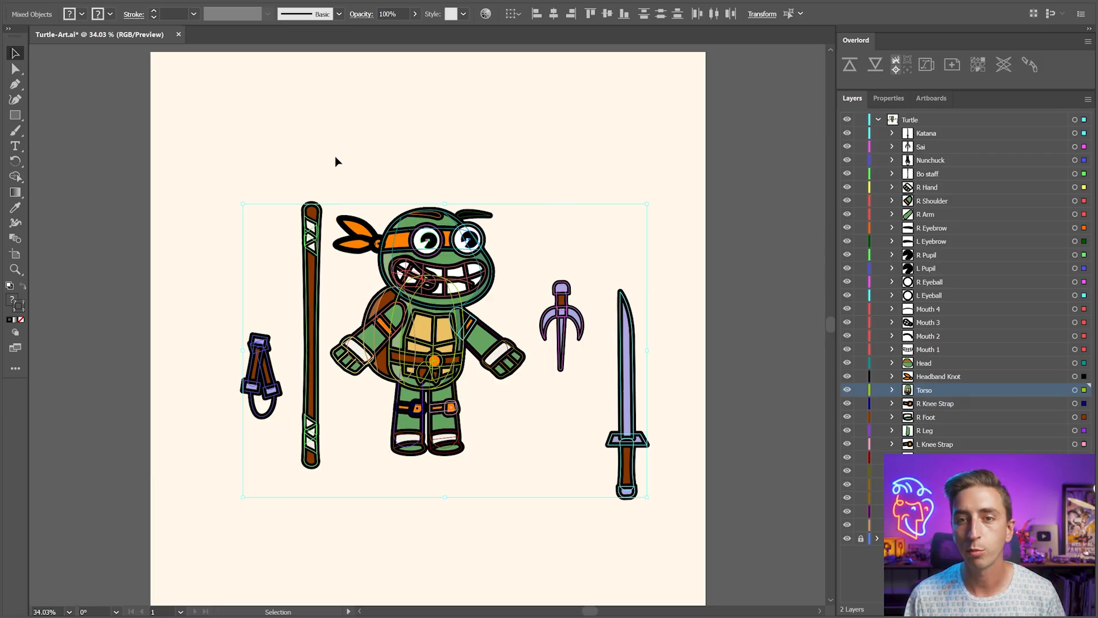
- Push the selected artwork to the Turtle-Art composition in After Effects with Overlord and deselect the imported layers
{"action": "left_click", "coordinate": [850, 66]}
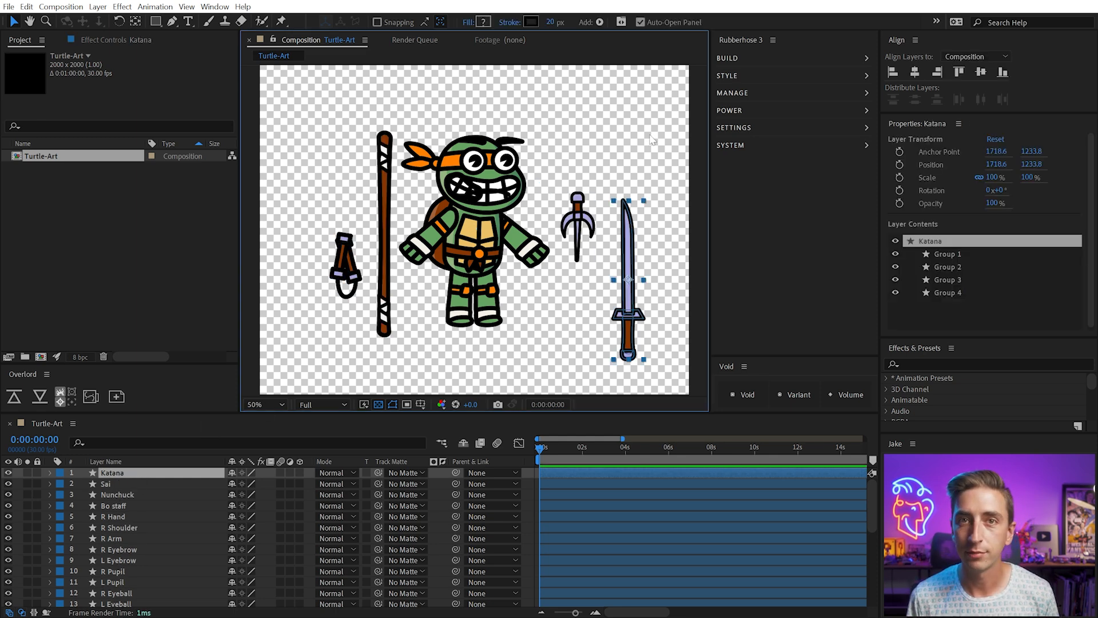
{"action": "left_click", "coordinate": [652, 139]}
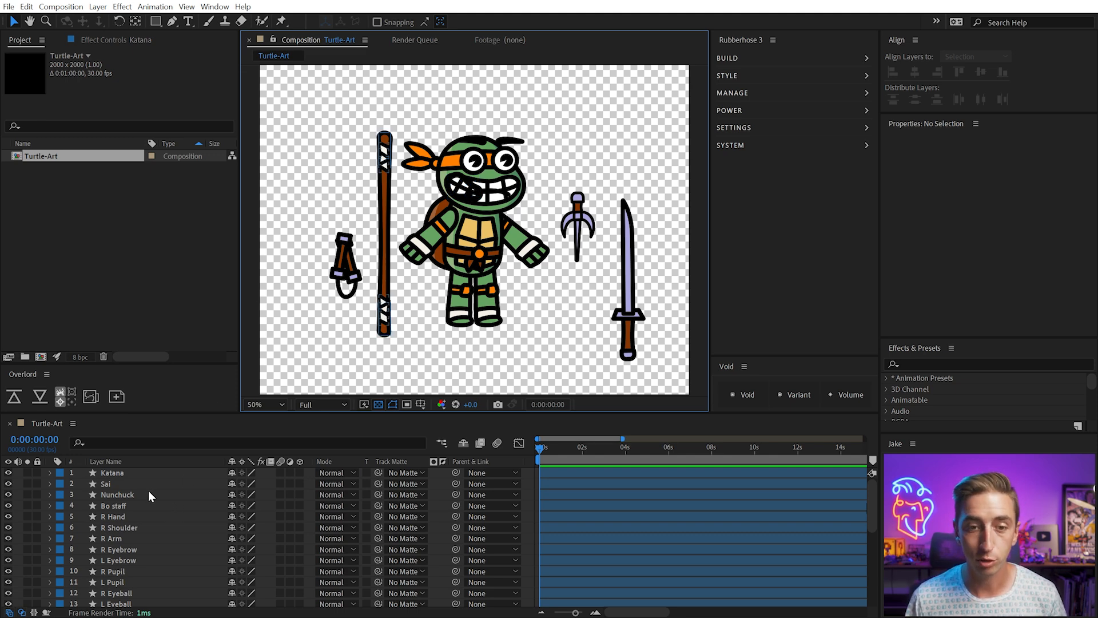
- Give the four weapon layers, Katana through Bo staff, the Yellow label colour
{"action": "left_click", "coordinate": [123, 471]}
{"action": "left_click", "coordinate": [120, 504], "text": "shift"}
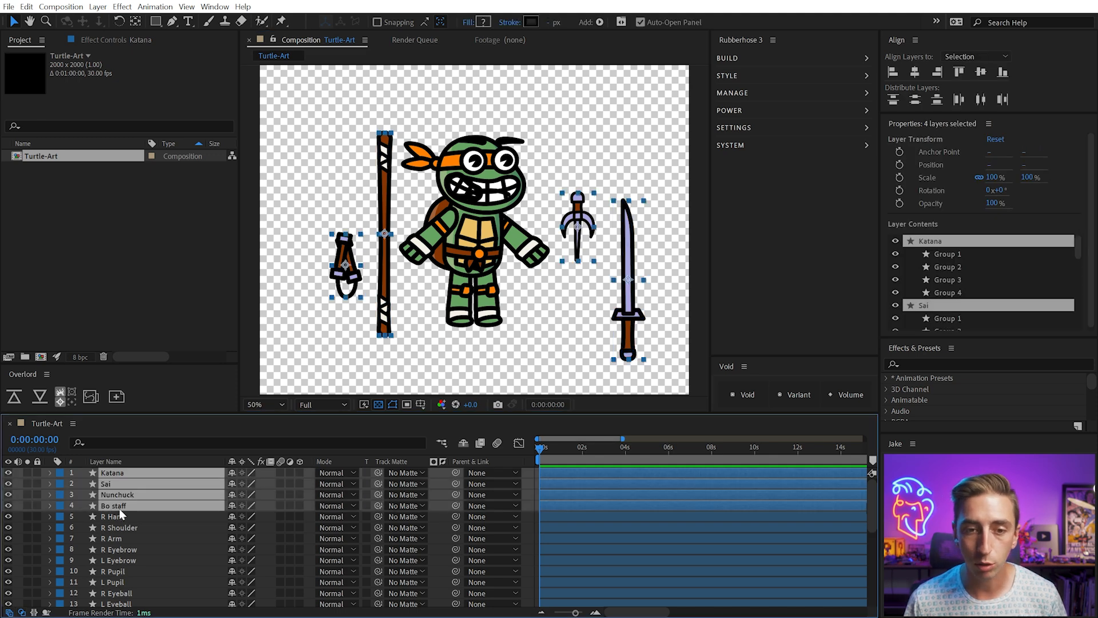
{"action": "left_click", "coordinate": [60, 473]}
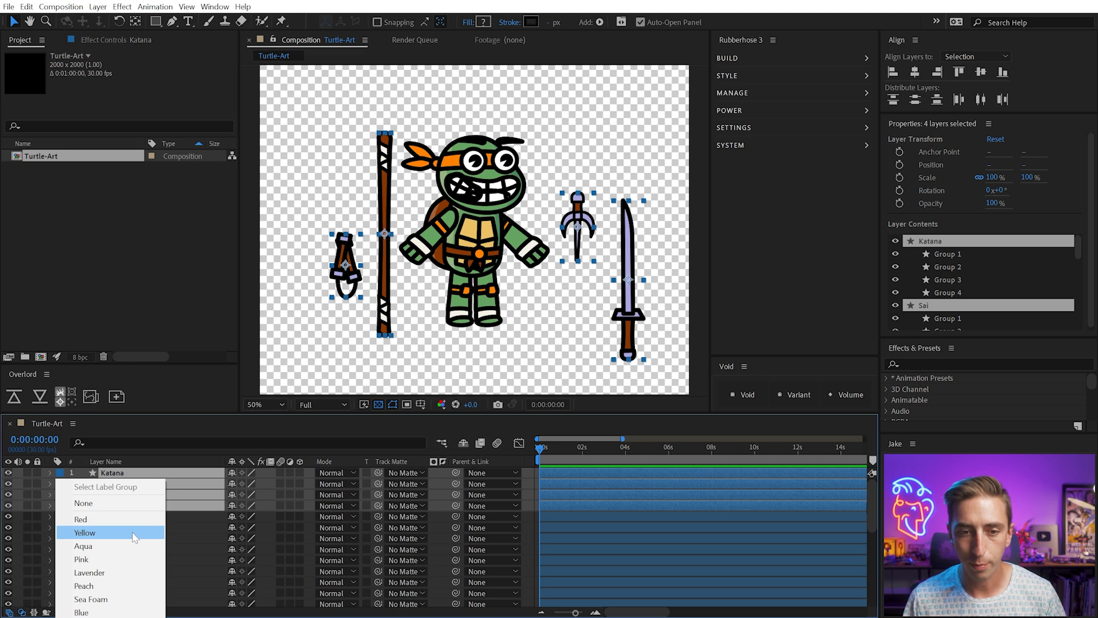
{"action": "left_click", "coordinate": [123, 533]}
- Give the R Hand, R Shoulder and R Arm layers the Aqua label colour
{"action": "left_click", "coordinate": [138, 518]}
{"action": "scroll", "coordinate": [155, 515], "scroll_direction": "down", "scroll_amount": 1}
{"action": "left_click", "coordinate": [132, 505], "text": "shift"}
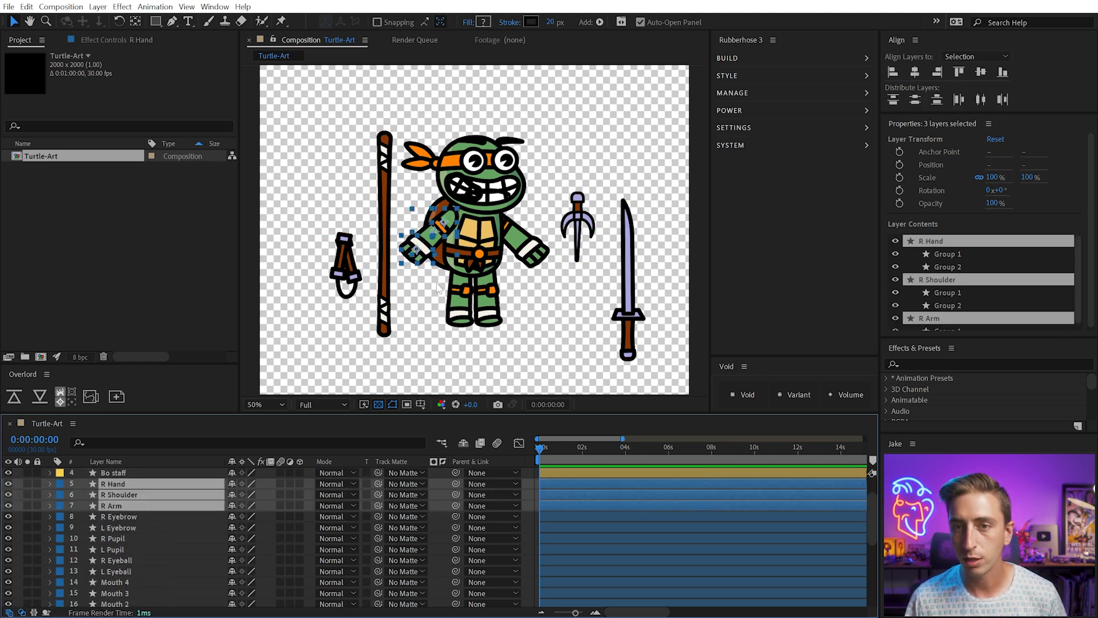
{"action": "left_click", "coordinate": [59, 484]}
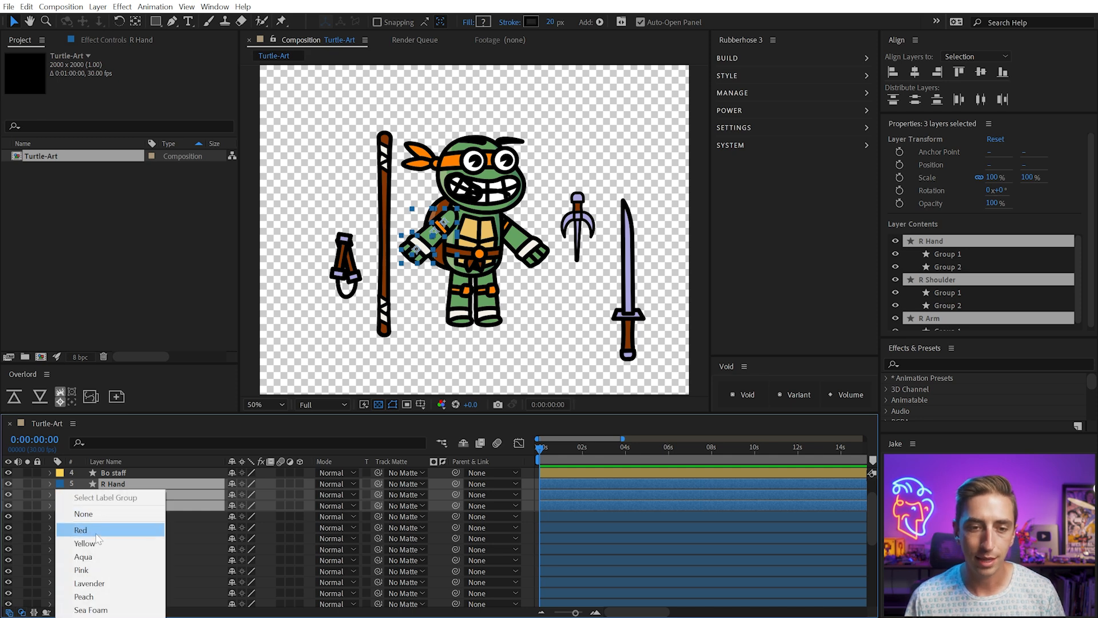
{"action": "left_click", "coordinate": [109, 557]}
- Label the R Eyebrow and L Eyebrow layers Pink and review the colour coding across the whole layer list
{"action": "left_click", "coordinate": [118, 518]}
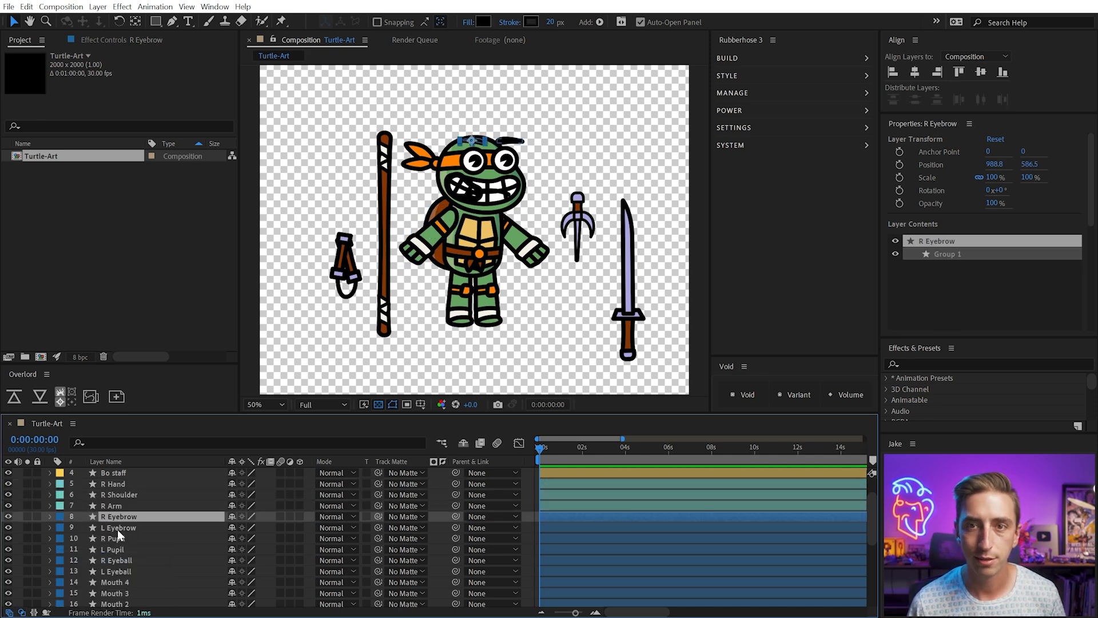
{"action": "left_click", "coordinate": [118, 528], "text": "shift"}
{"action": "left_click", "coordinate": [59, 538]}
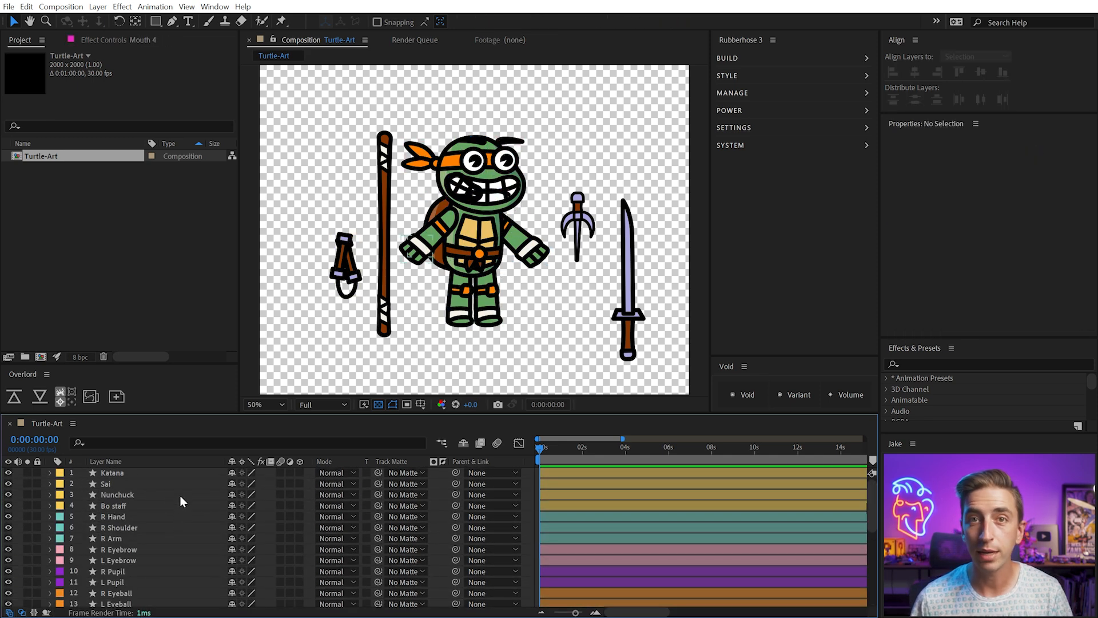
{"action": "scroll", "coordinate": [167, 524], "scroll_direction": "down", "scroll_amount": 3}
{"action": "scroll", "coordinate": [166, 523], "scroll_direction": "down", "scroll_amount": 2}
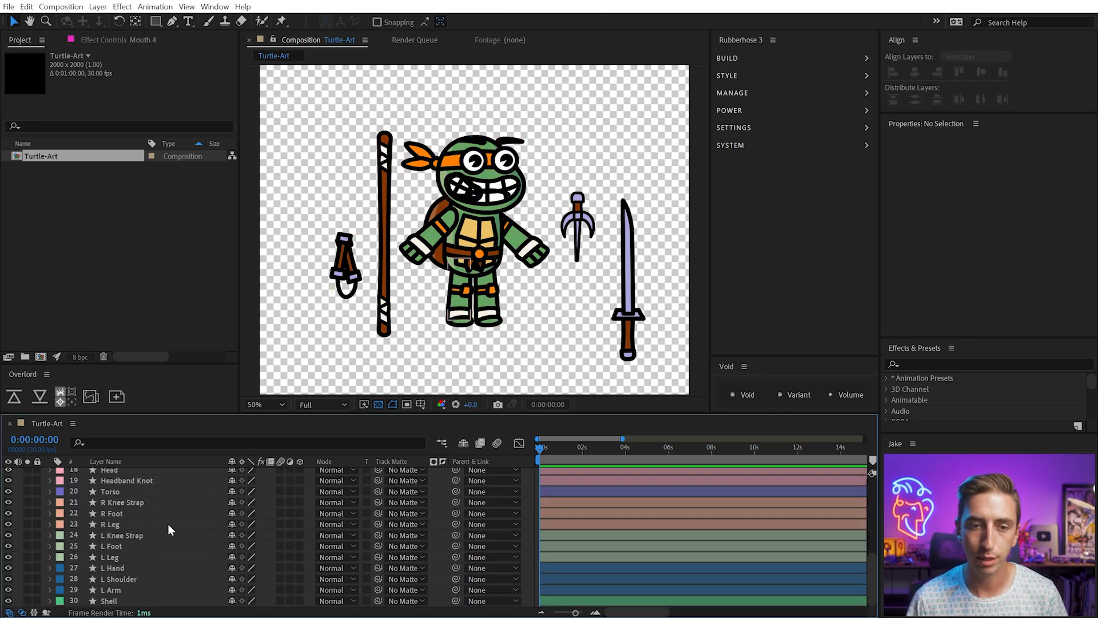
{"action": "scroll", "coordinate": [167, 524], "scroll_direction": "up", "scroll_amount": 5}
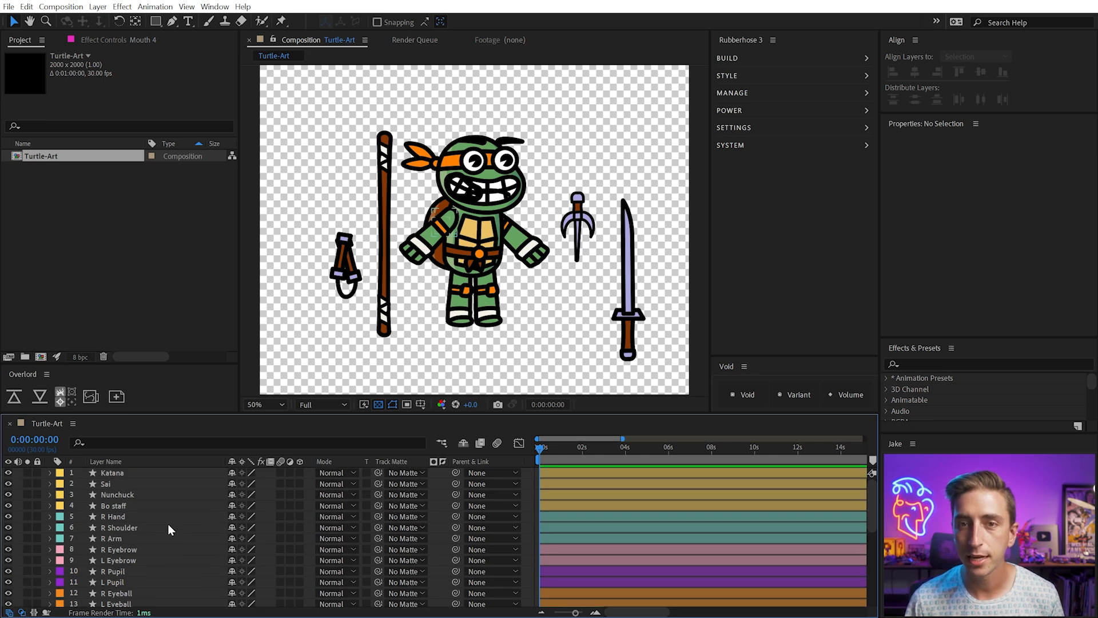
- Solo the R Hand, R Shoulder and R Arm layers to isolate the turtle's right arm
{"action": "scroll", "coordinate": [426, 264], "scroll_direction": "up", "scroll_amount": 1}
{"action": "left_click_drag", "start_coordinate": [557, 320], "coordinate": [550, 268]}
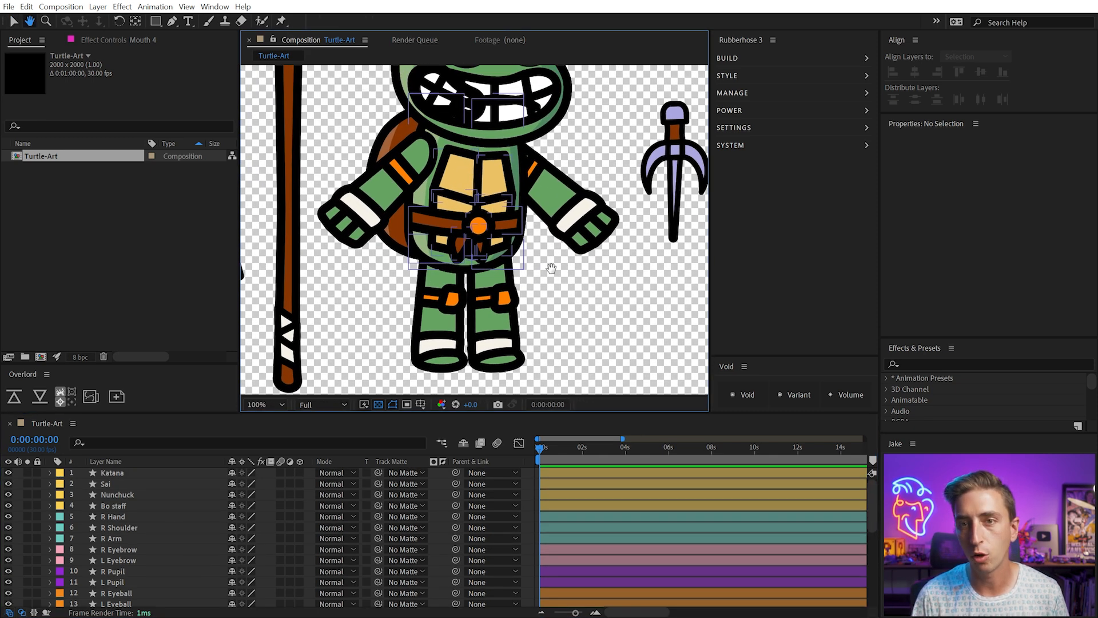
{"action": "left_click", "coordinate": [377, 184]}
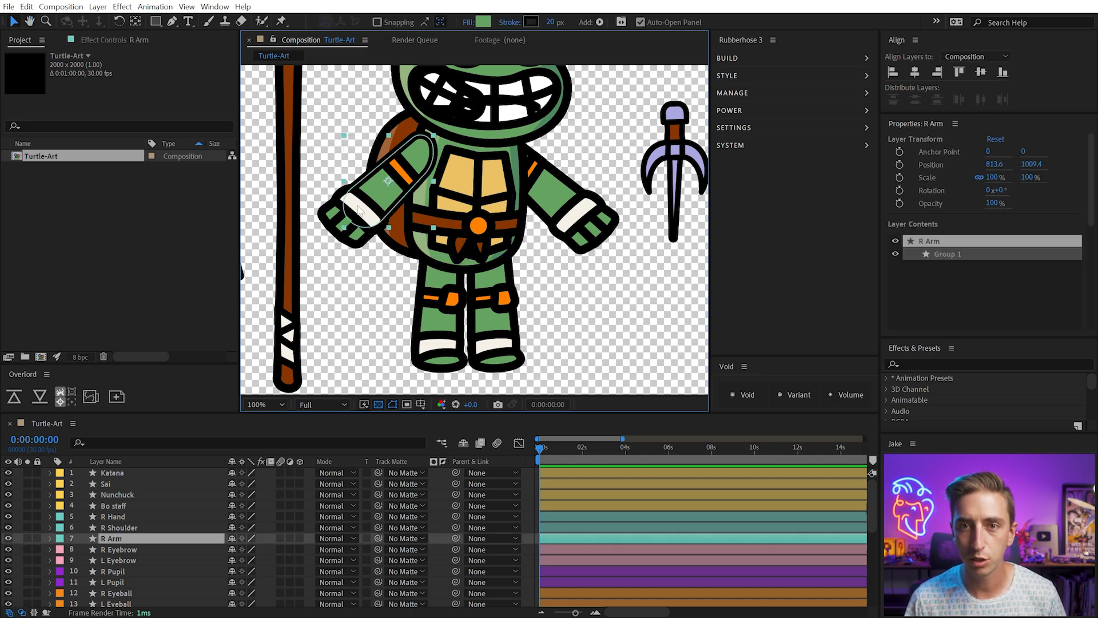
{"action": "left_click_drag", "start_coordinate": [27, 517], "coordinate": [27, 538]}
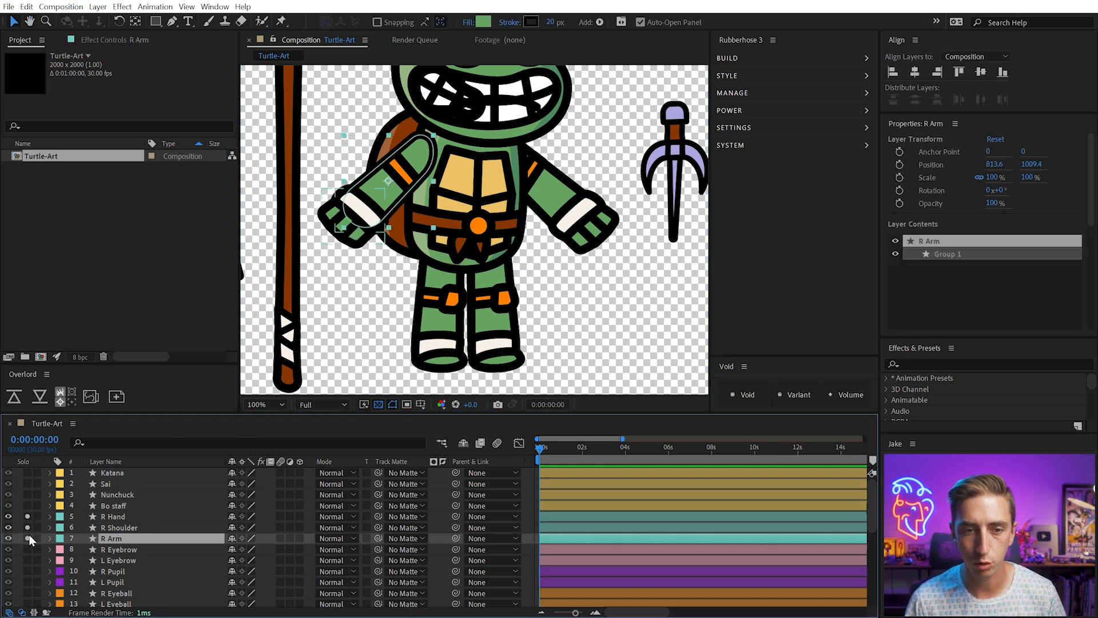
{"action": "left_click", "coordinate": [424, 286]}
- Try pulling the right arm, shoulder and hand pieces apart, undoing each move, and turn off solo on their layers
{"action": "left_click_drag", "start_coordinate": [382, 186], "coordinate": [458, 261]}
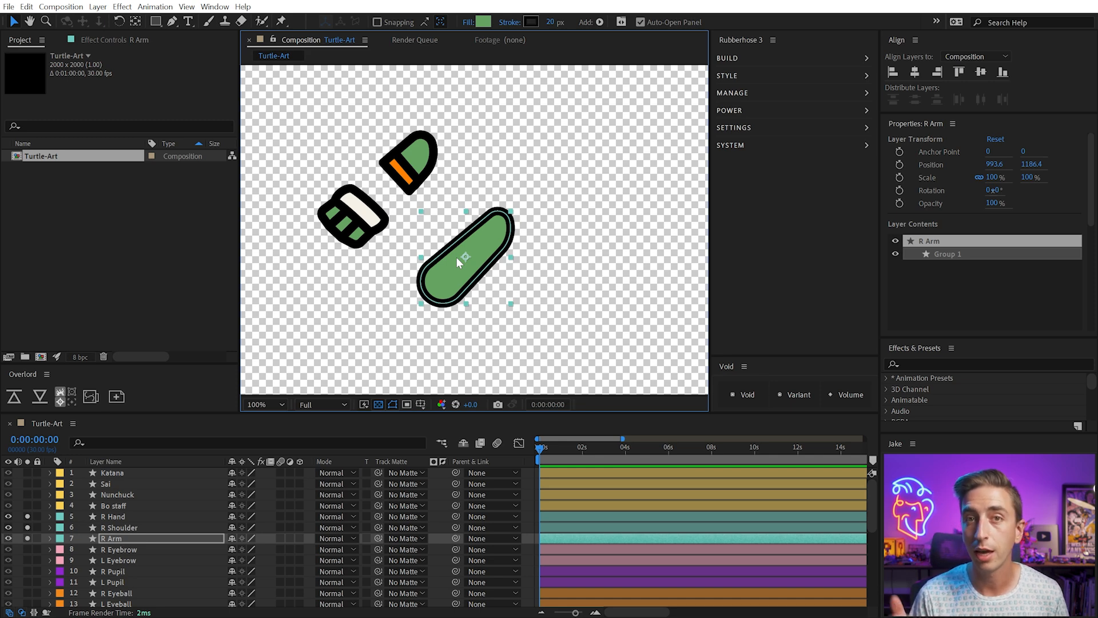
{"action": "key", "text": "ctrl+z"}
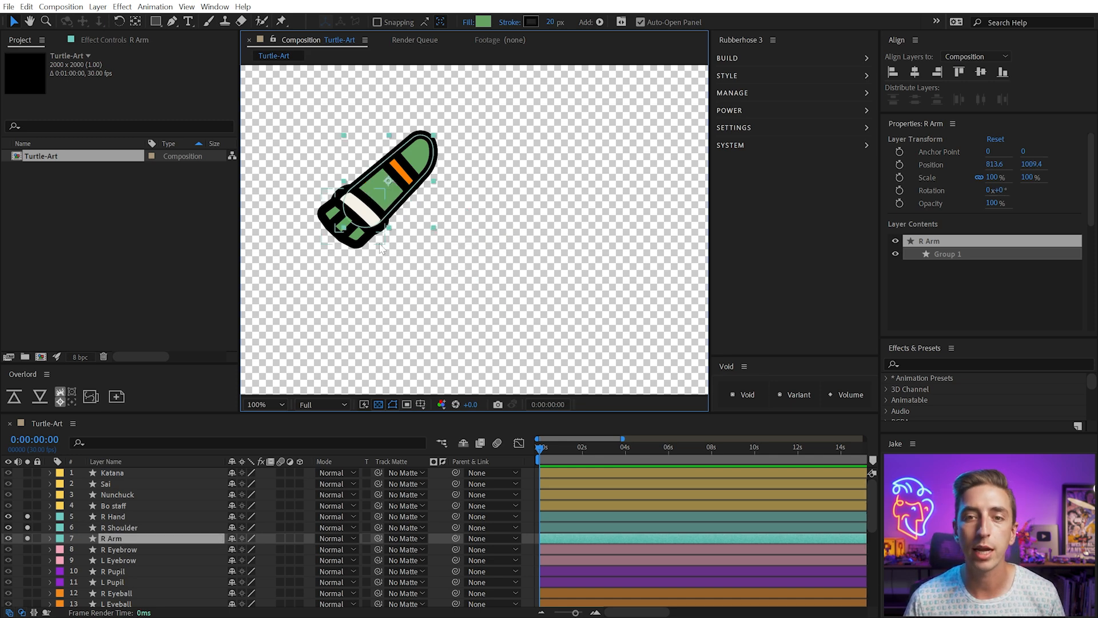
{"action": "left_click", "coordinate": [356, 246]}
{"action": "left_click_drag", "start_coordinate": [416, 163], "coordinate": [509, 160]}
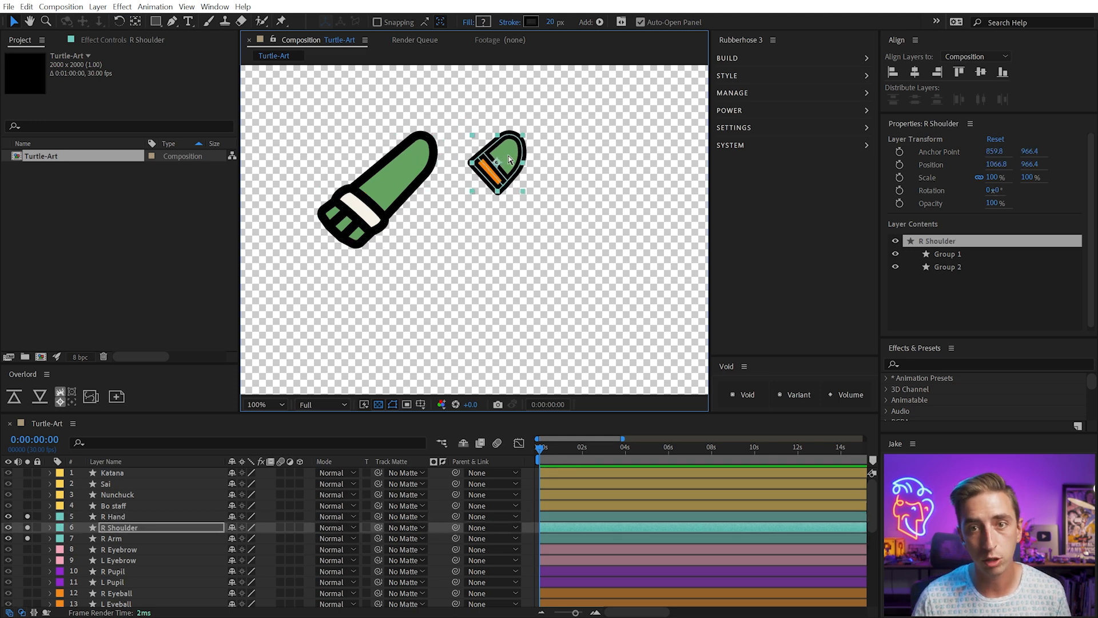
{"action": "key", "text": "ctrl+z"}
{"action": "left_click_drag", "start_coordinate": [350, 217], "coordinate": [294, 229]}
{"action": "key", "text": "ctrl+z"}
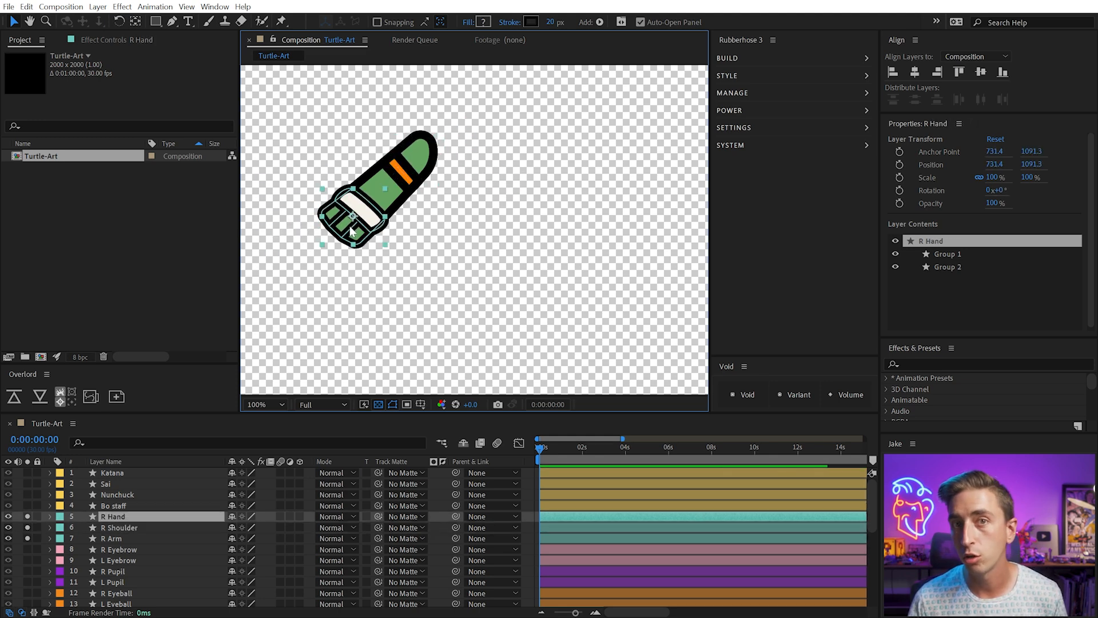
{"action": "left_click_drag", "start_coordinate": [26, 515], "coordinate": [26, 564]}
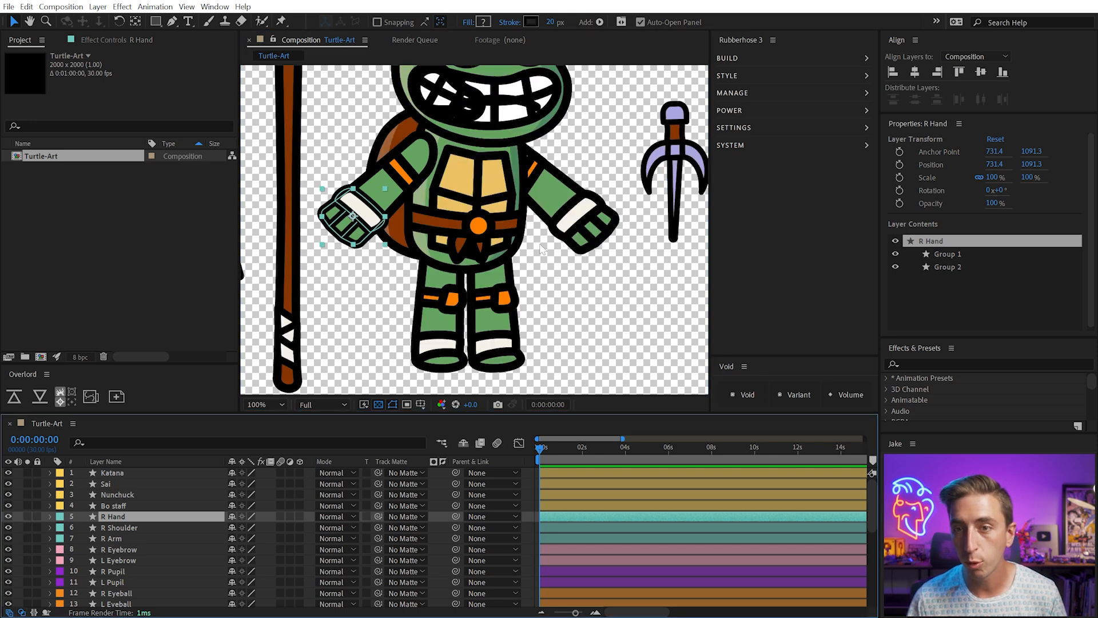
- Try moving the turtle's right leg away from the body, undo the move, and clear the selection
{"action": "left_click_drag", "start_coordinate": [439, 320], "coordinate": [378, 340]}
{"action": "key", "text": "ctrl+z"}
{"action": "key", "text": "ctrl+z"}
{"action": "left_click", "coordinate": [524, 331]}
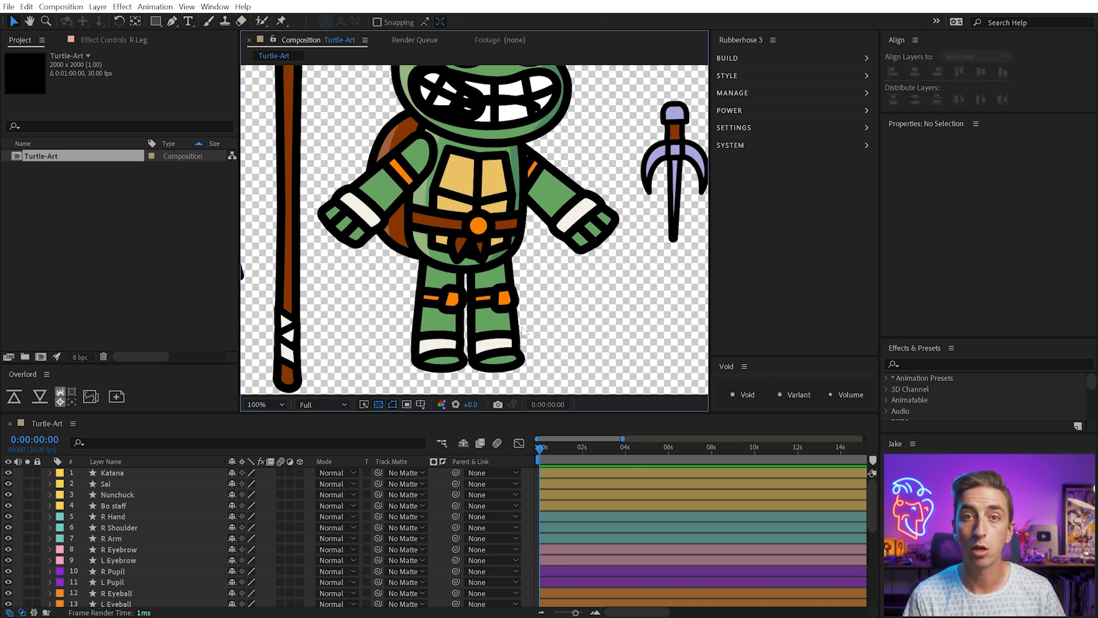
- Select the Katana, Sai, Nunchuck and Bo staff around the turtle and hide their layers
{"action": "mouse_move", "coordinate": [516, 147]}
{"action": "left_mouse_down"}
{"action": "mouse_move", "coordinate": [514, 191]}
{"action": "mouse_move", "coordinate": [543, 247]}
{"action": "mouse_move", "coordinate": [565, 209]}
{"action": "mouse_move", "coordinate": [529, 142]}
{"action": "left_mouse_up"}
{"action": "scroll", "coordinate": [546, 244], "scroll_direction": "down", "scroll_amount": 1}
{"action": "left_click_drag", "start_coordinate": [662, 110], "coordinate": [541, 209]}
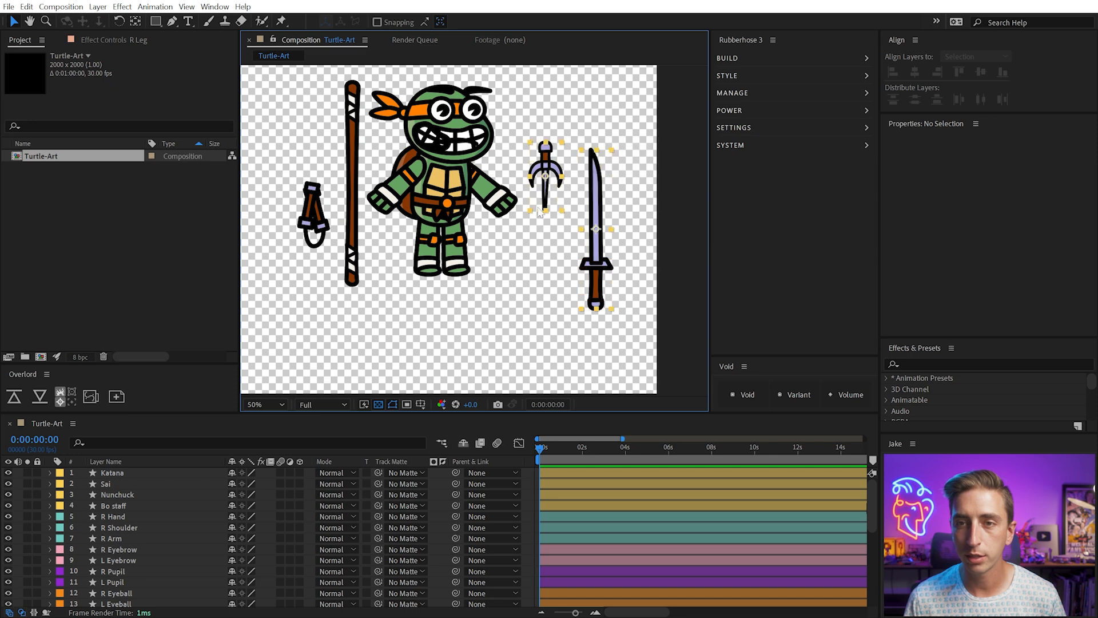
{"action": "left_click_drag", "start_coordinate": [273, 106], "coordinate": [356, 244]}
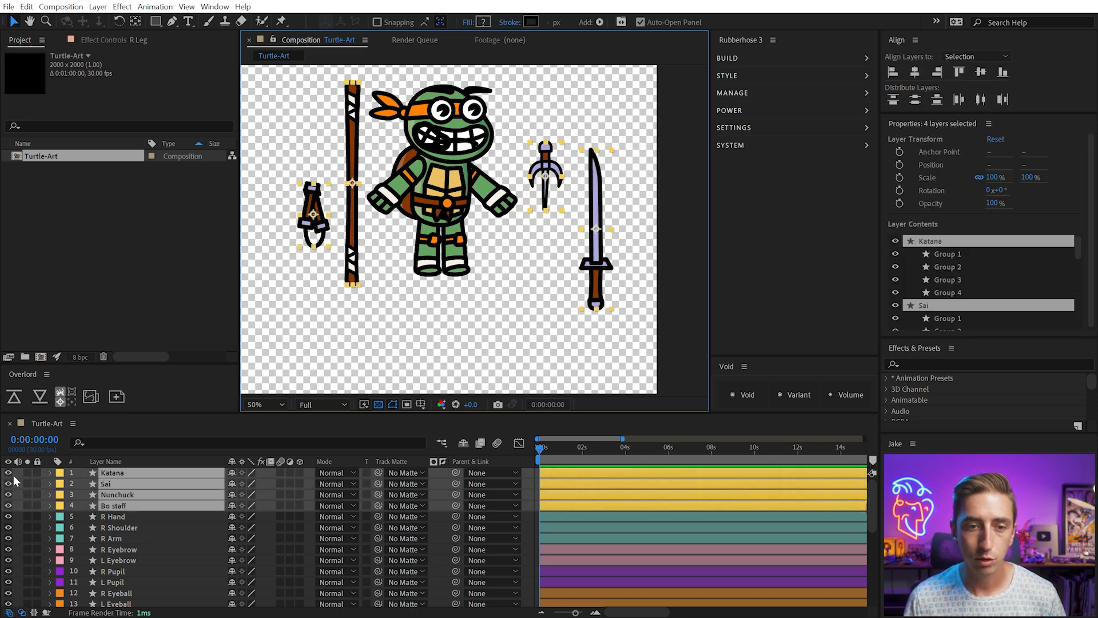
{"action": "left_click_drag", "start_coordinate": [9, 473], "coordinate": [9, 506]}
- Hide the Mouth 4, Mouth 3 and Mouth 2 layers, leaving only Mouth 1 visible, and clear the selection
{"action": "scroll", "coordinate": [143, 538], "scroll_direction": "down", "scroll_amount": 3}
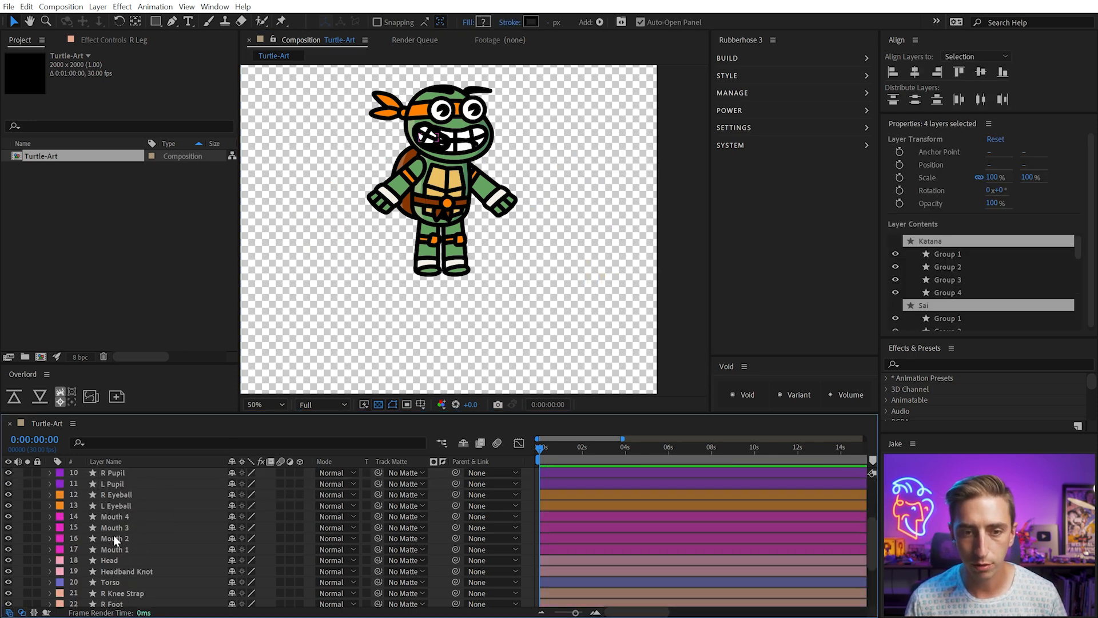
{"action": "left_click", "coordinate": [117, 517]}
{"action": "left_click", "coordinate": [114, 539], "text": "shift"}
{"action": "left_click", "coordinate": [9, 517]}
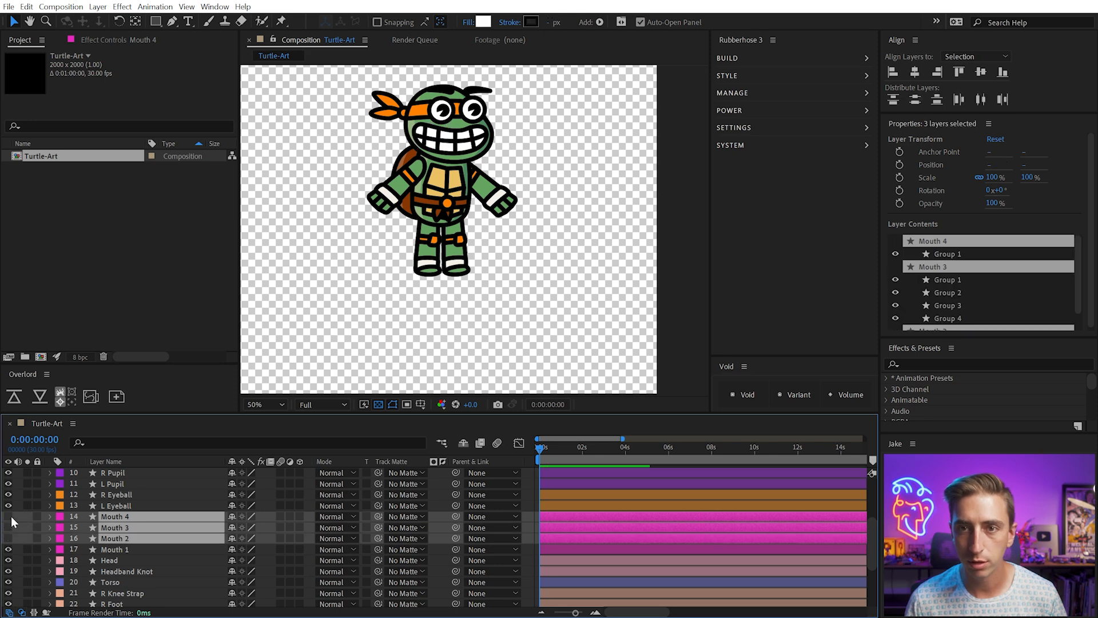
{"action": "left_click", "coordinate": [332, 309]}
- Draw a three-point Pen path along the right arm from shoulder through elbow to wrist, and fine-tune its shoulder and elbow points
{"action": "scroll", "coordinate": [400, 201], "scroll_direction": "up", "scroll_amount": 1}
{"action": "left_click_drag", "start_coordinate": [351, 154], "coordinate": [477, 280]}
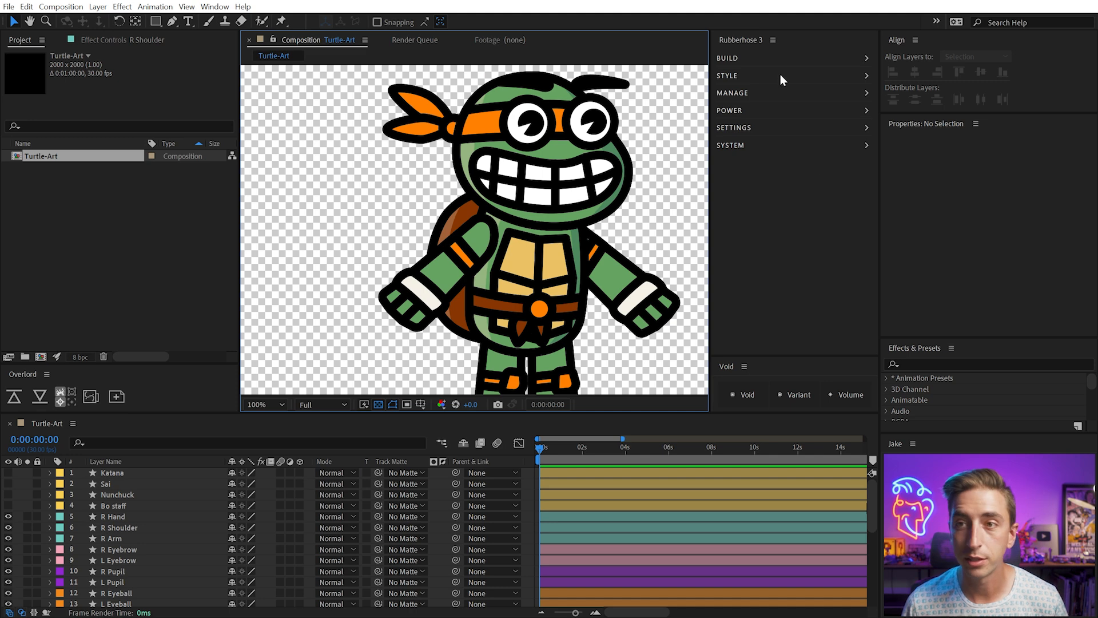
{"action": "left_click", "coordinate": [732, 58]}
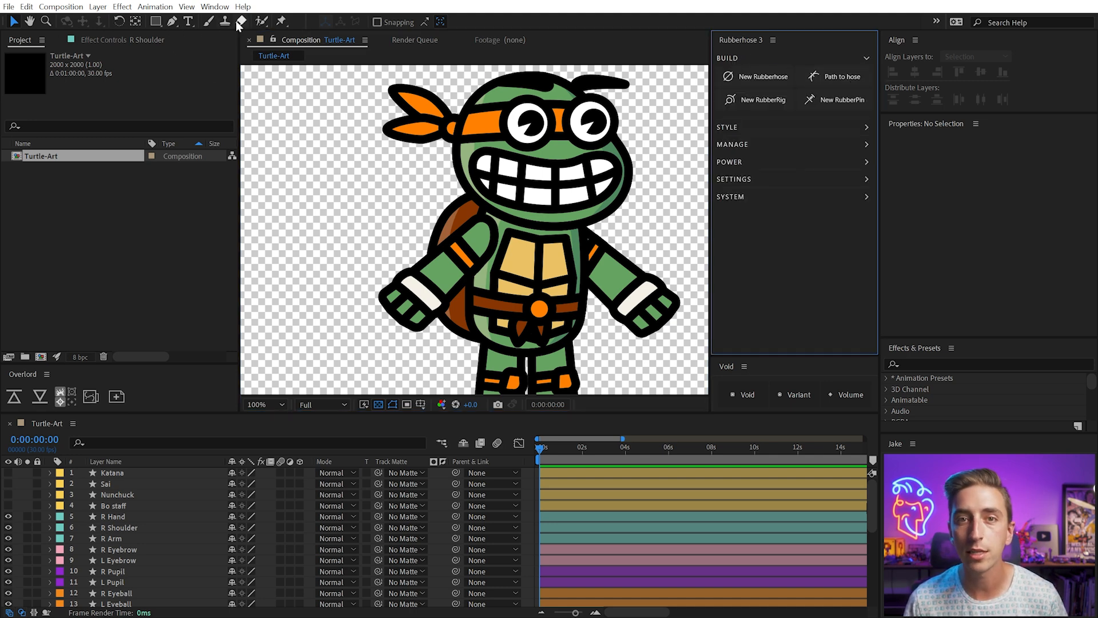
{"action": "left_click", "coordinate": [172, 21]}
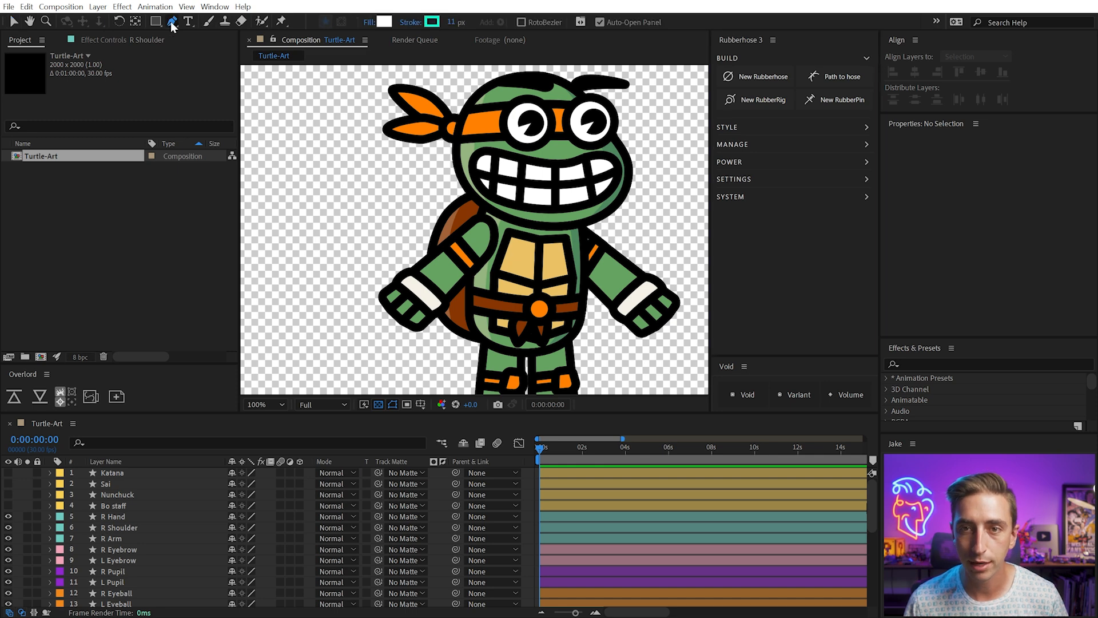
{"action": "left_click", "coordinate": [477, 239]}
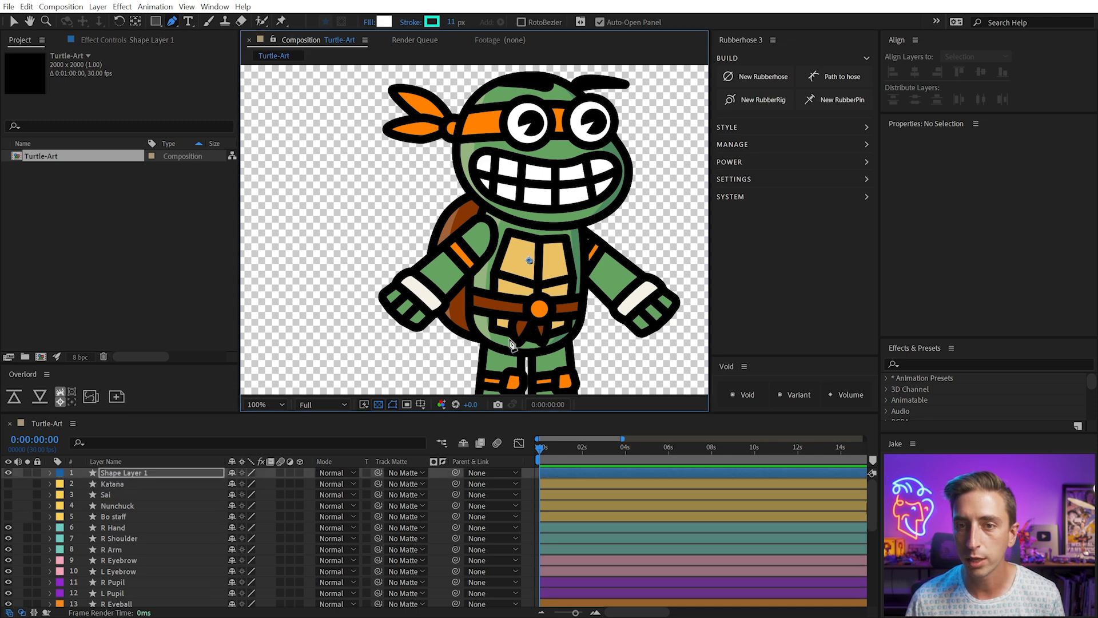
{"action": "left_click", "coordinate": [449, 266]}
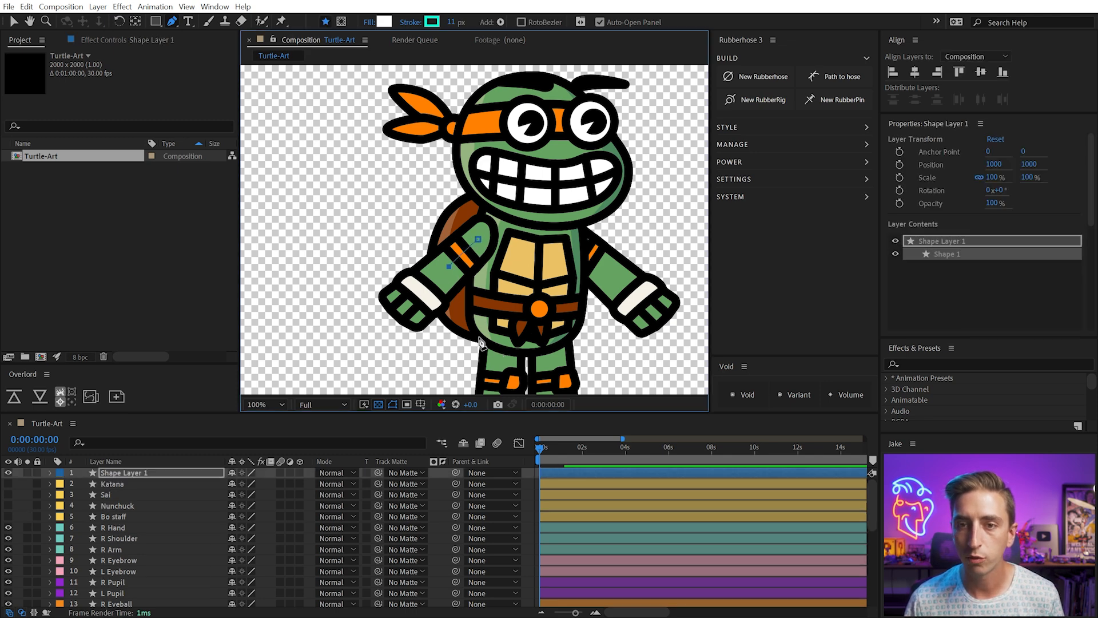
{"action": "left_click", "coordinate": [421, 295]}
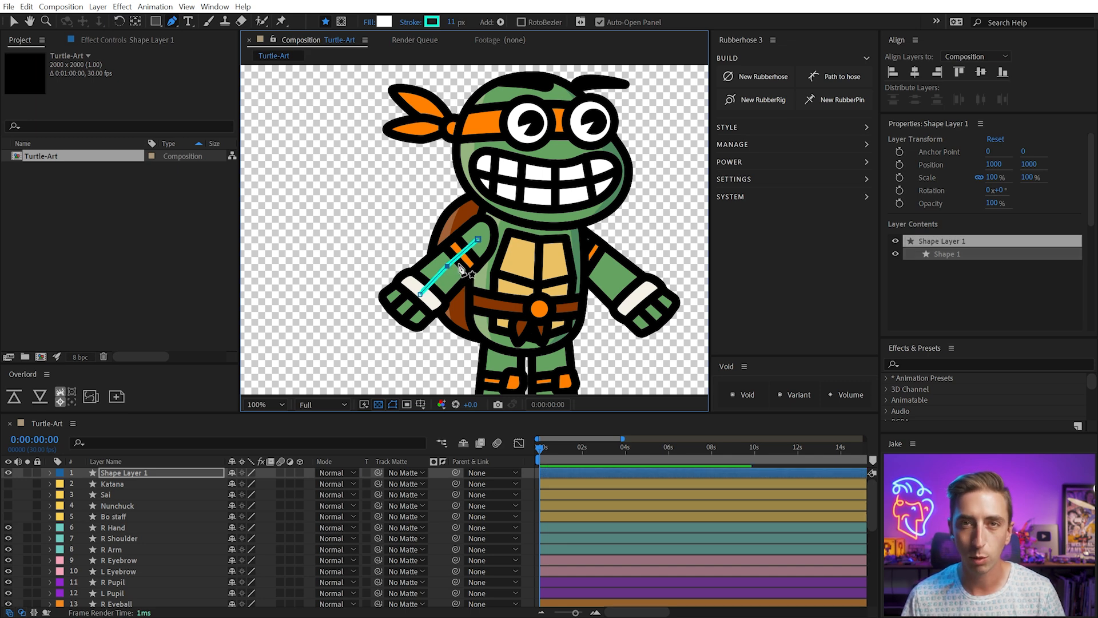
{"action": "left_click_drag", "start_coordinate": [477, 239], "coordinate": [480, 235]}
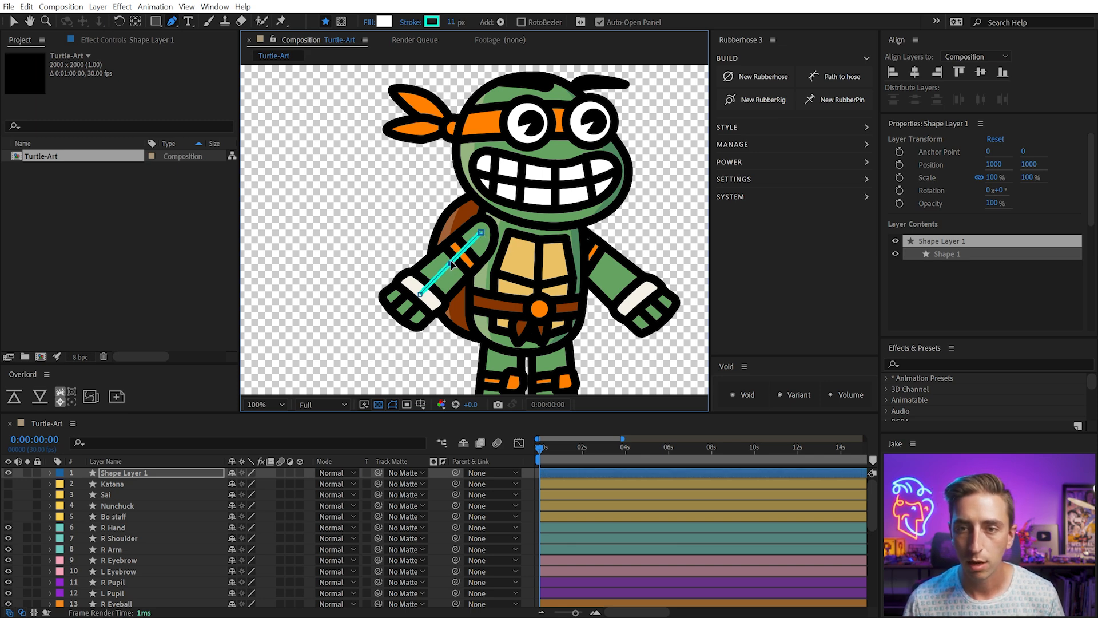
{"action": "left_click_drag", "start_coordinate": [450, 263], "coordinate": [448, 265]}
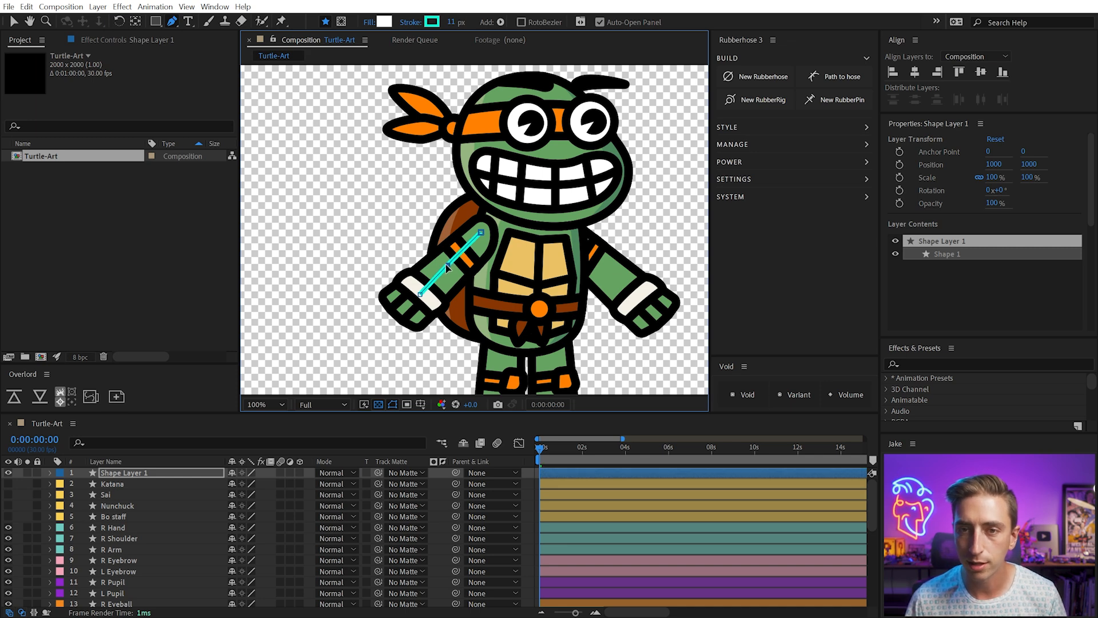
- Set the arm path's fill to None
{"action": "left_click", "coordinate": [369, 22]}
{"action": "left_click", "coordinate": [367, 271]}
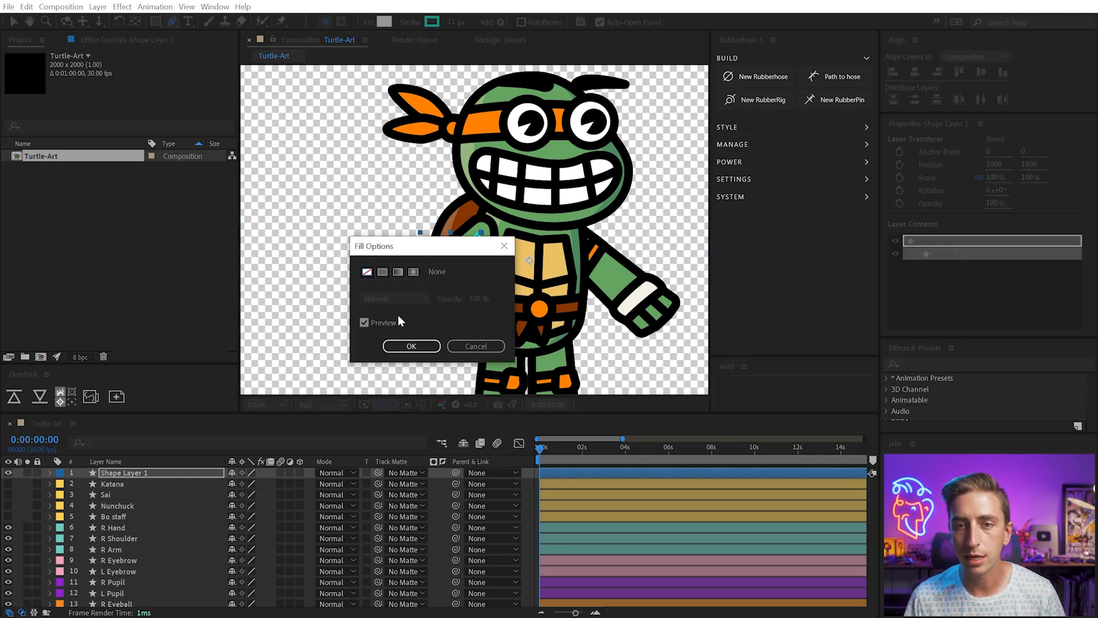
{"action": "left_click", "coordinate": [411, 346]}
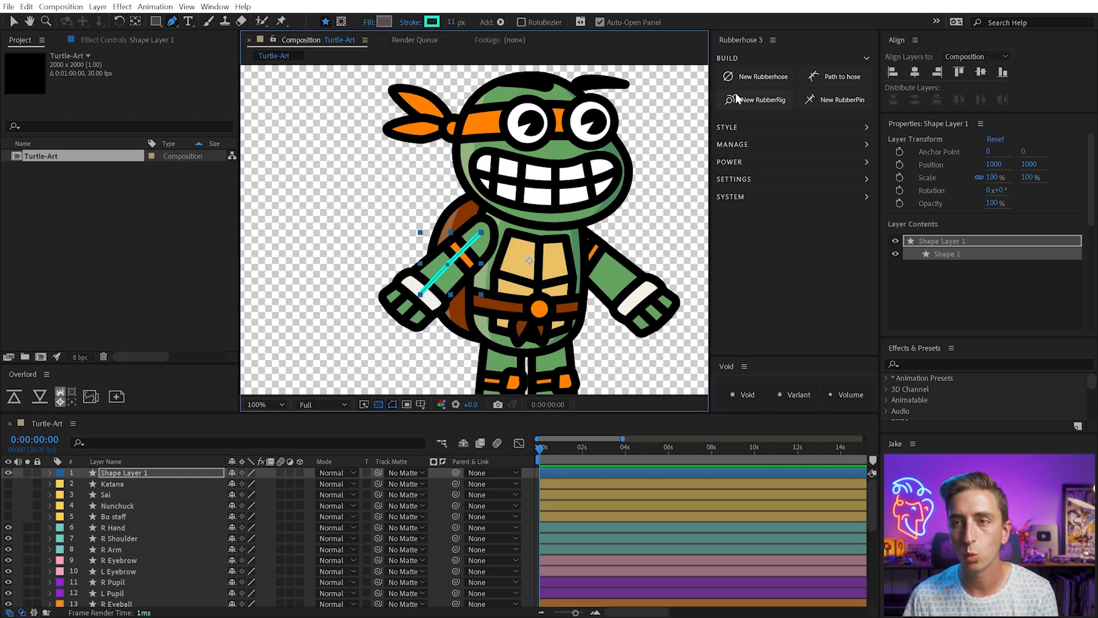
- Sample the turtle's green arm as the path's stroke colour and widen the stroke to 73 px
{"action": "left_click", "coordinate": [432, 22]}
{"action": "mouse_move", "coordinate": [405, 491]}
{"action": "left_mouse_down"}
{"action": "mouse_move", "coordinate": [383, 375]}
{"action": "mouse_move", "coordinate": [318, 227]}
{"action": "left_mouse_up"}
{"action": "left_click", "coordinate": [380, 317]}
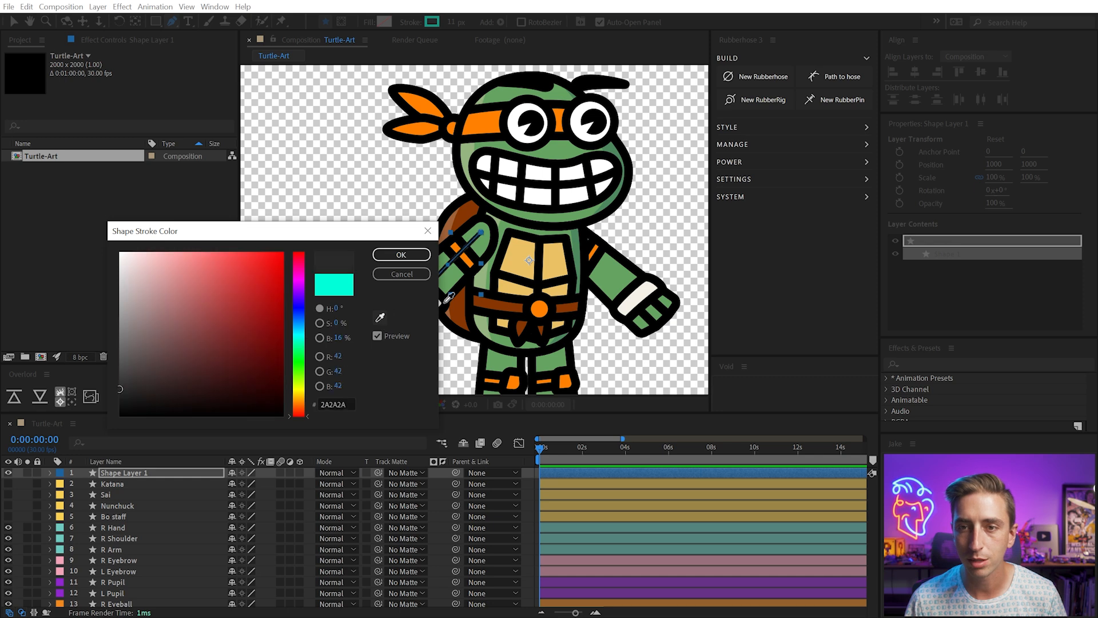
{"action": "left_click", "coordinate": [618, 272]}
{"action": "left_click", "coordinate": [401, 254]}
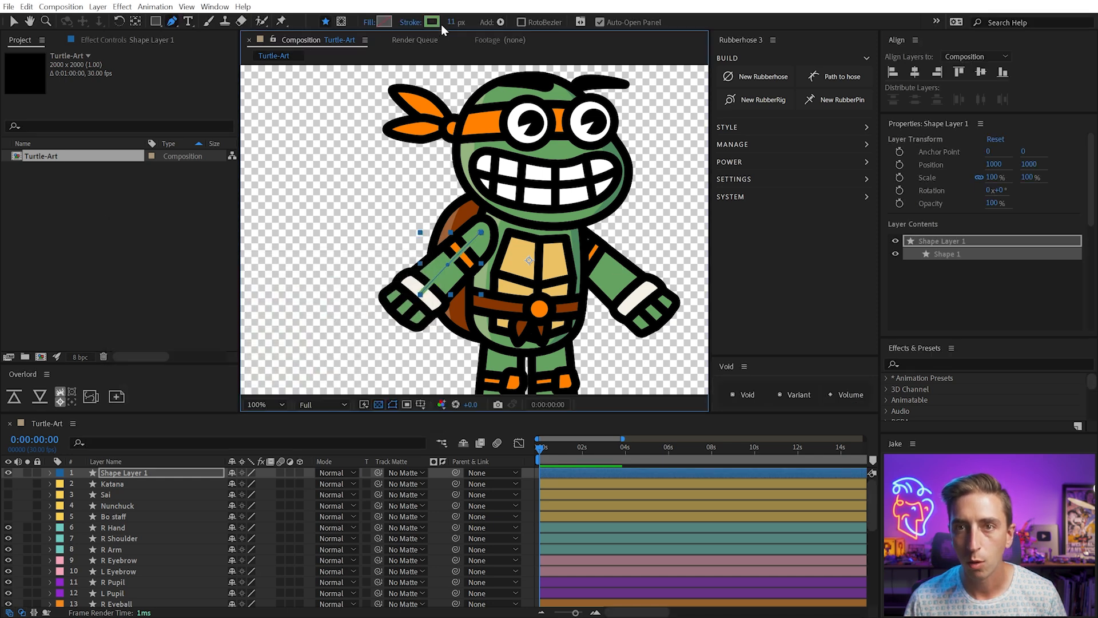
{"action": "left_click_drag", "start_coordinate": [456, 22], "coordinate": [497, 22]}
{"action": "left_click", "coordinate": [298, 57]}
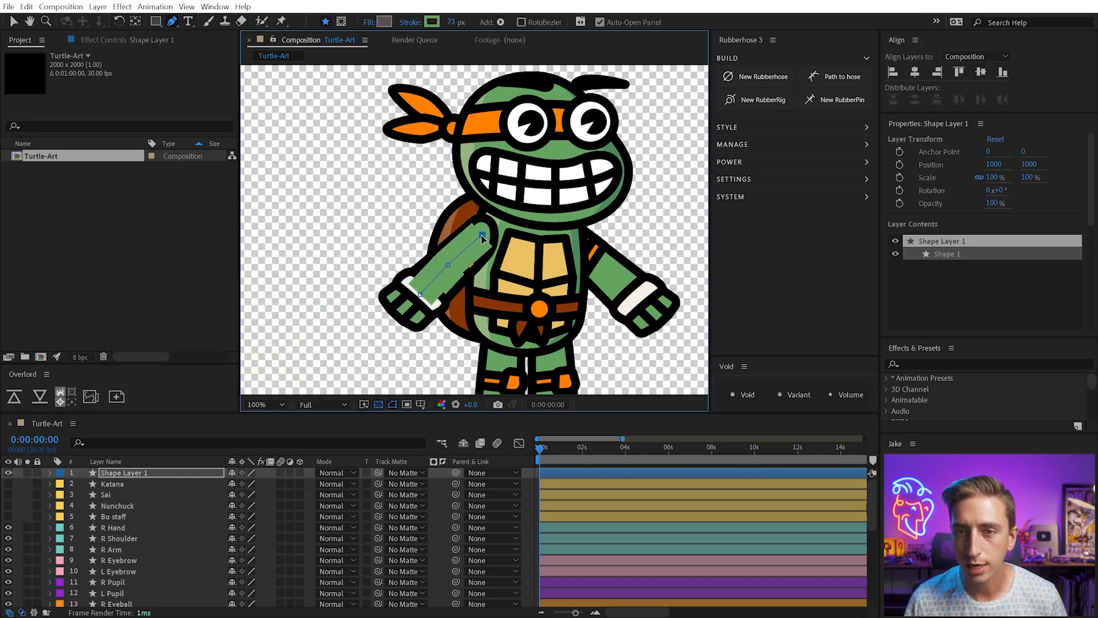
- Open the Buttcapper script and apply round caps to the arm path's stroke
{"action": "left_click", "coordinate": [215, 6]}
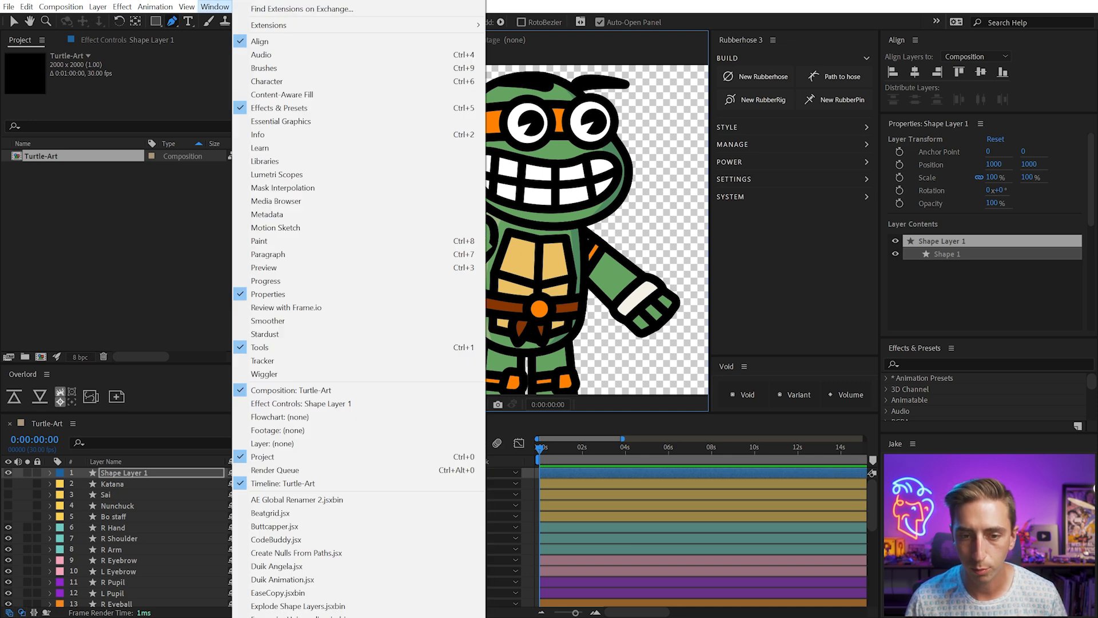
{"action": "left_click", "coordinate": [277, 527]}
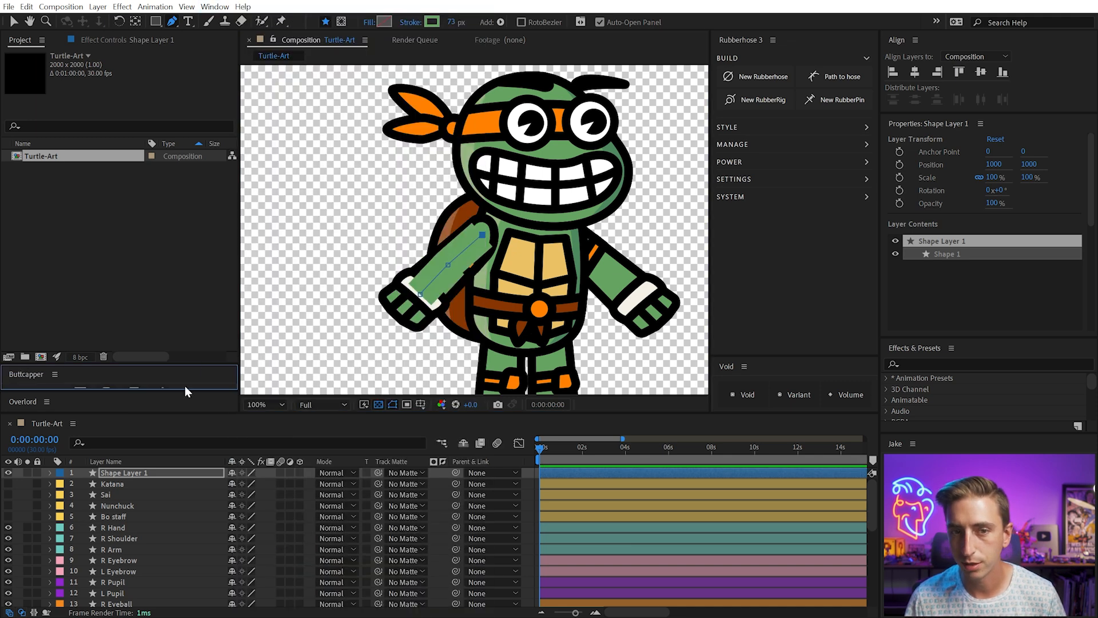
{"action": "left_click_drag", "start_coordinate": [116, 322], "coordinate": [112, 314]}
{"action": "left_click", "coordinate": [106, 363]}
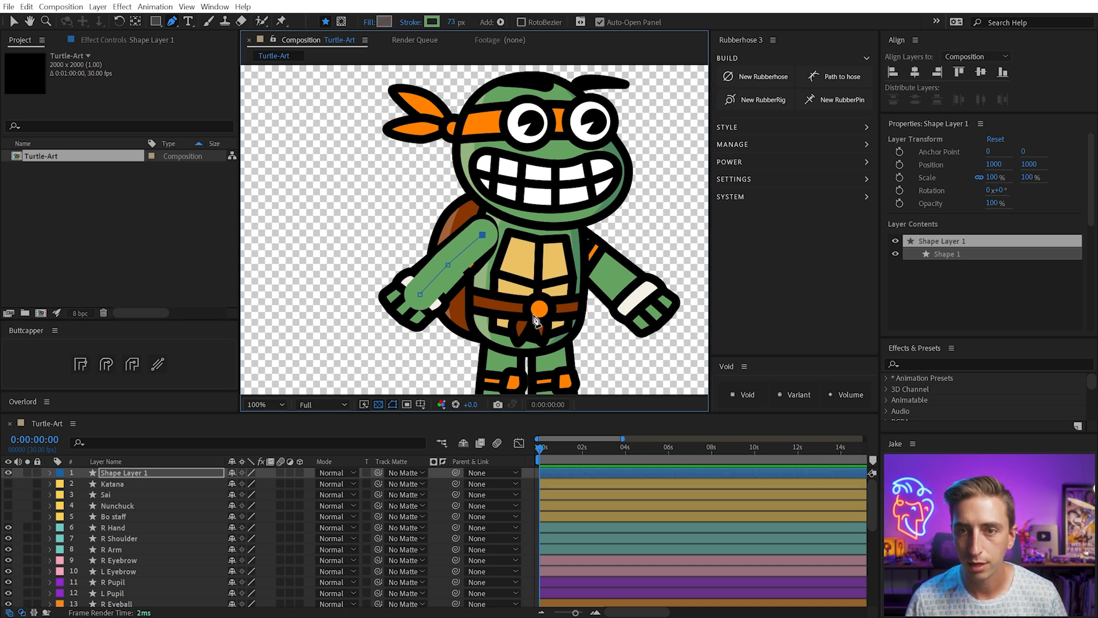
- Dock Buttcapper together with Overlord and nudge the arm path's elbow point into line
{"action": "mouse_move", "coordinate": [448, 267]}
{"action": "left_mouse_down"}
{"action": "mouse_move", "coordinate": [422, 232]}
{"action": "mouse_move", "coordinate": [448, 265]}
{"action": "left_mouse_up"}
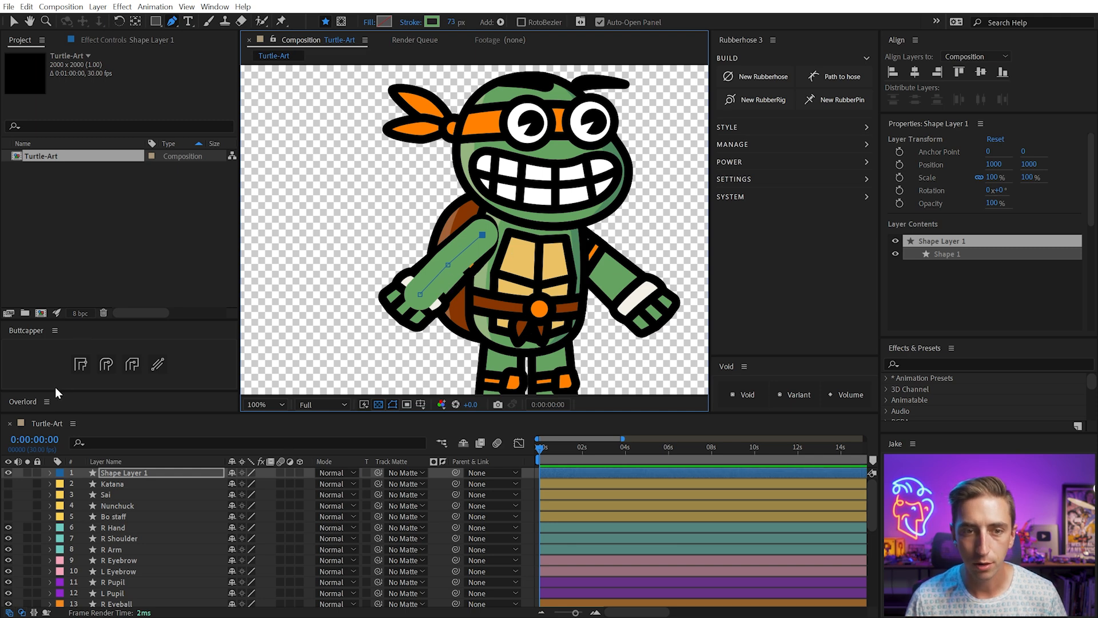
{"action": "left_click_drag", "start_coordinate": [32, 330], "coordinate": [94, 394]}
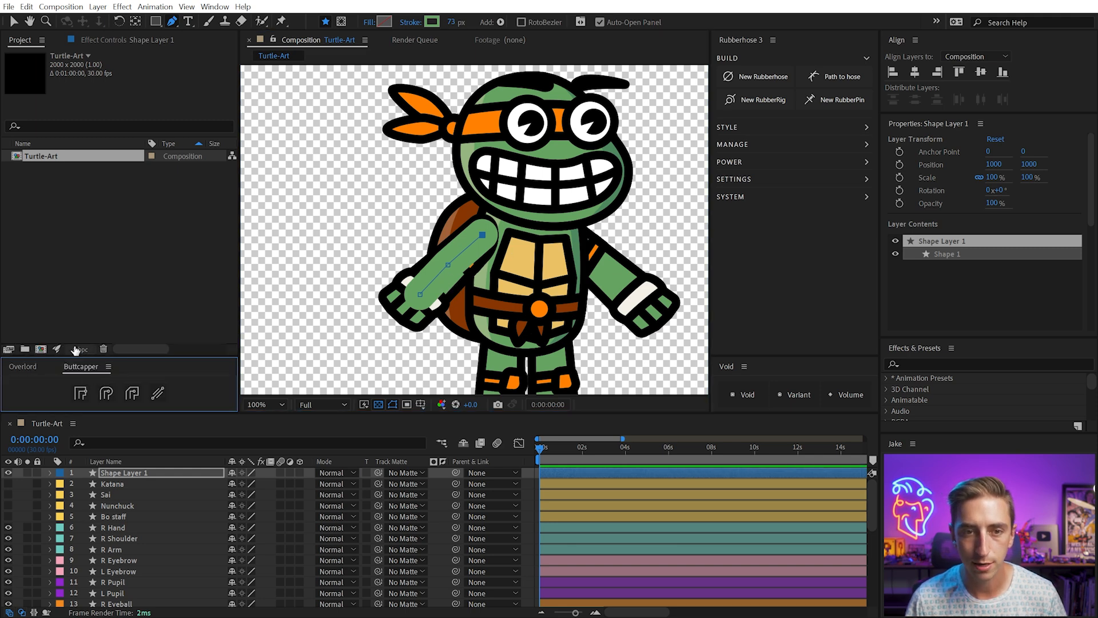
{"action": "left_click_drag", "start_coordinate": [447, 264], "coordinate": [449, 266]}
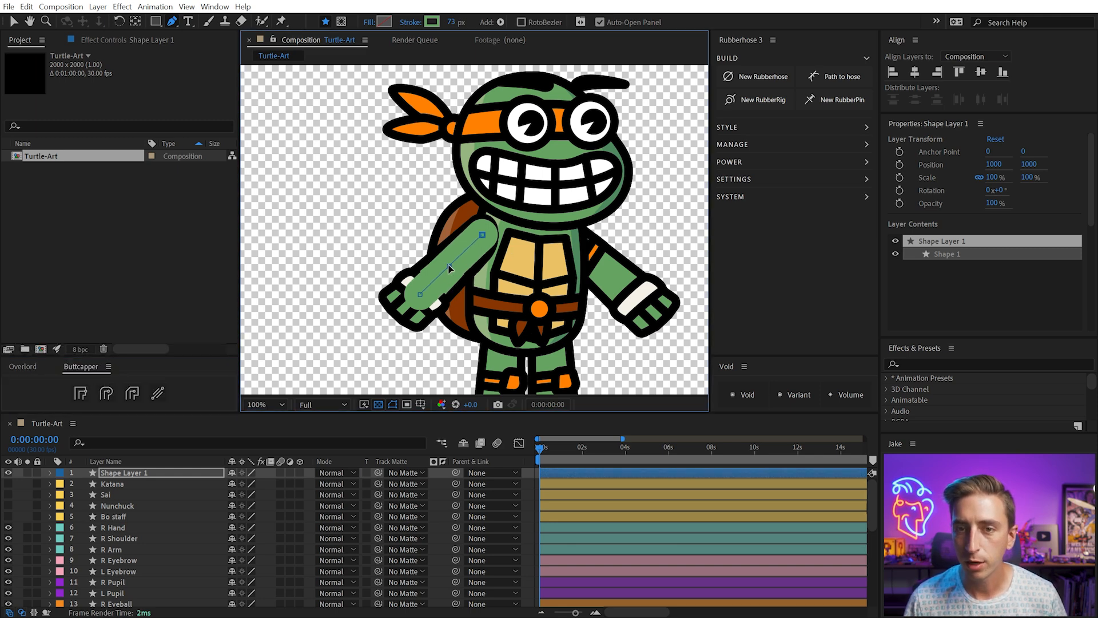
- Convert the arm path to a Rubberhose named Right Arm with Shoulder : Wrist controls, then test its bend and undo the move
{"action": "left_click", "coordinate": [835, 80]}
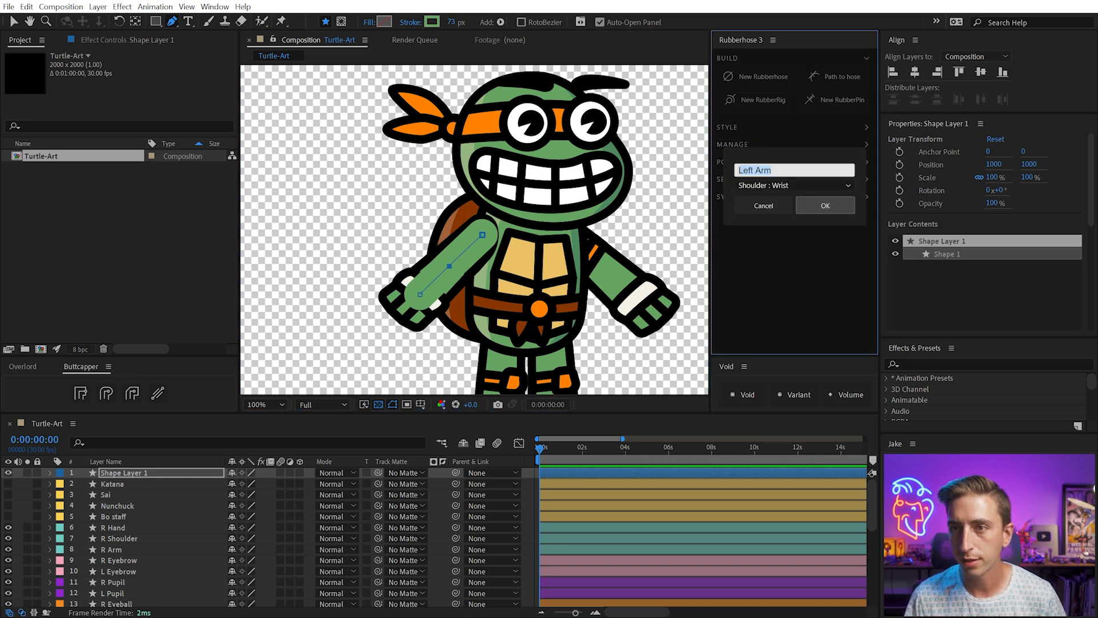
{"action": "type", "text": "Righ"}
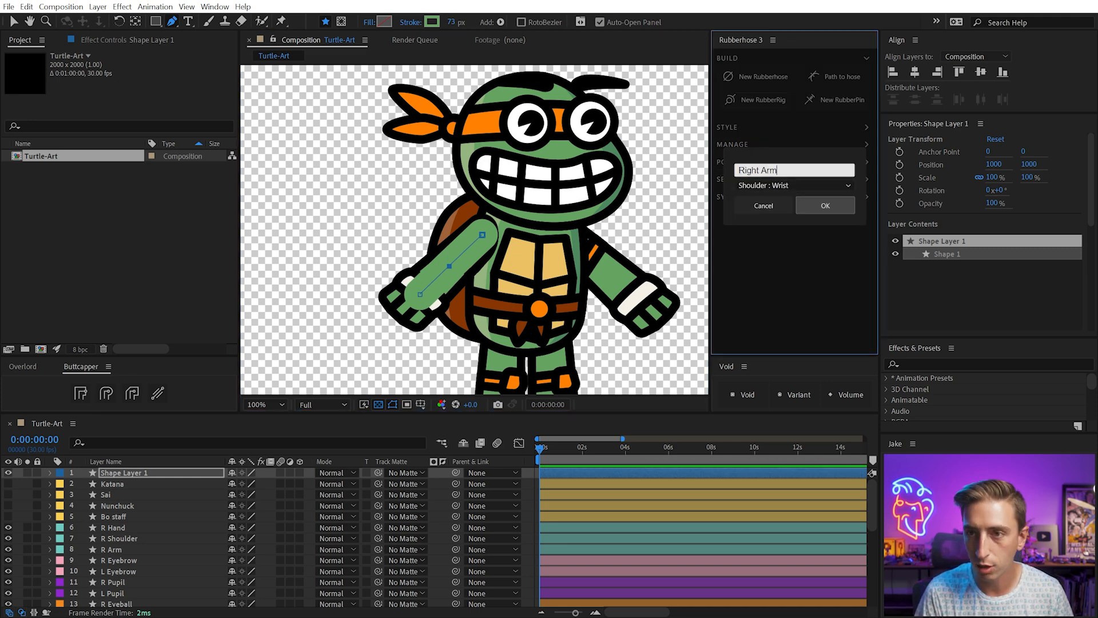
{"action": "left_click", "coordinate": [826, 201]}
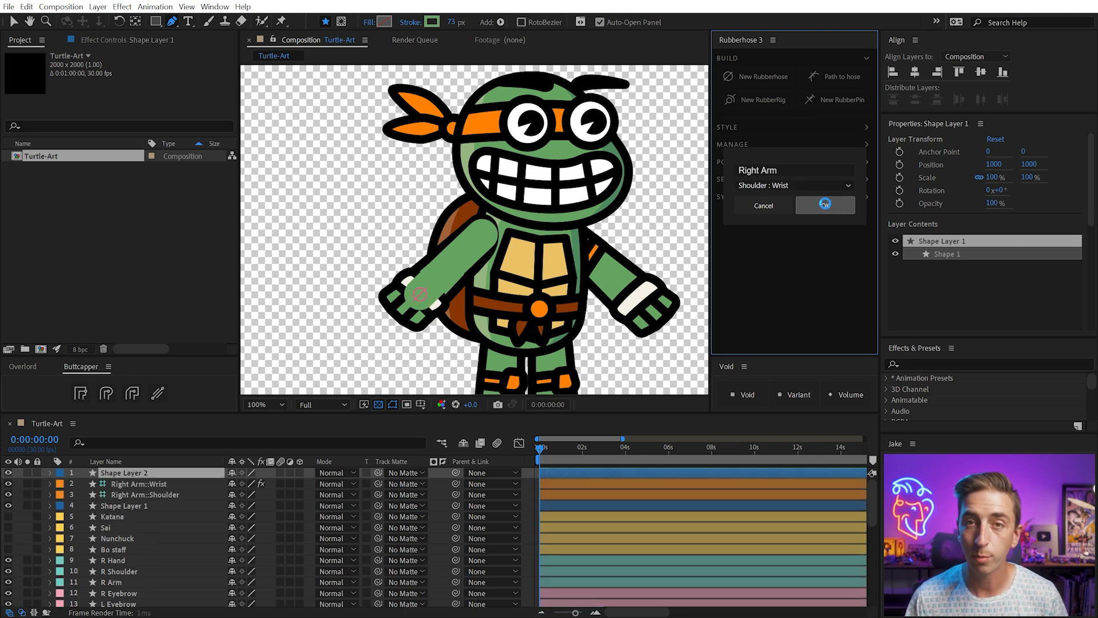
{"action": "left_click_drag", "start_coordinate": [419, 294], "coordinate": [417, 231]}
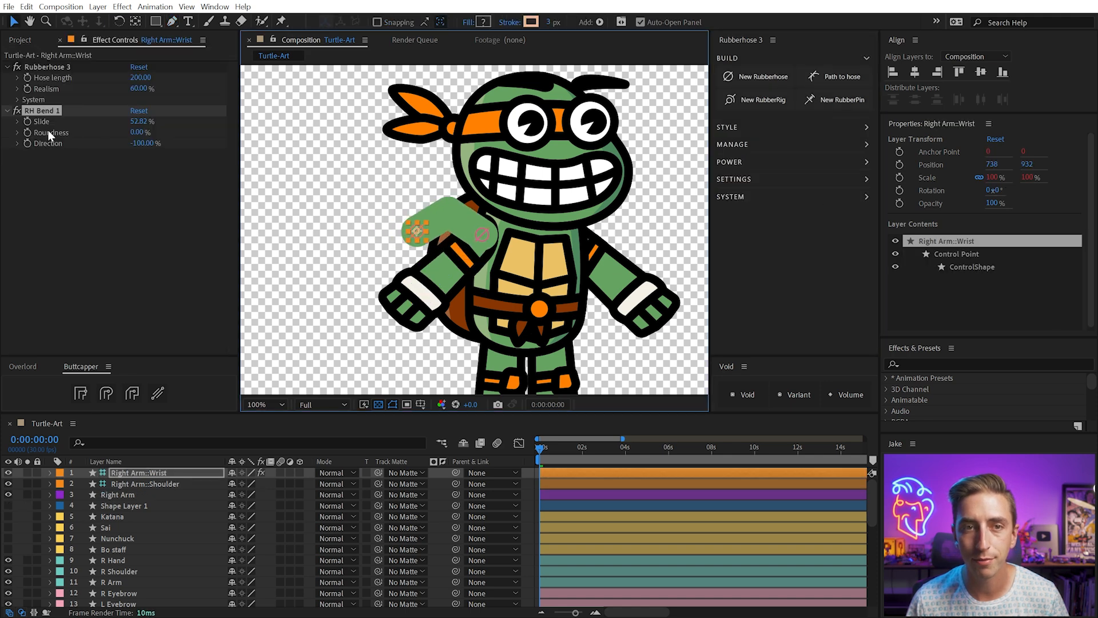
{"action": "key", "text": "ctrl+z"}
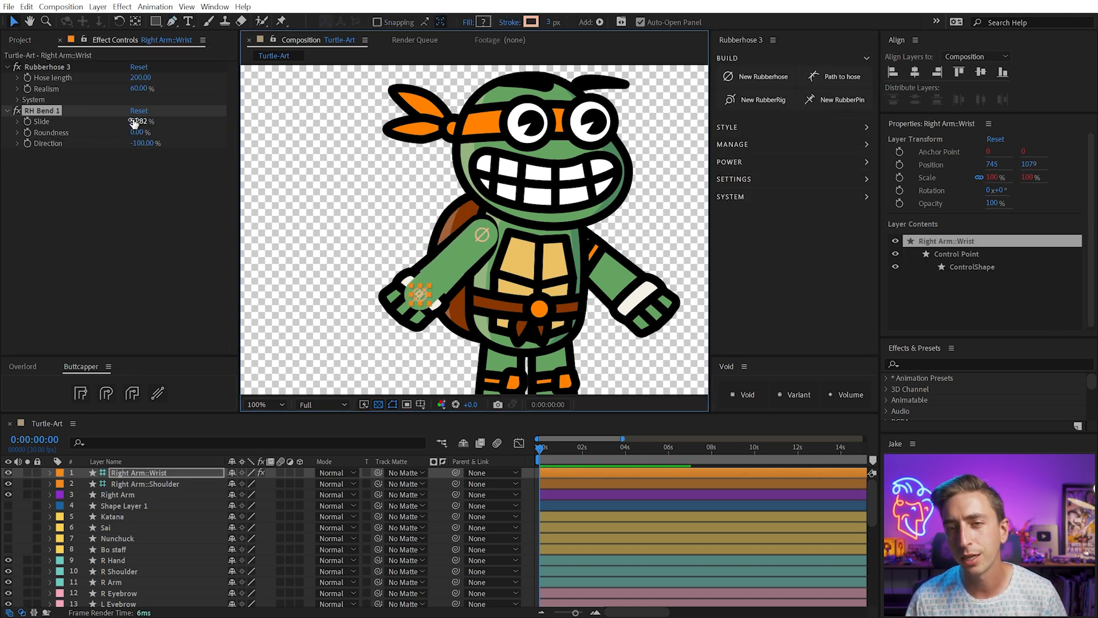
- Set the RH Bend 1 Slide of the wrist controller to 50%, then test the arm's bend and undo the move
{"action": "left_click", "coordinate": [134, 122]}
{"action": "type", "text": "50"}
{"action": "key", "text": "Return"}
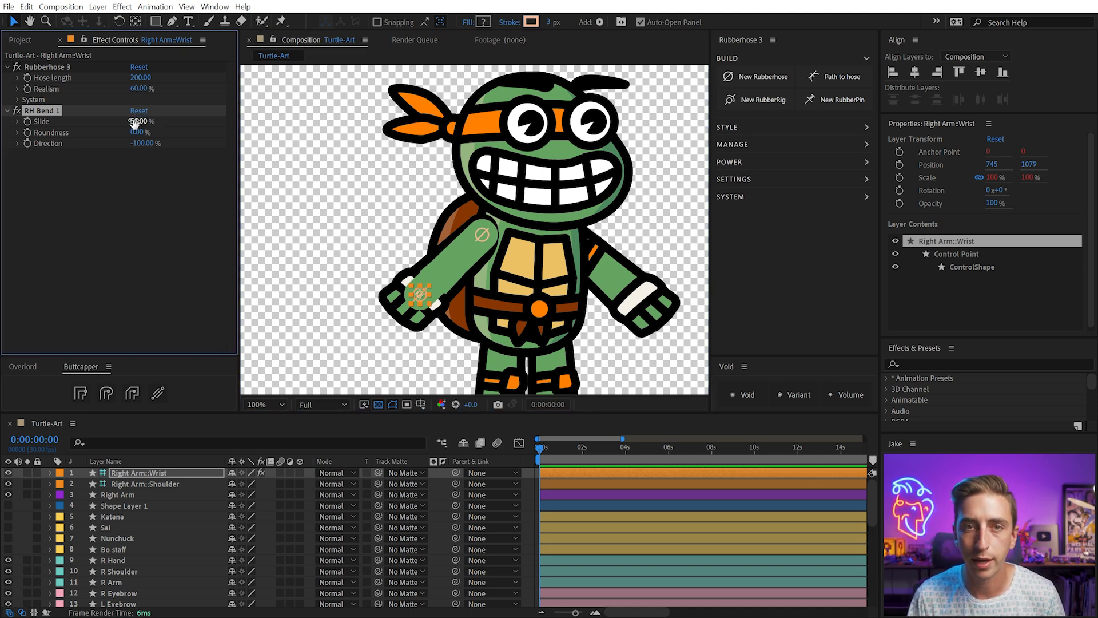
{"action": "left_click_drag", "start_coordinate": [426, 294], "coordinate": [406, 279]}
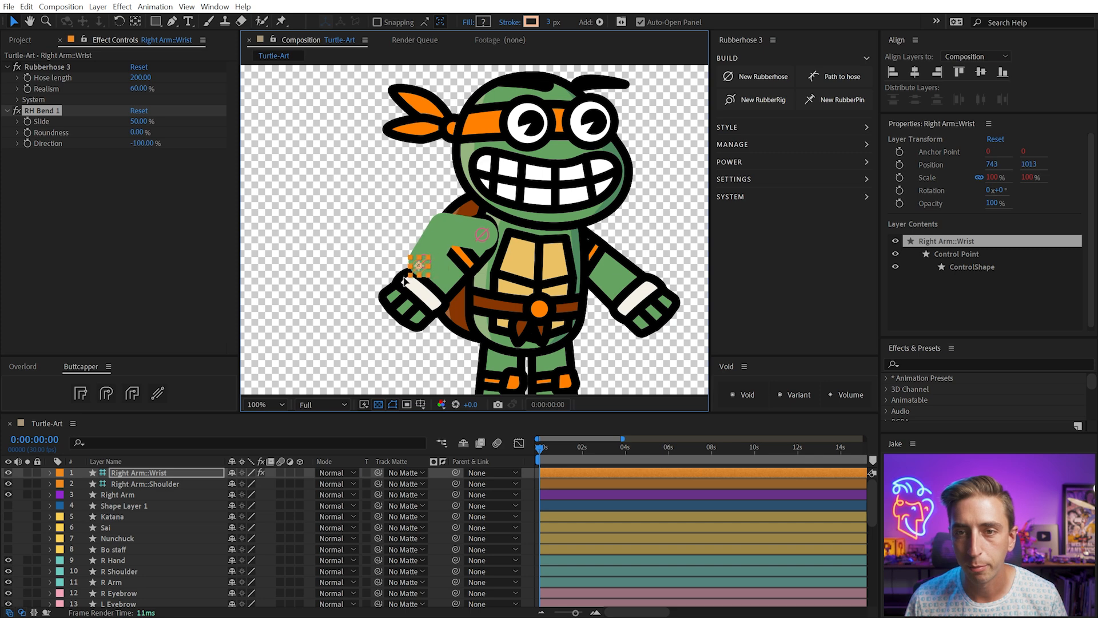
{"action": "key", "text": "ctrl+z"}
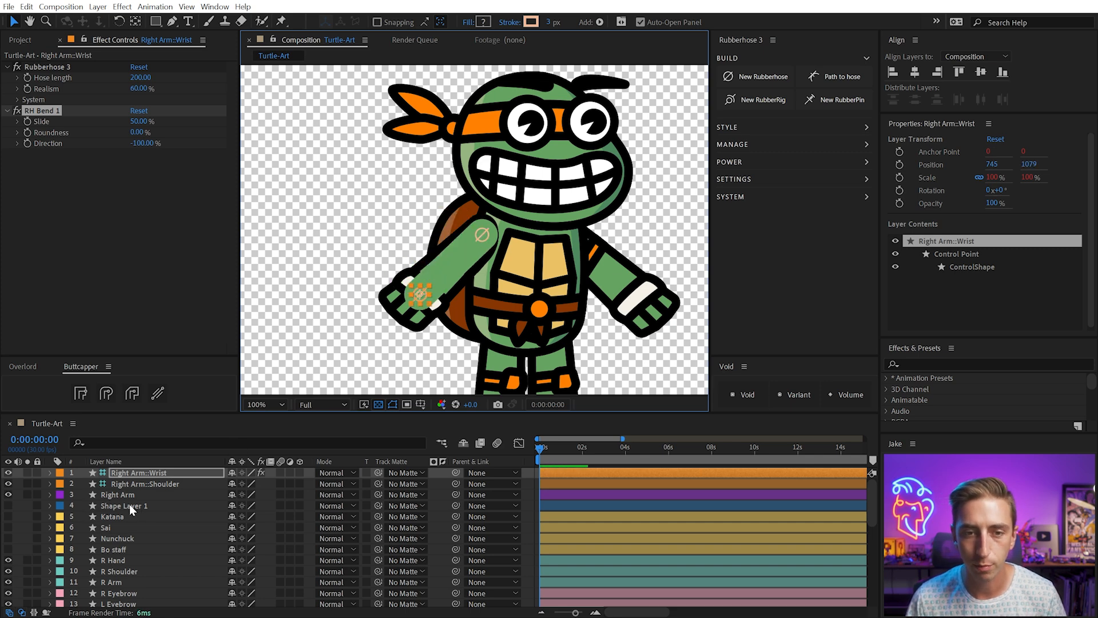
- Delete the leftover Shape Layer 1 and move the Right Arm hose layer directly below R Hand
{"action": "left_click", "coordinate": [129, 504]}
{"action": "key", "text": "Delete"}
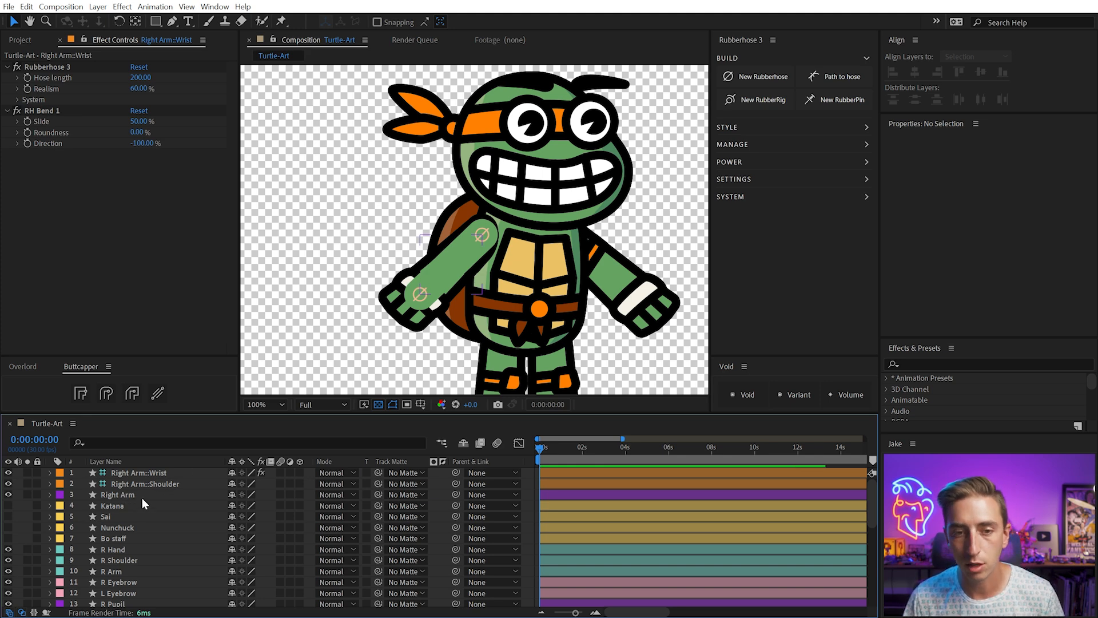
{"action": "left_click", "coordinate": [131, 497]}
{"action": "key", "text": "Return"}
{"action": "left_click_drag", "start_coordinate": [145, 496], "coordinate": [102, 552]}
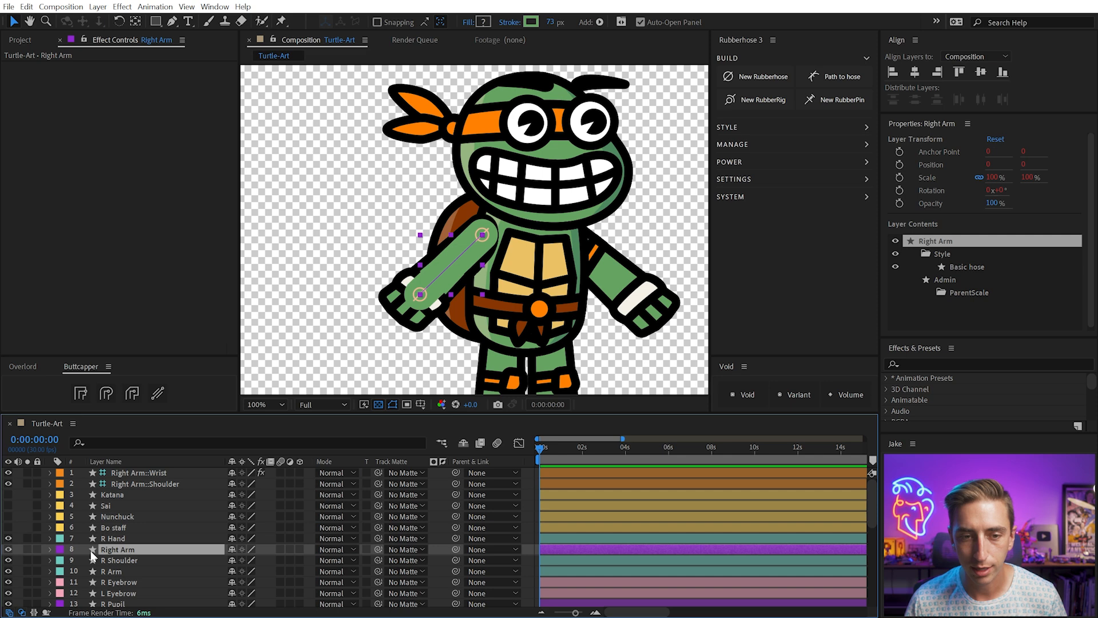
- Set the Right Arm layer's label to Aqua and move the layer directly below R Shoulder
{"action": "left_click", "coordinate": [60, 541]}
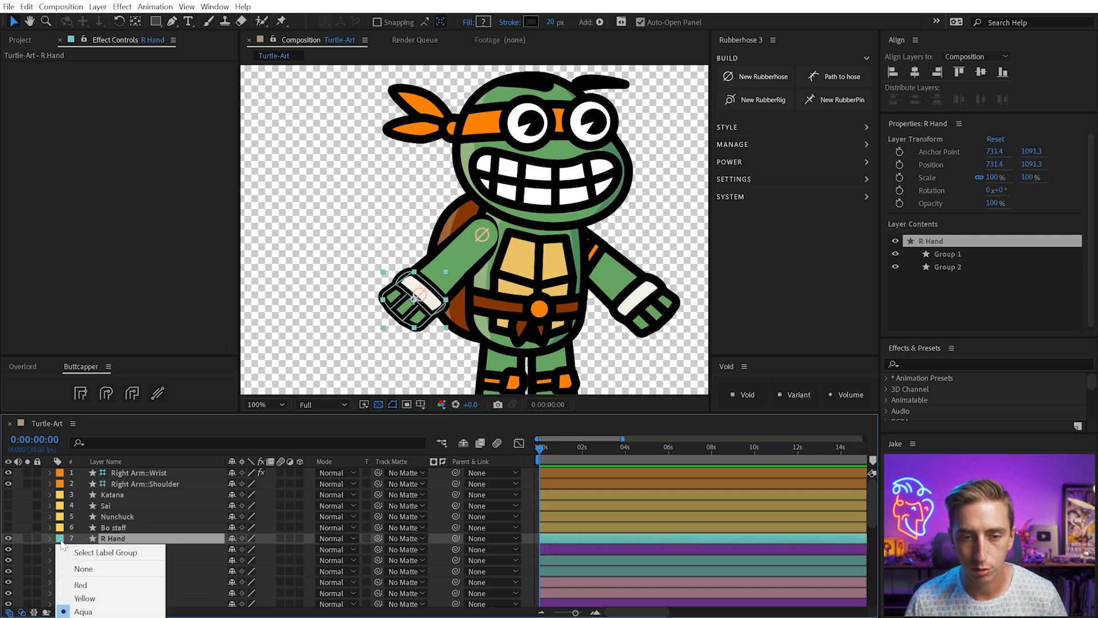
{"action": "key", "text": "Escape"}
{"action": "left_click", "coordinate": [60, 550]}
{"action": "left_click", "coordinate": [86, 617]}
{"action": "left_click_drag", "start_coordinate": [133, 549], "coordinate": [150, 565]}
- Solo the R Arm and Right Arm layers and move the original R Arm artwork beside the hose for comparison
{"action": "left_click", "coordinate": [114, 570]}
{"action": "left_click", "coordinate": [27, 571]}
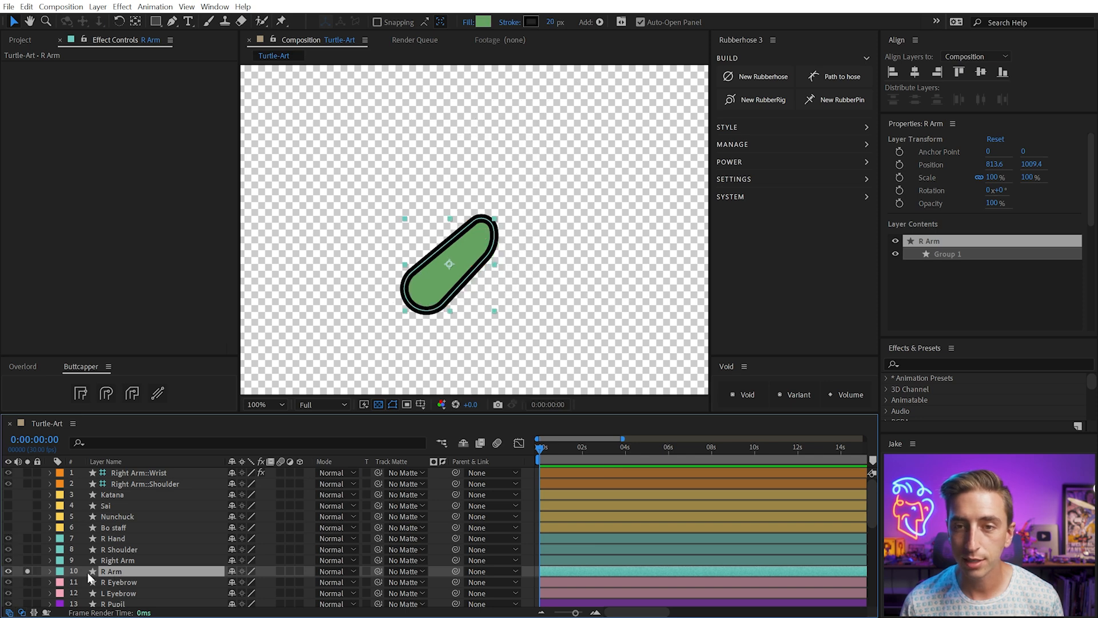
{"action": "left_click", "coordinate": [27, 560]}
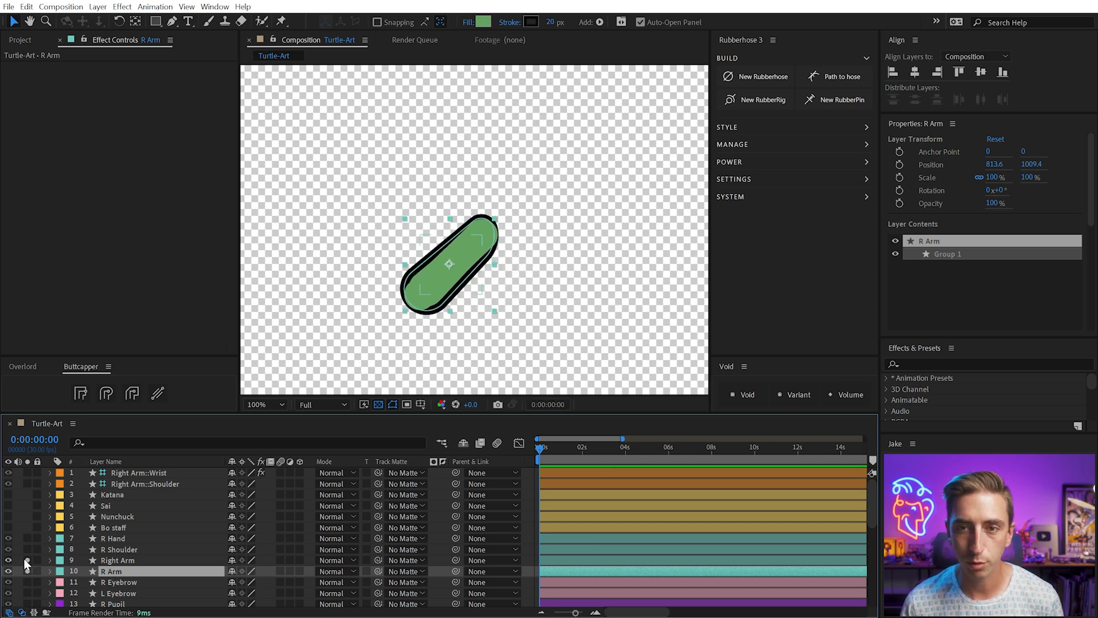
{"action": "left_click_drag", "start_coordinate": [465, 253], "coordinate": [394, 253]}
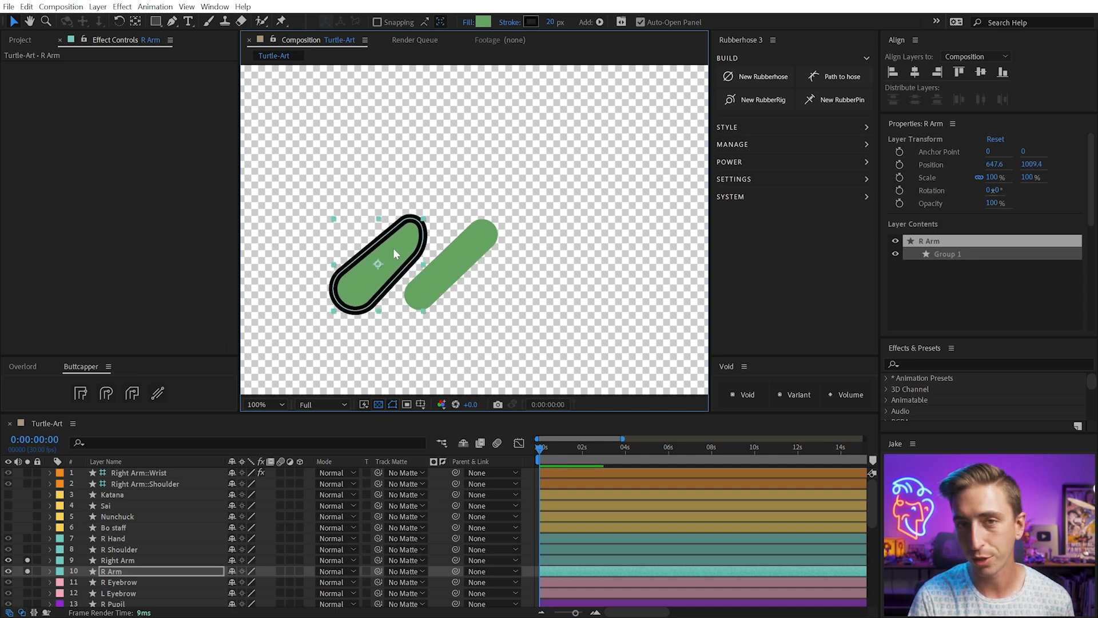
- Taper Stroke 1 in the Right Arm's Basic hose group with a Start Length of 100% and a Start Width of 81%
{"action": "left_click", "coordinate": [453, 261]}
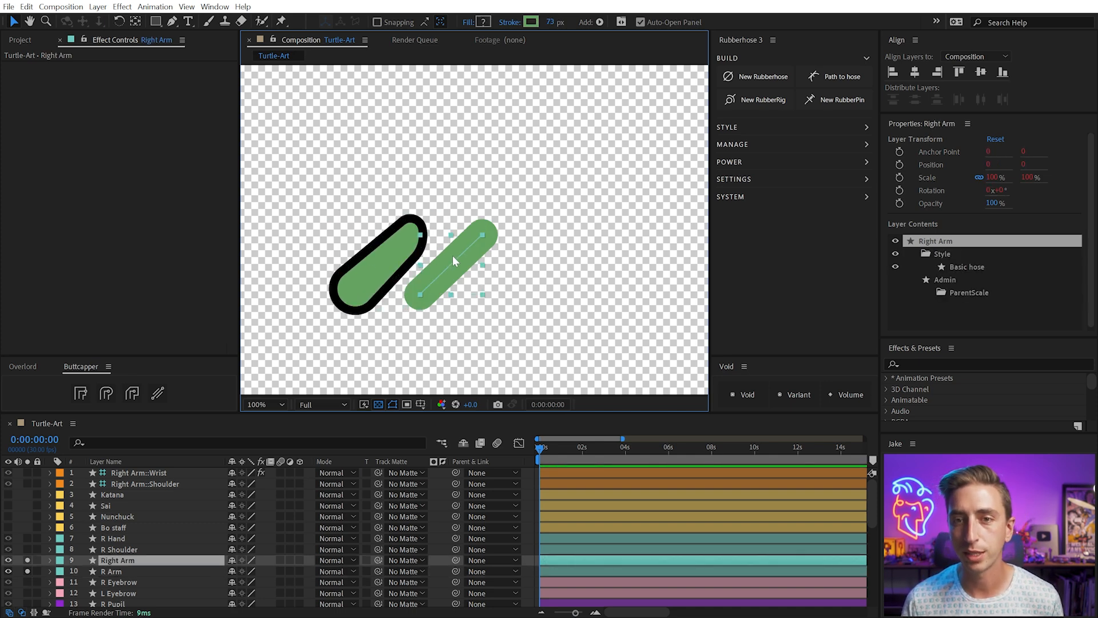
{"action": "scroll", "coordinate": [158, 526], "scroll_direction": "down", "scroll_amount": 1}
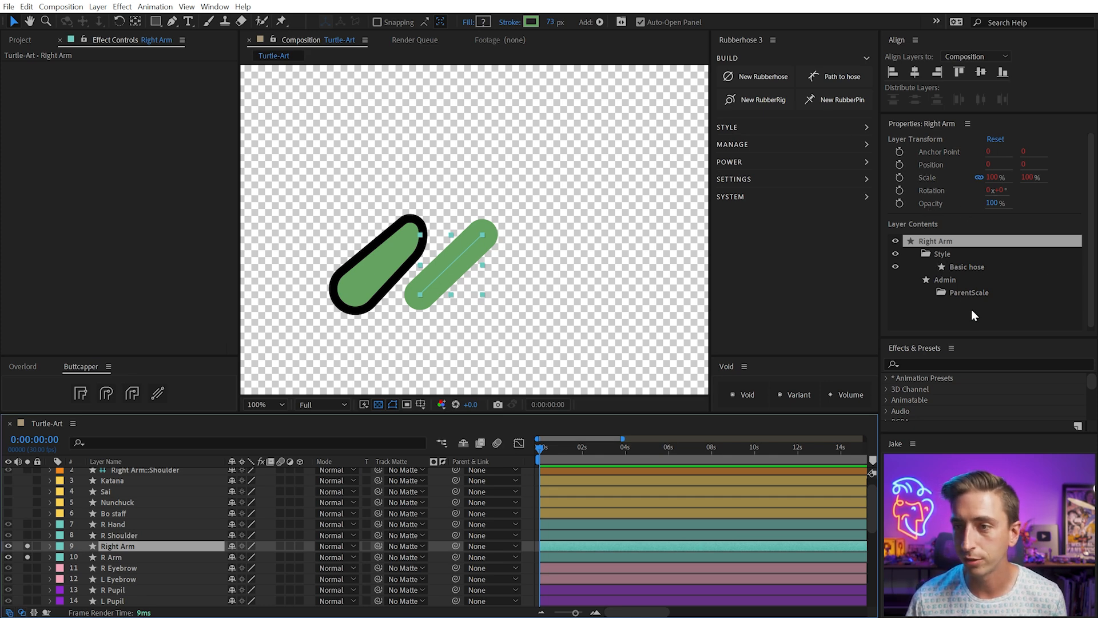
{"action": "left_click", "coordinate": [966, 268]}
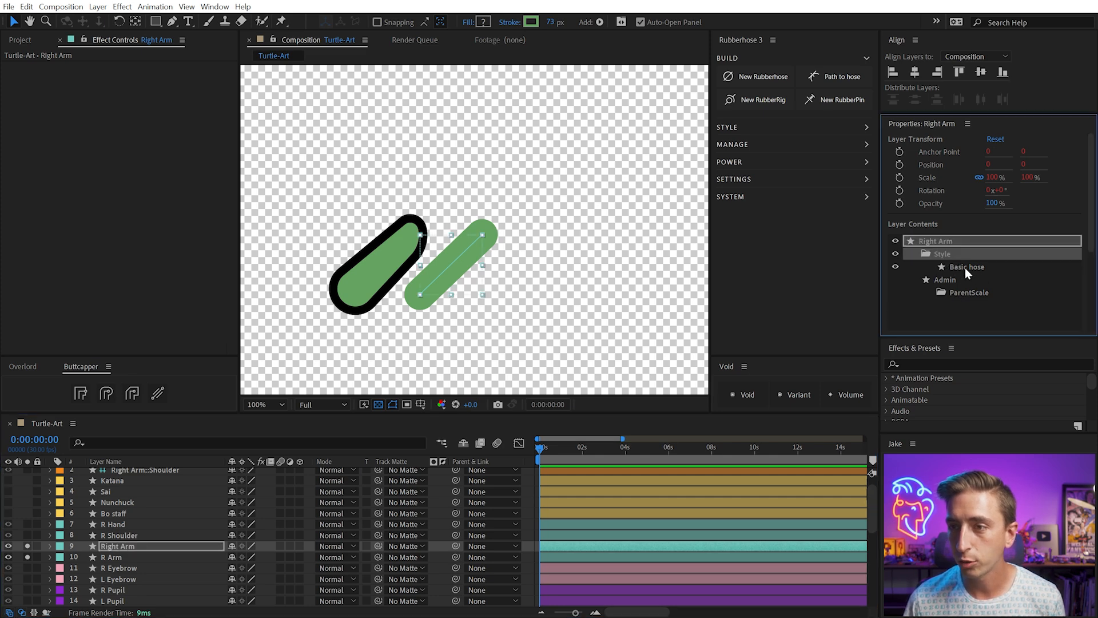
{"action": "double_click", "coordinate": [958, 268]}
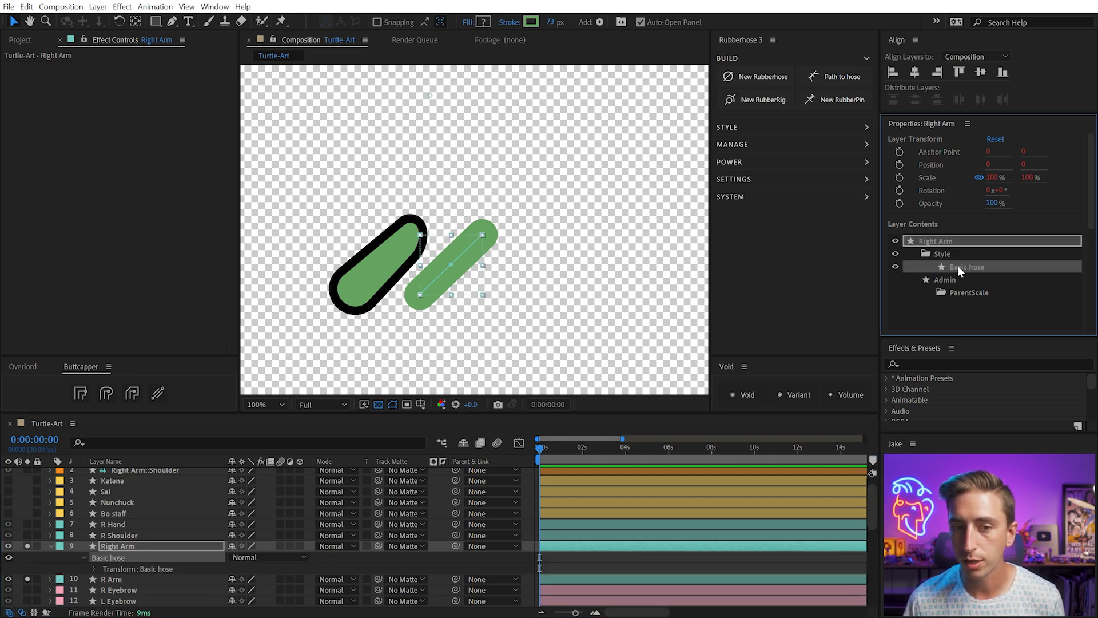
{"action": "left_click", "coordinate": [84, 557]}
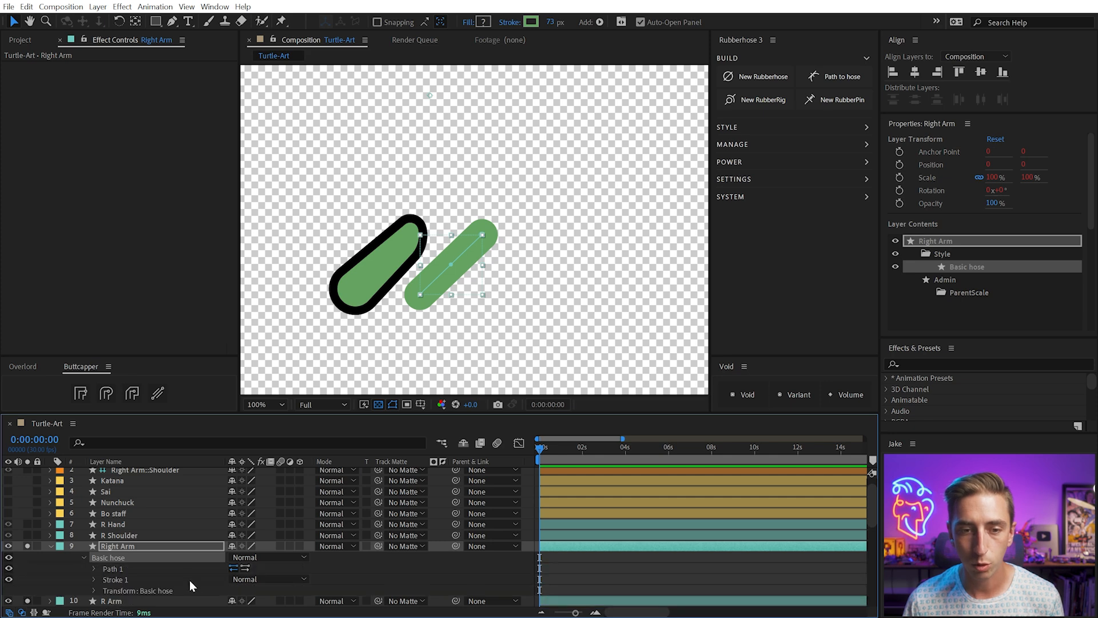
{"action": "scroll", "coordinate": [150, 563], "scroll_direction": "down", "scroll_amount": 1}
{"action": "left_click", "coordinate": [117, 549]}
{"action": "left_click", "coordinate": [95, 547]}
{"action": "scroll", "coordinate": [98, 547], "scroll_direction": "down", "scroll_amount": 1}
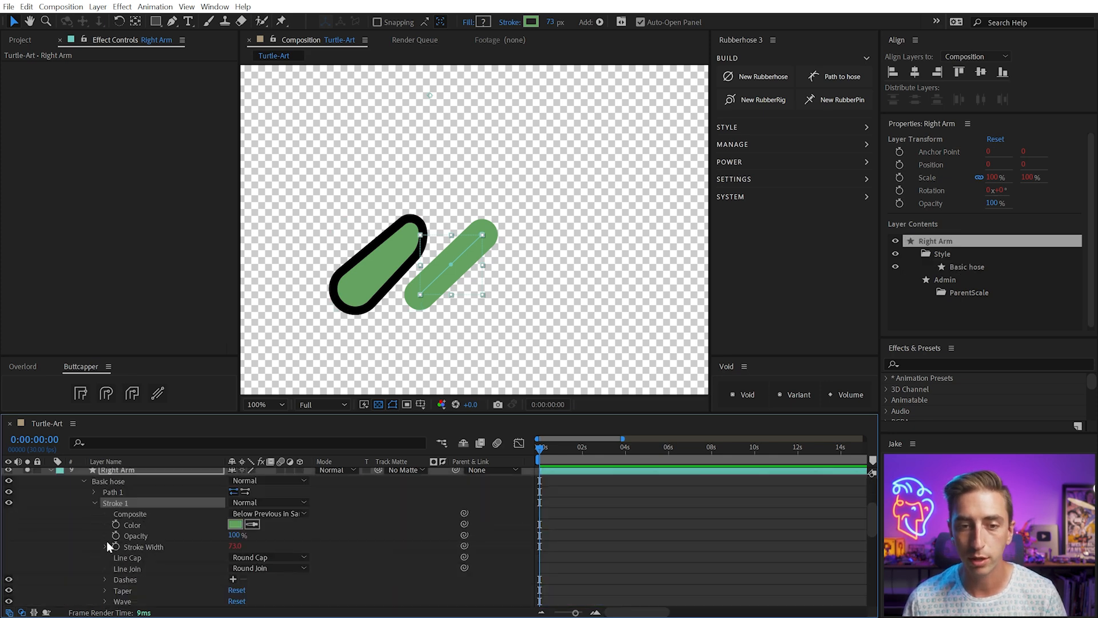
{"action": "scroll", "coordinate": [147, 539], "scroll_direction": "down", "scroll_amount": 1}
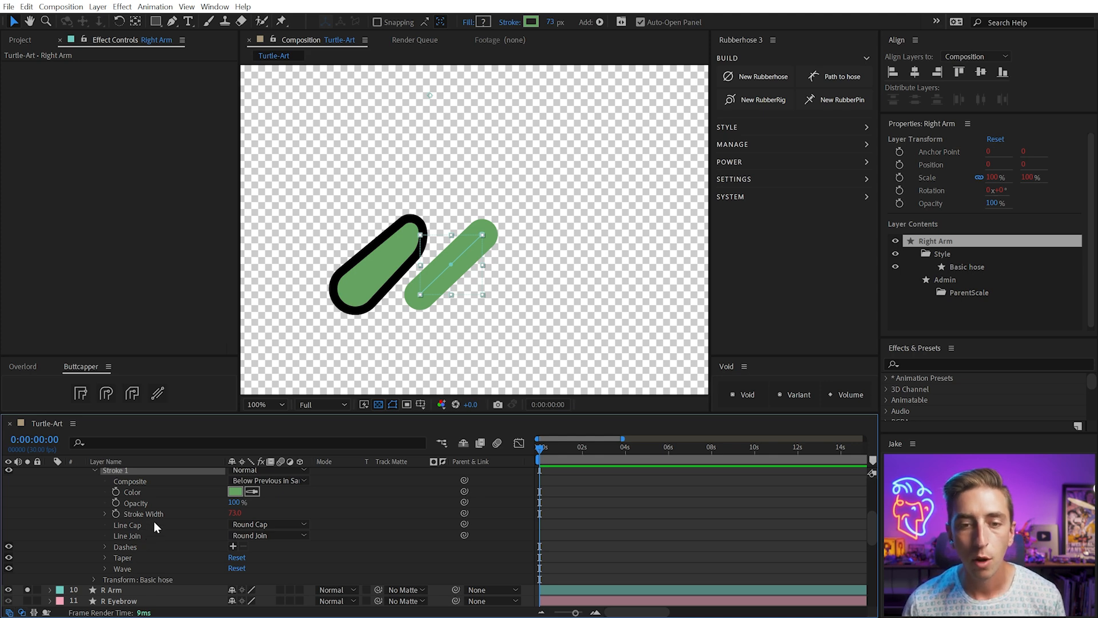
{"action": "scroll", "coordinate": [153, 520], "scroll_direction": "up", "scroll_amount": 1}
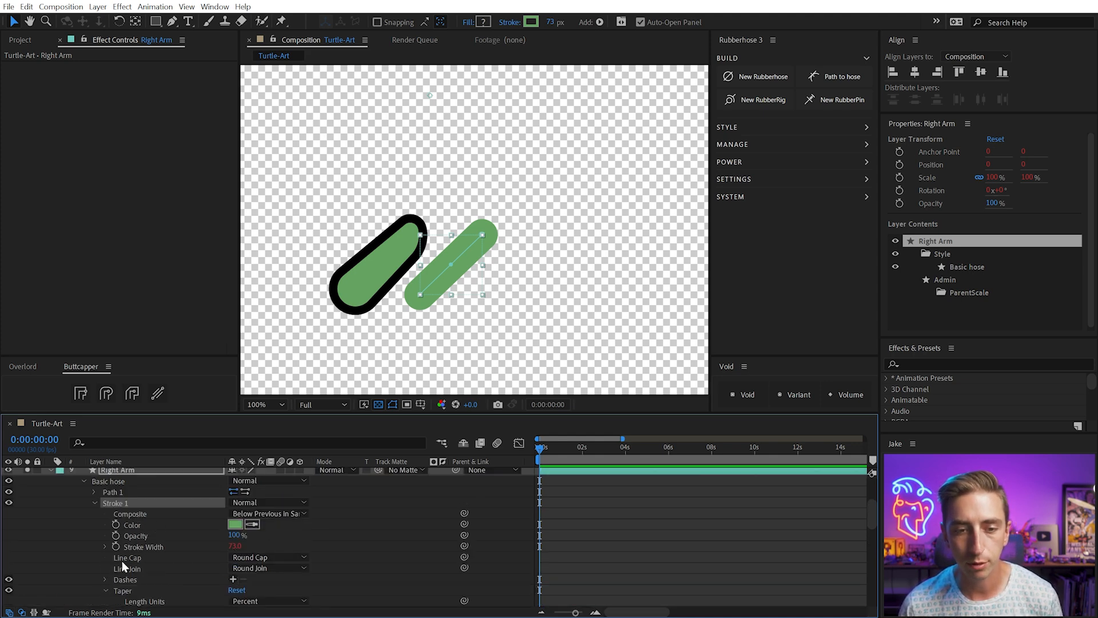
{"action": "scroll", "coordinate": [173, 529], "scroll_direction": "down", "scroll_amount": 2}
{"action": "left_click_drag", "start_coordinate": [234, 547], "coordinate": [302, 544]}
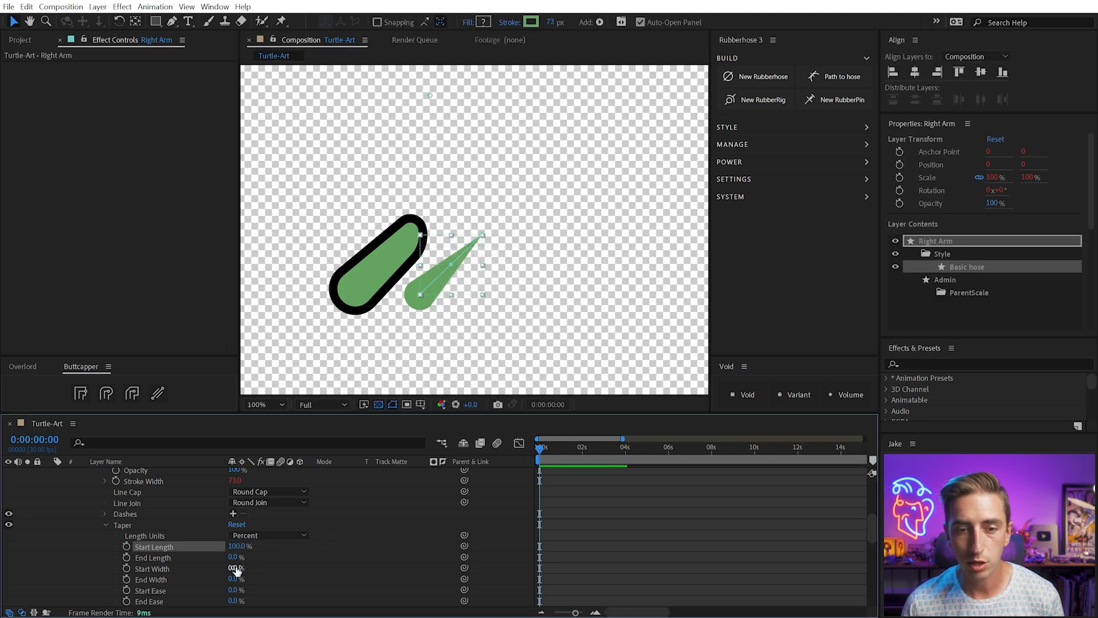
{"action": "mouse_move", "coordinate": [235, 568]}
{"action": "left_mouse_down"}
{"action": "mouse_move", "coordinate": [289, 558]}
{"action": "mouse_move", "coordinate": [277, 558]}
{"action": "left_mouse_up"}
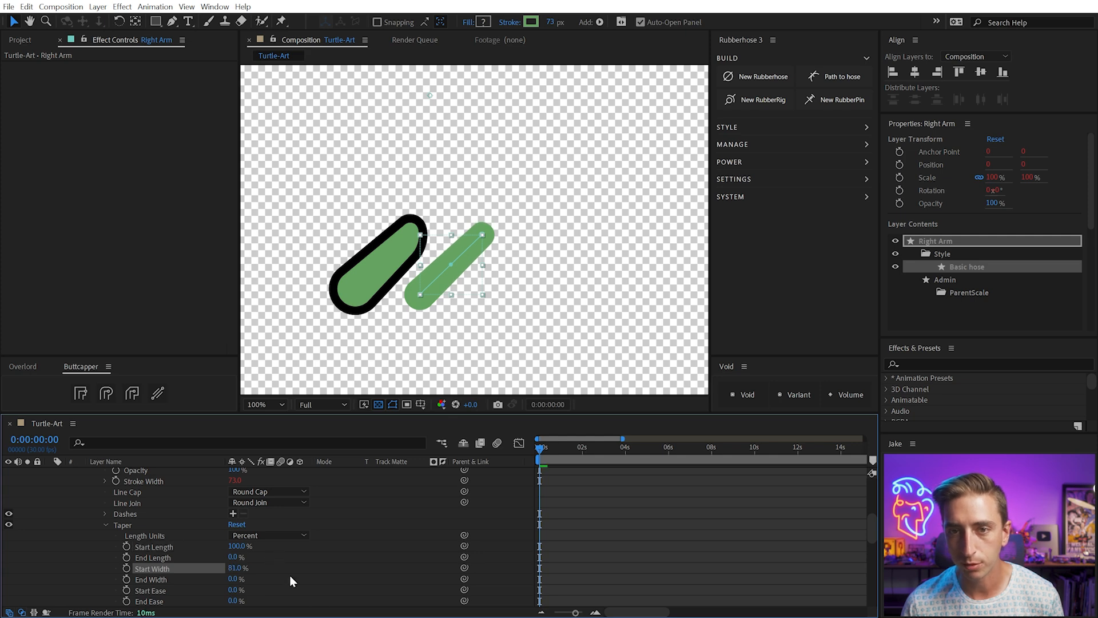
- Set the hose's Stroke 1 width to 90 and reduce its taper Start Width to 73%
{"action": "left_click_drag", "start_coordinate": [239, 483], "coordinate": [245, 480]}
{"action": "left_click", "coordinate": [239, 481]}
{"action": "type", "text": "90"}
{"action": "key", "text": "Return"}
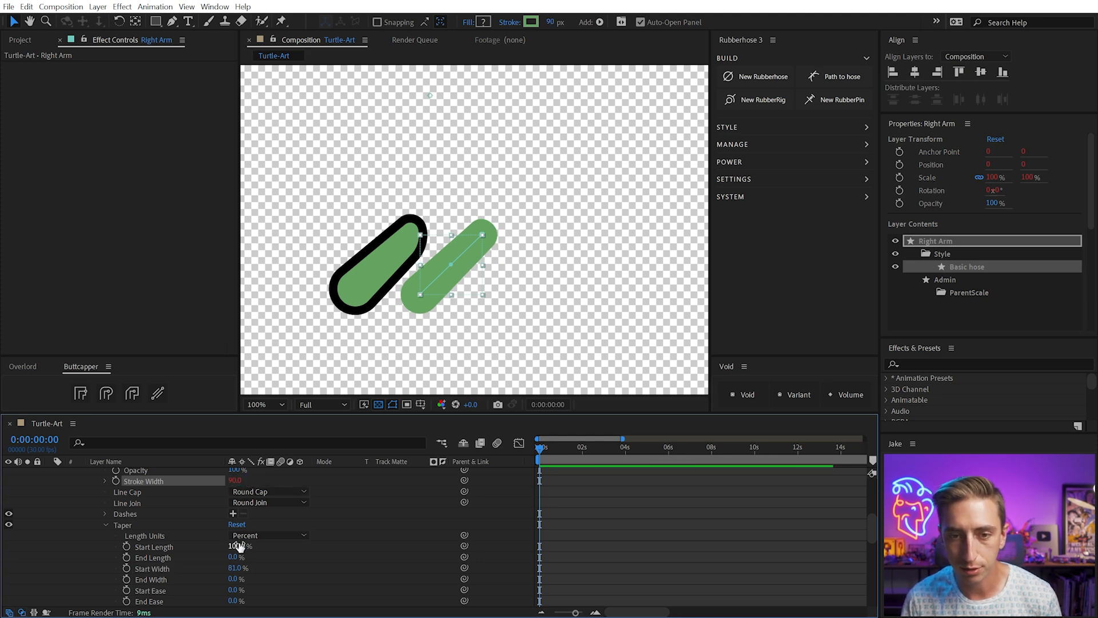
{"action": "left_click_drag", "start_coordinate": [236, 568], "coordinate": [231, 568]}
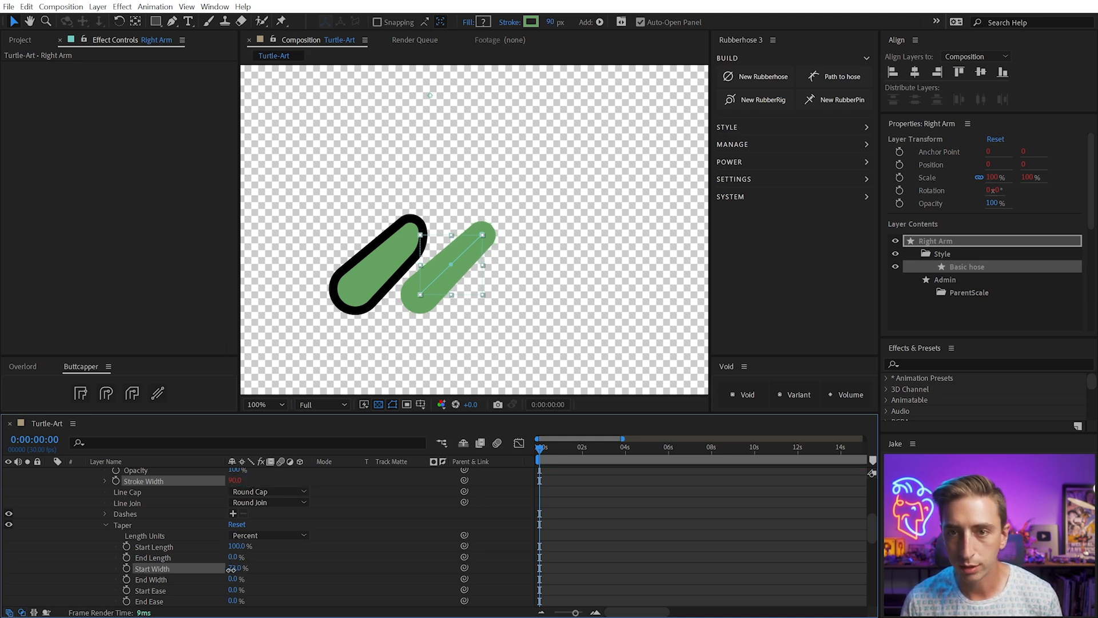
- Shift the original R Arm artwork farther from the hose, to an X position of about 608.6
{"action": "mouse_move", "coordinate": [360, 277]}
{"action": "left_mouse_down"}
{"action": "mouse_move", "coordinate": [433, 278]}
{"action": "mouse_move", "coordinate": [346, 263]}
{"action": "left_mouse_up"}
{"action": "key", "text": "Right"}
{"action": "key", "text": "Right"}
{"action": "key", "text": "Right"}
{"action": "key", "text": "Right"}
{"action": "key", "text": "Right"}
- Duplicate Stroke 1 of the Right Arm's Basic hose and colour the copy black (000000)
{"action": "scroll", "coordinate": [123, 527], "scroll_direction": "up", "scroll_amount": 2}
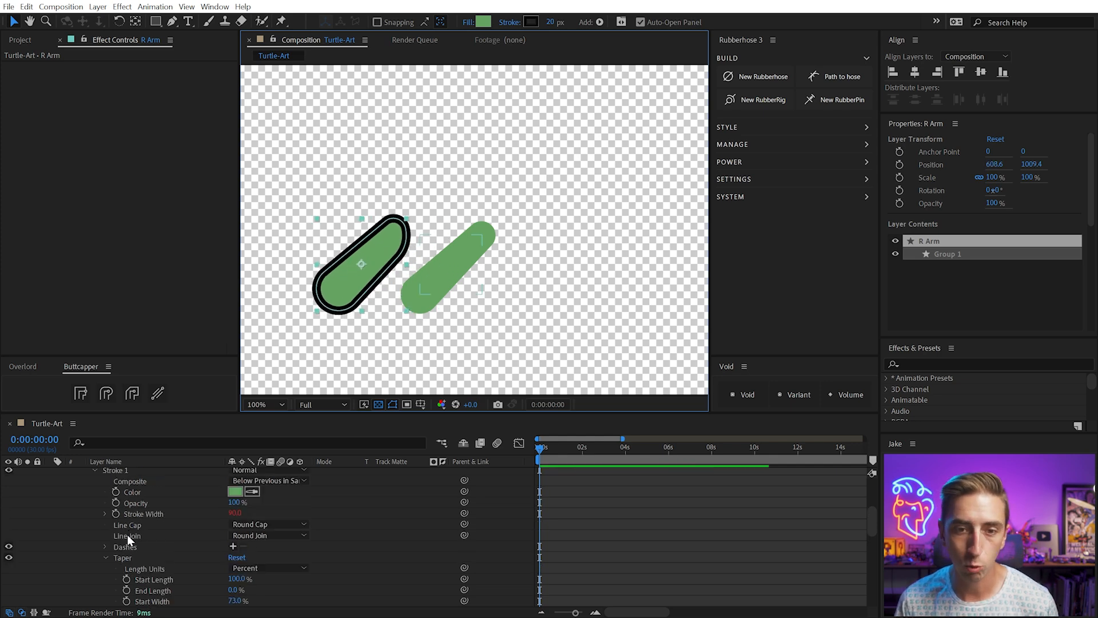
{"action": "left_click", "coordinate": [94, 503]}
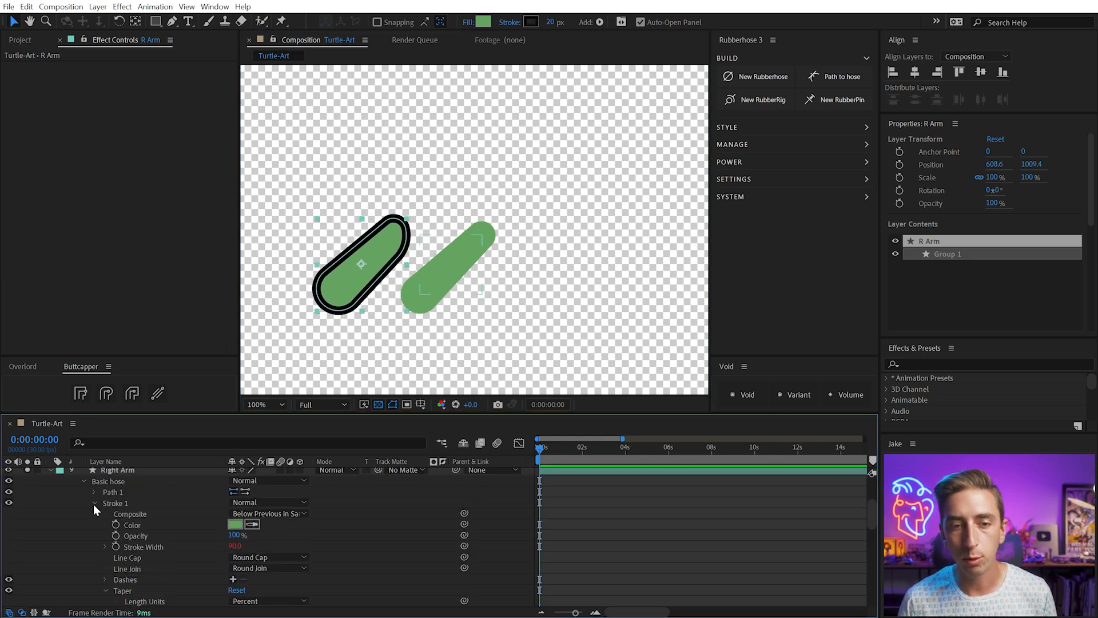
{"action": "left_click", "coordinate": [116, 504]}
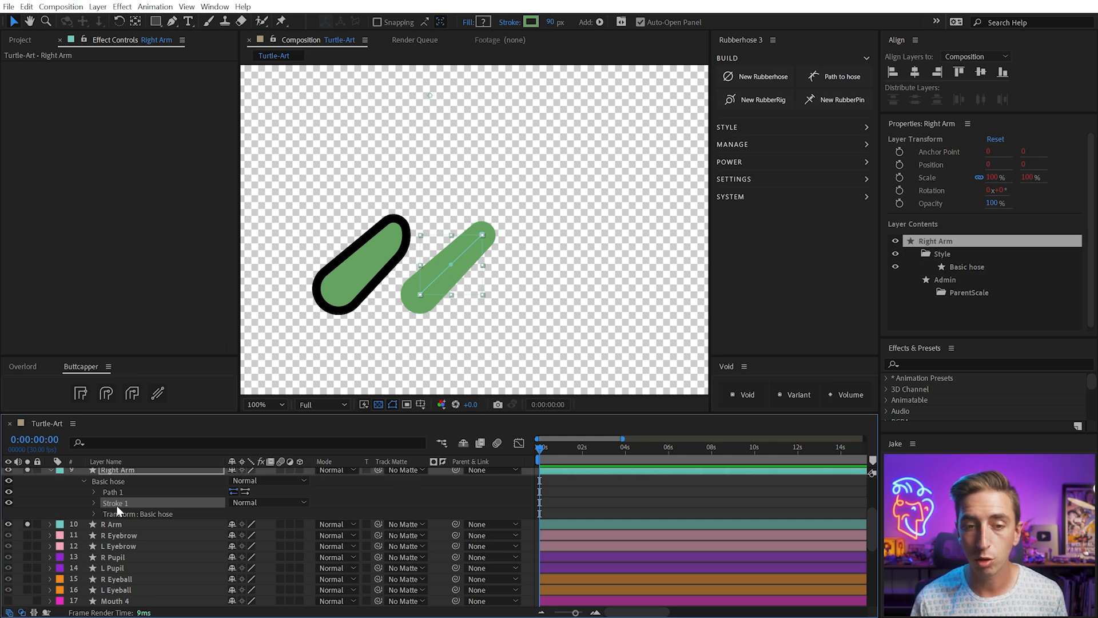
{"action": "key", "text": "ctrl+d"}
{"action": "left_click", "coordinate": [94, 514]}
{"action": "left_click", "coordinate": [235, 524]}
{"action": "left_click", "coordinate": [154, 403]}
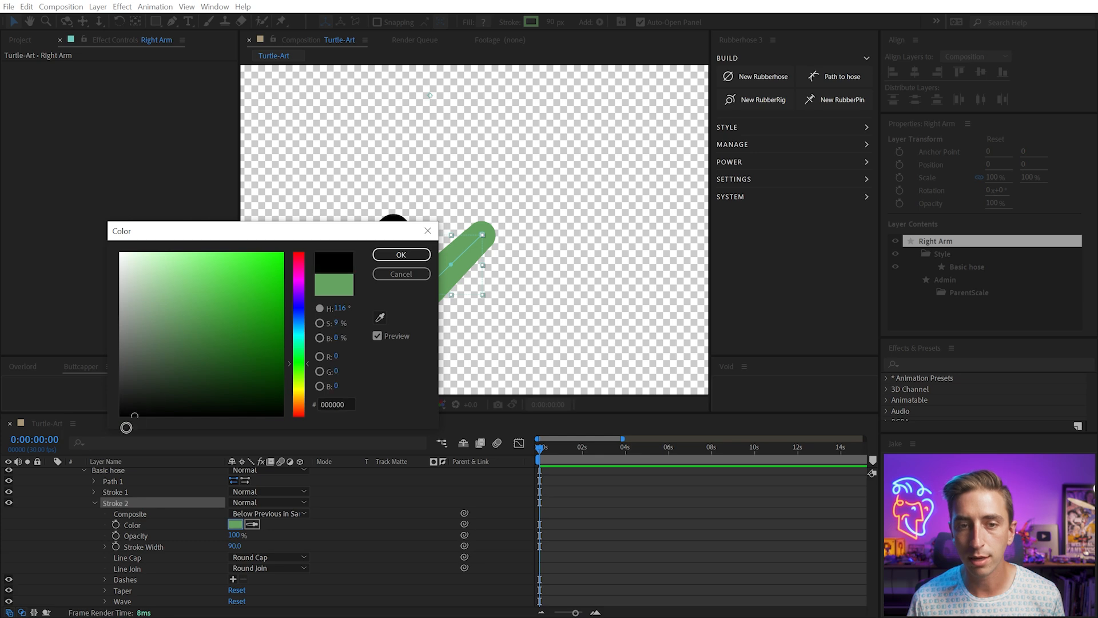
{"action": "left_click", "coordinate": [400, 255]}
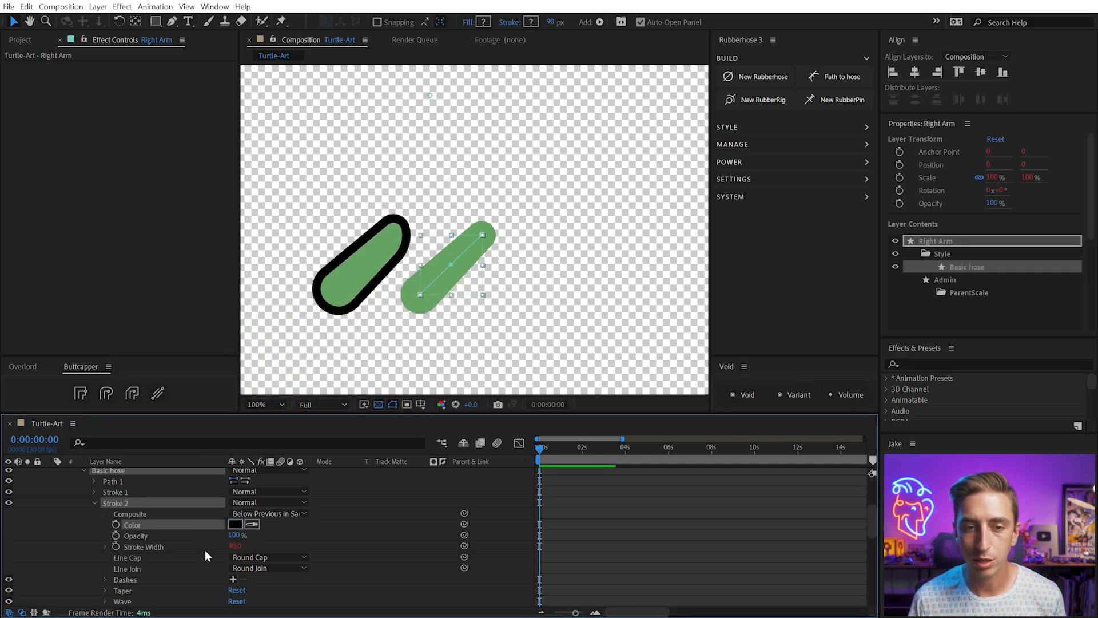
- Increase the black Stroke 2 width by 40 to 130 and compare the hose with the original R Arm artwork
{"action": "left_click", "coordinate": [234, 546]}
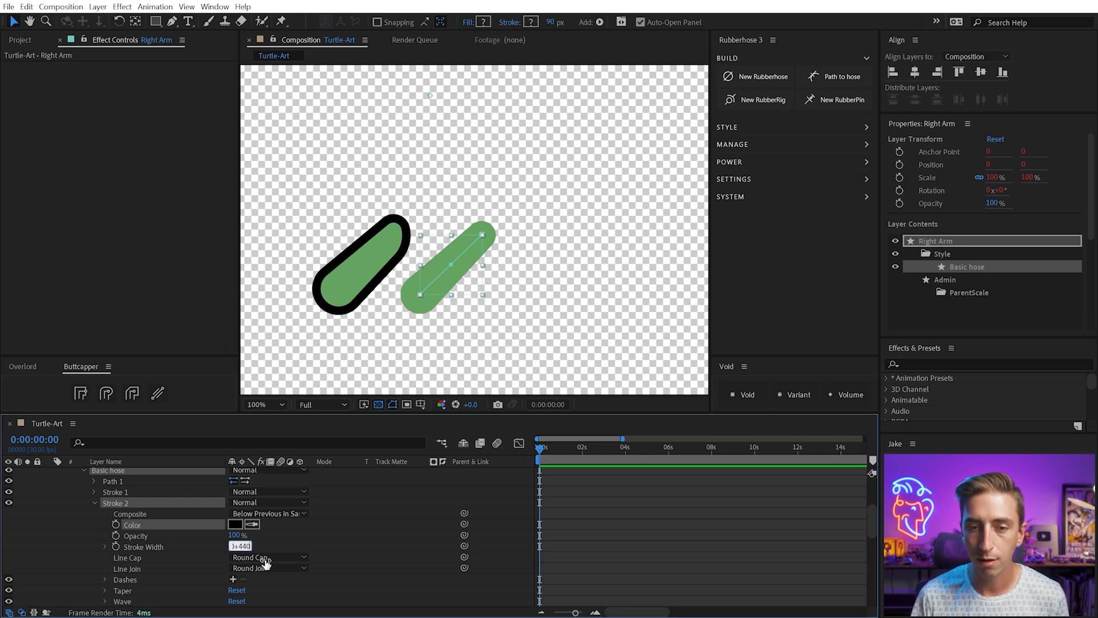
{"action": "type", "text": "+40"}
{"action": "key", "text": "Return"}
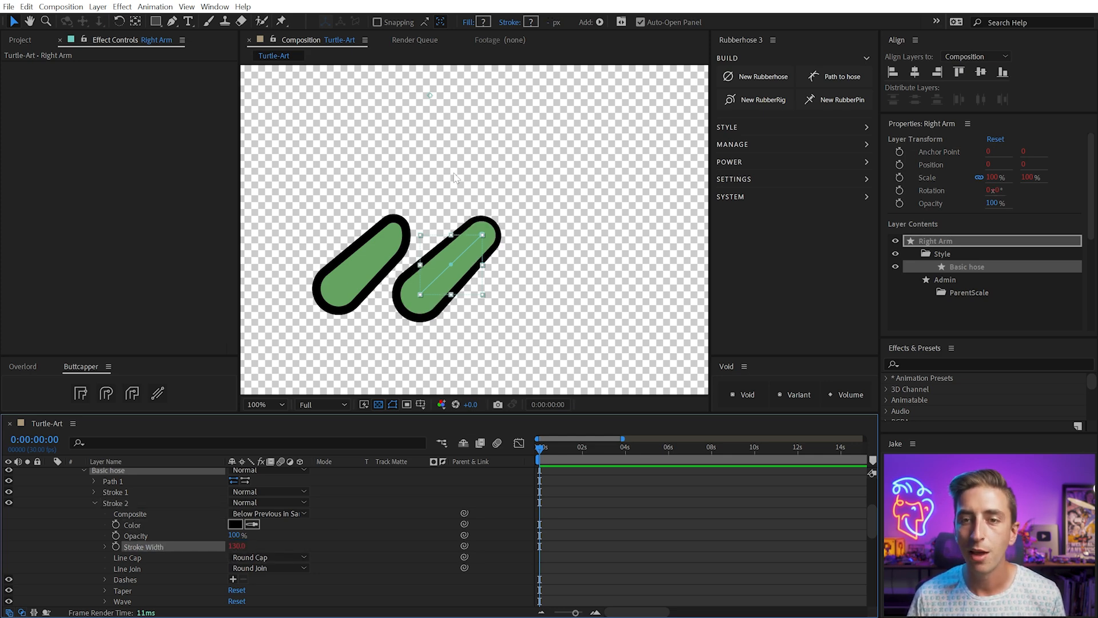
{"action": "left_click", "coordinate": [502, 264]}
{"action": "left_click", "coordinate": [401, 246]}
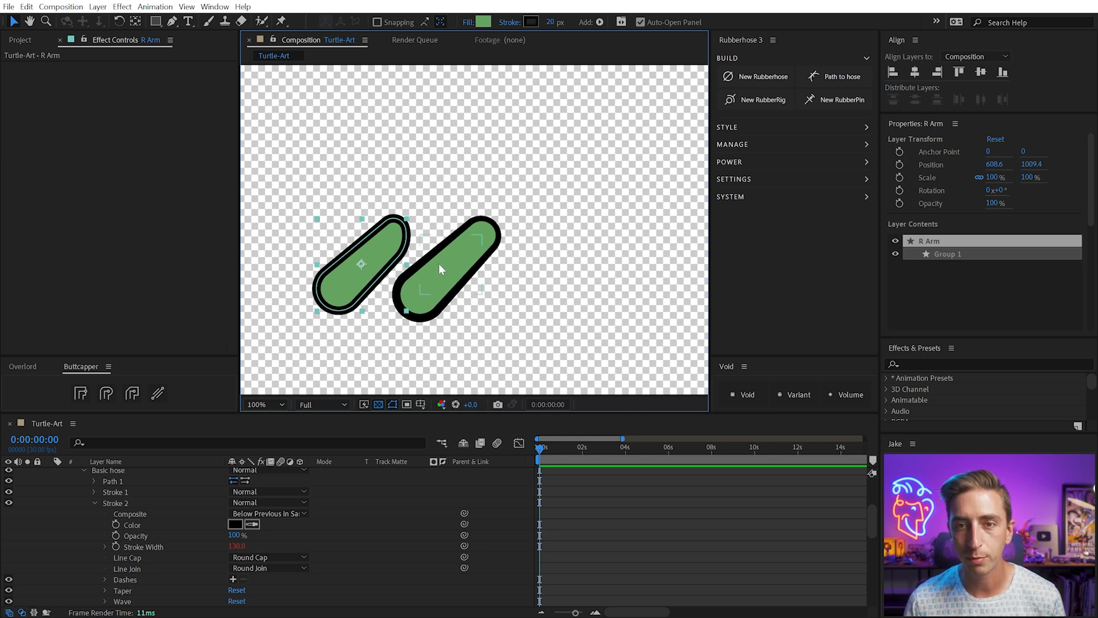
{"action": "left_click", "coordinate": [424, 165]}
- Turn off solo for Right Arm and R Arm, and delete the original R Arm layer
{"action": "scroll", "coordinate": [122, 518], "scroll_direction": "up", "scroll_amount": 4}
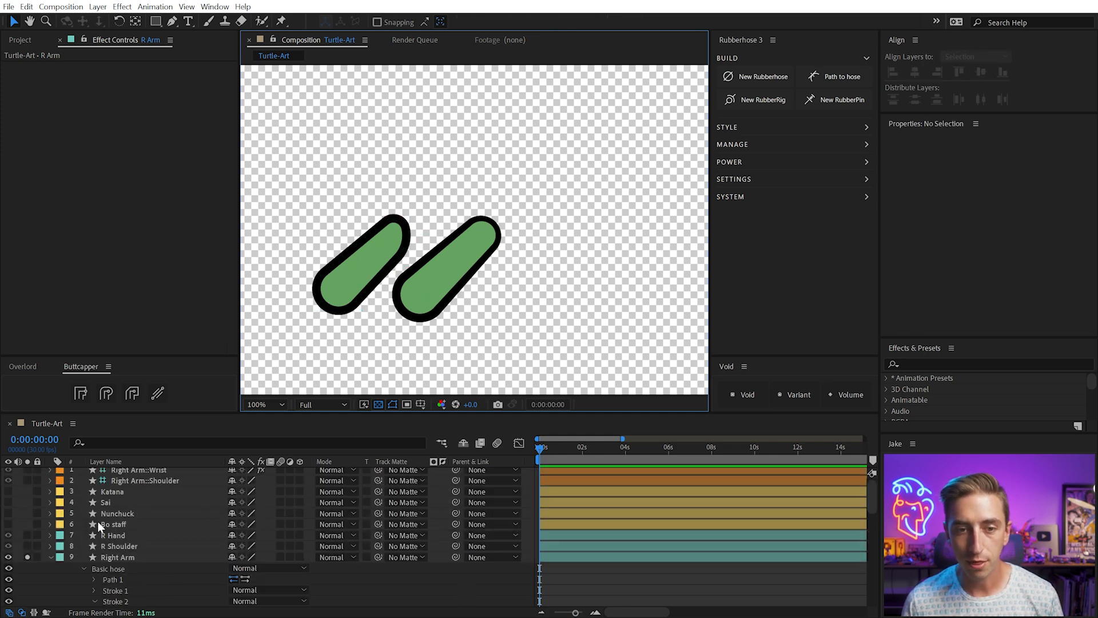
{"action": "left_click", "coordinate": [28, 557]}
{"action": "left_click", "coordinate": [52, 557]}
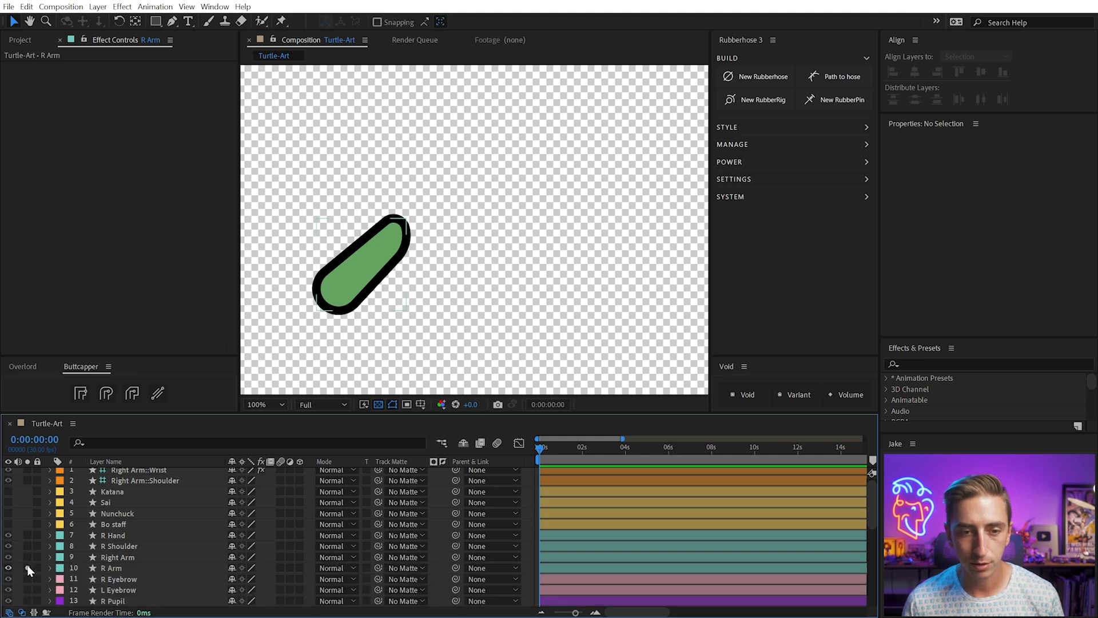
{"action": "left_click", "coordinate": [28, 567]}
{"action": "left_click", "coordinate": [98, 569]}
{"action": "key", "text": "Delete"}
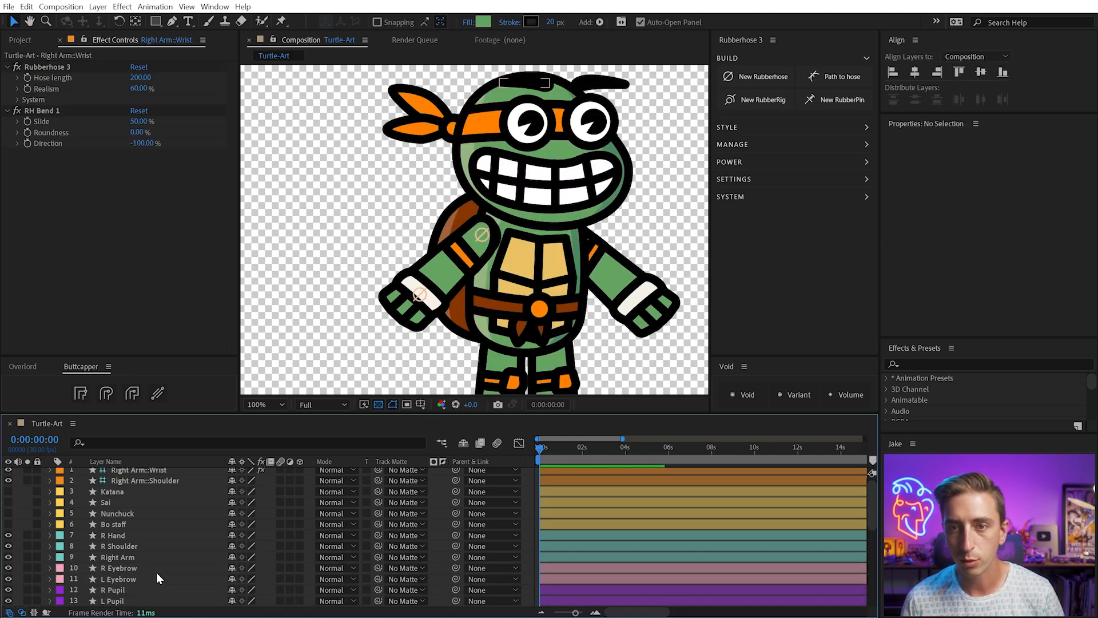
- Test the outlined arm's bend by moving the shoulder and wrist controllers, and undo the moves
{"action": "mouse_move", "coordinate": [481, 236]}
{"action": "left_mouse_down"}
{"action": "mouse_move", "coordinate": [417, 225]}
{"action": "mouse_move", "coordinate": [423, 244]}
{"action": "mouse_move", "coordinate": [473, 230]}
{"action": "left_mouse_up"}
{"action": "key", "text": "ctrl+z"}
{"action": "mouse_move", "coordinate": [419, 295]}
{"action": "left_mouse_down"}
{"action": "mouse_move", "coordinate": [436, 308]}
{"action": "mouse_move", "coordinate": [432, 295]}
{"action": "left_mouse_up"}
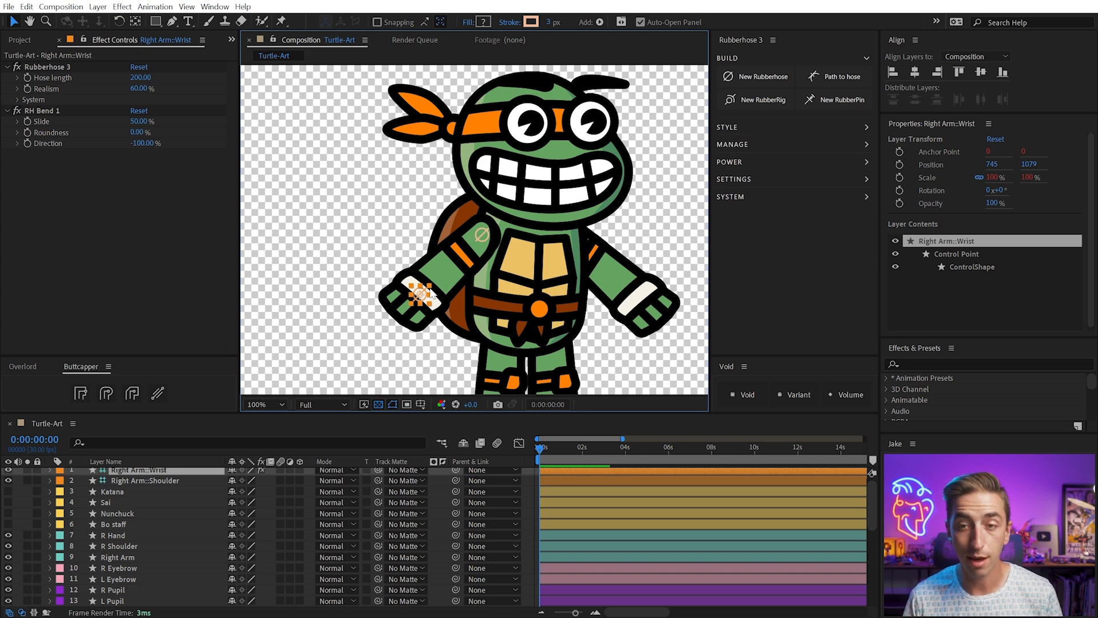
- Move R Hand's anchor point onto the wrist controller at about 745.4, 1079.3 and test the hand's rotation
{"action": "left_click", "coordinate": [439, 312]}
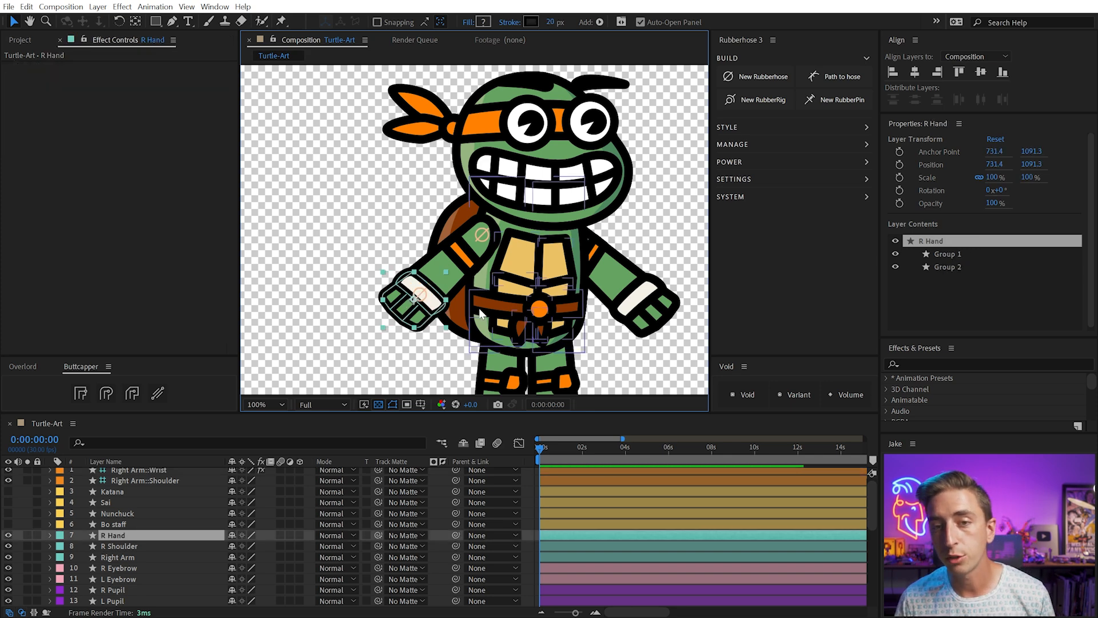
{"action": "key", "text": "y"}
{"action": "left_click_drag", "start_coordinate": [420, 295], "coordinate": [428, 304]}
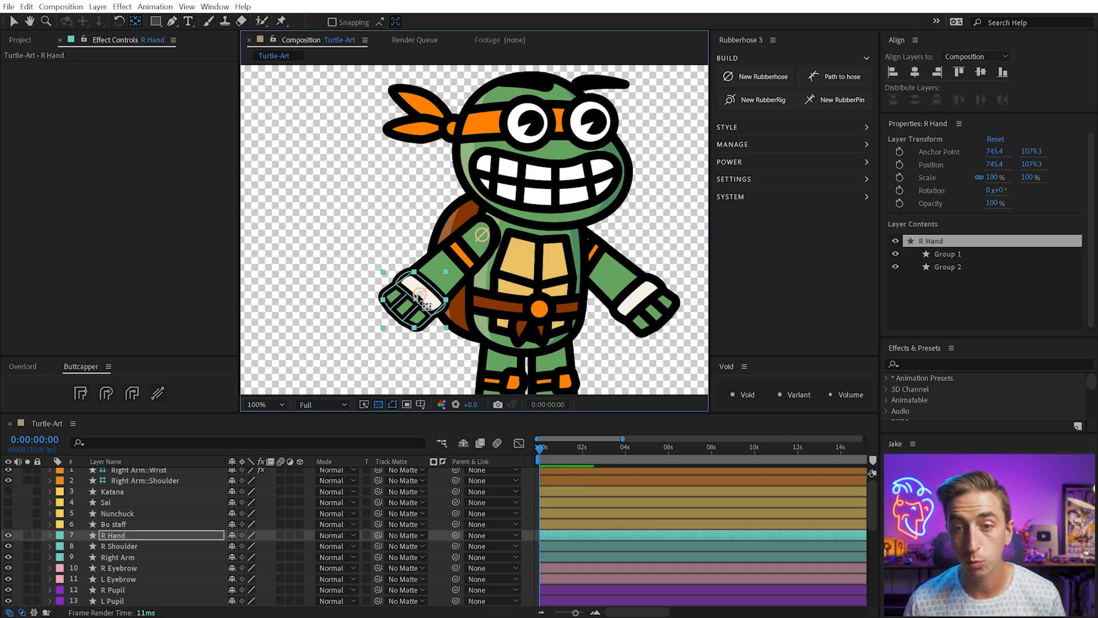
{"action": "key", "text": "w"}
{"action": "mouse_move", "coordinate": [413, 323]}
{"action": "left_mouse_down"}
{"action": "mouse_move", "coordinate": [434, 333]}
{"action": "mouse_move", "coordinate": [397, 320]}
{"action": "left_mouse_up"}
{"action": "key", "text": "v"}
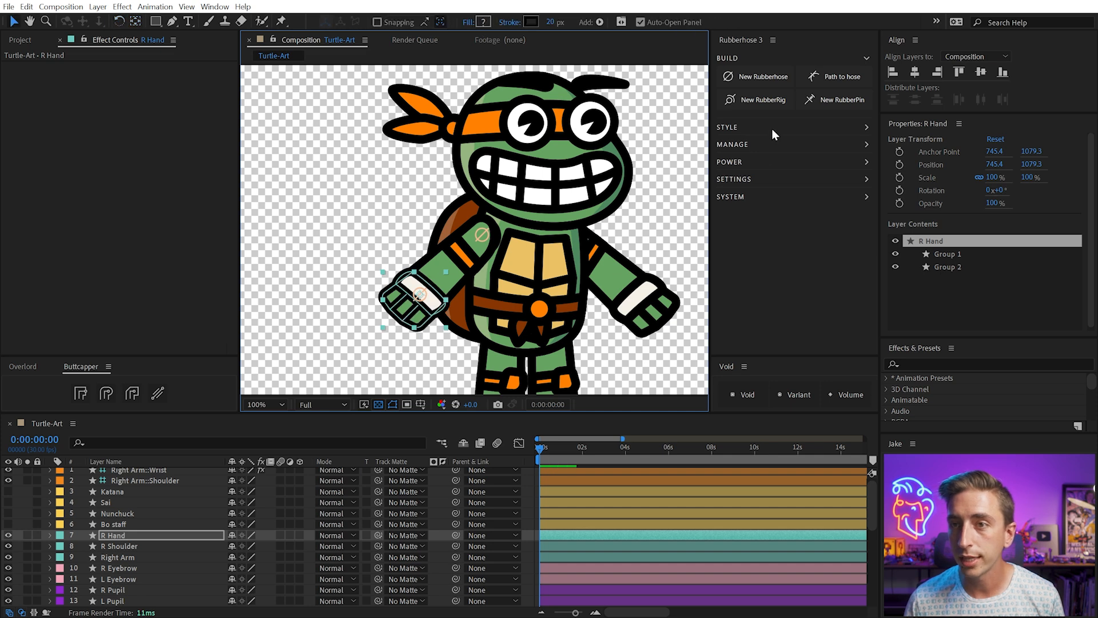
- Attach R Hand to the arm with Parent to hose, rotate the hand back into line, then test the wrist and undo the test
{"action": "left_click", "coordinate": [740, 143]}
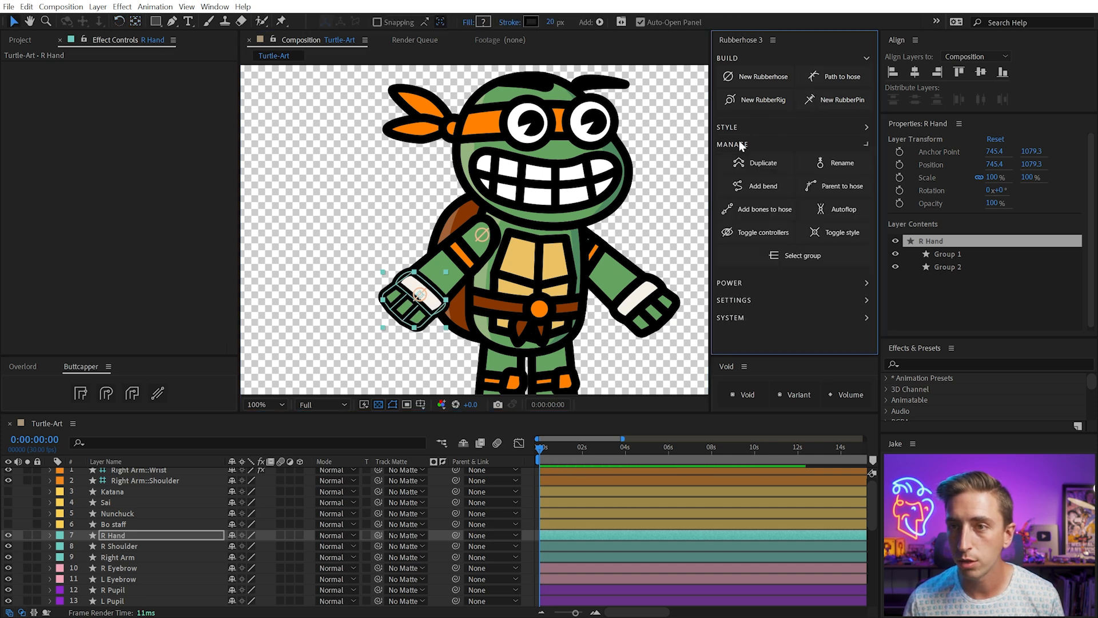
{"action": "left_click", "coordinate": [823, 190]}
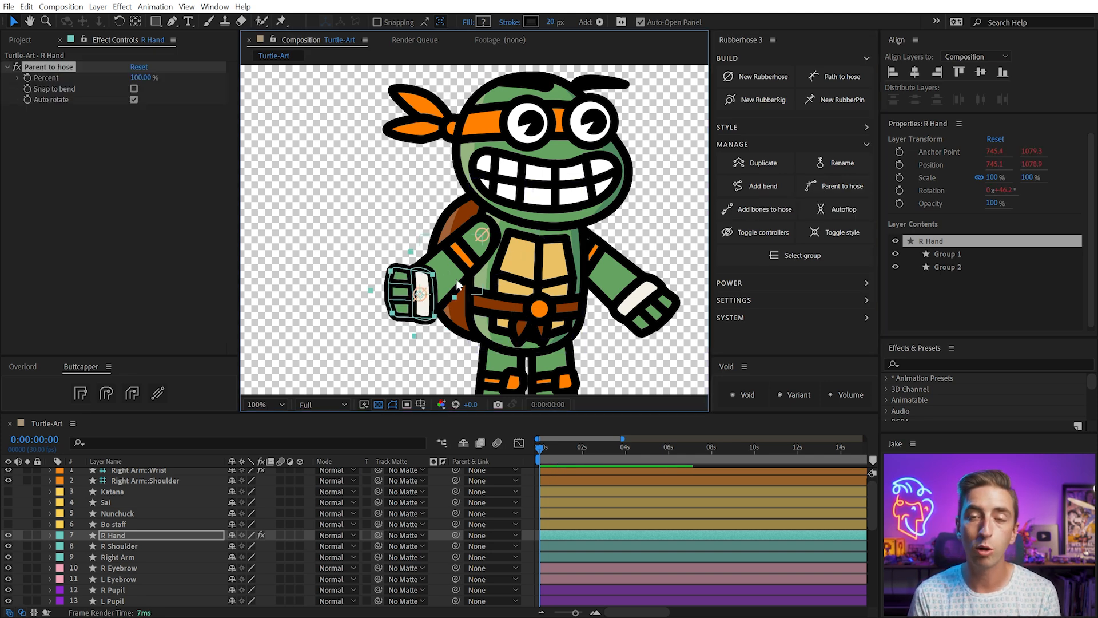
{"action": "key", "text": "w"}
{"action": "left_click_drag", "start_coordinate": [389, 280], "coordinate": [445, 293]}
{"action": "key", "text": "v"}
{"action": "left_click", "coordinate": [370, 250]}
{"action": "key", "text": "ctrl+z"}
- Move the R Shoulder layer off the arm to the empty area beside the shell, at about 685.8, 896.4
{"action": "key", "text": "w"}
{"action": "left_click", "coordinate": [470, 261]}
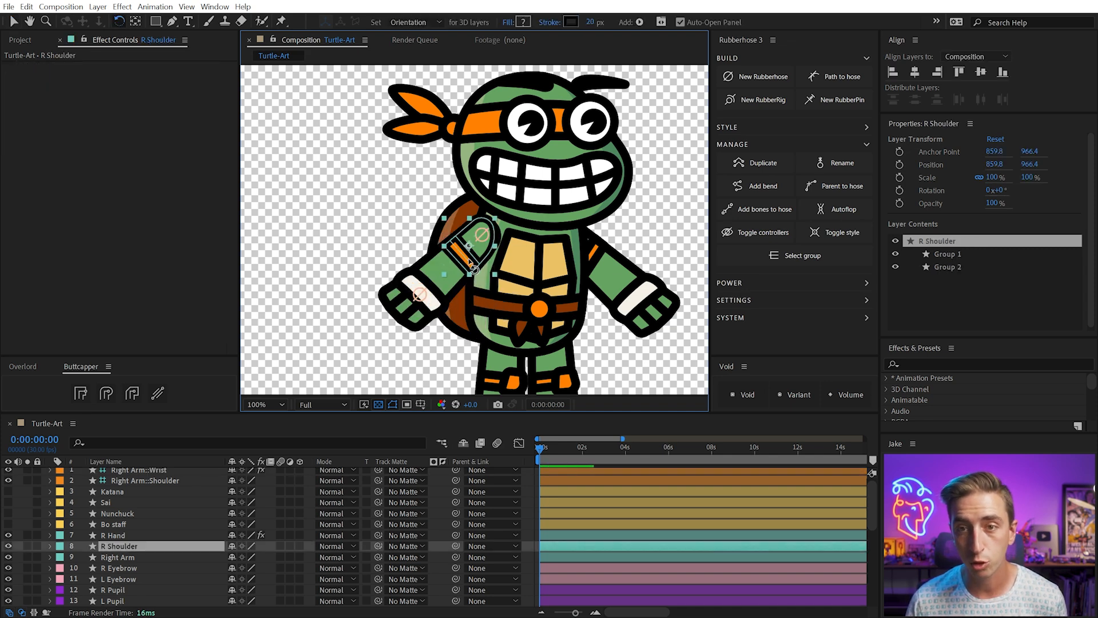
{"action": "key", "text": "v"}
{"action": "left_click_drag", "start_coordinate": [491, 265], "coordinate": [423, 205]}
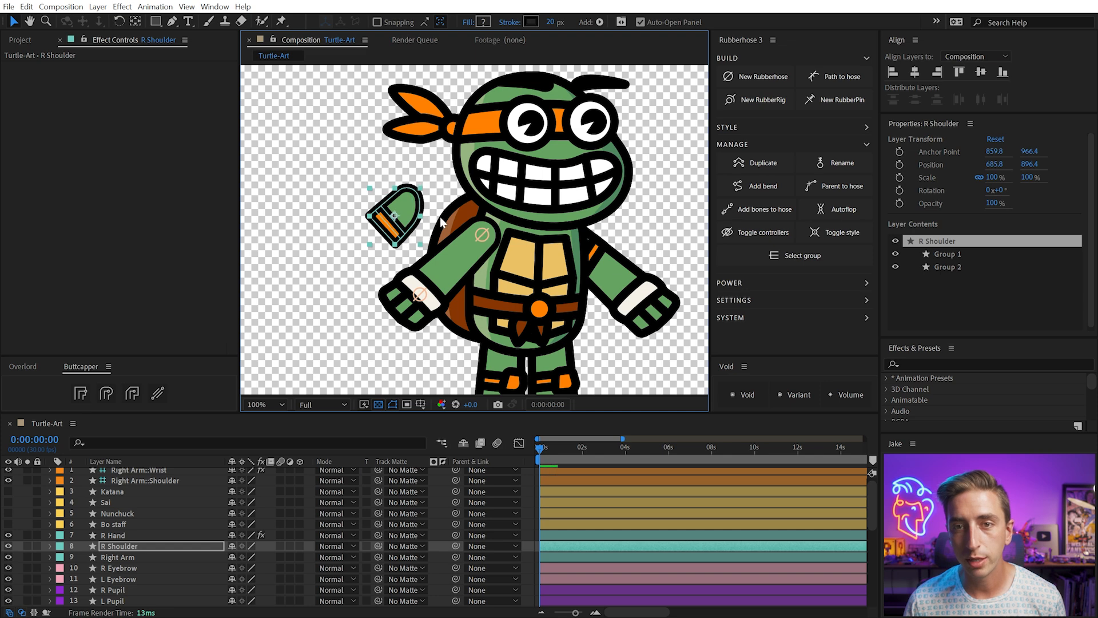
- Undo the R Shoulder artwork move and shift the Right Arm::Shoulder controller slightly down and inward to about 885, 943
{"action": "key", "text": "ctrl+z"}
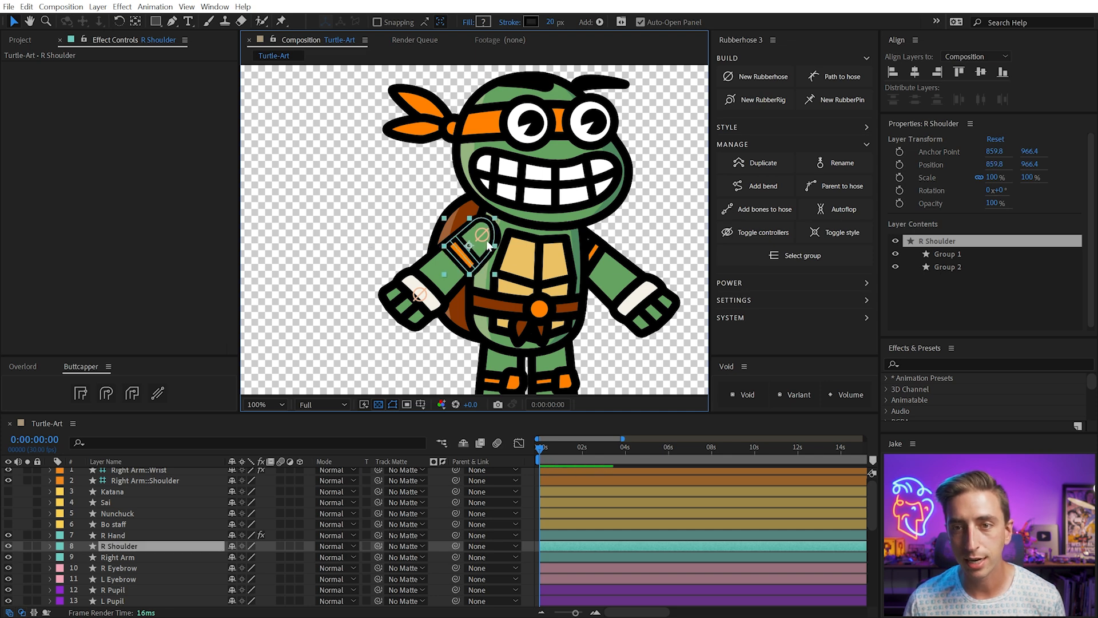
{"action": "left_click", "coordinate": [336, 174]}
{"action": "left_click", "coordinate": [484, 236]}
{"action": "left_click_drag", "start_coordinate": [484, 236], "coordinate": [479, 238]}
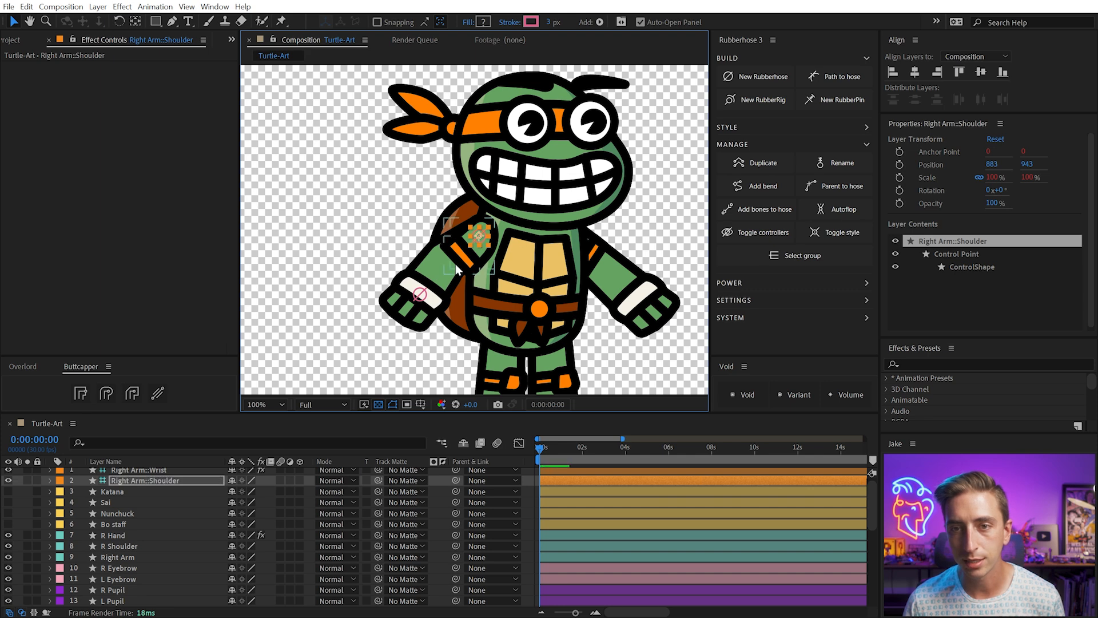
{"action": "key", "text": "ctrl+z"}
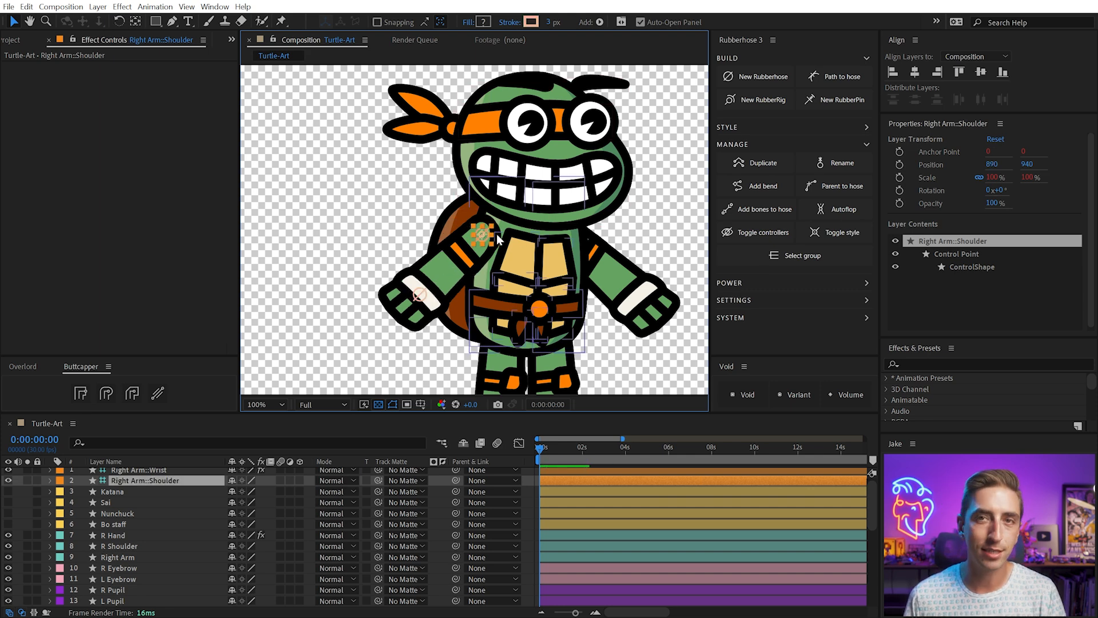
{"action": "left_click_drag", "start_coordinate": [480, 236], "coordinate": [478, 238]}
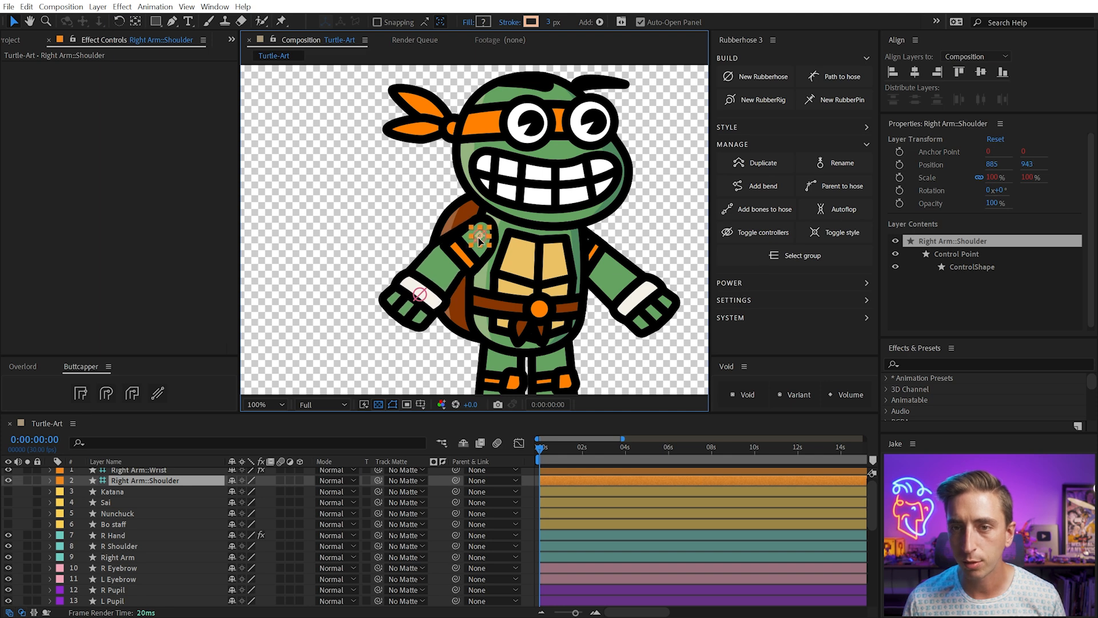
- Set the Hose length of the Right Arm::Wrist controller's Rubberhose effect to 195
{"action": "left_click", "coordinate": [426, 295]}
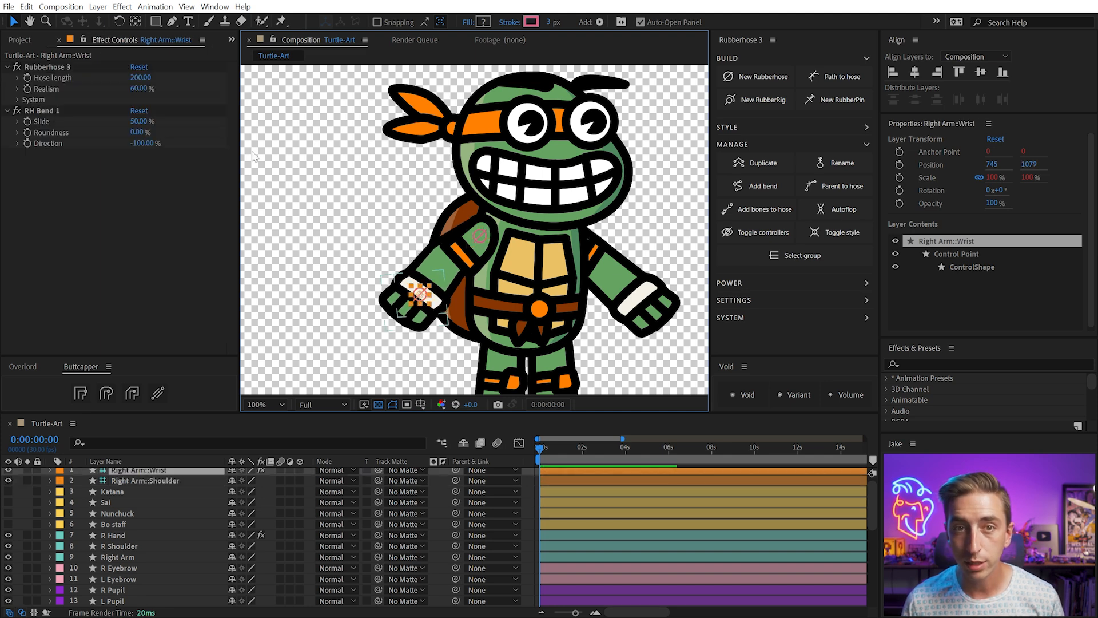
{"action": "left_click", "coordinate": [140, 78]}
{"action": "type", "text": "195"}
{"action": "key", "text": "Return"}
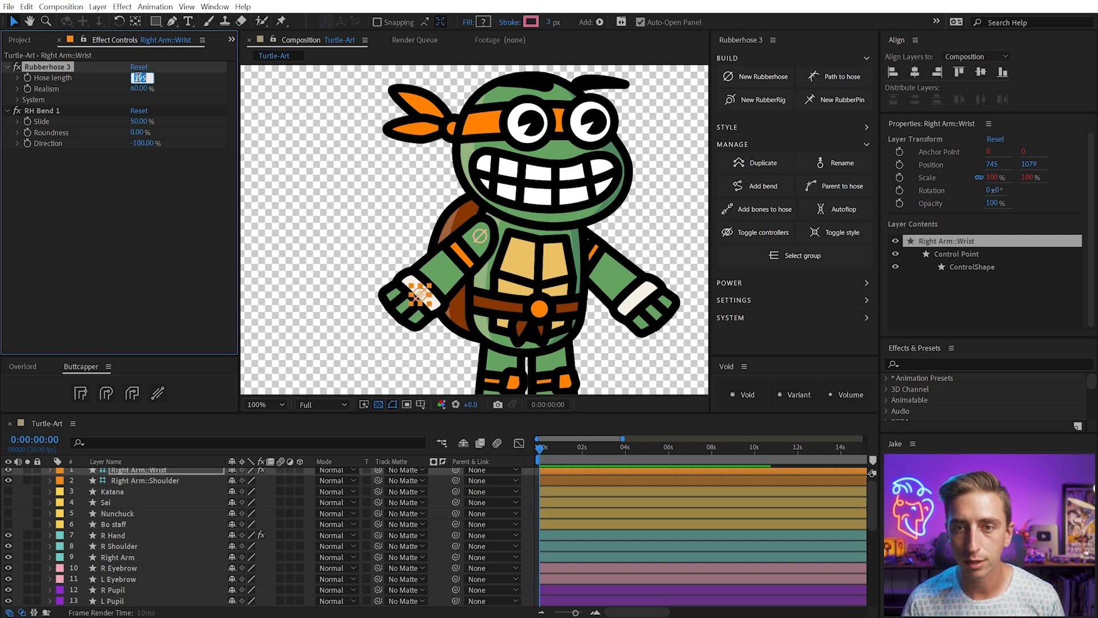
{"action": "left_click", "coordinate": [328, 205]}
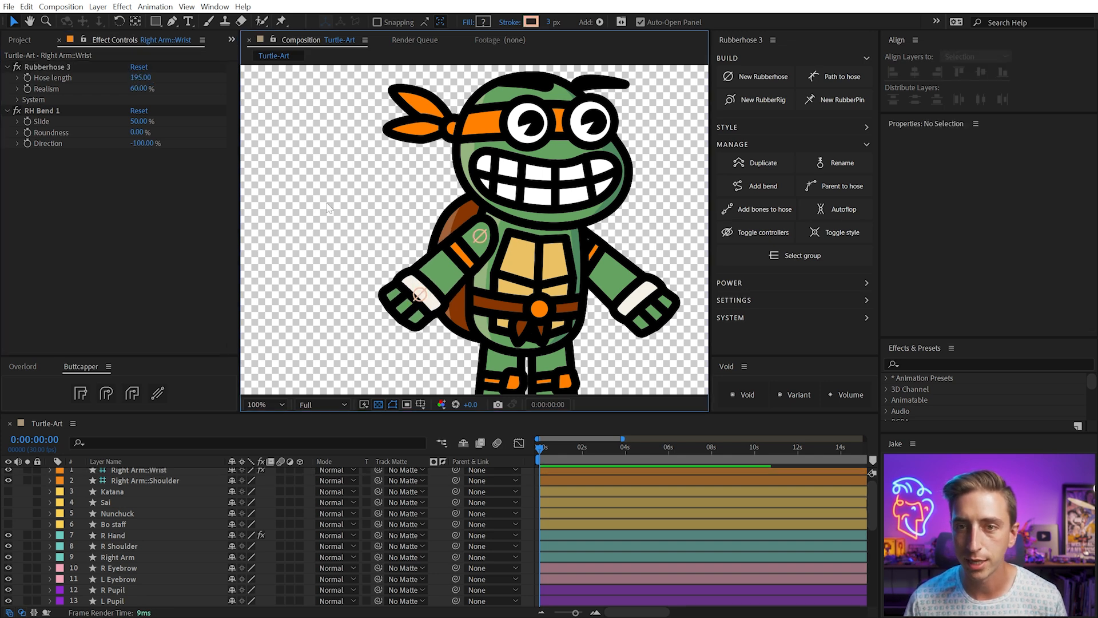
- Move the R Shoulder layer's anchor point onto the shoulder controller at about 886.8, 946.4
{"action": "left_click", "coordinate": [467, 254]}
{"action": "left_click", "coordinate": [468, 253]}
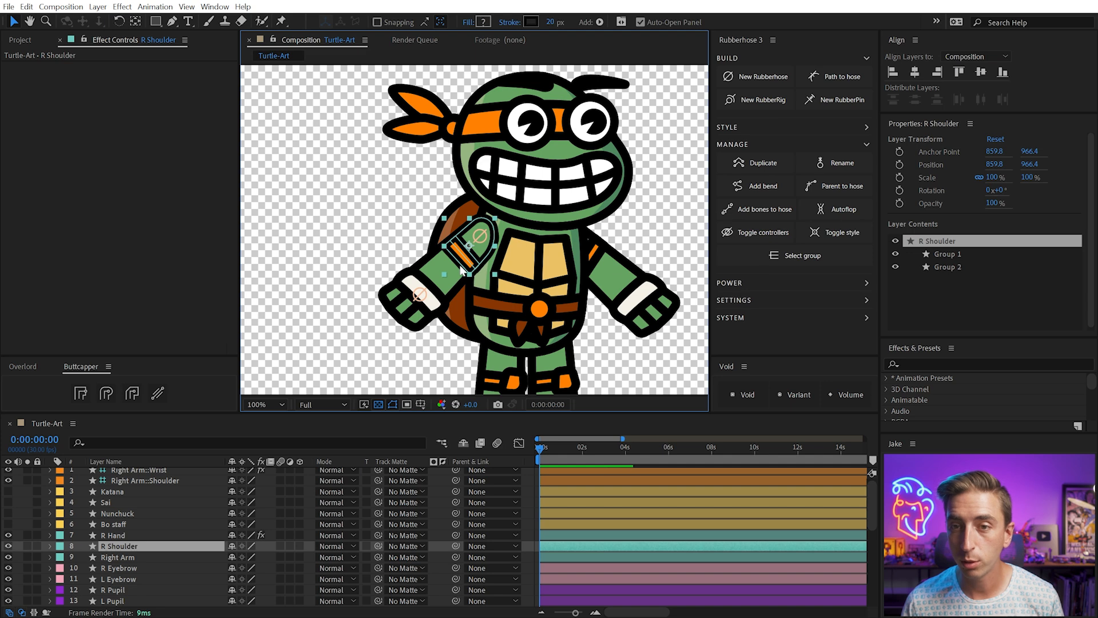
{"action": "key", "text": "y"}
{"action": "left_click_drag", "start_coordinate": [469, 247], "coordinate": [478, 241]}
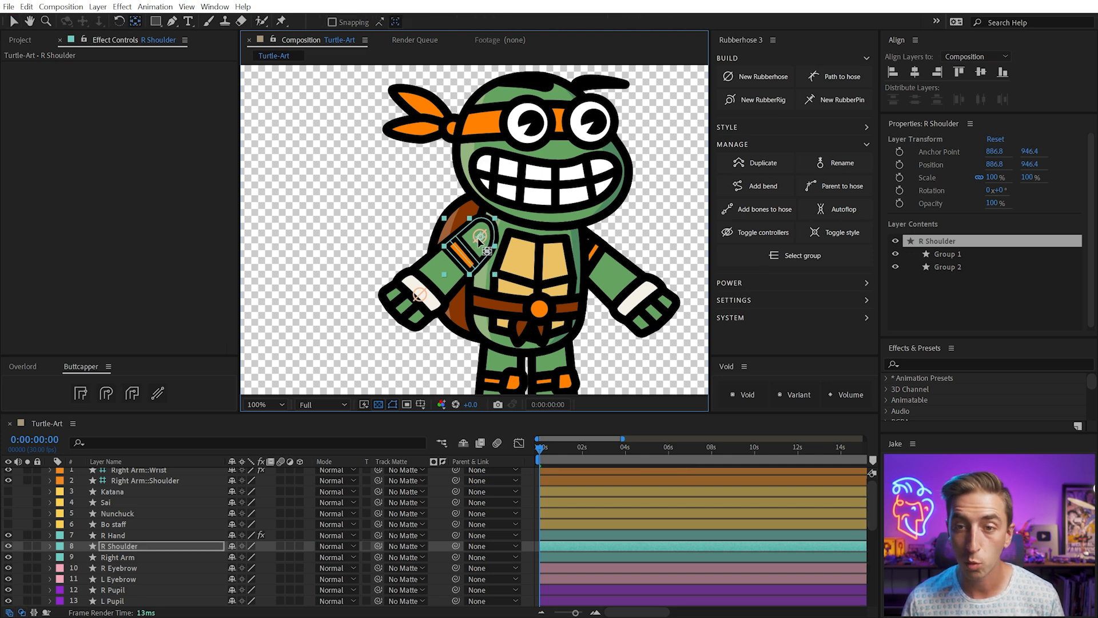
- Attach R Shoulder to the arm with Parent to hose at 0 percent and rotate it to about 2.1° to line up
{"action": "left_click", "coordinate": [854, 187]}
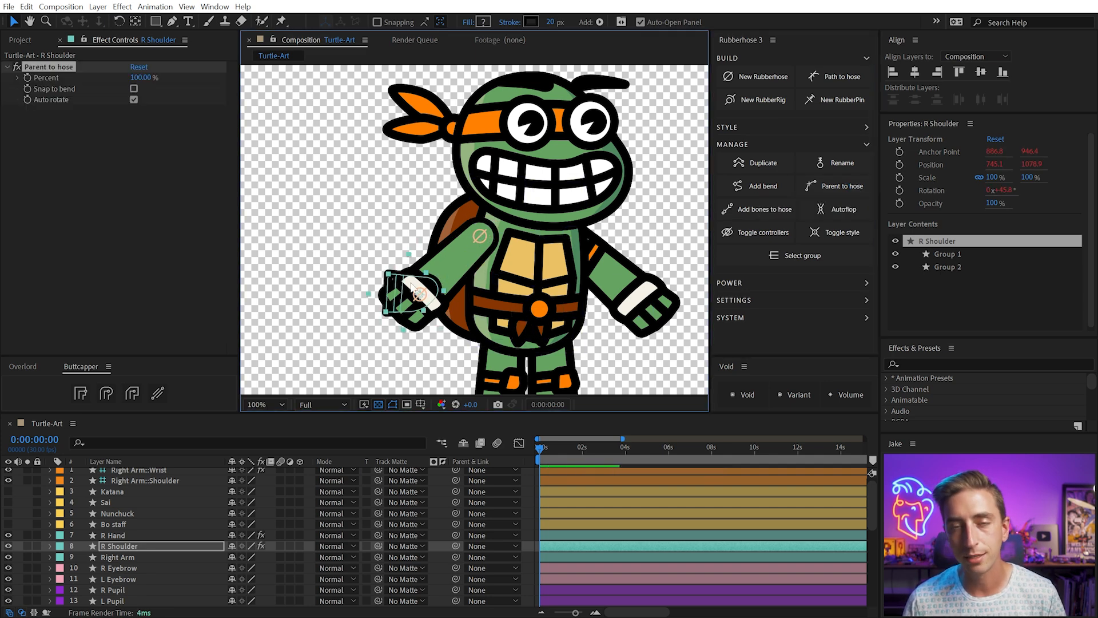
{"action": "left_click_drag", "start_coordinate": [139, 79], "coordinate": [24, 71]}
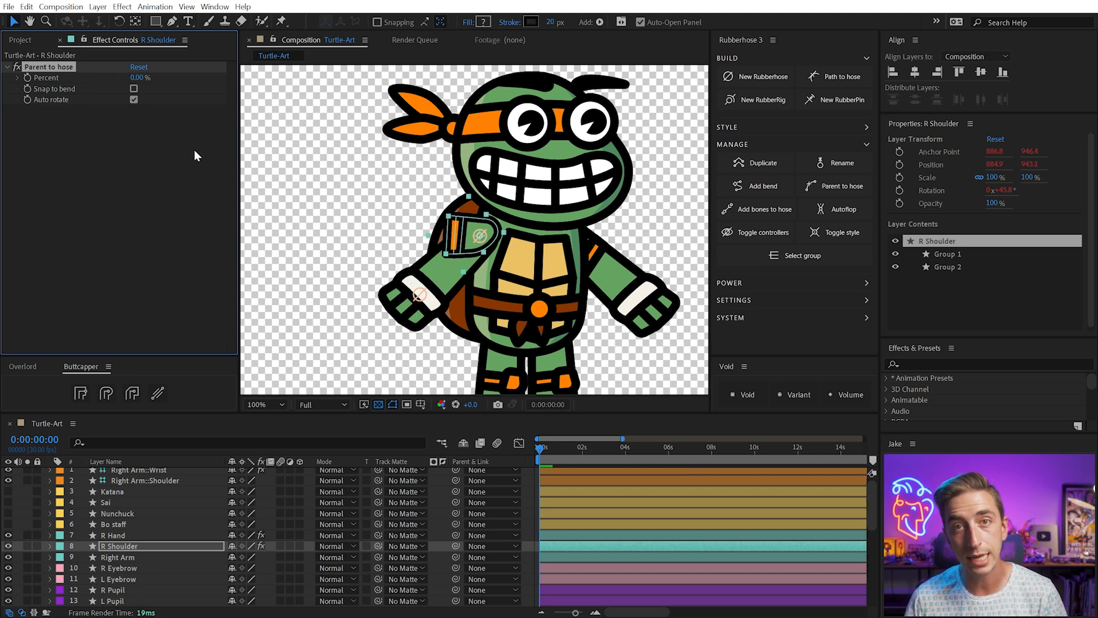
{"action": "key", "text": "w"}
{"action": "left_click_drag", "start_coordinate": [522, 245], "coordinate": [455, 264]}
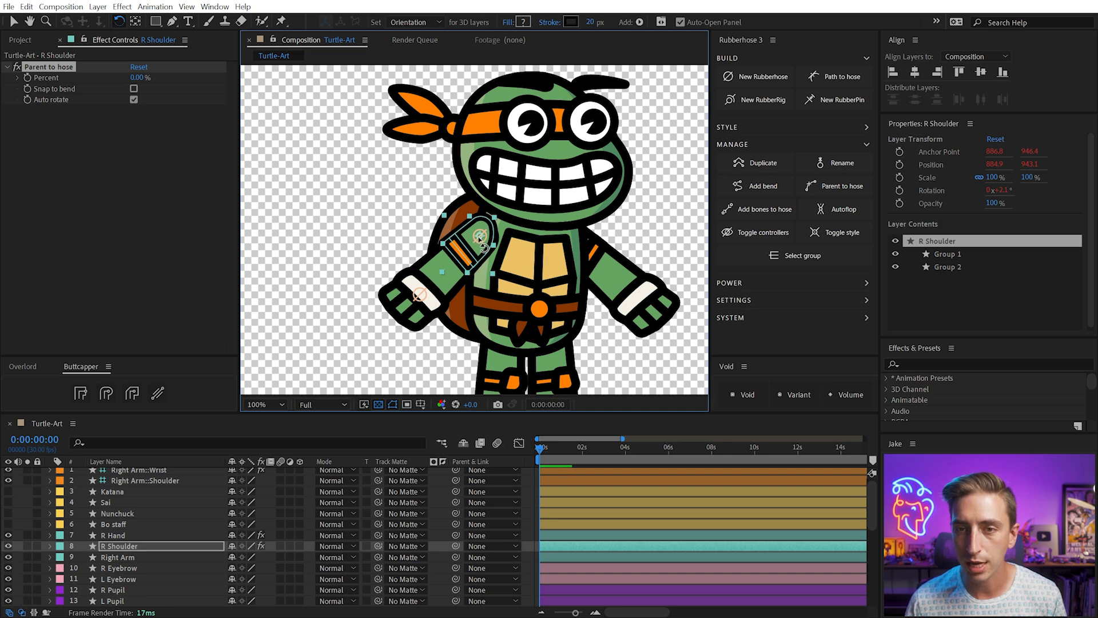
- Fine-tune R Shoulder's fit on the arm, with its anchor point at about 880.7, 946.6 and its rotation at about 2°
{"action": "key", "text": "a"}
{"action": "left_click_drag", "start_coordinate": [236, 557], "coordinate": [254, 558]}
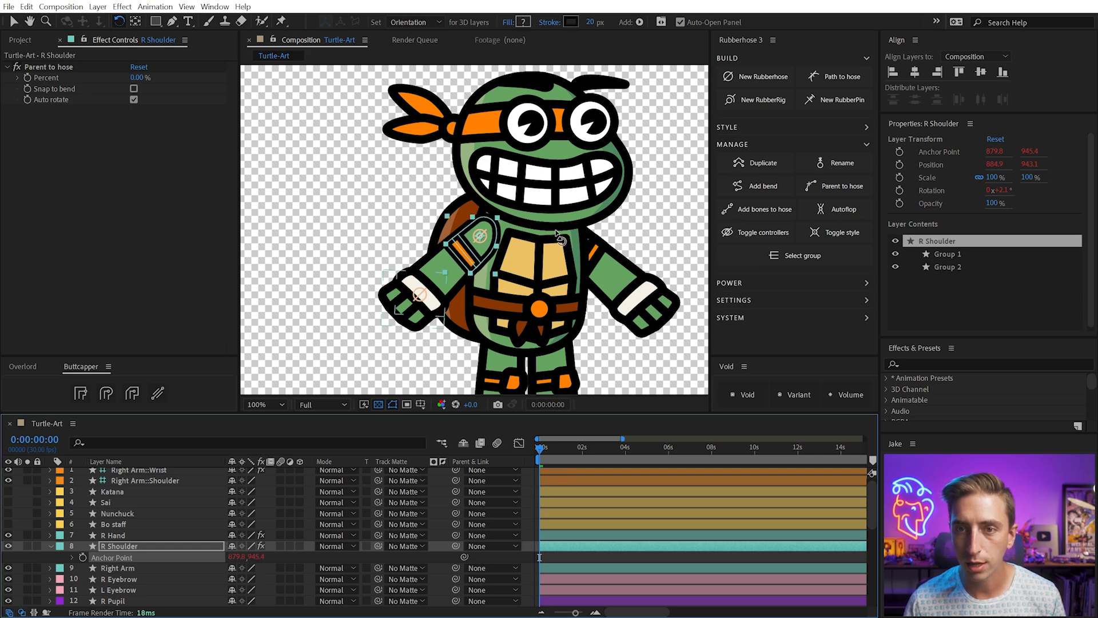
{"action": "left_click_drag", "start_coordinate": [474, 261], "coordinate": [475, 260]}
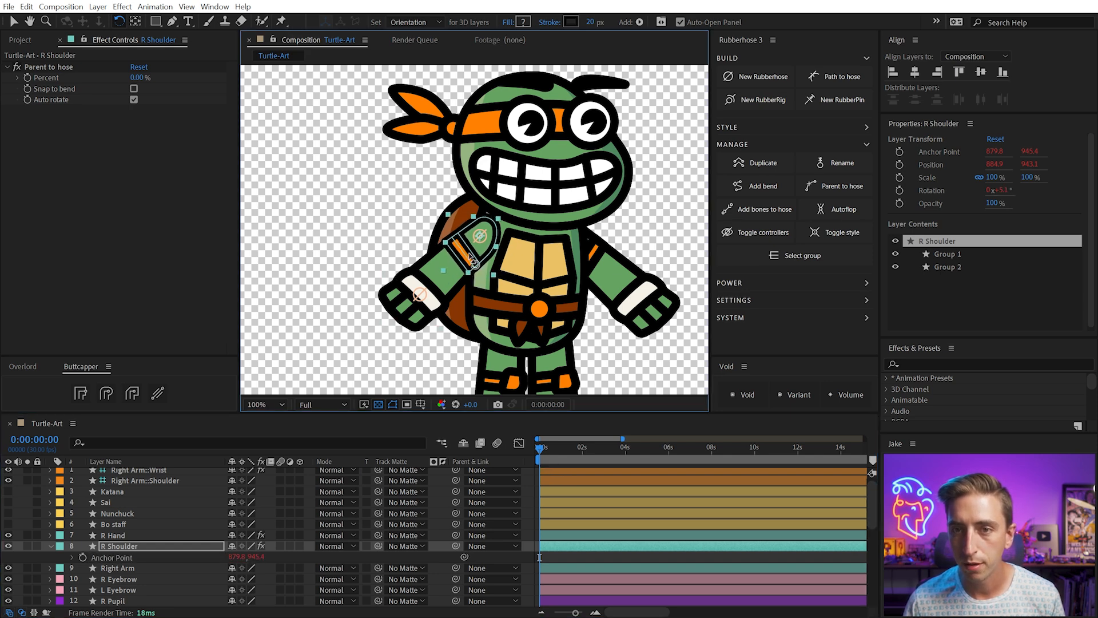
{"action": "left_click_drag", "start_coordinate": [239, 556], "coordinate": [261, 557]}
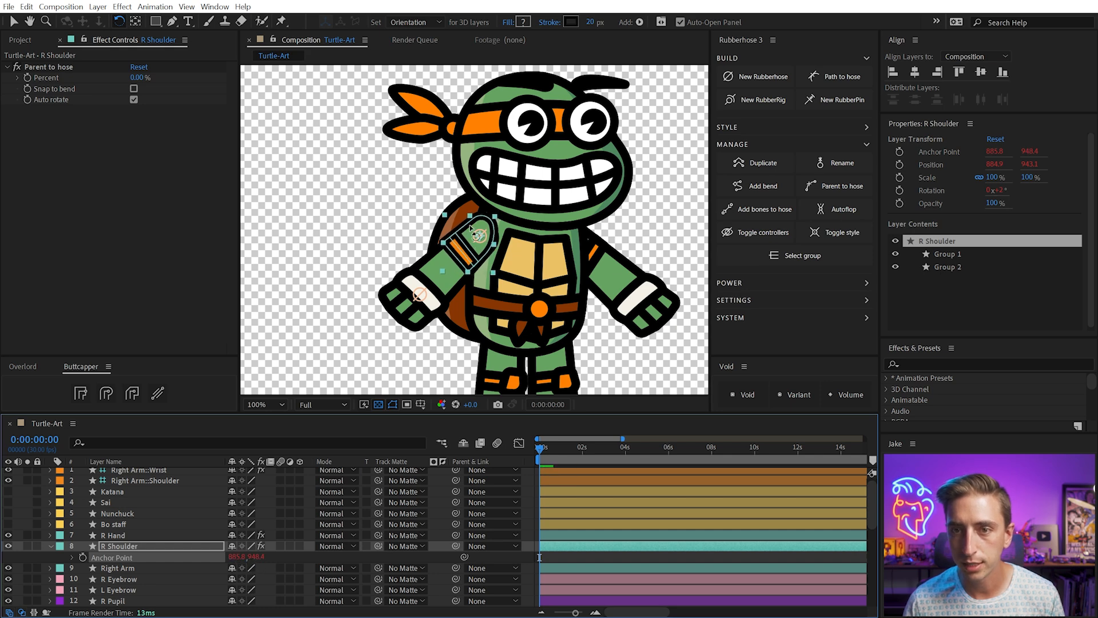
{"action": "key", "text": "y"}
{"action": "left_click_drag", "start_coordinate": [481, 241], "coordinate": [480, 238]}
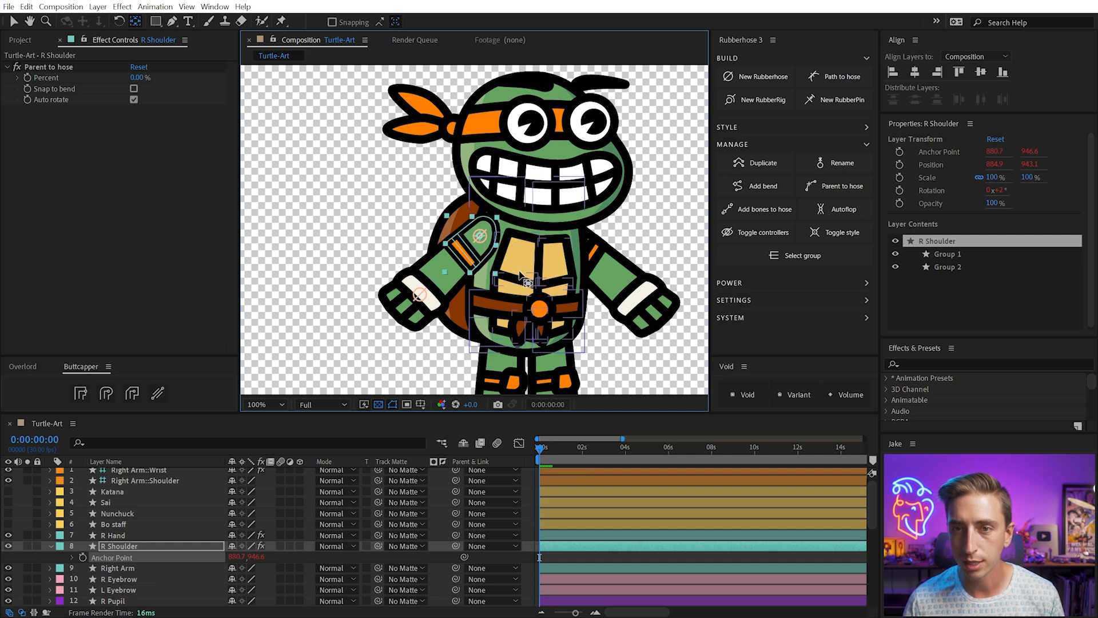
- Test the finished right arm by moving the wrist controller and return it to its original position
{"action": "key", "text": "ctrl+shift+a"}
{"action": "key", "text": "v"}
{"action": "left_click", "coordinate": [423, 291]}
{"action": "mouse_move", "coordinate": [424, 291]}
{"action": "left_mouse_down"}
{"action": "mouse_move", "coordinate": [442, 338]}
{"action": "mouse_move", "coordinate": [464, 342]}
{"action": "mouse_move", "coordinate": [497, 318]}
{"action": "mouse_move", "coordinate": [444, 308]}
{"action": "mouse_move", "coordinate": [457, 313]}
{"action": "mouse_move", "coordinate": [514, 291]}
{"action": "mouse_move", "coordinate": [468, 309]}
{"action": "mouse_move", "coordinate": [419, 294]}
{"action": "left_mouse_up"}
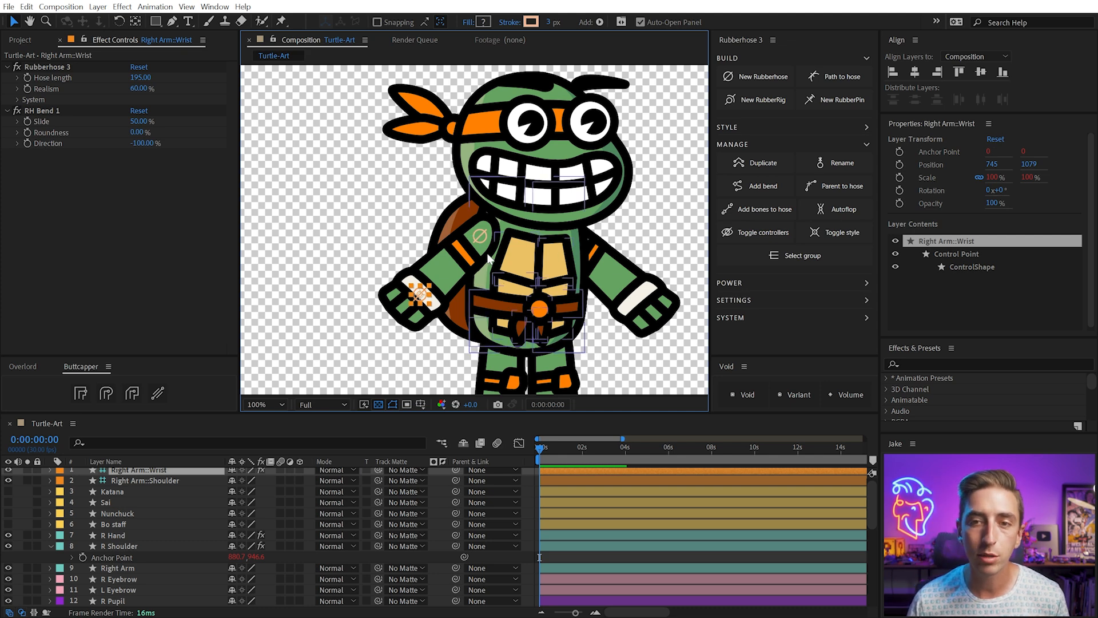
- Delete the original L Hand, L Shoulder and L Arm layers
{"action": "left_click", "coordinate": [670, 307]}
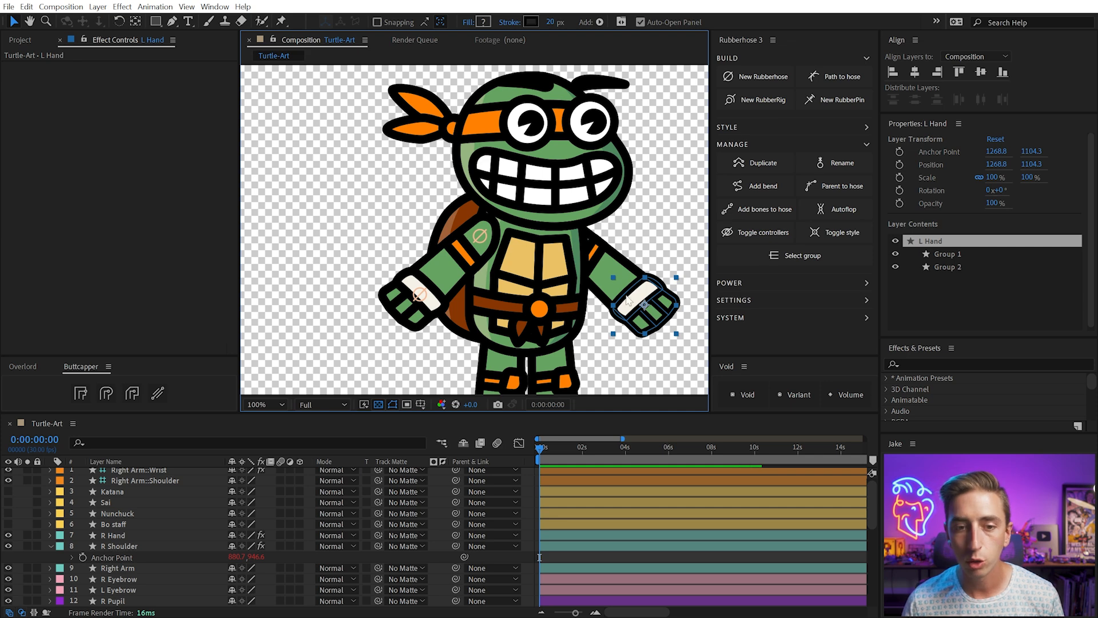
{"action": "scroll", "coordinate": [147, 543], "scroll_direction": "down", "scroll_amount": 6}
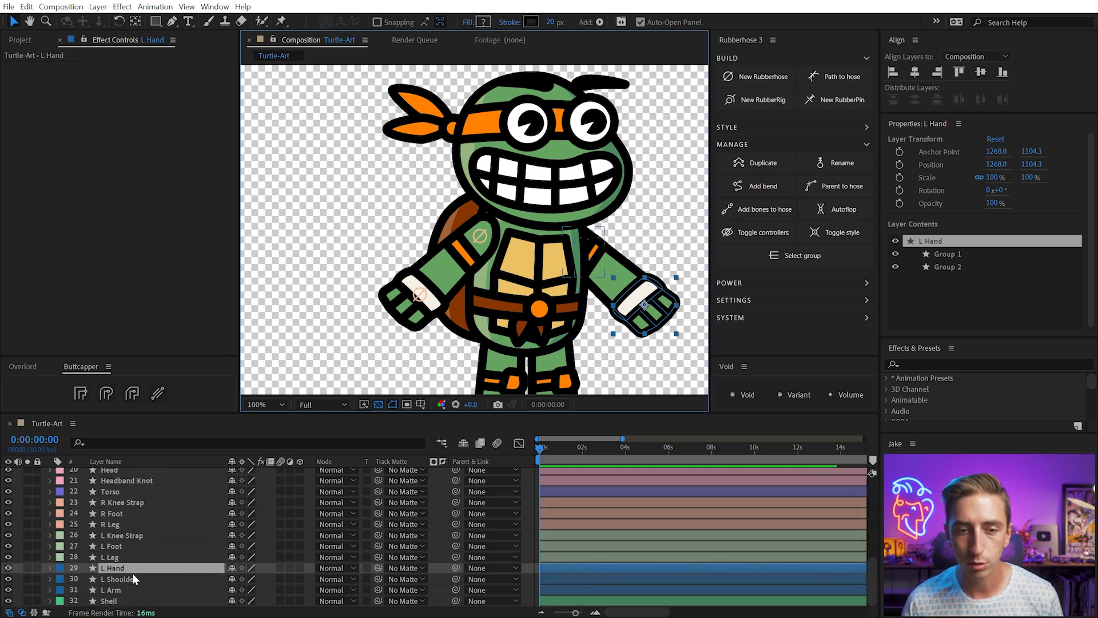
{"action": "left_click", "coordinate": [122, 588], "text": "shift"}
{"action": "key", "text": "Delete"}
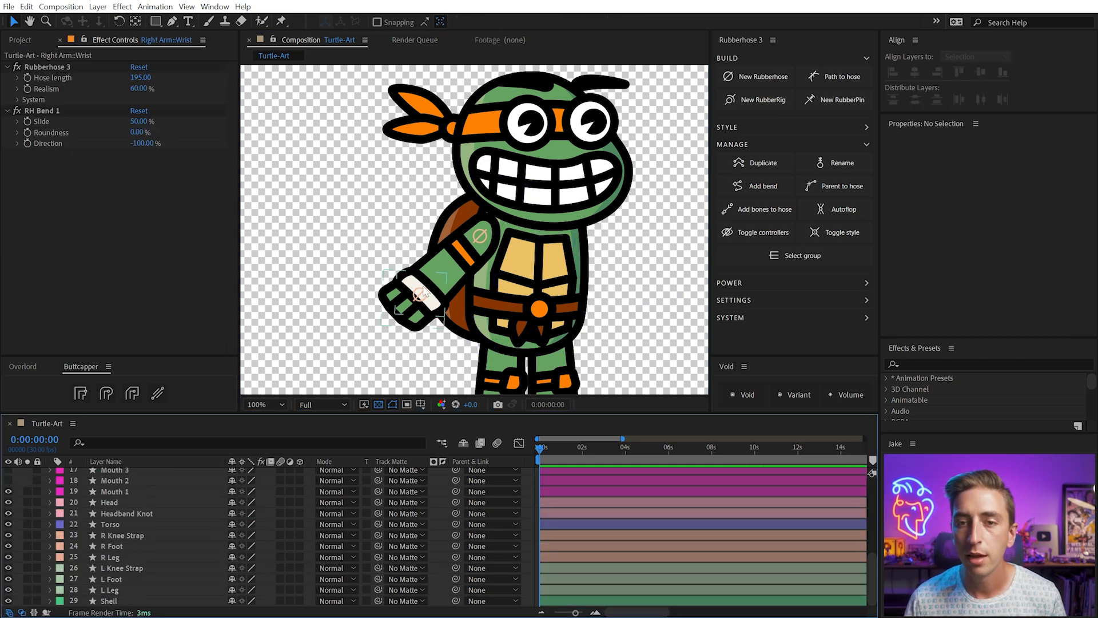
- Duplicate the Right Arm rig with the name Left Arm and bring its layers to the top of the stack
{"action": "left_click", "coordinate": [419, 294]}
{"action": "scroll", "coordinate": [139, 521], "scroll_direction": "up", "scroll_amount": 5}
{"action": "scroll", "coordinate": [141, 523], "scroll_direction": "up", "scroll_amount": 1}
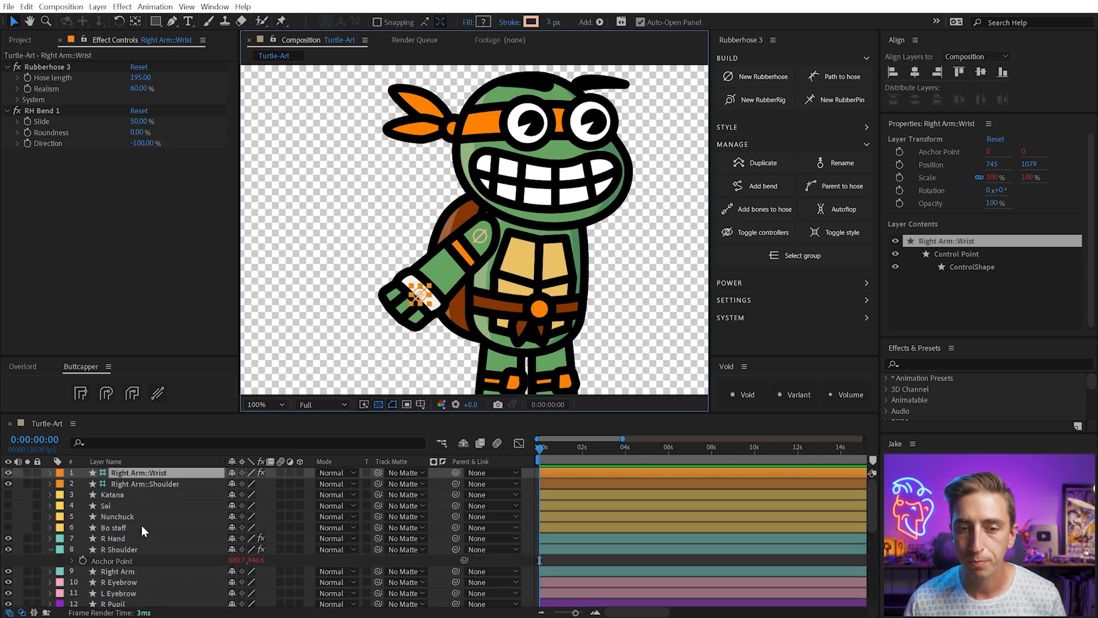
{"action": "left_click", "coordinate": [773, 163]}
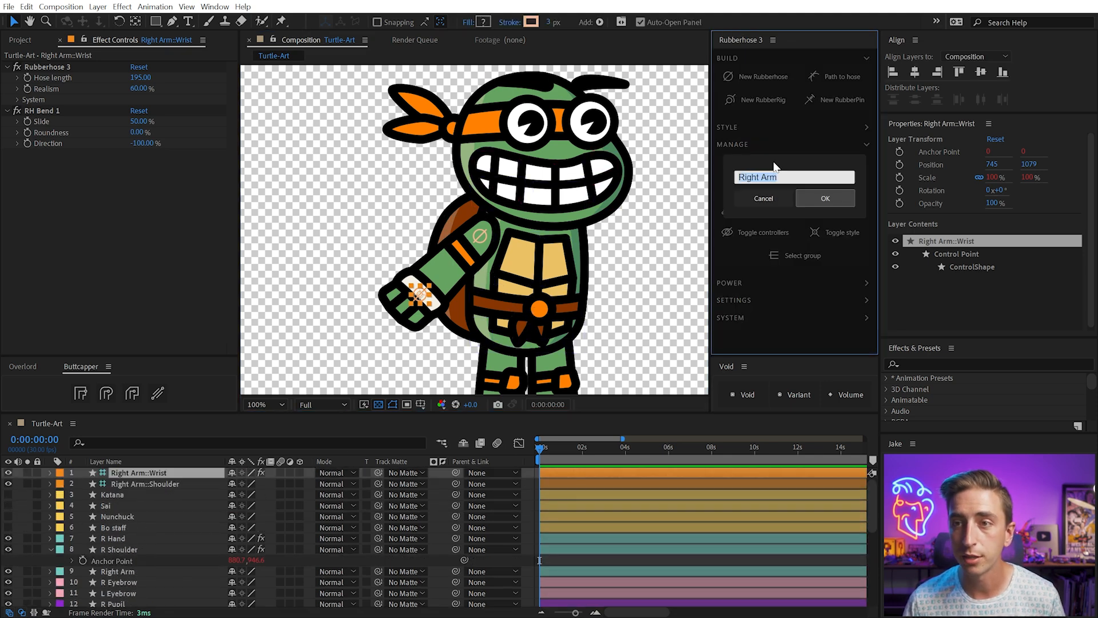
{"action": "type", "text": "Left Arm"}
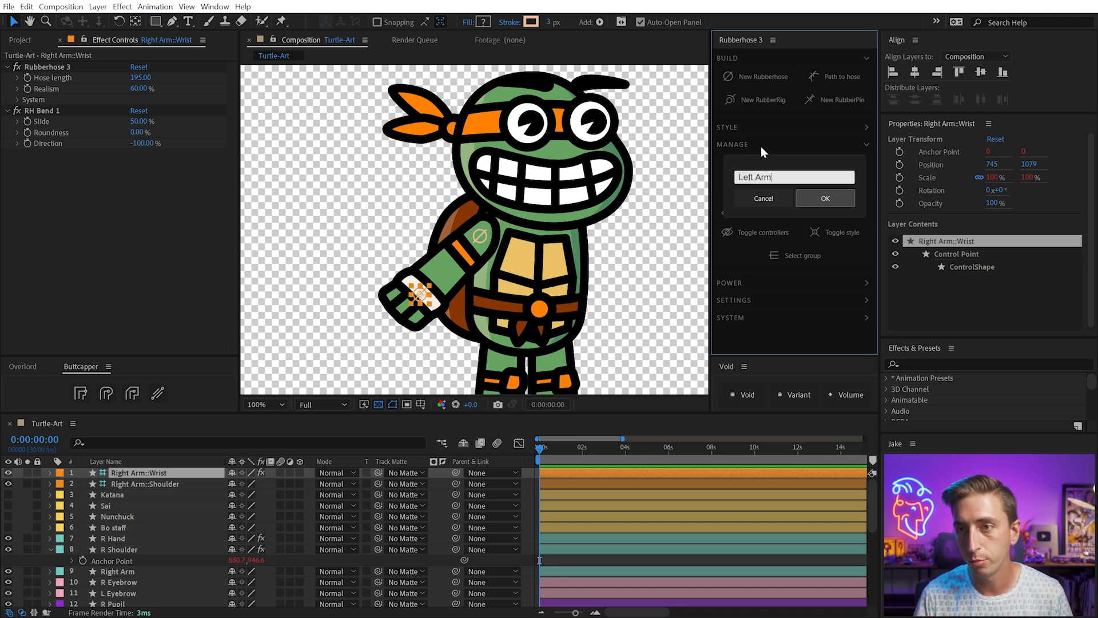
{"action": "left_click", "coordinate": [832, 201]}
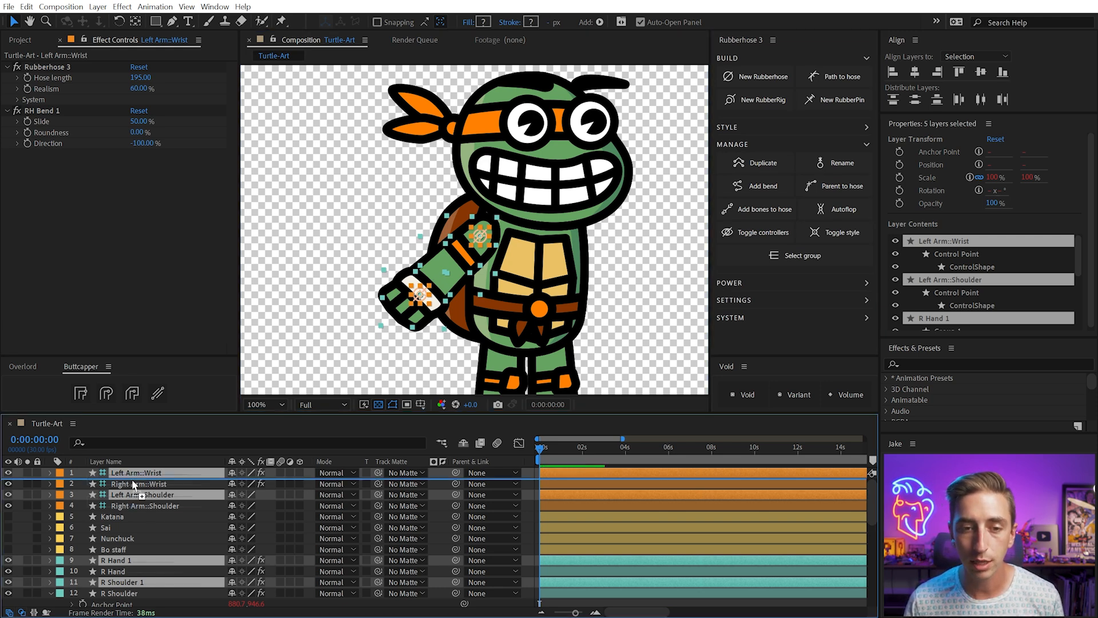
{"action": "key", "text": "ctrl+shift+bracketright"}
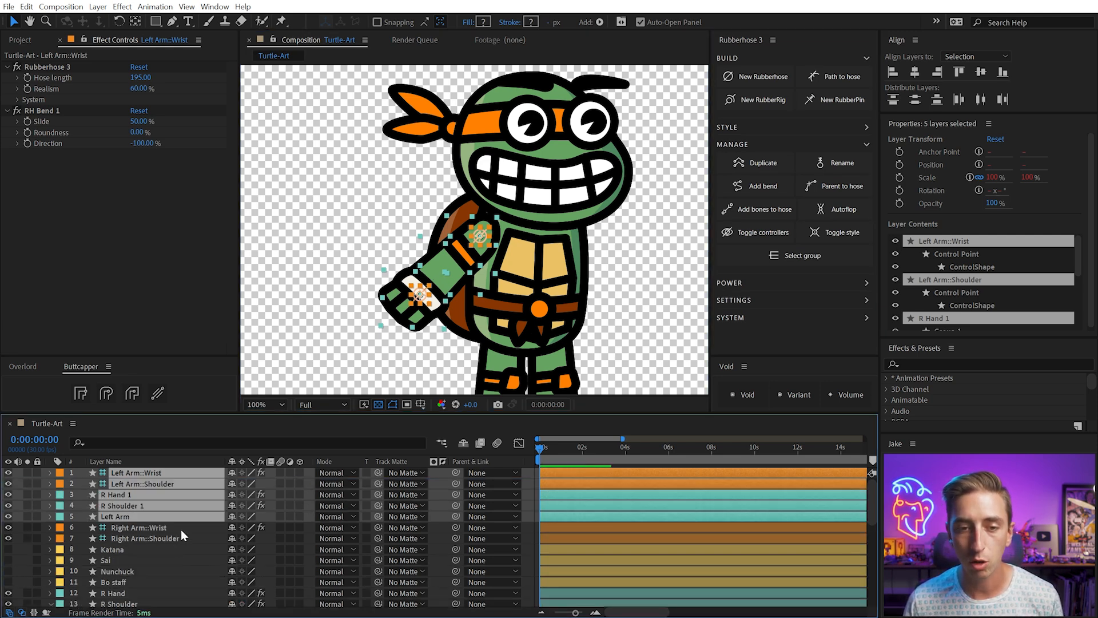
- Rename the duplicated R Shoulder 1 layer to L Shoulder and R Hand 1 to L Hand
{"action": "left_click", "coordinate": [142, 527]}
{"action": "left_click", "coordinate": [114, 505]}
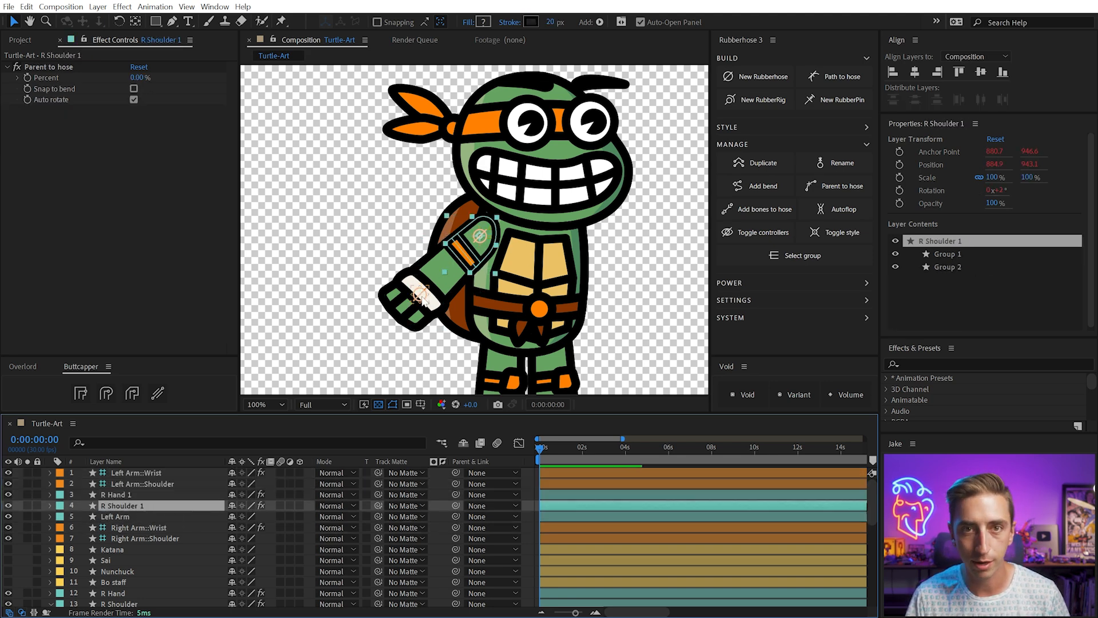
{"action": "key", "text": "Return"}
{"action": "key", "text": "Left"}
{"action": "key", "text": "shift+Right"}
{"action": "type", "text": "L"}
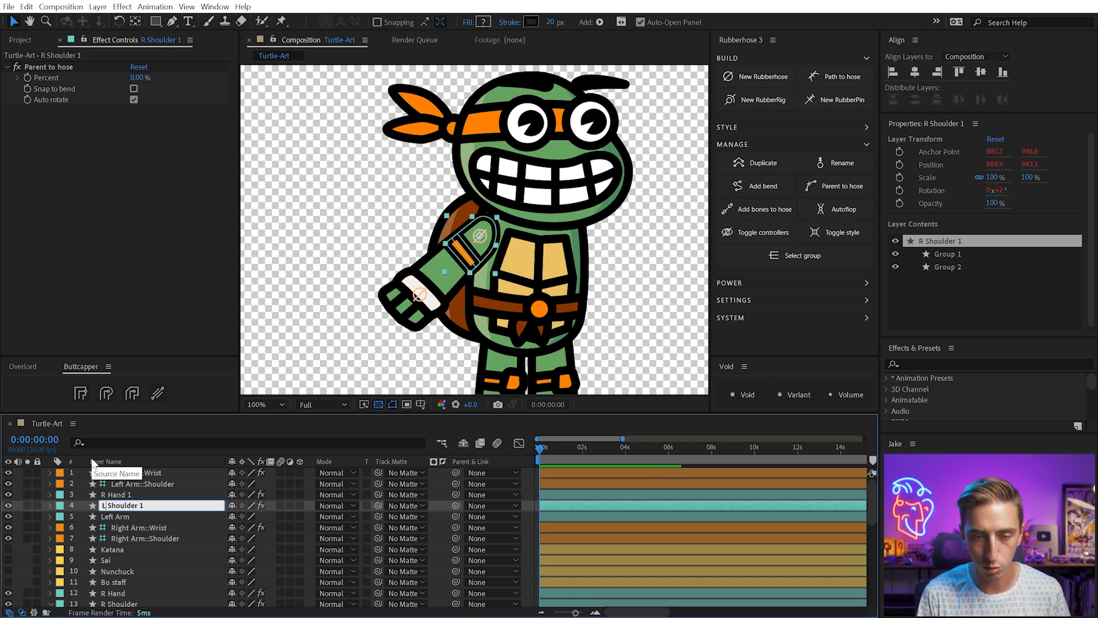
{"action": "left_click", "coordinate": [106, 493]}
{"action": "key", "text": "Return"}
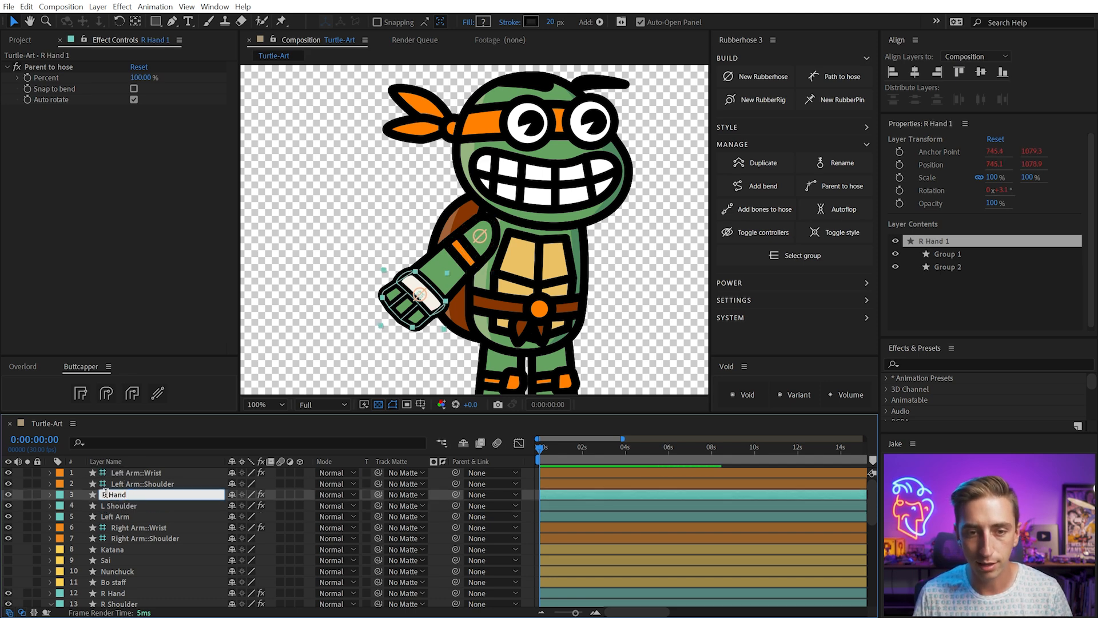
- Place L Hand, L Shoulder and Left Arm between the L Leg and Shell layers and give them a blue label
{"action": "left_click", "coordinate": [118, 516]}
{"action": "left_click", "coordinate": [119, 495], "text": "shift"}
{"action": "left_click_drag", "start_coordinate": [124, 506], "coordinate": [124, 595]}
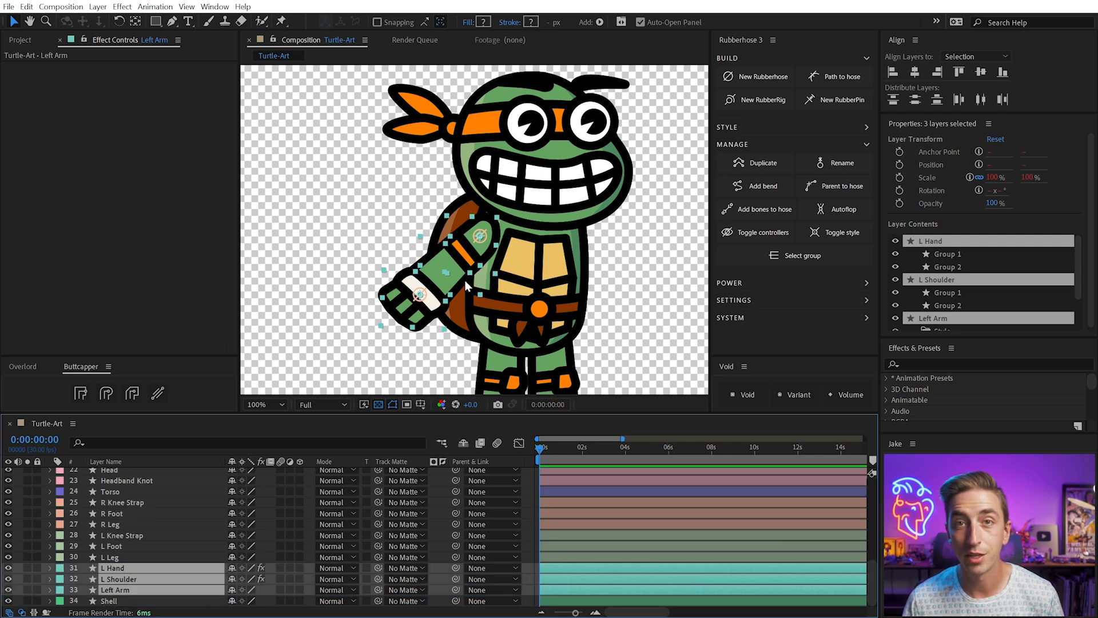
{"action": "left_click", "coordinate": [59, 569]}
{"action": "left_click", "coordinate": [86, 617]}
{"action": "scroll", "coordinate": [179, 550], "scroll_direction": "up", "scroll_amount": 7}
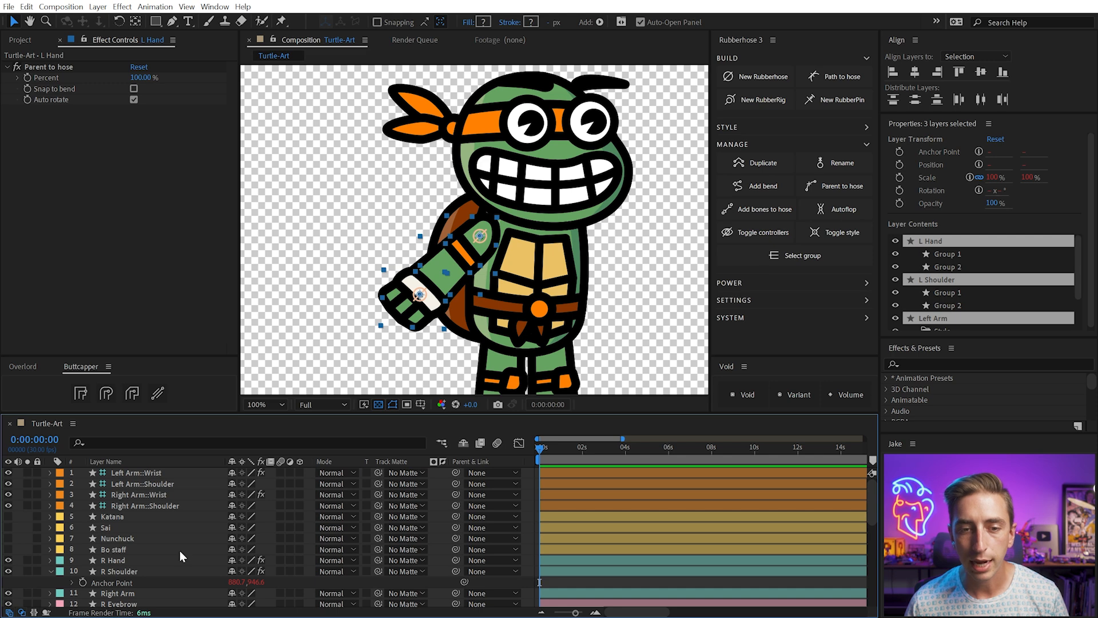
- Move the Left Arm shoulder and wrist controllers to the opposite side of the torso, posing the arm outward and down
{"action": "left_click", "coordinate": [160, 485]}
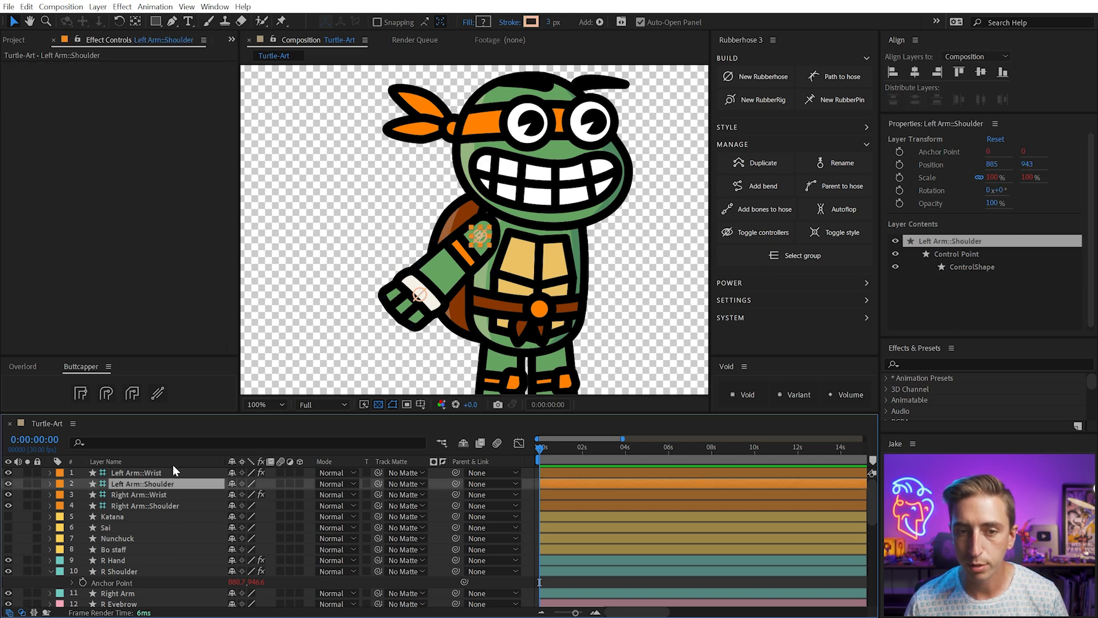
{"action": "left_click", "coordinate": [182, 473], "text": "shift"}
{"action": "left_click_drag", "start_coordinate": [563, 243], "coordinate": [572, 243]}
{"action": "left_click", "coordinate": [508, 300]}
{"action": "left_click_drag", "start_coordinate": [508, 302], "coordinate": [632, 290]}
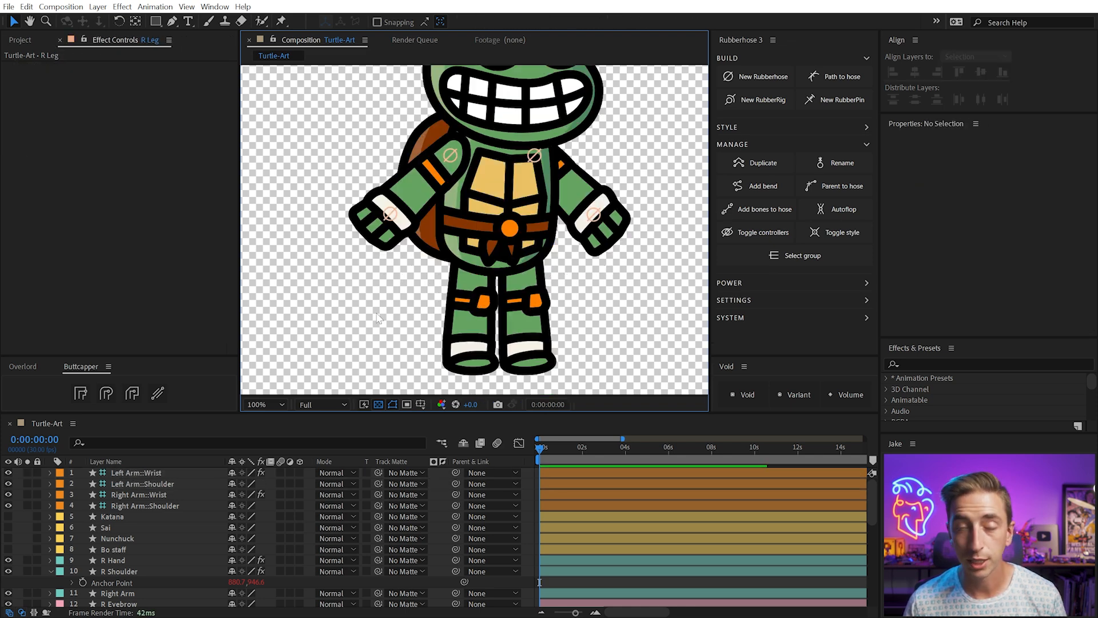
- Draw an open three-point Pen path down the turtle's right leg from hip through knee to ankle
{"action": "key", "text": "g"}
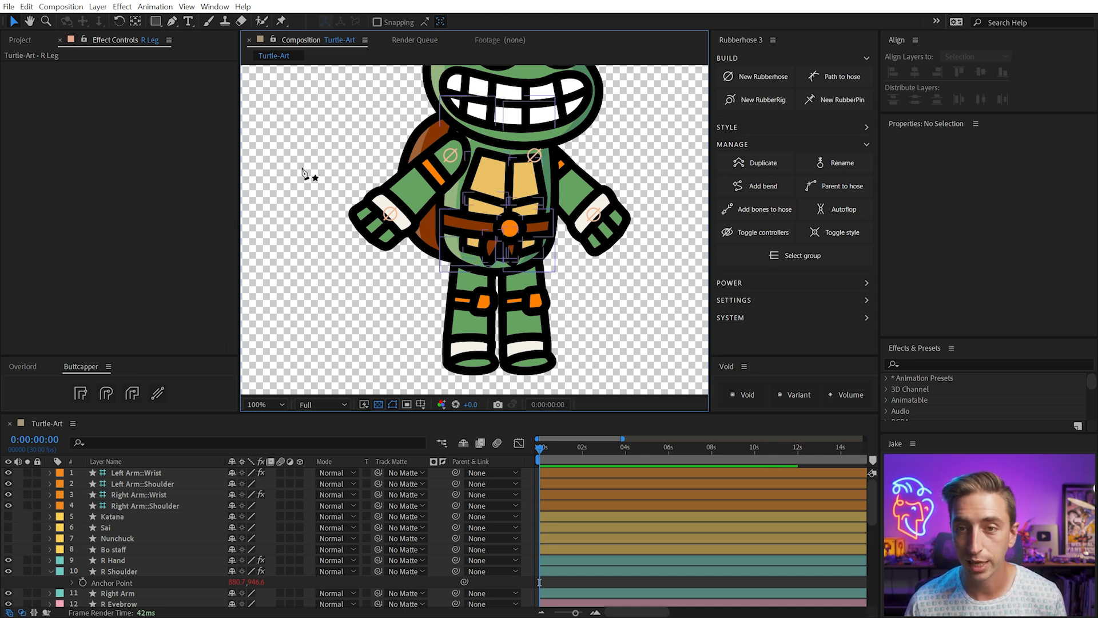
{"action": "left_click", "coordinate": [473, 250]}
{"action": "left_click", "coordinate": [473, 304]}
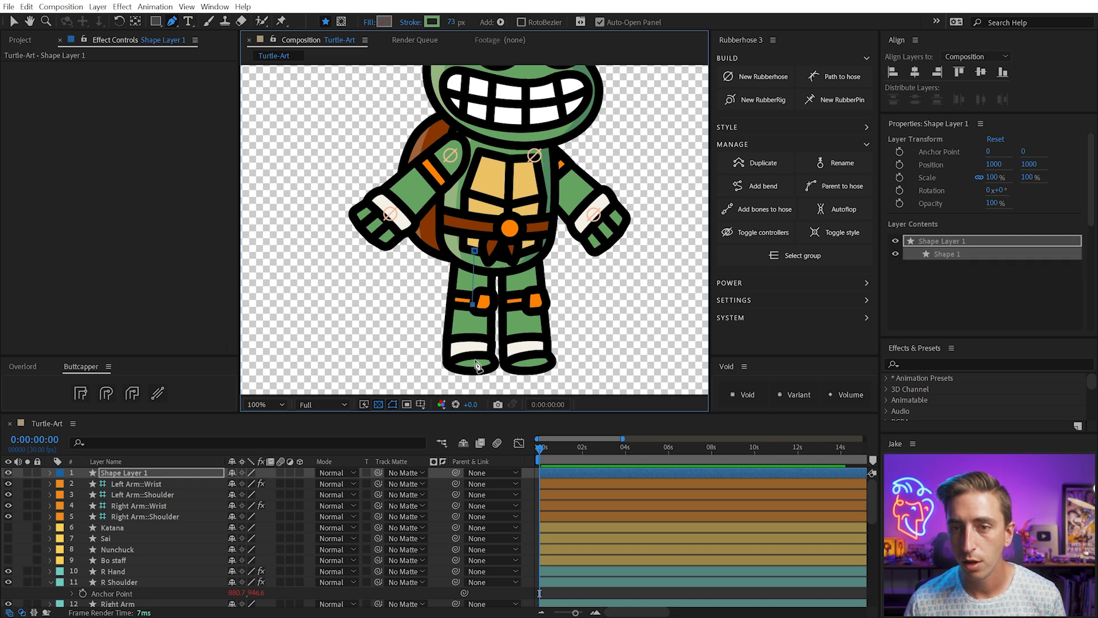
{"action": "left_click", "coordinate": [470, 354]}
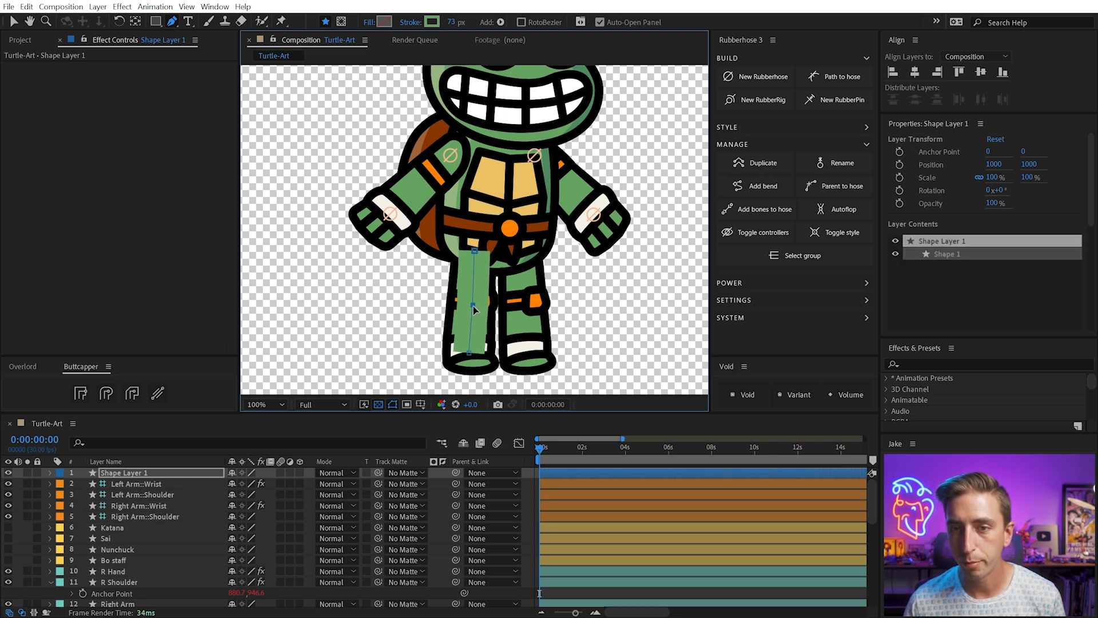
- Convert the drawn leg path into a Rubberhose named Right Leg with Hip : Ankle controller labels
{"action": "key", "text": "v"}
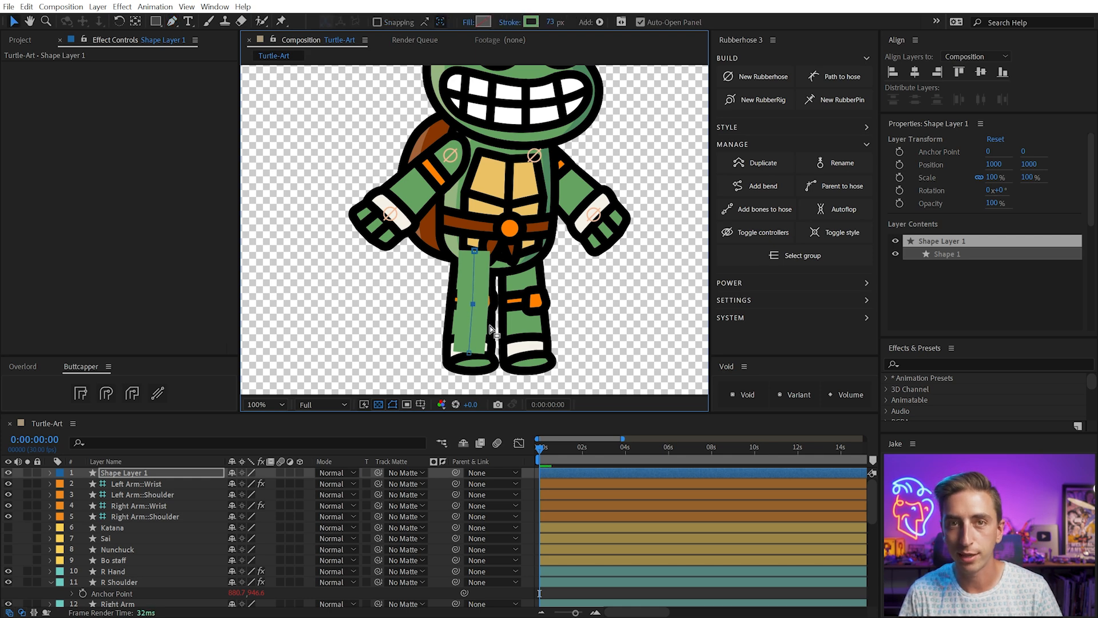
{"action": "left_click", "coordinate": [836, 78]}
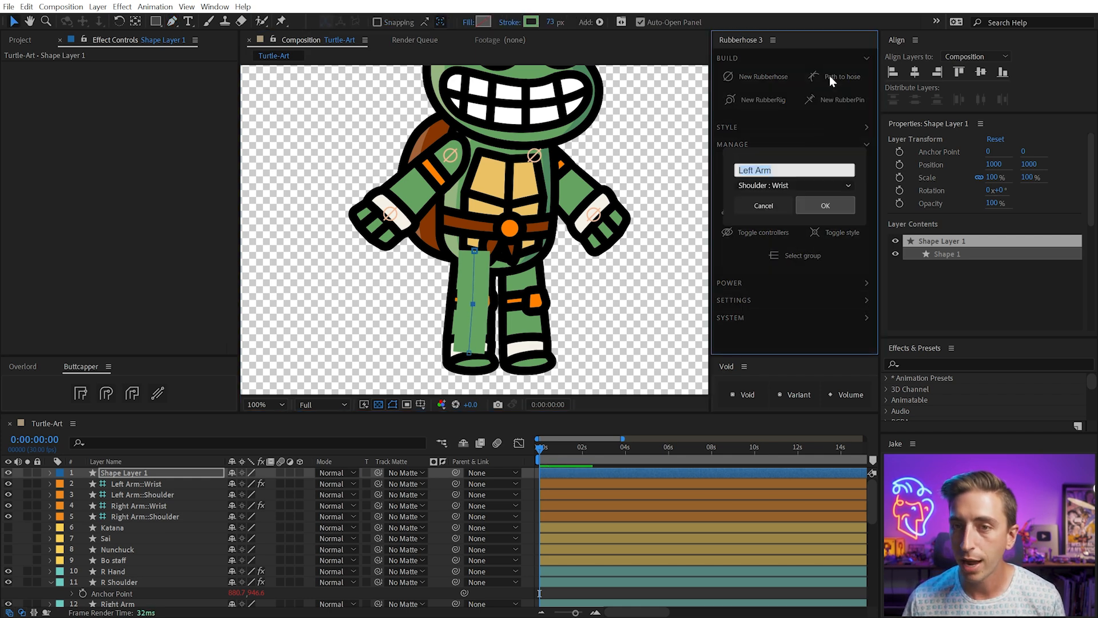
{"action": "type", "text": "Right Leg"}
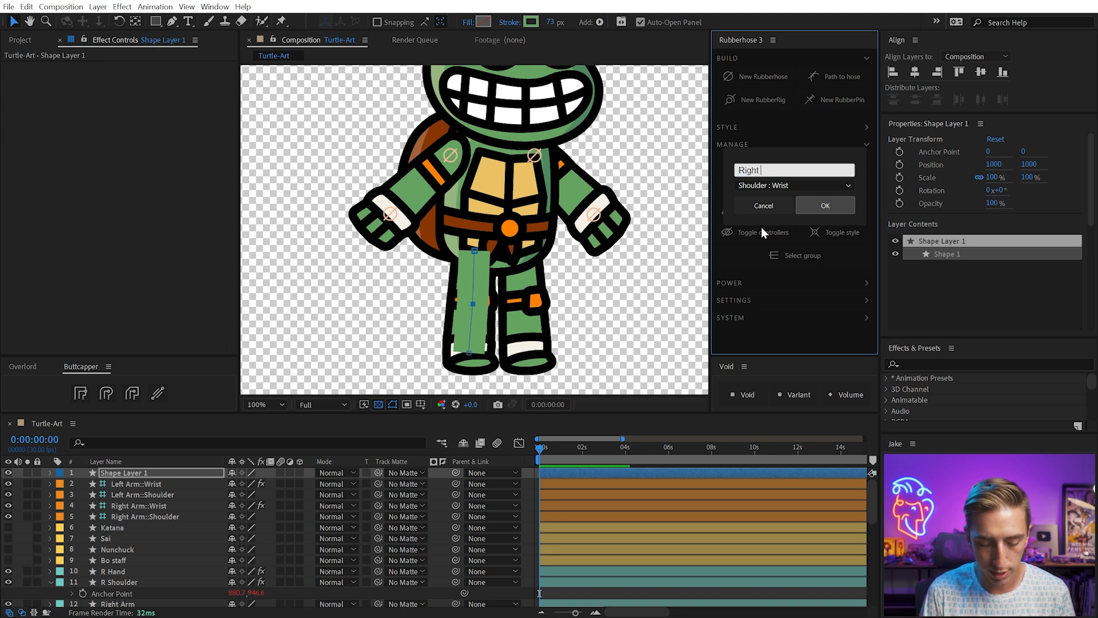
{"action": "left_click", "coordinate": [767, 186]}
{"action": "left_click", "coordinate": [769, 235]}
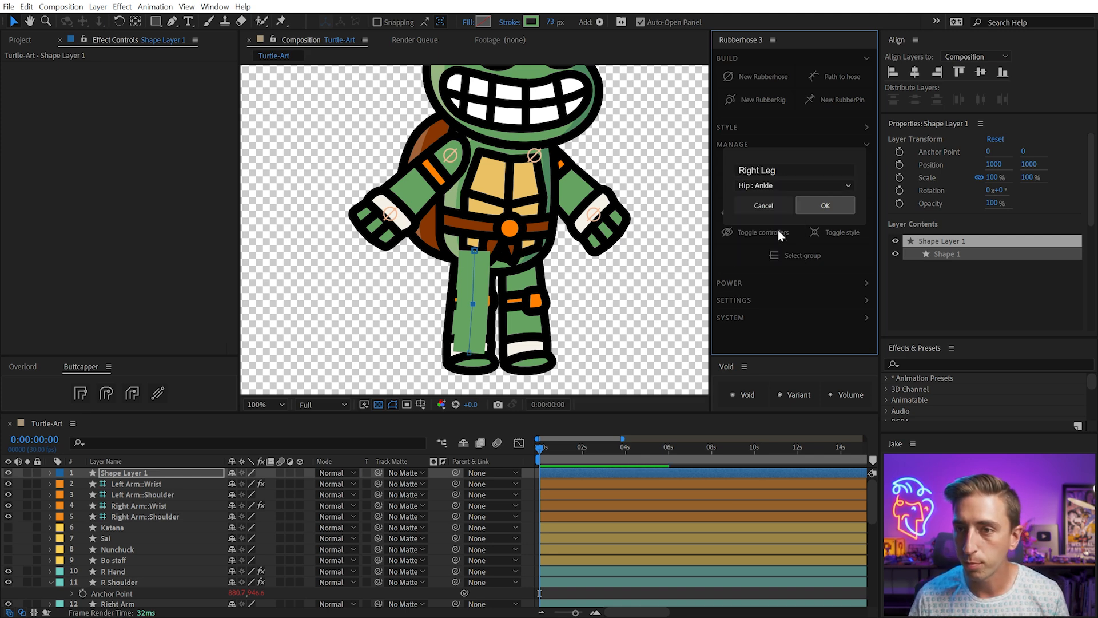
{"action": "left_click", "coordinate": [811, 204]}
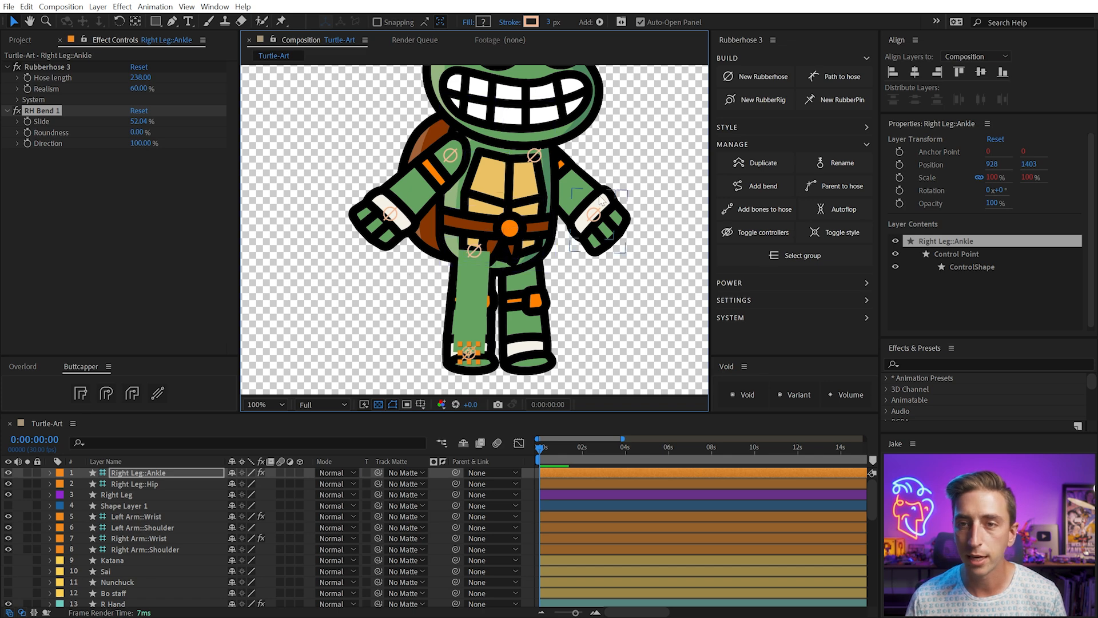
- Copy the Left Arm hose style and paste it onto the Right Leg hose
{"action": "left_click", "coordinate": [595, 215]}
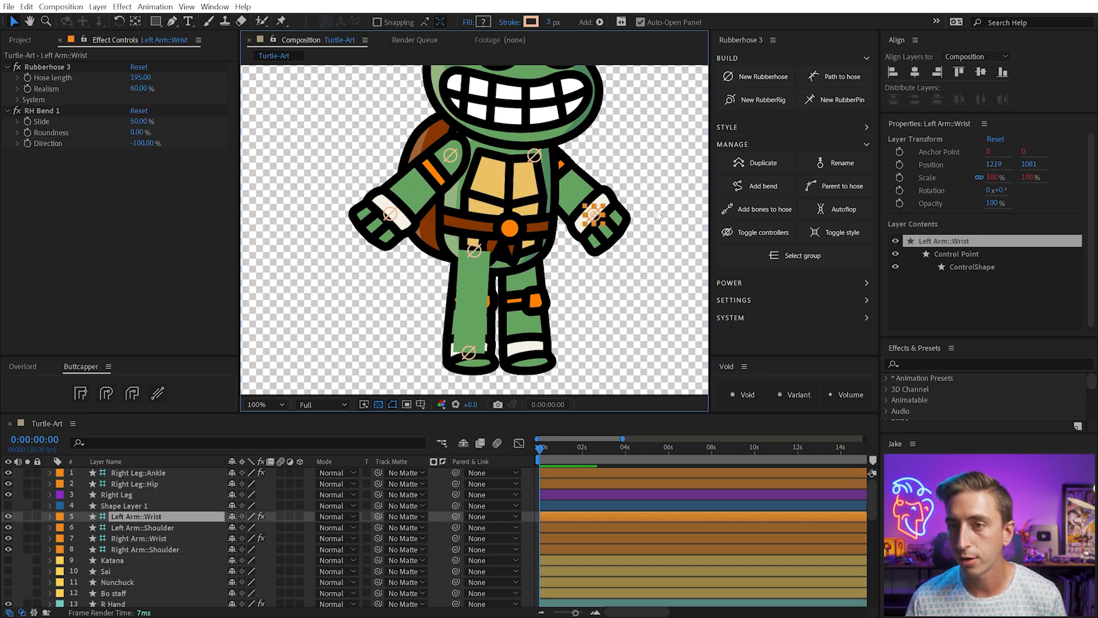
{"action": "left_click", "coordinate": [739, 147]}
{"action": "left_click", "coordinate": [731, 124]}
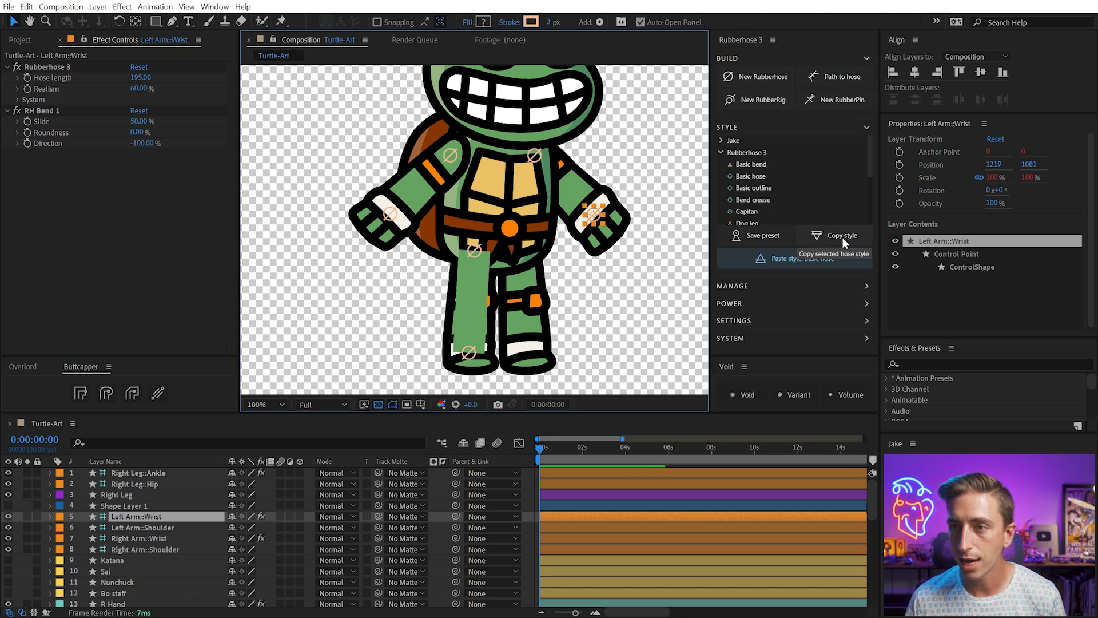
{"action": "left_click", "coordinate": [468, 353]}
{"action": "left_click", "coordinate": [803, 263]}
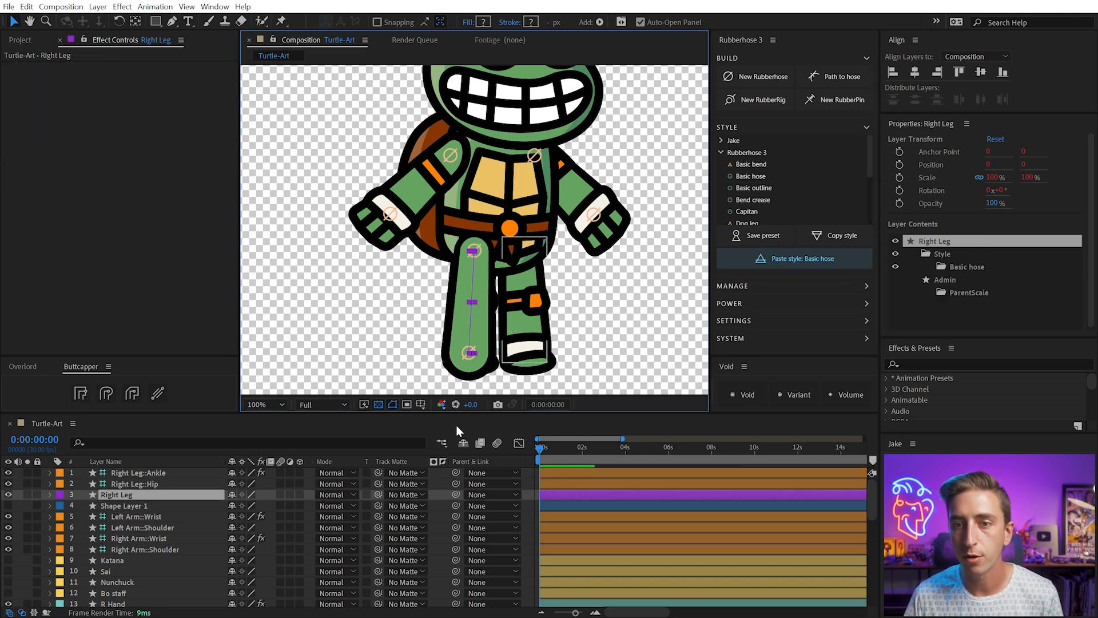
- Raise the right leg's ankle controller slightly and set its hose length to 212
{"action": "left_click", "coordinate": [468, 350]}
{"action": "left_click_drag", "start_coordinate": [468, 350], "coordinate": [467, 344]}
{"action": "left_click_drag", "start_coordinate": [134, 78], "coordinate": [120, 81]}
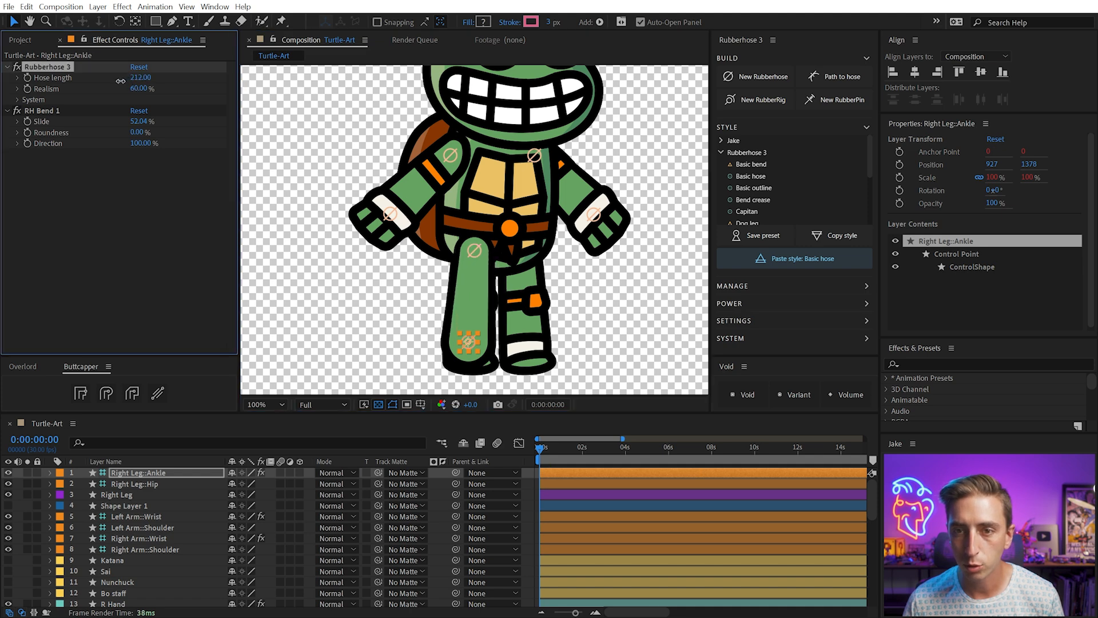
- Delete Shape Layer 1, place the Right Leg hose directly below R Leg, and give it R Leg's label colour
{"action": "left_click", "coordinate": [132, 507]}
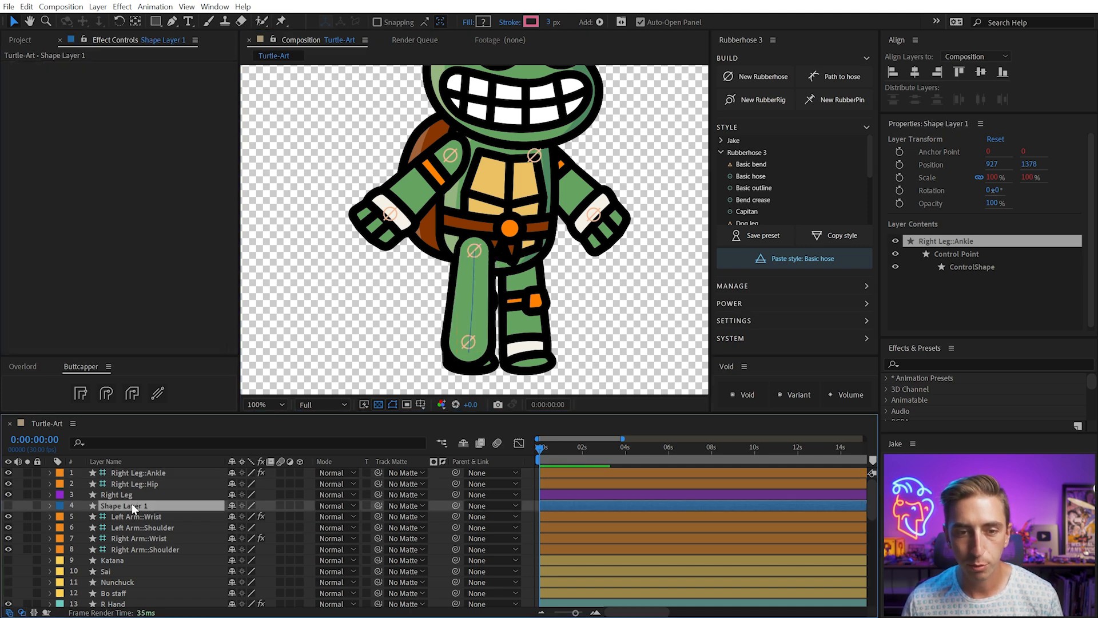
{"action": "key", "text": "Delete"}
{"action": "left_click", "coordinate": [147, 495]}
{"action": "left_click_drag", "start_coordinate": [146, 493], "coordinate": [136, 531]}
{"action": "left_click", "coordinate": [60, 518]}
{"action": "key", "text": "Escape"}
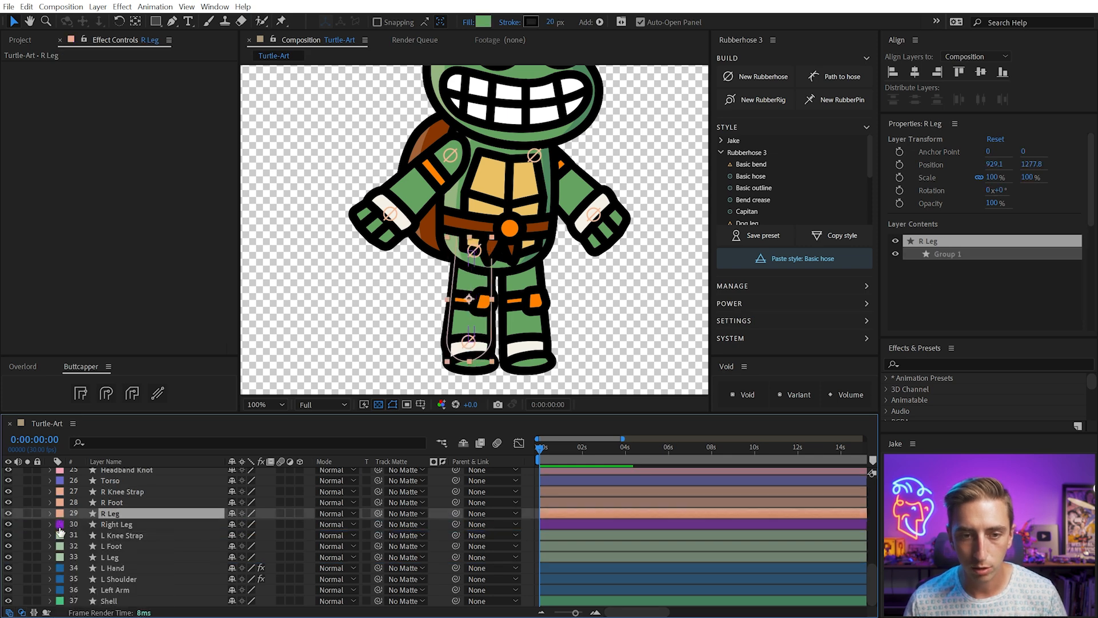
{"action": "left_click", "coordinate": [60, 524]}
{"action": "left_click", "coordinate": [80, 610]}
- Nudge the right leg's ankle controller to position 927, 1382 inside the foot
{"action": "left_click", "coordinate": [468, 342]}
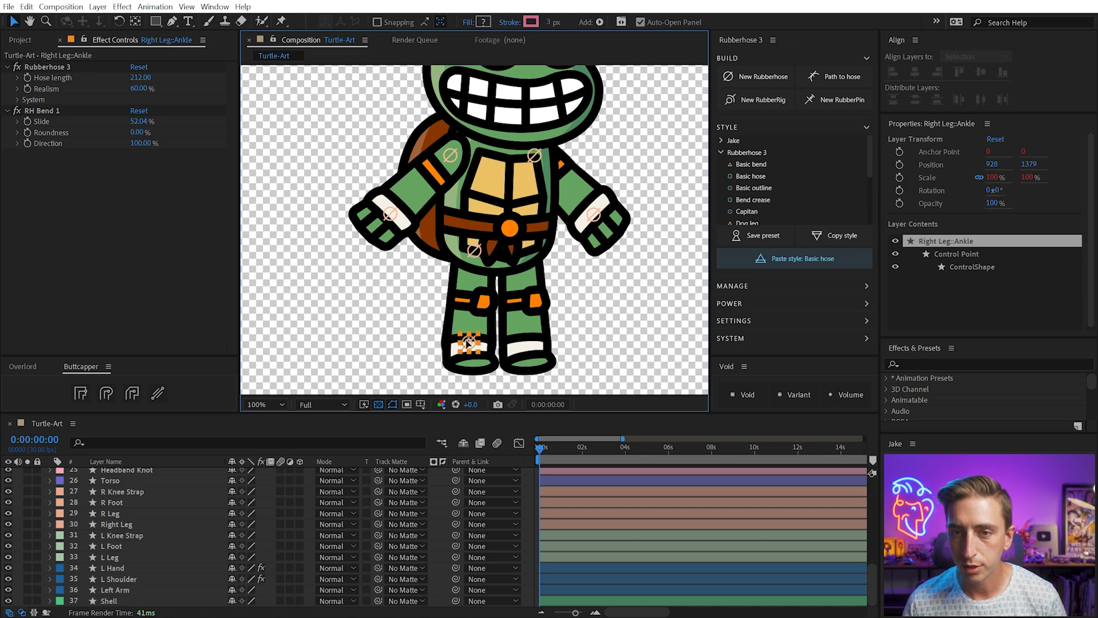
{"action": "left_click_drag", "start_coordinate": [468, 341], "coordinate": [466, 342]}
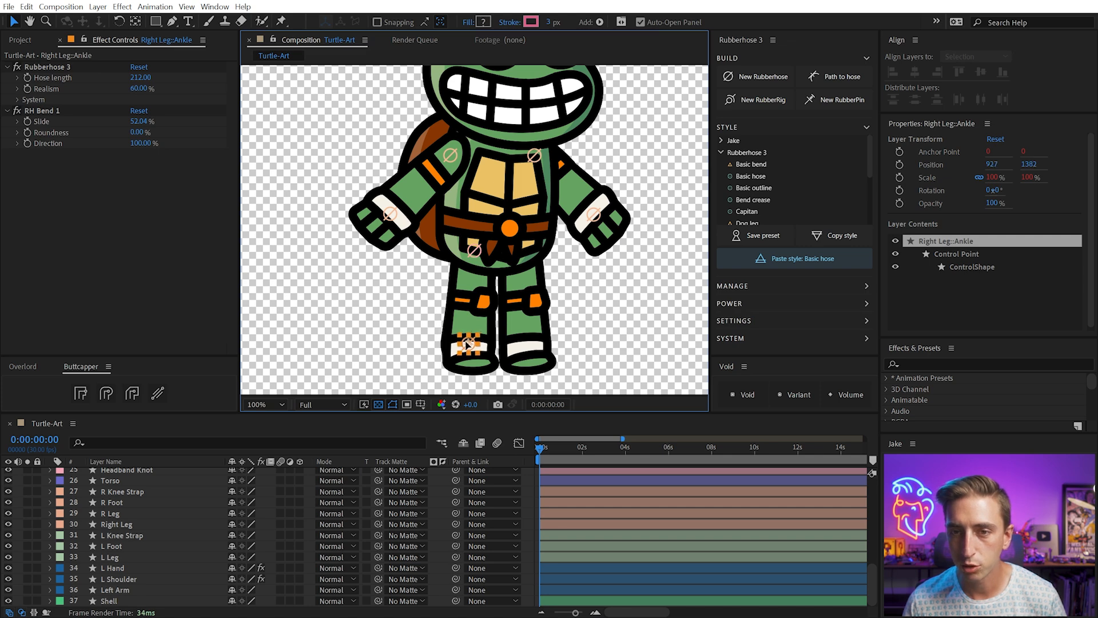
- Set the Right Leg hose's green Stroke 1 width to 75 and black Stroke 2 width to 115
{"action": "left_click", "coordinate": [120, 524]}
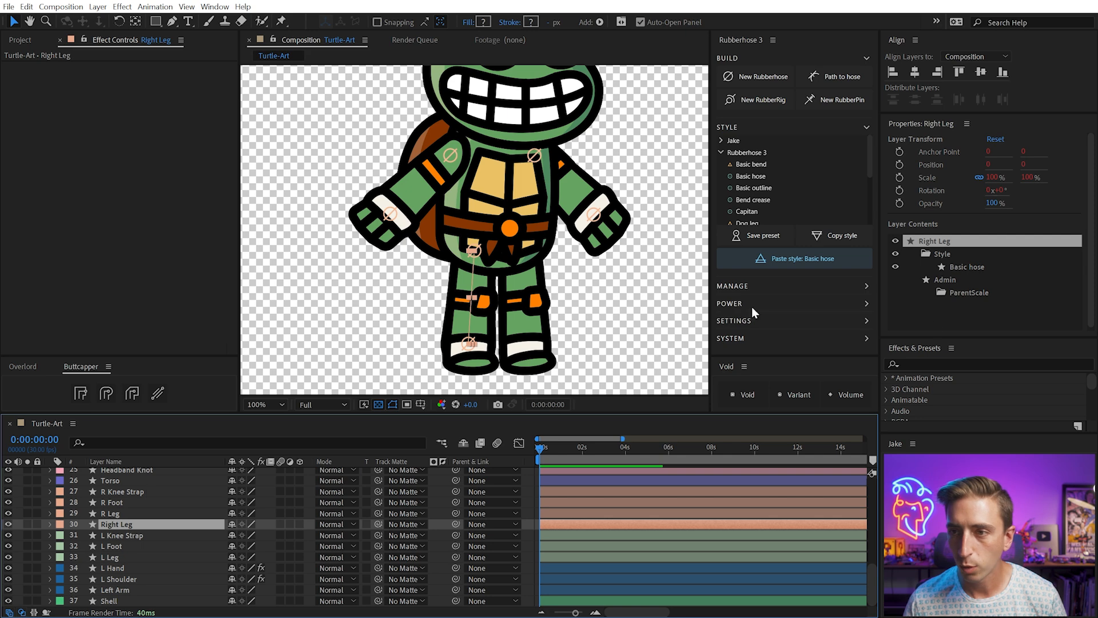
{"action": "left_click", "coordinate": [959, 266]}
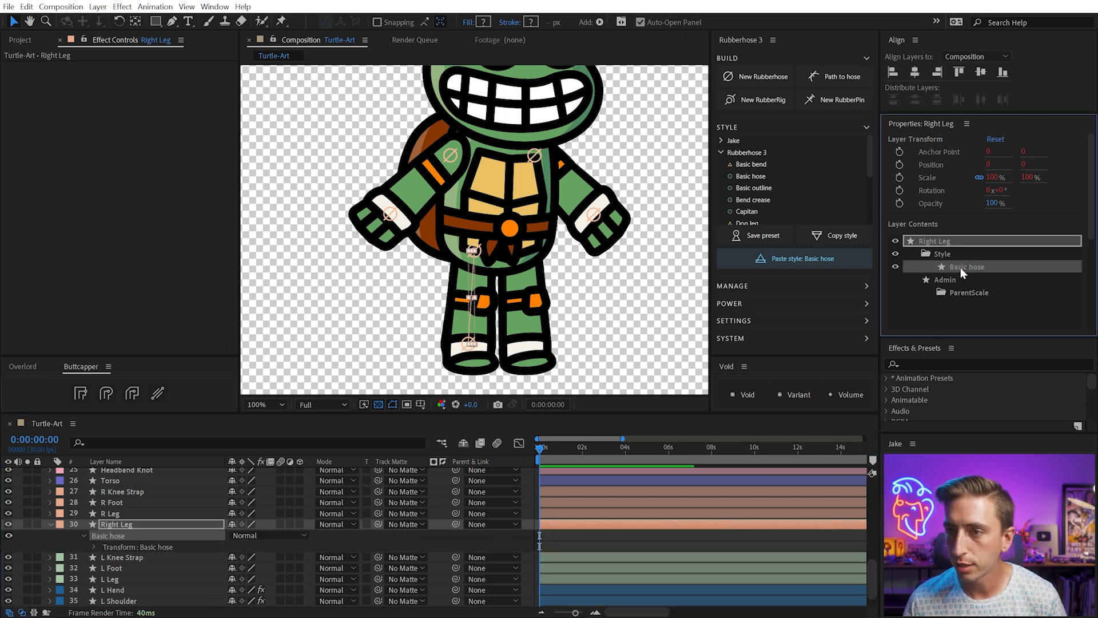
{"action": "left_click", "coordinate": [82, 534]}
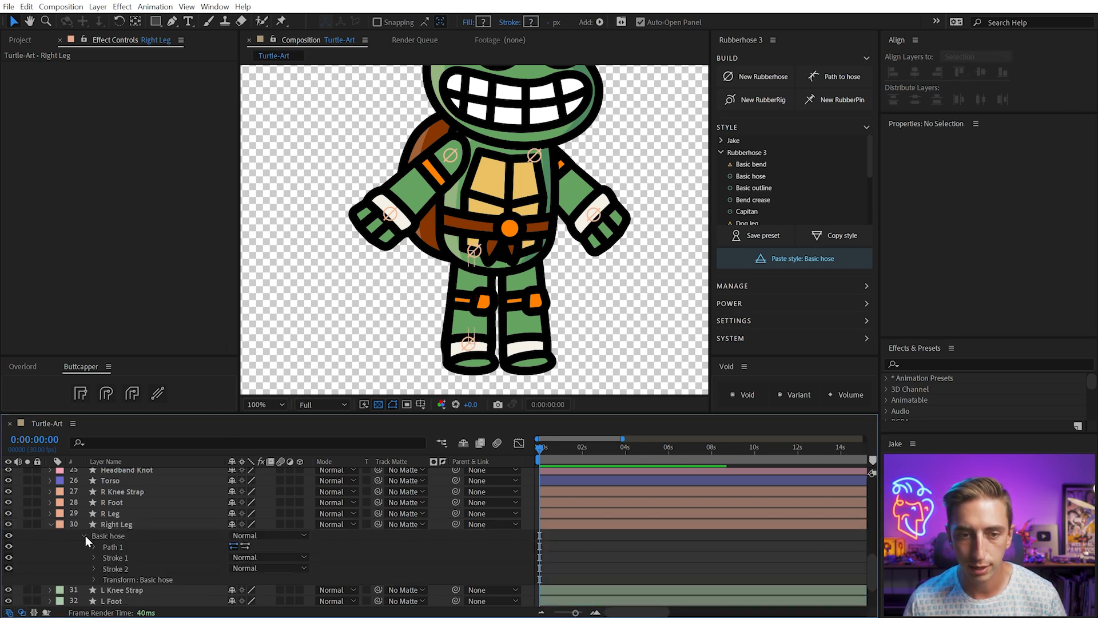
{"action": "left_click", "coordinate": [110, 566]}
{"action": "left_click", "coordinate": [94, 568]}
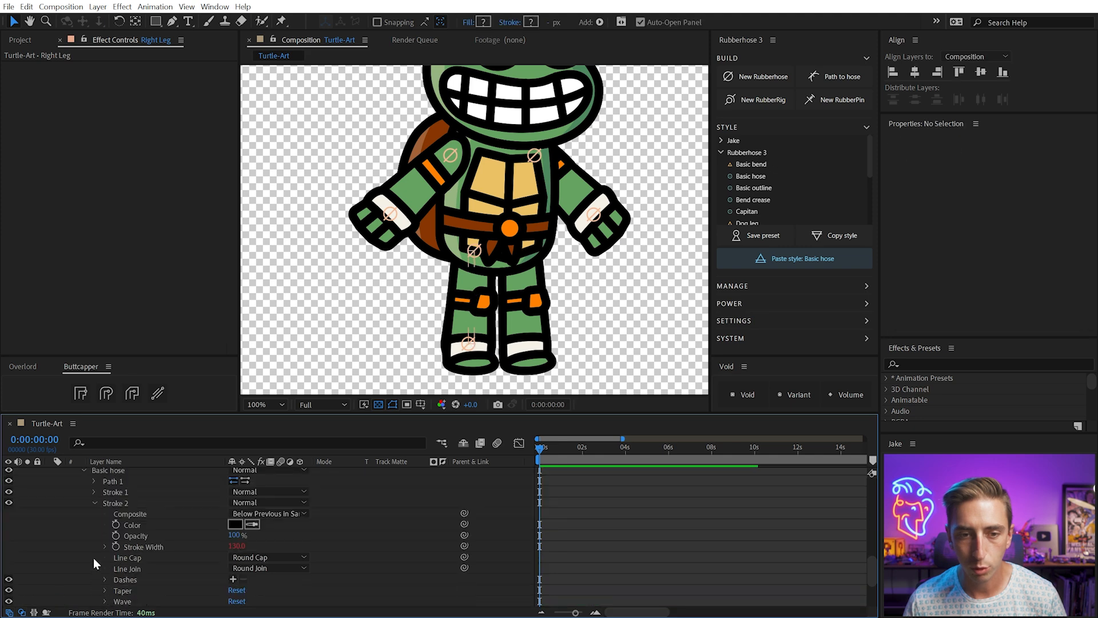
{"action": "left_click", "coordinate": [90, 492]}
{"action": "scroll", "coordinate": [153, 524], "scroll_direction": "down", "scroll_amount": 2}
{"action": "left_click", "coordinate": [233, 503]}
{"action": "key", "text": "Return"}
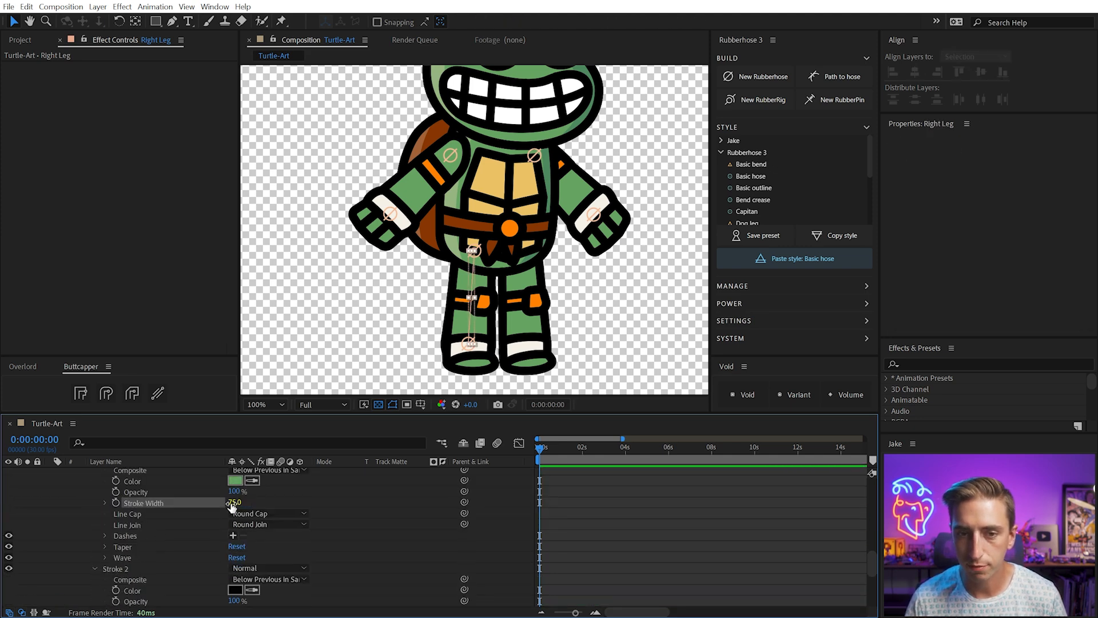
{"action": "scroll", "coordinate": [363, 564], "scroll_direction": "down", "scroll_amount": 5}
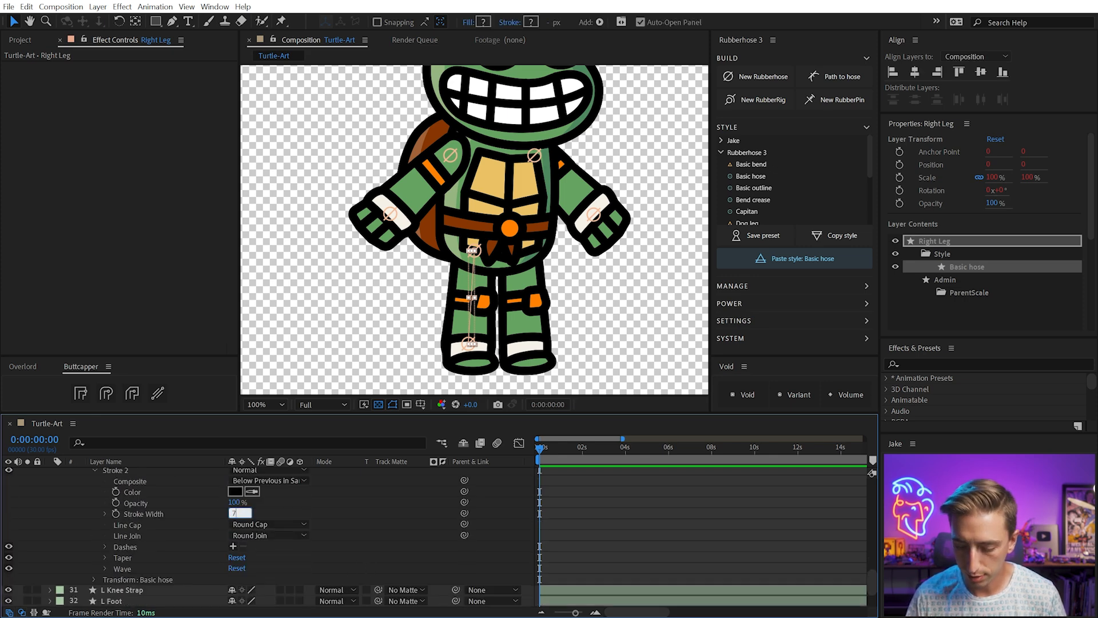
{"action": "key", "text": "Return"}
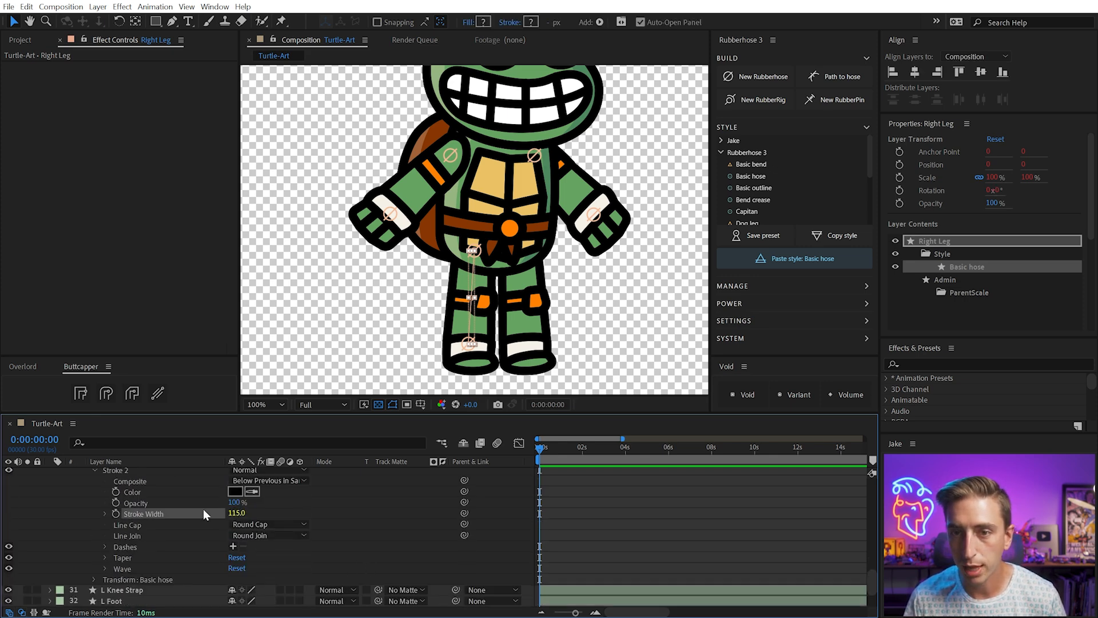
- Examine the Right Leg hose in isolation, restore the full character view, and collapse the layer's properties
{"action": "scroll", "coordinate": [153, 521], "scroll_direction": "up", "scroll_amount": 8}
{"action": "left_click", "coordinate": [27, 590]}
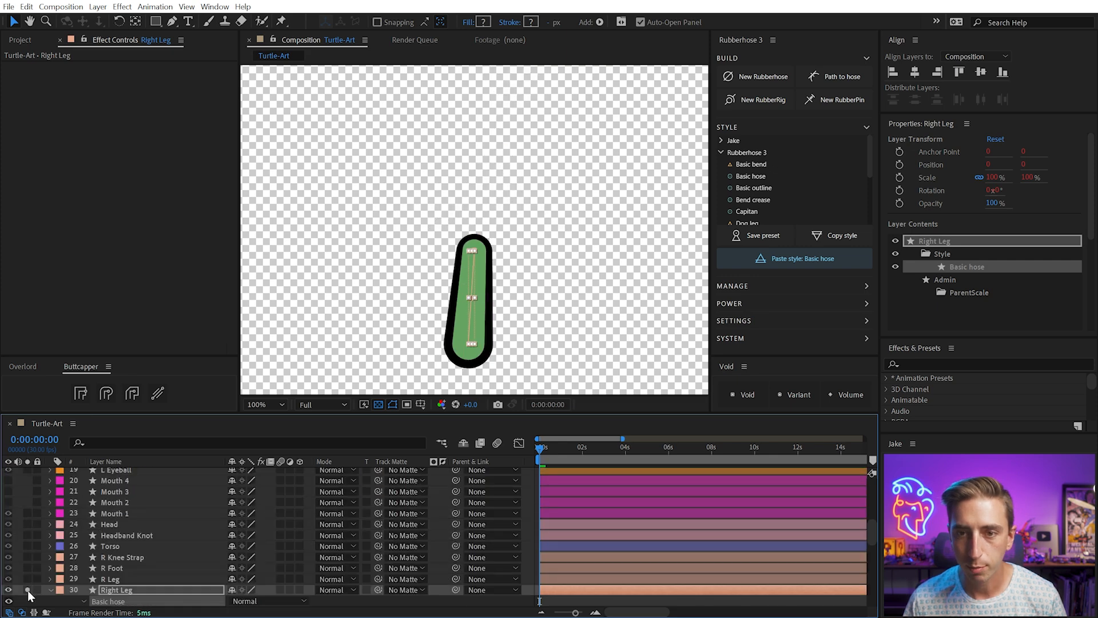
{"action": "left_click", "coordinate": [27, 589]}
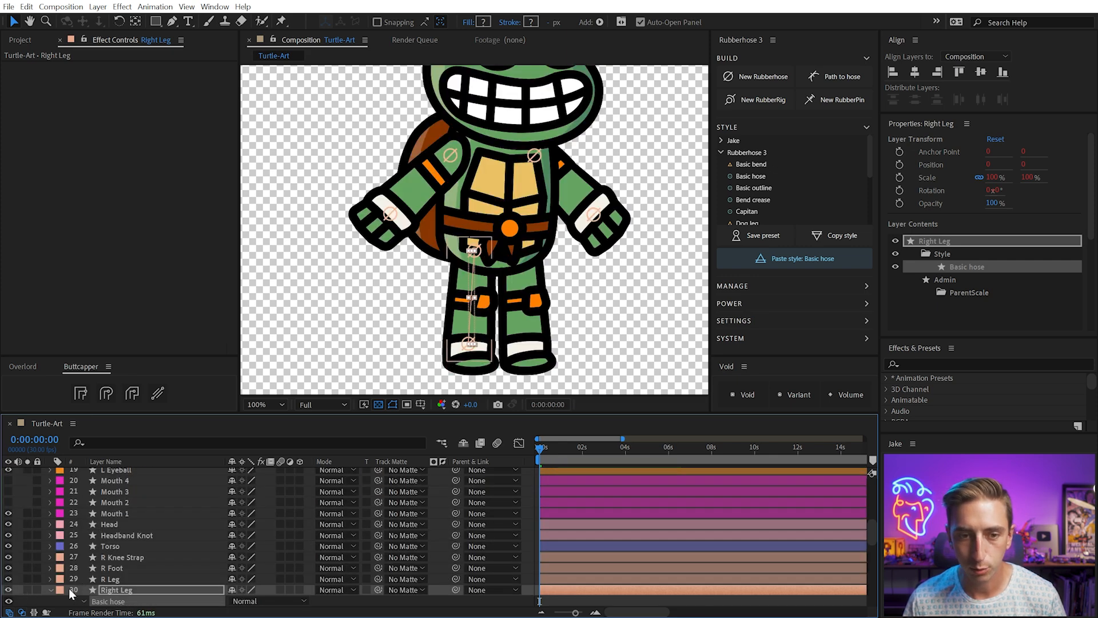
{"action": "left_click", "coordinate": [50, 589]}
{"action": "left_click", "coordinate": [369, 289]}
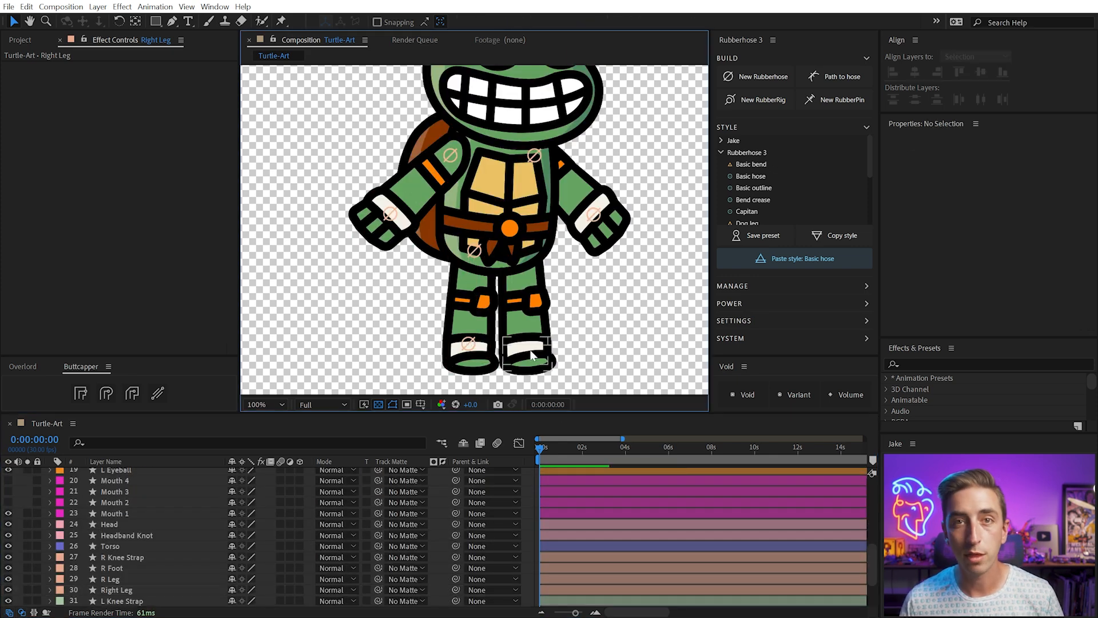
- Move the R Foot layer's anchor point onto the right leg's ankle controller
{"action": "left_click", "coordinate": [469, 353]}
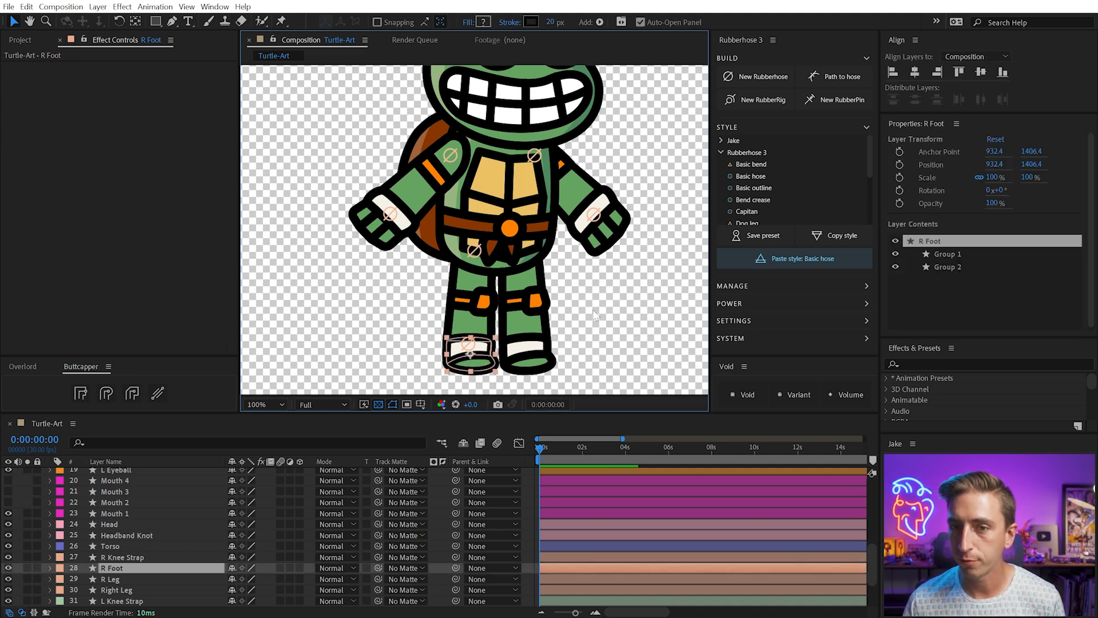
{"action": "key", "text": "y"}
{"action": "left_click_drag", "start_coordinate": [471, 353], "coordinate": [468, 344]}
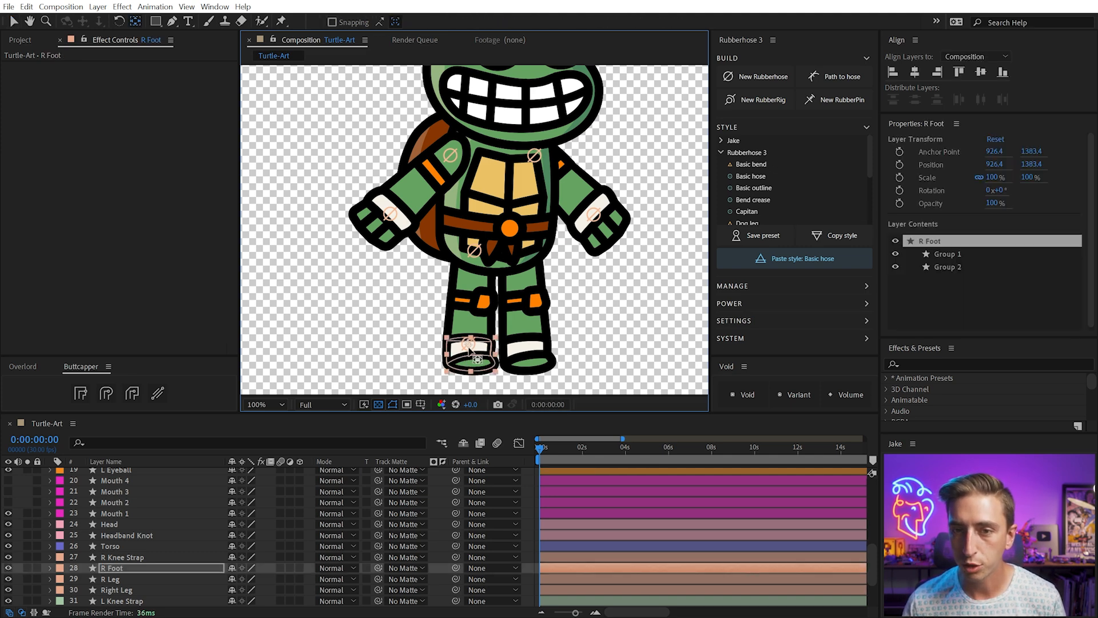
- Parent R Foot to the Right Leg hose at 100 percent with Auto rotate off
{"action": "left_click", "coordinate": [743, 126]}
{"action": "left_click", "coordinate": [759, 146]}
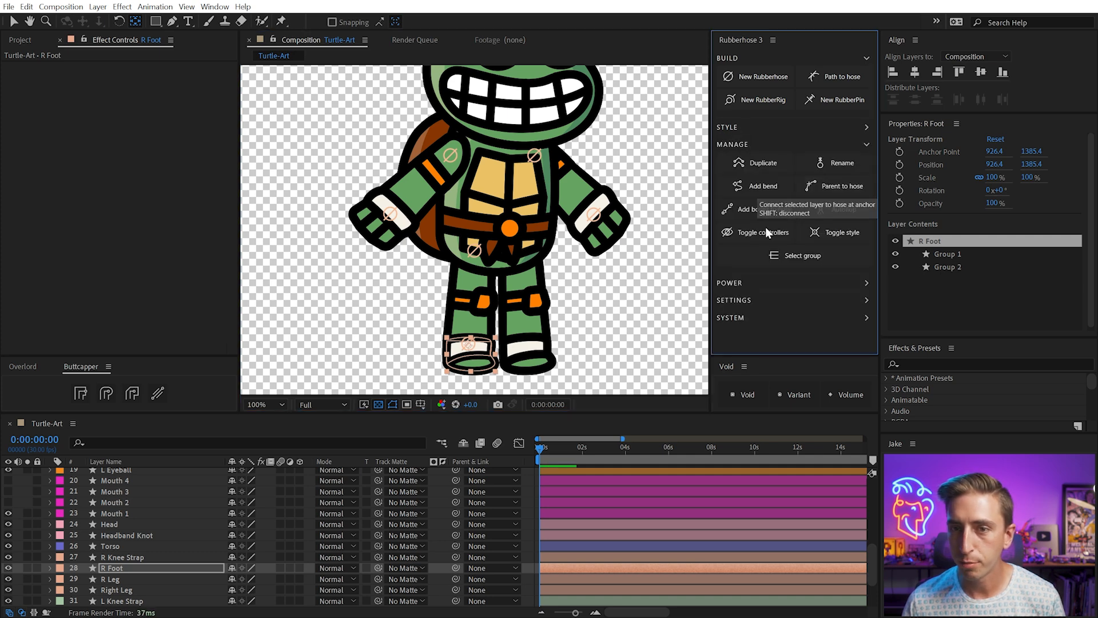
{"action": "left_click", "coordinate": [839, 186]}
{"action": "left_click_drag", "start_coordinate": [255, 388], "coordinate": [329, 248]}
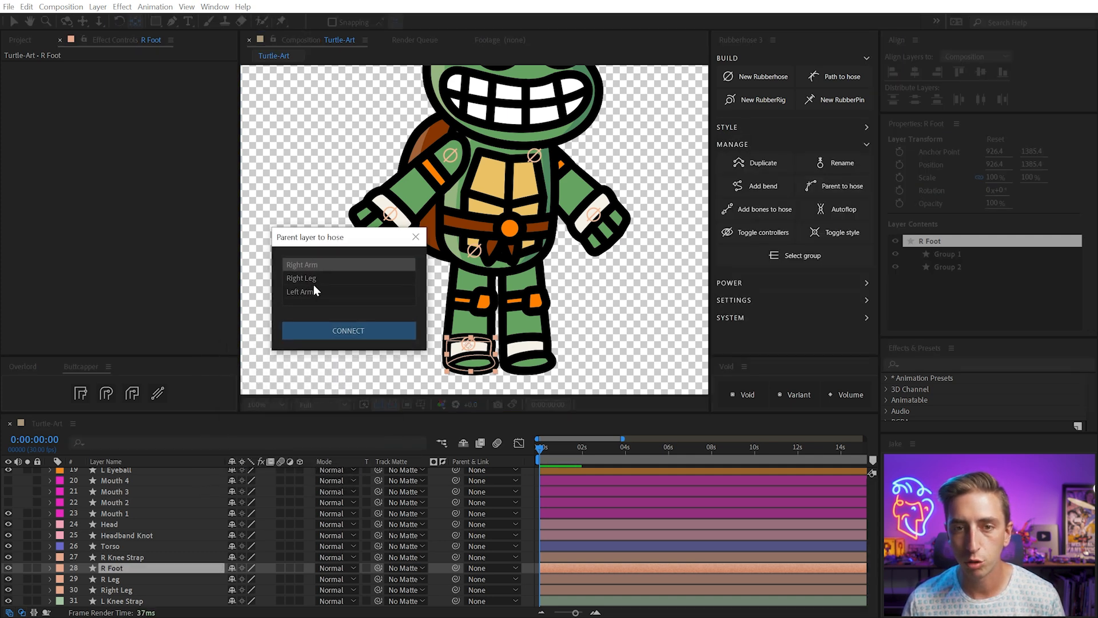
{"action": "left_click", "coordinate": [347, 279]}
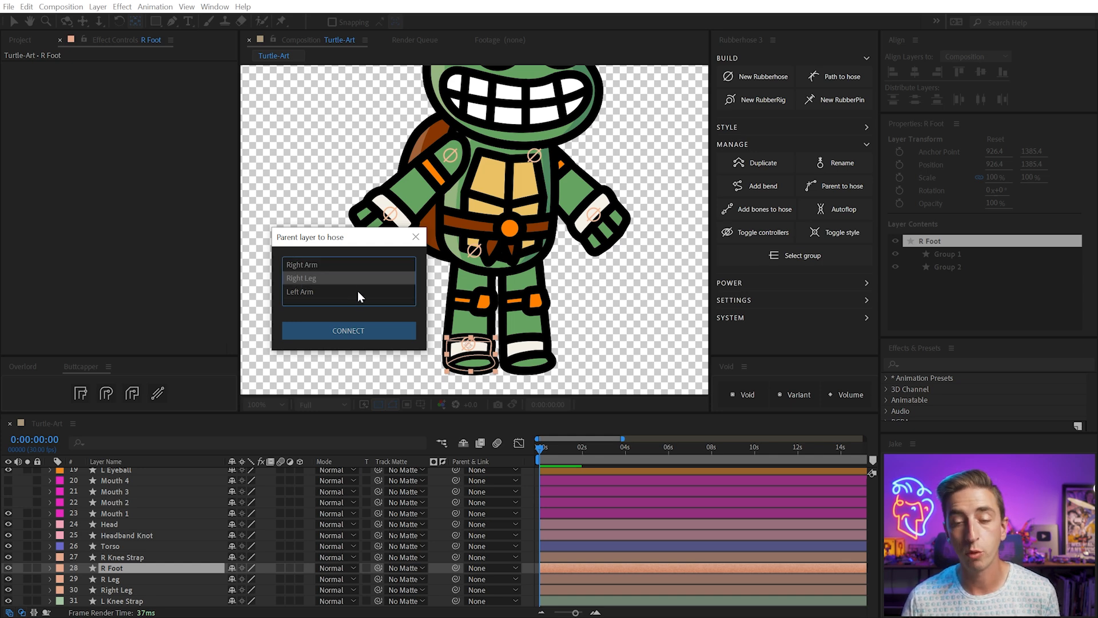
{"action": "left_click", "coordinate": [366, 330]}
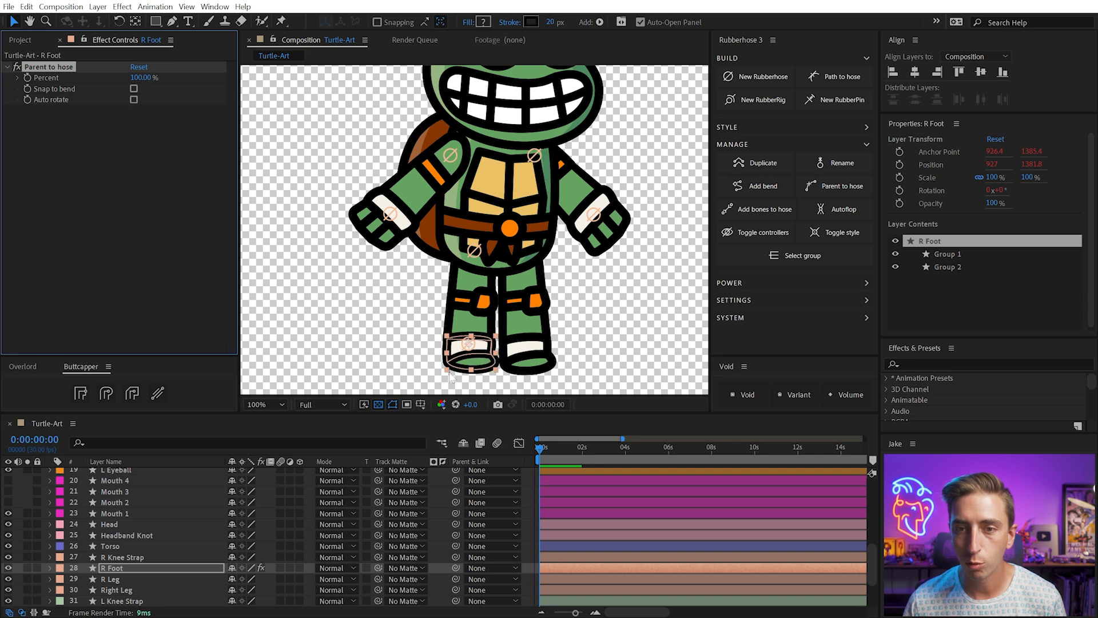
- Test the foot connection by swinging the right ankle controller outward, and undo the move
{"action": "left_click", "coordinate": [485, 335]}
{"action": "left_click_drag", "start_coordinate": [504, 321], "coordinate": [431, 335]}
{"action": "key", "text": "ctrl+z"}
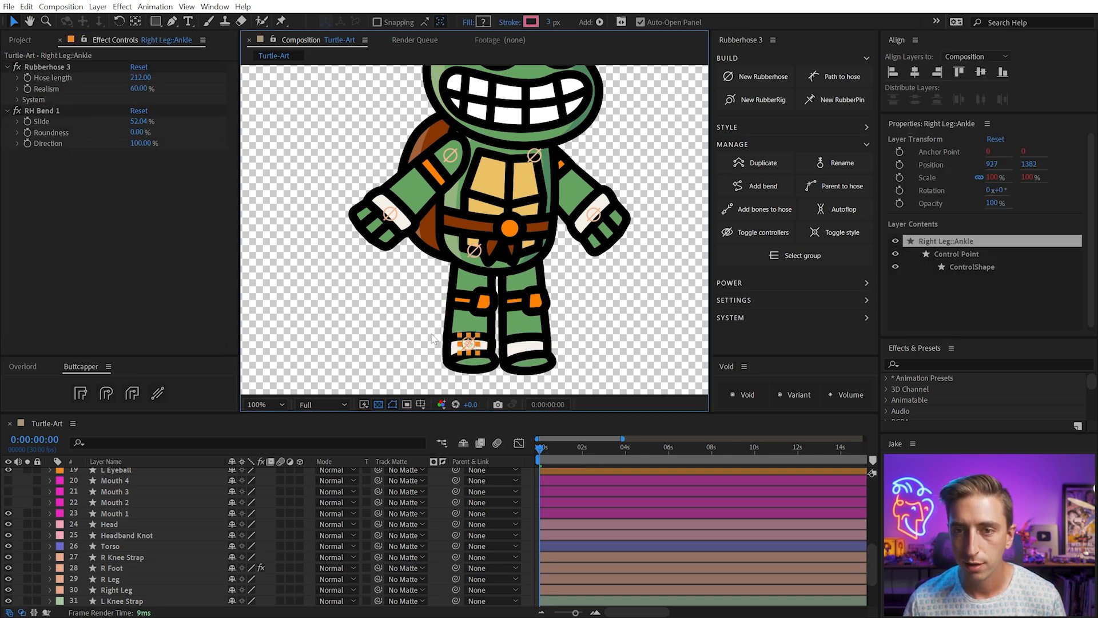
- Parent R Knee Strap to the Right Leg hose and set its Percent to 50
{"action": "left_click", "coordinate": [473, 297]}
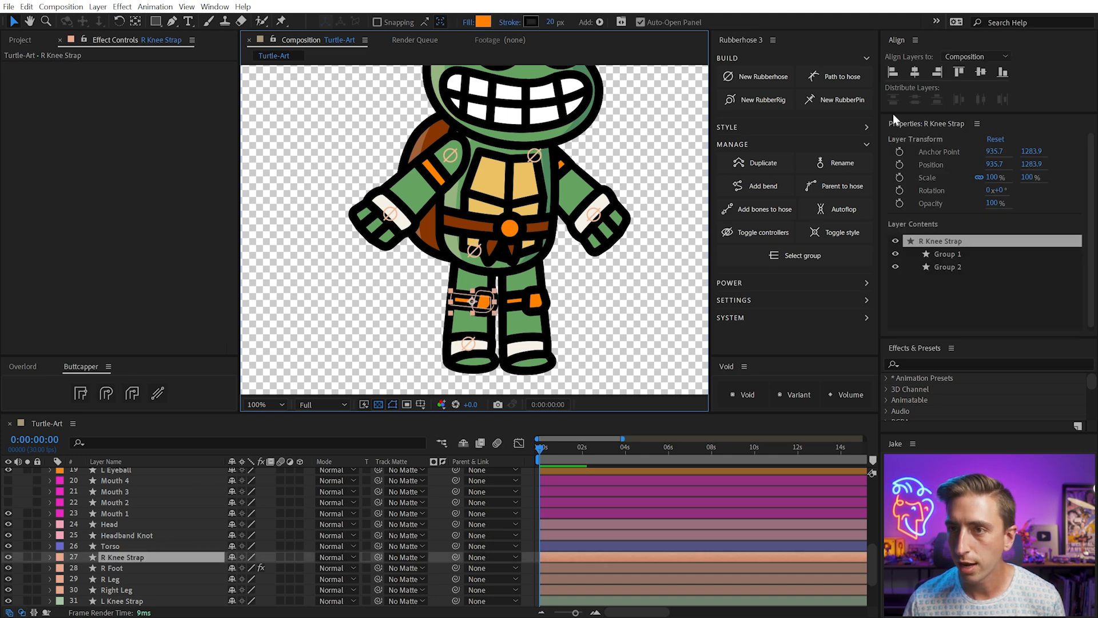
{"action": "left_click", "coordinate": [839, 191]}
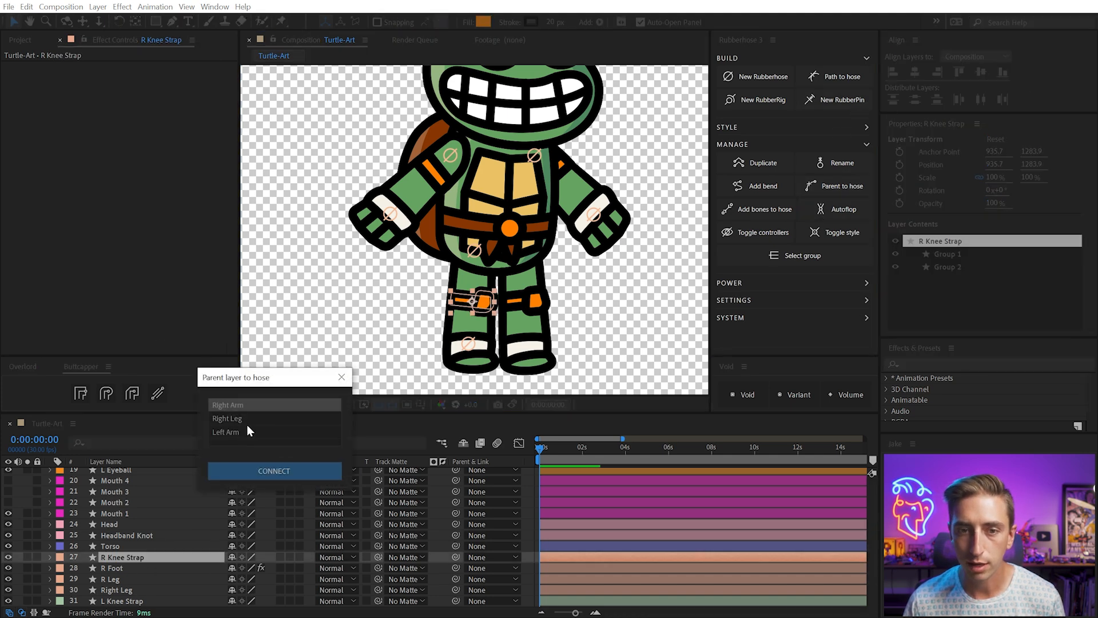
{"action": "left_click", "coordinate": [239, 419]}
{"action": "left_click", "coordinate": [259, 469]}
{"action": "left_click", "coordinate": [139, 78]}
{"action": "type", "text": "50"}
{"action": "key", "text": "Return"}
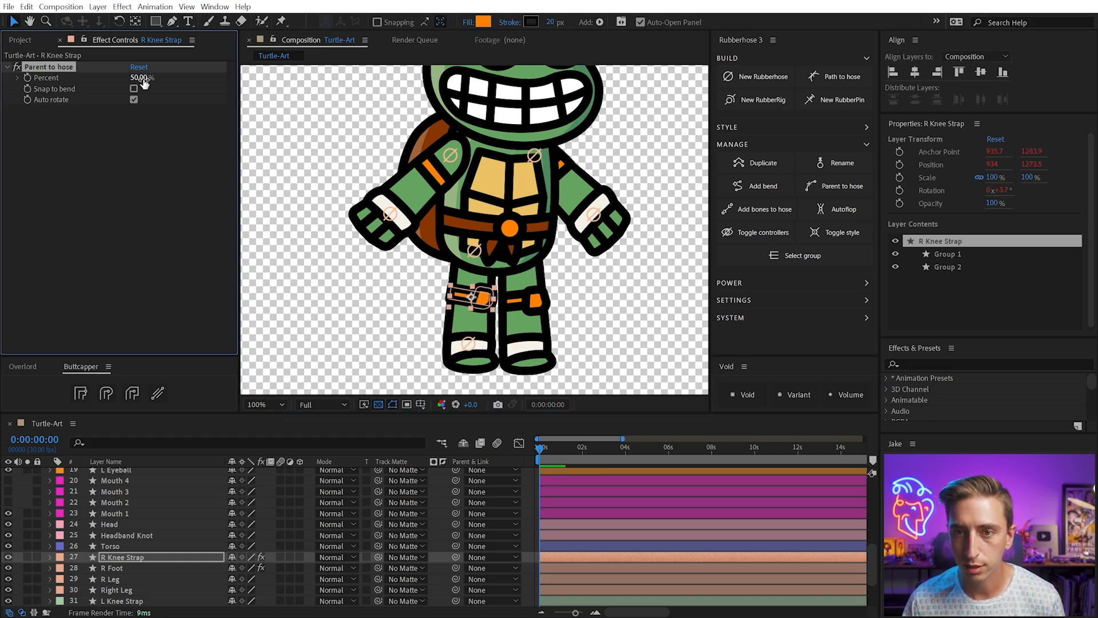
- Rotate the R Knee Strap slightly and fine-tune how it sits across the right knee
{"action": "left_click", "coordinate": [484, 302]}
{"action": "key", "text": "w"}
{"action": "mouse_move", "coordinate": [483, 302]}
{"action": "left_mouse_down"}
{"action": "mouse_move", "coordinate": [493, 310]}
{"action": "mouse_move", "coordinate": [482, 299]}
{"action": "left_mouse_up"}
{"action": "key", "text": "y"}
- Test the knee strap by pulling the right ankle controller up and outward, and undo the move
{"action": "left_click", "coordinate": [422, 328]}
{"action": "left_click_drag", "start_coordinate": [468, 343], "coordinate": [424, 307]}
{"action": "key", "text": "ctrl+z"}
- Delete the original R Leg artwork layer
{"action": "left_click", "coordinate": [476, 329]}
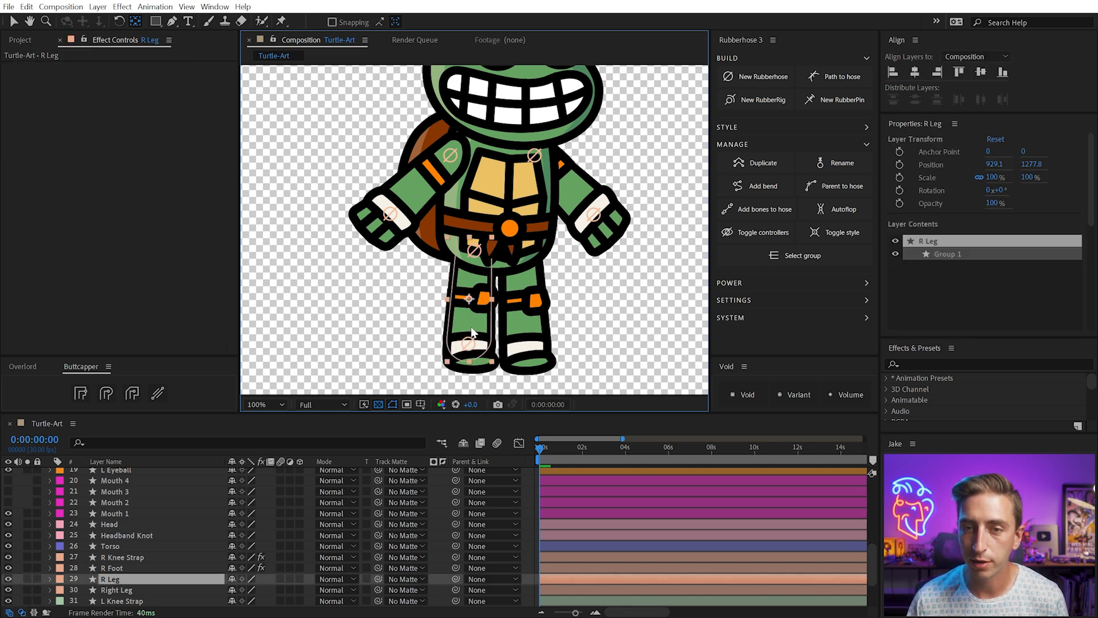
{"action": "key", "text": "v"}
{"action": "key", "text": "Delete"}
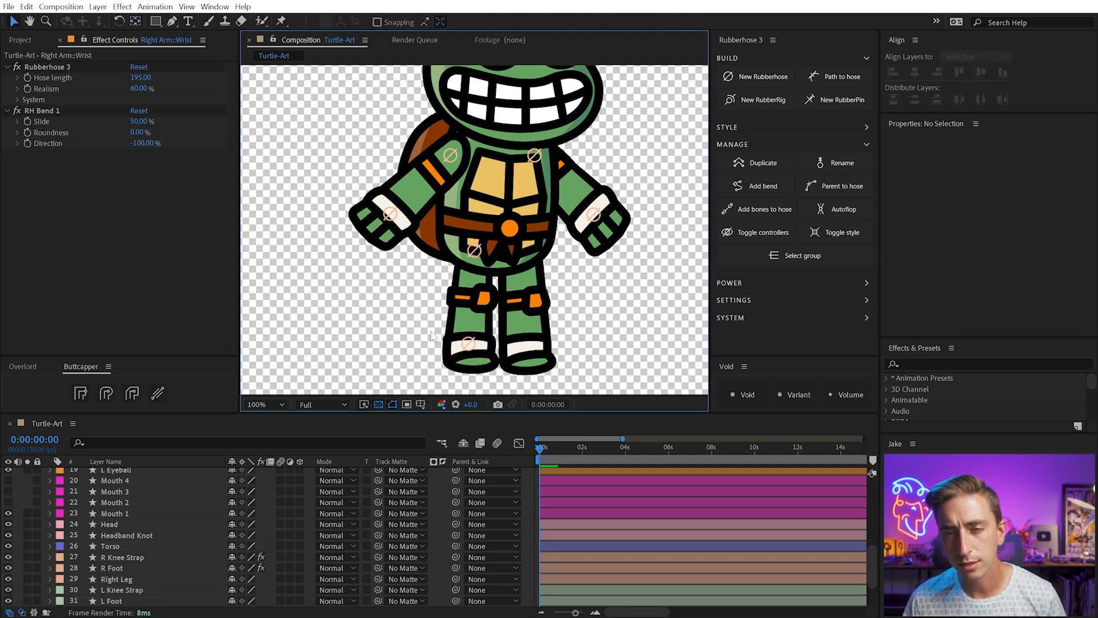
- Set the taper Start Width of both Right Leg strokes to 85% and test the leg with its ankle controller
{"action": "scroll", "coordinate": [136, 584], "scroll_direction": "down", "scroll_amount": 3}
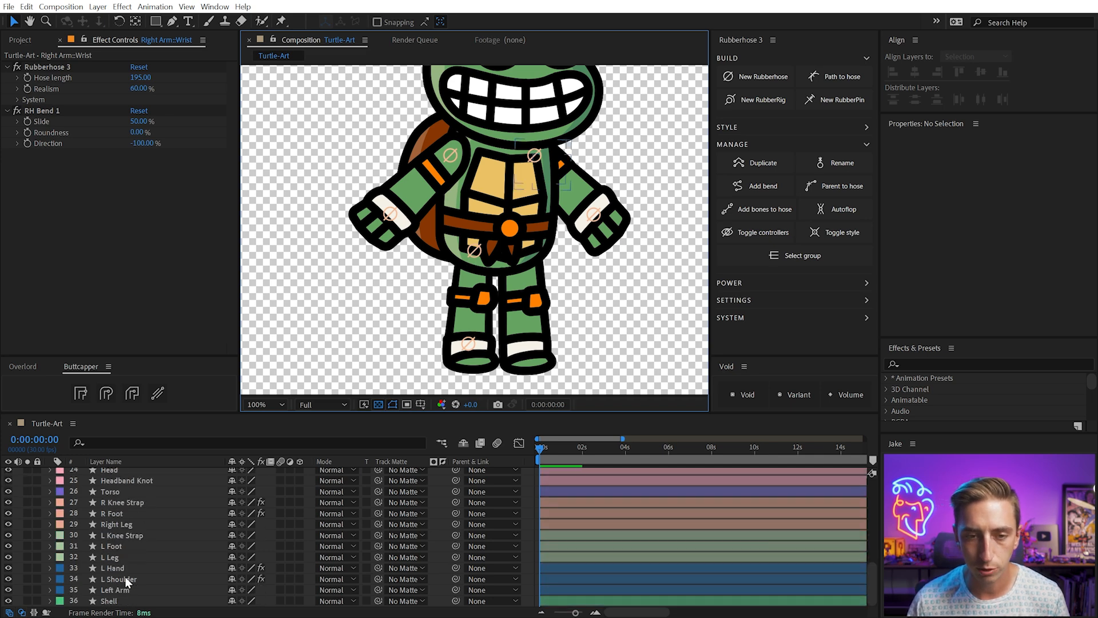
{"action": "scroll", "coordinate": [171, 568], "scroll_direction": "up", "scroll_amount": 2}
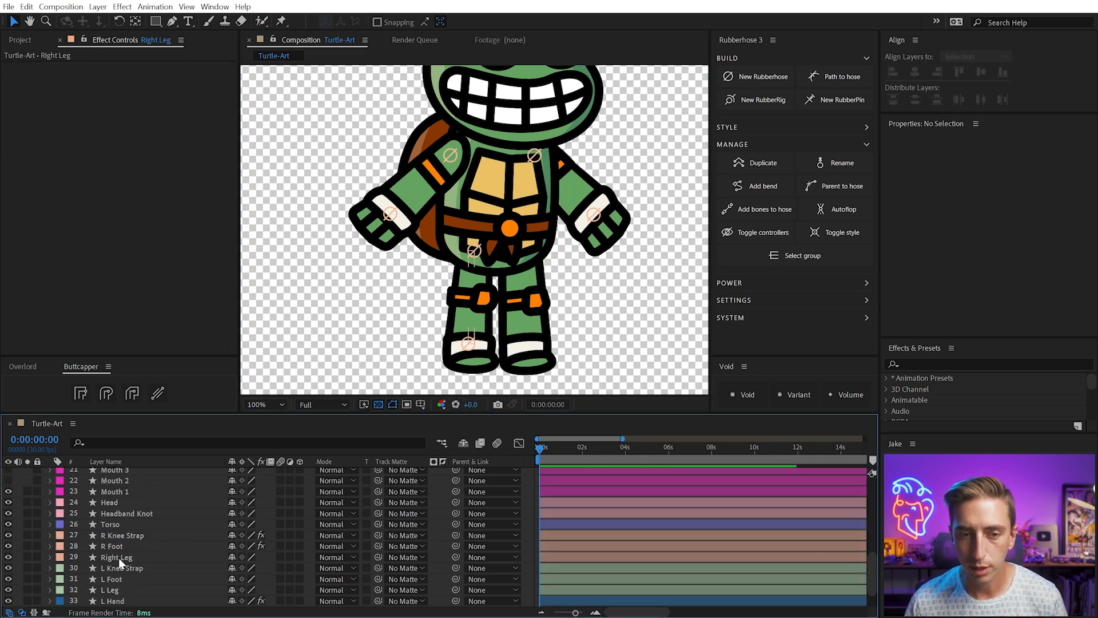
{"action": "left_click", "coordinate": [117, 557]}
{"action": "left_click", "coordinate": [117, 443]}
{"action": "type", "text": "start width"}
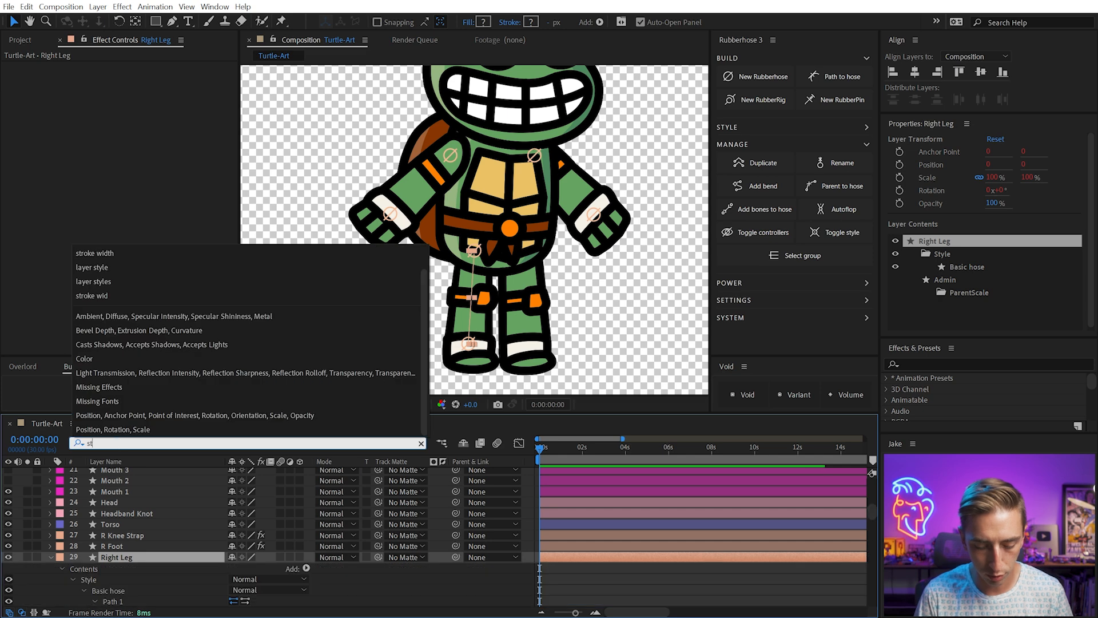
{"action": "key", "text": "Return"}
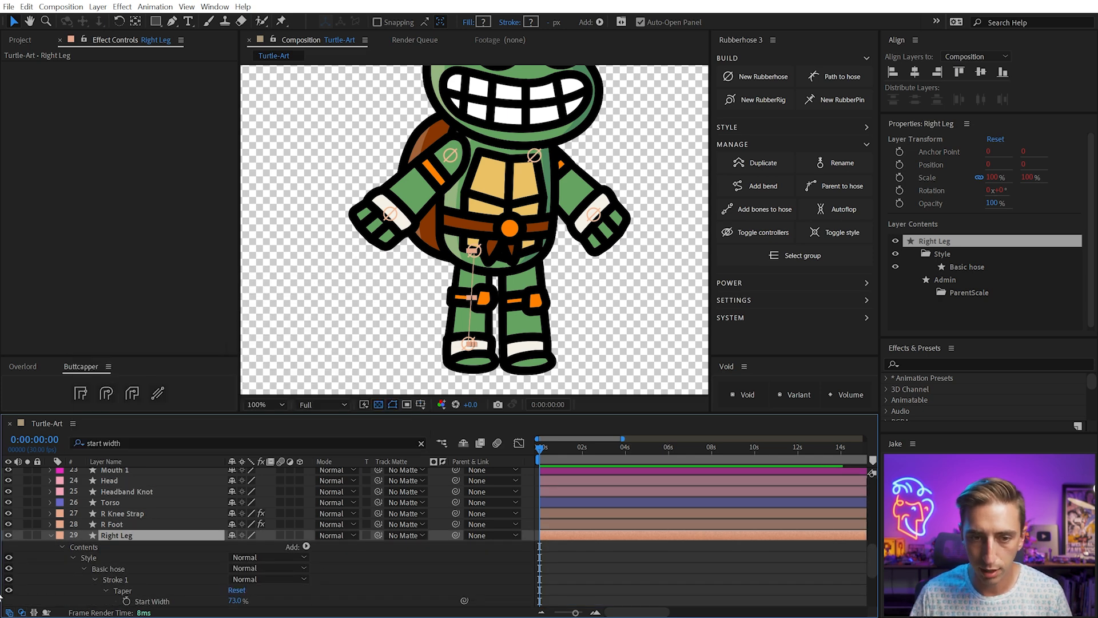
{"action": "scroll", "coordinate": [139, 538], "scroll_direction": "down", "scroll_amount": 2}
{"action": "mouse_move", "coordinate": [110, 537]}
{"action": "left_mouse_down"}
{"action": "mouse_move", "coordinate": [166, 548]}
{"action": "mouse_move", "coordinate": [183, 572]}
{"action": "left_mouse_up"}
{"action": "left_click_drag", "start_coordinate": [232, 534], "coordinate": [235, 534]}
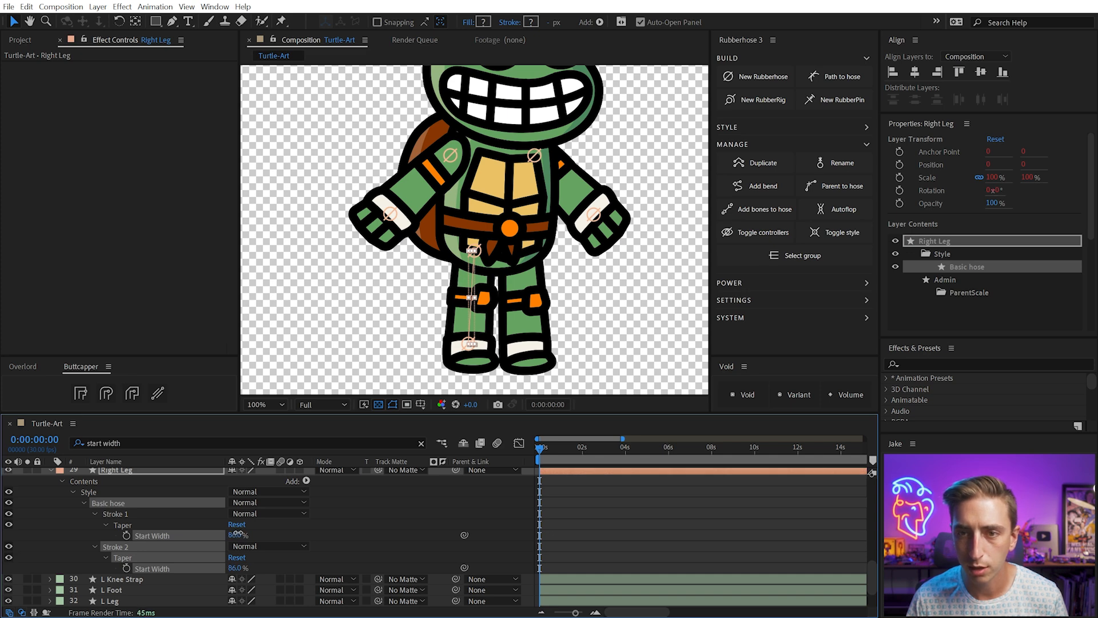
{"action": "left_click", "coordinate": [297, 533]}
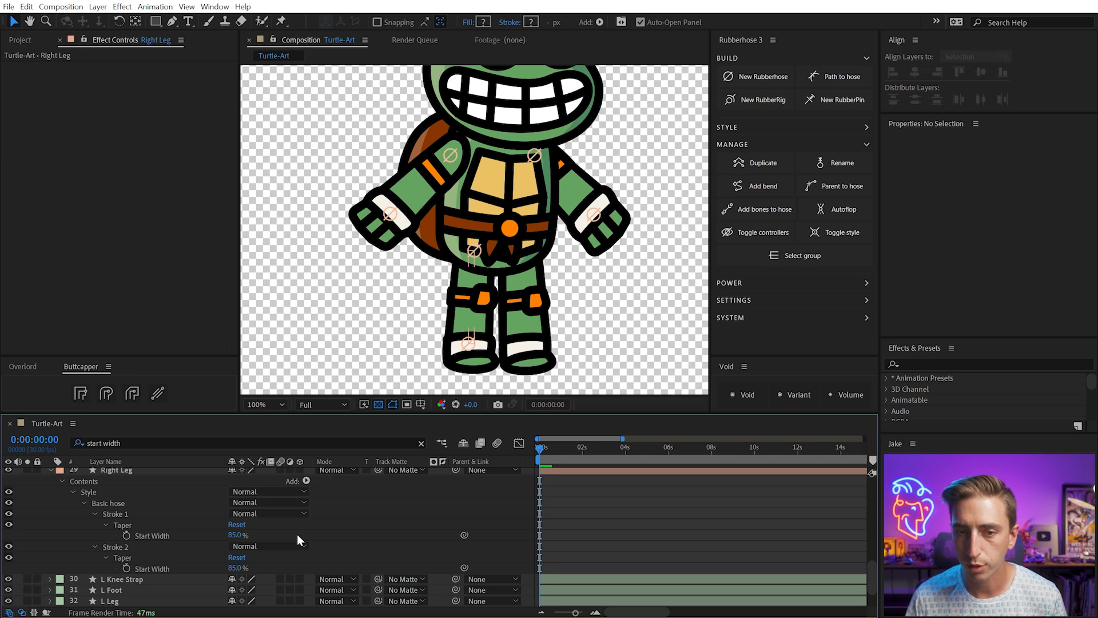
{"action": "left_click", "coordinate": [467, 346]}
{"action": "mouse_move", "coordinate": [475, 332]}
{"action": "left_mouse_down"}
{"action": "mouse_move", "coordinate": [503, 337]}
{"action": "mouse_move", "coordinate": [464, 316]}
{"action": "left_mouse_up"}
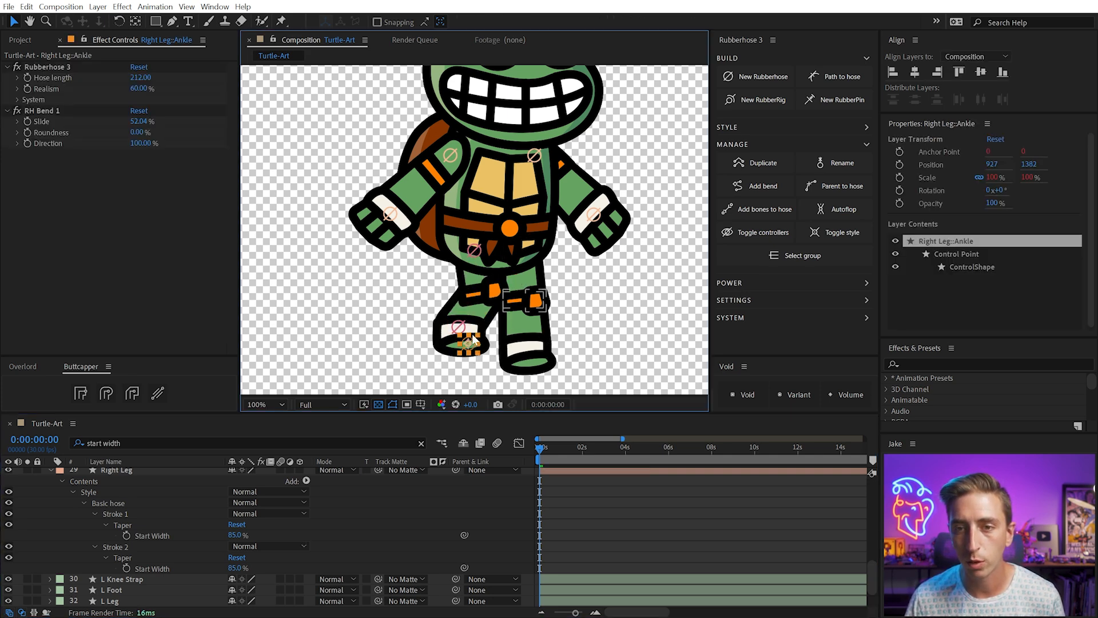
- Delete the original L Knee Strap, L Foot and L Leg artwork layers
{"action": "left_click_drag", "start_coordinate": [587, 276], "coordinate": [525, 373]}
{"action": "key", "text": "Delete"}
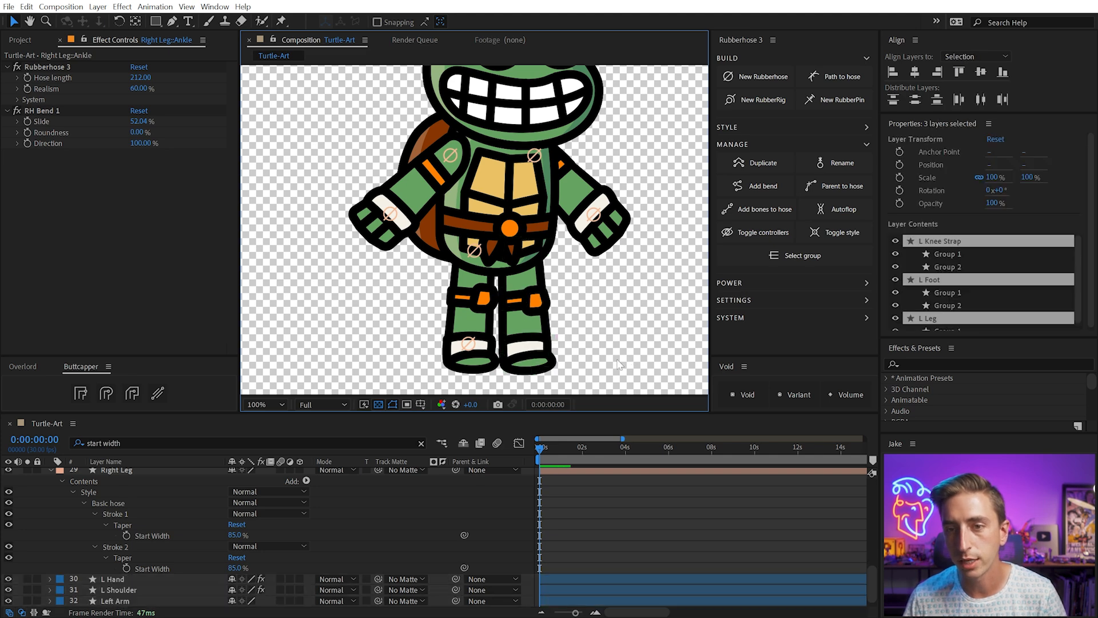
{"action": "left_click_drag", "start_coordinate": [533, 284], "coordinate": [466, 349]}
{"action": "left_click", "coordinate": [576, 353]}
- Duplicate the whole Right Leg rig with Rubberhose and name the copy Left Leg
{"action": "left_click", "coordinate": [470, 347]}
{"action": "left_click", "coordinate": [757, 164]}
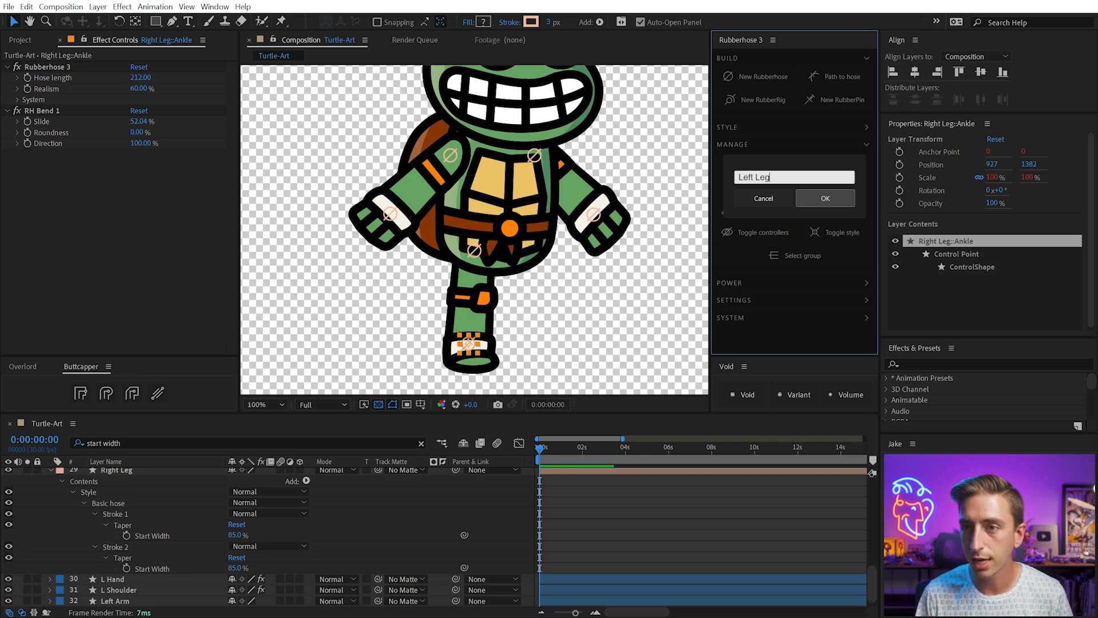
{"action": "left_click", "coordinate": [813, 198]}
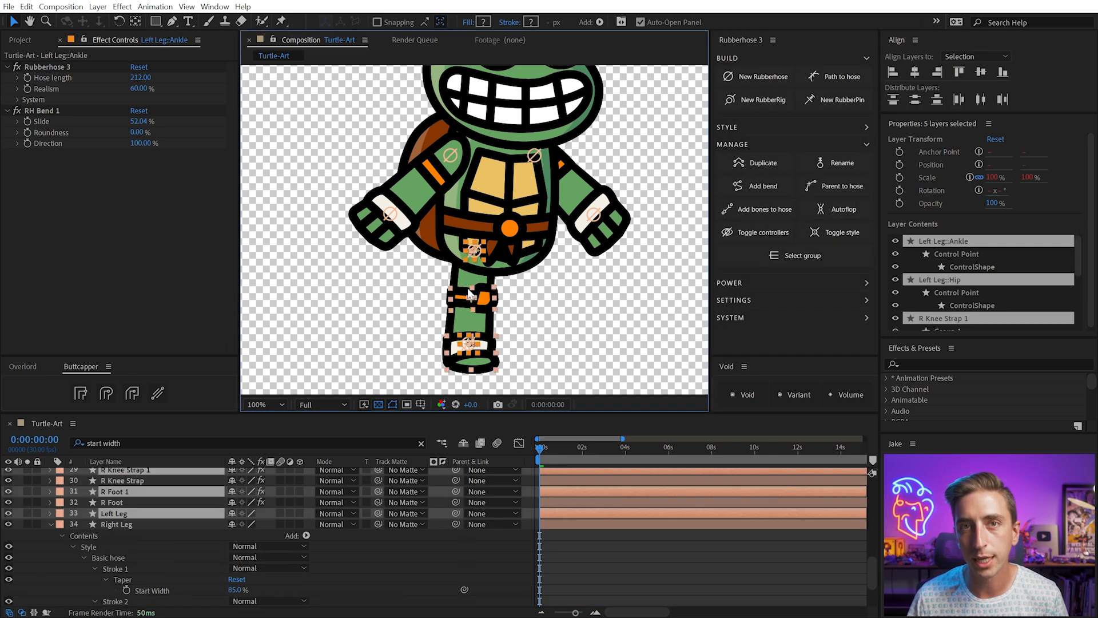
- Move the duplicated knee strap, foot and Left Leg layers below the Right Leg layer in the stack
{"action": "left_click_drag", "start_coordinate": [139, 484], "coordinate": [135, 562]}
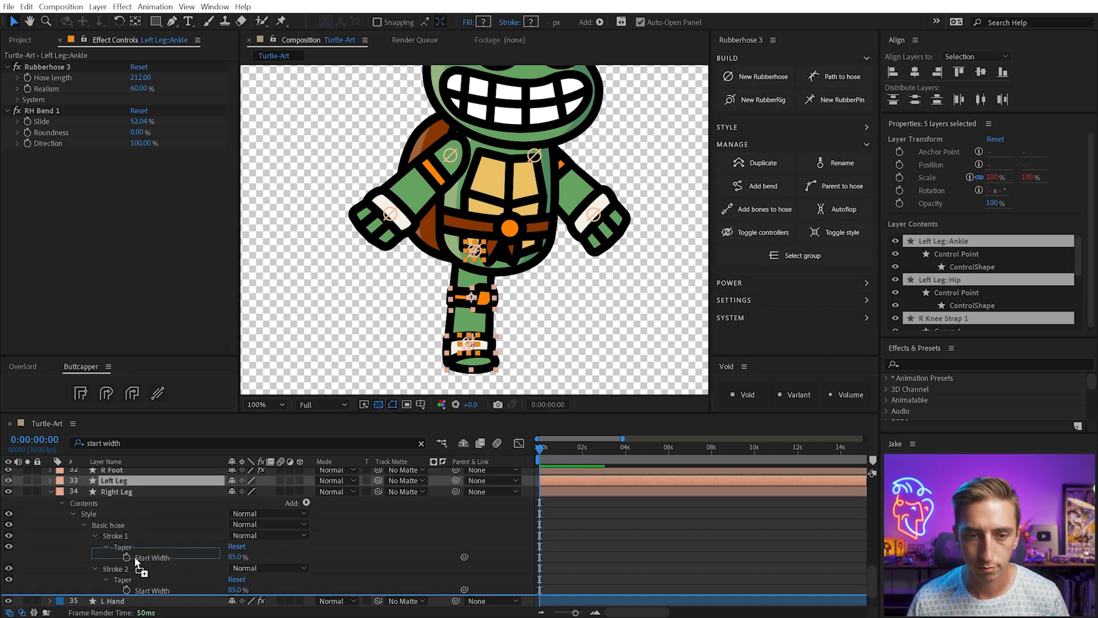
{"action": "left_click", "coordinate": [137, 513]}
{"action": "left_click", "coordinate": [135, 523], "text": "shift"}
{"action": "key", "text": "ctrl+shift+]"}
- Shift the Left Leg rig across to the turtle's other hip, placing its ankle controller at 1069, 1382
{"action": "left_click_drag", "start_coordinate": [469, 343], "coordinate": [514, 347]}
{"action": "left_click_drag", "start_coordinate": [514, 347], "coordinate": [536, 338]}
{"action": "key", "text": "ctrl+z"}
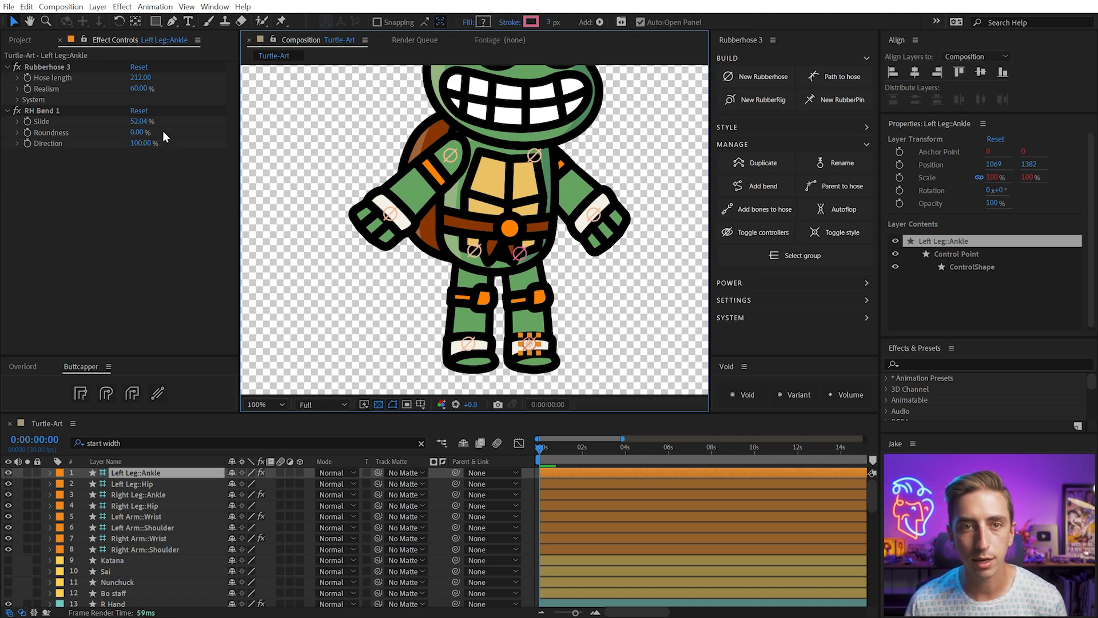
- Set the RH Bend Slide to 50% on both ankle controllers and test the knees by moving both ankles together
{"action": "left_click", "coordinate": [143, 122]}
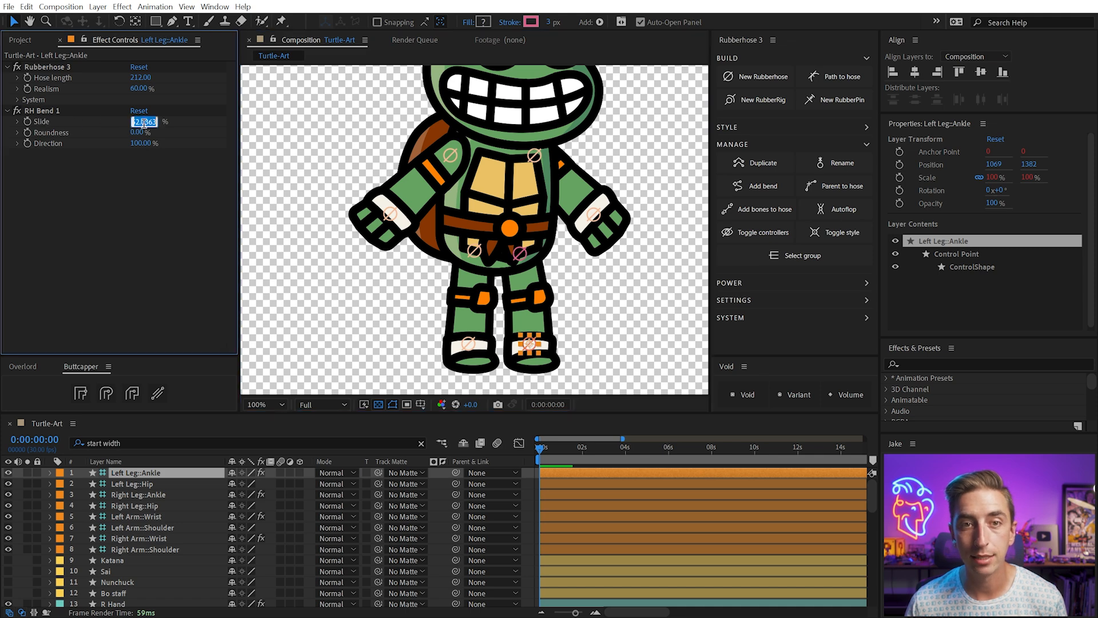
{"action": "type", "text": "50"}
{"action": "key", "text": "Return"}
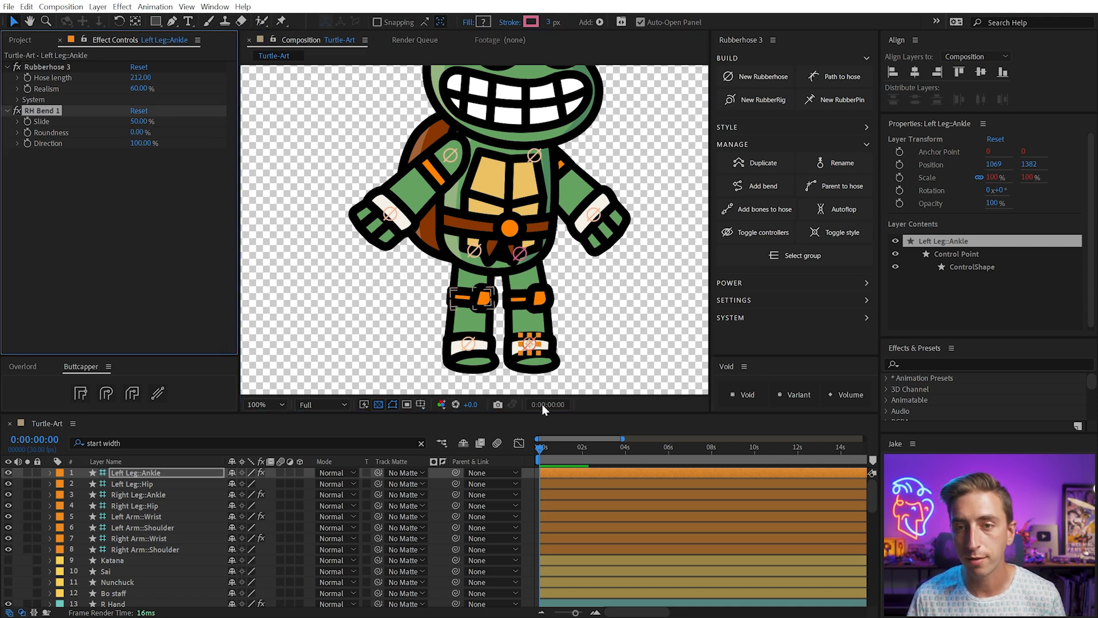
{"action": "left_click", "coordinate": [467, 345]}
{"action": "left_click", "coordinate": [142, 122]}
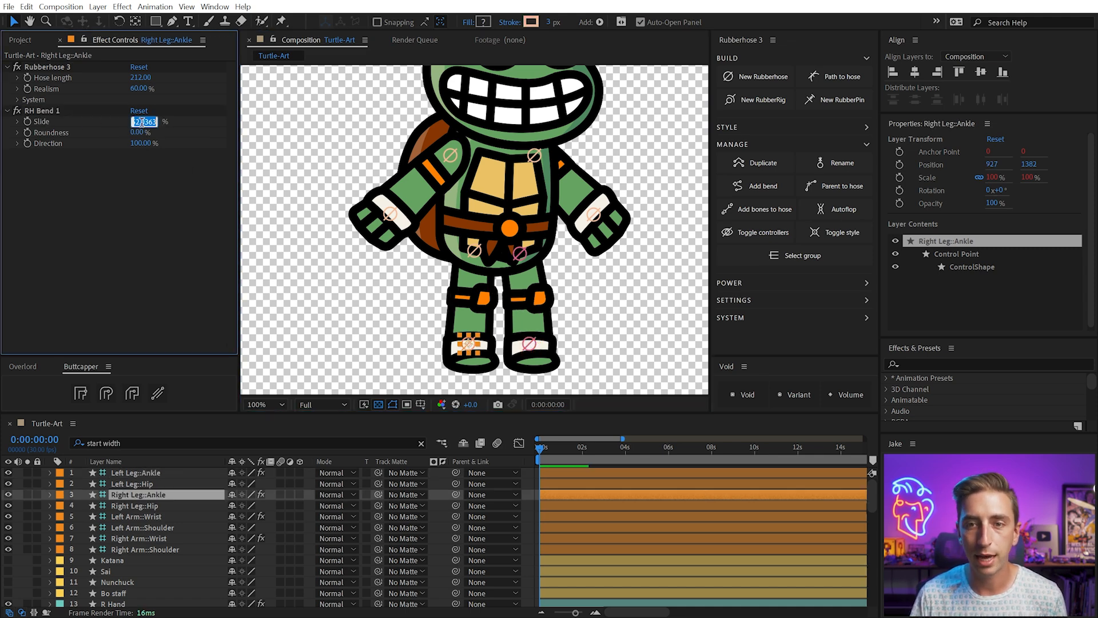
{"action": "type", "text": "50"}
{"action": "key", "text": "Return"}
{"action": "left_click", "coordinate": [531, 346], "text": "shift"}
{"action": "left_click_drag", "start_coordinate": [531, 345], "coordinate": [544, 335]}
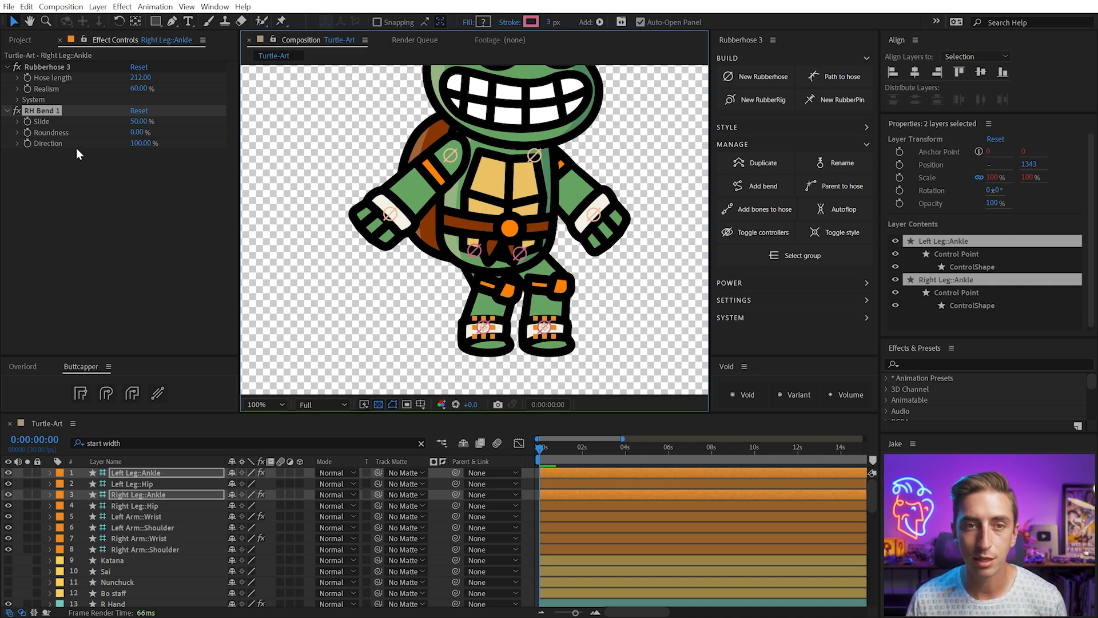
- Set the right ankle's RH Bend Roundness to 1%, test the knee bend, and undo the test move
{"action": "left_click", "coordinate": [133, 133]}
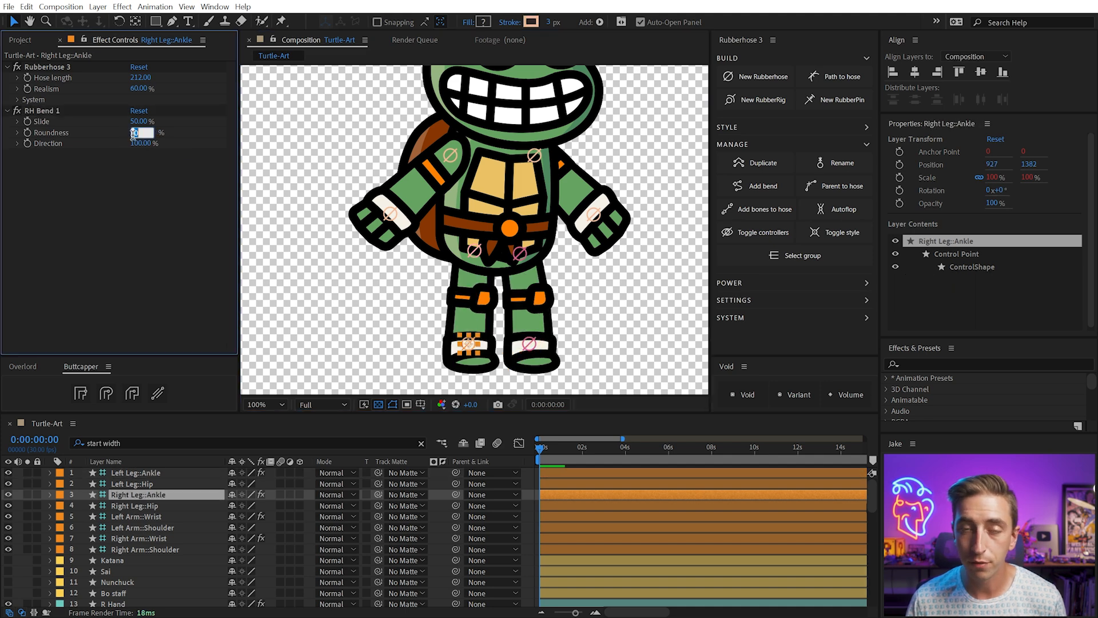
{"action": "type", "text": "1"}
{"action": "key", "text": "Return"}
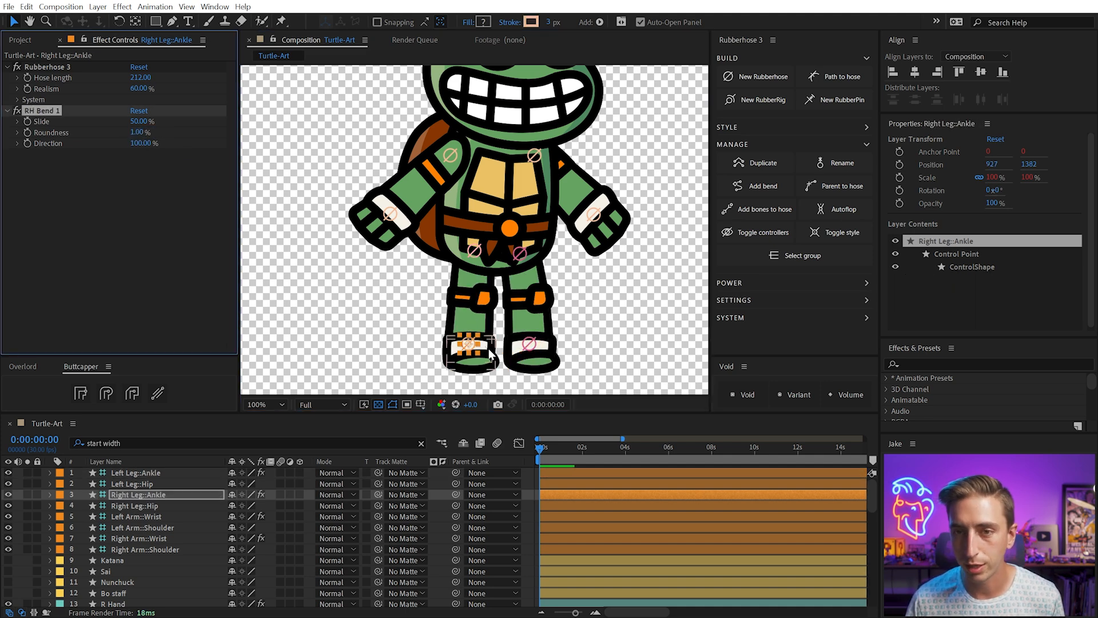
{"action": "left_click_drag", "start_coordinate": [467, 343], "coordinate": [439, 314]}
{"action": "key", "text": "ctrl+z"}
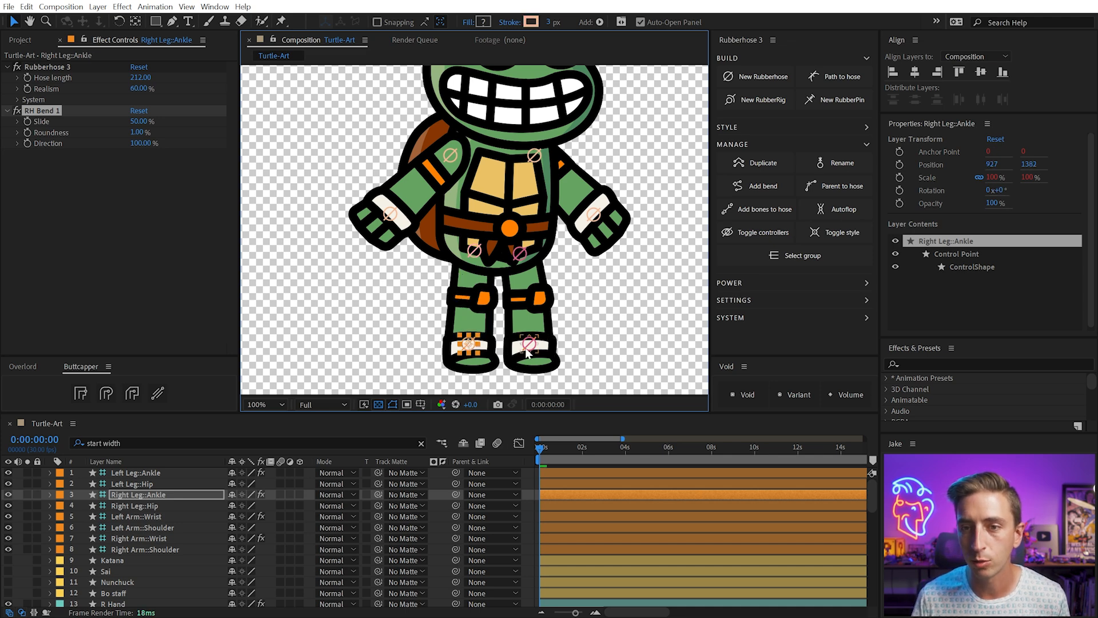
- Set the left ankle's RH Bend Roundness to 1% and test the left leg's bend
{"action": "left_click", "coordinate": [526, 346]}
{"action": "left_click", "coordinate": [137, 132]}
{"action": "type", "text": "1"}
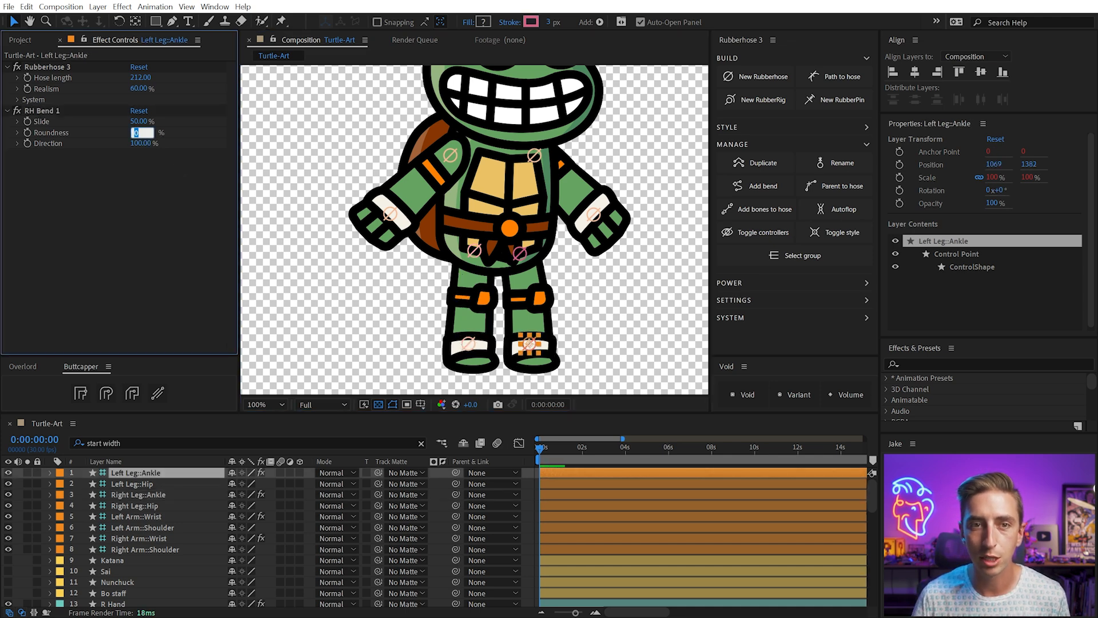
{"action": "type", "text": "00"}
{"action": "key", "text": "Return"}
{"action": "left_click", "coordinate": [615, 330]}
{"action": "mouse_move", "coordinate": [525, 348]}
{"action": "left_mouse_down"}
{"action": "mouse_move", "coordinate": [538, 326]}
{"action": "mouse_move", "coordinate": [522, 343]}
{"action": "left_mouse_up"}
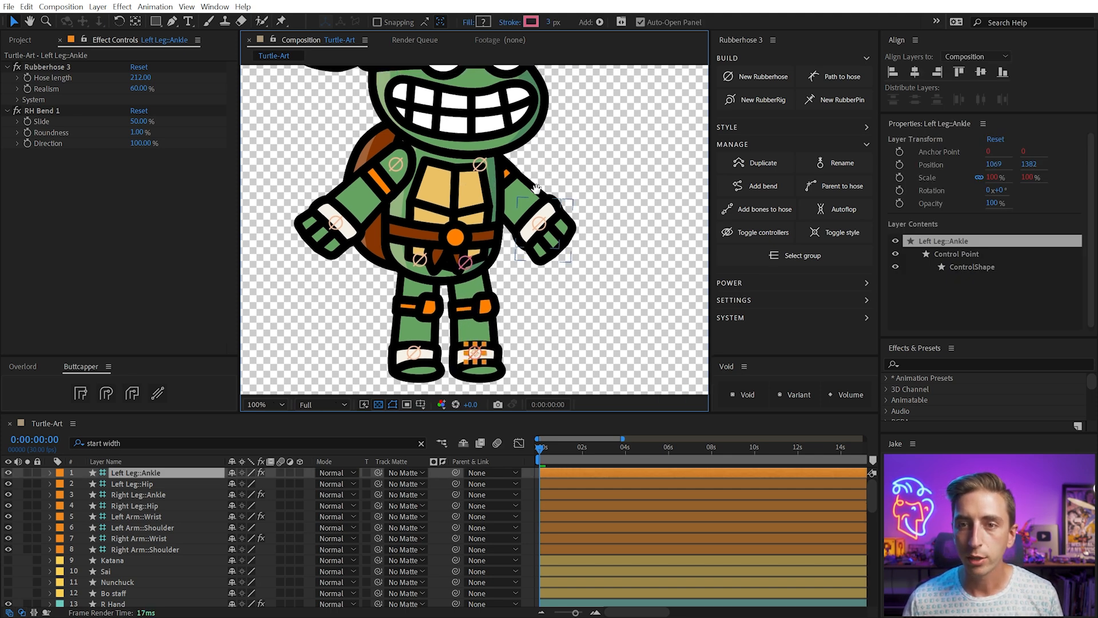
- Parent both shoulder controllers and both hip controllers to the Torso layer
{"action": "scroll", "coordinate": [536, 188], "scroll_direction": "down", "scroll_amount": 2}
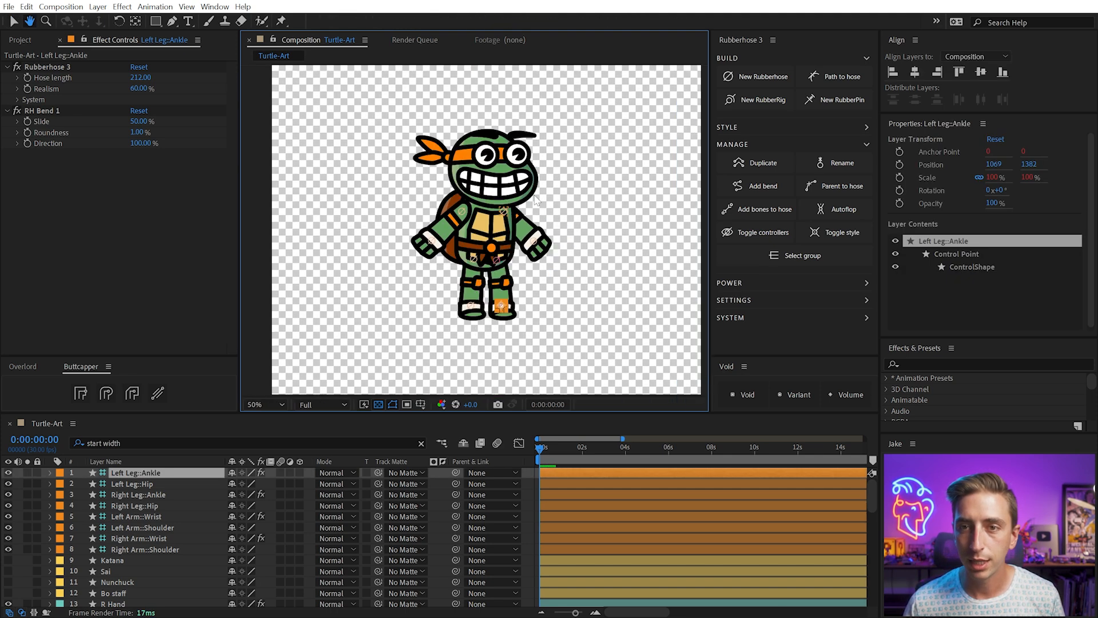
{"action": "scroll", "coordinate": [477, 229], "scroll_direction": "up", "scroll_amount": 2}
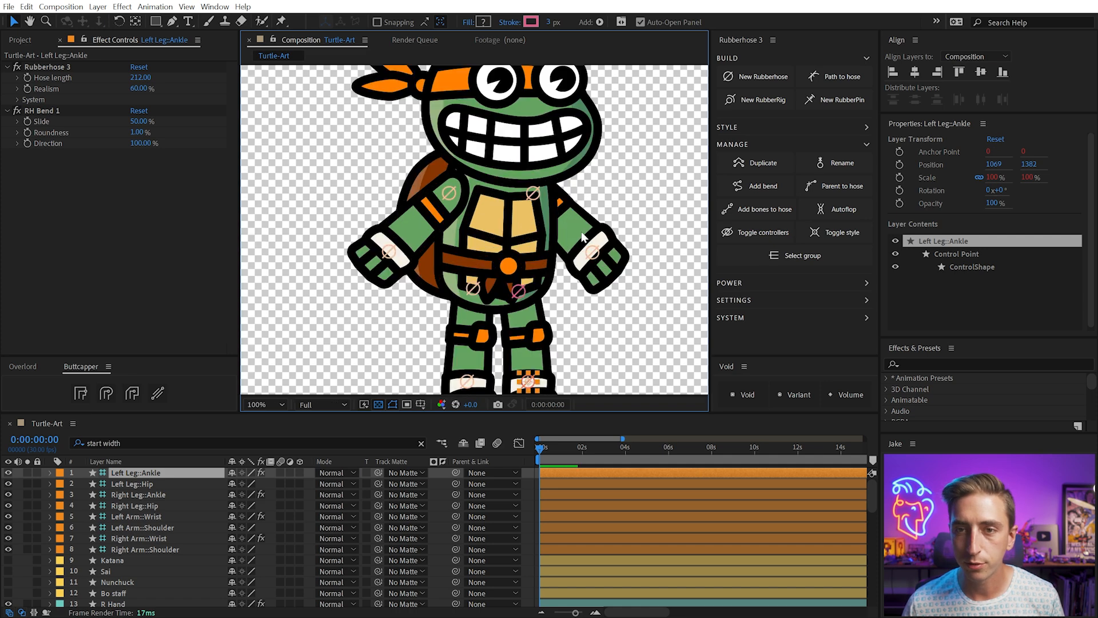
{"action": "left_click", "coordinate": [533, 193]}
{"action": "left_click", "coordinate": [450, 192], "text": "shift"}
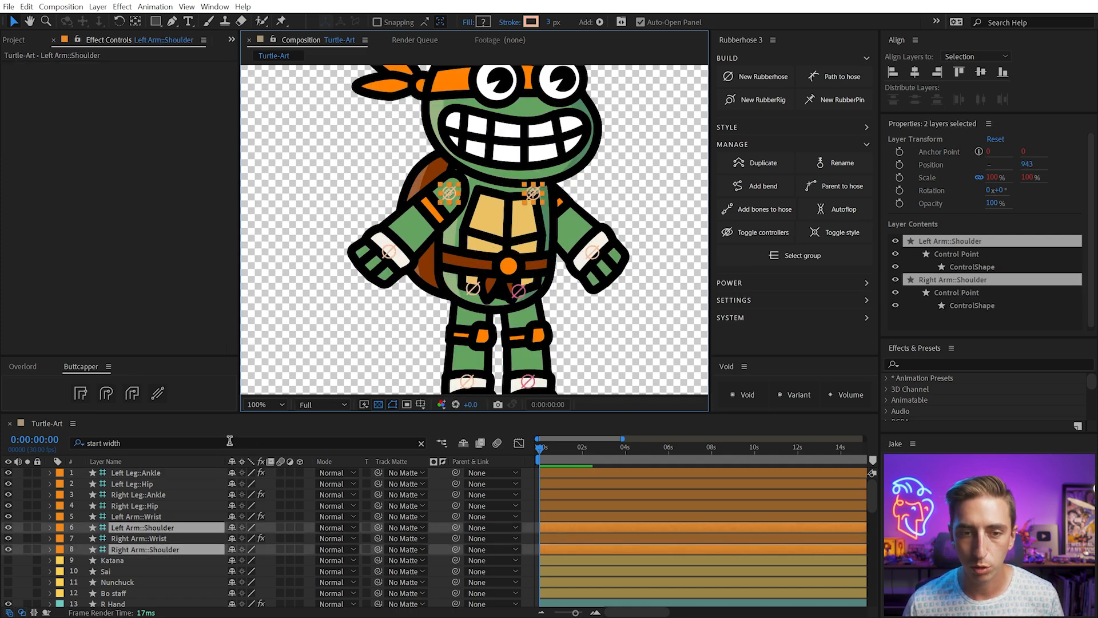
{"action": "left_click", "coordinate": [152, 505], "text": "ctrl"}
{"action": "left_click", "coordinate": [143, 484], "text": "ctrl"}
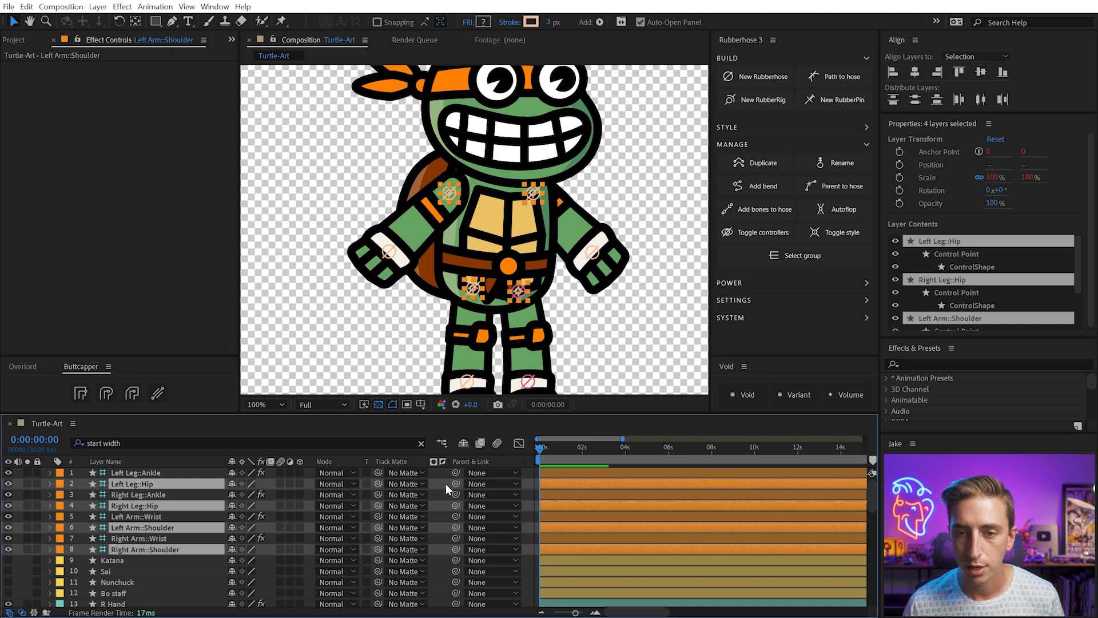
{"action": "left_click_drag", "start_coordinate": [456, 485], "coordinate": [120, 558]}
- Test the limb parenting by moving the torso sideways, and undo the move
{"action": "left_click", "coordinate": [641, 170]}
{"action": "mouse_move", "coordinate": [491, 214]}
{"action": "left_mouse_down"}
{"action": "mouse_move", "coordinate": [504, 227]}
{"action": "mouse_move", "coordinate": [511, 215]}
{"action": "left_mouse_up"}
{"action": "key", "text": "ctrl+z"}
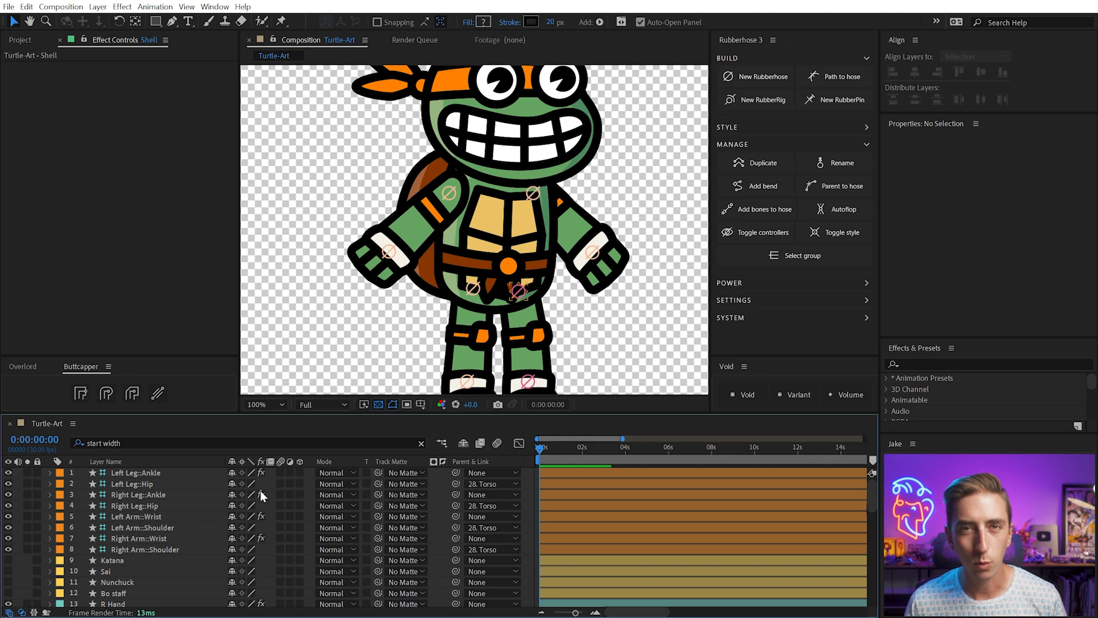
- Clear the layer search filter and select the Shell layer at the end of the layer stack
{"action": "scroll", "coordinate": [156, 498], "scroll_direction": "down", "scroll_amount": 10}
{"action": "scroll", "coordinate": [164, 494], "scroll_direction": "up", "scroll_amount": 10}
{"action": "scroll", "coordinate": [164, 492], "scroll_direction": "down", "scroll_amount": 12}
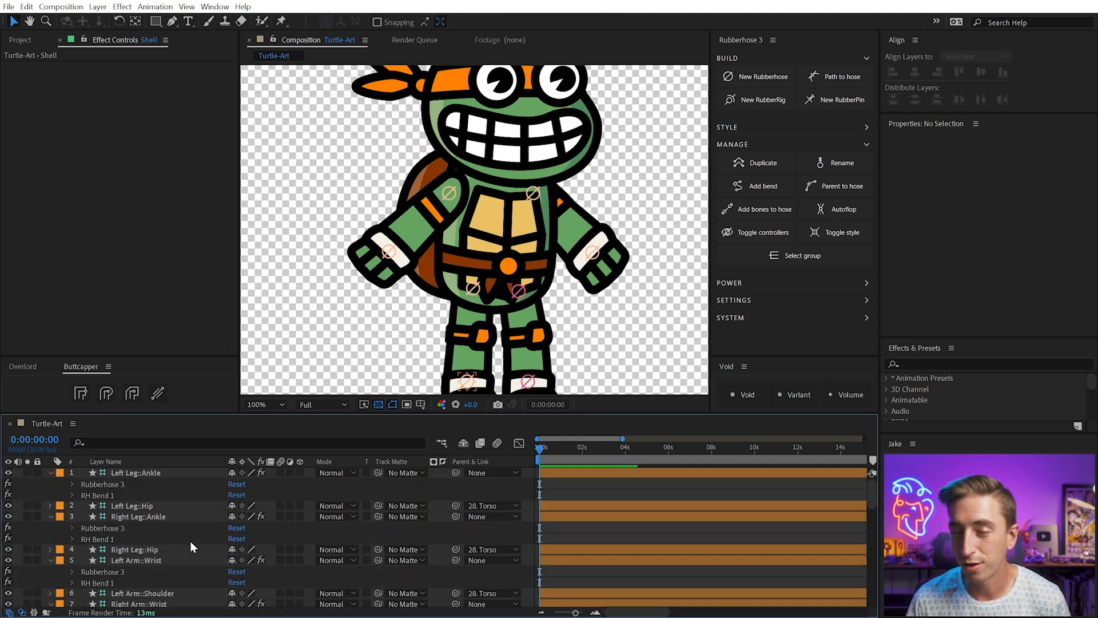
{"action": "scroll", "coordinate": [211, 530], "scroll_direction": "down", "scroll_amount": 15}
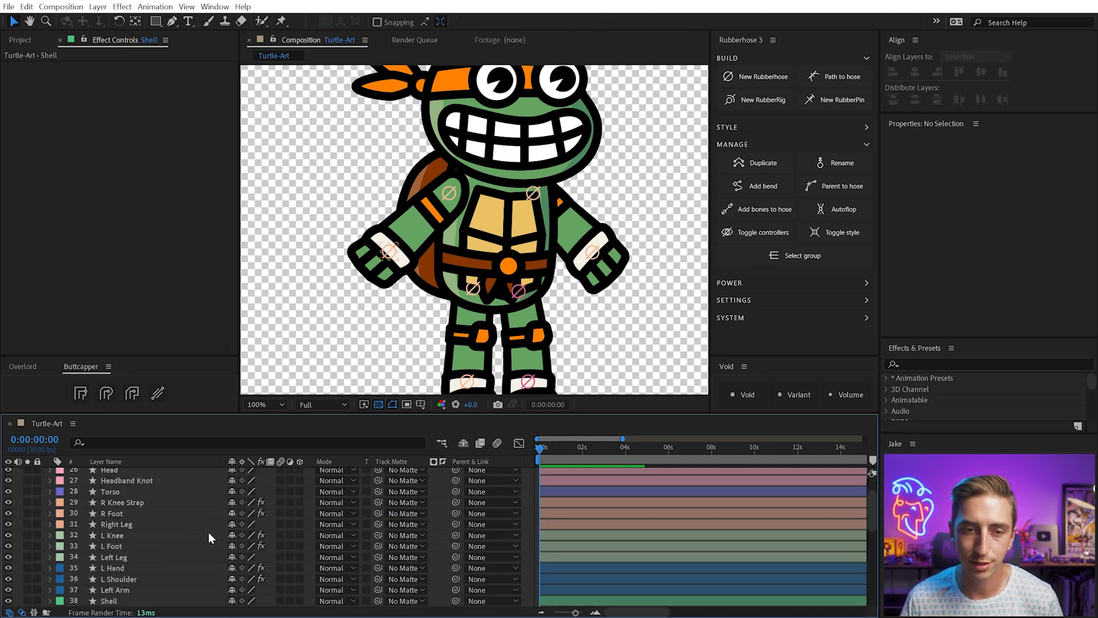
{"action": "left_click", "coordinate": [109, 600]}
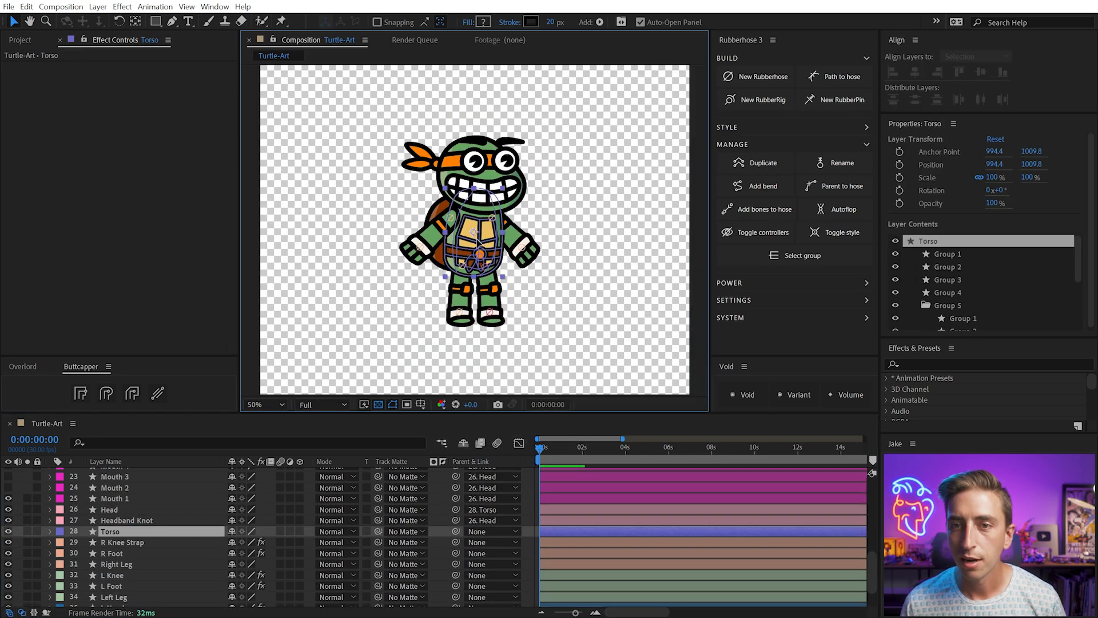
- Test moving the torso and rotating the head about its current anchor point, undoing both changes
{"action": "left_click_drag", "start_coordinate": [493, 232], "coordinate": [482, 247]}
{"action": "key", "text": "ctrl+z"}
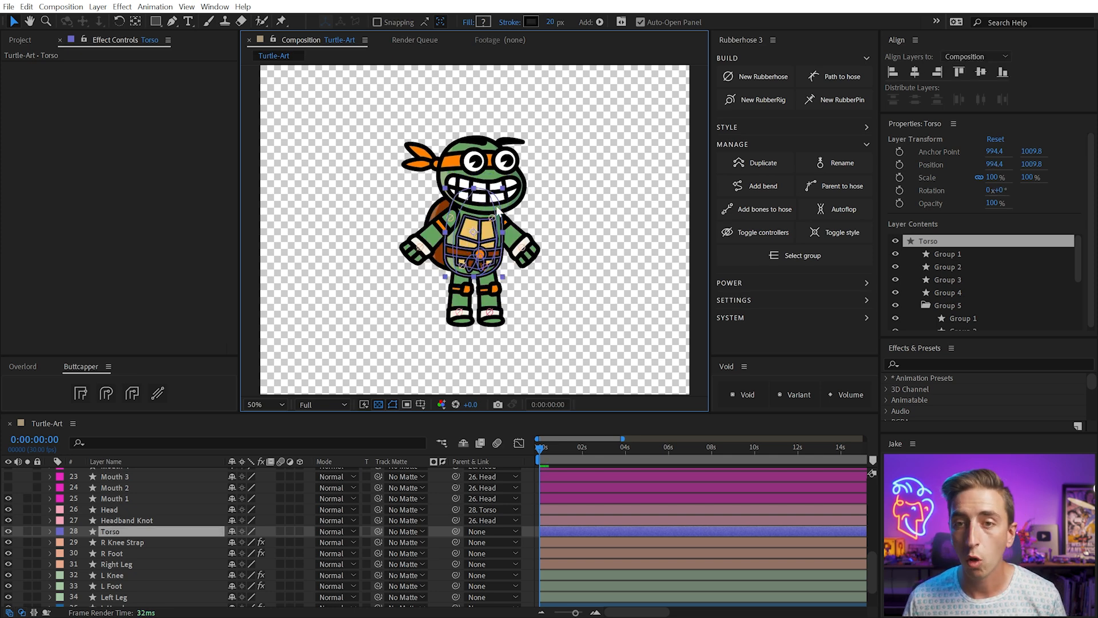
{"action": "left_click", "coordinate": [521, 198]}
{"action": "key", "text": "w"}
{"action": "left_click_drag", "start_coordinate": [523, 202], "coordinate": [480, 195]}
{"action": "key", "text": "ctrl+z"}
- Move the Head's anchor point down to the neck at 1010.7, 879, test the rotation, and undo the test
{"action": "key", "text": "y"}
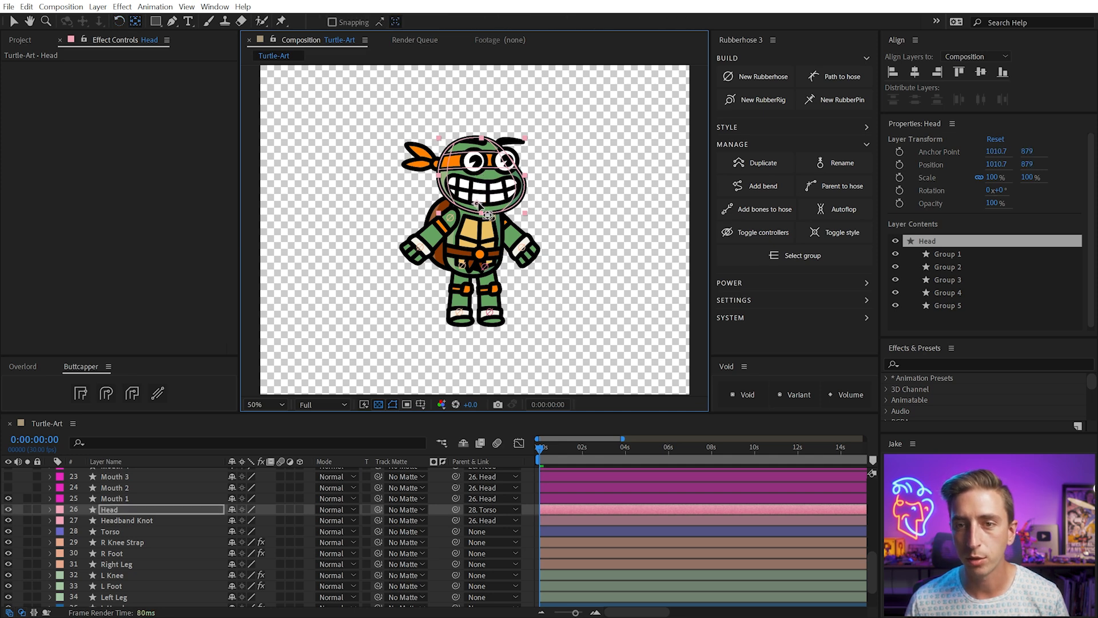
{"action": "key", "text": "w"}
{"action": "left_click_drag", "start_coordinate": [520, 209], "coordinate": [517, 205]}
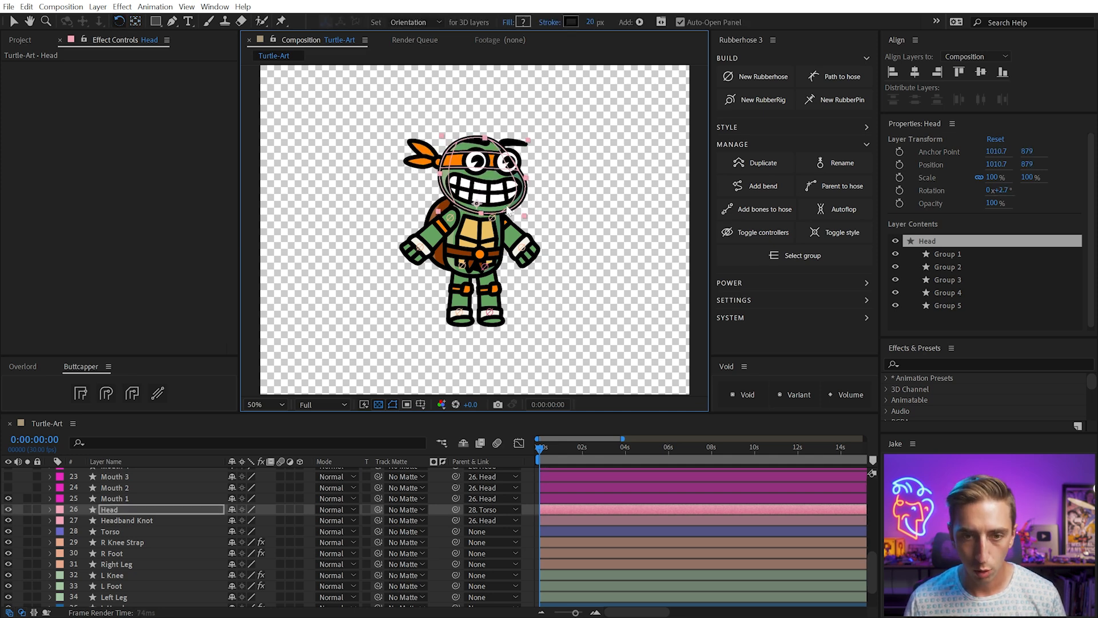
{"action": "key", "text": "ctrl+z"}
{"action": "key", "text": "v"}
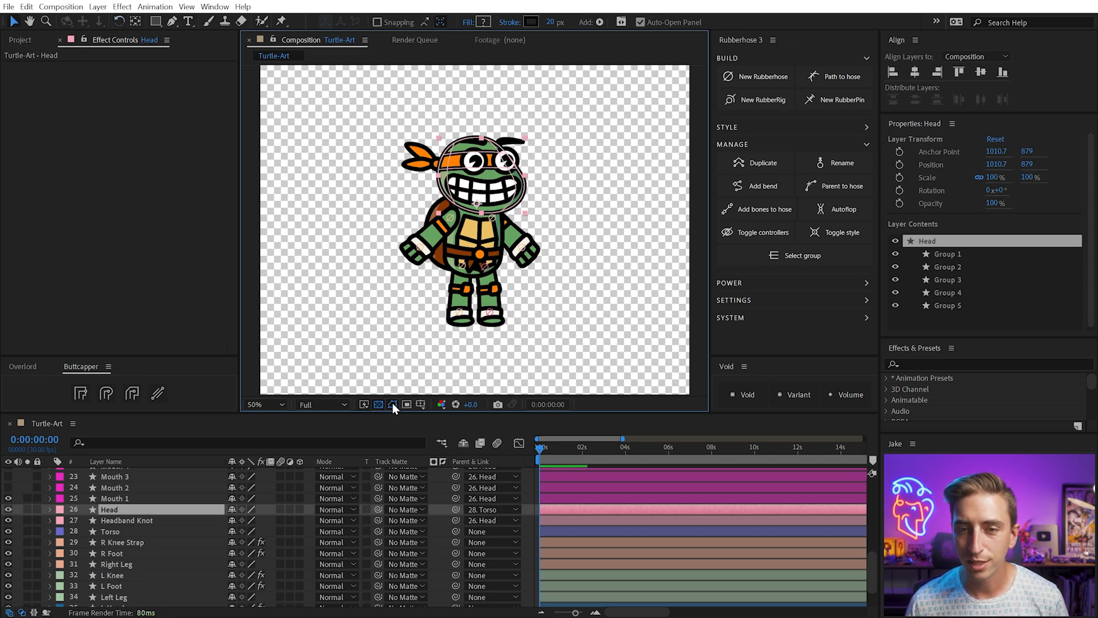
- Hide the mask and shape path outlines, test the head rotation about the neck, and undo the rotation
{"action": "left_click", "coordinate": [393, 404]}
{"action": "key", "text": "w"}
{"action": "mouse_move", "coordinate": [520, 180]}
{"action": "left_mouse_down"}
{"action": "mouse_move", "coordinate": [529, 197]}
{"action": "mouse_move", "coordinate": [515, 195]}
{"action": "left_mouse_up"}
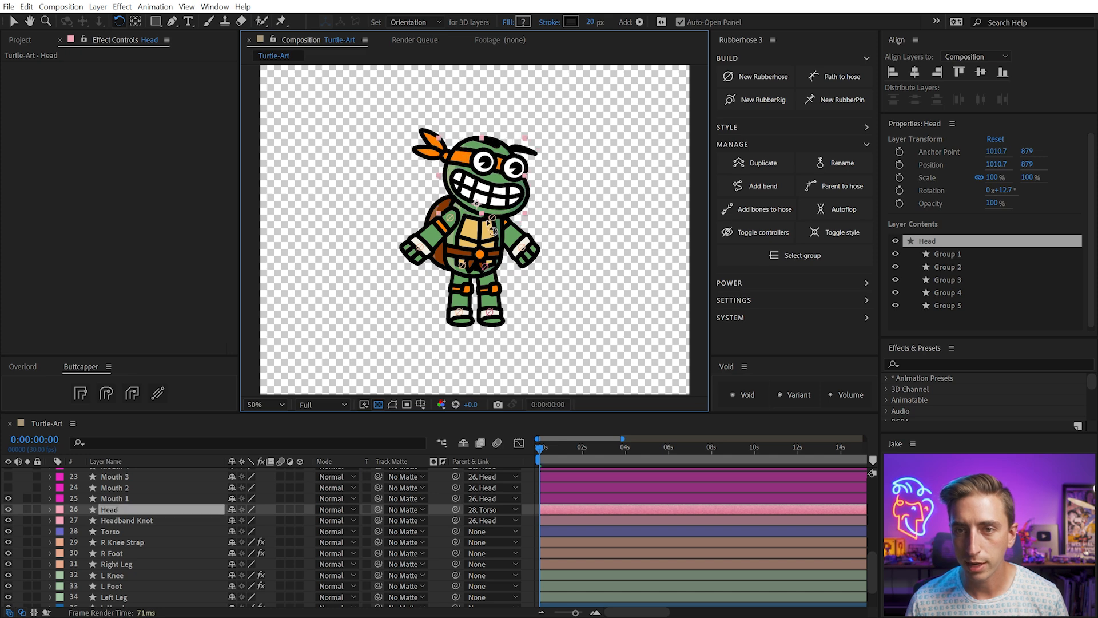
{"action": "key", "text": "ctrl+z"}
- Move the Torso's anchor point down to the hips at about 994.4, 1171.8 and test its rotation
{"action": "left_click", "coordinate": [486, 234]}
{"action": "key", "text": "v"}
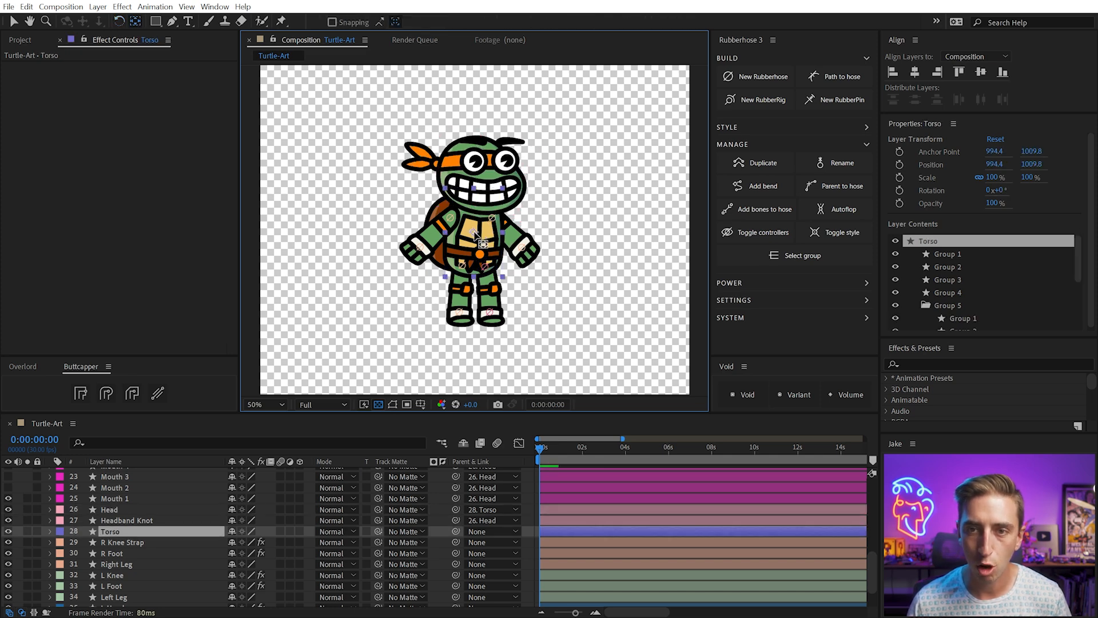
{"action": "left_click_drag", "start_coordinate": [475, 233], "coordinate": [474, 268]}
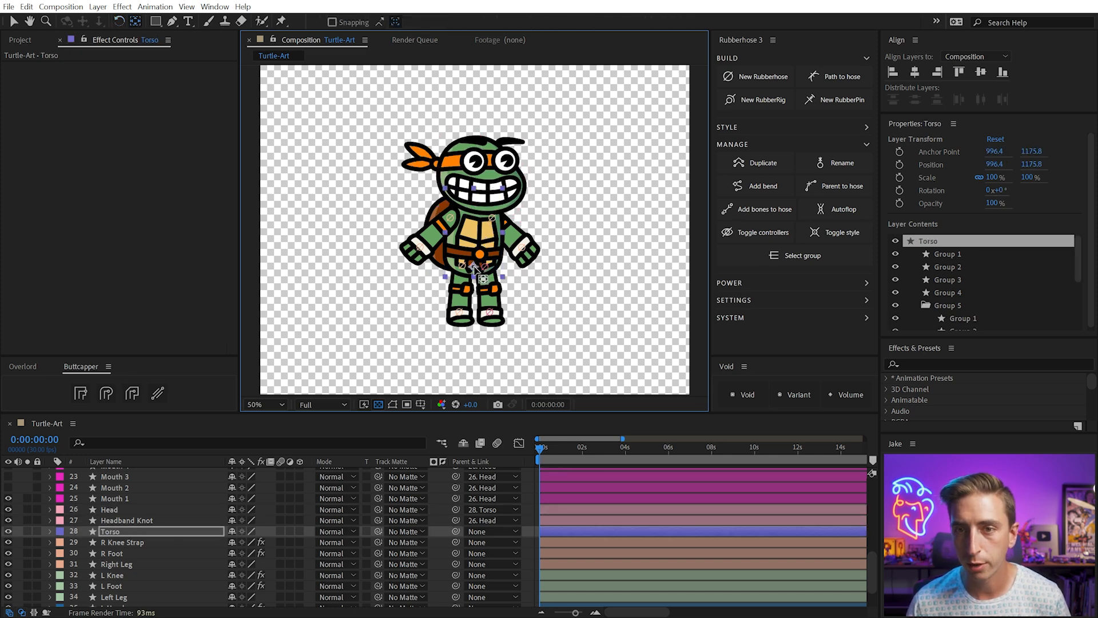
{"action": "key", "text": "w"}
{"action": "mouse_move", "coordinate": [503, 231]}
{"action": "left_mouse_down"}
{"action": "mouse_move", "coordinate": [495, 226]}
{"action": "mouse_move", "coordinate": [503, 232]}
{"action": "left_mouse_up"}
- Move the Headband Knot's anchor point to the knot beside the head at 822.8, 692 and test its rotation
{"action": "left_click", "coordinate": [421, 161]}
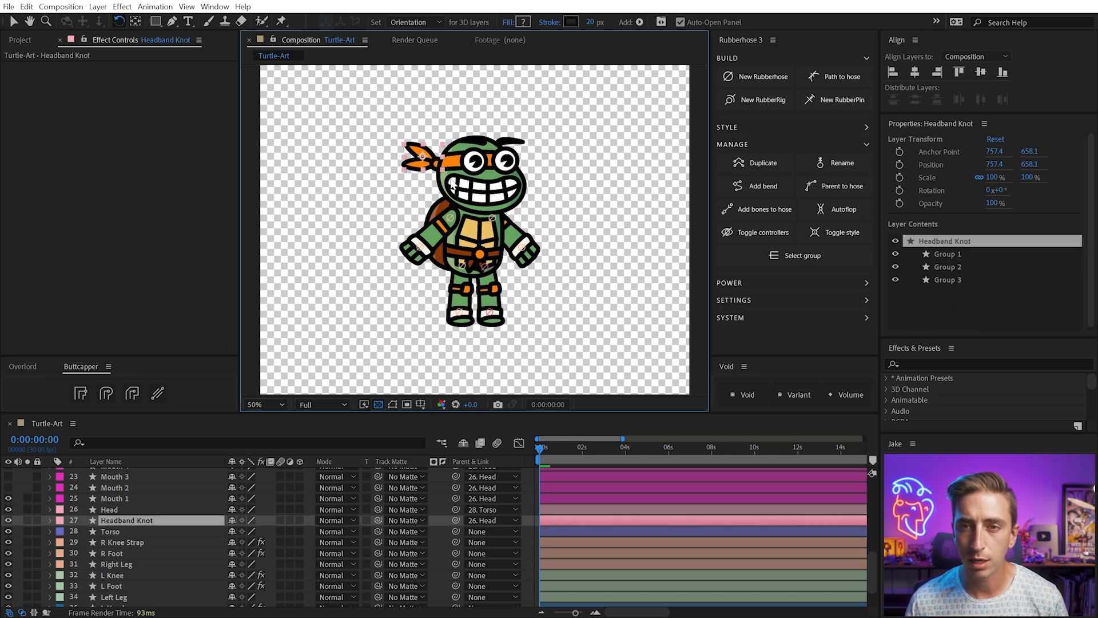
{"action": "key", "text": "period"}
{"action": "key", "text": "space"}
{"action": "left_click_drag", "start_coordinate": [401, 130], "coordinate": [484, 245]}
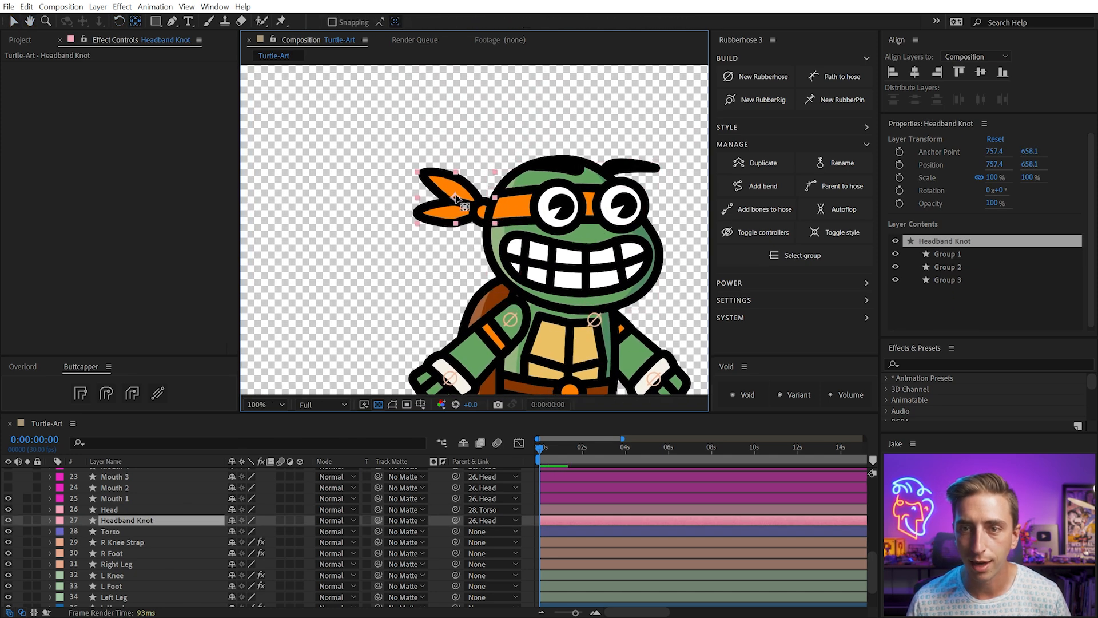
{"action": "left_click_drag", "start_coordinate": [484, 212], "coordinate": [485, 209]}
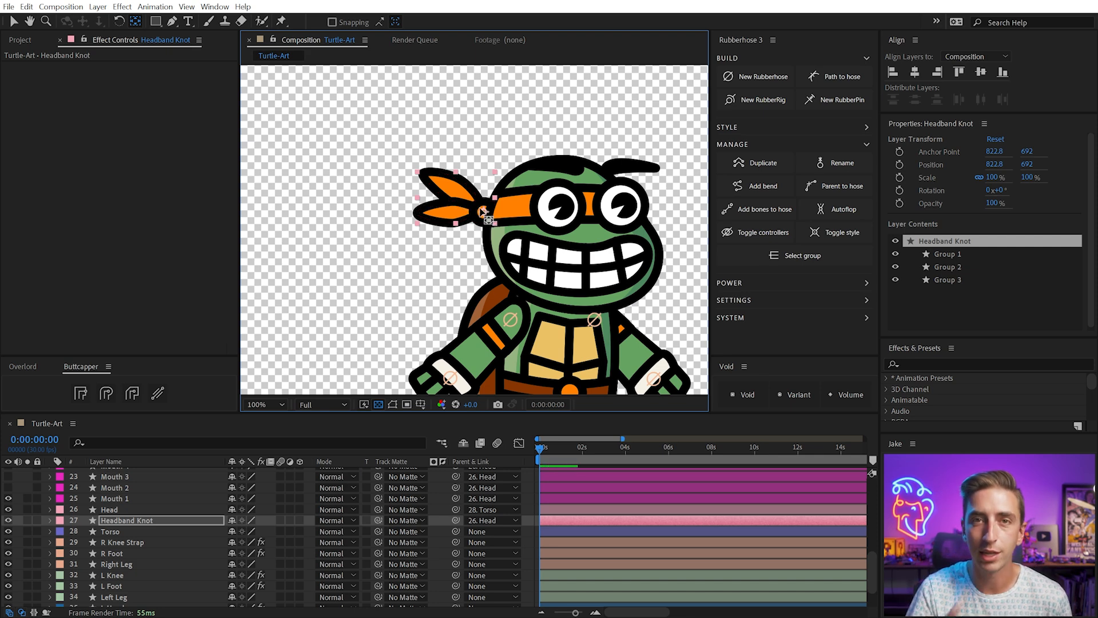
{"action": "key", "text": "w"}
{"action": "mouse_move", "coordinate": [461, 201]}
{"action": "left_mouse_down"}
{"action": "mouse_move", "coordinate": [453, 213]}
{"action": "mouse_move", "coordinate": [455, 198]}
{"action": "left_mouse_up"}
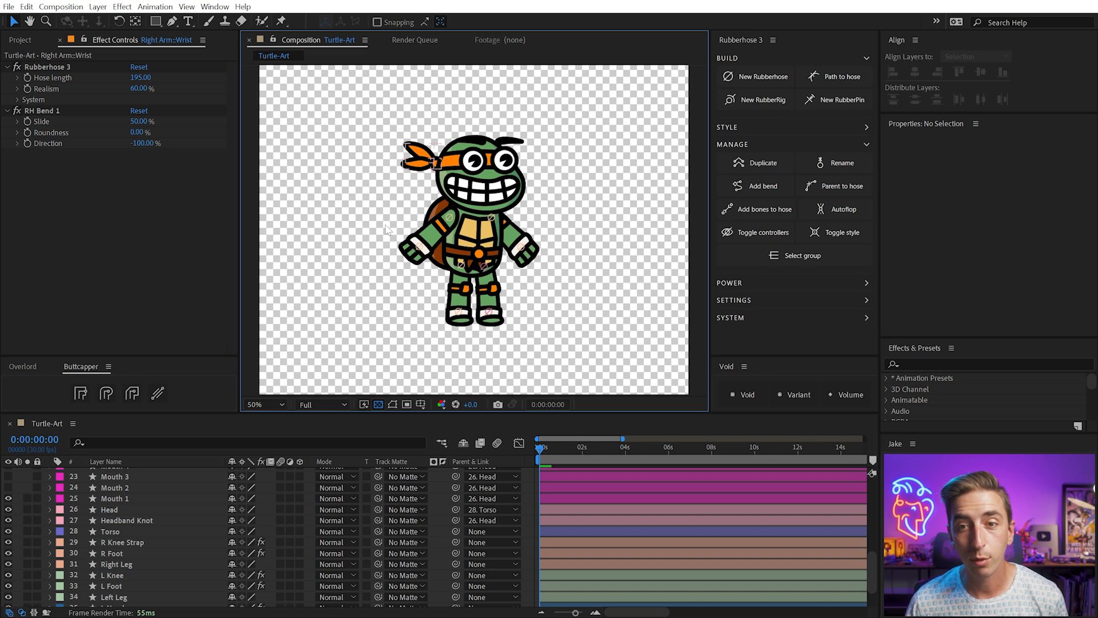
- Test the rig by moving the torso and the left ankle controller, undoing each change
{"action": "left_click_drag", "start_coordinate": [477, 229], "coordinate": [527, 229]}
{"action": "key", "text": "ctrl+z"}
{"action": "key", "text": "ctrl+z"}
{"action": "mouse_move", "coordinate": [488, 311]}
{"action": "left_mouse_down"}
{"action": "mouse_move", "coordinate": [495, 276]}
{"action": "mouse_move", "coordinate": [497, 298]}
{"action": "left_mouse_up"}
{"action": "key", "text": "ctrl+z"}
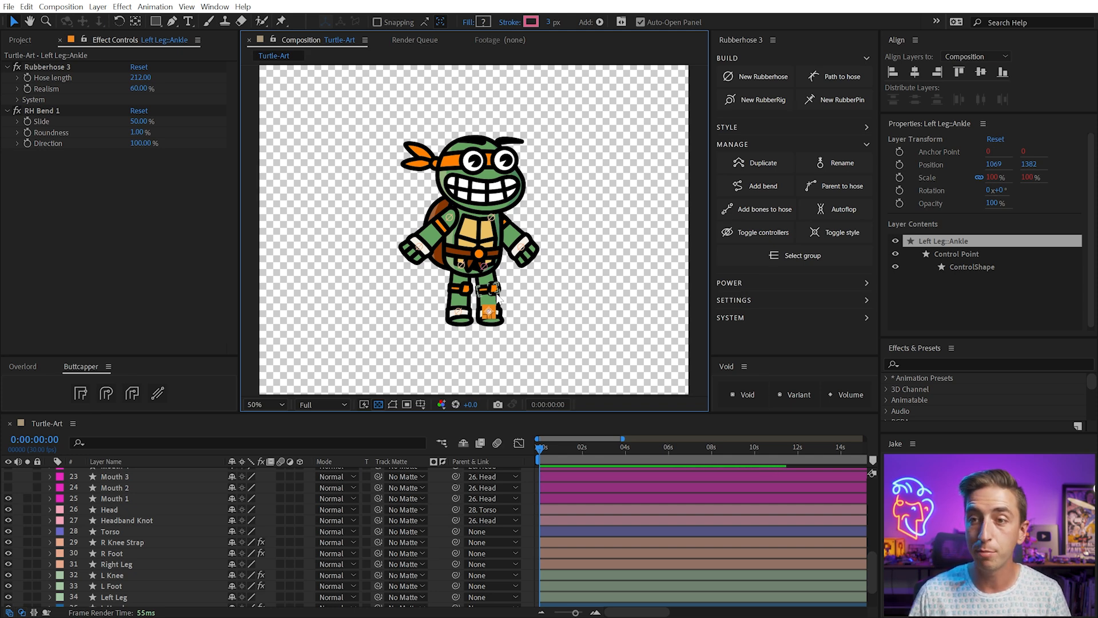
- Collapse Rubberhose's Build and Manage tool groups, expand Power, and clear the layer selection
{"action": "left_click", "coordinate": [735, 145]}
{"action": "left_click", "coordinate": [729, 58]}
{"action": "left_click", "coordinate": [730, 109]}
{"action": "left_click", "coordinate": [478, 107]}
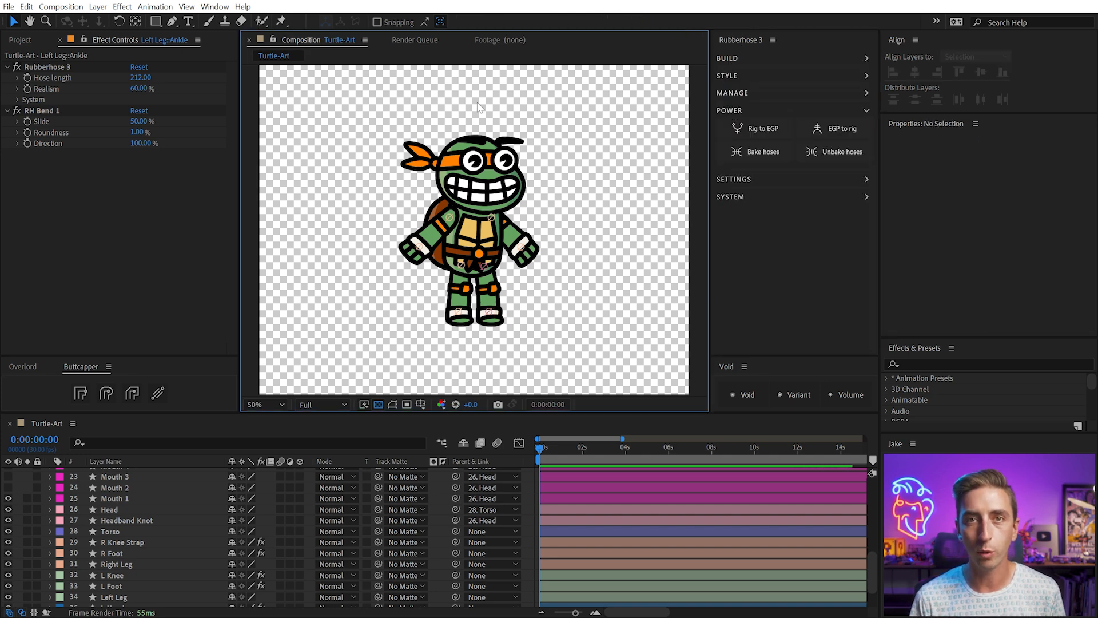
{"action": "left_click", "coordinate": [423, 154]}
{"action": "left_click", "coordinate": [345, 178]}
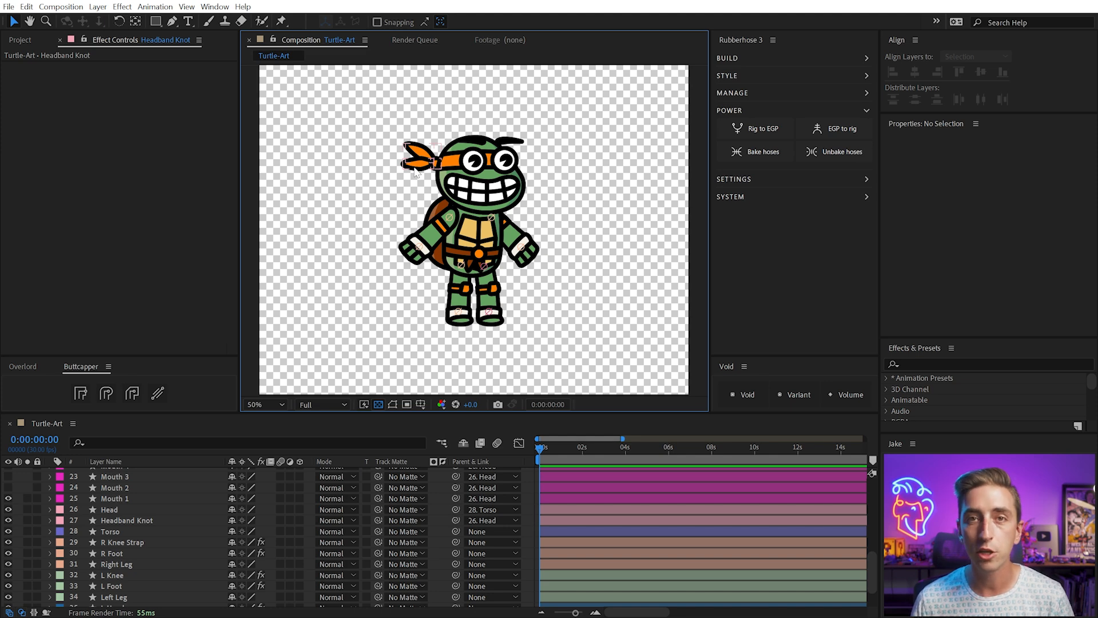
- Apply the Color Control expression effect to the Torso layer
{"action": "left_click", "coordinate": [486, 232]}
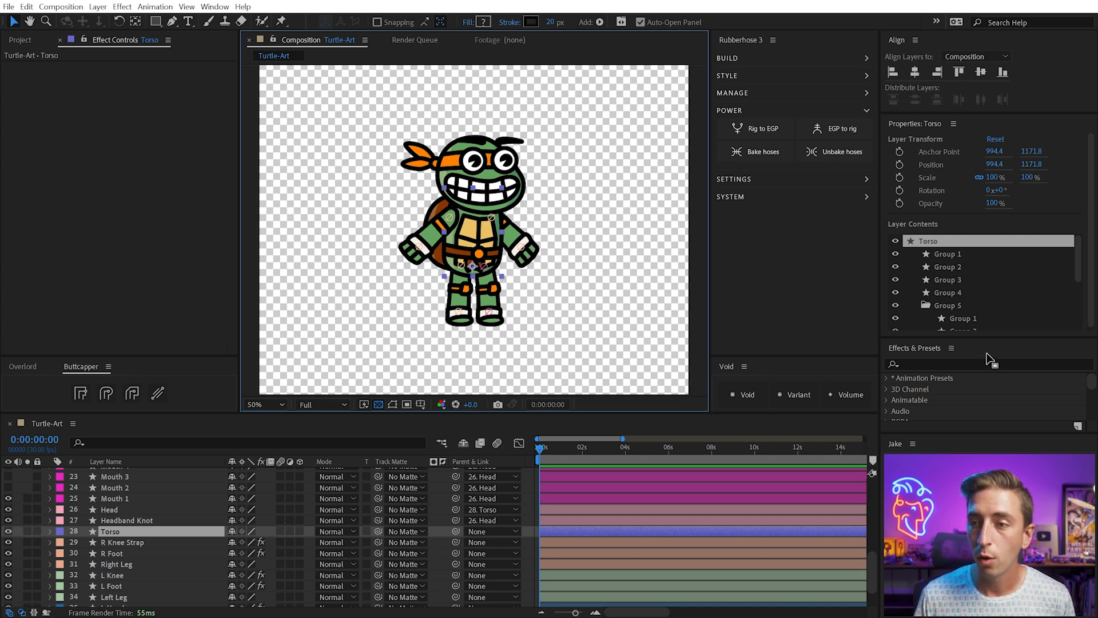
{"action": "left_click", "coordinate": [122, 6]}
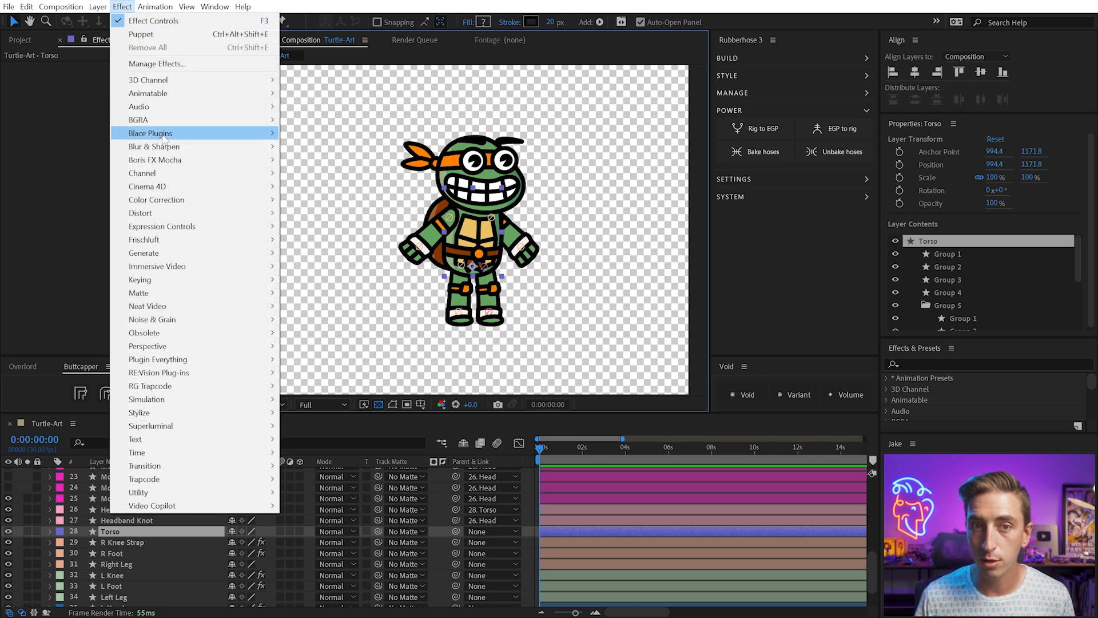
{"action": "mouse_move", "coordinate": [195, 226]}
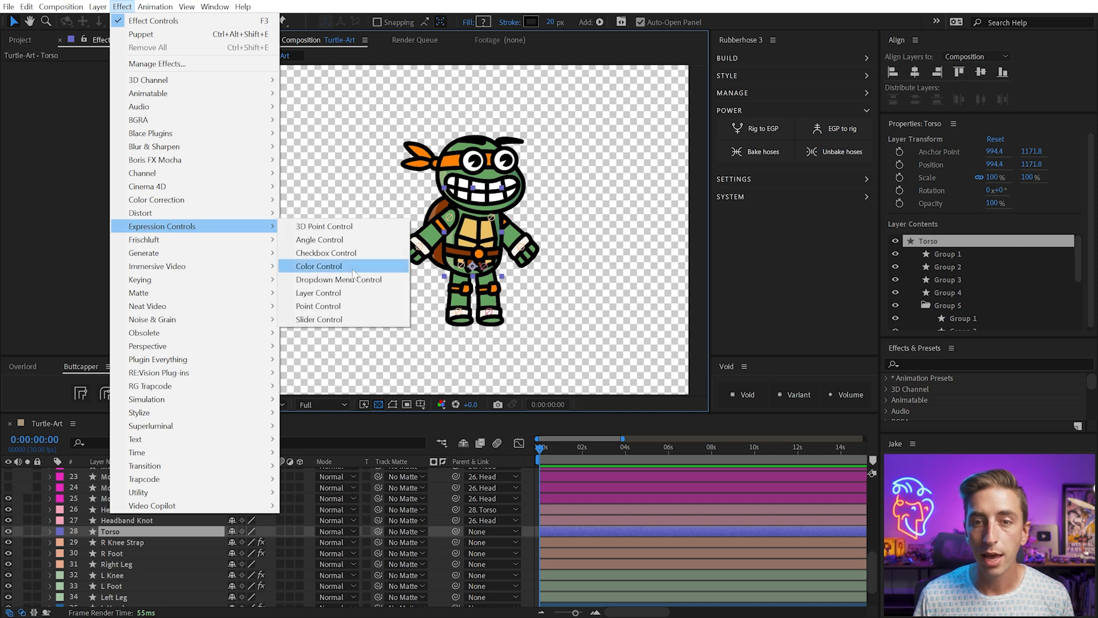
{"action": "left_click", "coordinate": [353, 271]}
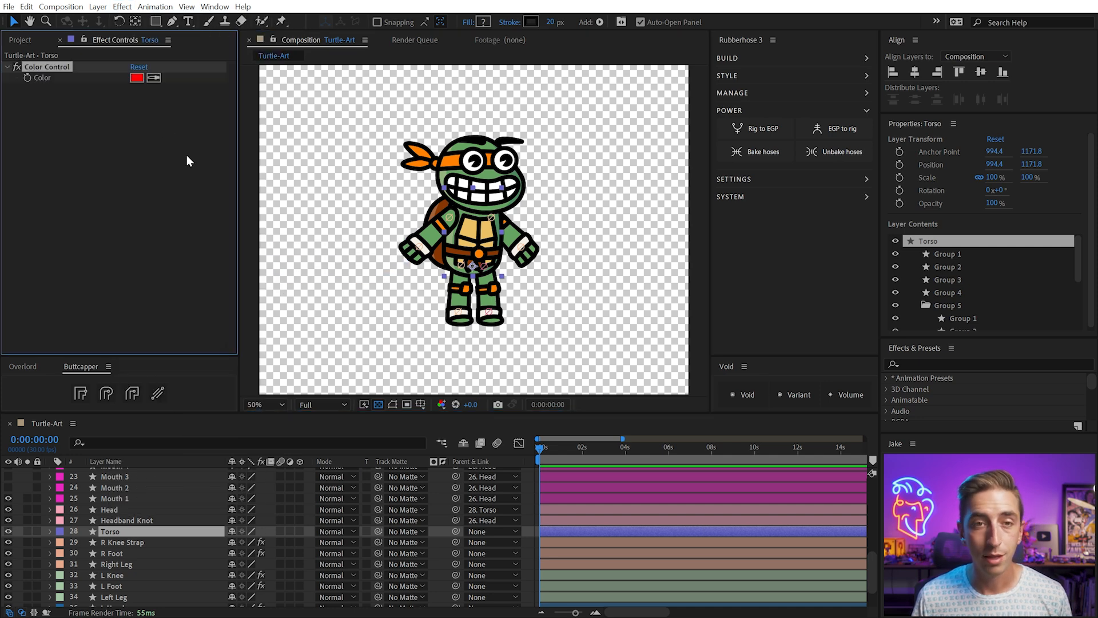
- Try a cyan color in the Torso's Color Control
{"action": "left_click", "coordinate": [133, 77]}
{"action": "left_click_drag", "start_coordinate": [206, 307], "coordinate": [280, 264]}
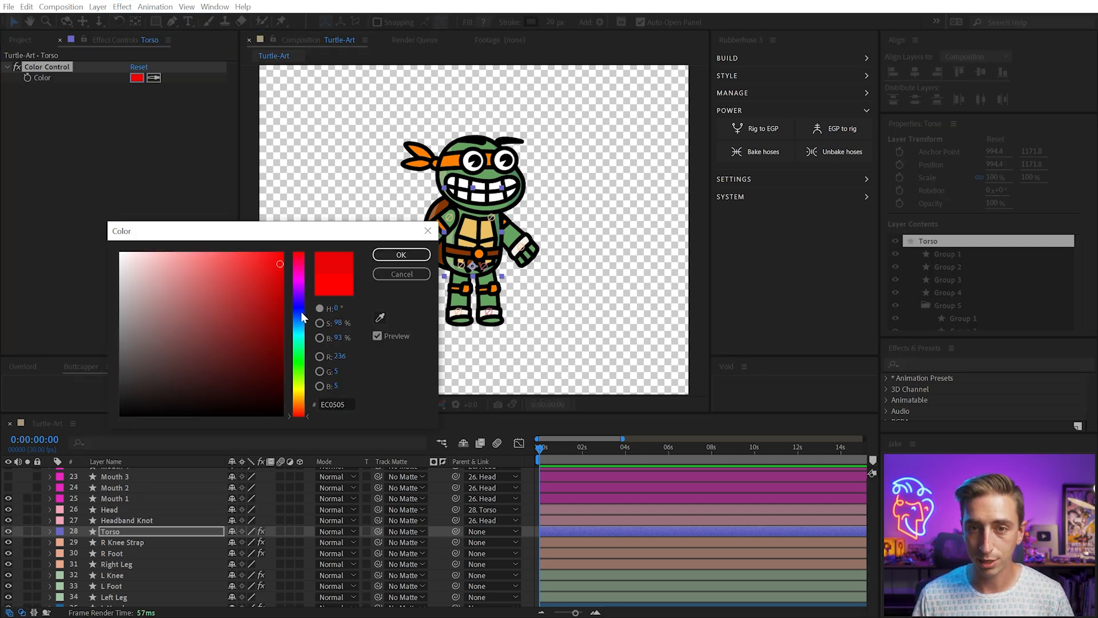
{"action": "left_click_drag", "start_coordinate": [301, 314], "coordinate": [301, 333]}
{"action": "left_click", "coordinate": [400, 255]}
- Sample the headband's orange into the Torso's Color Control and rename the effect Color
{"action": "left_click", "coordinate": [154, 78]}
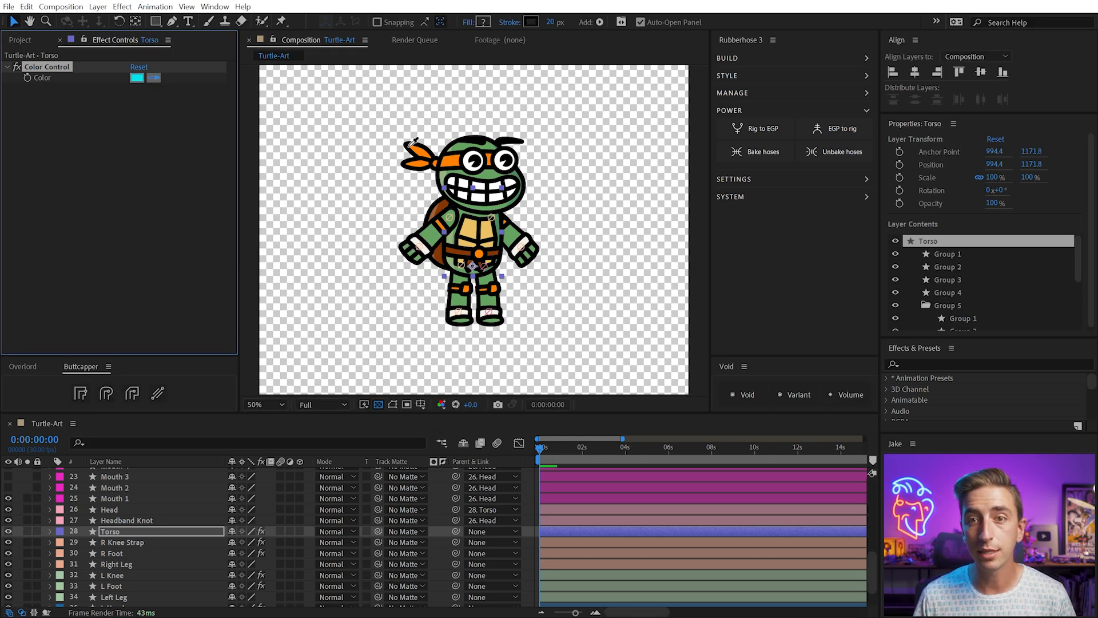
{"action": "left_click", "coordinate": [422, 156]}
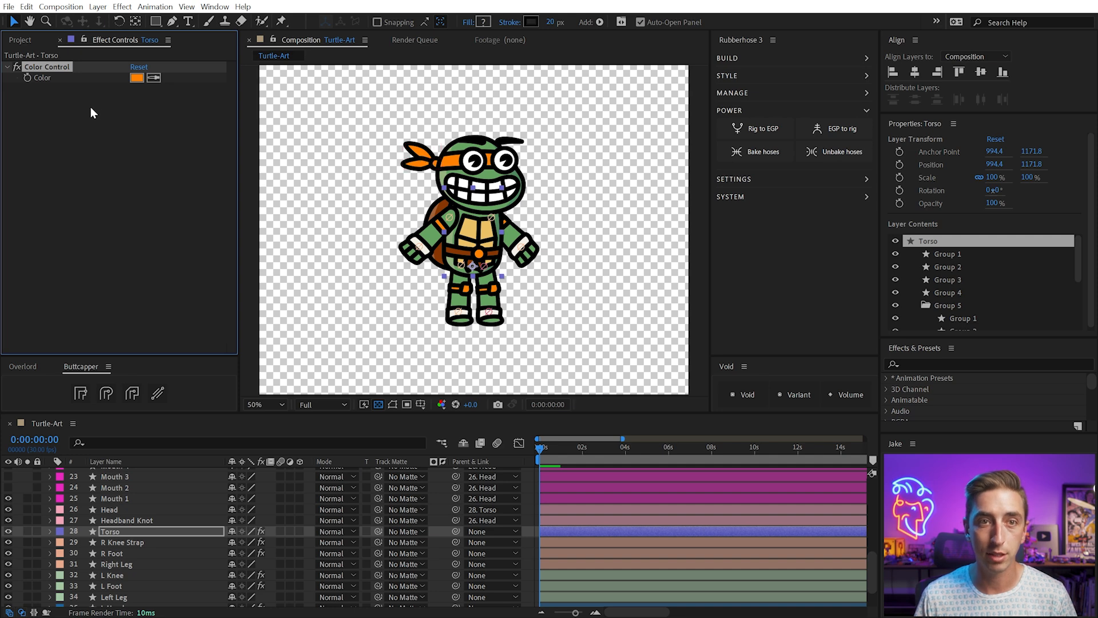
{"action": "key", "text": "Return"}
{"action": "double_click", "coordinate": [57, 65]}
{"action": "key", "text": "BackSpace"}
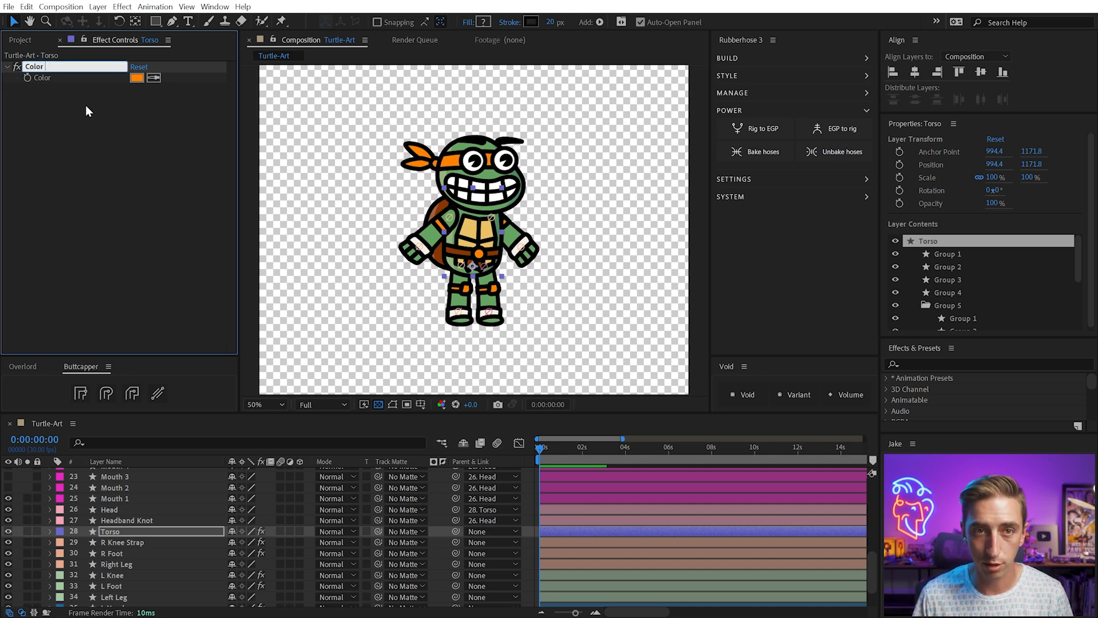
{"action": "key", "text": "Return"}
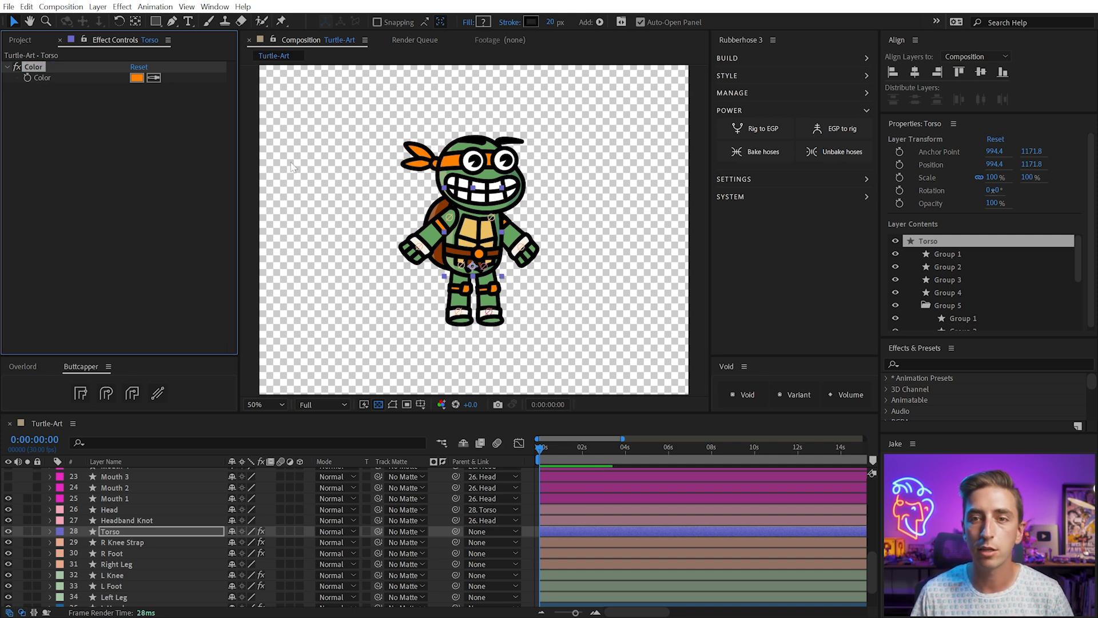
- Filter the timeline by "color" and locate the orange fill color in Group 2 of the L Knee layer
{"action": "left_click", "coordinate": [282, 137]}
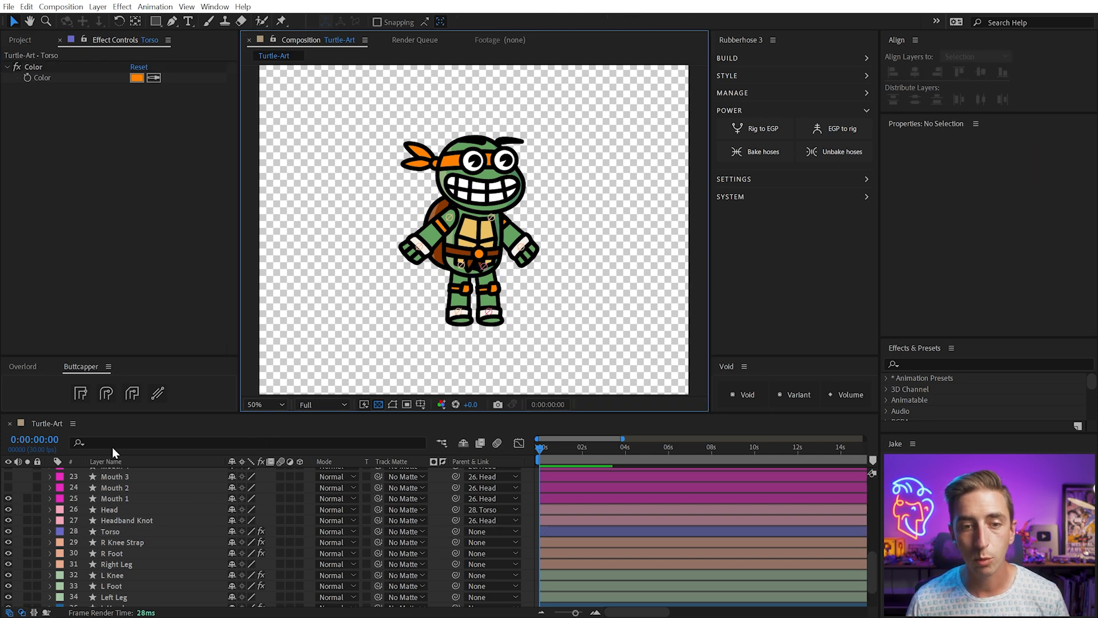
{"action": "key", "text": "ctrl+f"}
{"action": "type", "text": "color"}
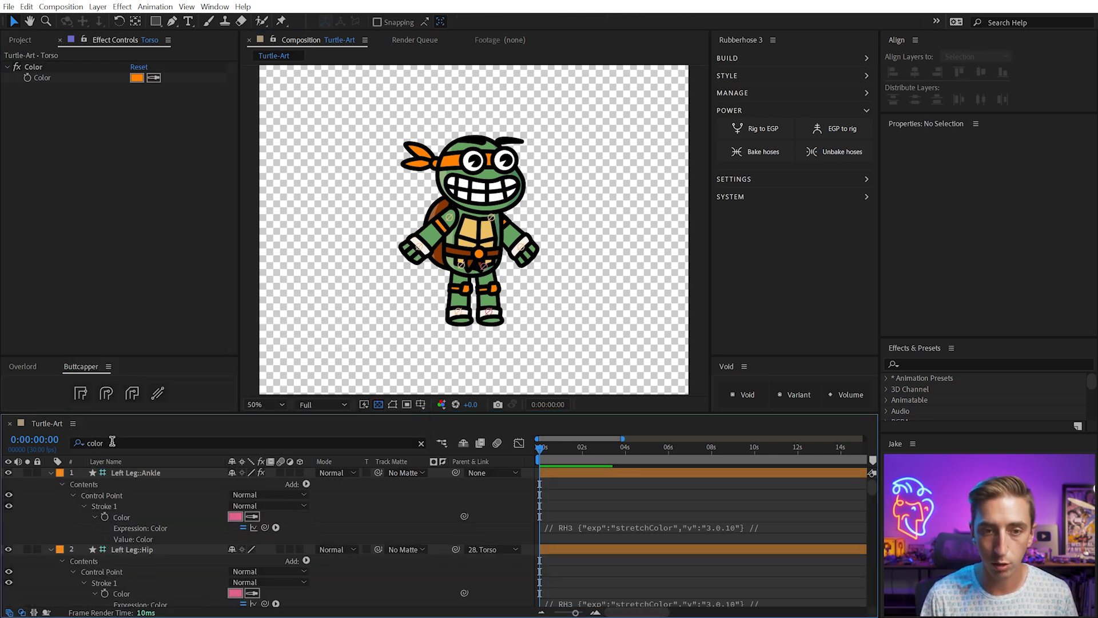
{"action": "scroll", "coordinate": [181, 543], "scroll_direction": "down", "scroll_amount": 2}
{"action": "scroll", "coordinate": [182, 542], "scroll_direction": "down", "scroll_amount": 1}
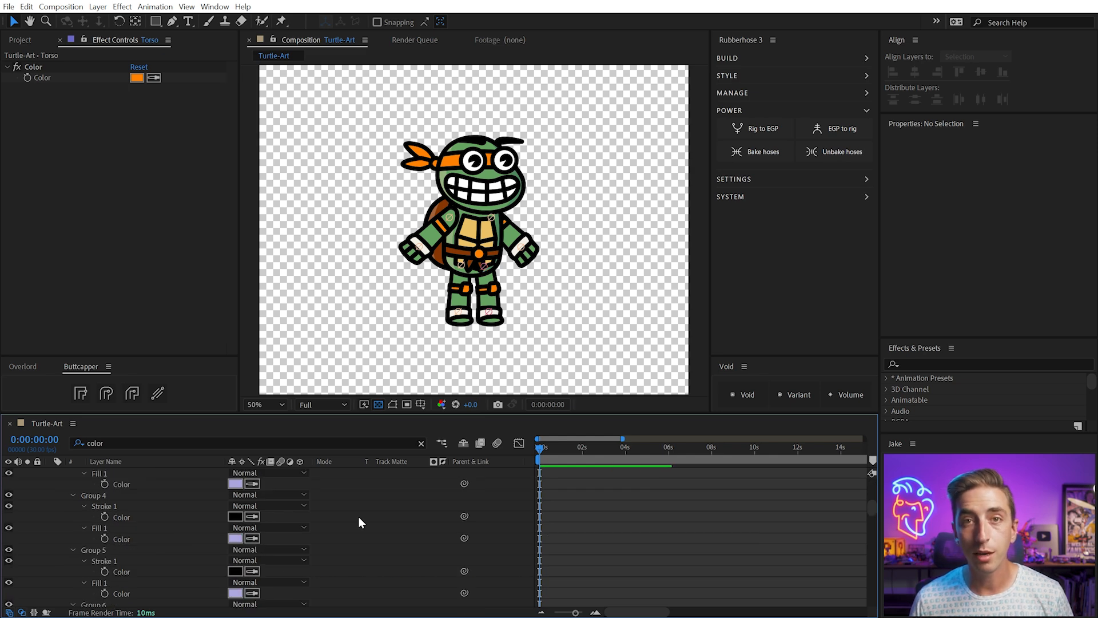
{"action": "left_click_drag", "start_coordinate": [869, 505], "coordinate": [867, 581]}
{"action": "left_click", "coordinate": [129, 561]}
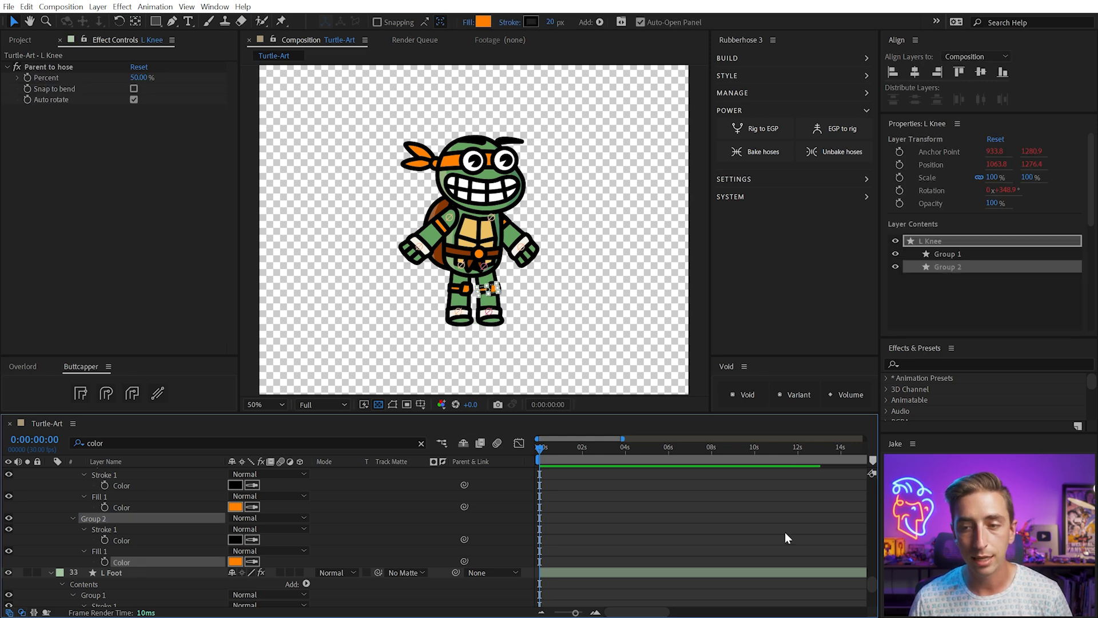
{"action": "left_click_drag", "start_coordinate": [870, 577], "coordinate": [882, 464]}
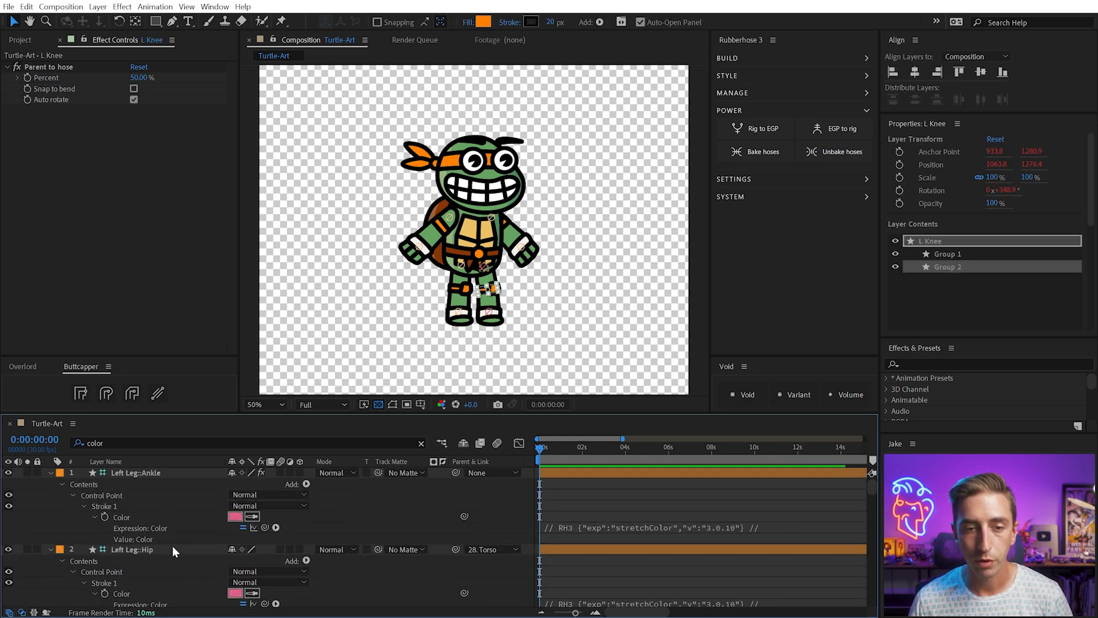
- Lock the effect controls to the Torso and link the R Shoulder's Group 1 fill color to the Torso's Color property
{"action": "left_click", "coordinate": [466, 249]}
{"action": "left_click", "coordinate": [88, 40]}
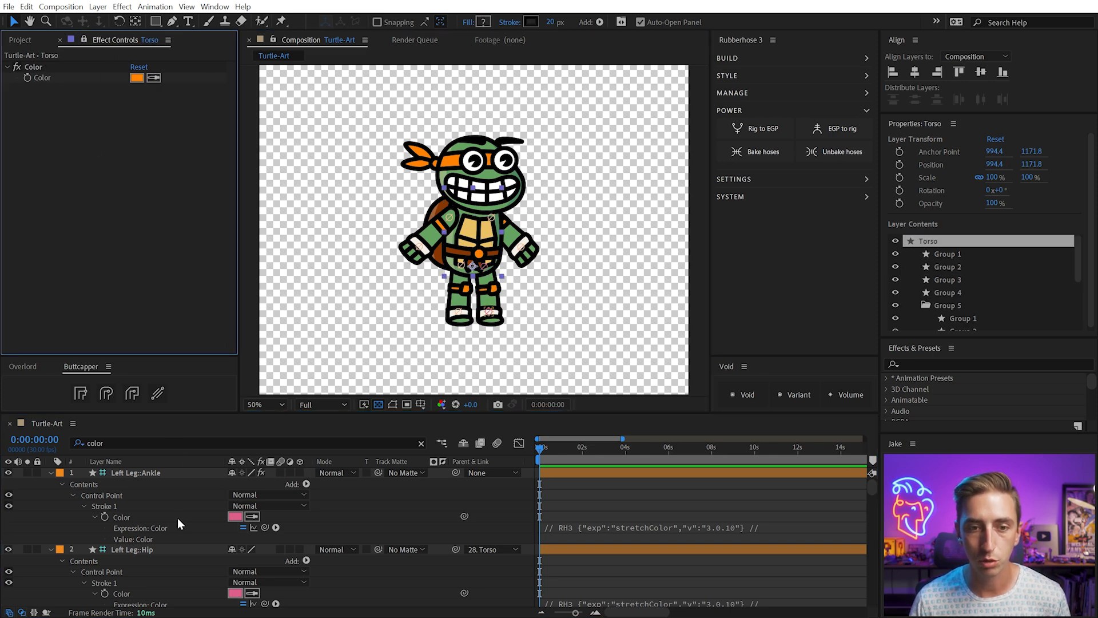
{"action": "scroll", "coordinate": [144, 548], "scroll_direction": "down", "scroll_amount": 10}
{"action": "scroll", "coordinate": [144, 546], "scroll_direction": "down", "scroll_amount": 8}
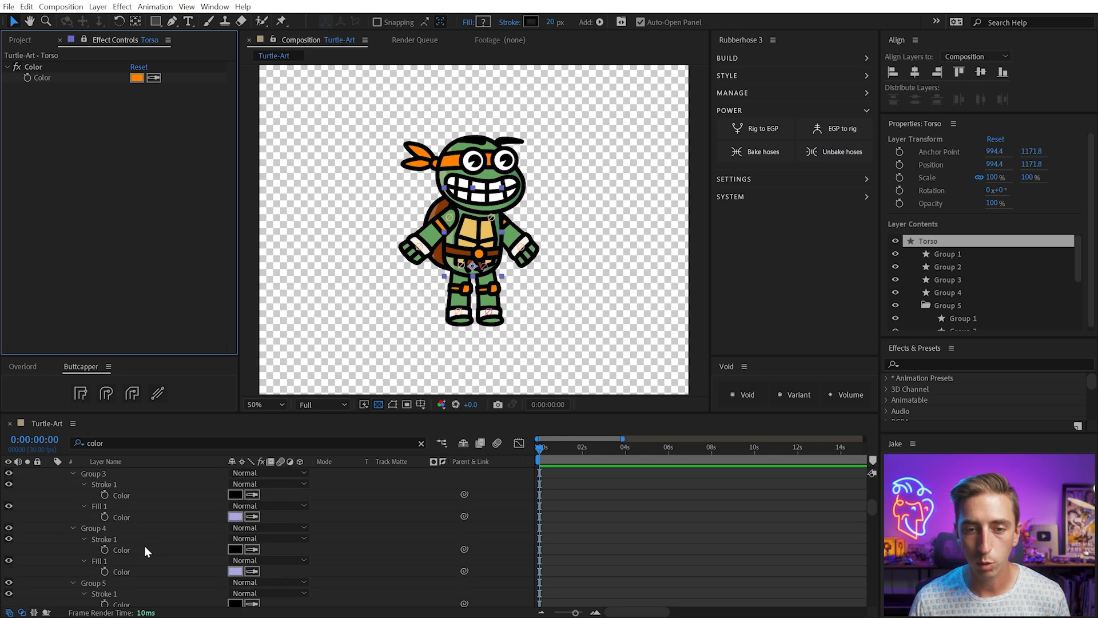
{"action": "scroll", "coordinate": [149, 540], "scroll_direction": "down", "scroll_amount": 10}
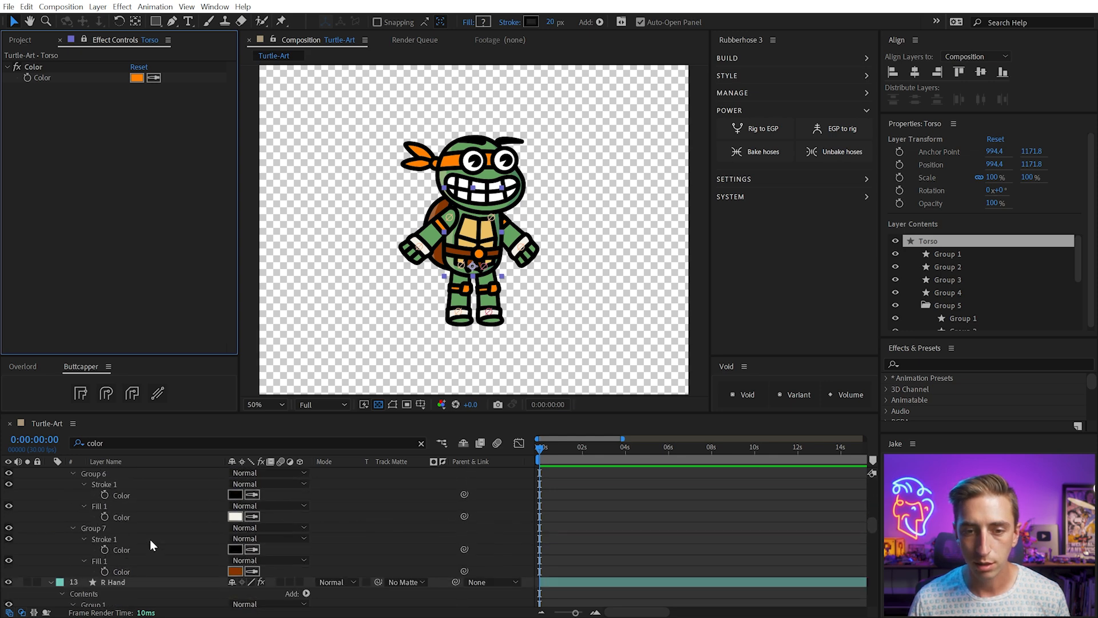
{"action": "left_click", "coordinate": [131, 549]}
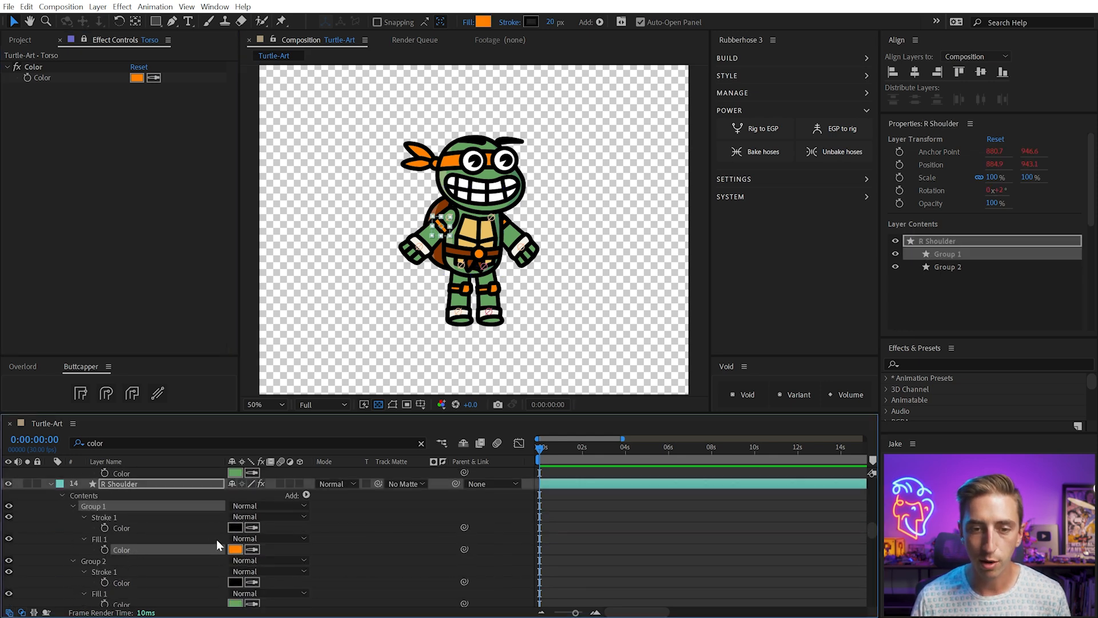
{"action": "left_click_drag", "start_coordinate": [463, 549], "coordinate": [41, 76]}
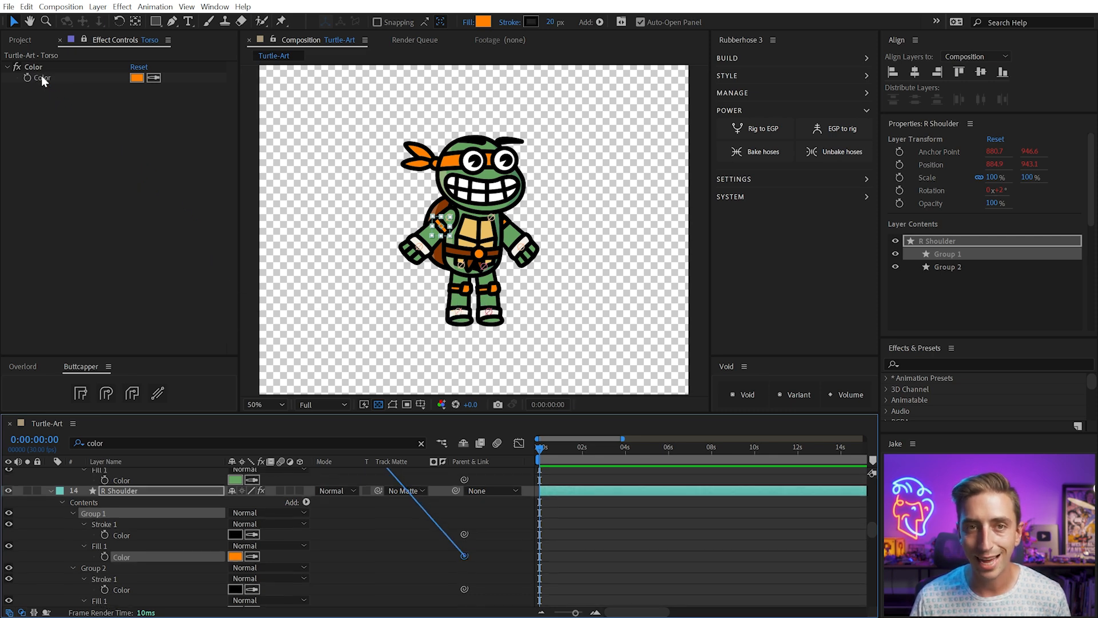
- Test the color link by trying other colors in the Torso's Color effect, returning to orange
{"action": "left_click", "coordinate": [137, 78]}
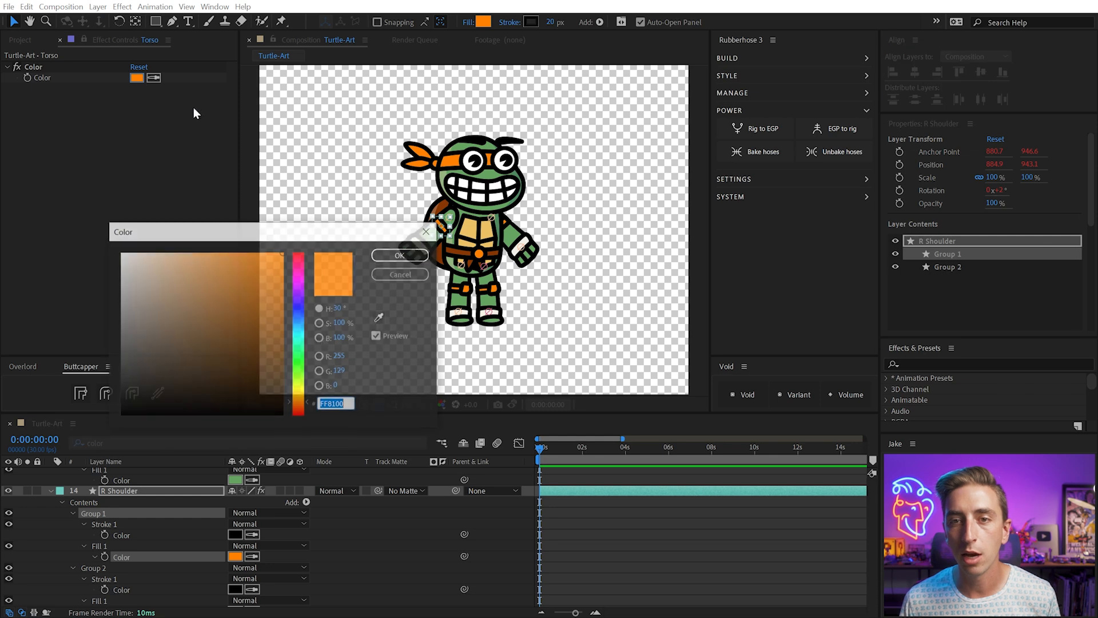
{"action": "left_click", "coordinate": [299, 287]}
{"action": "left_click", "coordinate": [251, 292]}
{"action": "left_click_drag", "start_coordinate": [289, 236], "coordinate": [223, 269]}
{"action": "left_click", "coordinate": [320, 288]}
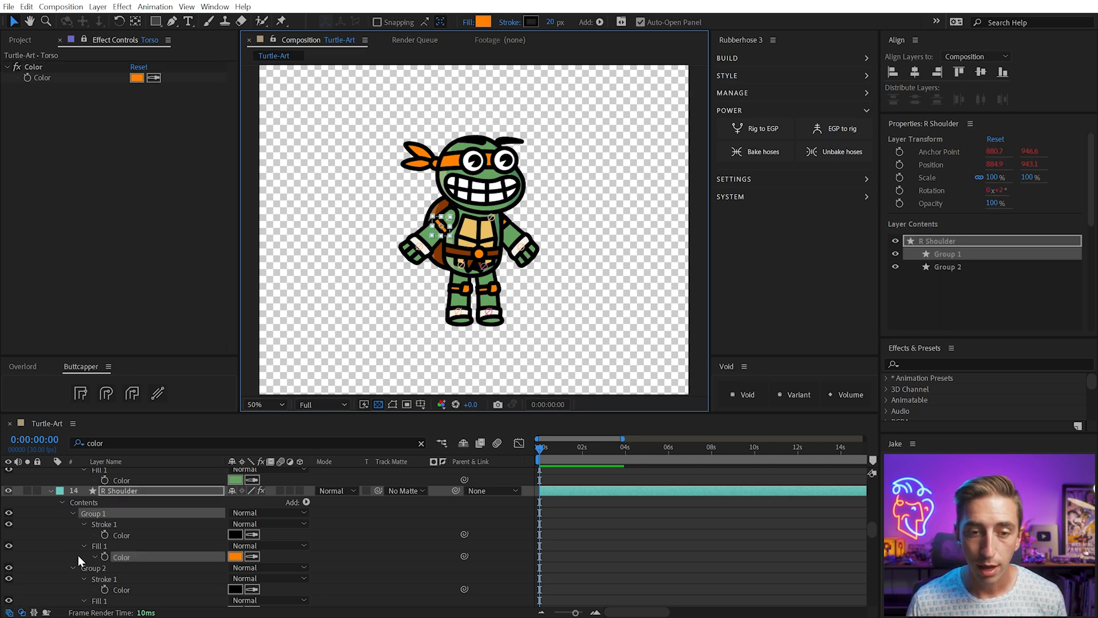
- Reveal the expression on the R Shoulder's Group 1 fill color and select that color property
{"action": "left_click", "coordinate": [86, 558]}
{"action": "left_click", "coordinate": [94, 558]}
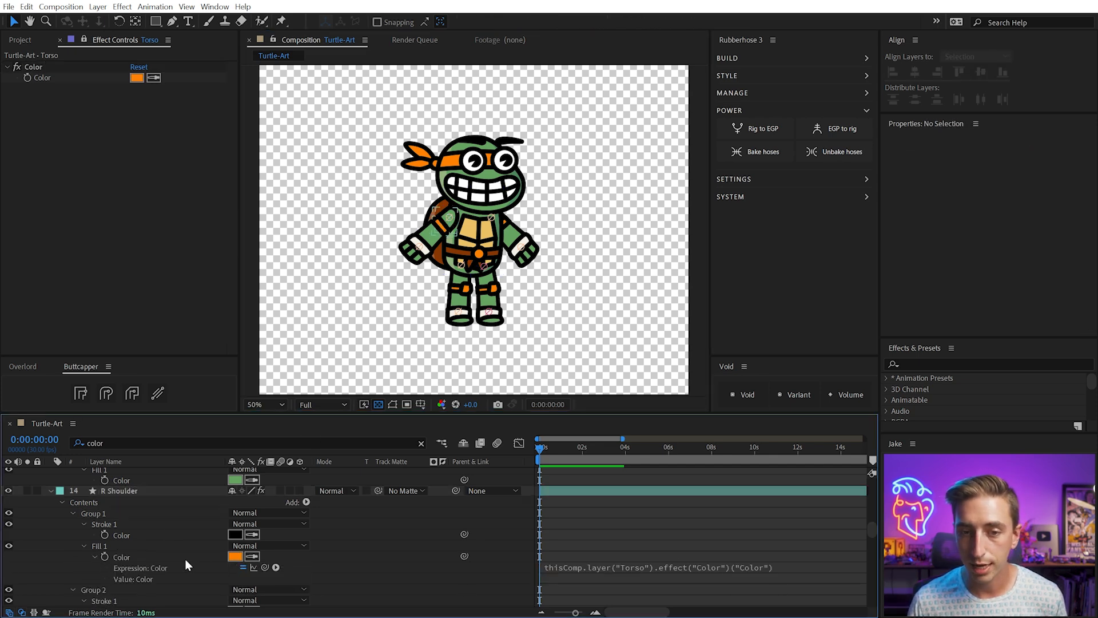
{"action": "left_click", "coordinate": [126, 557]}
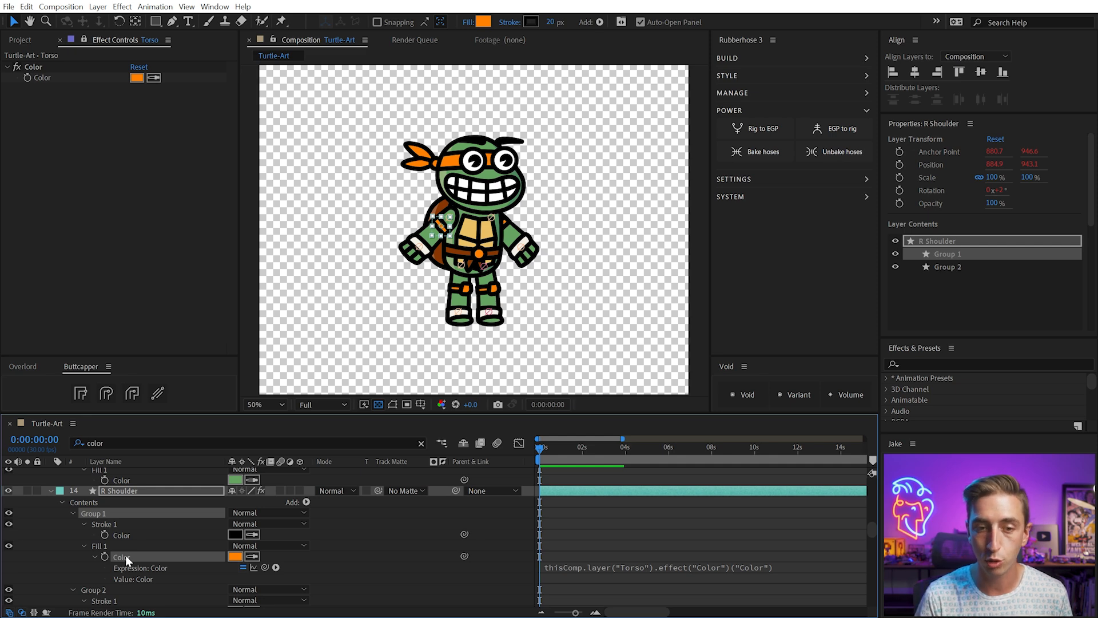
- Copy the R Shoulder's Torso color expression and apply it to the L Shoulder's Group 1 fill color, with the timeline maximized
{"action": "scroll", "coordinate": [125, 555], "scroll_direction": "down", "scroll_amount": 1}
{"action": "scroll", "coordinate": [115, 554], "scroll_direction": "up", "scroll_amount": 4}
{"action": "scroll", "coordinate": [115, 554], "scroll_direction": "down", "scroll_amount": 4}
{"action": "key", "text": "grave"}
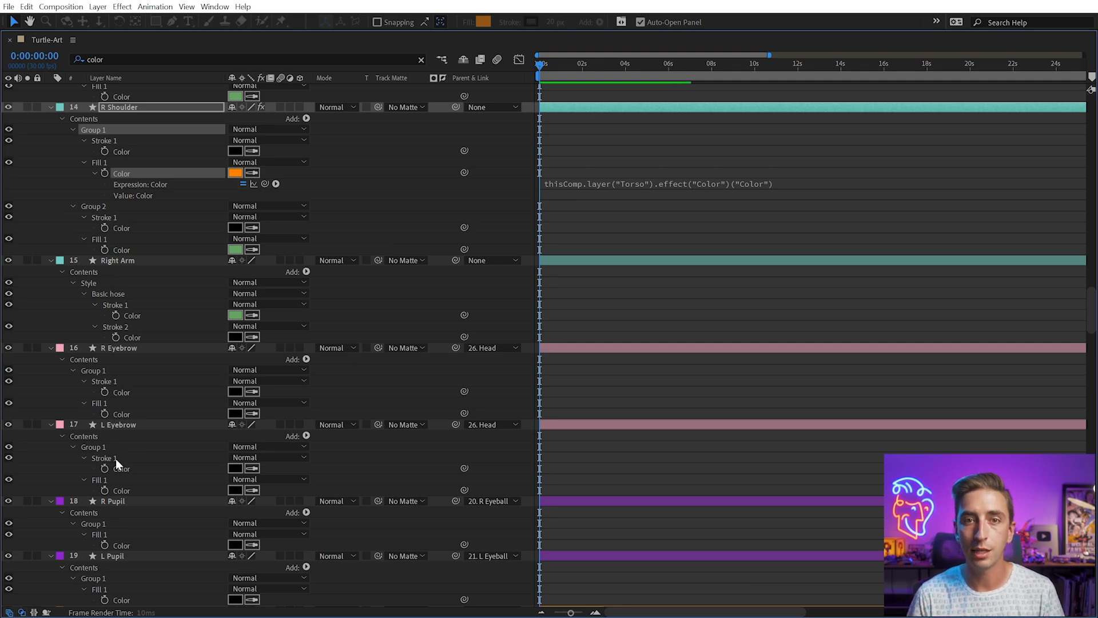
{"action": "scroll", "coordinate": [245, 448], "scroll_direction": "up", "scroll_amount": 15}
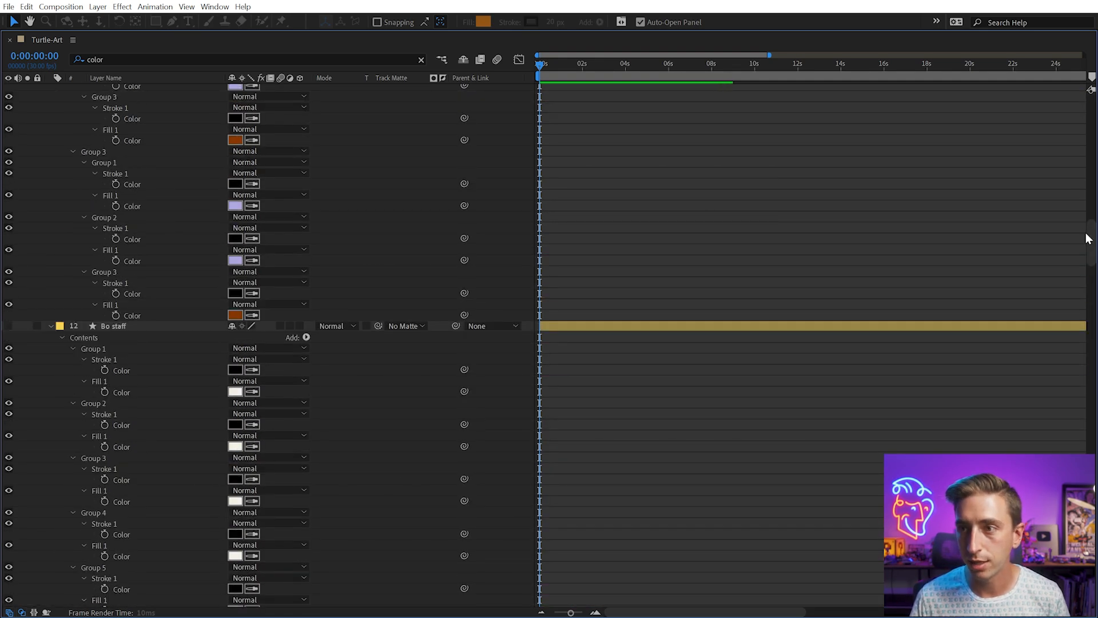
{"action": "scroll", "coordinate": [1088, 239], "scroll_direction": "down", "scroll_amount": 20}
{"action": "scroll", "coordinate": [1088, 239], "scroll_direction": "down", "scroll_amount": 6}
{"action": "left_click", "coordinate": [119, 317]}
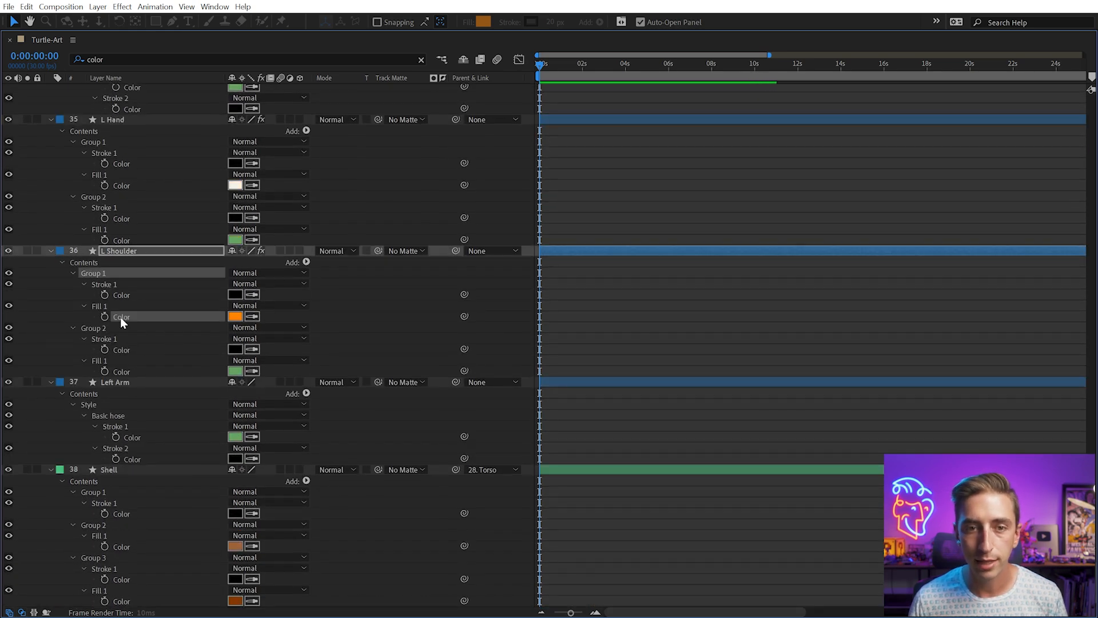
- Apply the Torso color expression to the orange fills in Group 1 and Group 2 of the L Knee layer
{"action": "scroll", "coordinate": [161, 370], "scroll_direction": "up", "scroll_amount": 3}
{"action": "scroll", "coordinate": [160, 369], "scroll_direction": "up", "scroll_amount": 5}
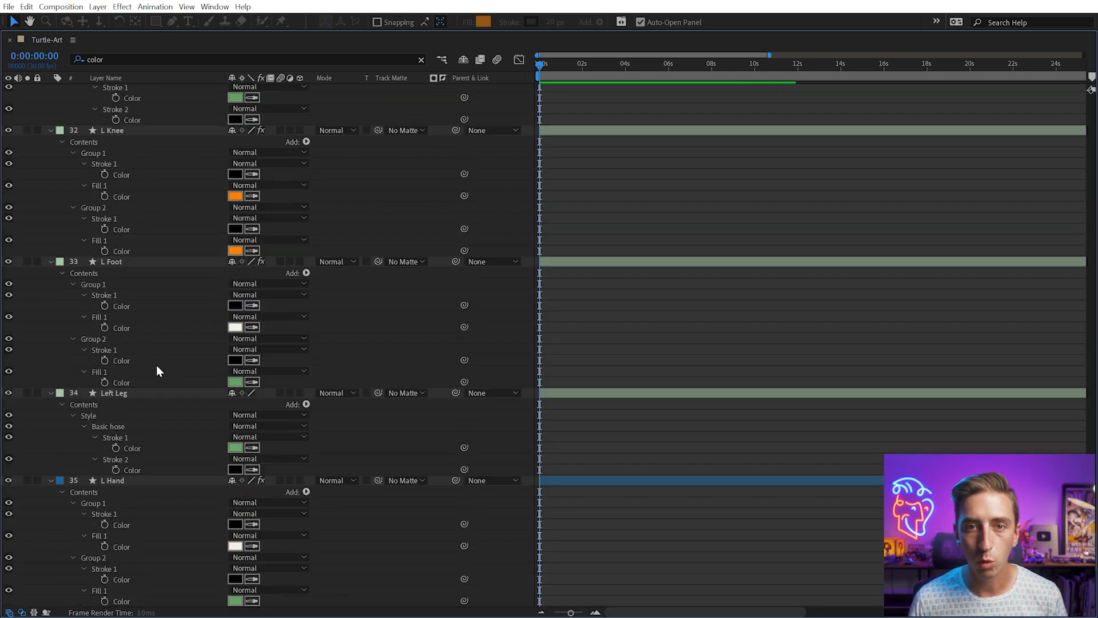
{"action": "left_click", "coordinate": [115, 249]}
{"action": "left_click", "coordinate": [123, 196], "text": "ctrl"}
- Apply the Torso color expression to the Group 1 and Group 2 fill colors of the R Knee Strap layer
{"action": "scroll", "coordinate": [157, 275], "scroll_direction": "up", "scroll_amount": 8}
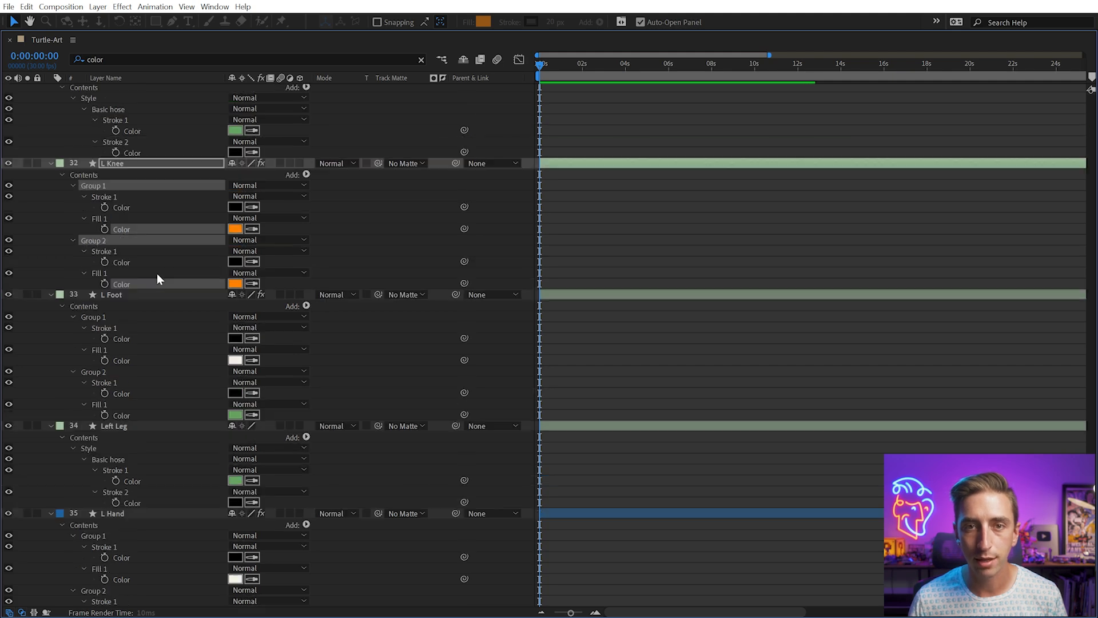
{"action": "scroll", "coordinate": [156, 274], "scroll_direction": "up", "scroll_amount": 3}
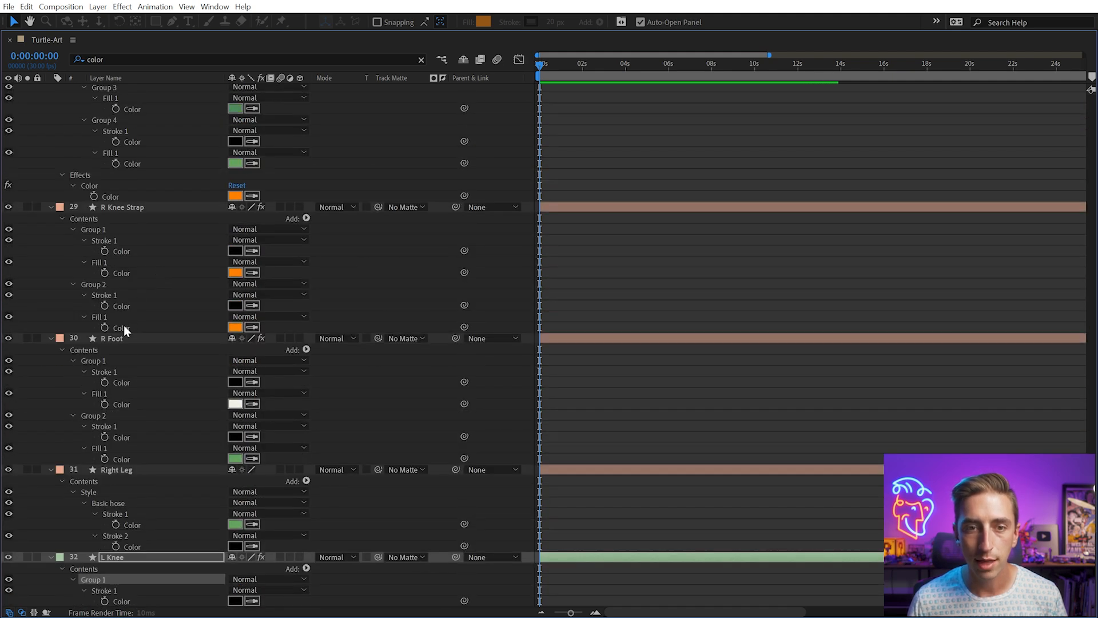
{"action": "left_click", "coordinate": [123, 328], "text": "ctrl"}
{"action": "left_click", "coordinate": [122, 306], "text": "ctrl"}
{"action": "left_click", "coordinate": [125, 272], "text": "ctrl"}
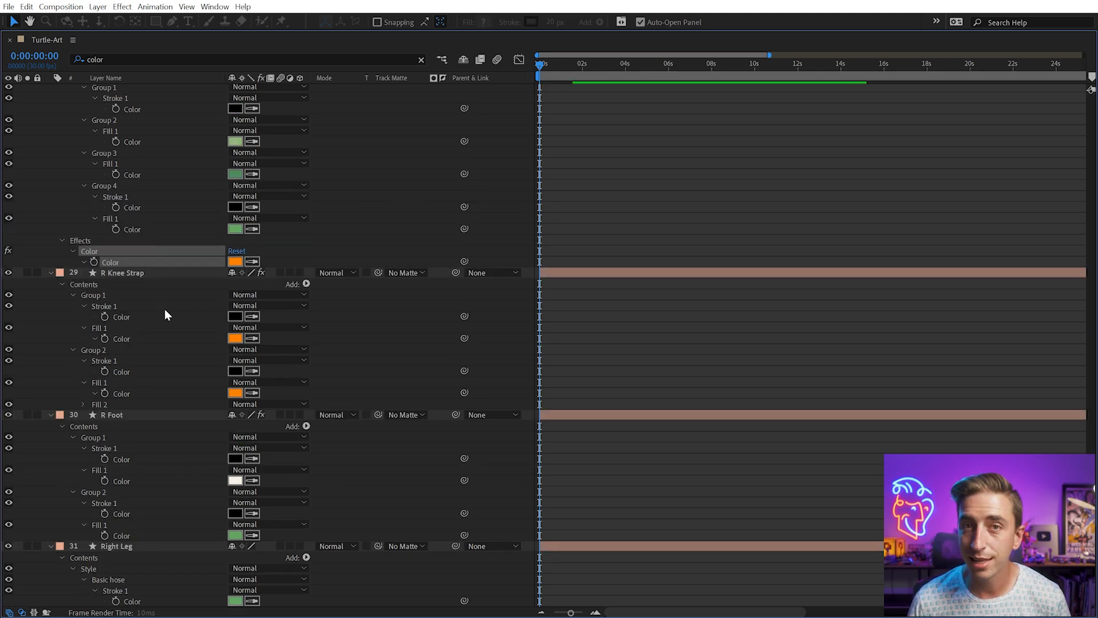
- Apply the color expression to the orange Group 1 fill of the Torso layer itself
{"action": "scroll", "coordinate": [164, 309], "scroll_direction": "up", "scroll_amount": 8}
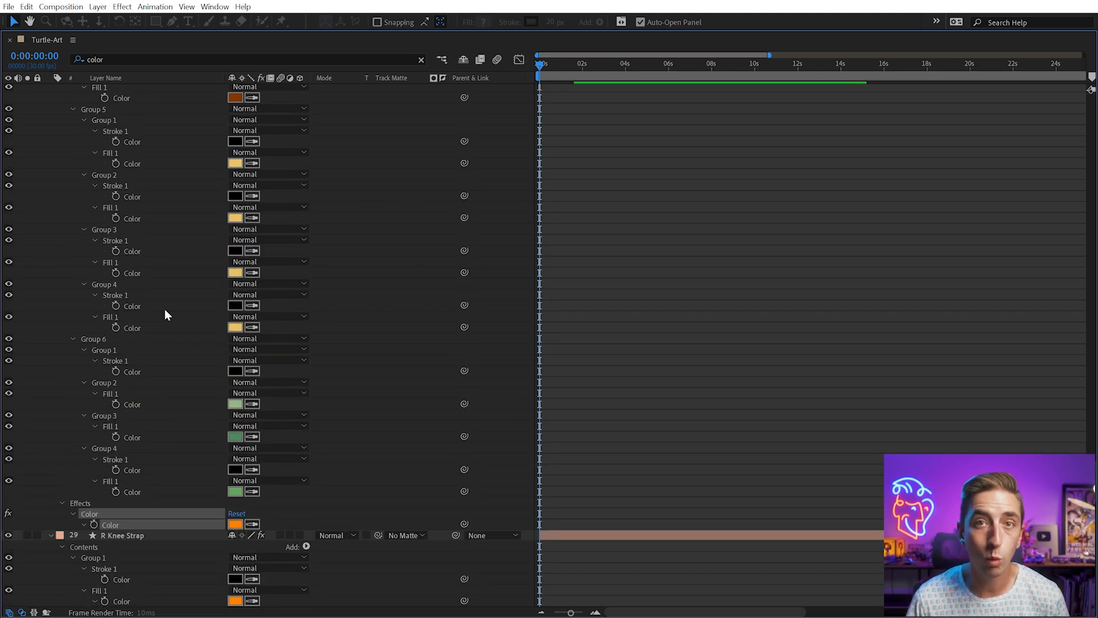
{"action": "scroll", "coordinate": [169, 310], "scroll_direction": "up", "scroll_amount": 11}
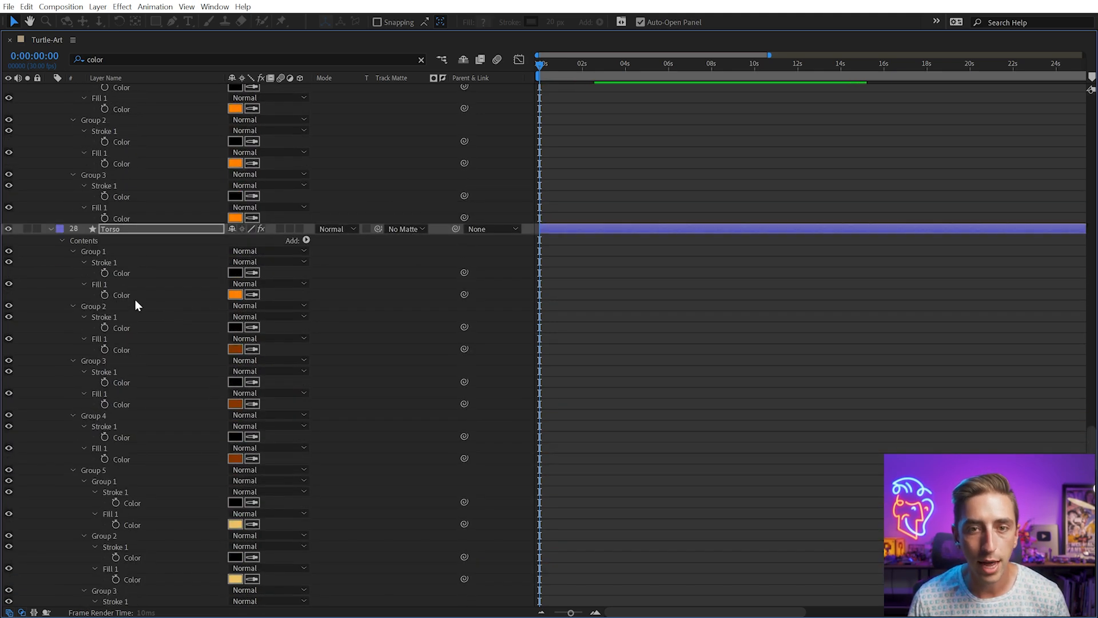
{"action": "left_click", "coordinate": [121, 294]}
- Apply the color expression to the Headband Knot's fills in Groups 1, 2 and 3 and to the Head's Group 1 fill
{"action": "left_click", "coordinate": [121, 218]}
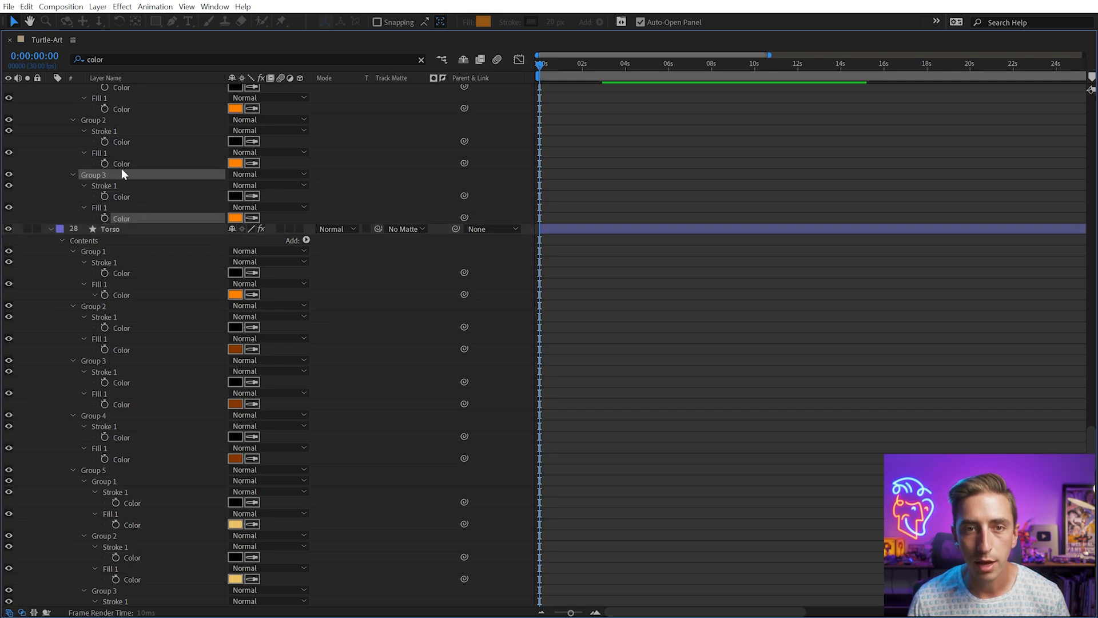
{"action": "left_click", "coordinate": [121, 164], "text": "ctrl"}
{"action": "left_click", "coordinate": [121, 109], "text": "ctrl"}
{"action": "scroll", "coordinate": [198, 390], "scroll_direction": "up", "scroll_amount": 5}
{"action": "scroll", "coordinate": [197, 390], "scroll_direction": "up", "scroll_amount": 6}
{"action": "left_click", "coordinate": [126, 241]}
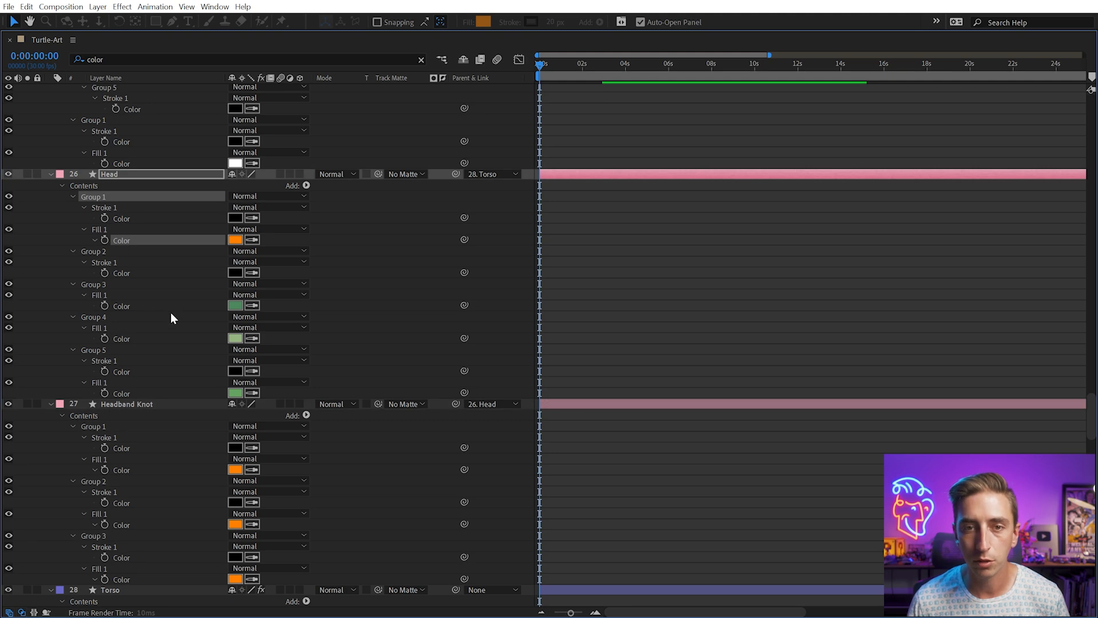
- Check the remaining layers for orange fills, restore the full workspace, and clear the "color" filter and layer selection
{"action": "scroll", "coordinate": [169, 312], "scroll_direction": "up", "scroll_amount": 20}
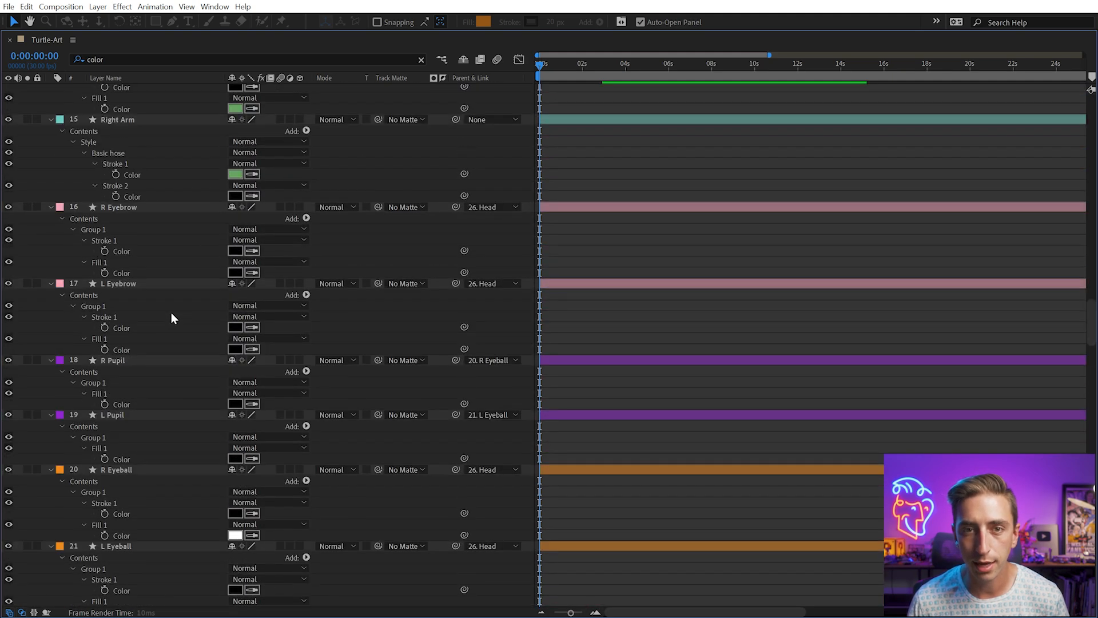
{"action": "scroll", "coordinate": [172, 313], "scroll_direction": "up", "scroll_amount": 14}
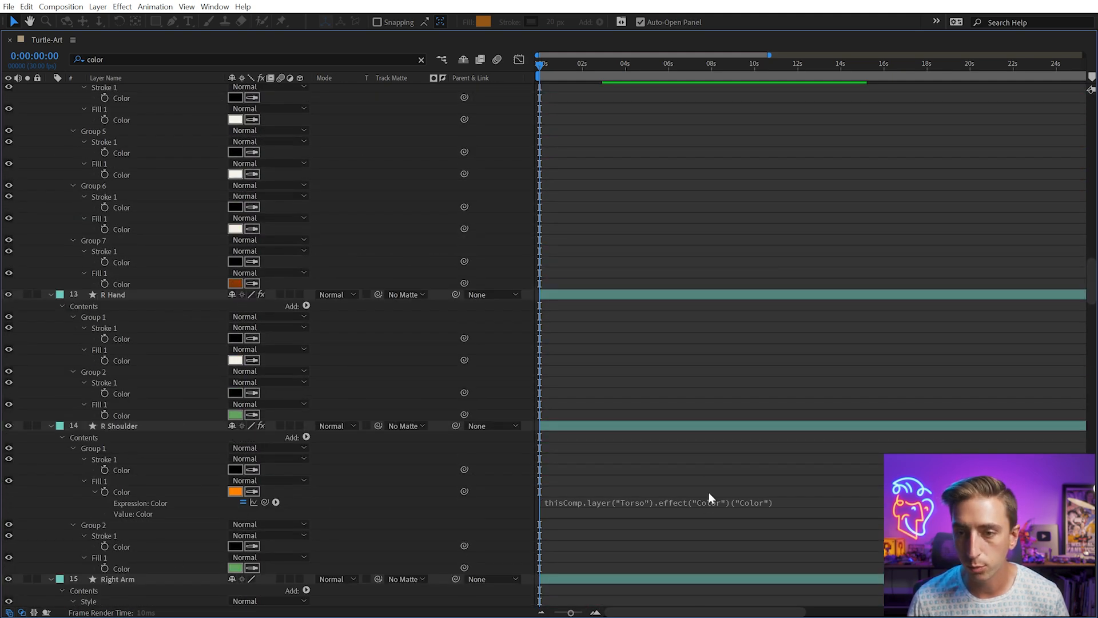
{"action": "scroll", "coordinate": [110, 381], "scroll_direction": "up", "scroll_amount": 20}
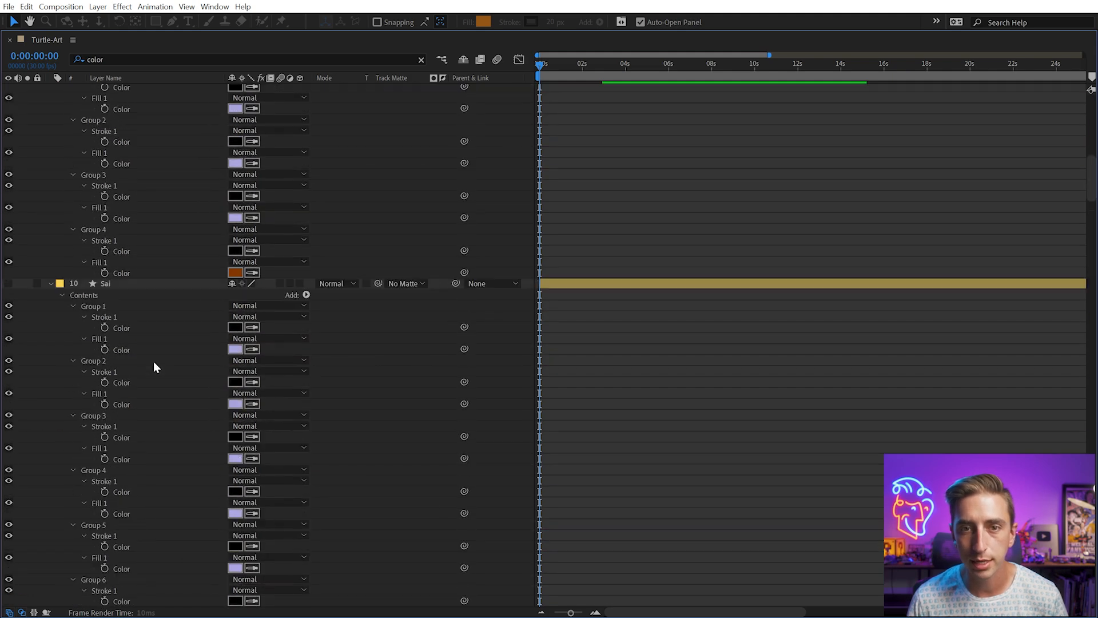
{"action": "scroll", "coordinate": [172, 349], "scroll_direction": "up", "scroll_amount": 10}
{"action": "key", "text": "grave"}
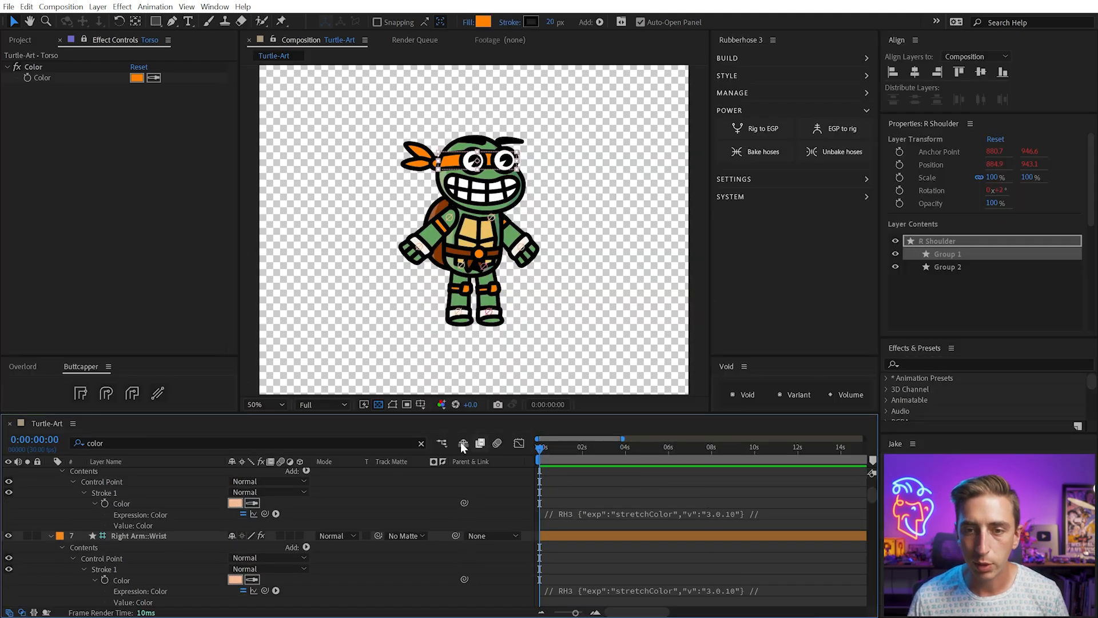
{"action": "left_click", "coordinate": [421, 443]}
{"action": "left_click", "coordinate": [180, 533]}
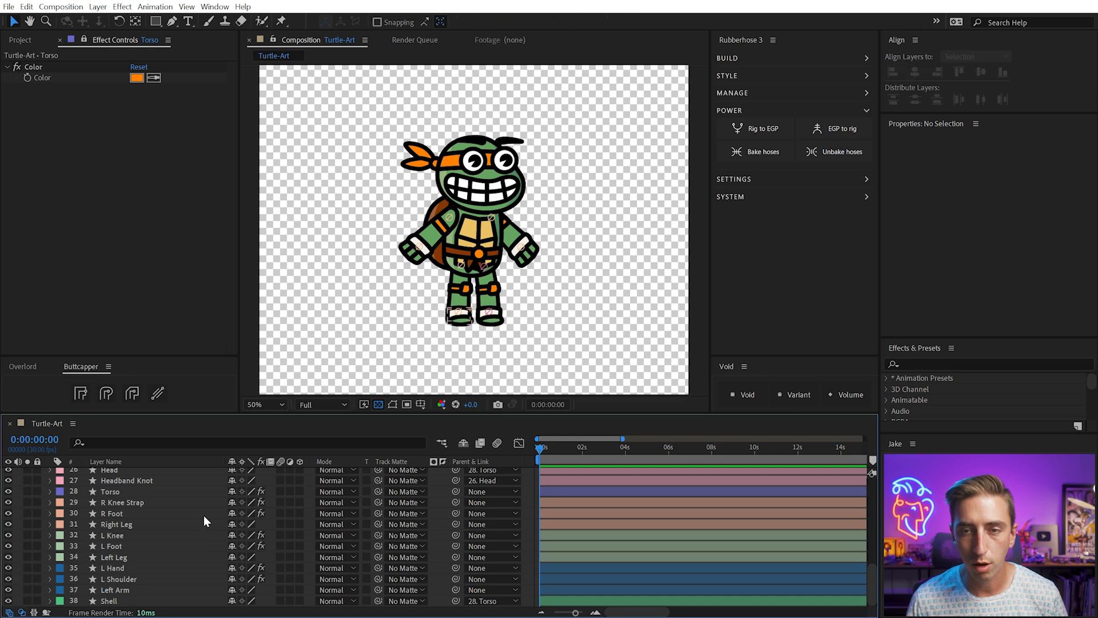
- Test the linked fills by trying other colors in the Torso's Color effect, keeping the original orange
{"action": "left_click", "coordinate": [138, 78]}
{"action": "mouse_move", "coordinate": [228, 321]}
{"action": "left_mouse_down"}
{"action": "mouse_move", "coordinate": [231, 312]}
{"action": "mouse_move", "coordinate": [236, 422]}
{"action": "mouse_move", "coordinate": [248, 318]}
{"action": "left_mouse_up"}
{"action": "left_click", "coordinate": [334, 309]}
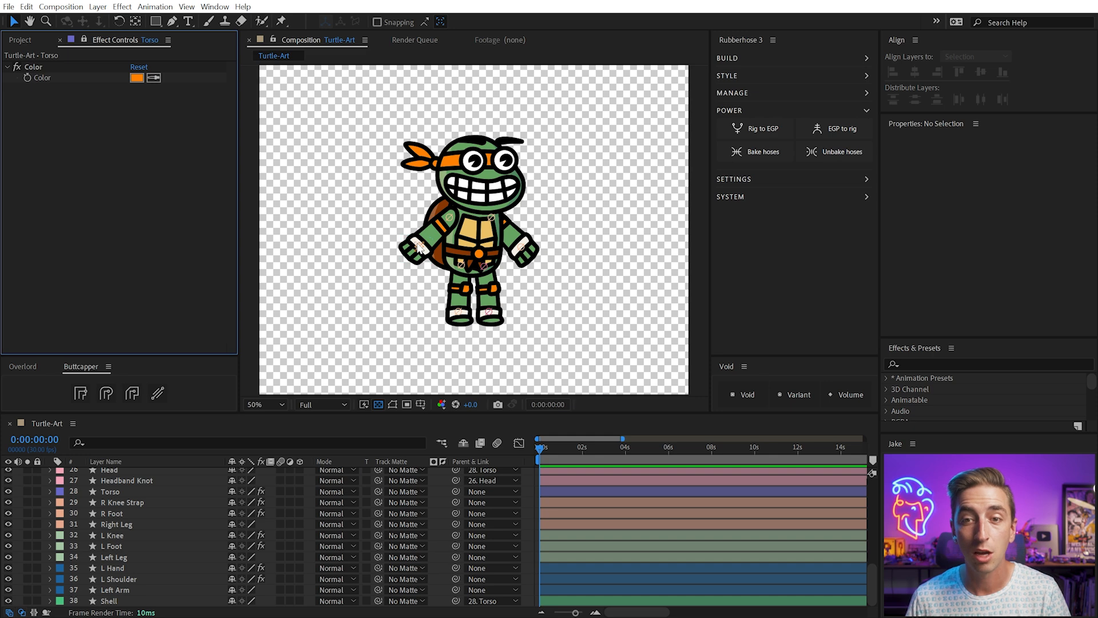
- Select both wrist and both ankle controllers plus the Torso and Head, and send them to Essential Graphics with Rig to EGP
{"action": "left_click", "coordinate": [420, 254]}
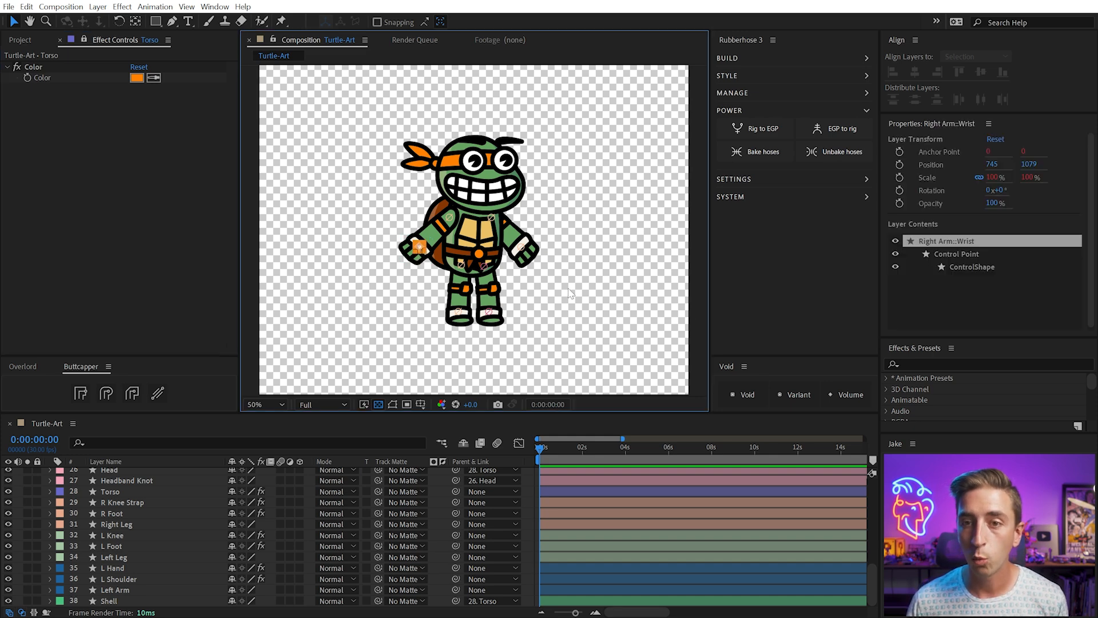
{"action": "left_click", "coordinate": [521, 250], "text": "shift"}
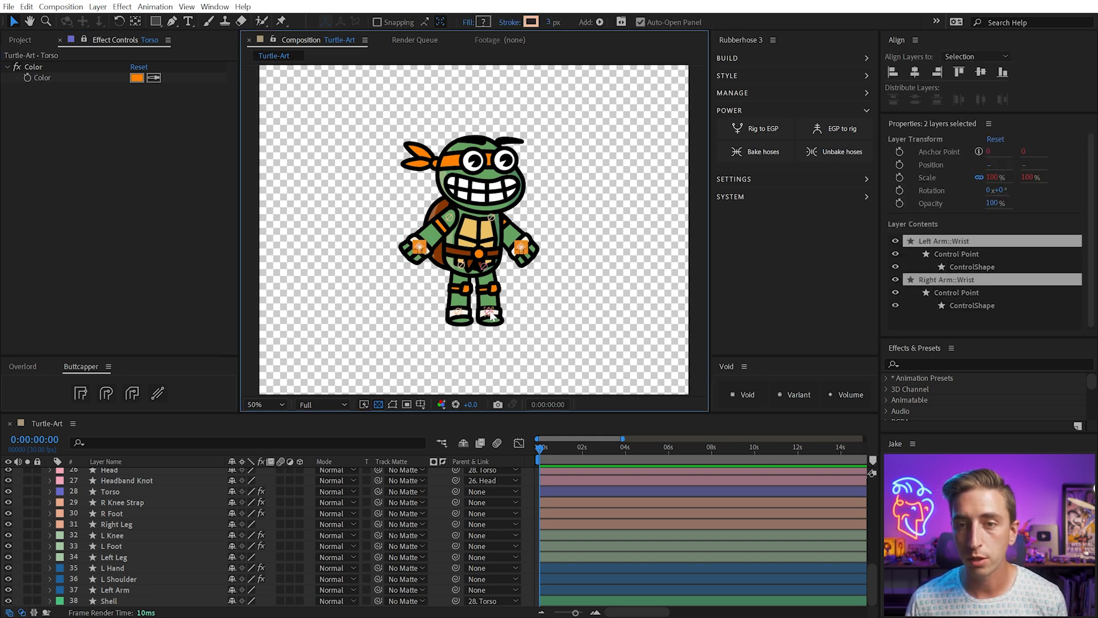
{"action": "left_click", "coordinate": [489, 312], "text": "shift"}
{"action": "left_click", "coordinate": [459, 313], "text": "shift"}
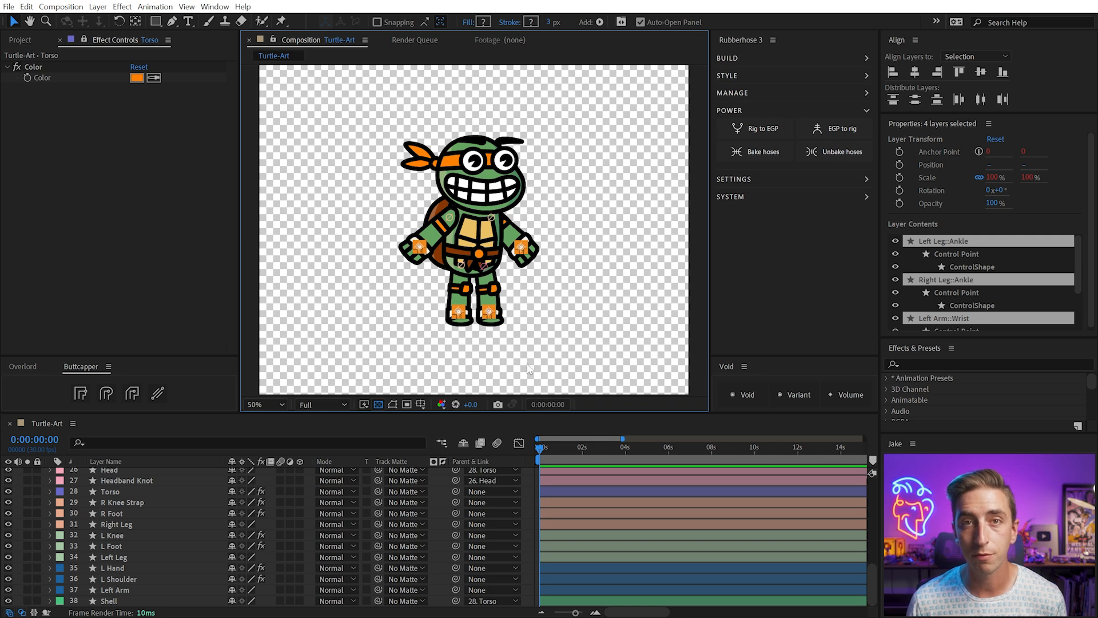
{"action": "left_click", "coordinate": [479, 237], "text": "shift"}
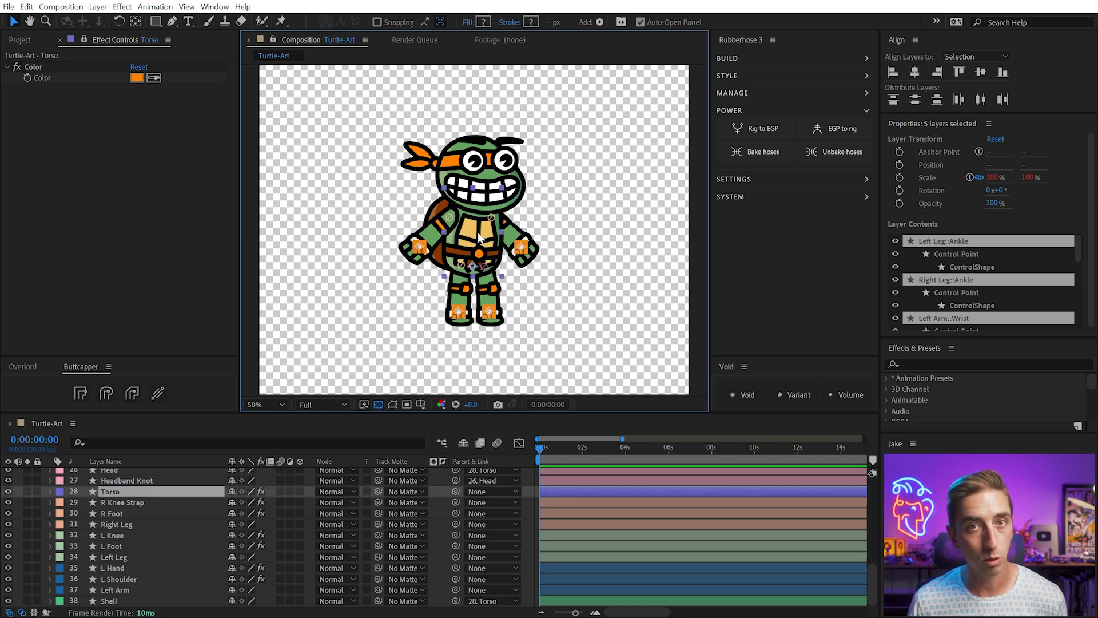
{"action": "left_click", "coordinate": [444, 184], "text": "shift"}
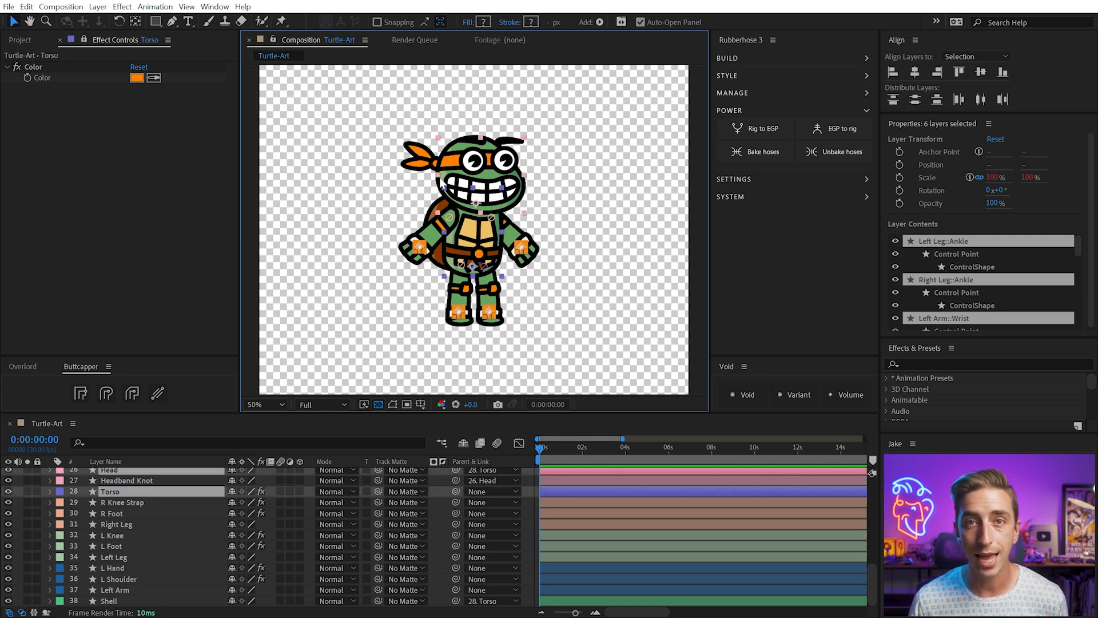
{"action": "left_click", "coordinate": [737, 128]}
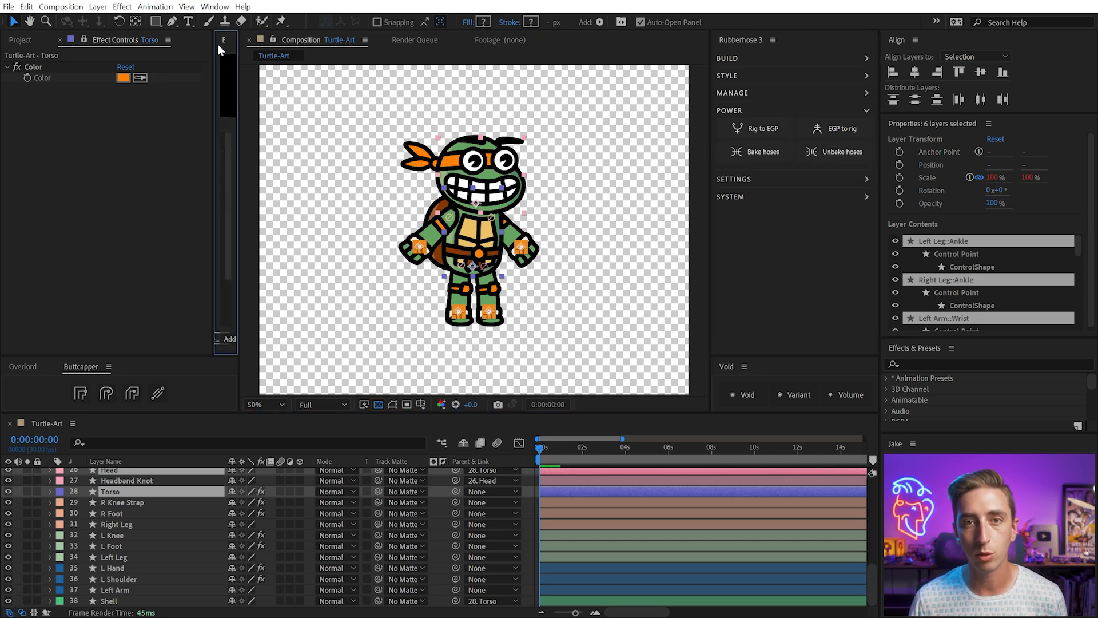
- Dock the Essential Graphics panel with Rubberhose 3, widen it, and review the position and rotation properties it lists
{"action": "left_click_drag", "start_coordinate": [213, 47], "coordinate": [775, 154]}
{"action": "left_click_drag", "start_coordinate": [711, 110], "coordinate": [560, 117]}
{"action": "left_click_drag", "start_coordinate": [869, 163], "coordinate": [863, 140]}
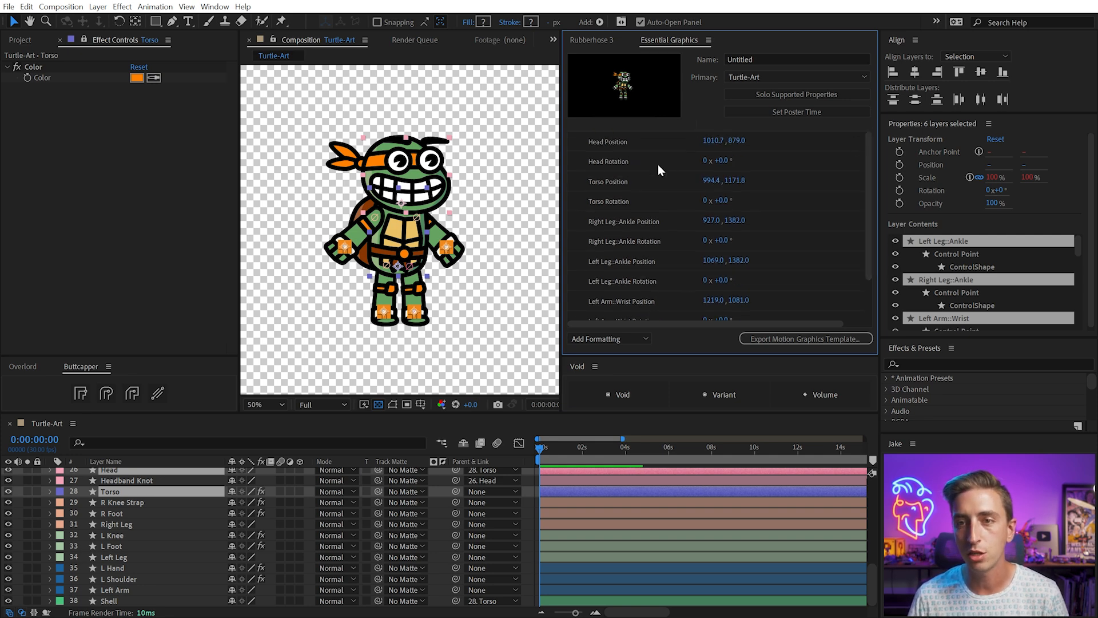
{"action": "scroll", "coordinate": [642, 174], "scroll_direction": "down", "scroll_amount": 2}
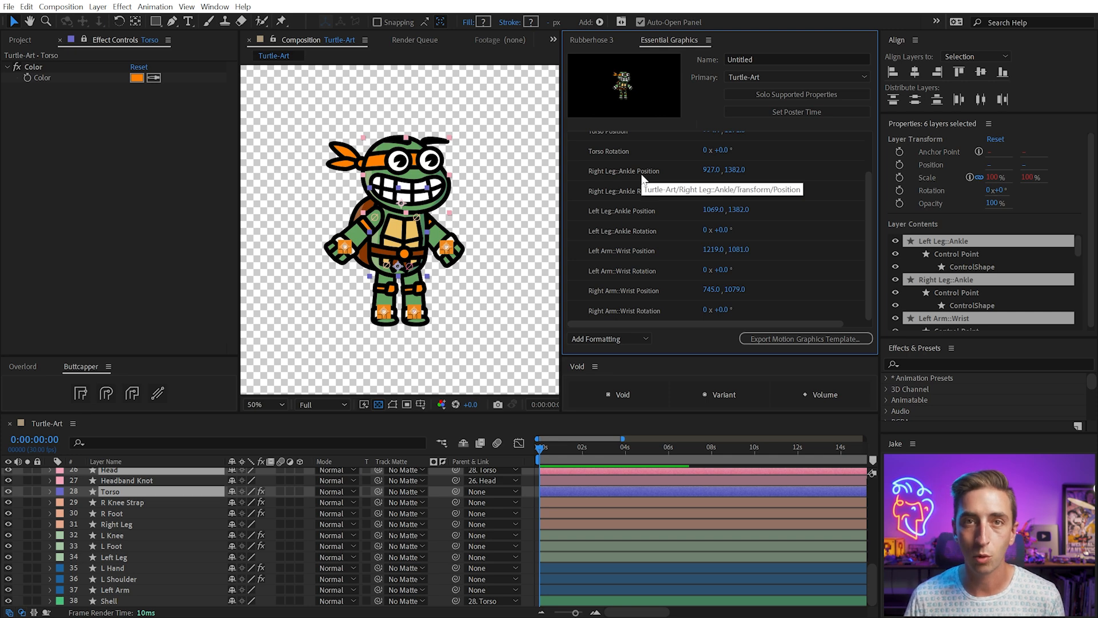
{"action": "left_click_drag", "start_coordinate": [867, 188], "coordinate": [870, 135]}
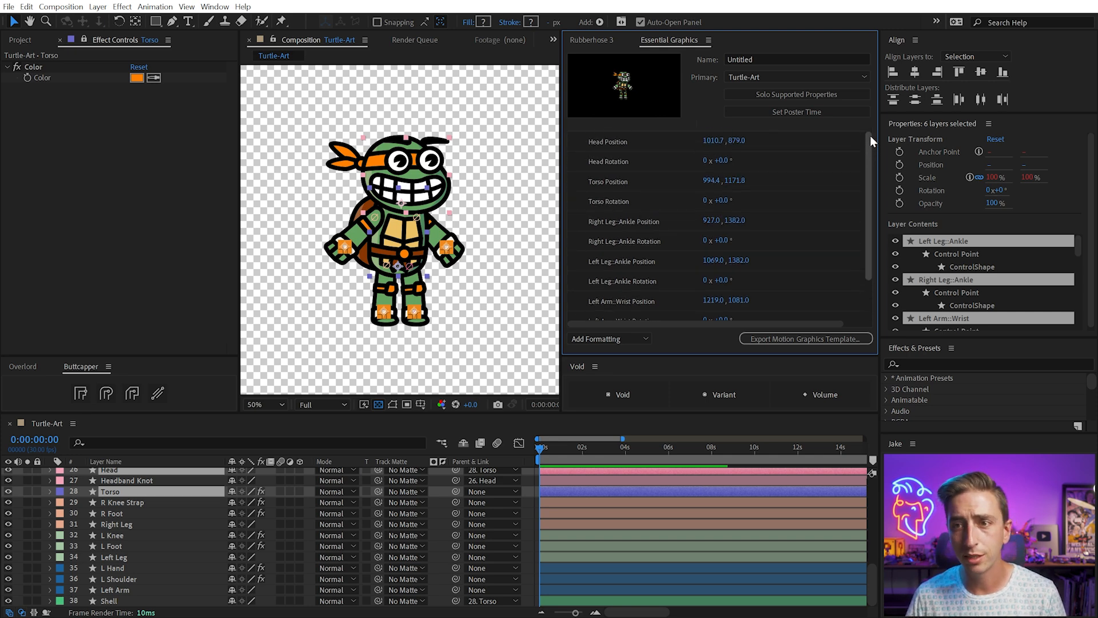
- Try tilting the turtle with the Torso Rotation control in Essential Graphics, and undo the rotation
{"action": "mouse_move", "coordinate": [724, 200]}
{"action": "left_mouse_down"}
{"action": "mouse_move", "coordinate": [735, 197]}
{"action": "mouse_move", "coordinate": [705, 197]}
{"action": "left_mouse_up"}
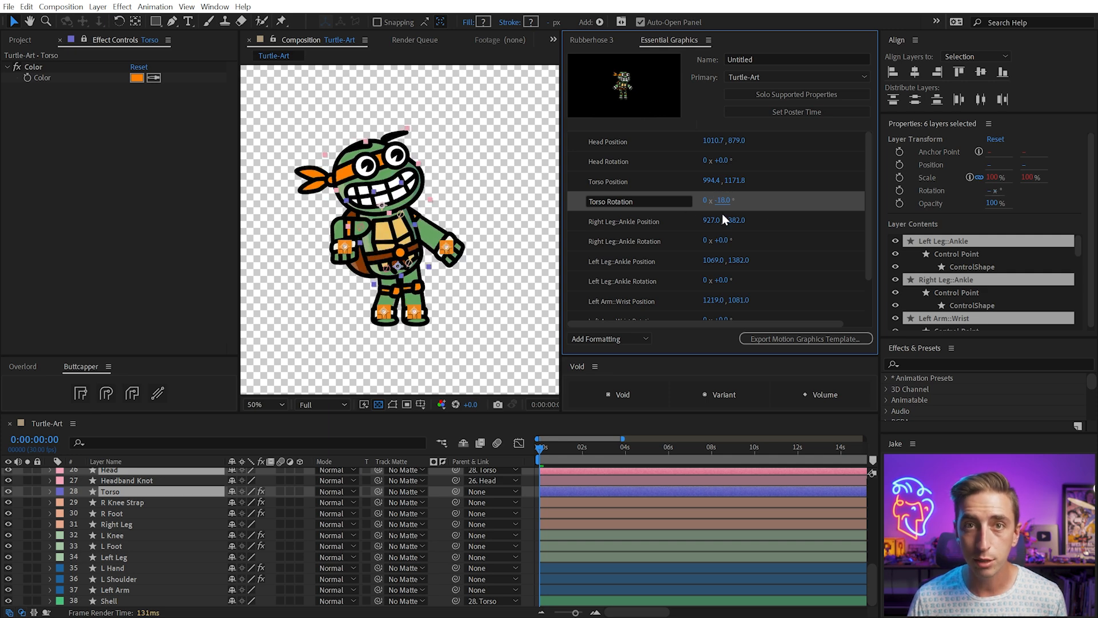
{"action": "key", "text": "ctrl+z"}
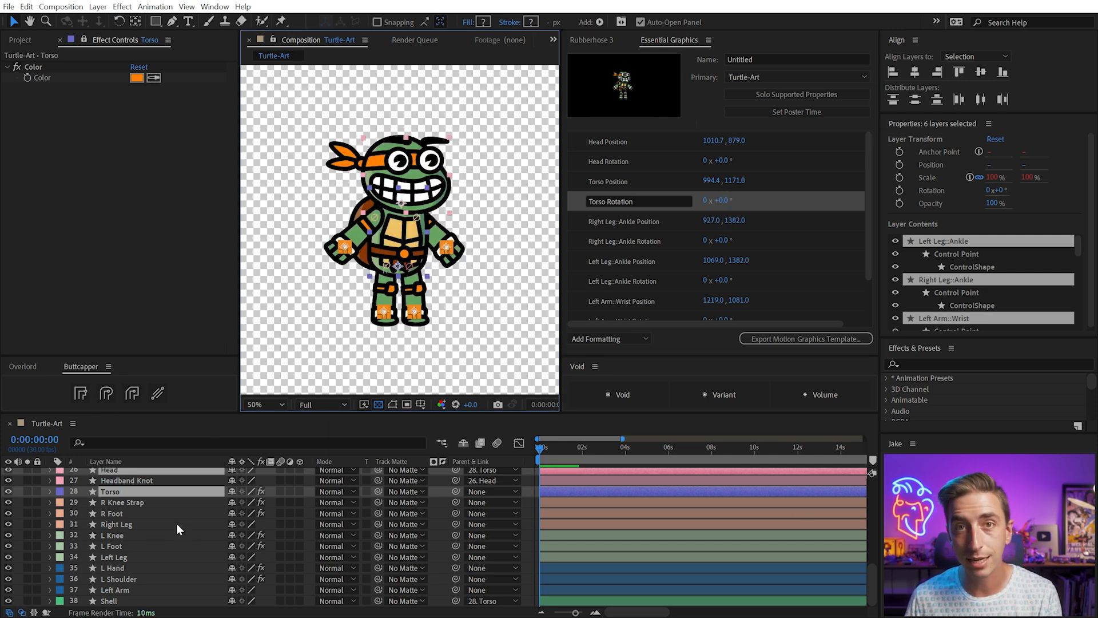
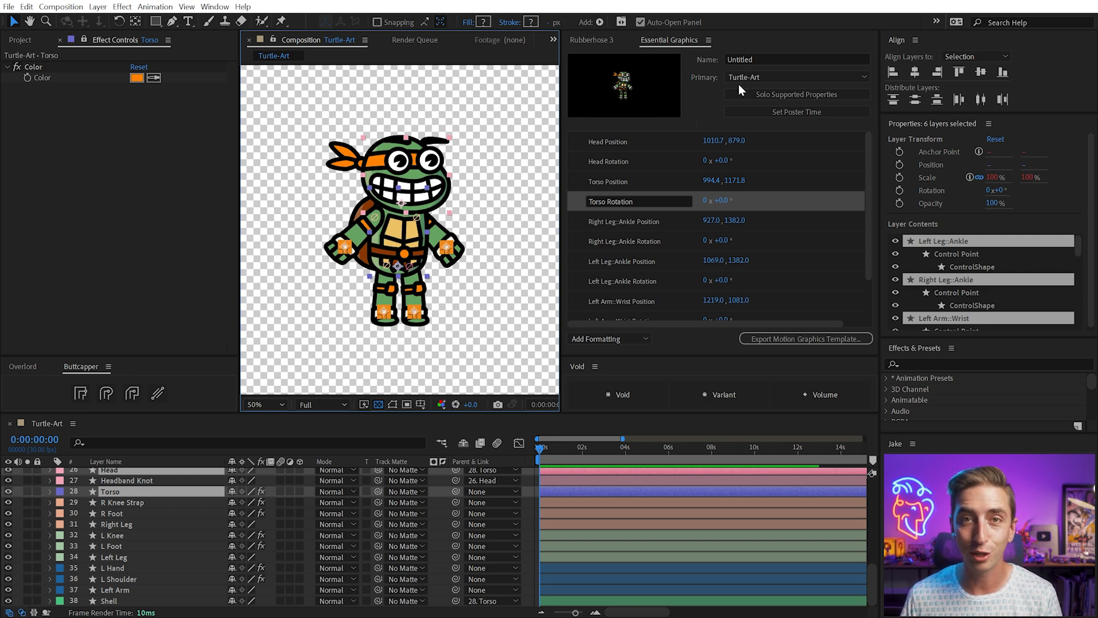
{"action": "left_click_drag", "start_coordinate": [870, 174], "coordinate": [856, 136]}
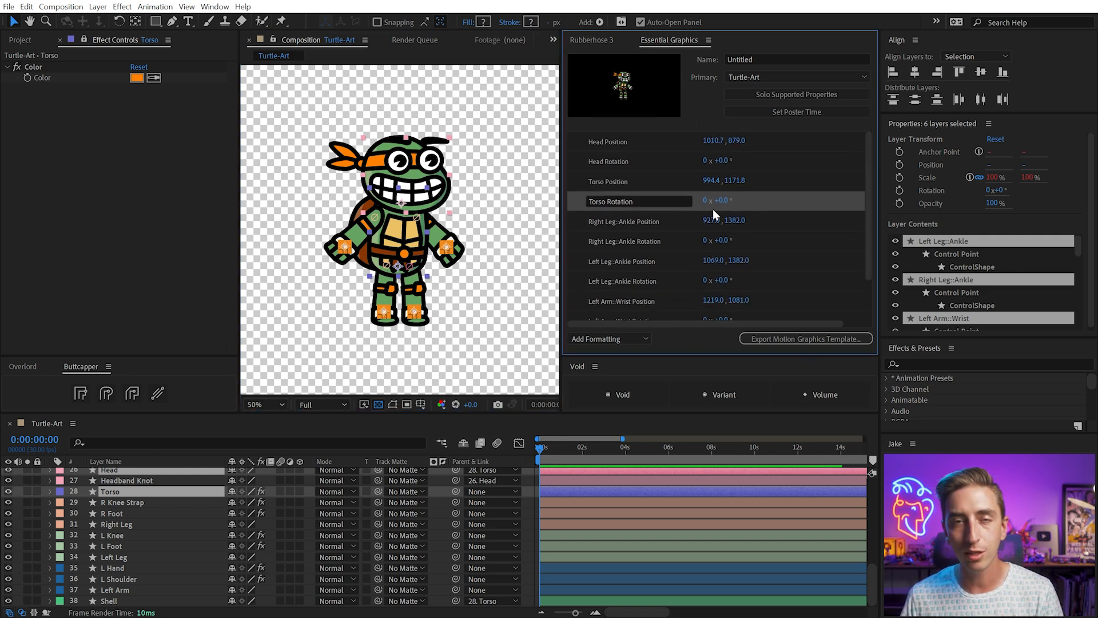
- Nest the Turtle-Art composition in a new composition and rename the new one Turtle-Animation
{"action": "left_click", "coordinate": [26, 44]}
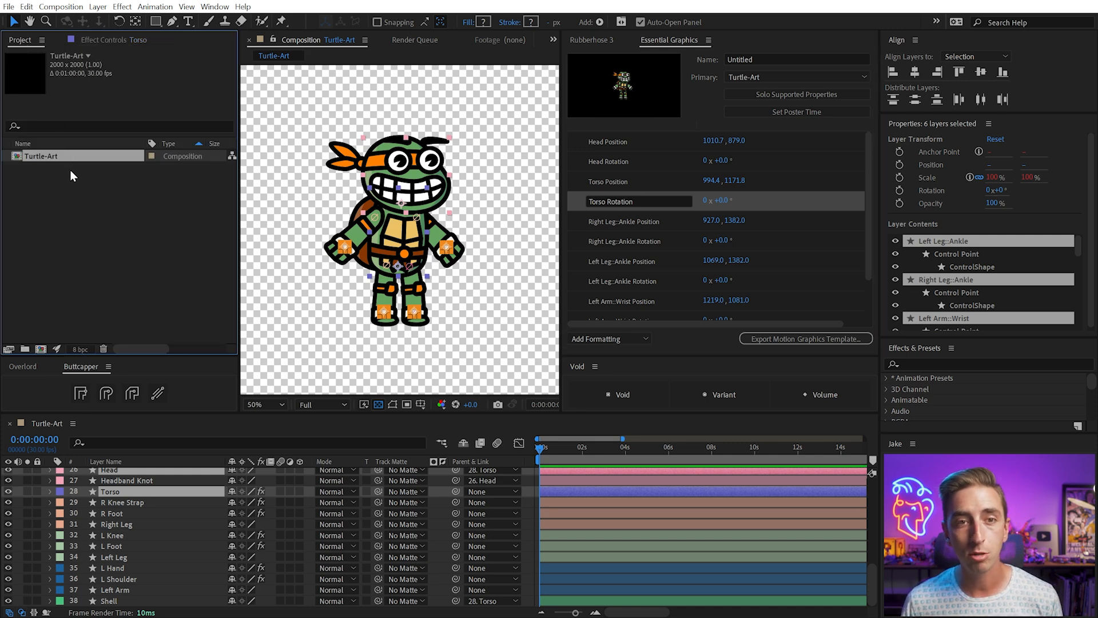
{"action": "left_click_drag", "start_coordinate": [45, 165], "coordinate": [41, 349]}
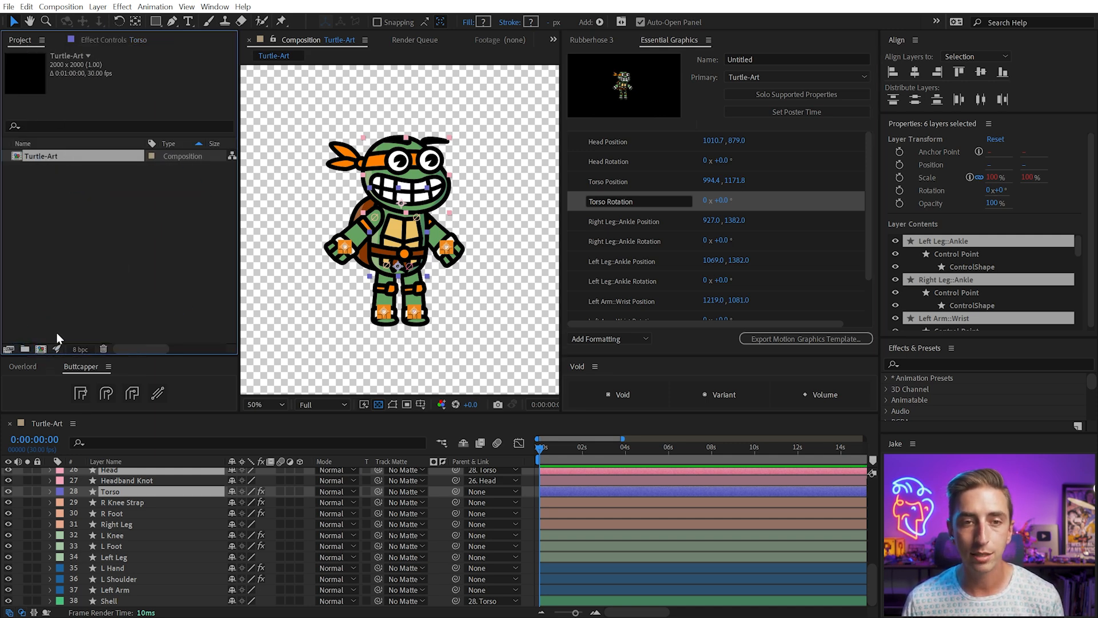
{"action": "left_click", "coordinate": [65, 169]}
{"action": "key", "text": "Return"}
{"action": "key", "text": "End"}
{"action": "key", "text": "ctrl+shift+Left"}
{"action": "key", "text": "ctrl+shift+Left"}
{"action": "type", "text": "Animation"}
{"action": "key", "text": "Return"}
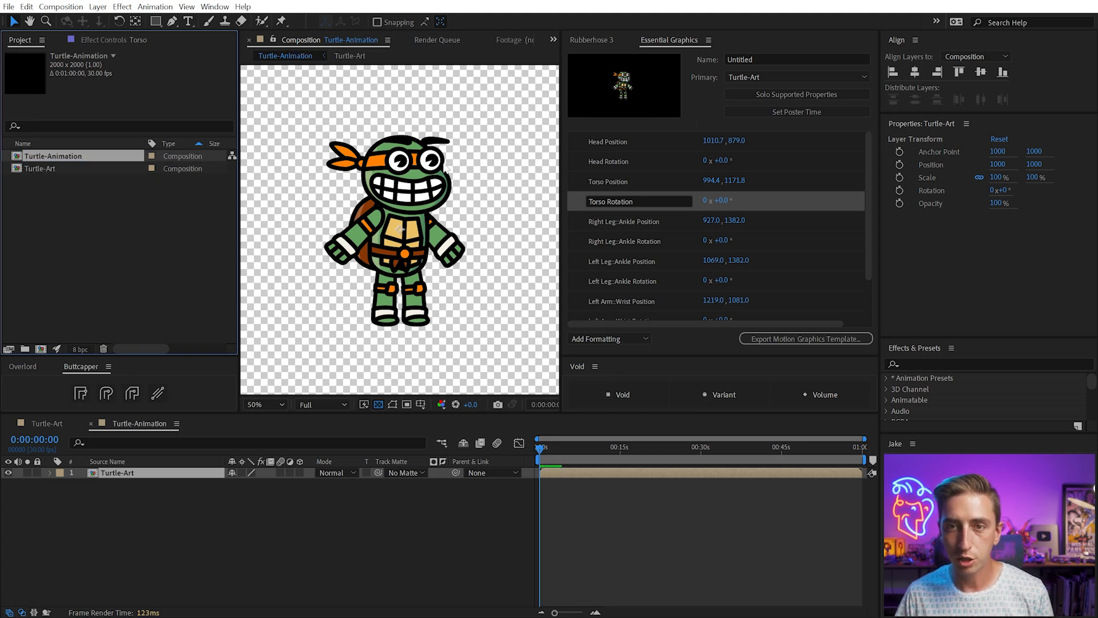
- Set the Turtle-Animation composition's size to 1080 × 1080
{"action": "key", "text": "ctrl+k"}
{"action": "double_click", "coordinate": [395, 229]}
{"action": "type", "text": "1080"}
{"action": "key", "text": "Tab"}
{"action": "type", "text": "1080"}
{"action": "key", "text": "Return"}
- Scale the nested Turtle-Art layer down to 40% in Turtle-Animation
{"action": "key", "text": "s"}
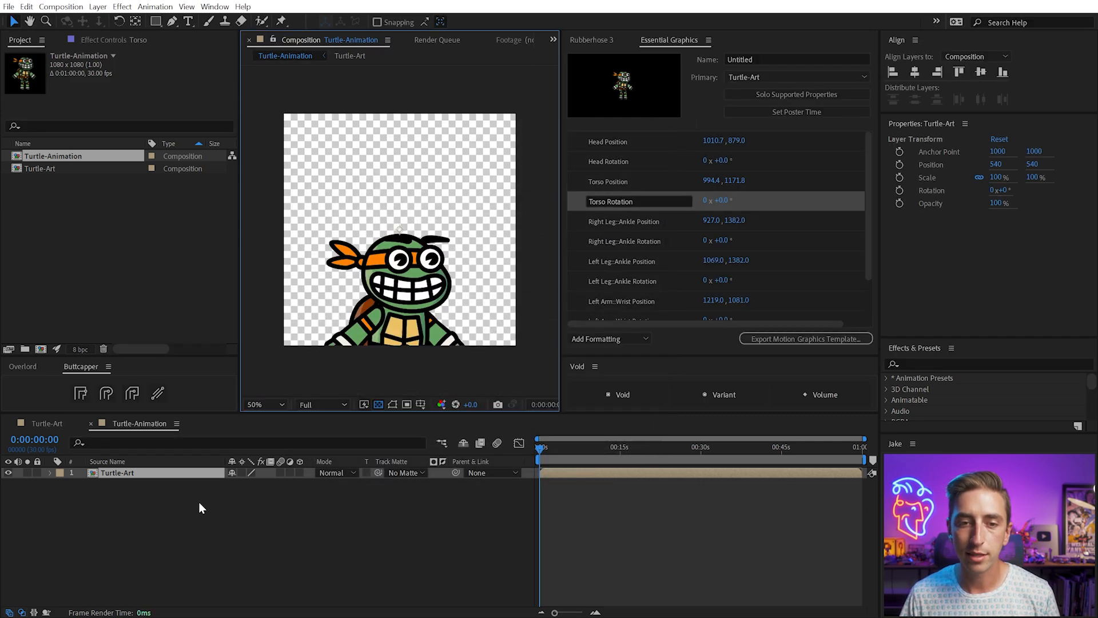
{"action": "left_click_drag", "start_coordinate": [264, 483], "coordinate": [230, 484]}
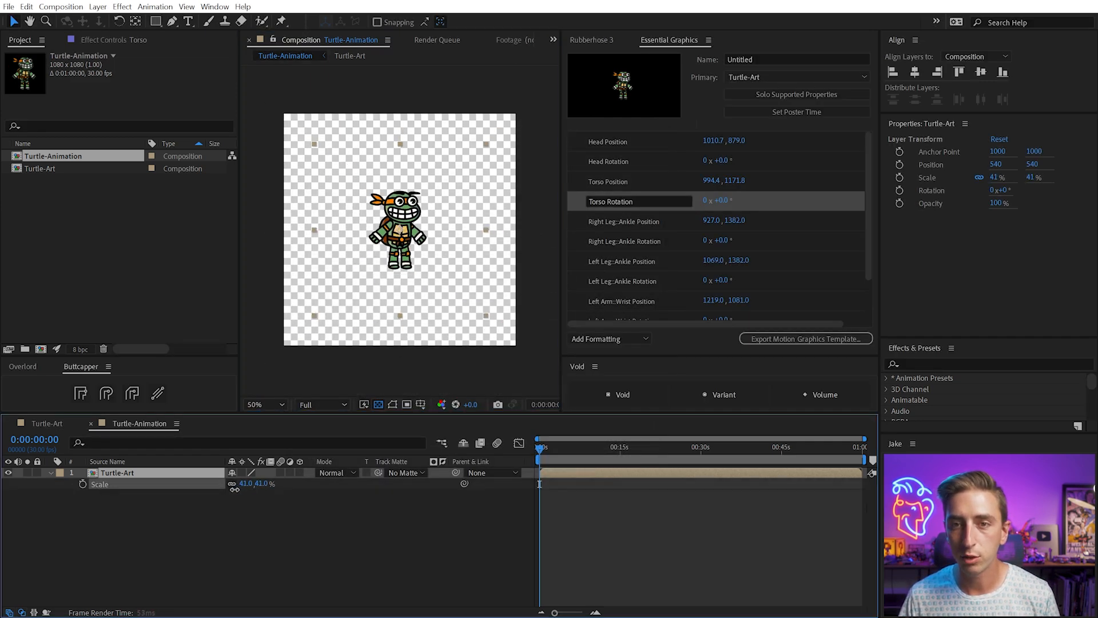
{"action": "left_click", "coordinate": [333, 532]}
{"action": "scroll", "coordinate": [423, 190], "scroll_direction": "up", "scroll_amount": 1}
{"action": "left_click", "coordinate": [423, 189]}
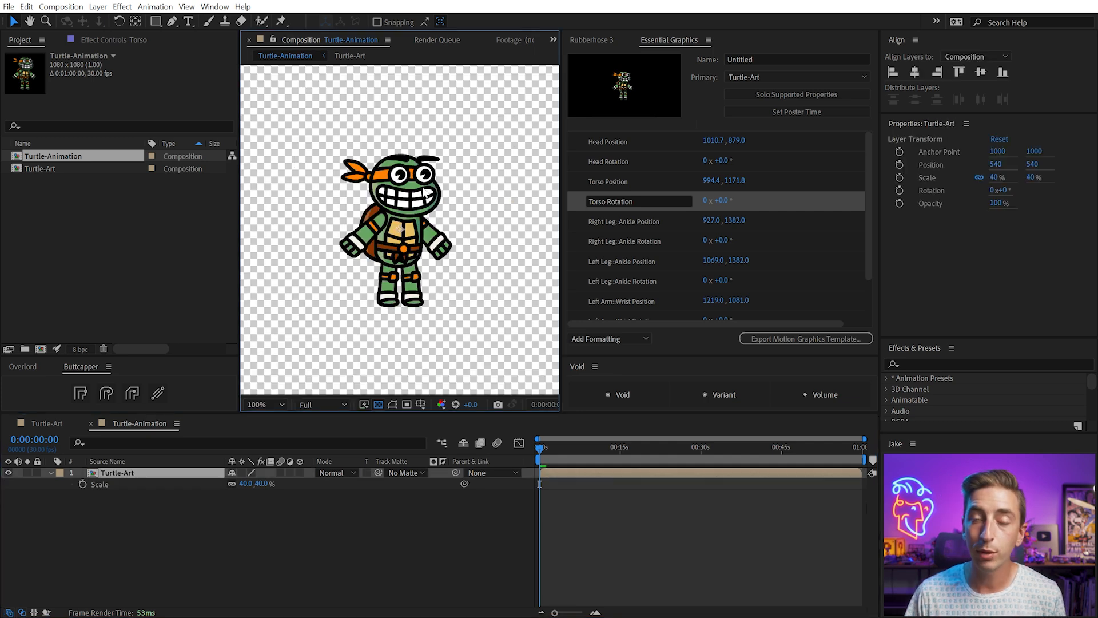
- Expand the Turtle-Art layer's Essential Properties to view its position and rotation controls
{"action": "left_click", "coordinate": [50, 472]}
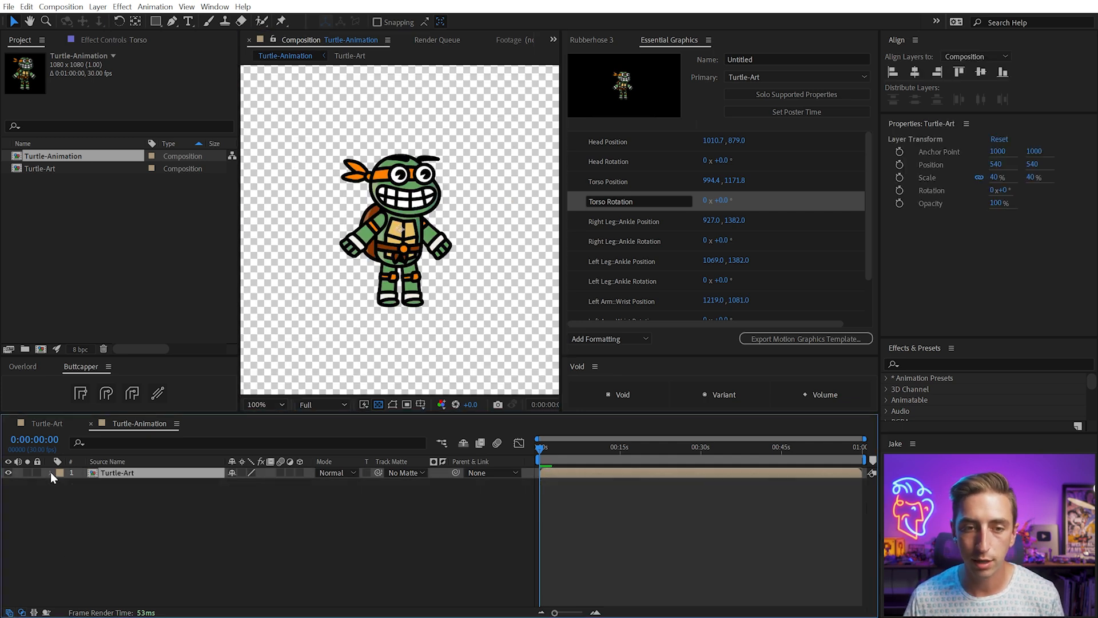
{"action": "left_click", "coordinate": [51, 472]}
{"action": "left_click", "coordinate": [60, 485]}
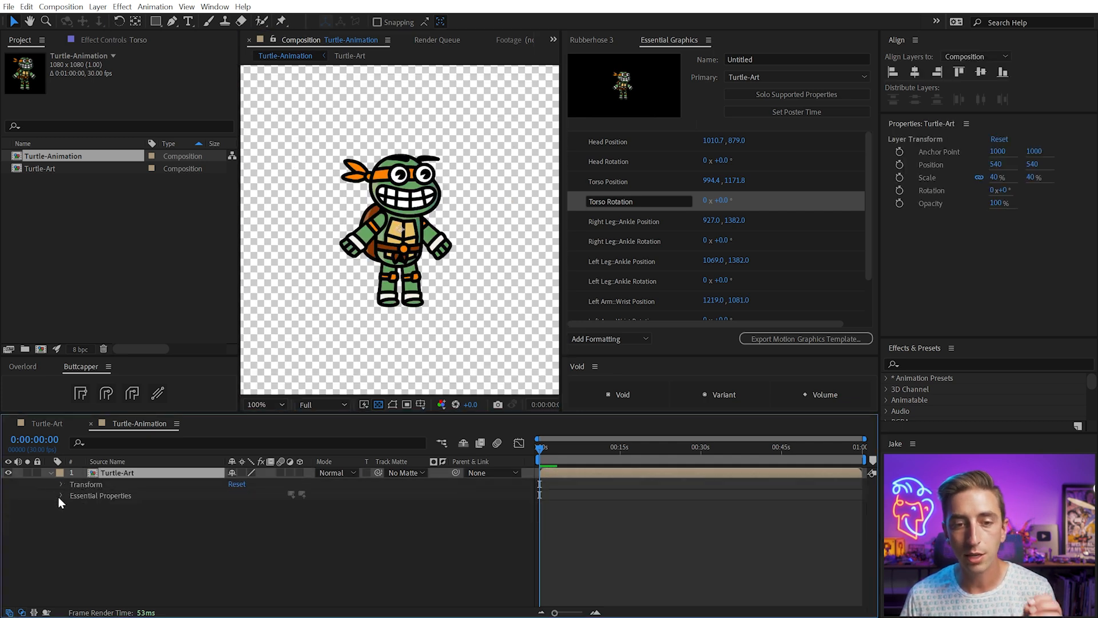
{"action": "left_click", "coordinate": [61, 495]}
{"action": "scroll", "coordinate": [209, 503], "scroll_direction": "down", "scroll_amount": 1}
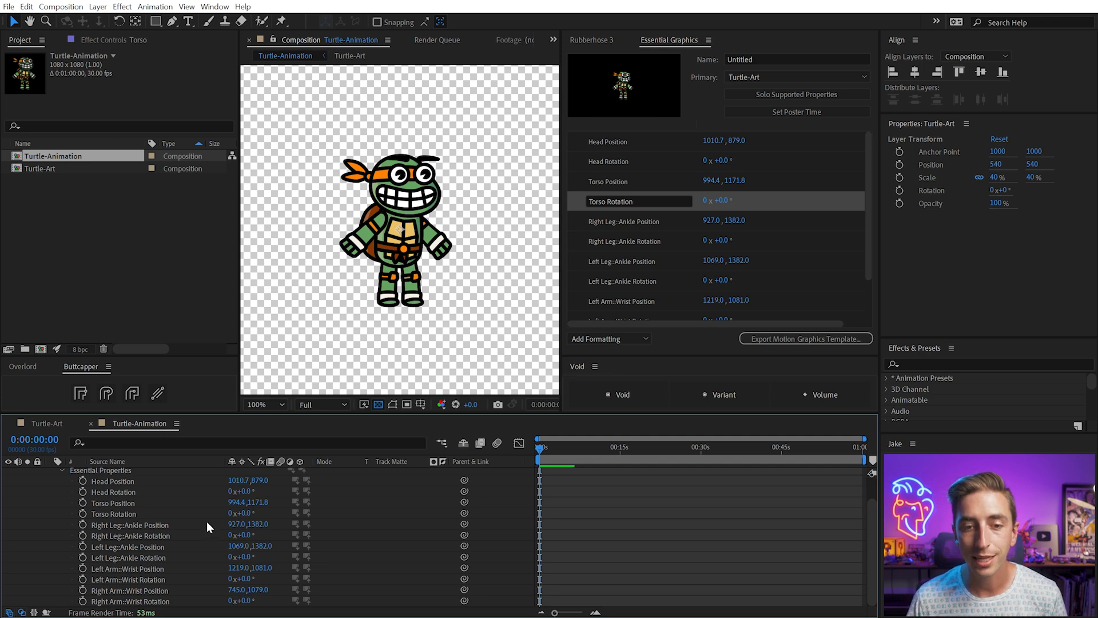
- Try overriding Torso Rotation to -4° and Head Position to 901.7, 879.0, compare with the Turtle-Art composition, and undo both changes
{"action": "left_click_drag", "start_coordinate": [247, 518], "coordinate": [247, 517]}
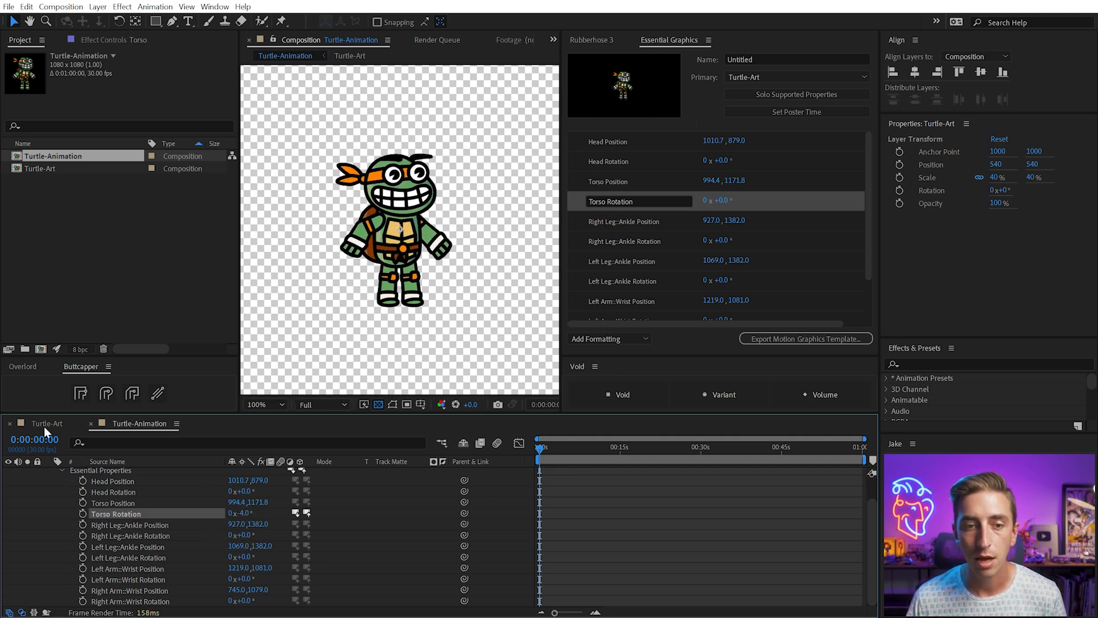
{"action": "left_click", "coordinate": [38, 428]}
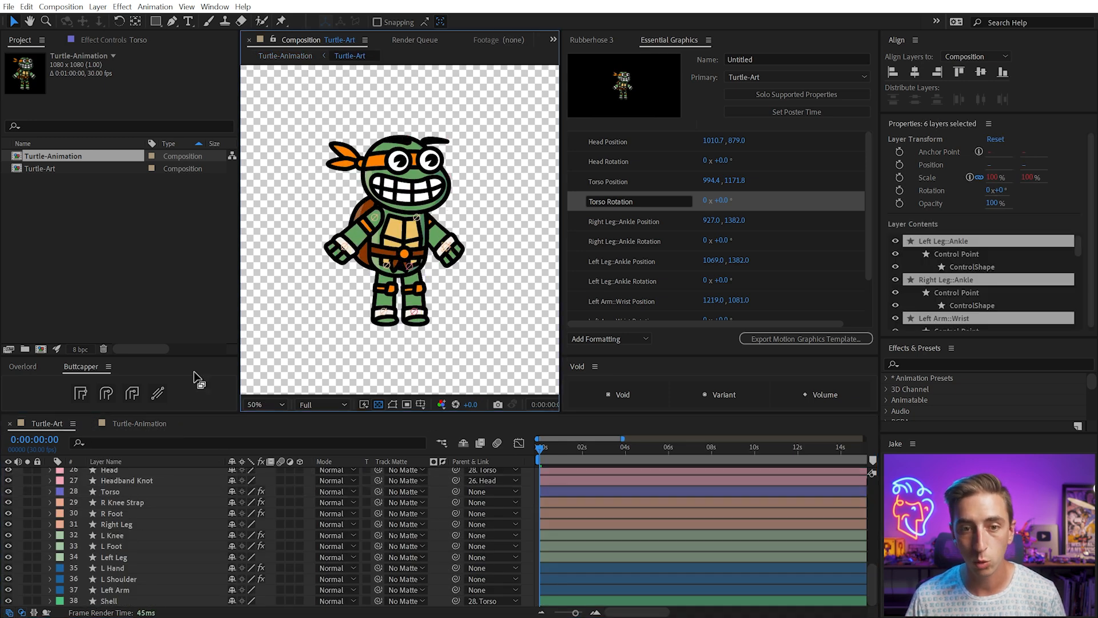
{"action": "left_click", "coordinate": [140, 423]}
{"action": "left_click_drag", "start_coordinate": [241, 481], "coordinate": [121, 434]}
{"action": "left_click", "coordinate": [46, 423]}
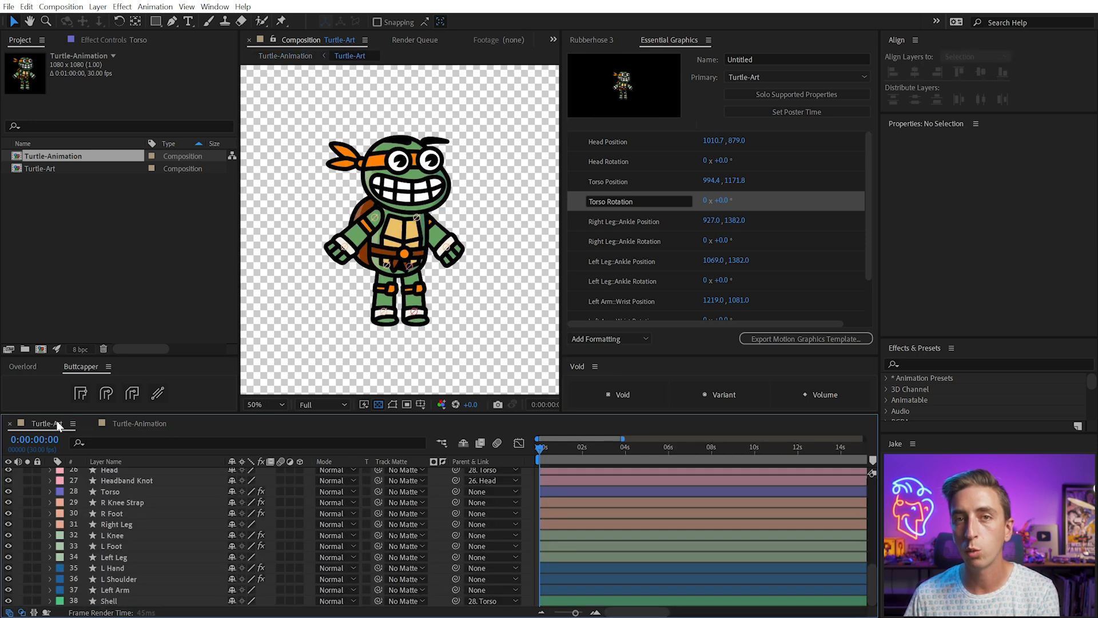
{"action": "left_click", "coordinate": [137, 423]}
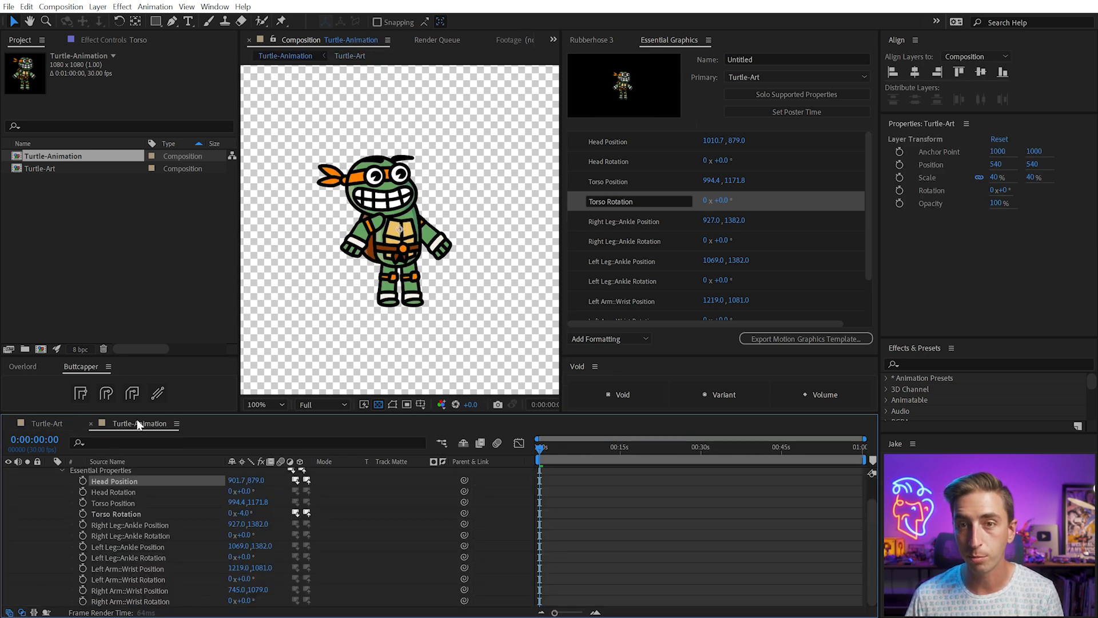
{"action": "key", "text": "ctrl+z"}
{"action": "key", "text": "ctrl+z"}
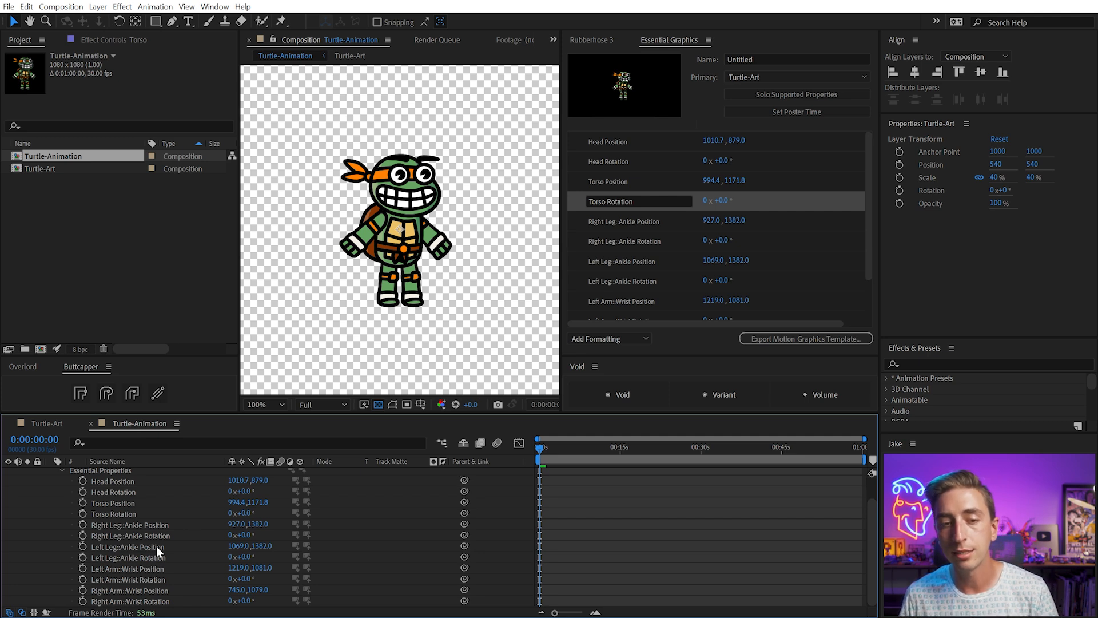
- Generate controller layers for the nested Turtle-Art layer with Rubberhose 3's EGP to rig
{"action": "scroll", "coordinate": [132, 516], "scroll_direction": "up", "scroll_amount": 2}
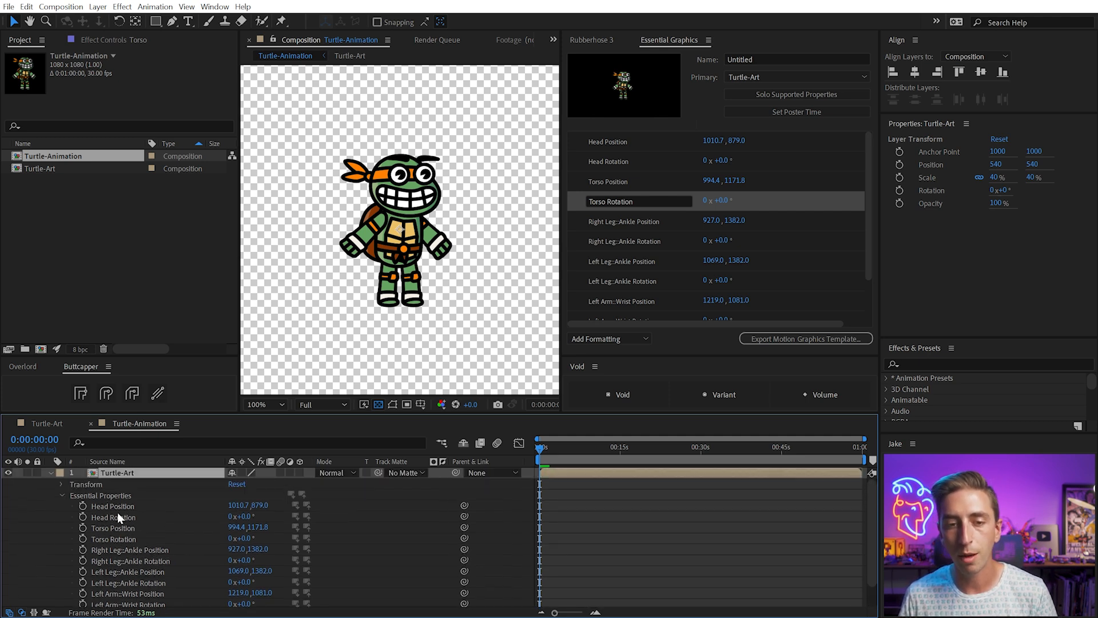
{"action": "left_click", "coordinate": [61, 496]}
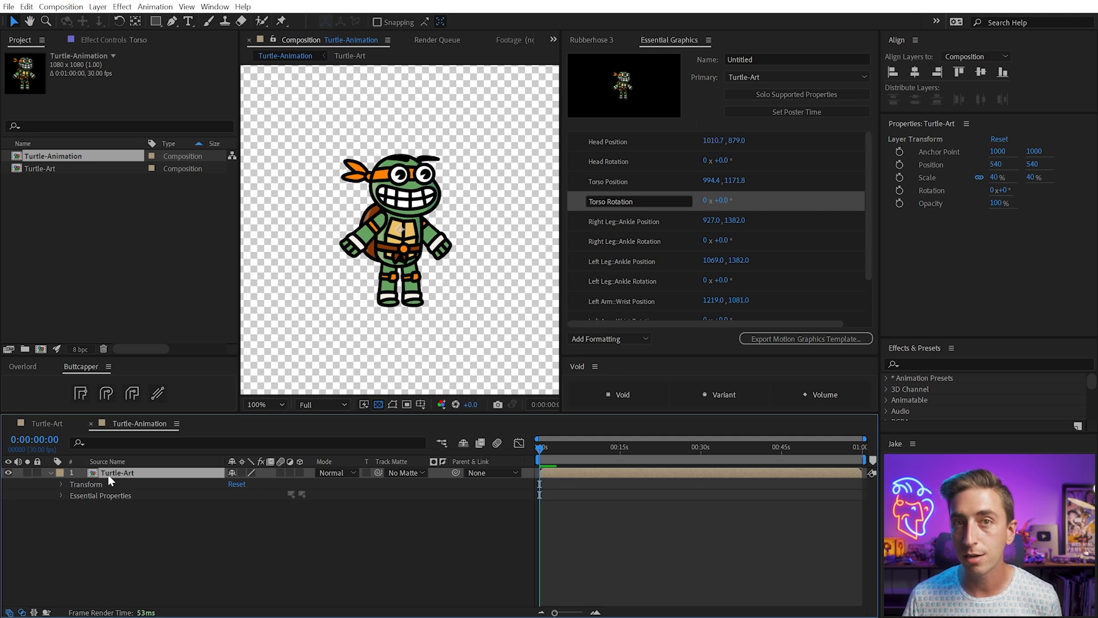
{"action": "left_click", "coordinate": [594, 40]}
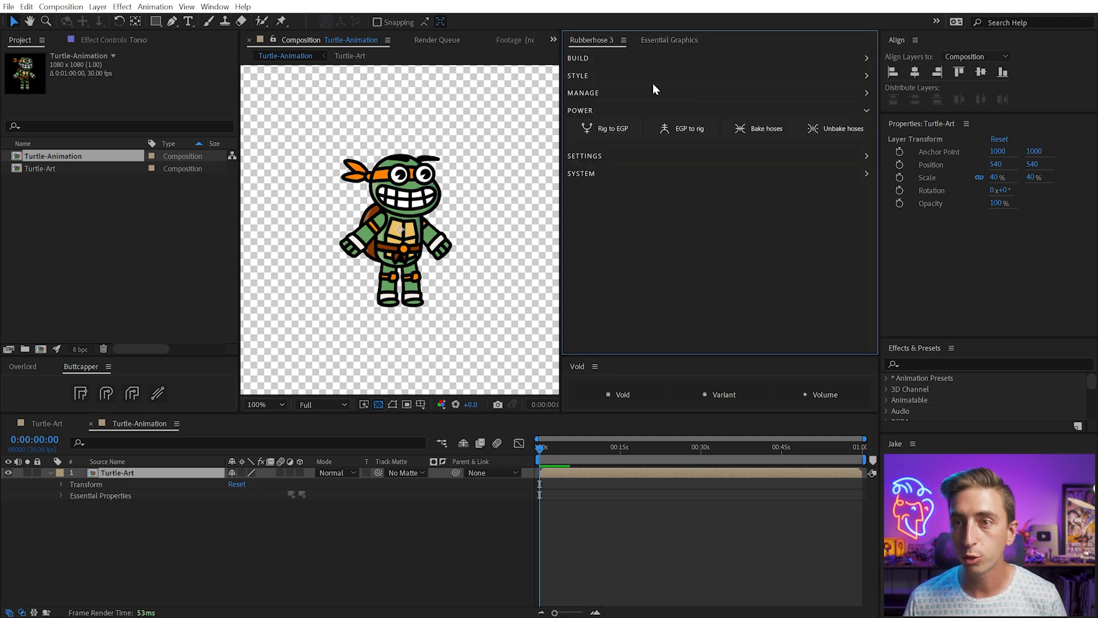
{"action": "left_click", "coordinate": [695, 131]}
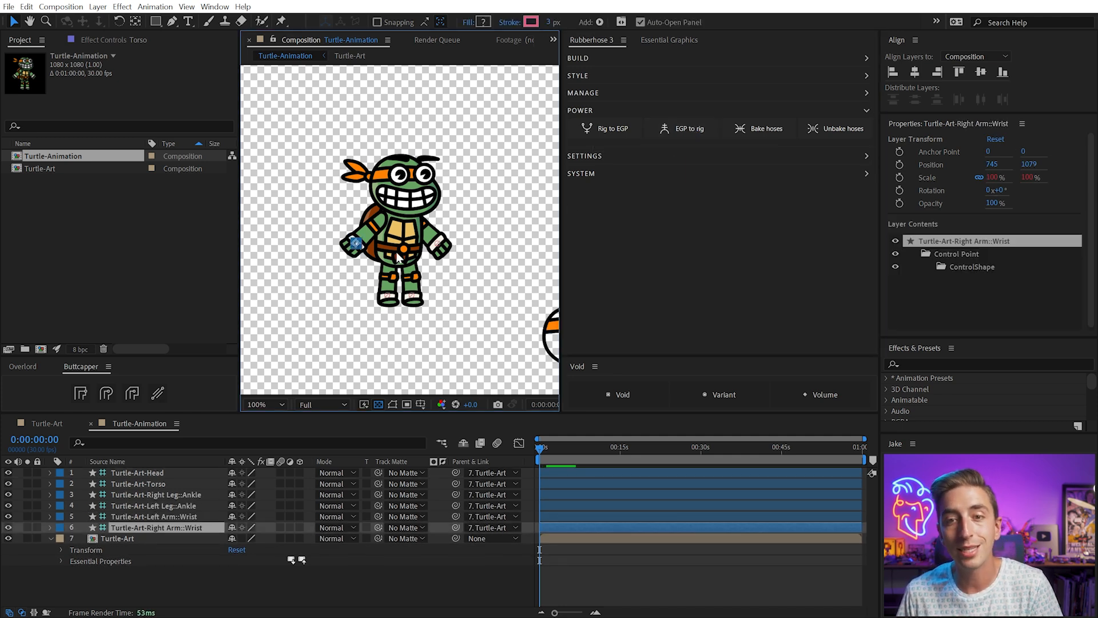
- Examine the generated wrist, head and torso controllers and where they sit relative to the turtle
{"action": "left_click", "coordinate": [339, 286]}
{"action": "key", "text": "period"}
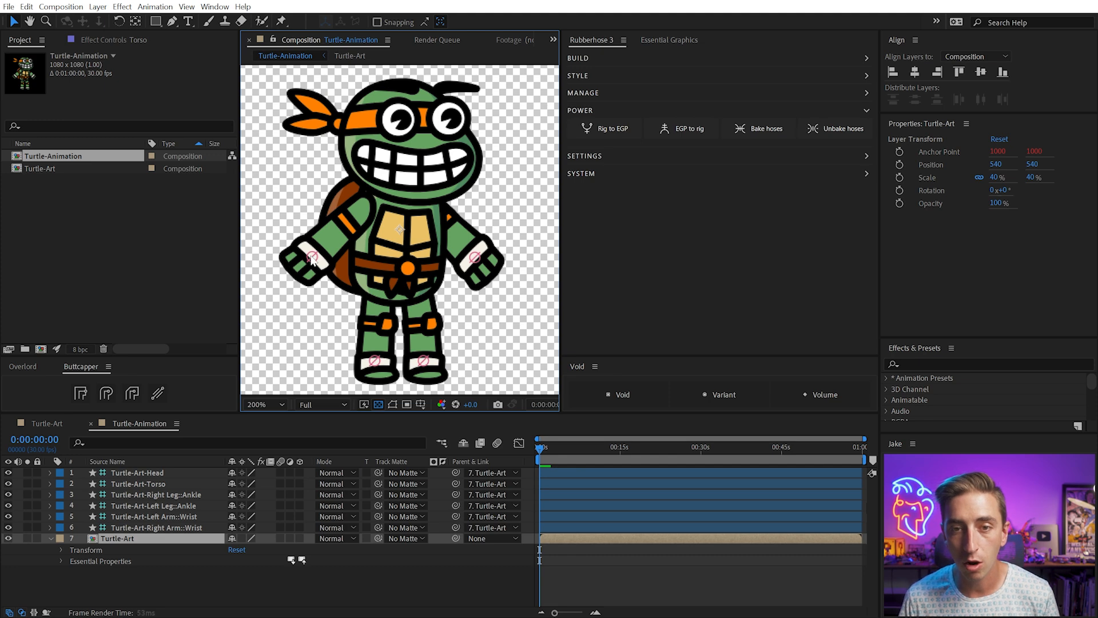
{"action": "left_click", "coordinate": [161, 527]}
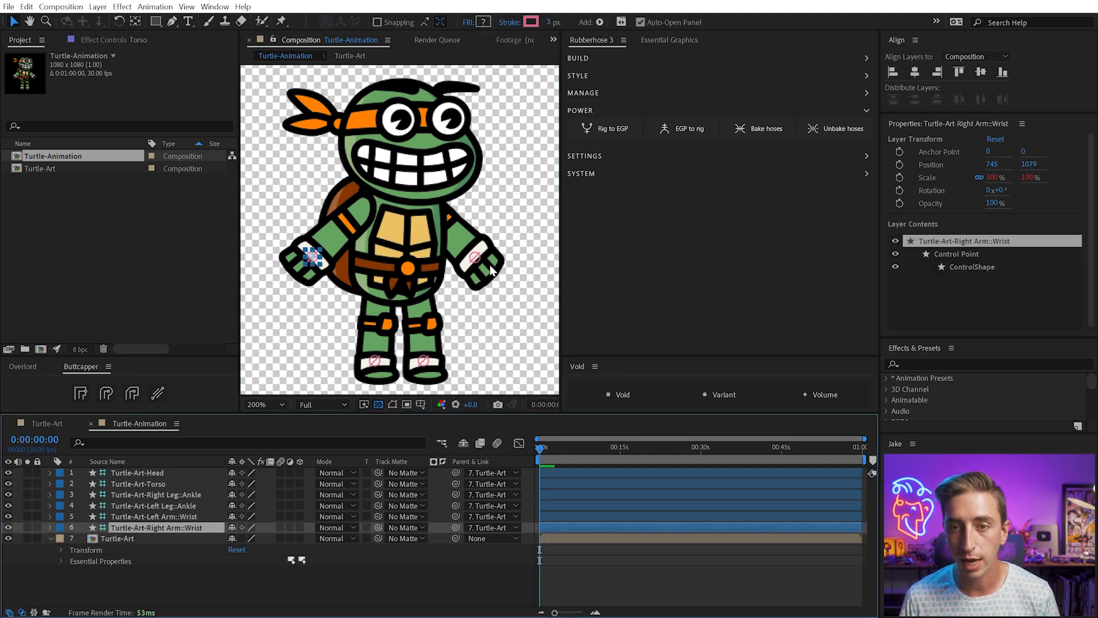
{"action": "key", "text": "comma"}
{"action": "key", "text": "comma"}
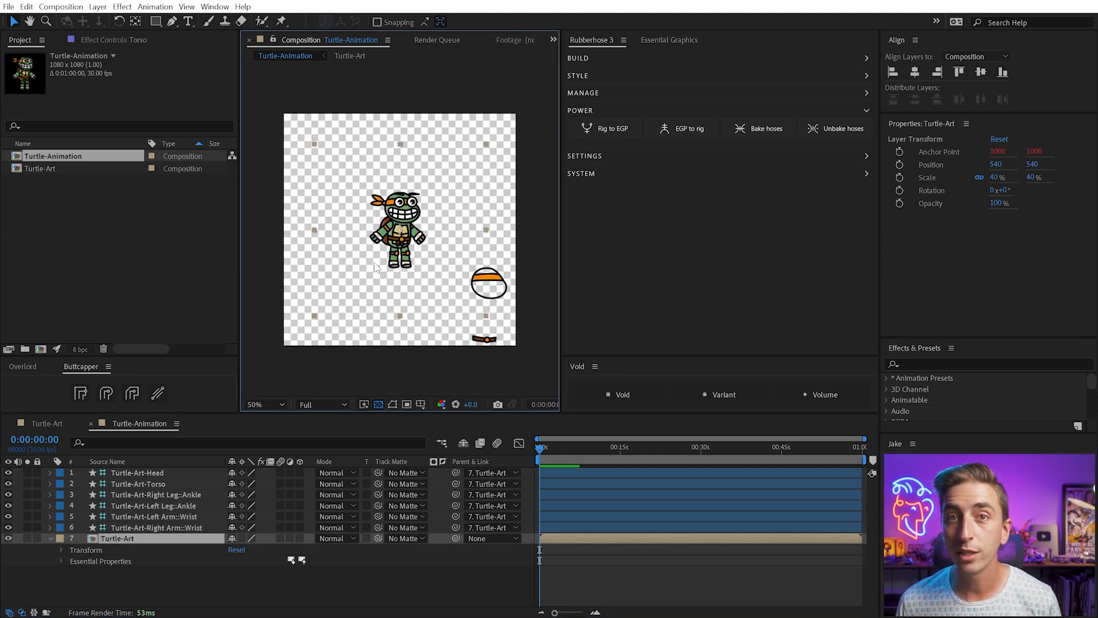
{"action": "left_click", "coordinate": [508, 294]}
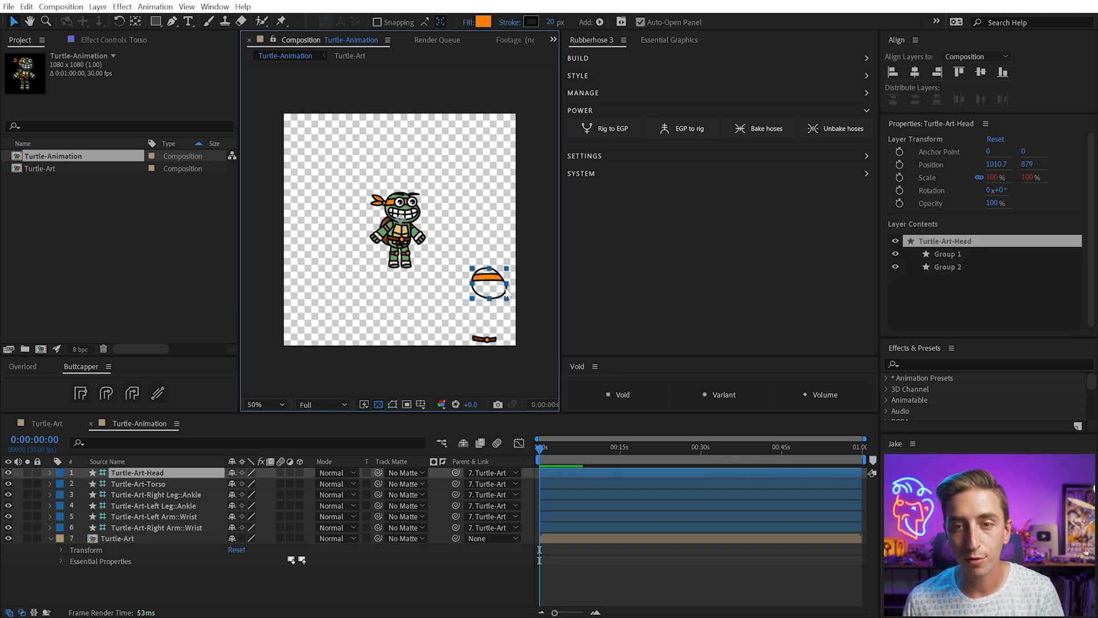
{"action": "left_click", "coordinate": [487, 339]}
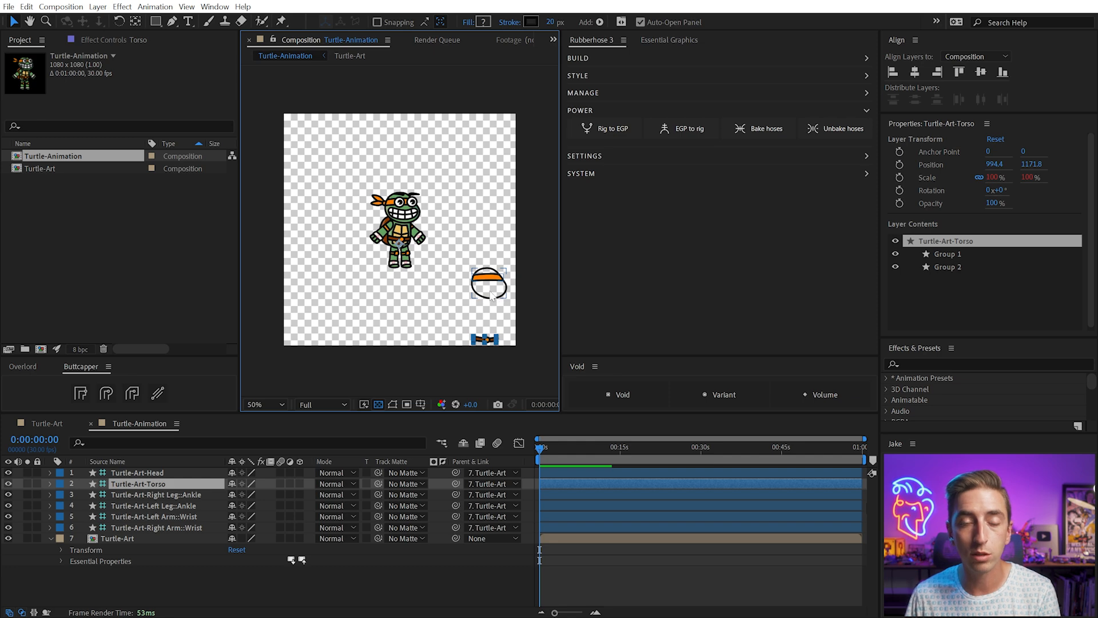
{"action": "scroll", "coordinate": [396, 218], "scroll_direction": "up", "scroll_amount": 2}
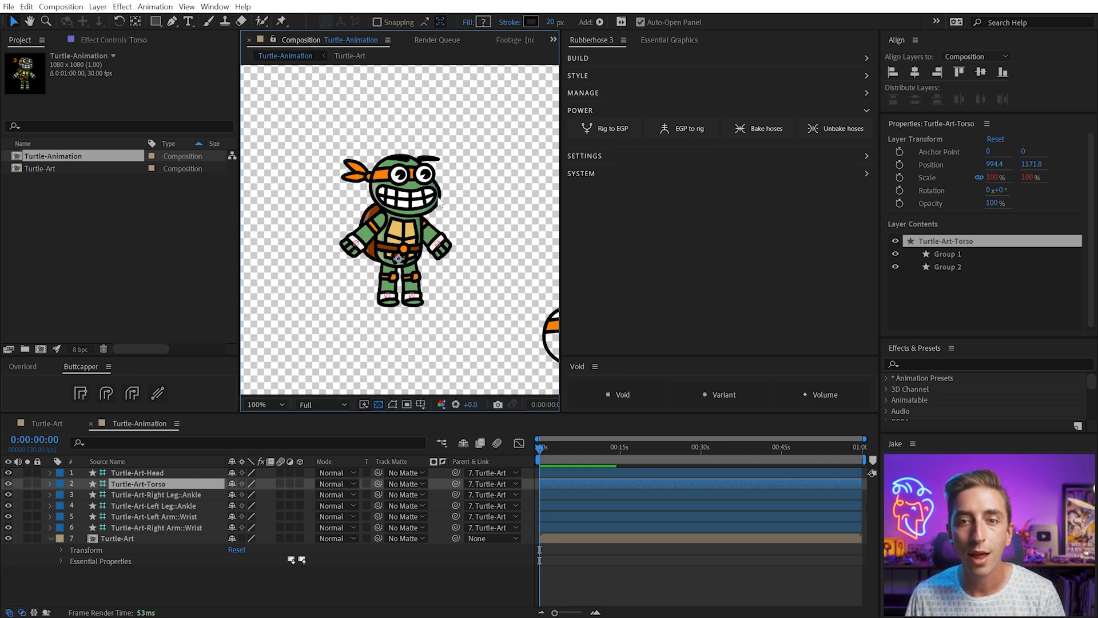
{"action": "scroll", "coordinate": [404, 252], "scroll_direction": "down", "scroll_amount": 2}
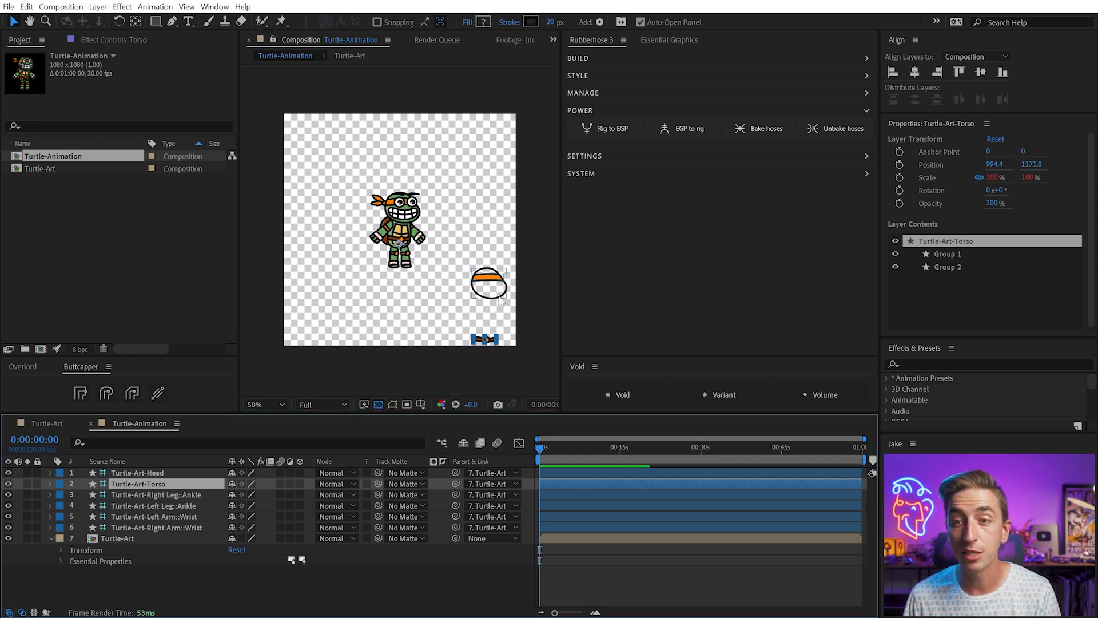
- Delete all shape contents of the Turtle-Art-Torso controller layer
{"action": "left_click", "coordinate": [50, 484]}
{"action": "left_click", "coordinate": [62, 496]}
{"action": "left_click", "coordinate": [103, 517]}
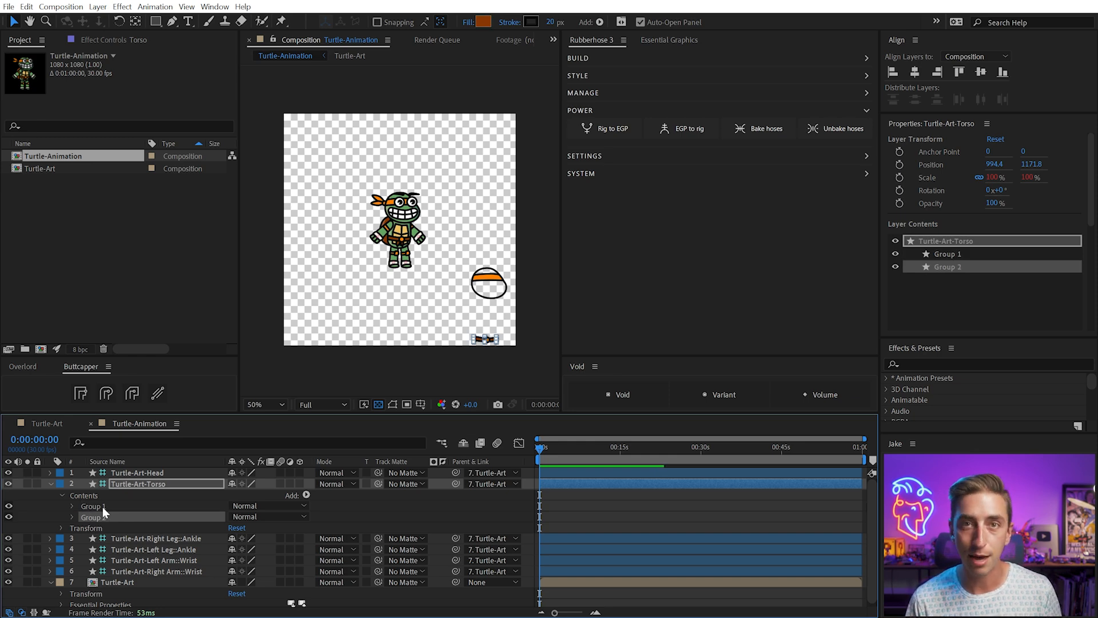
{"action": "left_click", "coordinate": [87, 497]}
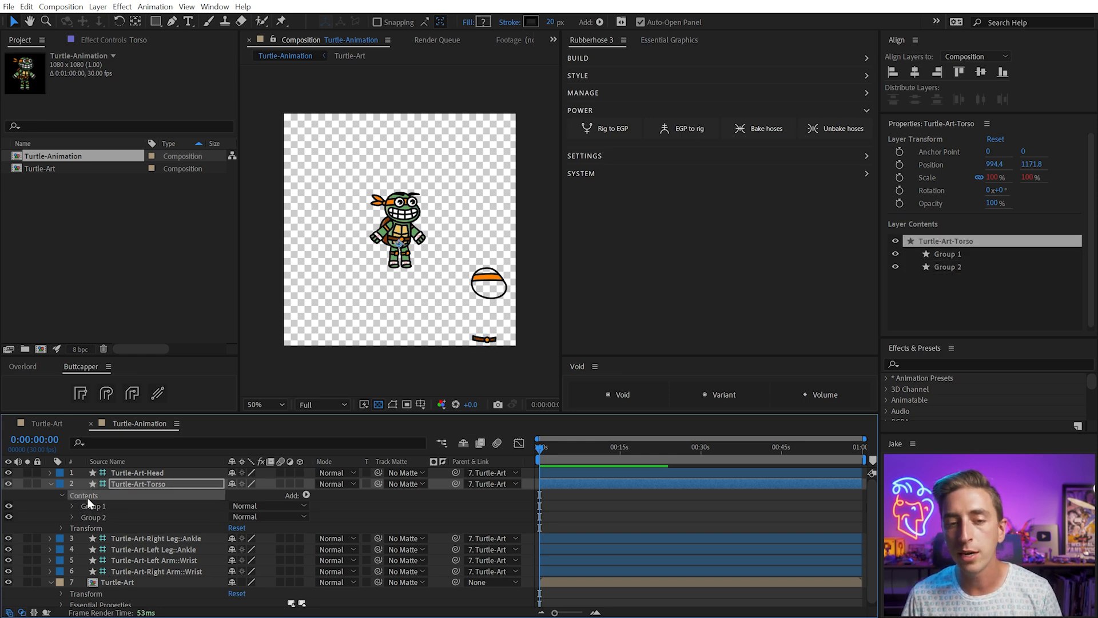
{"action": "key", "text": "Delete"}
- Delete all shape contents of the Turtle-Art-Head controller layer
{"action": "left_click", "coordinate": [50, 473]}
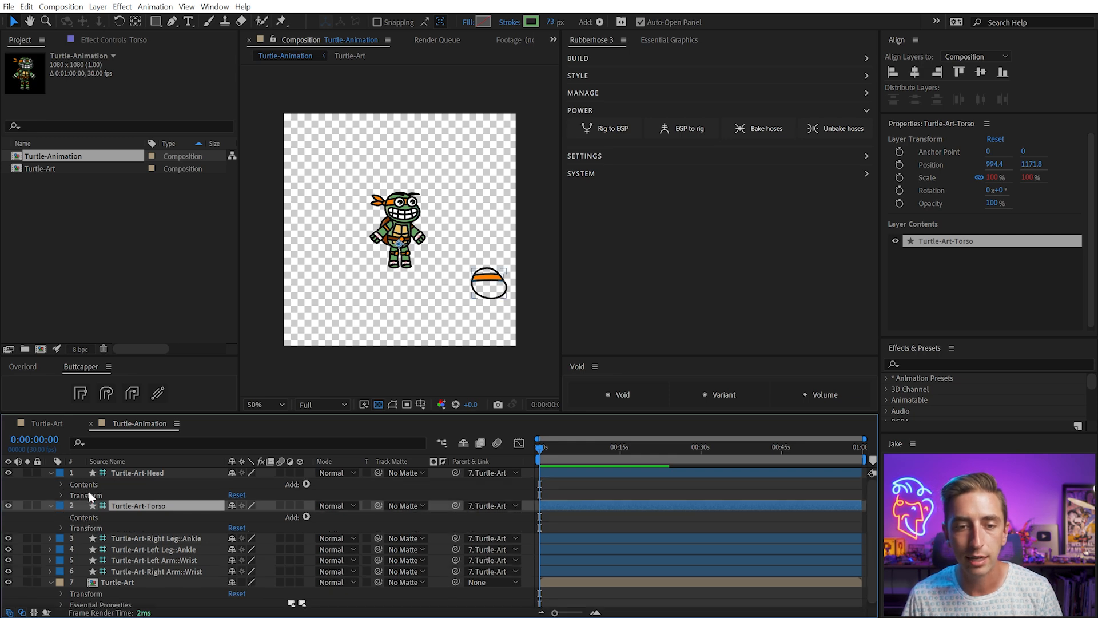
{"action": "left_click", "coordinate": [83, 485]}
{"action": "key", "text": "Delete"}
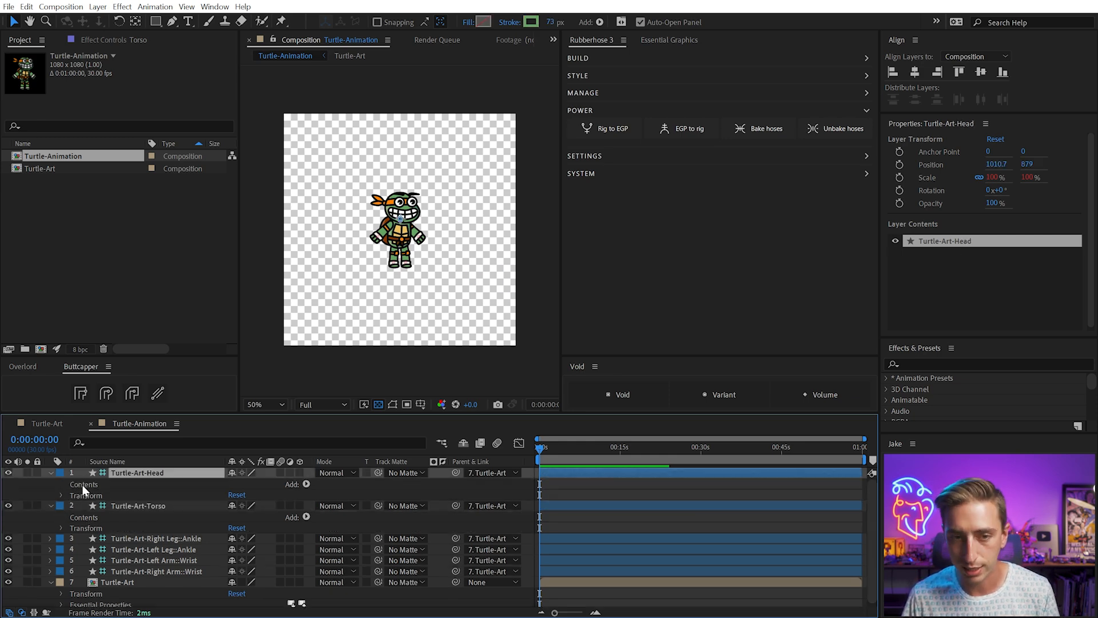
- Add a rectangle path to the contents of the Turtle-Art-Head layer
{"action": "left_click", "coordinate": [83, 485]}
{"action": "left_click", "coordinate": [306, 483]}
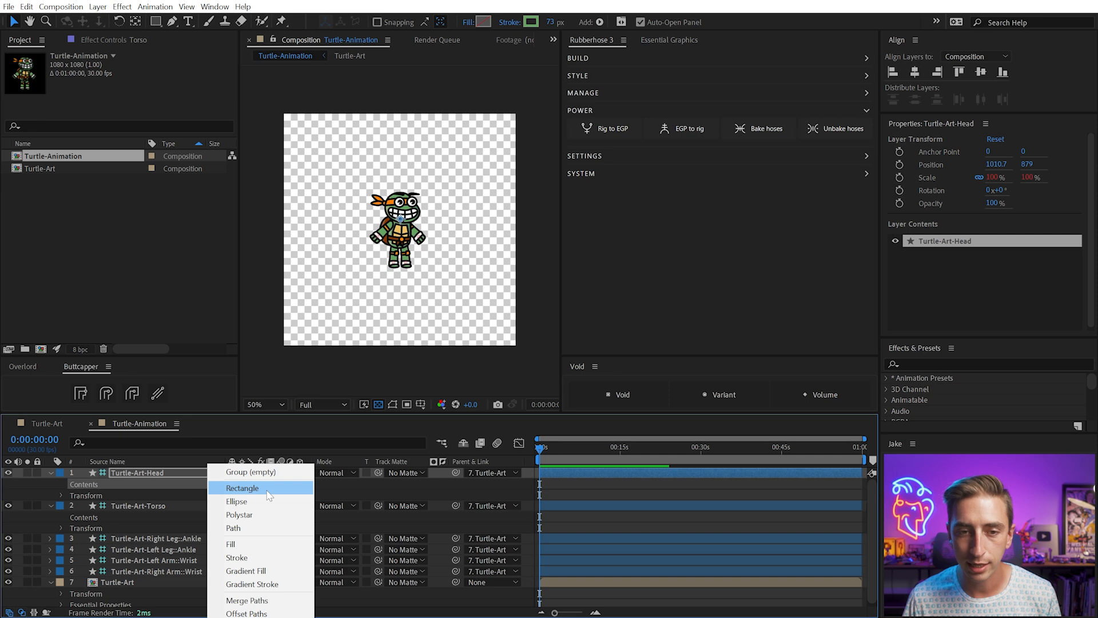
{"action": "left_click", "coordinate": [243, 488]}
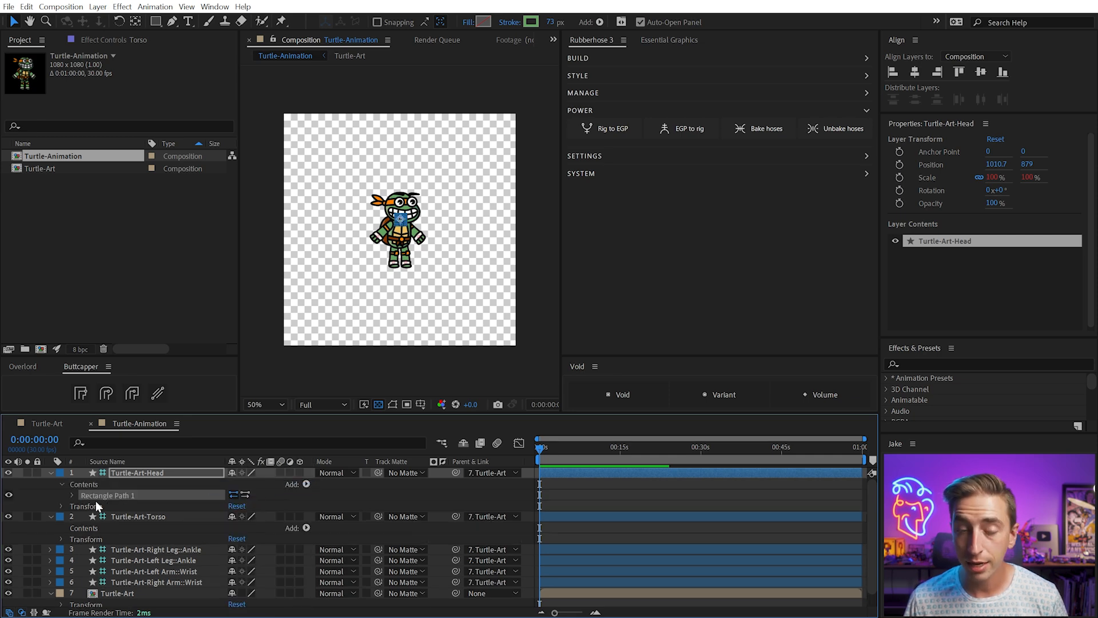
- Add a white stroke to the contents of the Turtle-Art-Head controller layer
{"action": "left_click", "coordinate": [306, 484]}
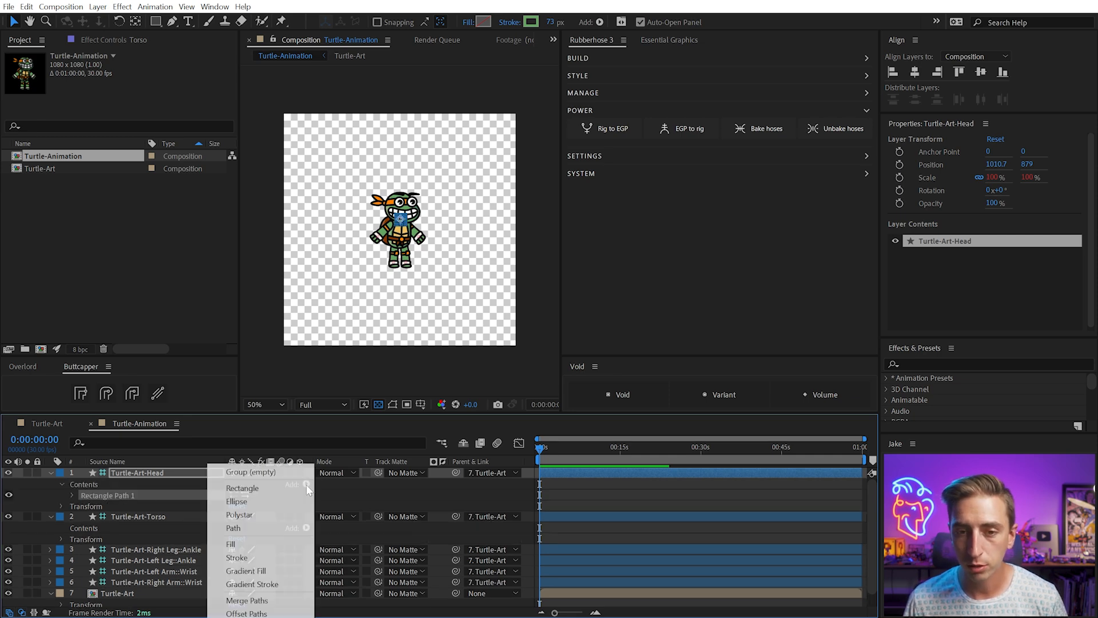
{"action": "left_click", "coordinate": [243, 557]}
{"action": "left_click", "coordinate": [531, 22]}
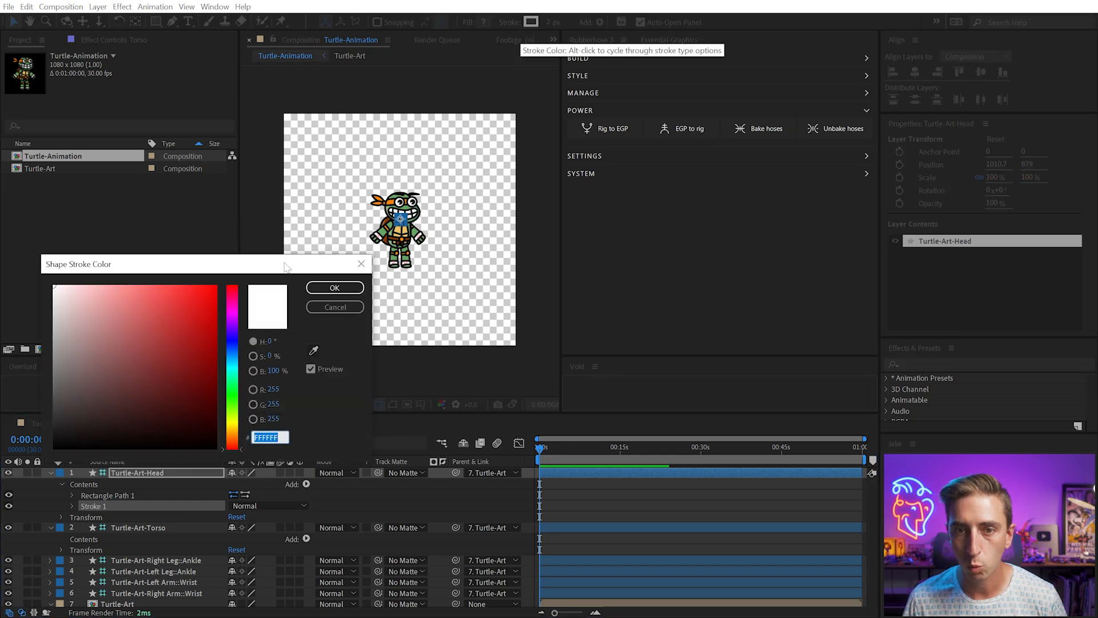
{"action": "left_click", "coordinate": [334, 288]}
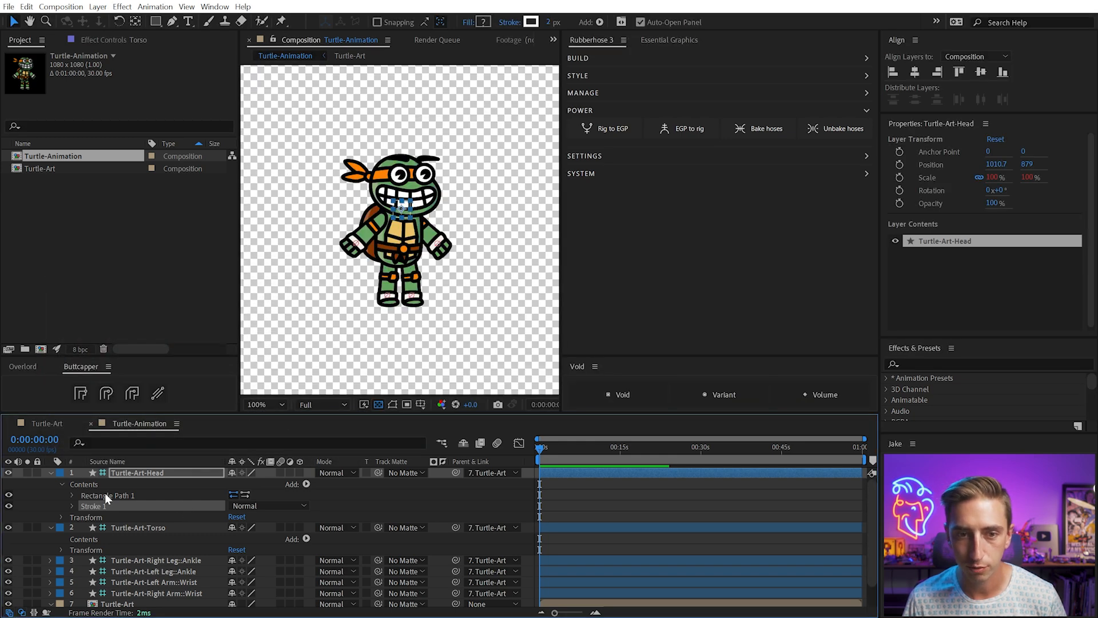
- Offset the Turtle-Art-Head rectangle to the side of the turtle by setting the layer's anchor point to 476, 0
{"action": "mouse_move", "coordinate": [404, 205]}
{"action": "left_mouse_down"}
{"action": "mouse_move", "coordinate": [403, 217]}
{"action": "mouse_move", "coordinate": [409, 199]}
{"action": "left_mouse_up"}
{"action": "key", "text": "ctrl+z"}
{"action": "key", "text": "w"}
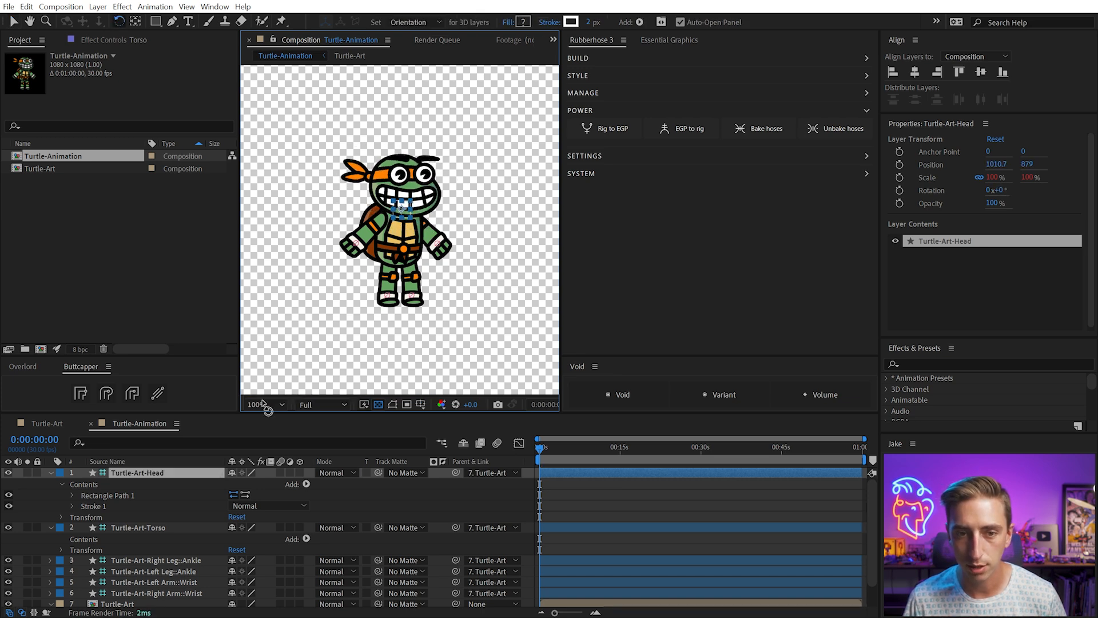
{"action": "key", "text": "a"}
{"action": "left_click_drag", "start_coordinate": [233, 483], "coordinate": [546, 482]}
- Change the stroke colour of the head controller's rectangle to magenta FF00BC
{"action": "left_click", "coordinate": [571, 22]}
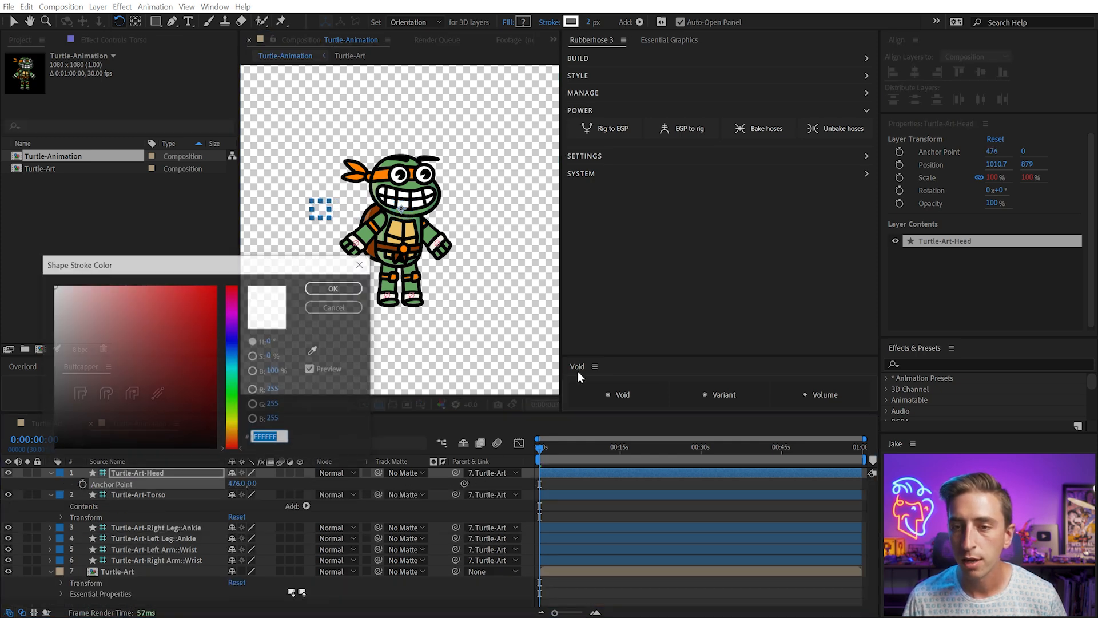
{"action": "left_click", "coordinate": [233, 361]}
{"action": "left_click_drag", "start_coordinate": [210, 314], "coordinate": [244, 268]}
{"action": "left_click", "coordinate": [233, 305]}
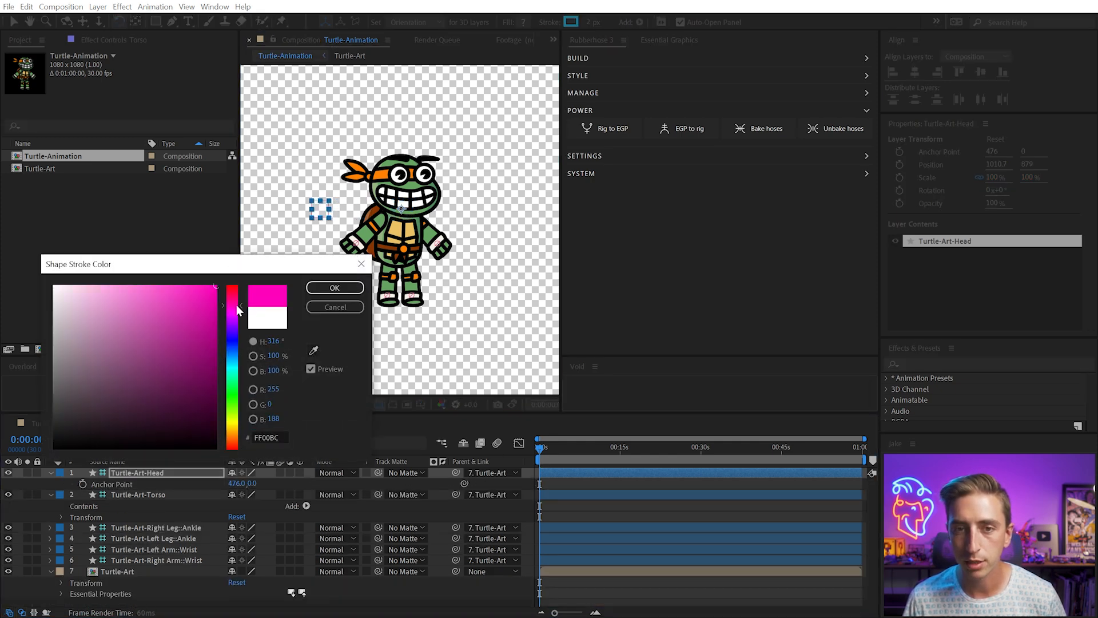
{"action": "left_click", "coordinate": [323, 288]}
- Try rotating the head with its offset rectangle controller and undo each rotation
{"action": "left_click", "coordinate": [500, 237]}
{"action": "left_click_drag", "start_coordinate": [322, 212], "coordinate": [333, 249]}
{"action": "key", "text": "ctrl+z"}
{"action": "left_click", "coordinate": [37, 590]}
{"action": "mouse_move", "coordinate": [317, 209]}
{"action": "left_mouse_down"}
{"action": "mouse_move", "coordinate": [320, 182]}
{"action": "mouse_move", "coordinate": [316, 220]}
{"action": "mouse_move", "coordinate": [316, 204]}
{"action": "left_mouse_up"}
{"action": "key", "text": "ctrl+z"}
- Copy the Turtle-Art-Head shape contents into the Turtle-Art-Torso layer and set the torso layer's anchor point to 465, 0
{"action": "left_click", "coordinate": [51, 472]}
{"action": "left_click", "coordinate": [51, 473]}
{"action": "left_click", "coordinate": [66, 484]}
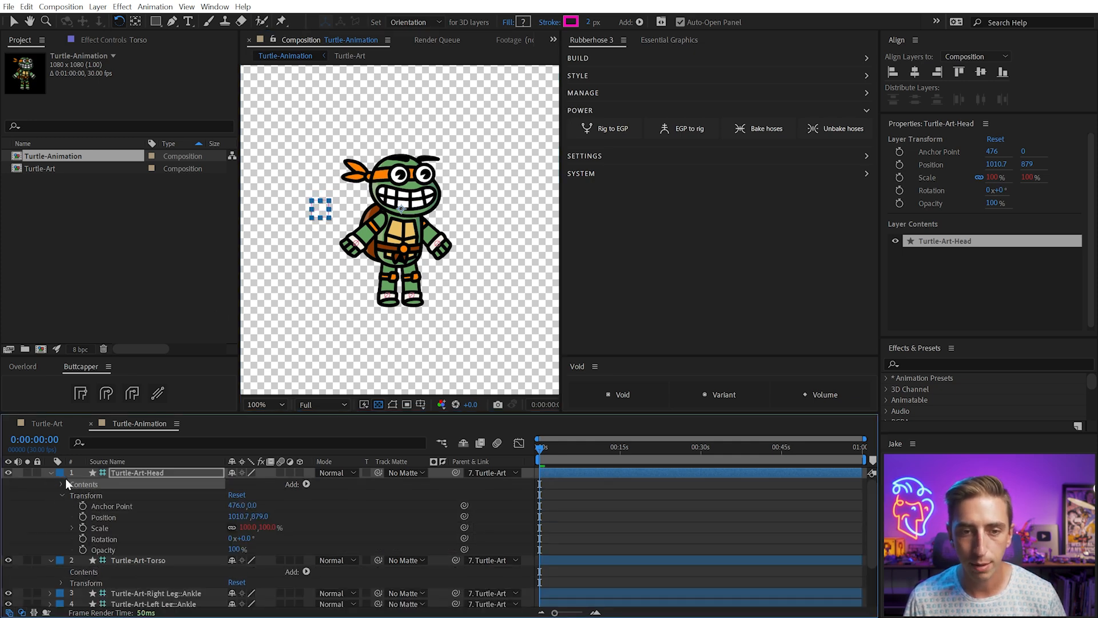
{"action": "left_click", "coordinate": [51, 473]}
{"action": "double_click", "coordinate": [92, 497]}
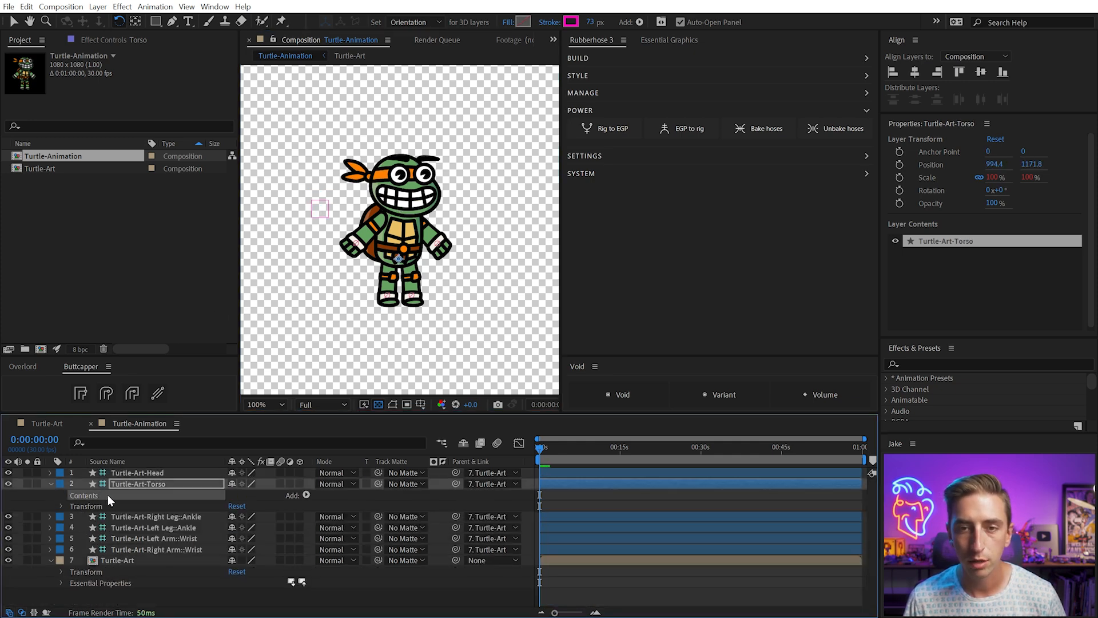
{"action": "key", "text": "a"}
{"action": "left_click_drag", "start_coordinate": [234, 495], "coordinate": [500, 462]}
- Set the Turtle-Art-Torso rectangle's size to 200 by 200 and the layer's anchor point to 494, 0
{"action": "left_click", "coordinate": [50, 483]}
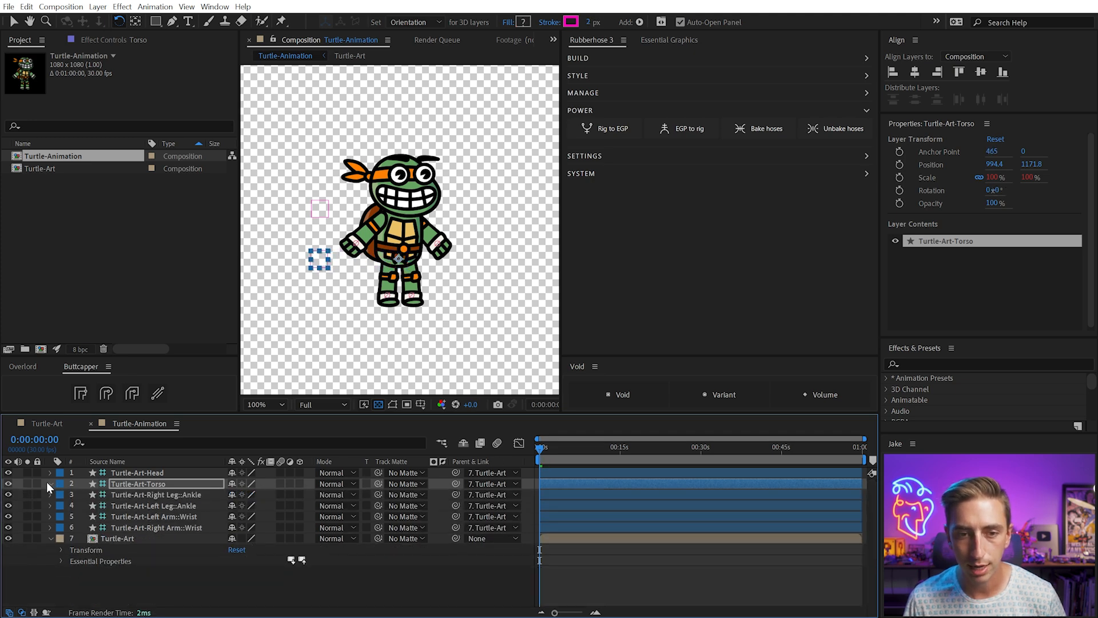
{"action": "left_click", "coordinate": [48, 484]}
{"action": "left_click", "coordinate": [62, 495]}
{"action": "left_click", "coordinate": [73, 506]}
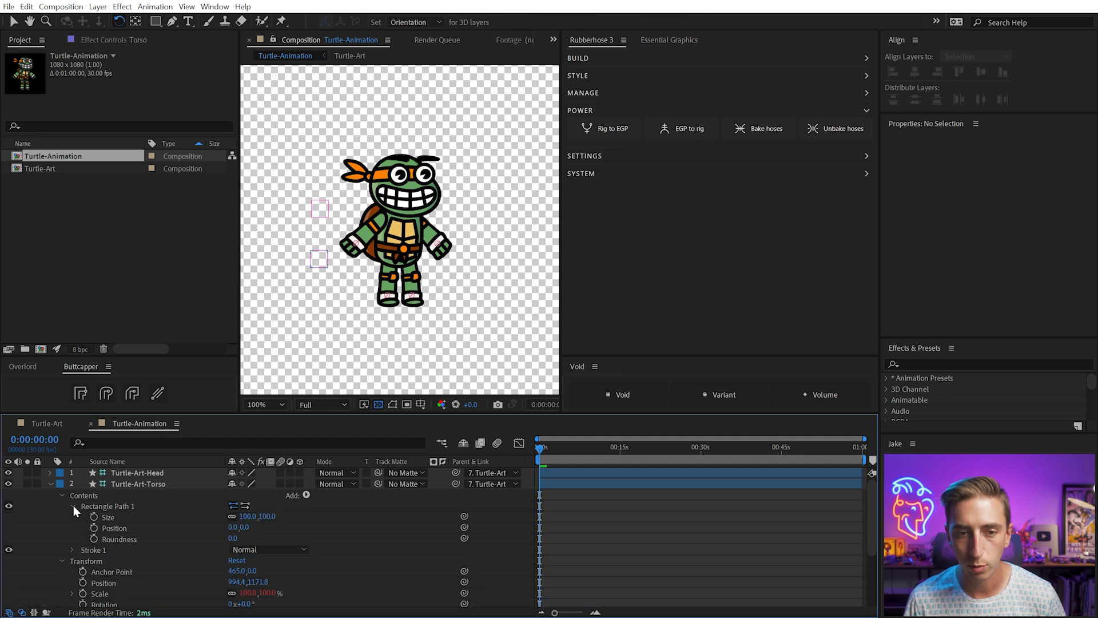
{"action": "left_click_drag", "start_coordinate": [250, 517], "coordinate": [313, 505]}
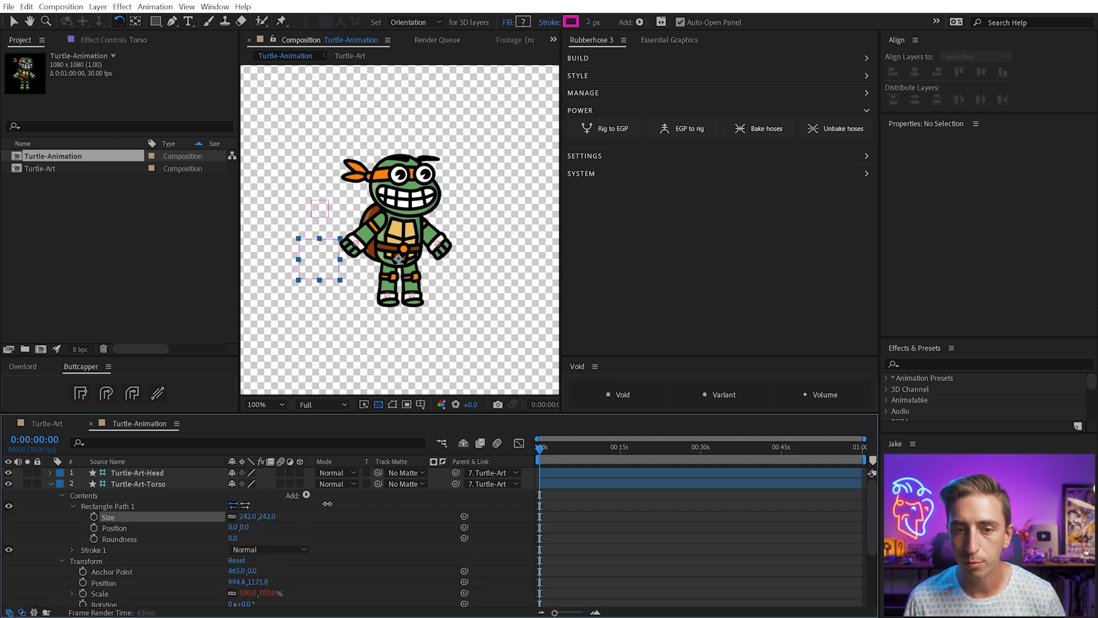
{"action": "left_click", "coordinate": [249, 516]}
{"action": "type", "text": "200"}
{"action": "key", "text": "Return"}
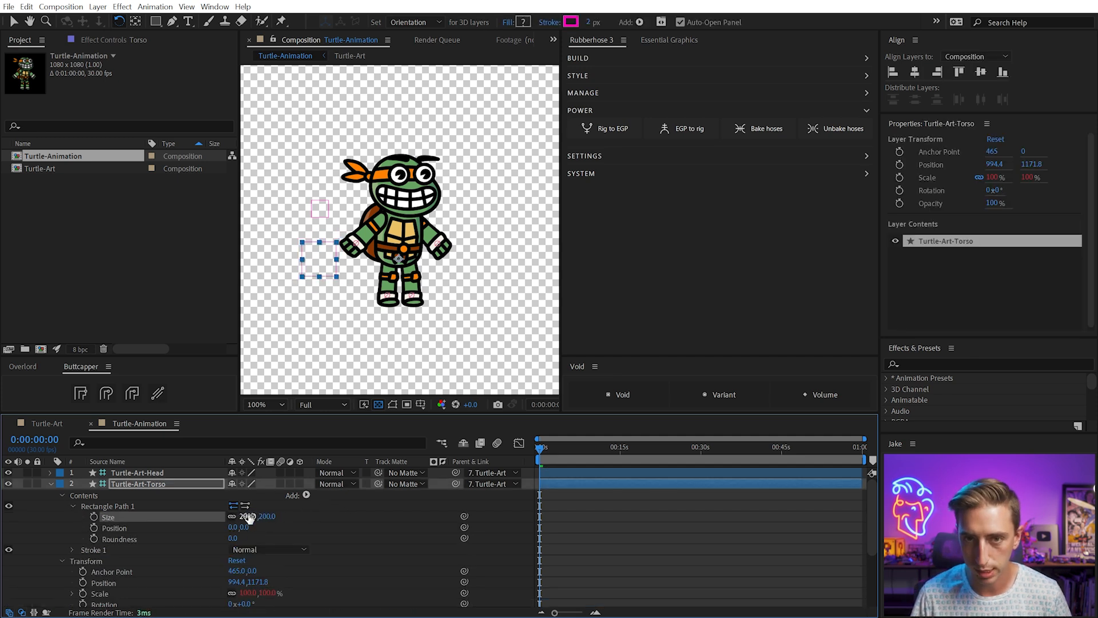
{"action": "key", "text": "a"}
{"action": "left_click_drag", "start_coordinate": [238, 494], "coordinate": [255, 490]}
- Try rotating the torso and head controllers and moving the torso controller, undoing each change
{"action": "left_click_drag", "start_coordinate": [315, 264], "coordinate": [313, 253]}
{"action": "key", "text": "ctrl+z"}
{"action": "mouse_move", "coordinate": [316, 209]}
{"action": "left_mouse_down"}
{"action": "mouse_move", "coordinate": [319, 220]}
{"action": "mouse_move", "coordinate": [318, 209]}
{"action": "left_mouse_up"}
{"action": "key", "text": "ctrl+z"}
{"action": "key", "text": "v"}
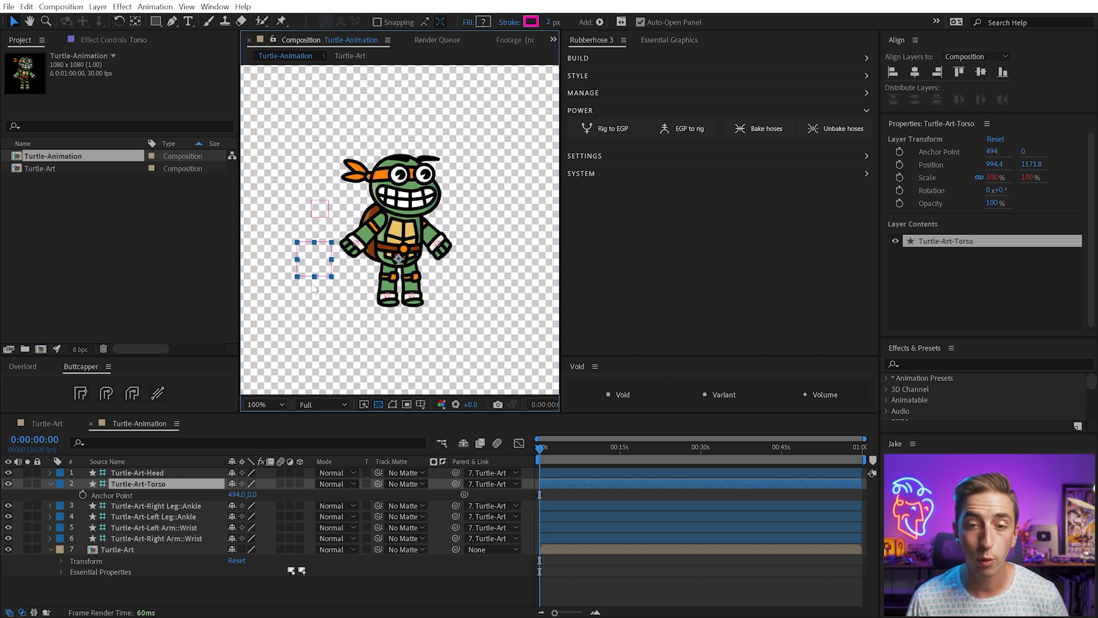
{"action": "left_click_drag", "start_coordinate": [312, 262], "coordinate": [313, 259]}
{"action": "key", "text": "ctrl+z"}
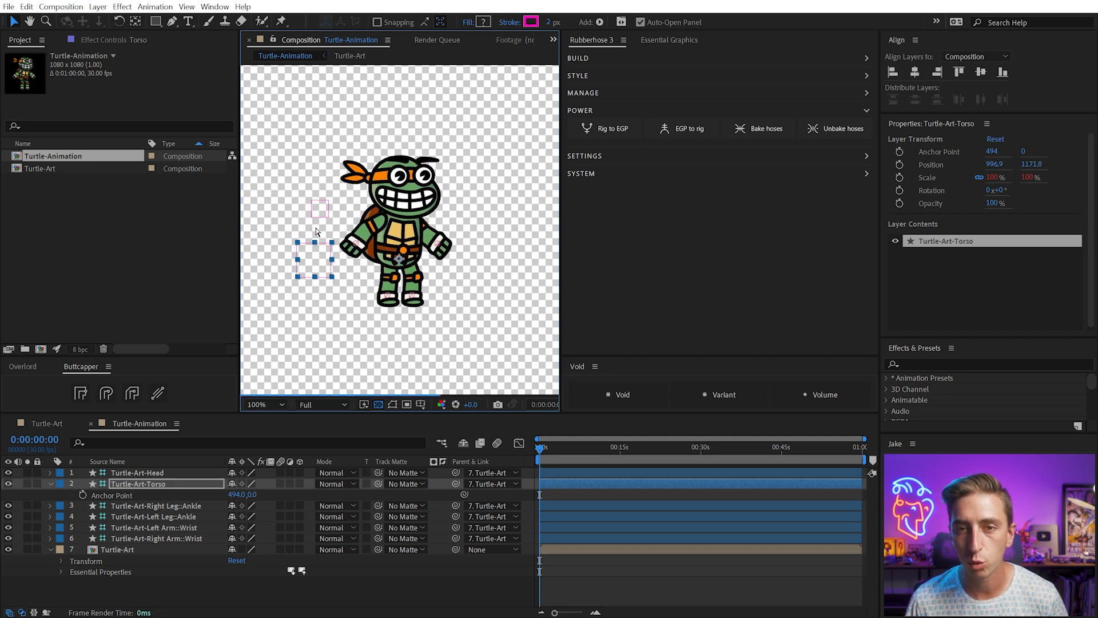
- Try parenting the Turtle-Art-Head layer to Turtle-Art-Torso and undo the parenting
{"action": "left_click", "coordinate": [319, 210]}
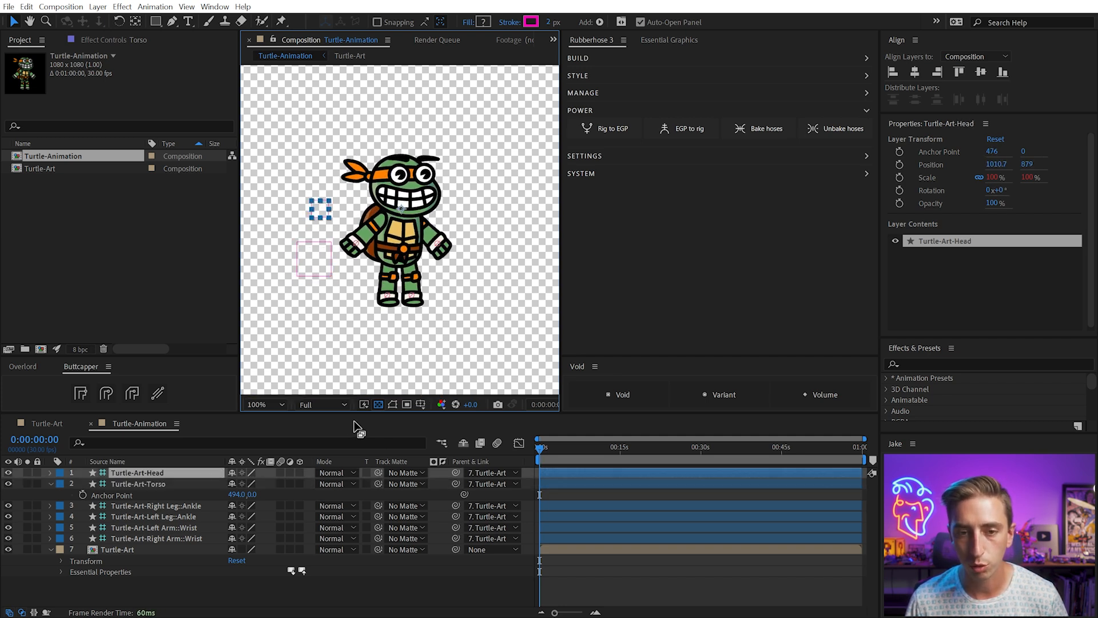
{"action": "left_click_drag", "start_coordinate": [456, 472], "coordinate": [359, 481]}
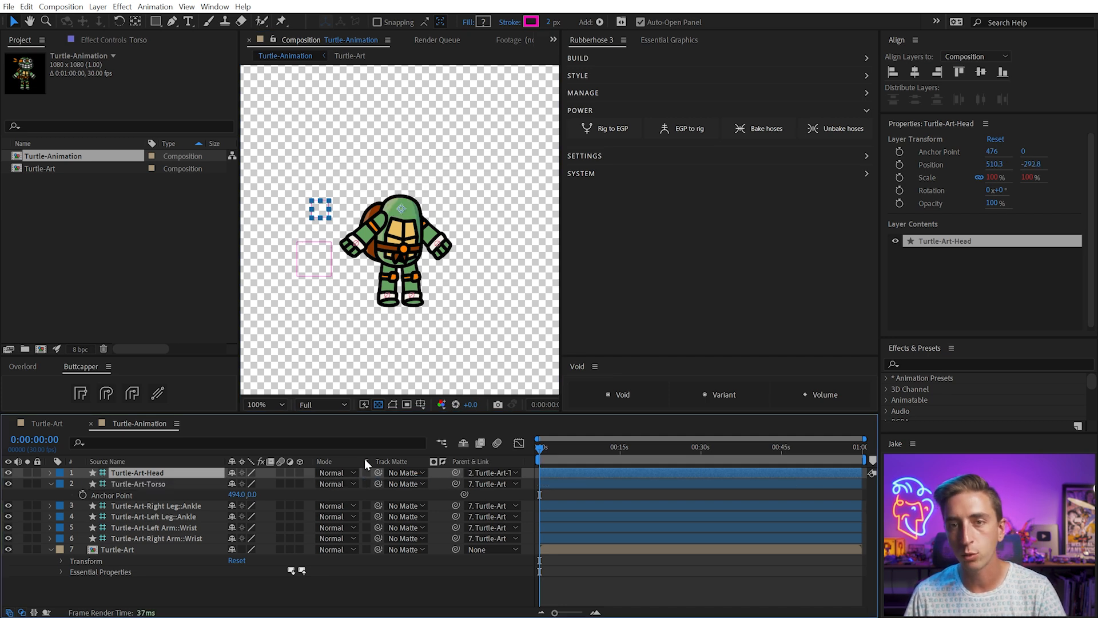
{"action": "key", "text": "comma"}
{"action": "key", "text": "comma"}
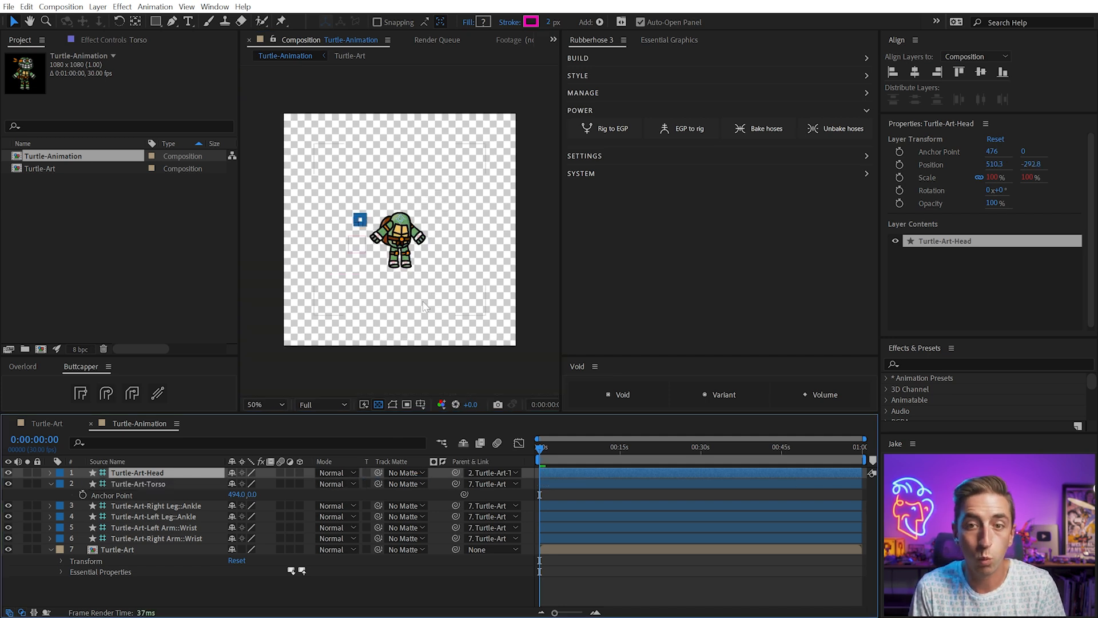
{"action": "left_click", "coordinate": [430, 361]}
{"action": "key", "text": "comma"}
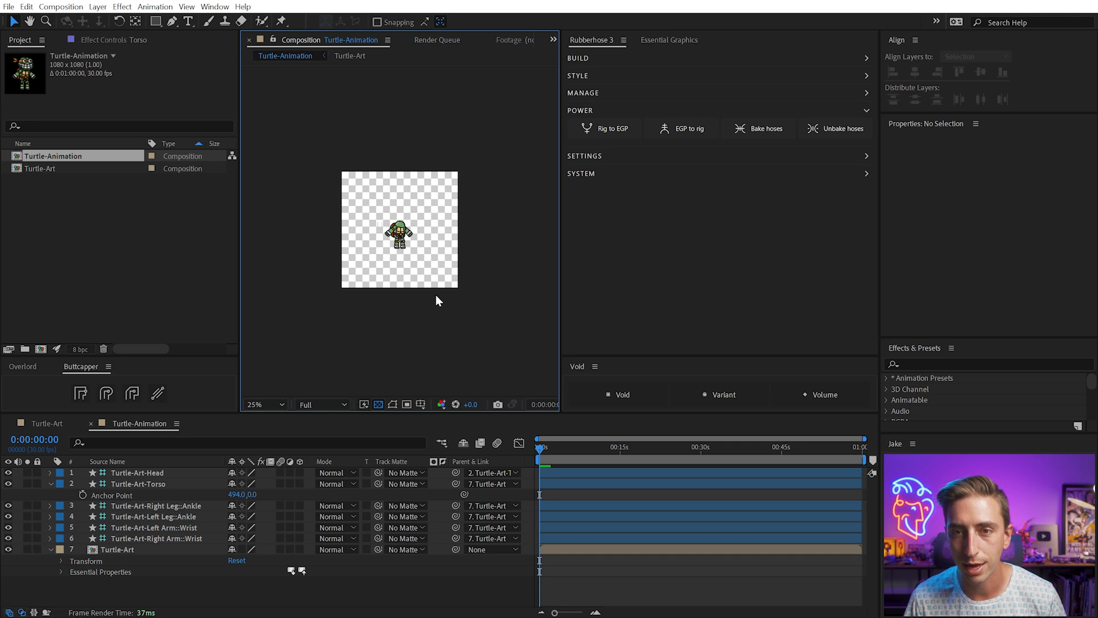
{"action": "left_click", "coordinate": [103, 475]}
{"action": "key", "text": "ctrl+z"}
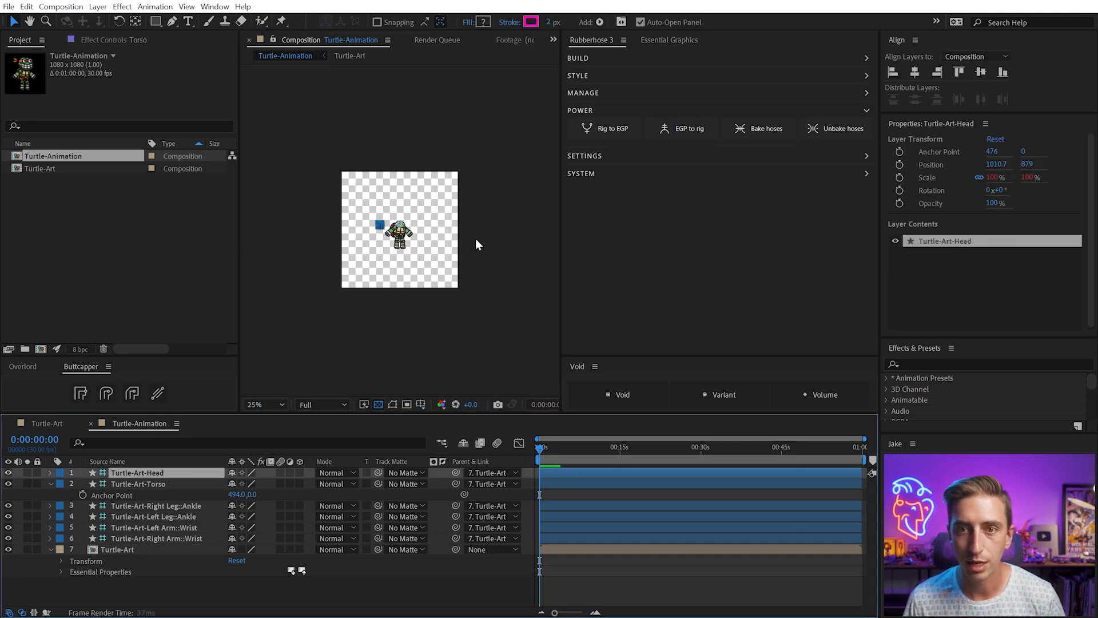
{"action": "left_click", "coordinate": [477, 243]}
{"action": "key", "text": "period"}
{"action": "key", "text": "period"}
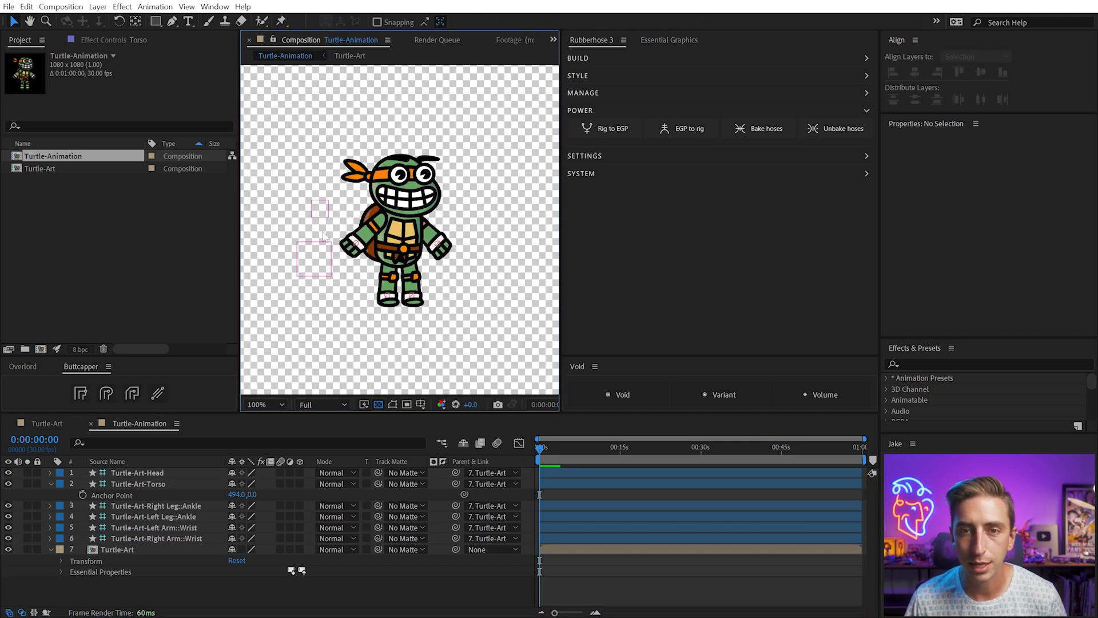
- Try rotating the head controller and shifting the torso controller separately, restoring both
{"action": "left_click", "coordinate": [324, 212]}
{"action": "left_click", "coordinate": [160, 473]}
{"action": "key", "text": "w"}
{"action": "mouse_move", "coordinate": [326, 207]}
{"action": "left_mouse_down"}
{"action": "mouse_move", "coordinate": [324, 190]}
{"action": "mouse_move", "coordinate": [320, 215]}
{"action": "left_mouse_up"}
{"action": "key", "text": "ctrl+z"}
{"action": "key", "text": "v"}
{"action": "left_click", "coordinate": [309, 259]}
{"action": "mouse_move", "coordinate": [314, 263]}
{"action": "left_mouse_down"}
{"action": "mouse_move", "coordinate": [308, 275]}
{"action": "mouse_move", "coordinate": [316, 262]}
{"action": "left_mouse_up"}
{"action": "key", "text": "comma"}
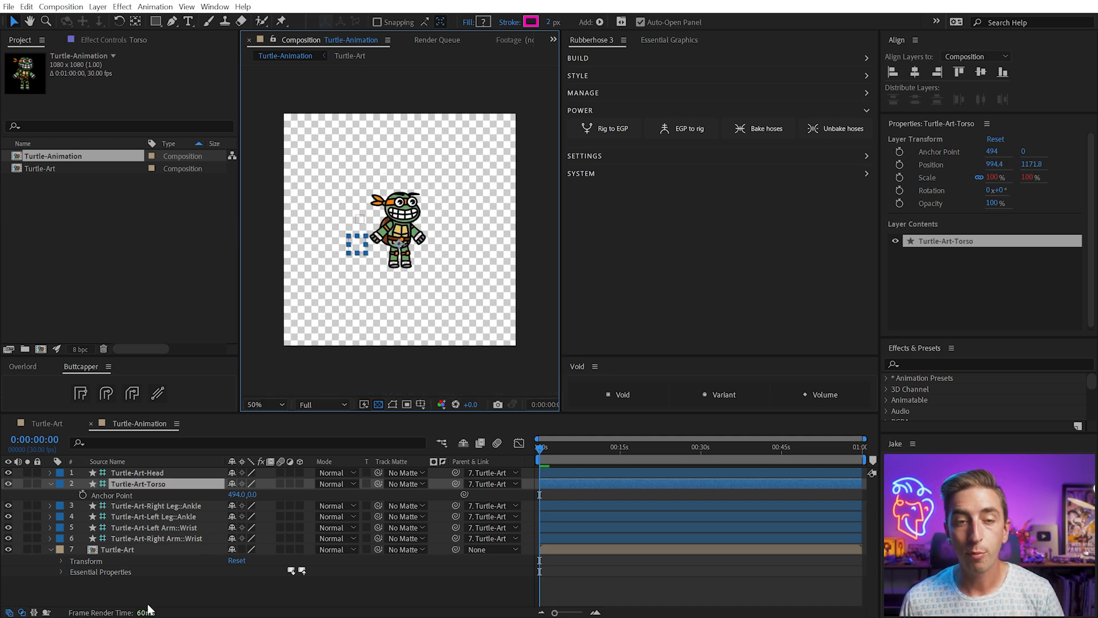
- Move the Turtle-Art composition layer, together with its controllers, to position 568, 582
{"action": "left_click", "coordinate": [133, 549]}
{"action": "left_click_drag", "start_coordinate": [403, 180], "coordinate": [440, 205]}
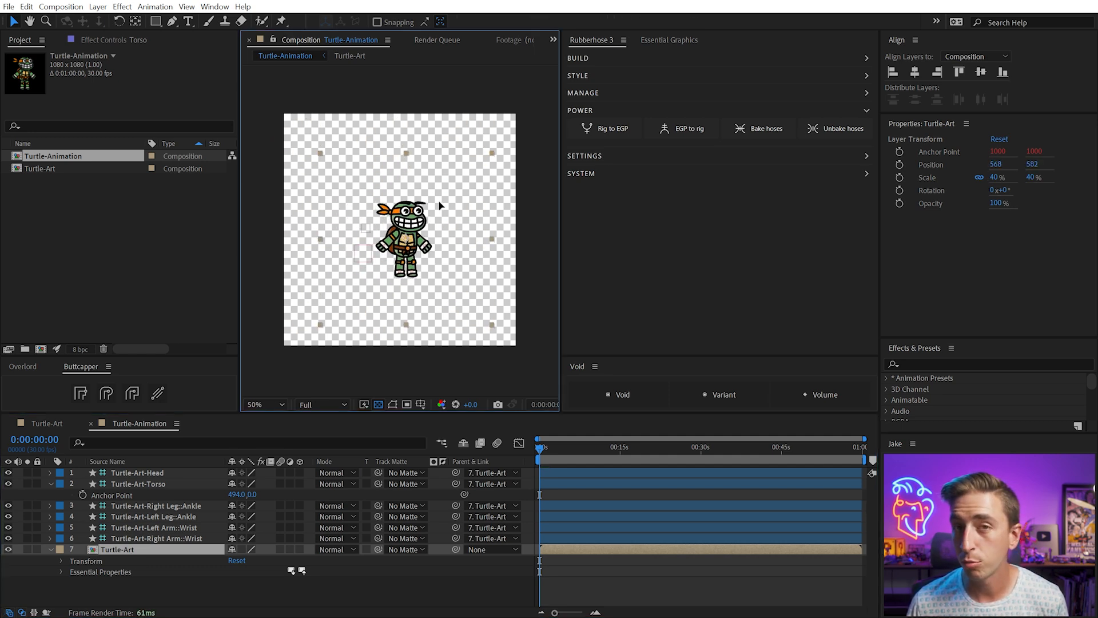
{"action": "key", "text": "Return"}
- Try scaling the Turtle-Art layer to about 44.8% and rotating it about 5°, and undo both changes
{"action": "mouse_move", "coordinate": [493, 240]}
{"action": "left_mouse_down"}
{"action": "mouse_move", "coordinate": [521, 240]}
{"action": "mouse_move", "coordinate": [499, 240]}
{"action": "mouse_move", "coordinate": [468, 208]}
{"action": "mouse_move", "coordinate": [478, 226]}
{"action": "left_mouse_up"}
{"action": "key", "text": "w"}
{"action": "key", "text": "ctrl+z"}
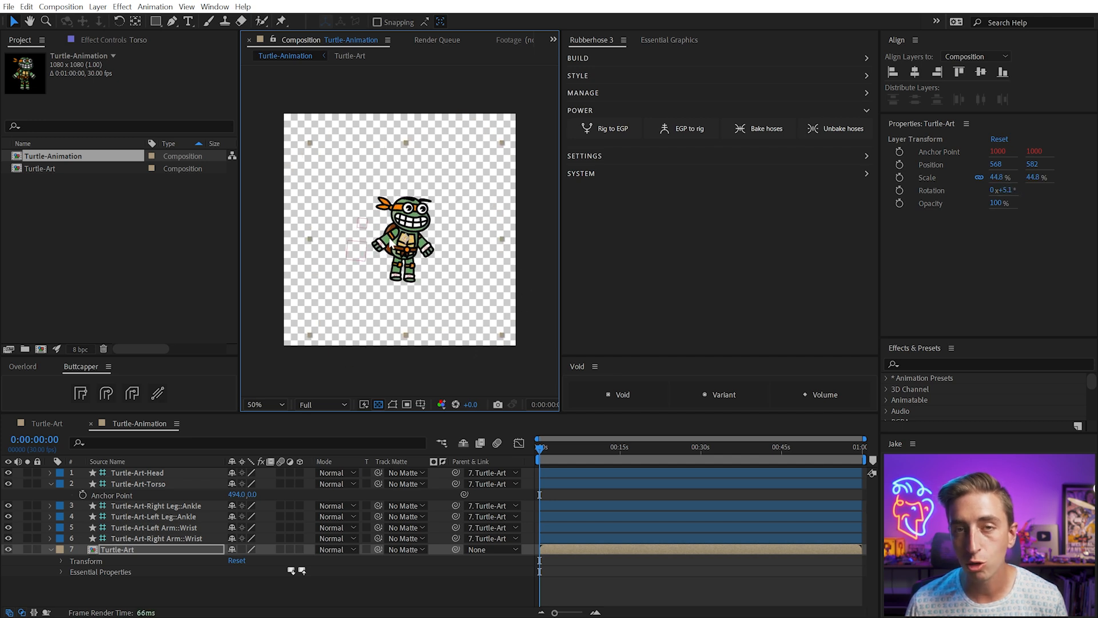
{"action": "key", "text": "ctrl+z"}
{"action": "key", "text": "v"}
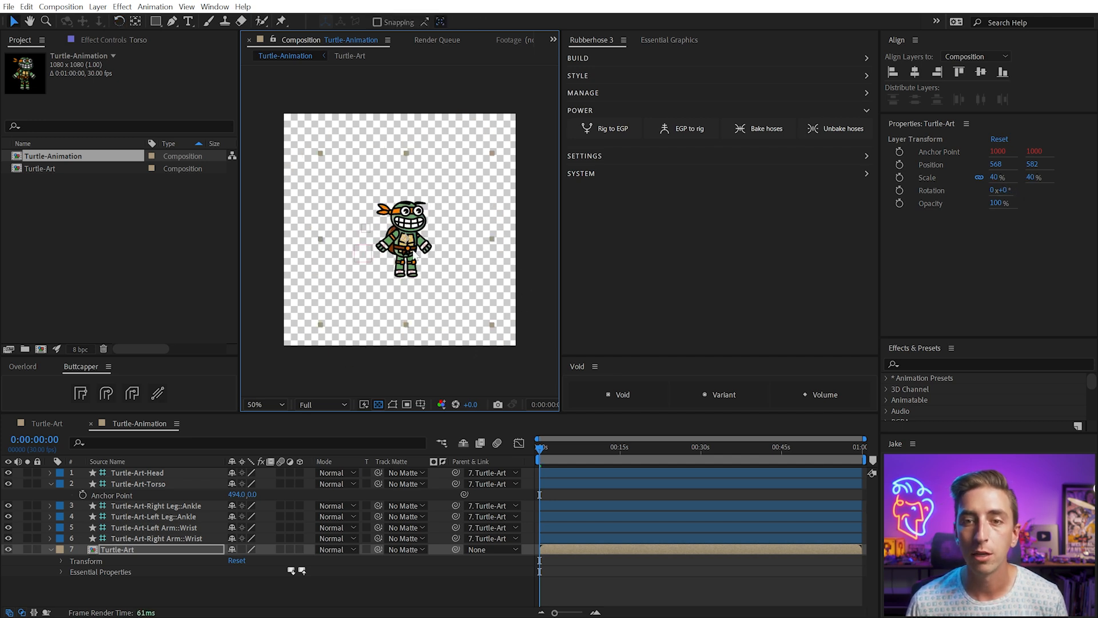
- Flip the Turtle-Art layer horizontally by unlinking its scale and setting the horizontal scale to -40%
{"action": "left_click", "coordinate": [130, 549]}
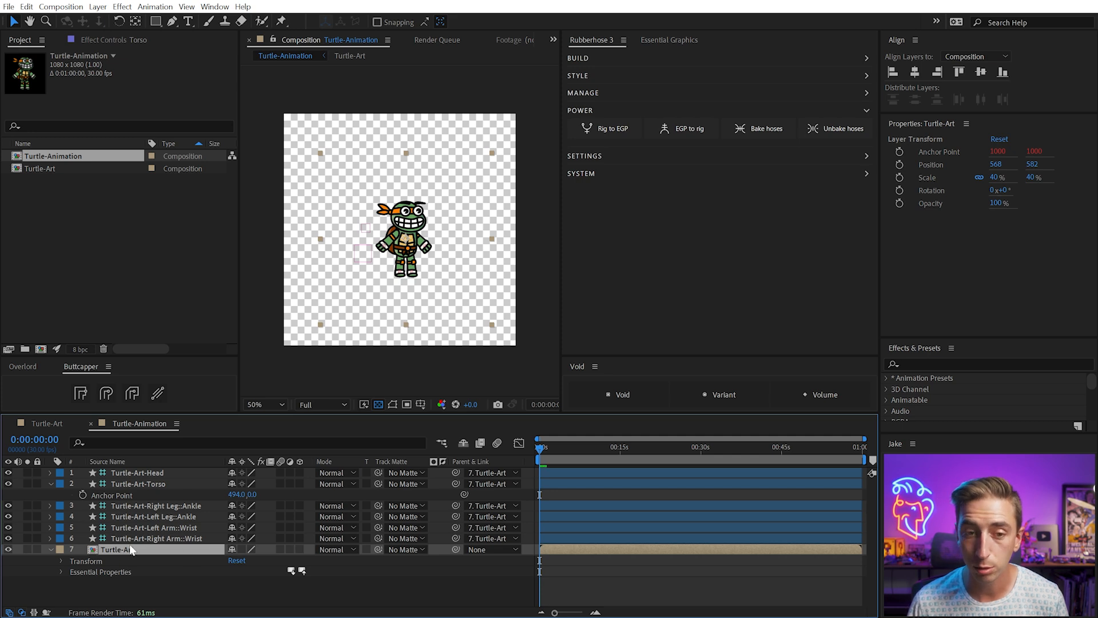
{"action": "key", "text": "s"}
{"action": "left_click", "coordinate": [245, 560]}
{"action": "type", "text": "-40"}
{"action": "key", "text": "Return"}
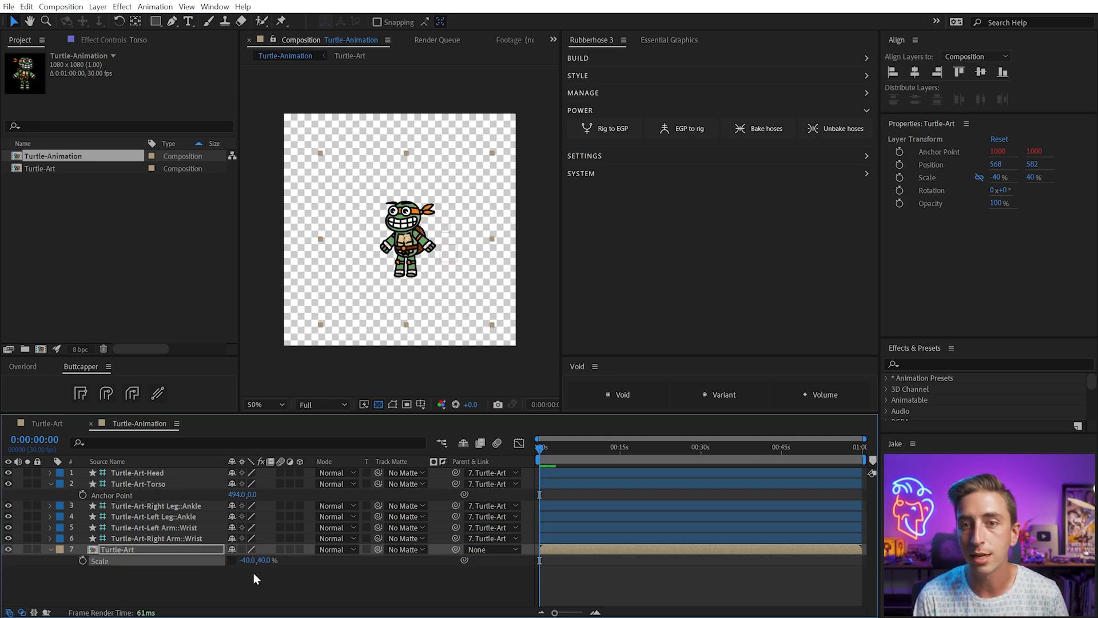
{"action": "left_click", "coordinate": [253, 577]}
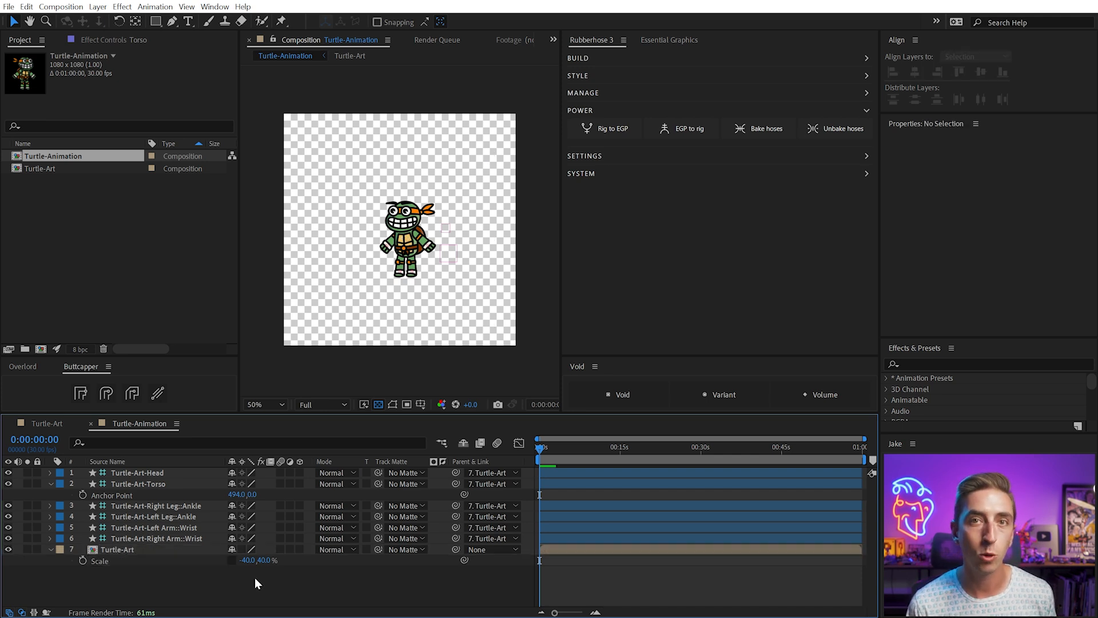
- Try moving the Turtle-Art-Left Leg::Ankle controller on the flipped turtle and undo the move
{"action": "left_click", "coordinate": [397, 276]}
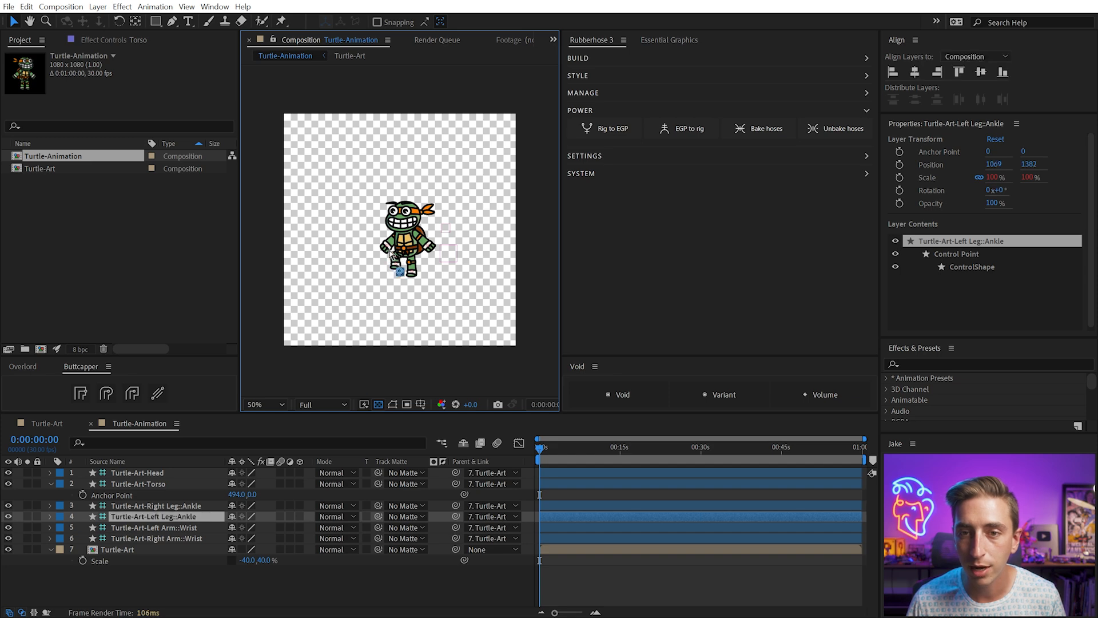
{"action": "left_click", "coordinate": [392, 247]}
{"action": "left_click_drag", "start_coordinate": [394, 248], "coordinate": [392, 250]}
{"action": "key", "text": "ctrl+z"}
- In the Turtle-Art composition, add the Color property of the Torso layer's Color effect to the Essential Graphics properties
{"action": "left_click", "coordinate": [62, 424]}
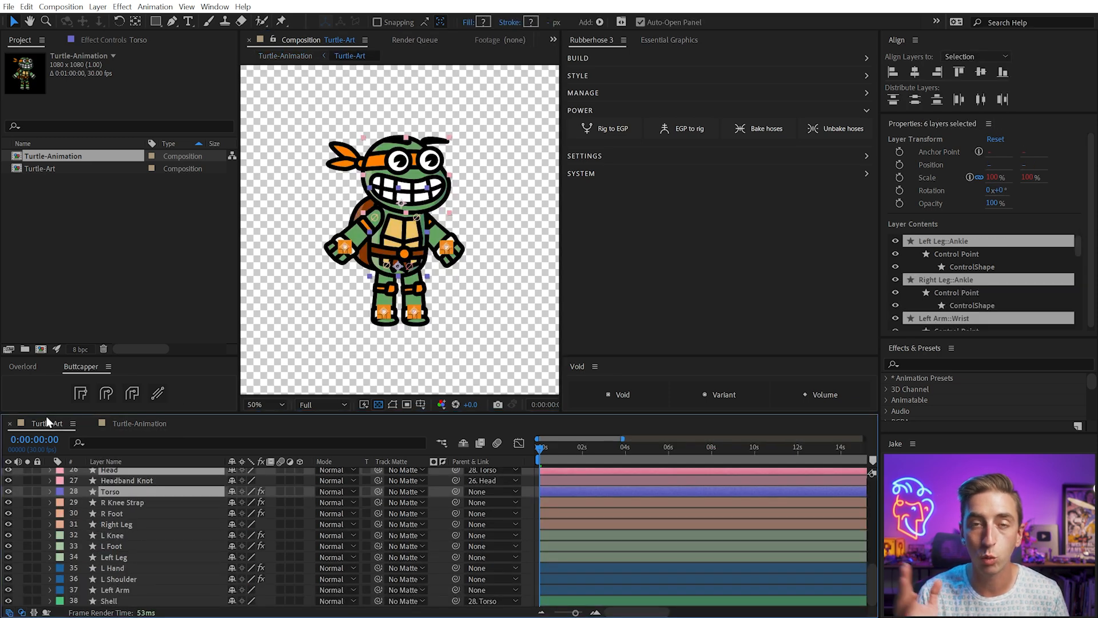
{"action": "left_click", "coordinate": [140, 423]}
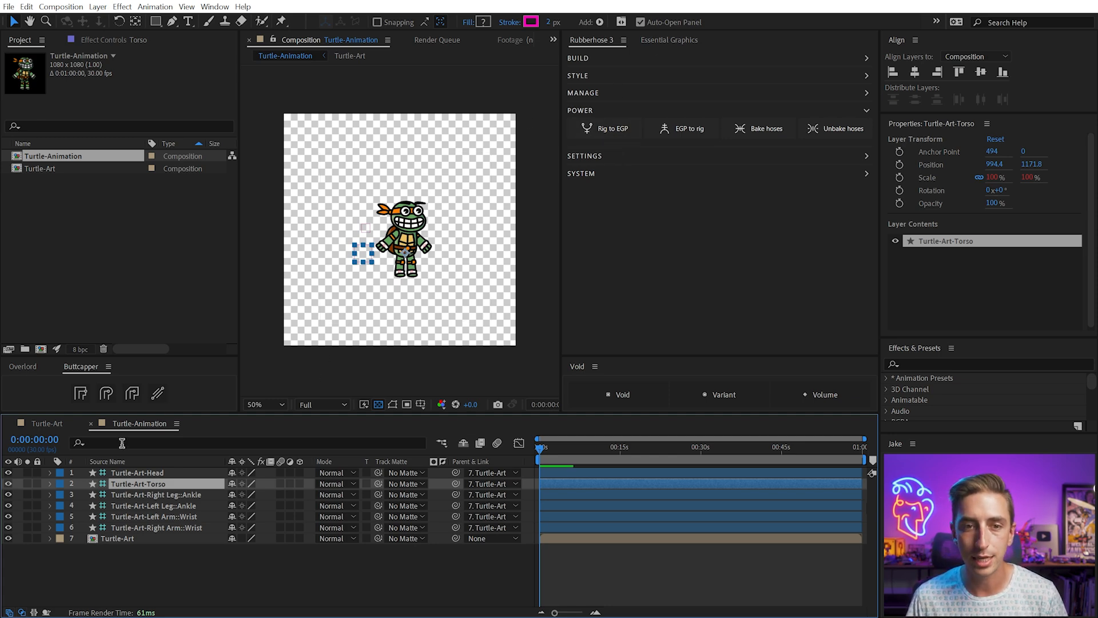
{"action": "left_click", "coordinate": [39, 423]}
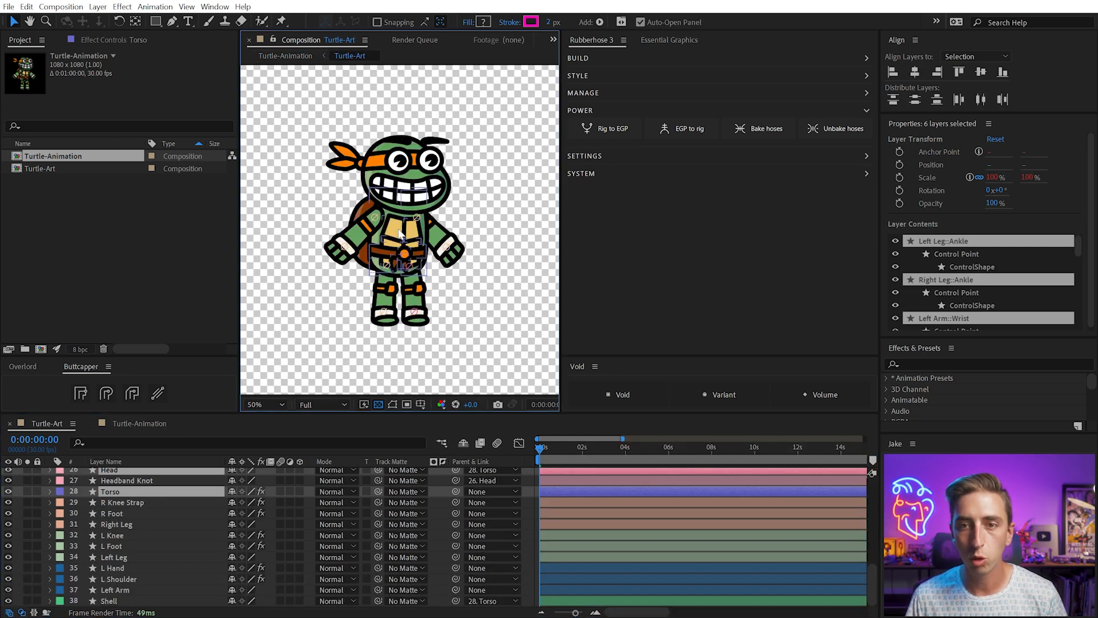
{"action": "left_click", "coordinate": [404, 234]}
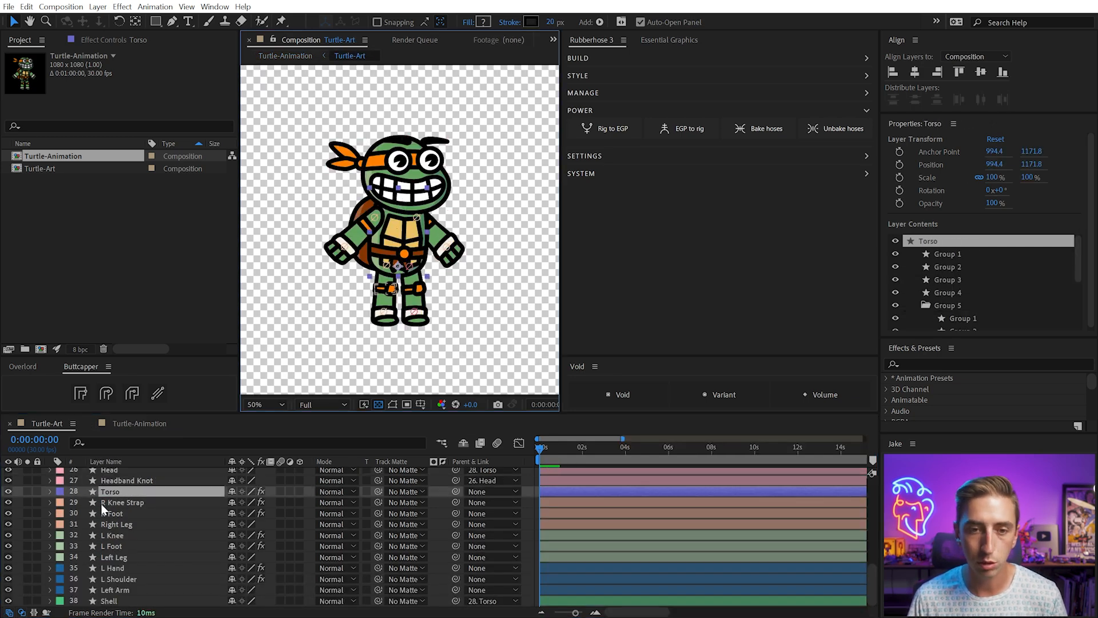
{"action": "key", "text": "e"}
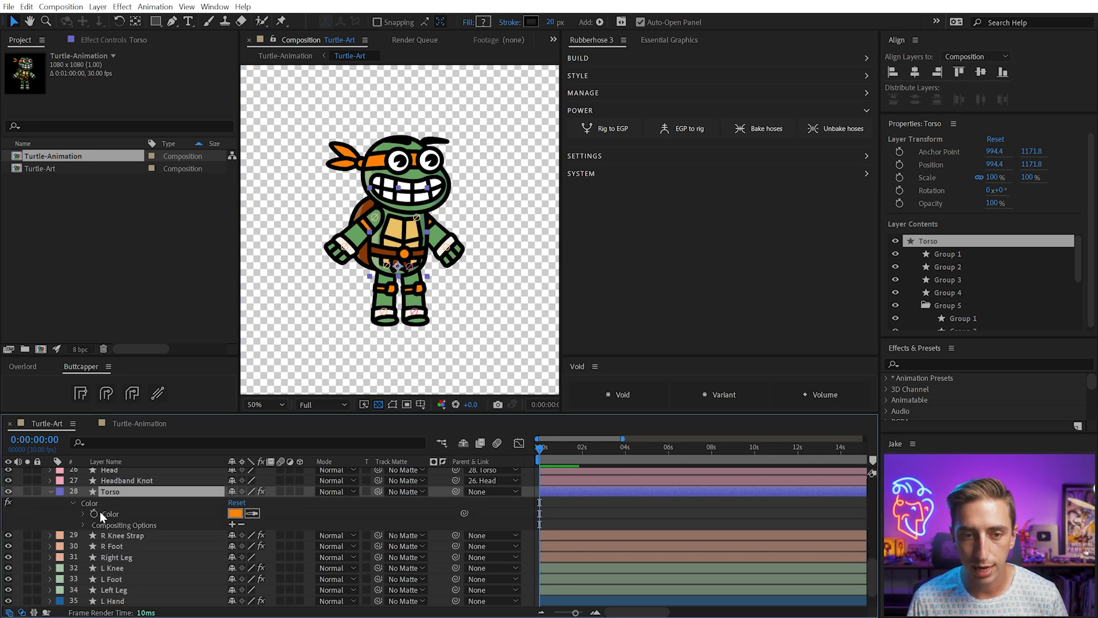
{"action": "left_click", "coordinate": [106, 513]}
{"action": "left_click_drag", "start_coordinate": [111, 513], "coordinate": [589, 126]}
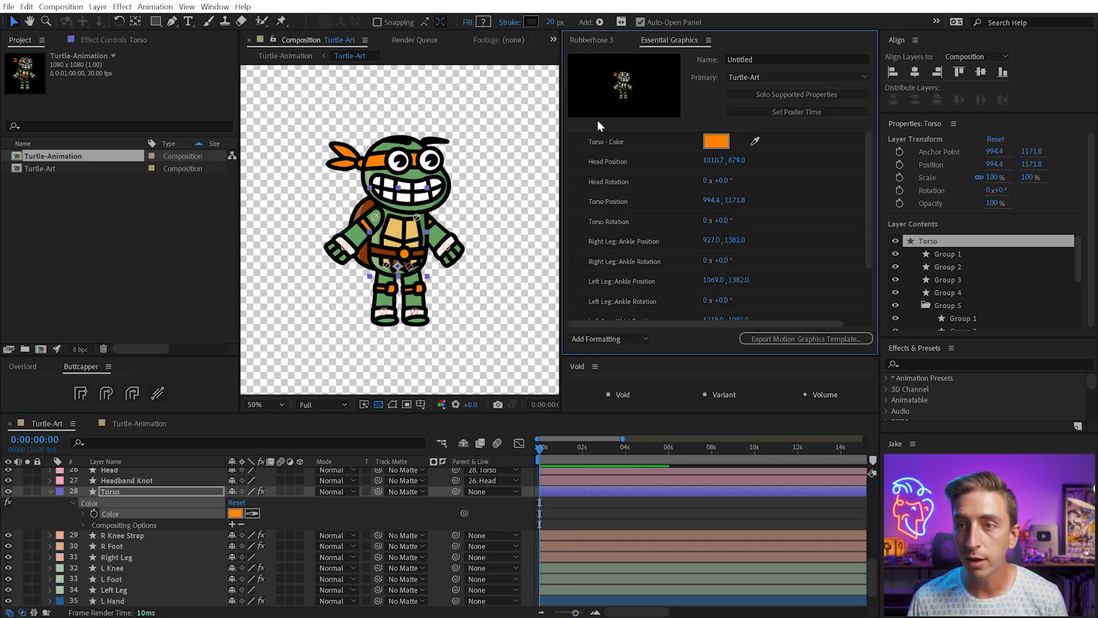
- Rename the Torso - Color essential property as Color
{"action": "left_click", "coordinate": [641, 142]}
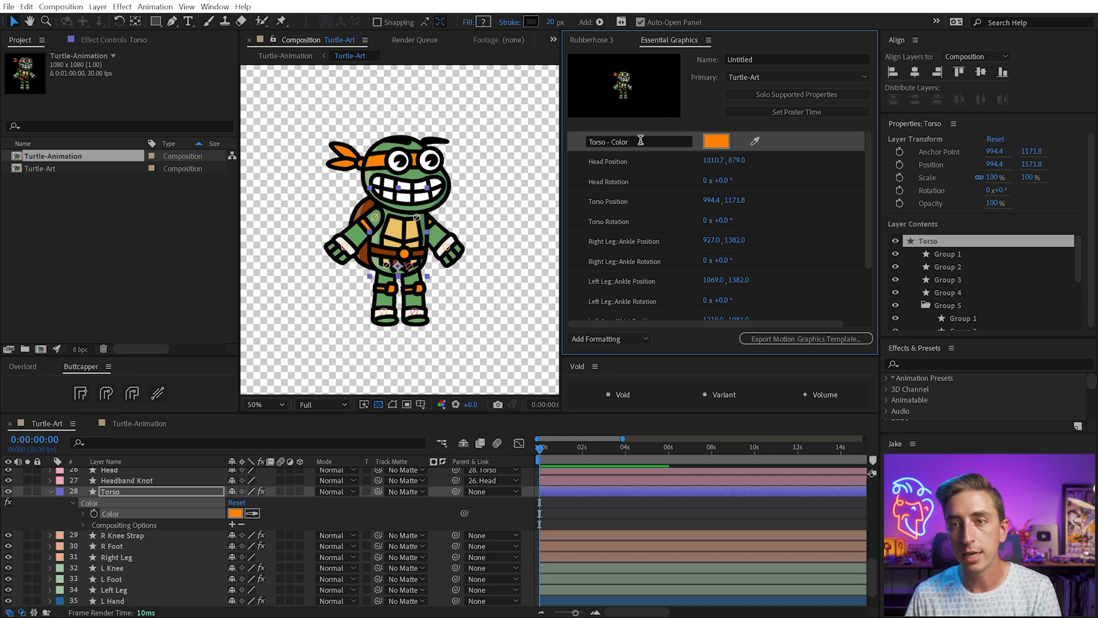
{"action": "left_click_drag", "start_coordinate": [615, 142], "coordinate": [583, 140]}
{"action": "key", "text": "BackSpace"}
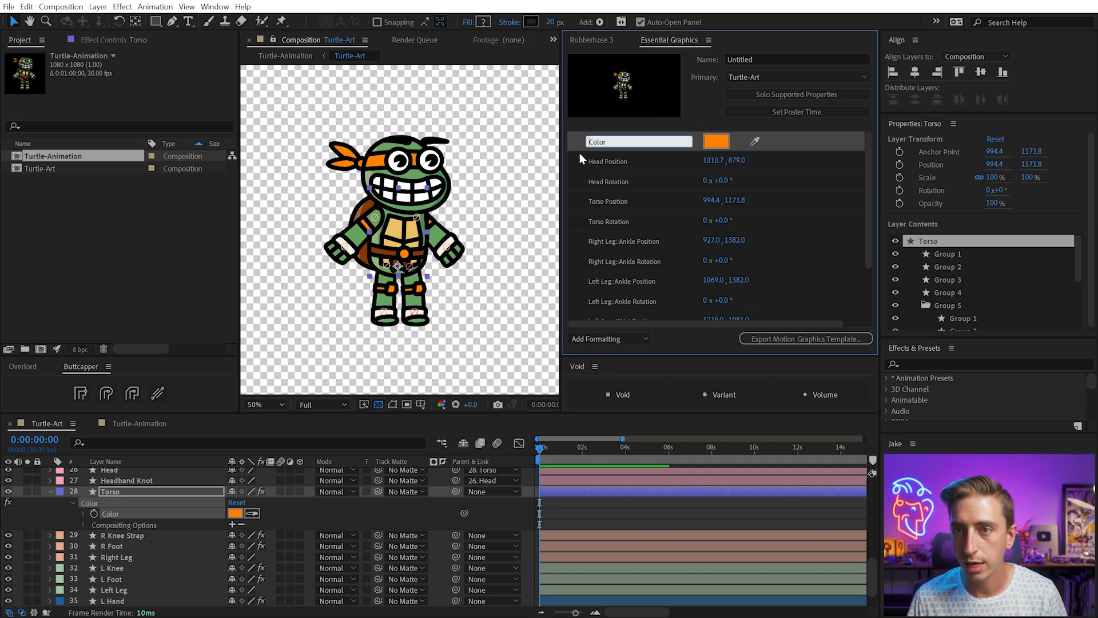
{"action": "left_click", "coordinate": [584, 160]}
- Check the Color control in the Turtle-Art layer's Essential Properties within the Turtle-Animation composition
{"action": "left_click", "coordinate": [130, 424]}
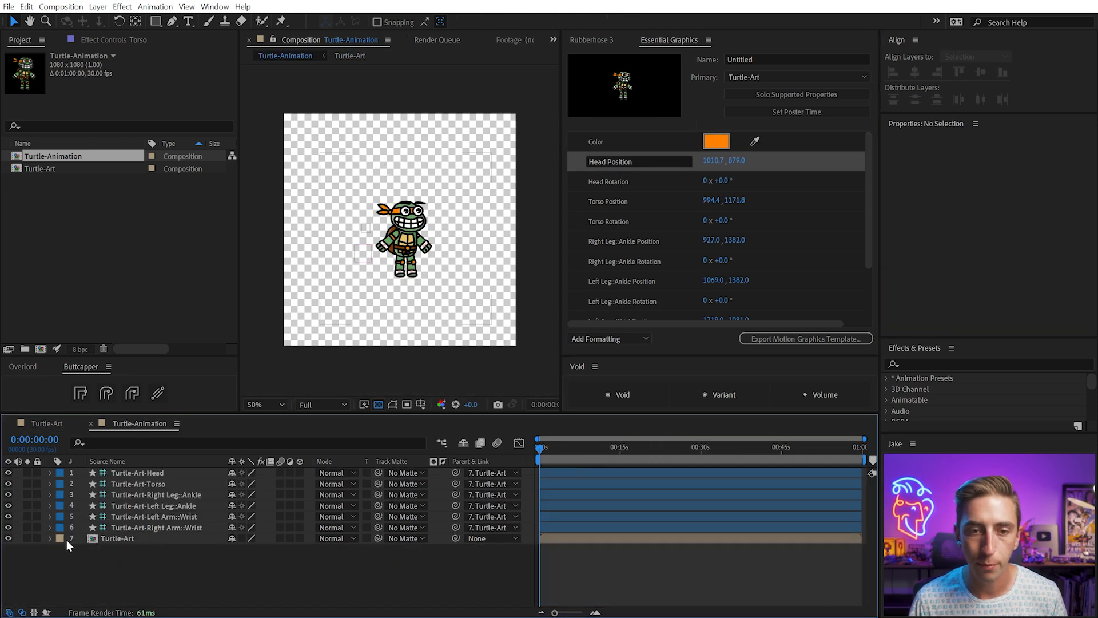
{"action": "left_click", "coordinate": [51, 538]}
{"action": "left_click", "coordinate": [61, 561]}
{"action": "scroll", "coordinate": [65, 566], "scroll_direction": "down", "scroll_amount": 3}
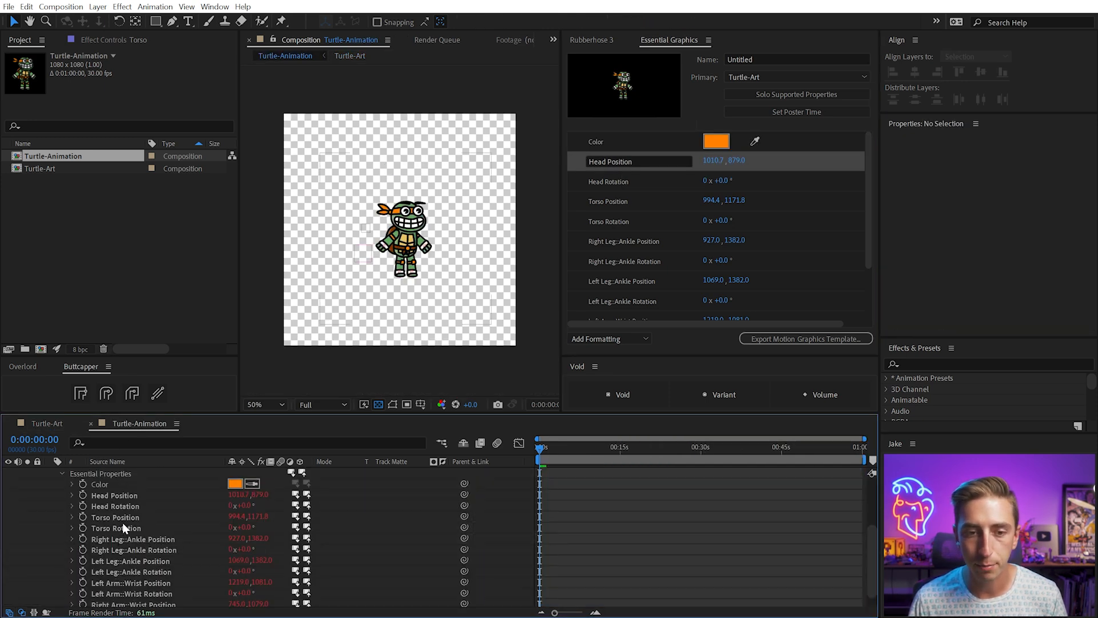
{"action": "scroll", "coordinate": [136, 521], "scroll_direction": "up", "scroll_amount": 3}
{"action": "left_click", "coordinate": [100, 573]}
- Scale the Turtle-Art layer to about 31.6% and move it to about 248, 550
{"action": "left_click", "coordinate": [437, 120]}
{"action": "left_click_drag", "start_coordinate": [447, 195], "coordinate": [413, 173]}
{"action": "left_click_drag", "start_coordinate": [457, 218], "coordinate": [367, 234]}
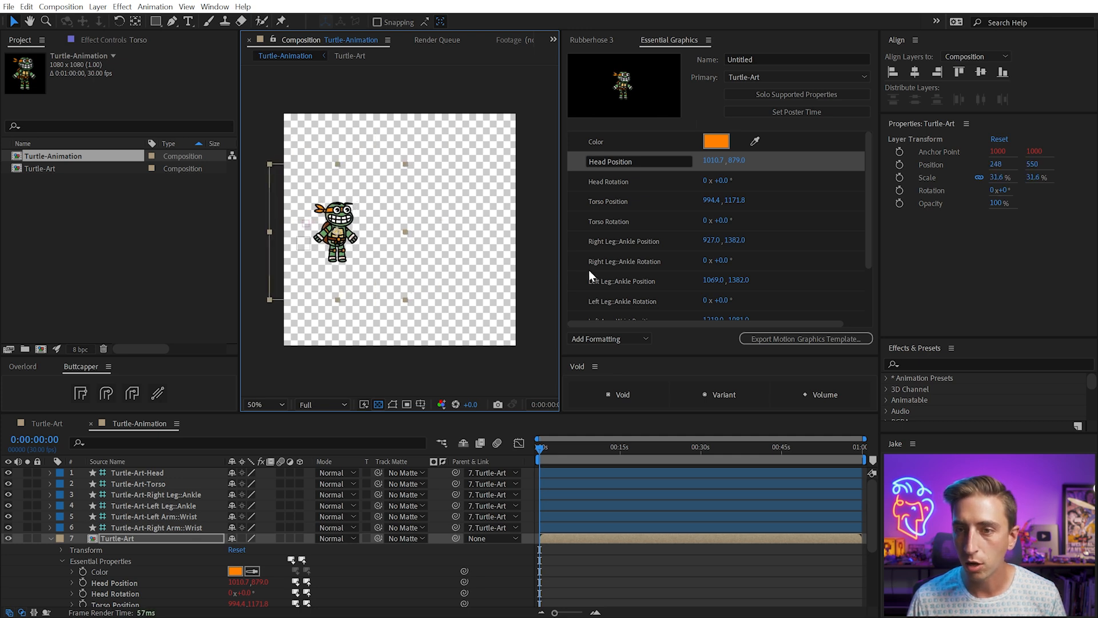
- Duplicate the turtle rig with Rubberhose under the name Donatello and move the copy to about 674, 550
{"action": "left_click", "coordinate": [599, 40]}
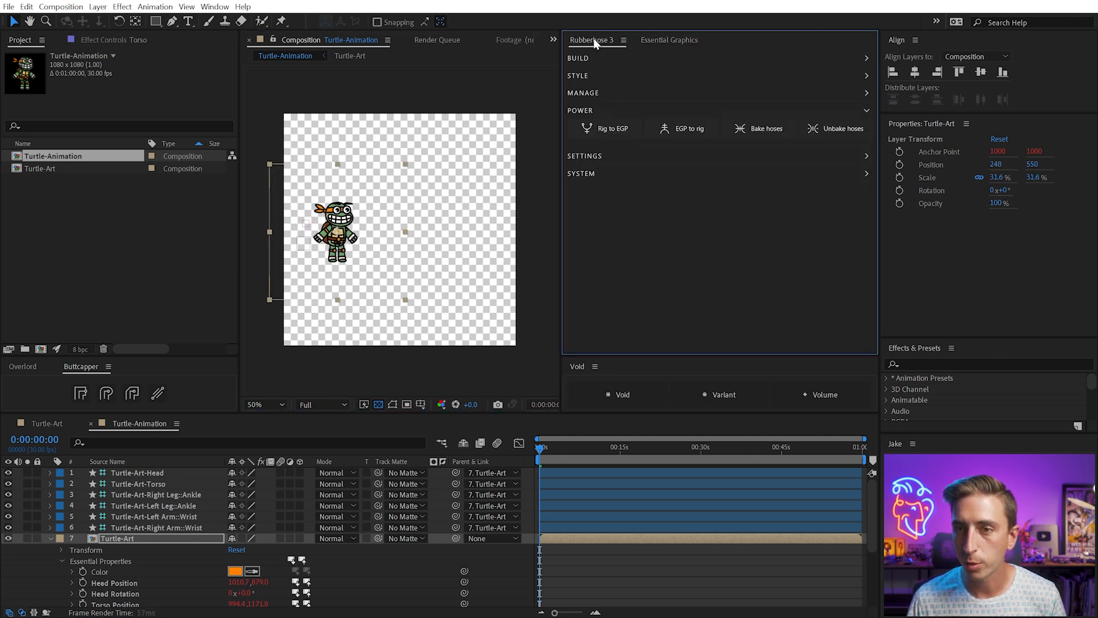
{"action": "left_click", "coordinate": [582, 94]}
{"action": "left_click", "coordinate": [597, 110]}
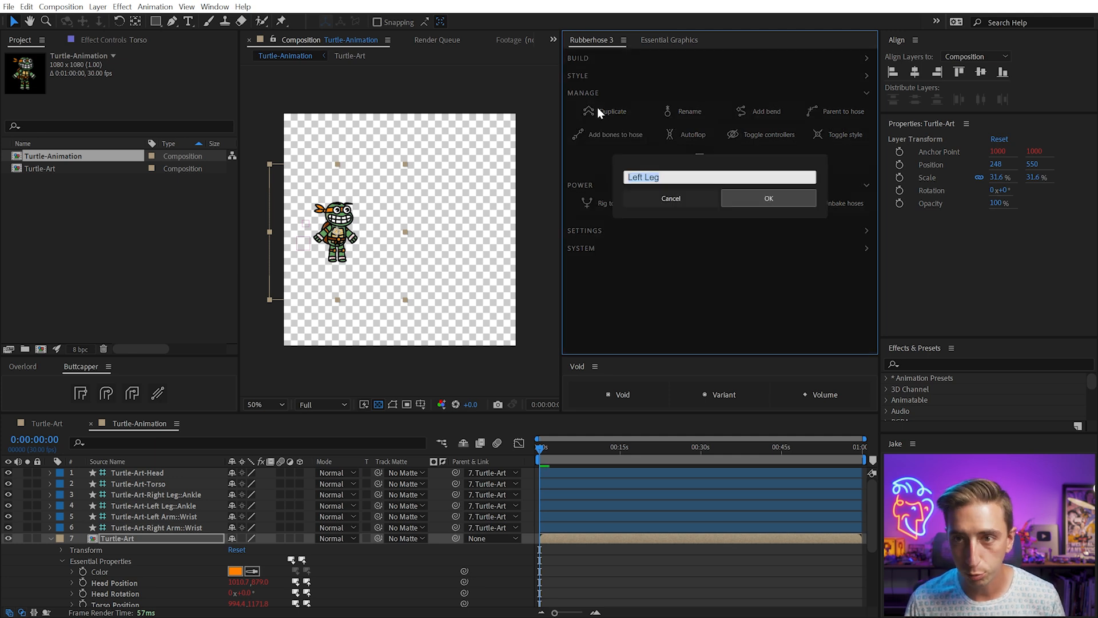
{"action": "type", "text": "D"}
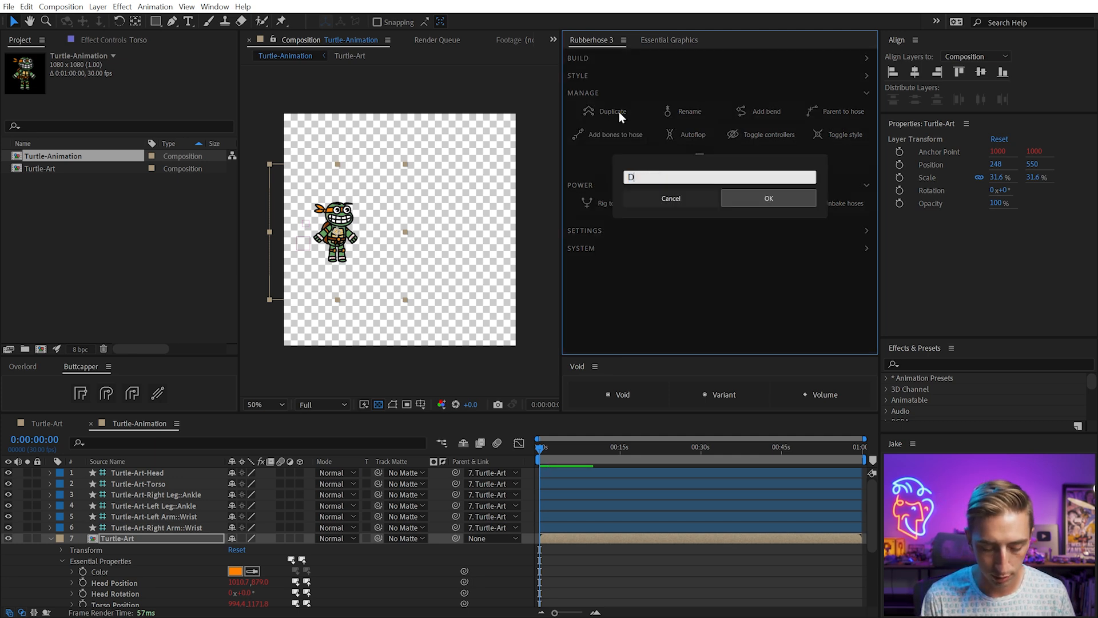
{"action": "type", "text": "onatello"}
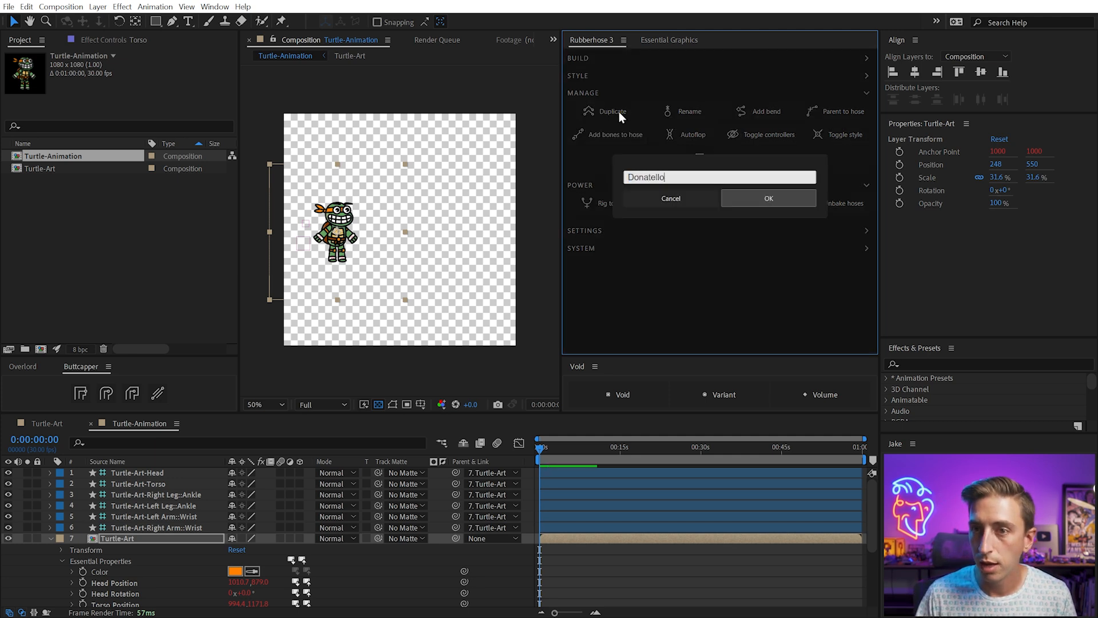
{"action": "left_click", "coordinate": [801, 199]}
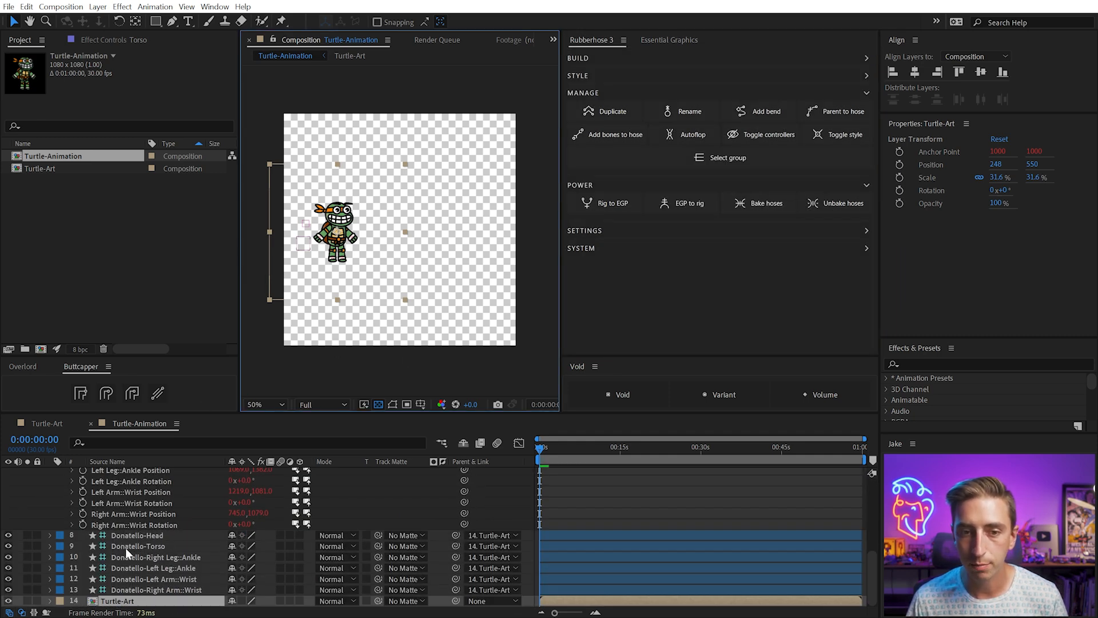
{"action": "left_click_drag", "start_coordinate": [346, 287], "coordinate": [436, 288]}
- Set the Color essential property of the Donatello turtle's Turtle-Art layer to purple 8E00FF
{"action": "left_click", "coordinate": [51, 600]}
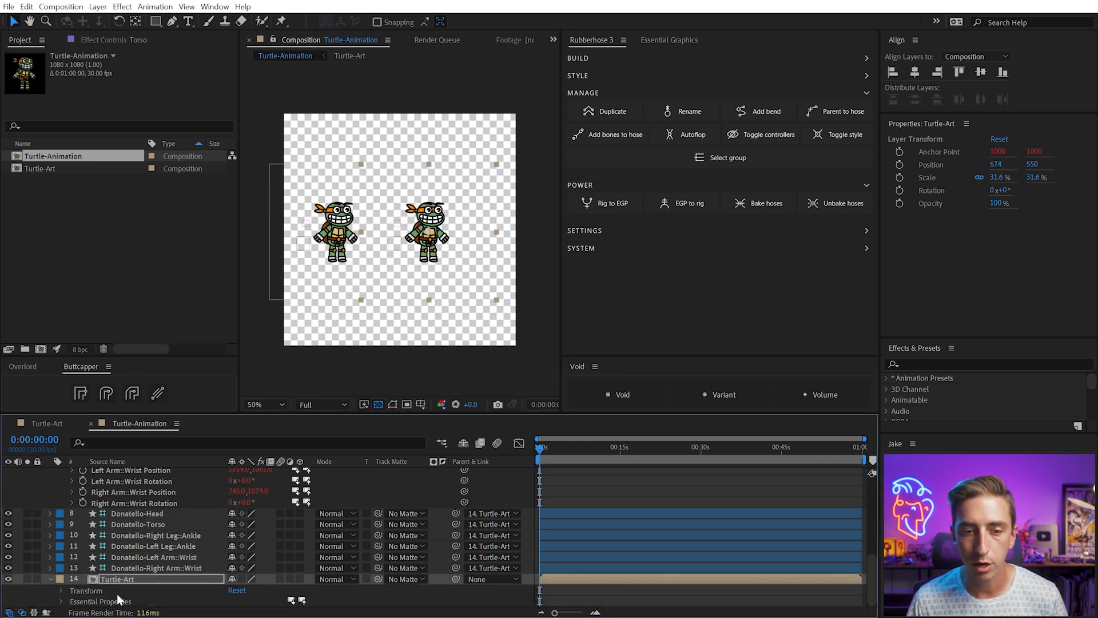
{"action": "left_click", "coordinate": [61, 601]}
{"action": "scroll", "coordinate": [134, 573], "scroll_direction": "down", "scroll_amount": 5}
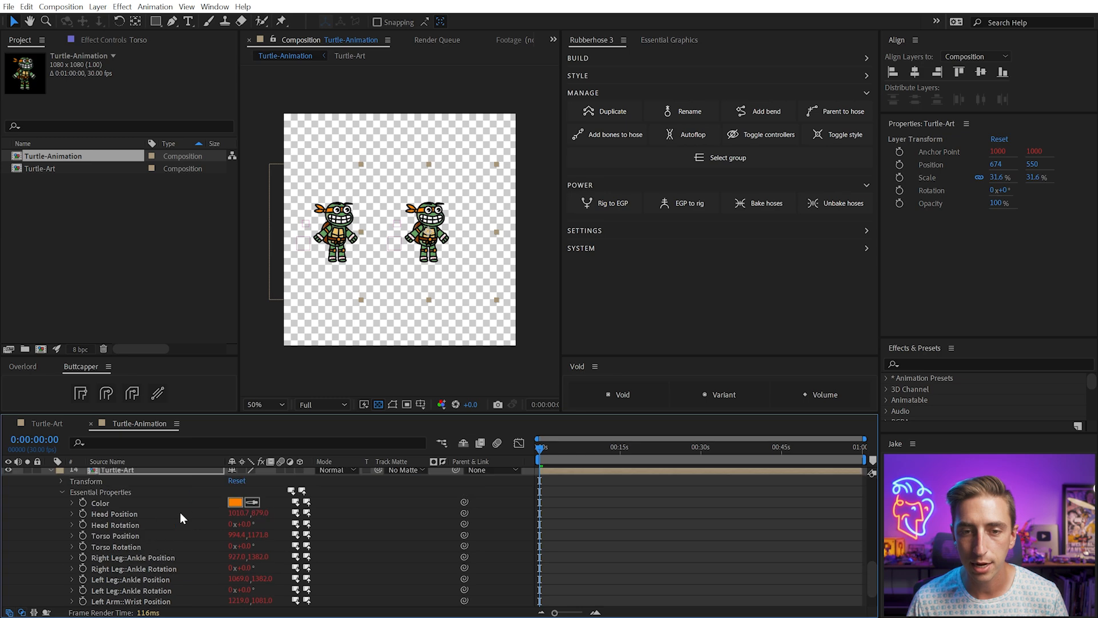
{"action": "left_click", "coordinate": [235, 503]}
{"action": "left_click_drag", "start_coordinate": [233, 317], "coordinate": [232, 324]}
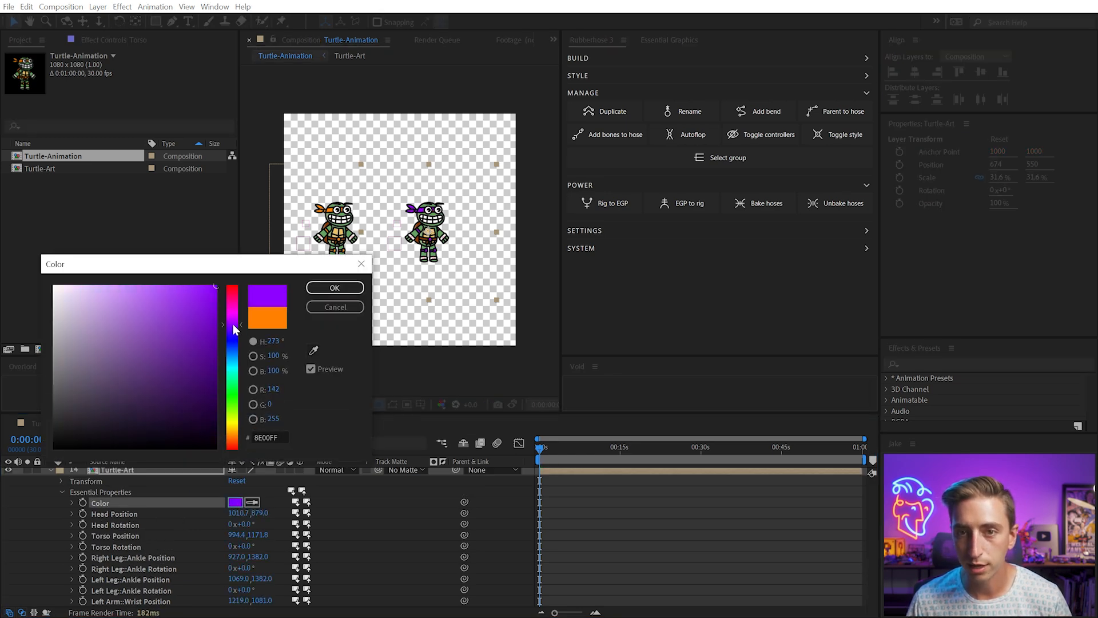
{"action": "left_click", "coordinate": [335, 288]}
- Try moving Donatello's right ankle controller, undo it, and shift the orange turtle to about 299, 550
{"action": "left_click_drag", "start_coordinate": [432, 267], "coordinate": [458, 276]}
{"action": "left_click", "coordinate": [472, 292]}
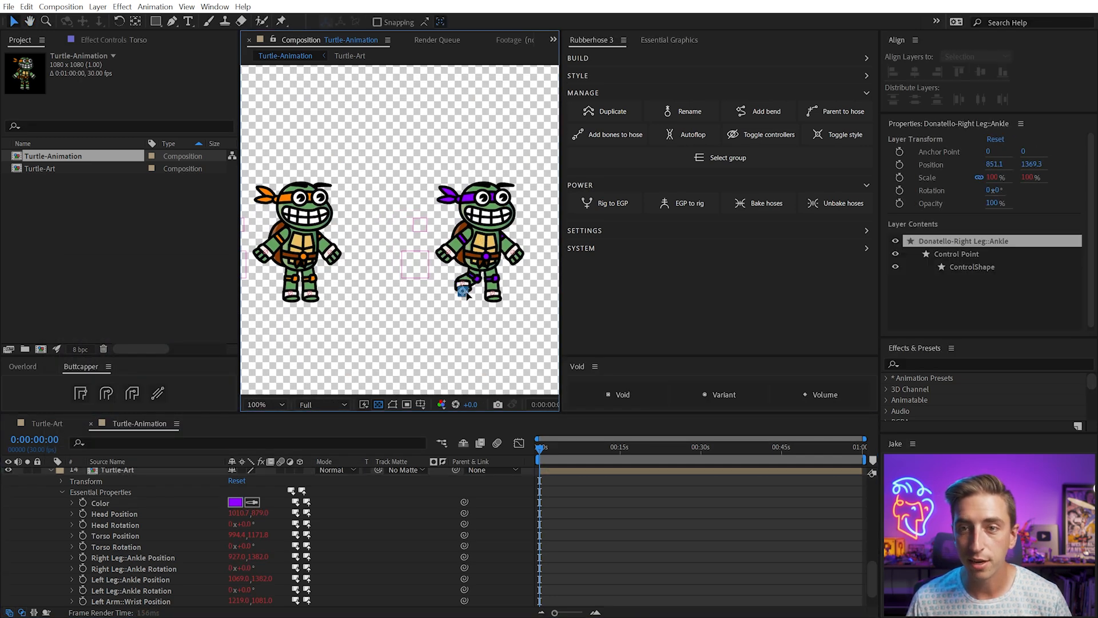
{"action": "left_click_drag", "start_coordinate": [318, 209], "coordinate": [342, 210]}
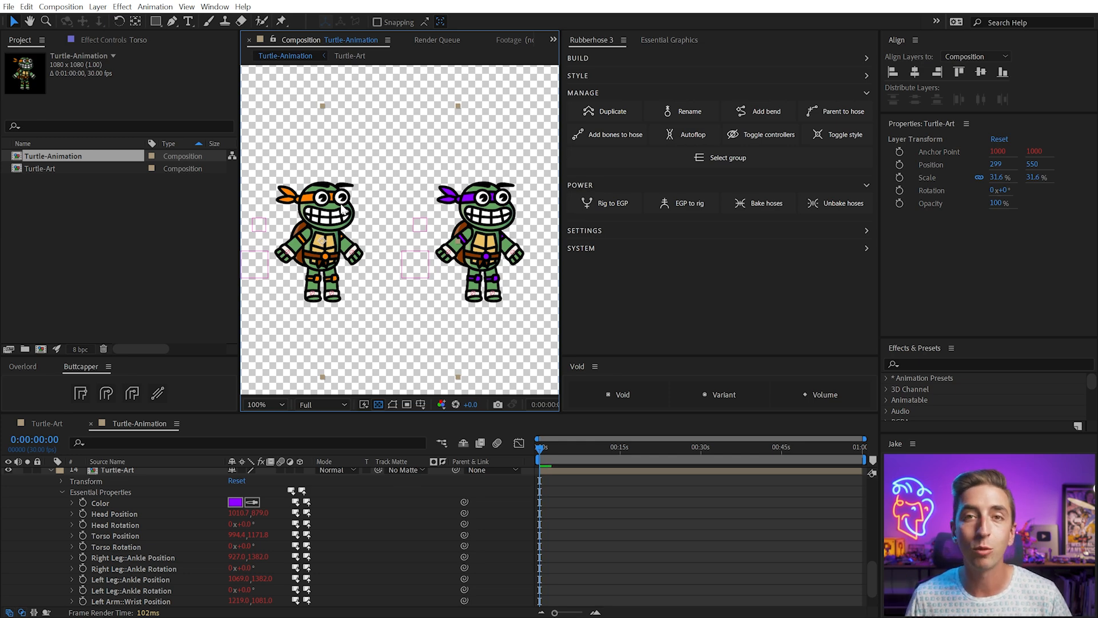
{"action": "left_click", "coordinate": [337, 388]}
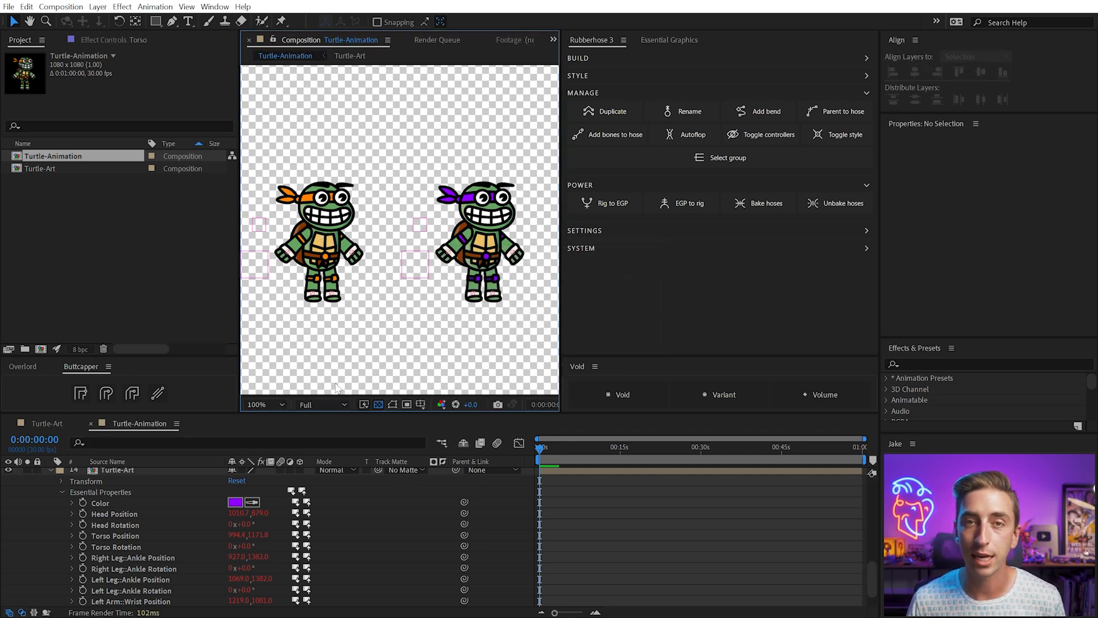
- Collapse the Torso layer in the Turtle-Art composition and rename the composition as Turtle-Source
{"action": "left_click", "coordinate": [50, 422]}
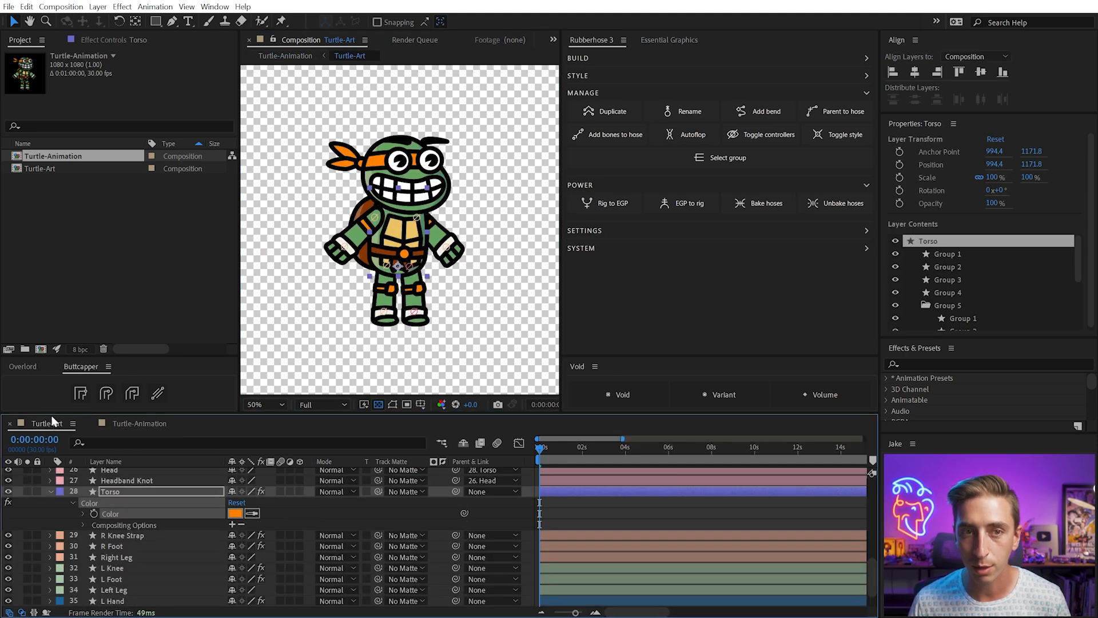
{"action": "left_click", "coordinate": [50, 492]}
{"action": "left_click", "coordinate": [49, 168]}
{"action": "key", "text": "Return"}
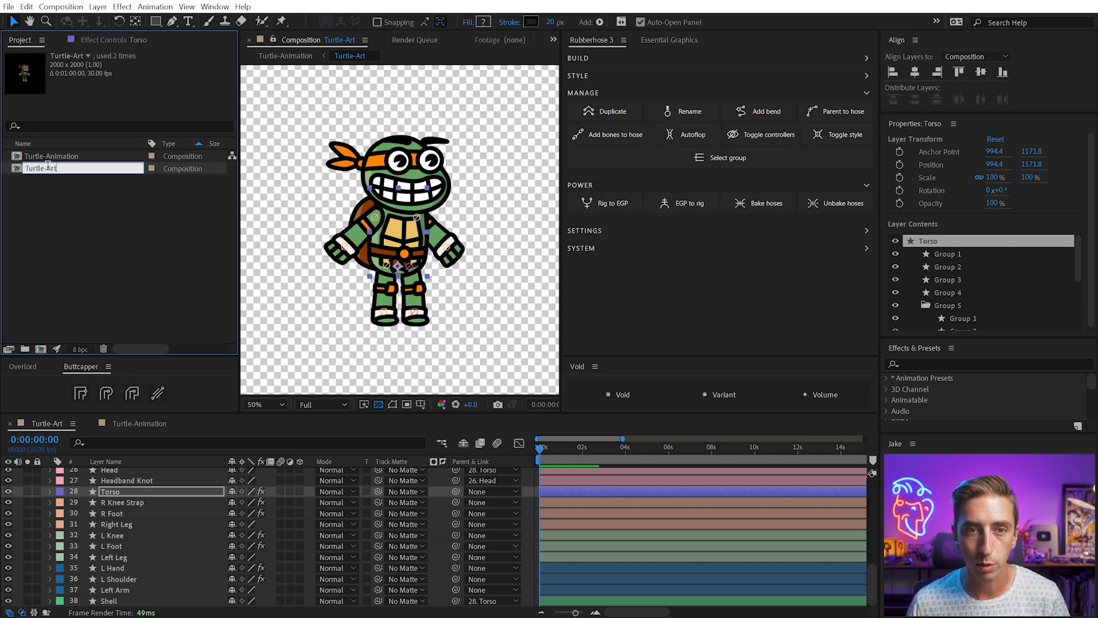
{"action": "type", "text": "Source"}
{"action": "key", "text": "Return"}
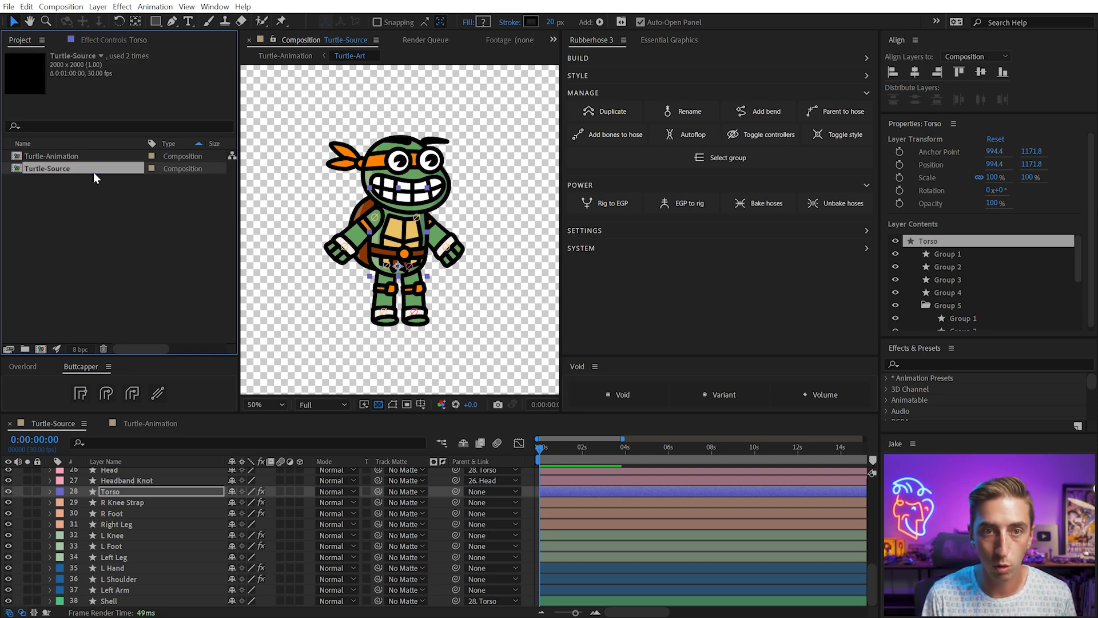
- Show the Nunchuck layer and place it over the turtle's right hand at about 738, 1119
{"action": "scroll", "coordinate": [248, 479], "scroll_direction": "up", "scroll_amount": 6}
{"action": "left_click_drag", "start_coordinate": [132, 517], "coordinate": [19, 531]}
{"action": "left_click", "coordinate": [8, 527]}
{"action": "left_click_drag", "start_coordinate": [289, 259], "coordinate": [353, 245]}
{"action": "key", "text": "Return"}
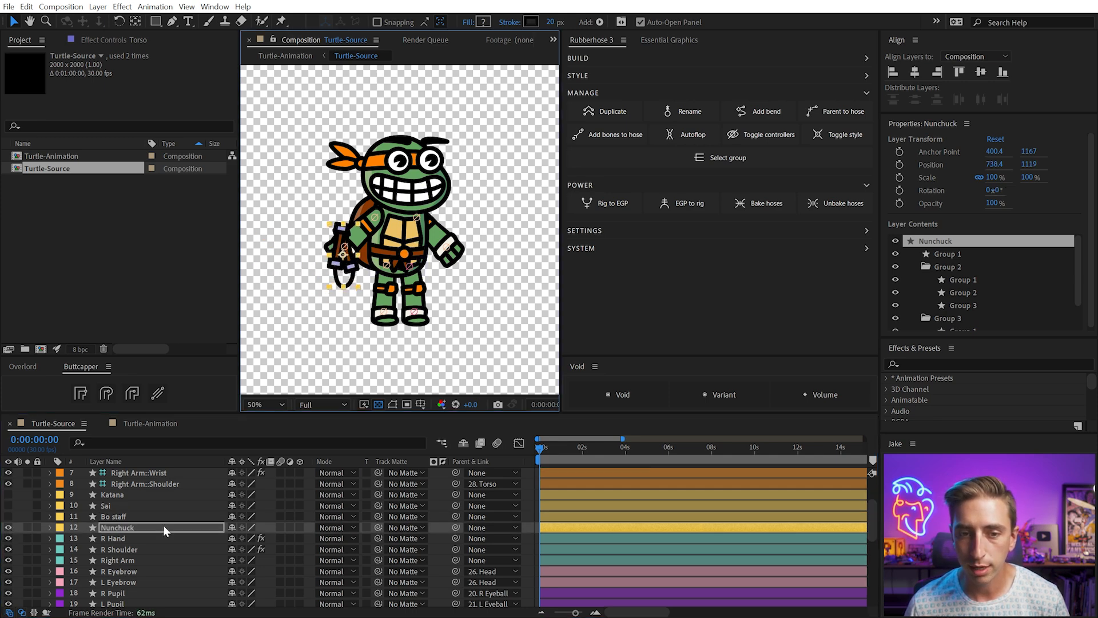
- Place the Nunchuck layer below R Hand with R Hand as its parent, and rotate it to about -37.9°
{"action": "left_click_drag", "start_coordinate": [121, 527], "coordinate": [131, 541]}
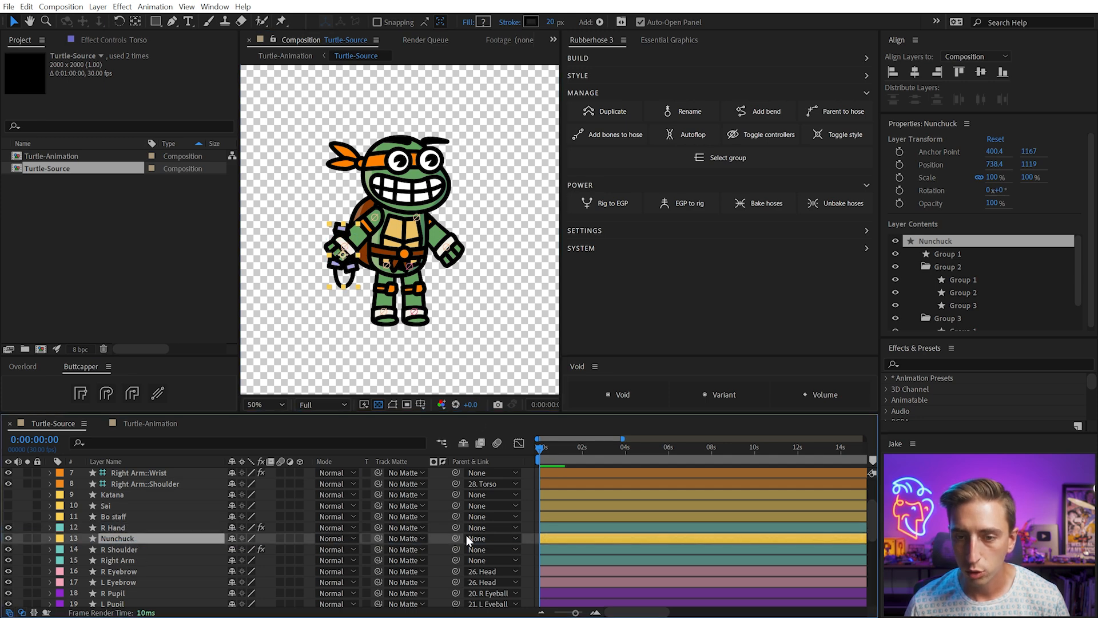
{"action": "mouse_move", "coordinate": [455, 538]}
{"action": "left_mouse_down"}
{"action": "mouse_move", "coordinate": [455, 548]}
{"action": "mouse_move", "coordinate": [456, 530]}
{"action": "left_mouse_up"}
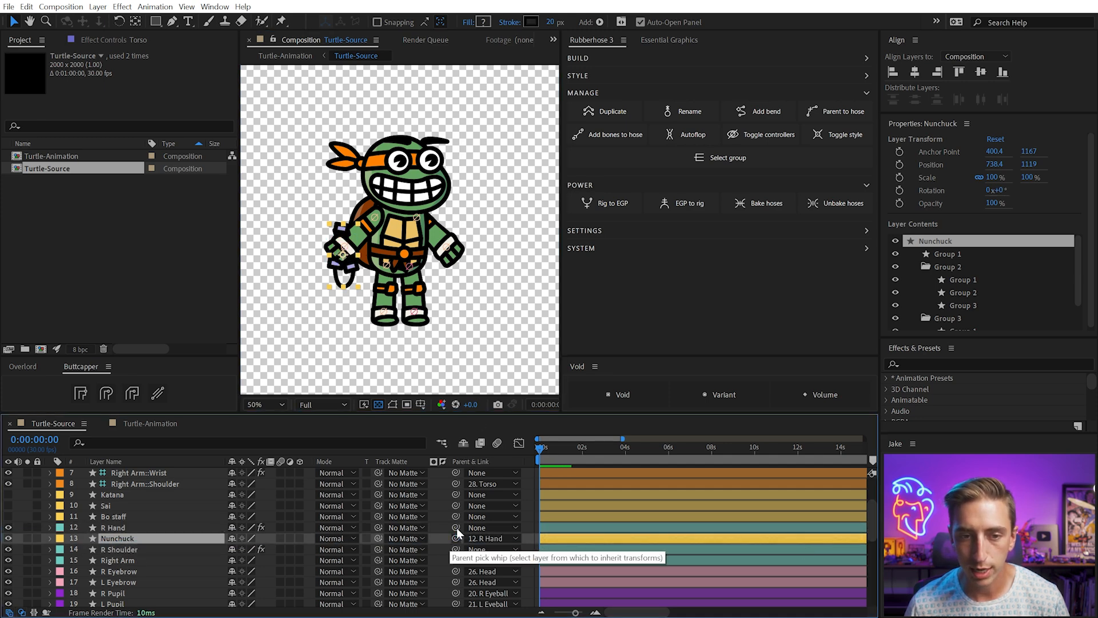
{"action": "key", "text": "w"}
{"action": "key", "text": "v"}
{"action": "left_click_drag", "start_coordinate": [359, 273], "coordinate": [356, 265]}
- Duplicate the Nunchuck, place the copy rotated in the turtle's other hand above the L Hand layer, and parent it to L Hand
{"action": "key", "text": "ctrl+d"}
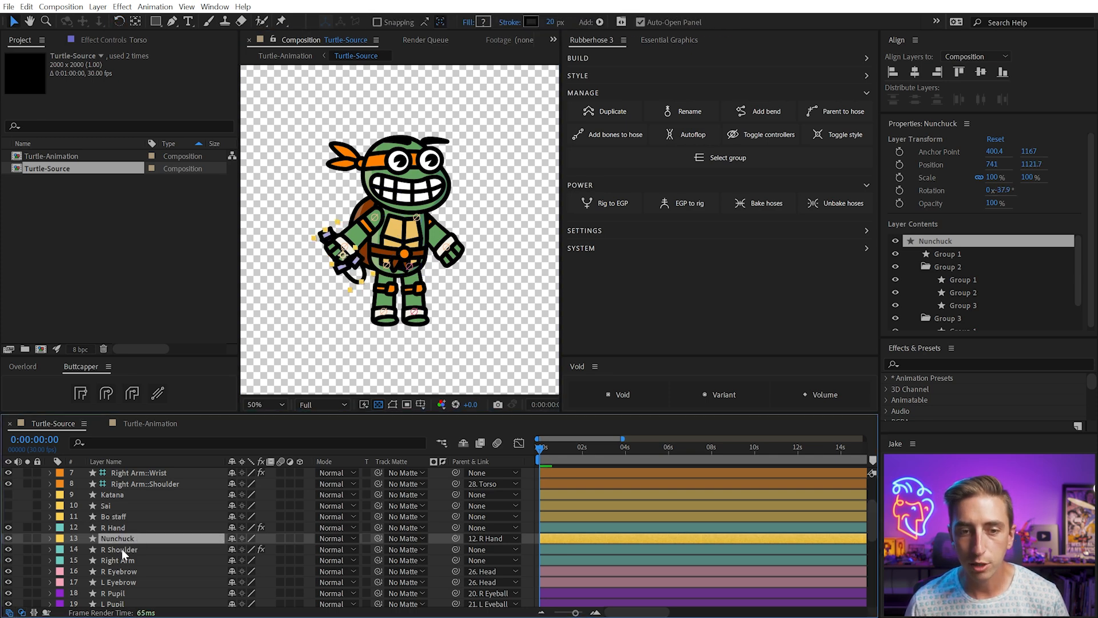
{"action": "left_click_drag", "start_coordinate": [129, 538], "coordinate": [140, 563]}
{"action": "left_click_drag", "start_coordinate": [336, 253], "coordinate": [467, 246]}
{"action": "key", "text": "w"}
{"action": "key", "text": "w"}
{"action": "key", "text": "v"}
{"action": "left_click_drag", "start_coordinate": [456, 557], "coordinate": [114, 568]}
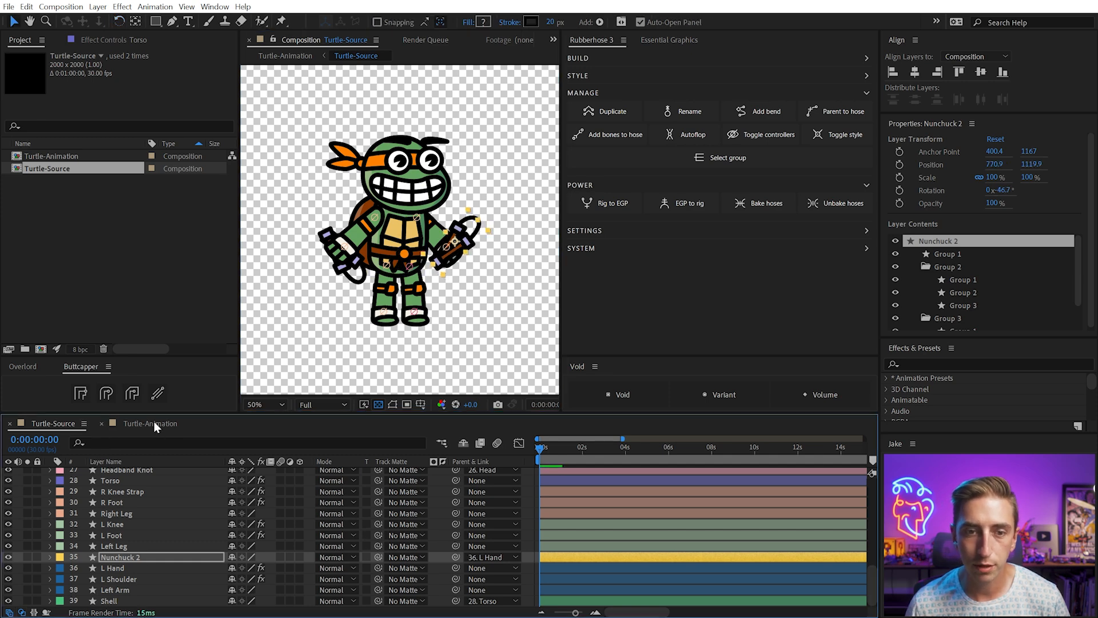
{"action": "left_click", "coordinate": [150, 423]}
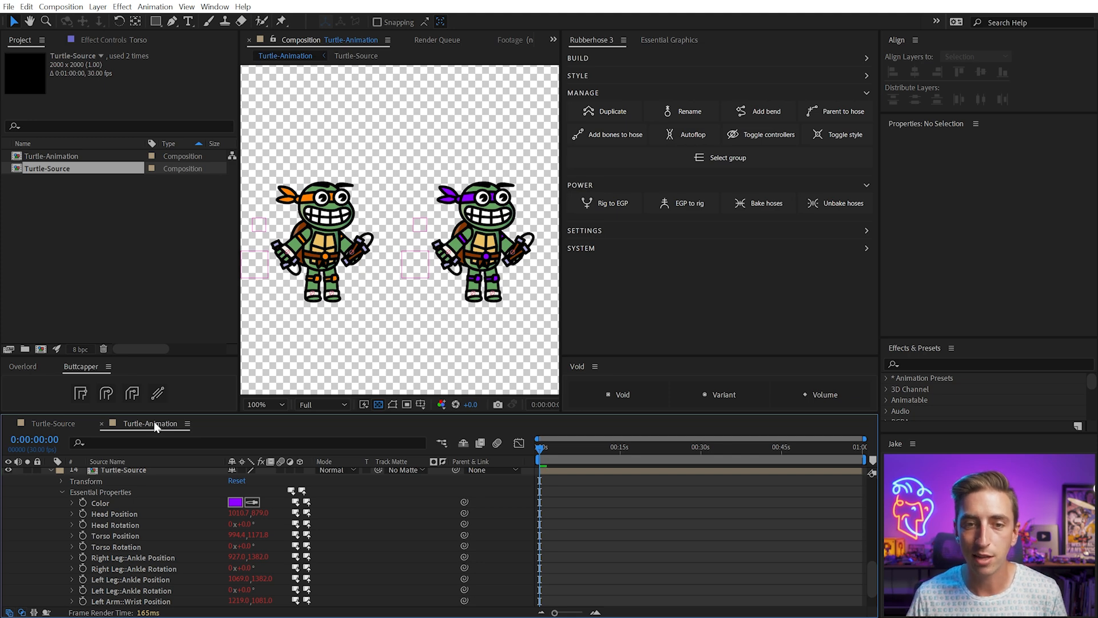
- Show the Bo staff layer in Turtle-Source and move it below the Shell layer in the stack
{"action": "left_click", "coordinate": [59, 424]}
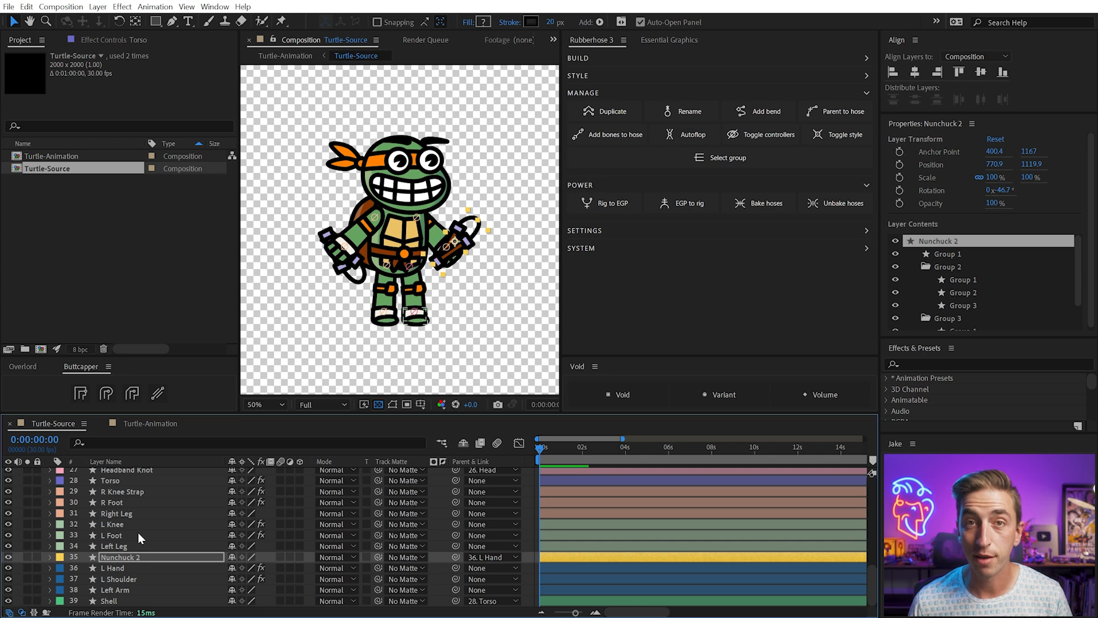
{"action": "scroll", "coordinate": [138, 533], "scroll_direction": "up", "scroll_amount": 3}
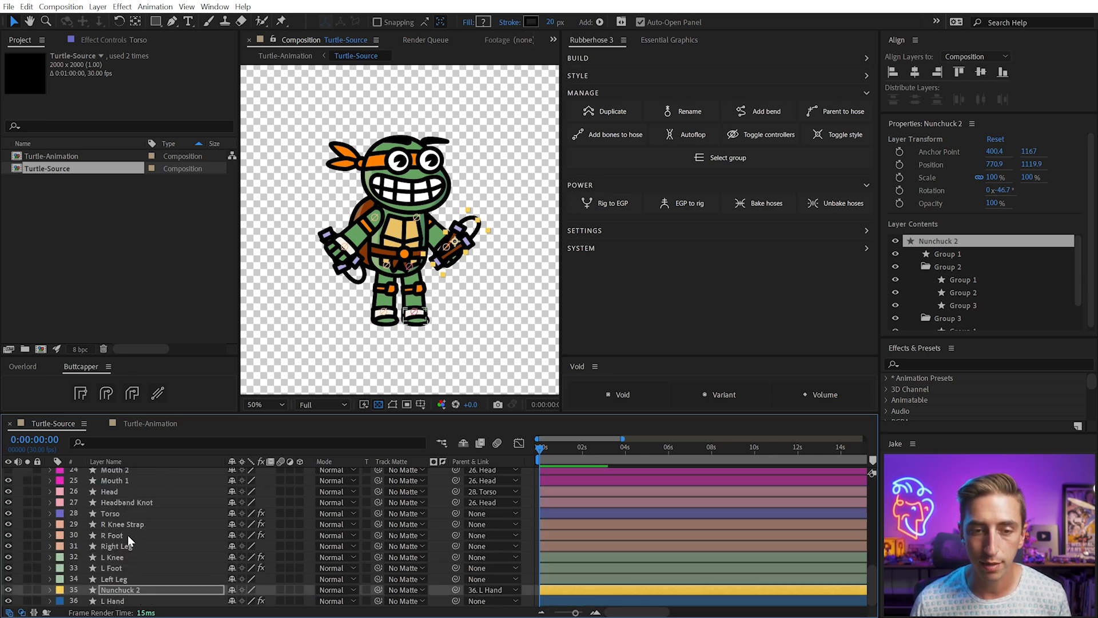
{"action": "key", "text": "F2"}
{"action": "scroll", "coordinate": [128, 535], "scroll_direction": "up", "scroll_amount": 7}
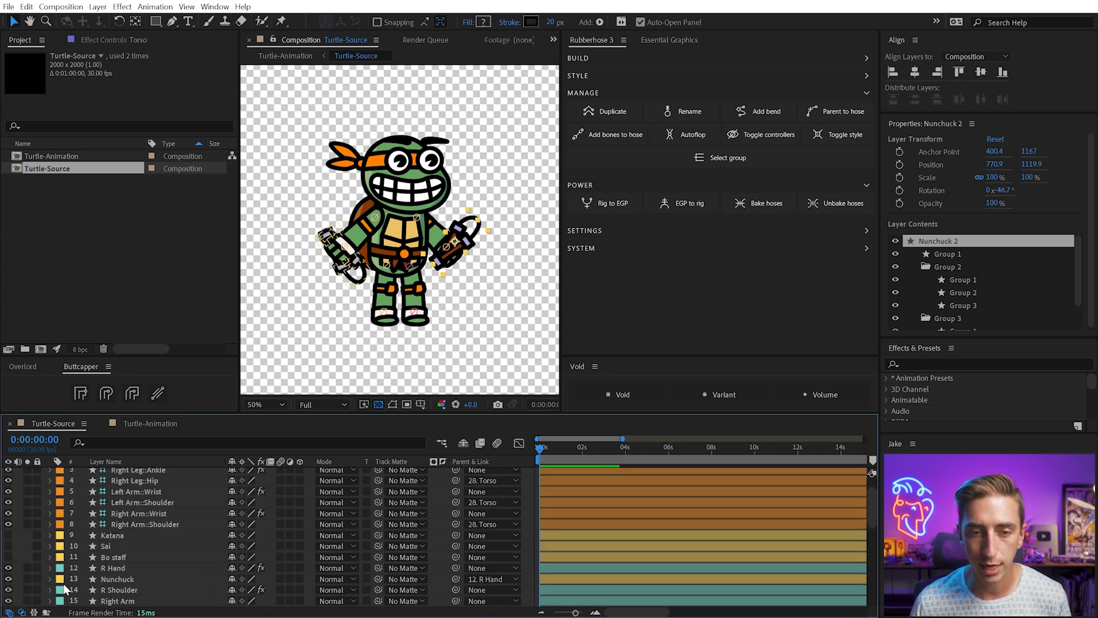
{"action": "left_click", "coordinate": [13, 560]}
{"action": "left_click_drag", "start_coordinate": [92, 560], "coordinate": [130, 600]}
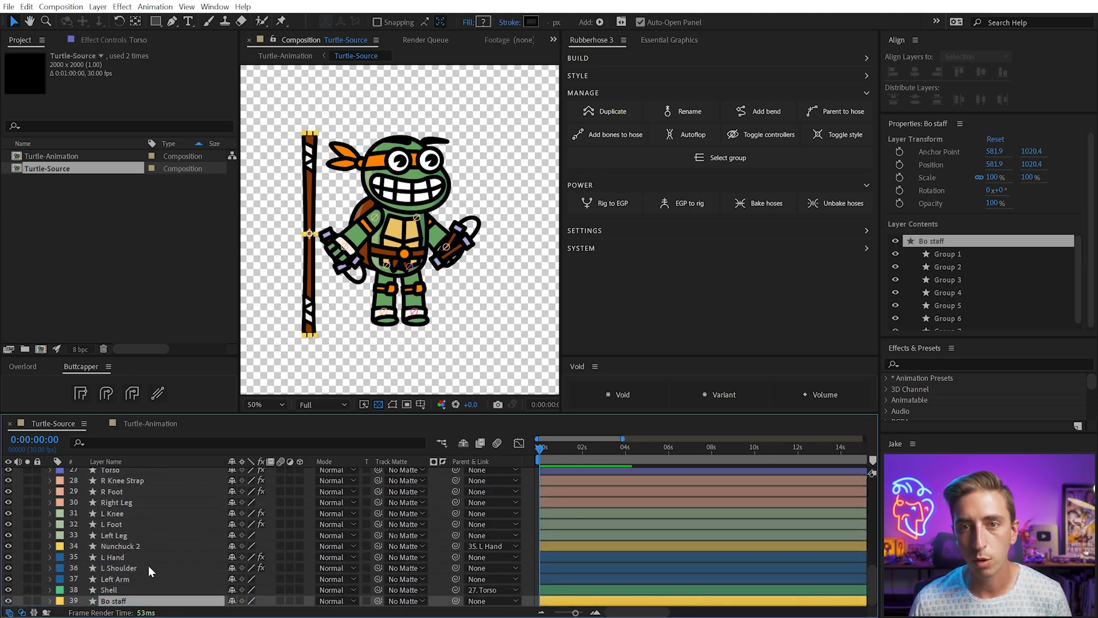
- Place the Bo staff diagonally behind the turtle's back at about 18.3° rotation and parent it to Shell
{"action": "left_click_drag", "start_coordinate": [311, 196], "coordinate": [410, 133]}
{"action": "key", "text": "w"}
{"action": "key", "text": "Left"}
{"action": "key", "text": "Left"}
{"action": "key", "text": "Left"}
{"action": "key", "text": "Left"}
{"action": "key", "text": "Left"}
{"action": "key", "text": "Left"}
{"action": "key", "text": "Left"}
{"action": "key", "text": "Left"}
{"action": "key", "text": "Left"}
{"action": "key", "text": "Left"}
{"action": "key", "text": "Left"}
{"action": "key", "text": "Left"}
{"action": "key", "text": "Left"}
{"action": "key", "text": "Left"}
{"action": "key", "text": "Left"}
{"action": "key", "text": "Left"}
{"action": "key", "text": "Left"}
{"action": "key", "text": "Left"}
{"action": "key", "text": "Left"}
{"action": "key", "text": "Left"}
{"action": "key", "text": "v"}
{"action": "left_click_drag", "start_coordinate": [456, 601], "coordinate": [155, 591]}
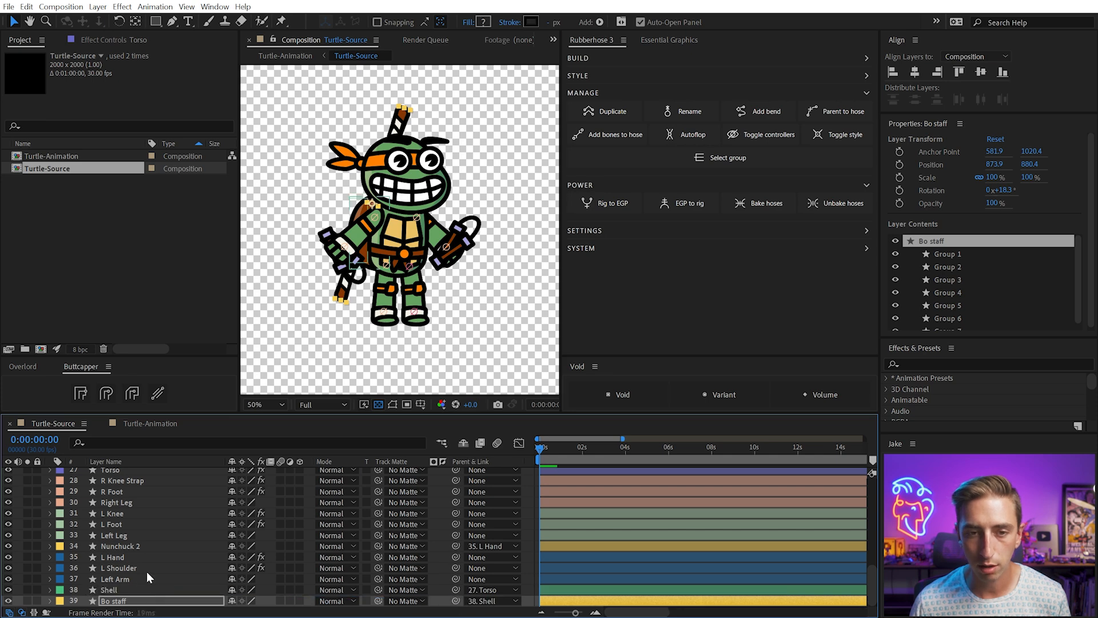
{"action": "left_click", "coordinate": [149, 423]}
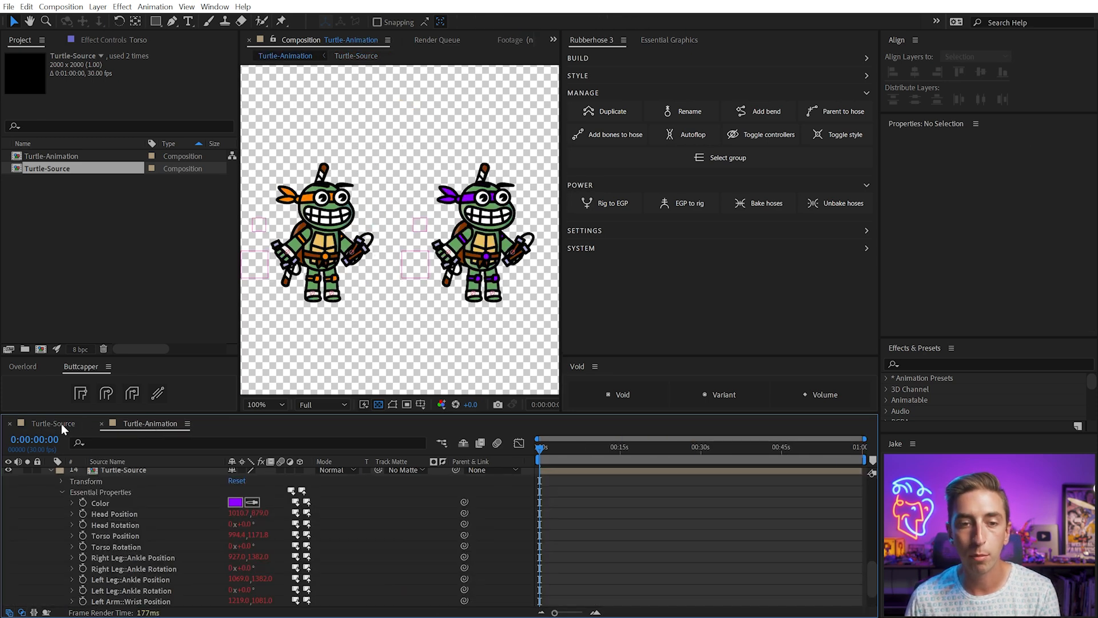
- Add a Dropdown Menu Control effect to the Torso layer in the Turtle-Source composition
{"action": "left_click", "coordinate": [62, 423]}
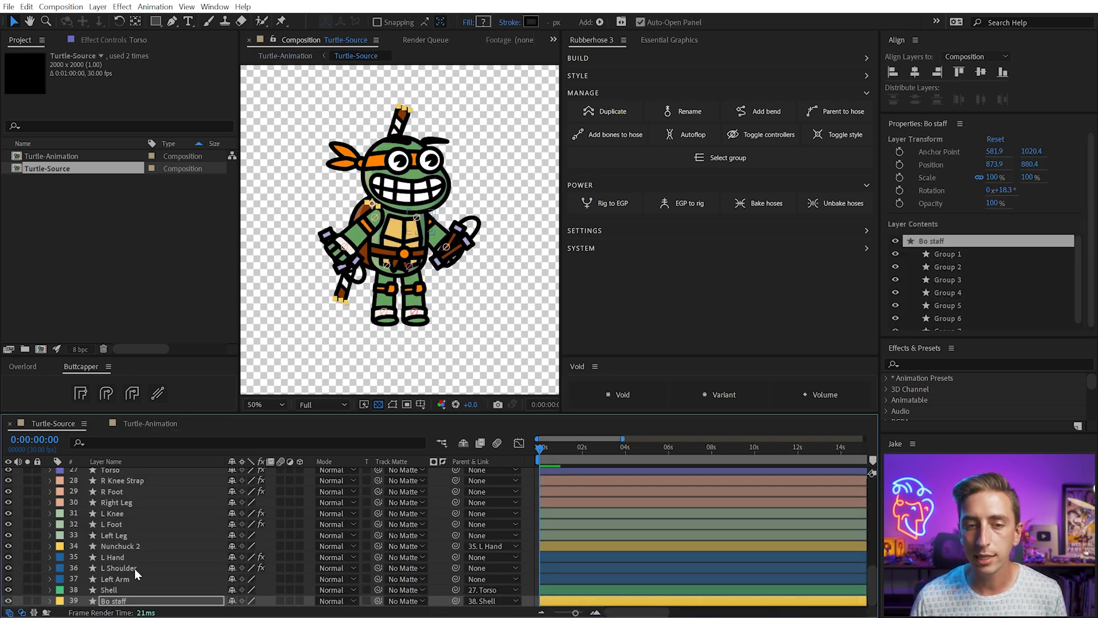
{"action": "scroll", "coordinate": [128, 552], "scroll_direction": "up", "scroll_amount": 2}
{"action": "left_click", "coordinate": [119, 499]}
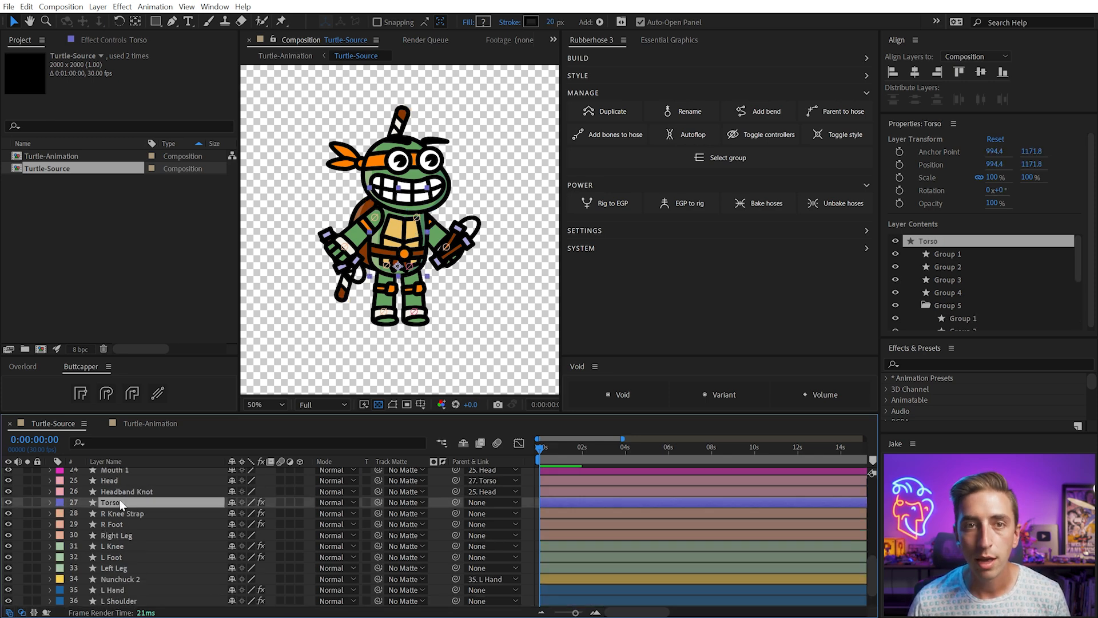
{"action": "left_click", "coordinate": [95, 42]}
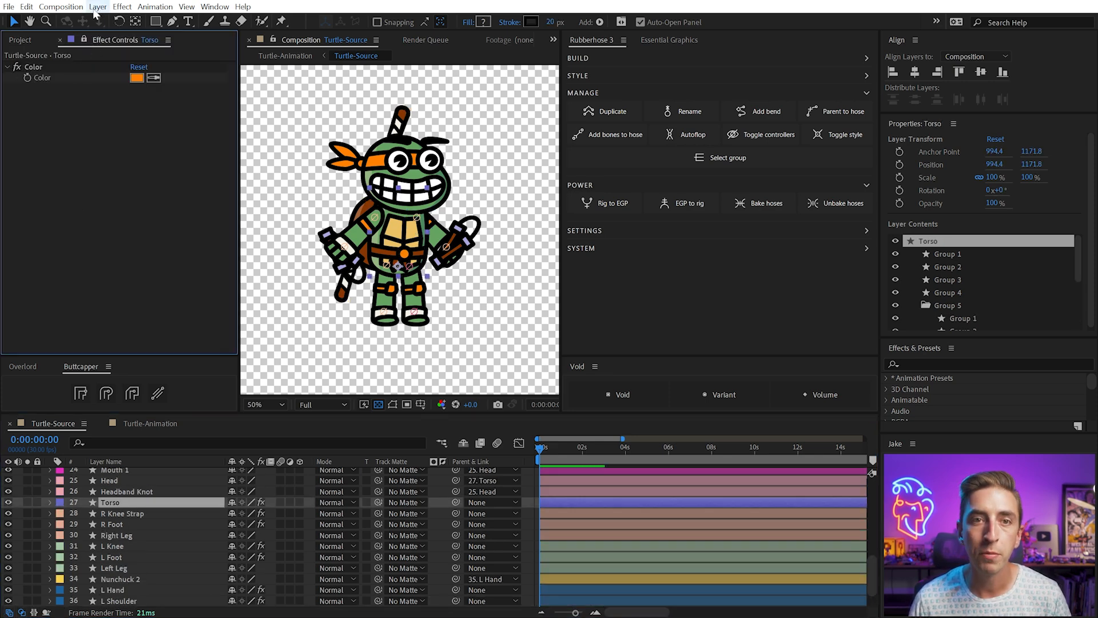
{"action": "left_click", "coordinate": [121, 7]}
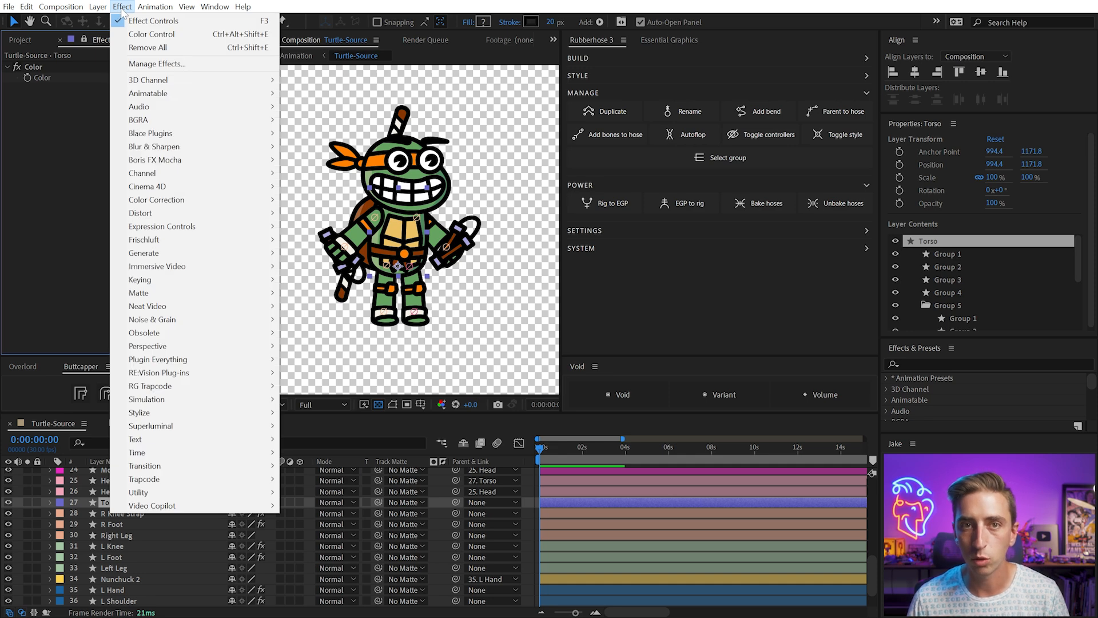
{"action": "mouse_move", "coordinate": [178, 228]}
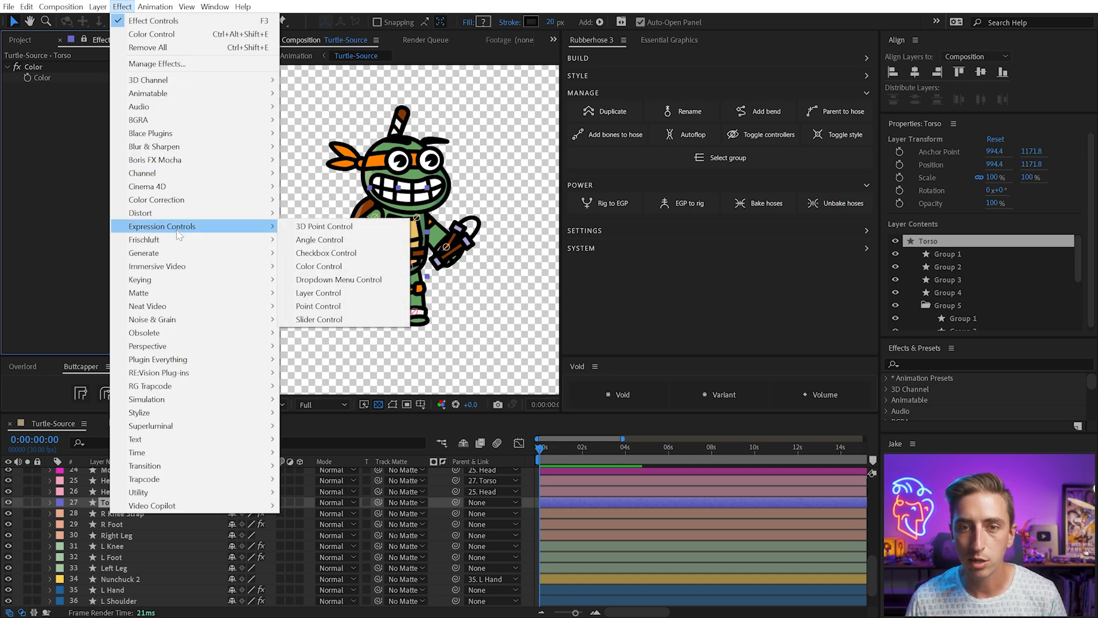
{"action": "left_click", "coordinate": [361, 280]}
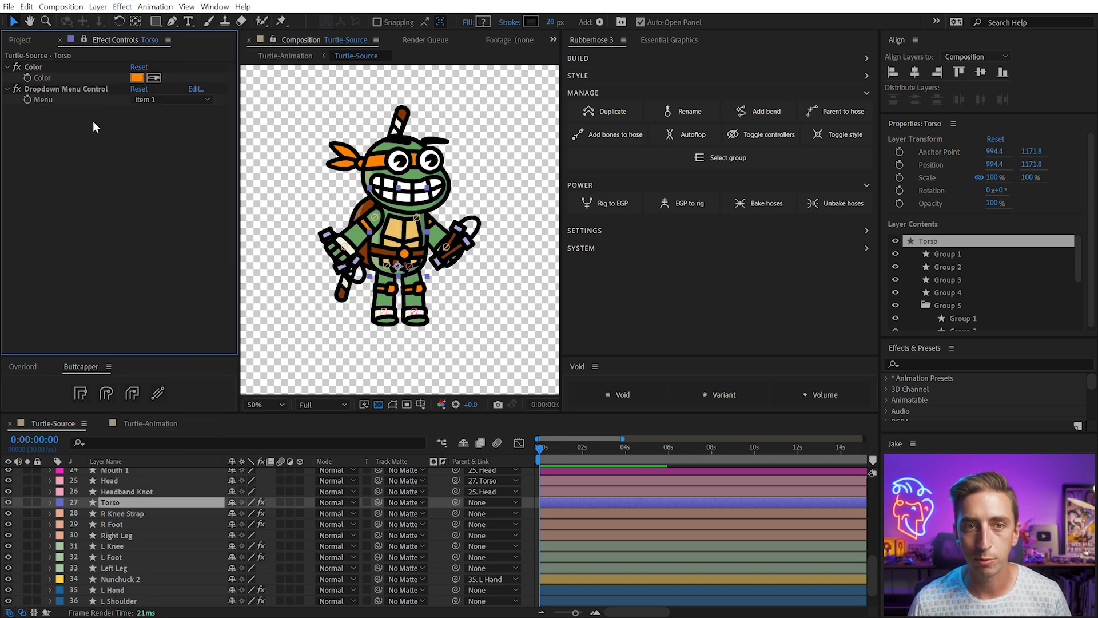
{"action": "left_click", "coordinate": [57, 90]}
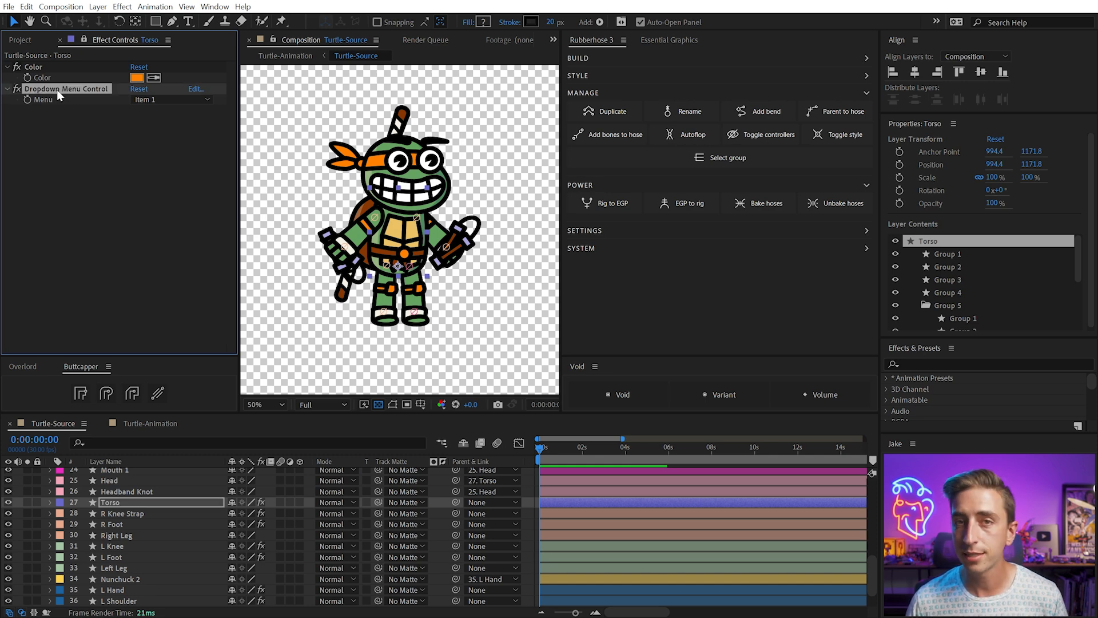
{"action": "left_click", "coordinate": [150, 99]}
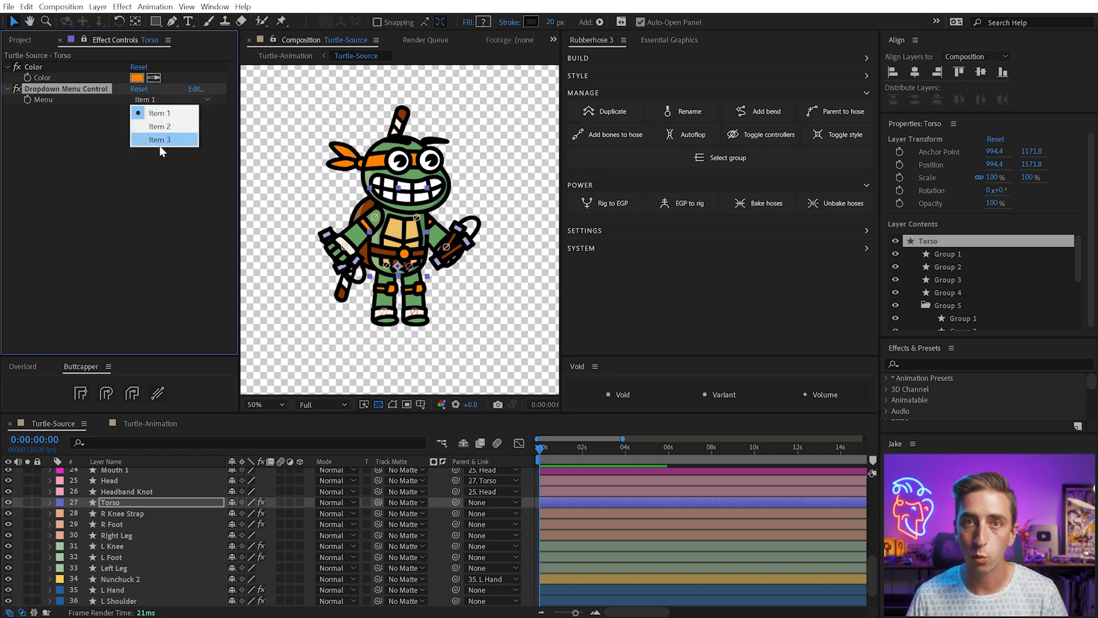
{"action": "left_click", "coordinate": [116, 148]}
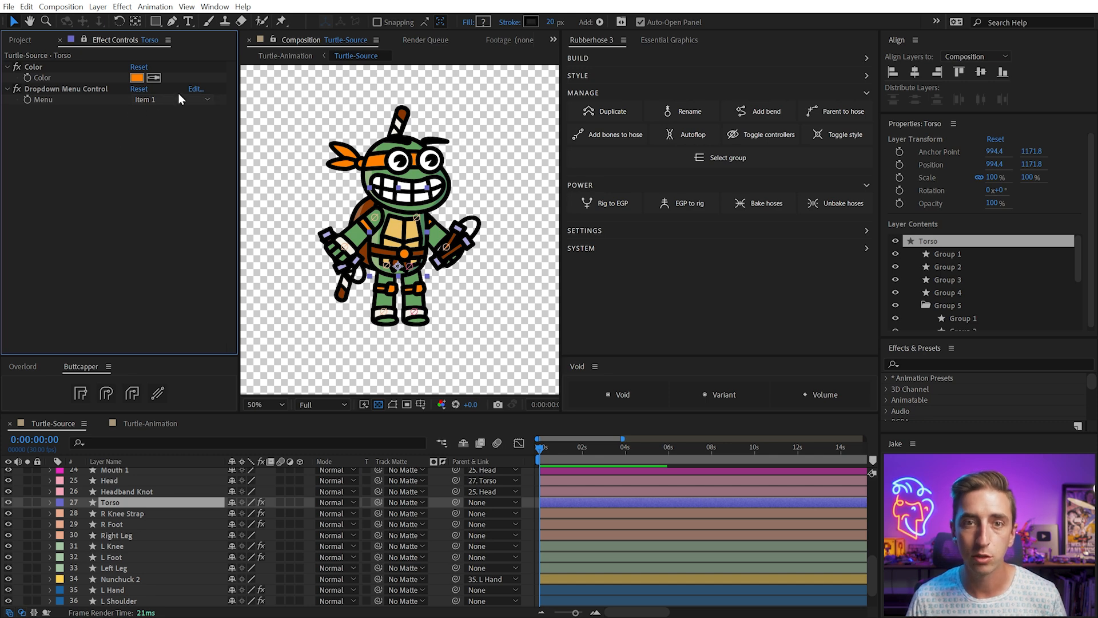
- Define four items for the dropdown control: Nunchucks, Bo Staff, Sais and Katanas
{"action": "left_click", "coordinate": [195, 90]}
{"action": "left_click_drag", "start_coordinate": [231, 333], "coordinate": [179, 183]}
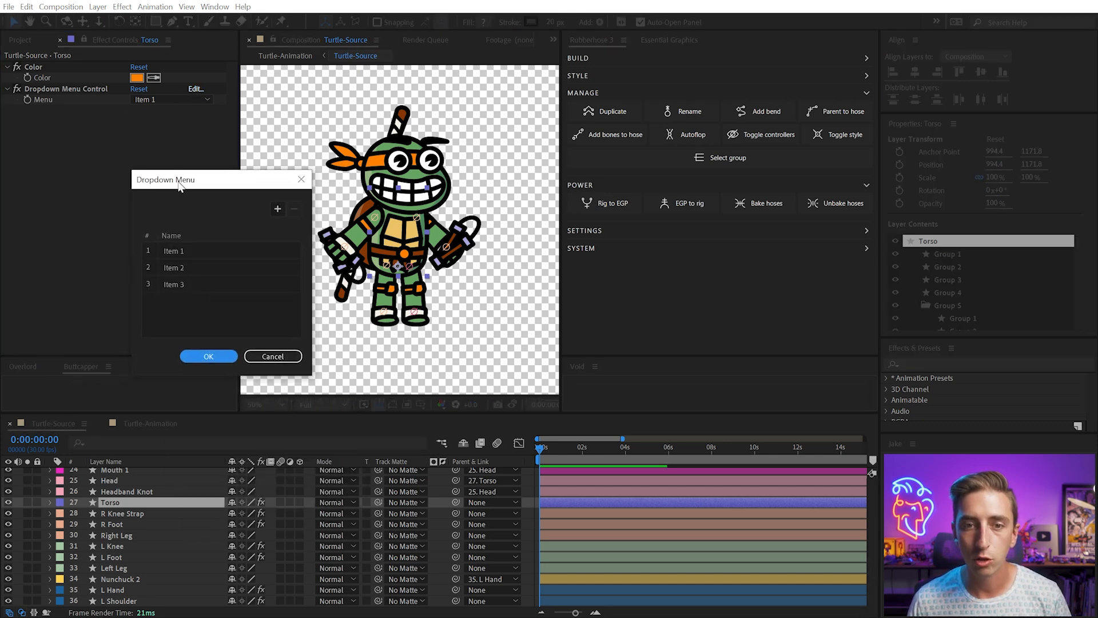
{"action": "double_click", "coordinate": [180, 254]}
{"action": "type", "text": "Nunchucks"}
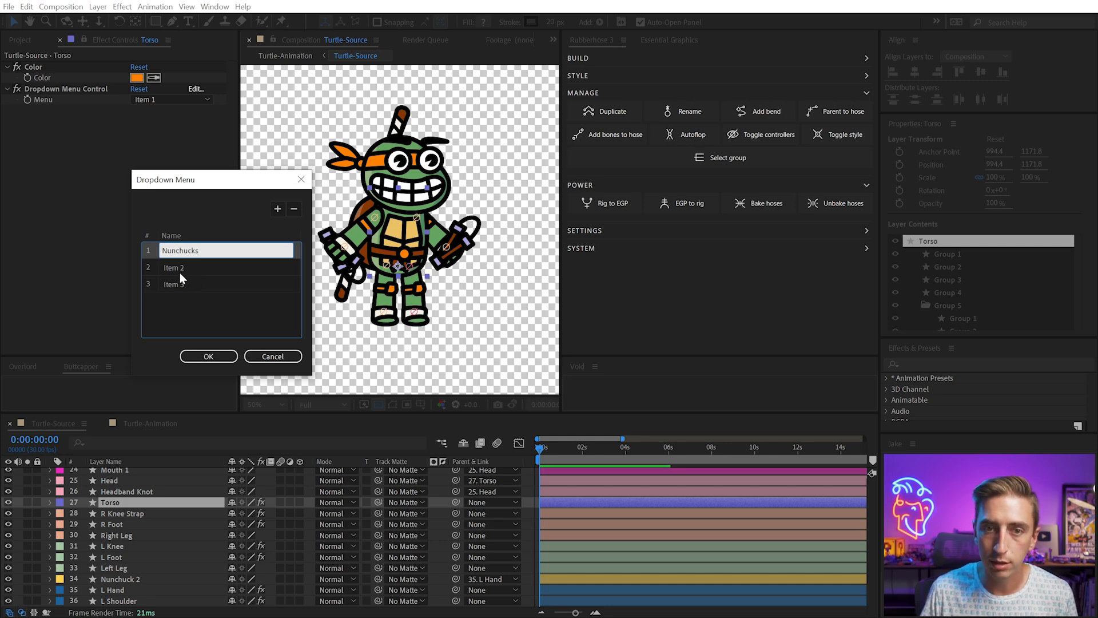
{"action": "key", "text": "Tab"}
{"action": "type", "text": "B"}
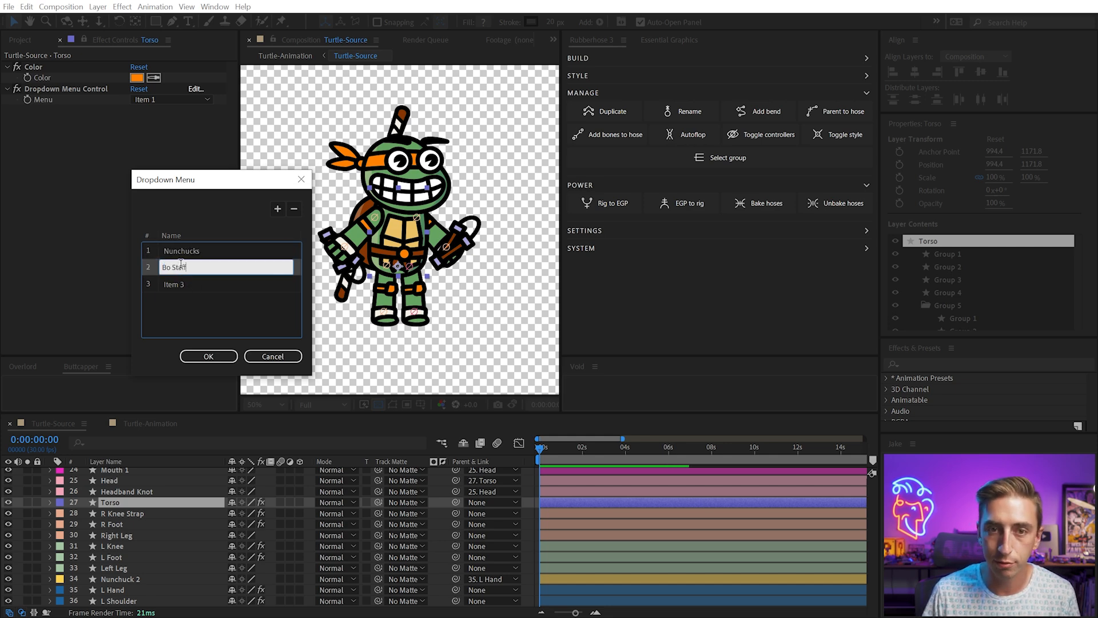
{"action": "key", "text": "Tab"}
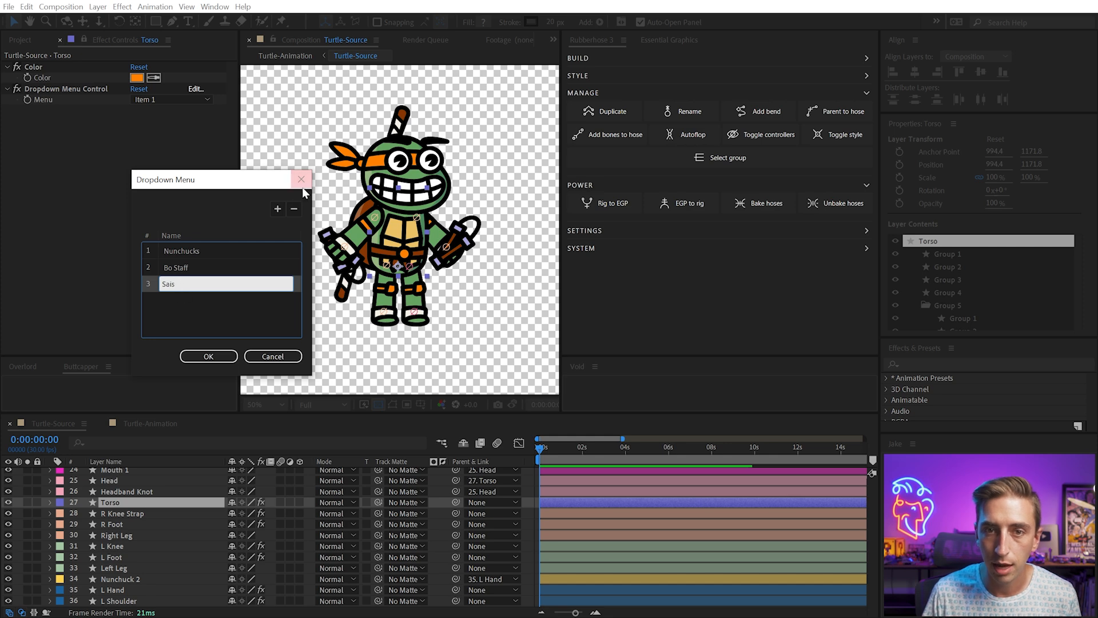
{"action": "type", "text": "Sais"}
{"action": "left_click", "coordinate": [278, 209]}
{"action": "type", "text": "Katanas"}
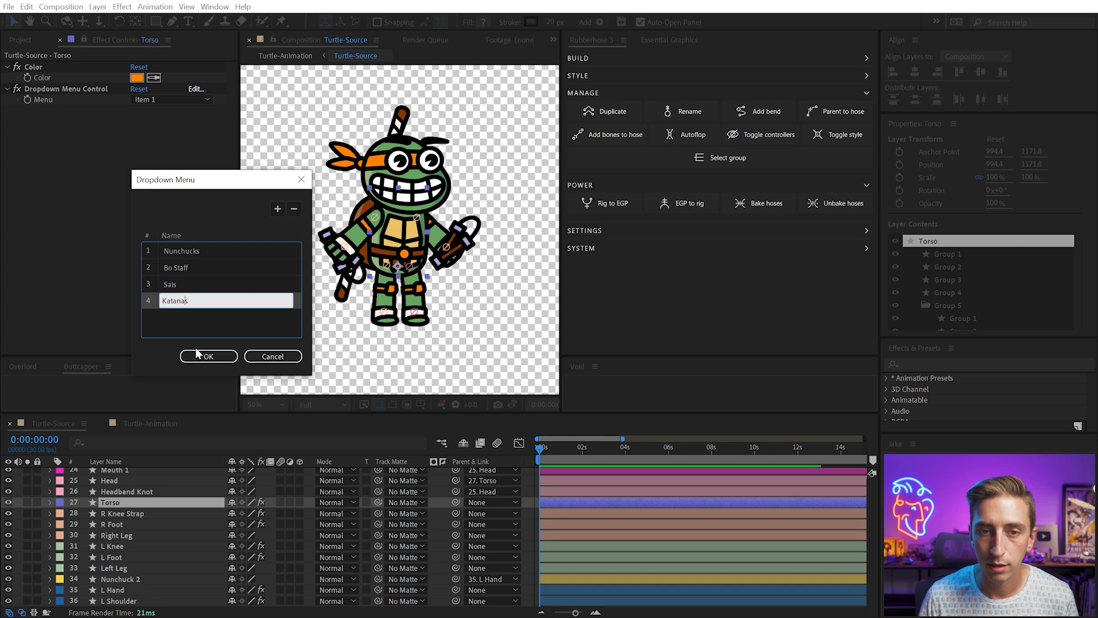
{"action": "left_click", "coordinate": [207, 354]}
{"action": "left_click", "coordinate": [169, 99]}
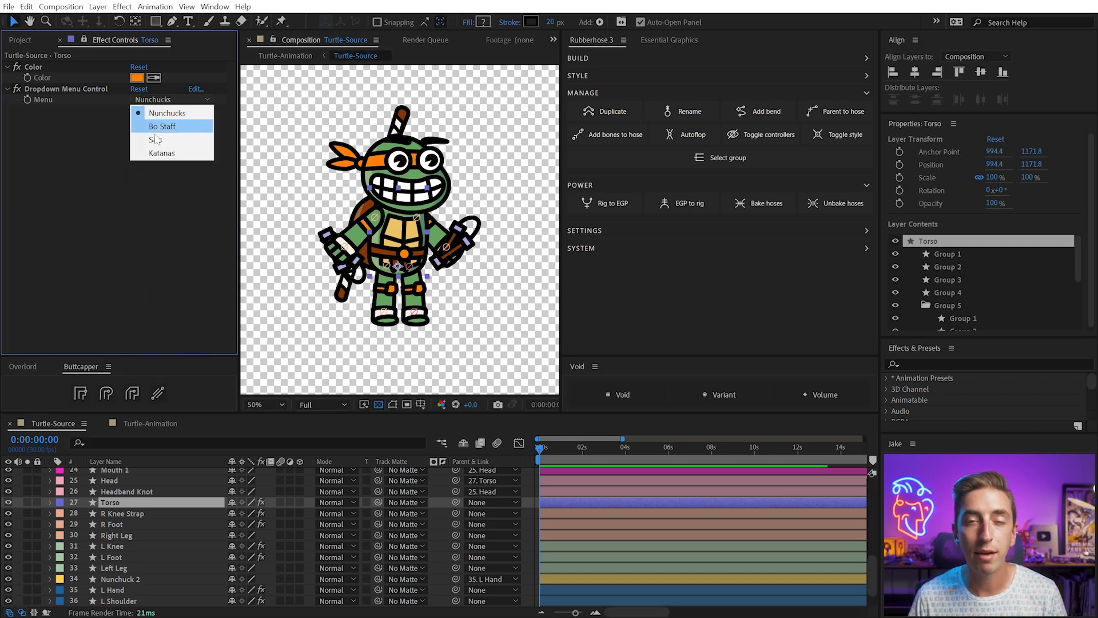
{"action": "left_click", "coordinate": [101, 140]}
- Rename the Torso's Dropdown Menu Control effect as Weapon Selector
{"action": "left_click", "coordinate": [79, 88]}
{"action": "key", "text": "Return"}
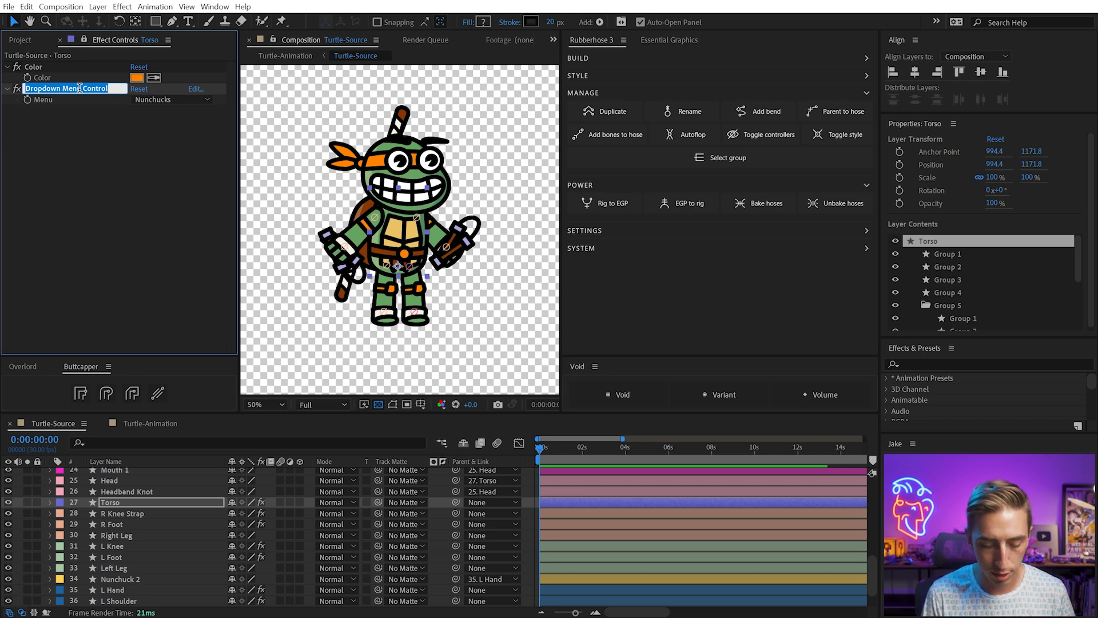
{"action": "type", "text": "Weapon Selector"}
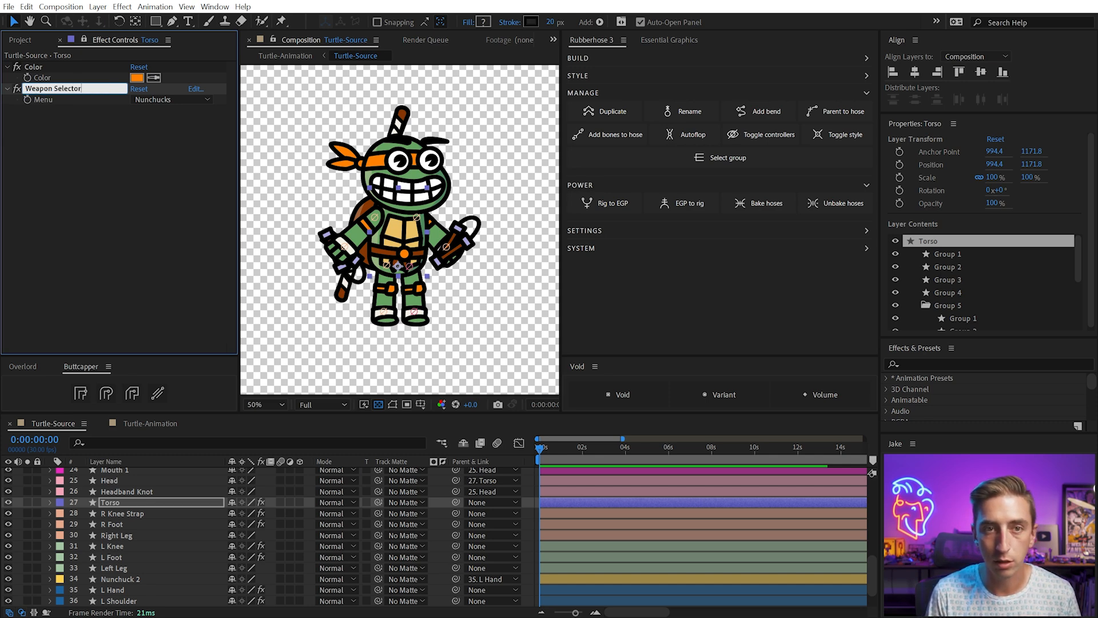
{"action": "key", "text": "Return"}
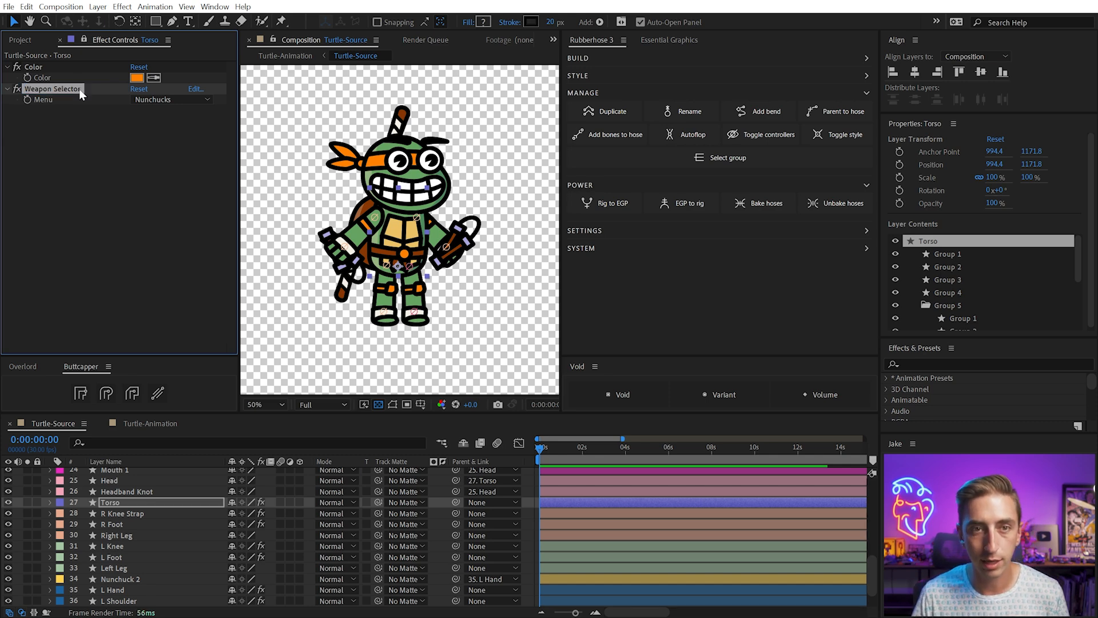
- Reveal the Torso layer's effects and add the Weapon Selector's Menu property to Essential Graphics
{"action": "left_click", "coordinate": [669, 40]}
{"action": "key", "text": "e"}
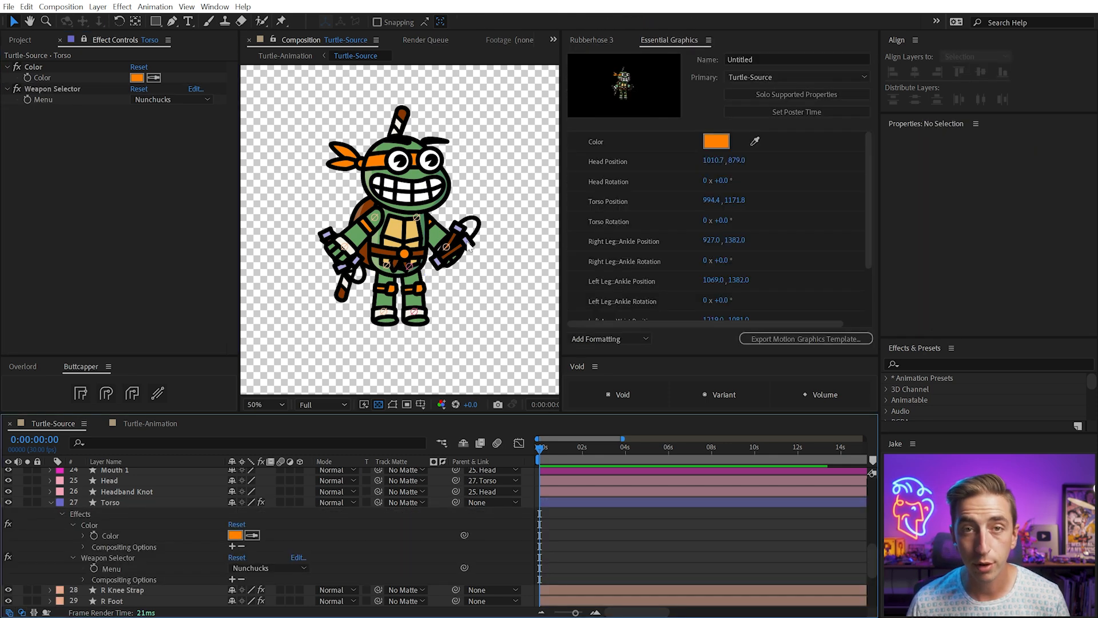
{"action": "left_click", "coordinate": [112, 569]}
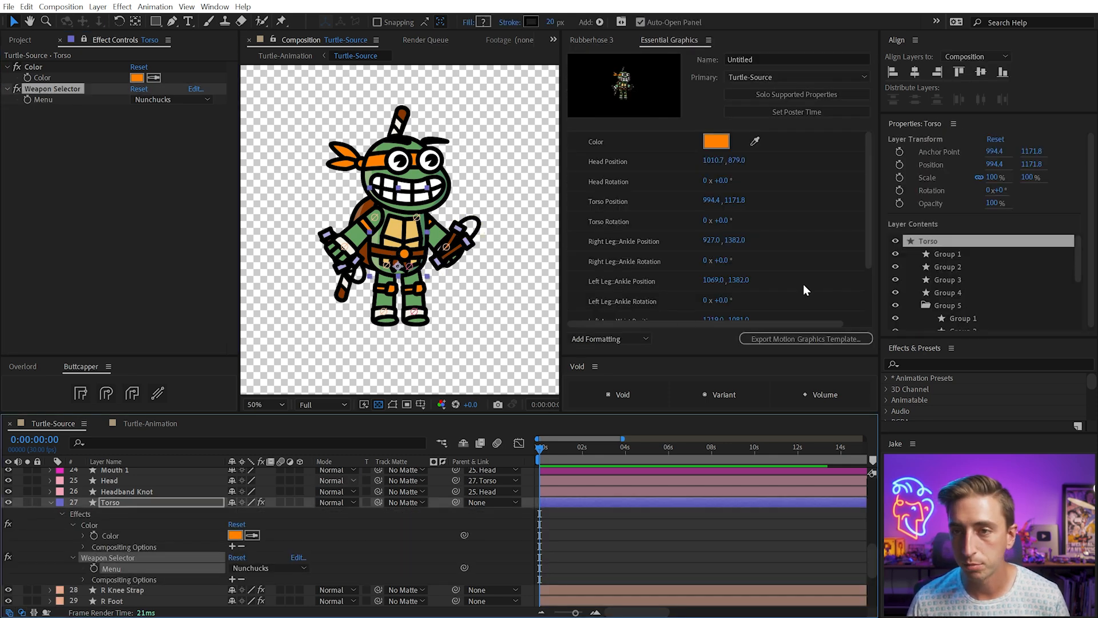
{"action": "left_click", "coordinate": [622, 40]}
{"action": "left_click", "coordinate": [663, 41]}
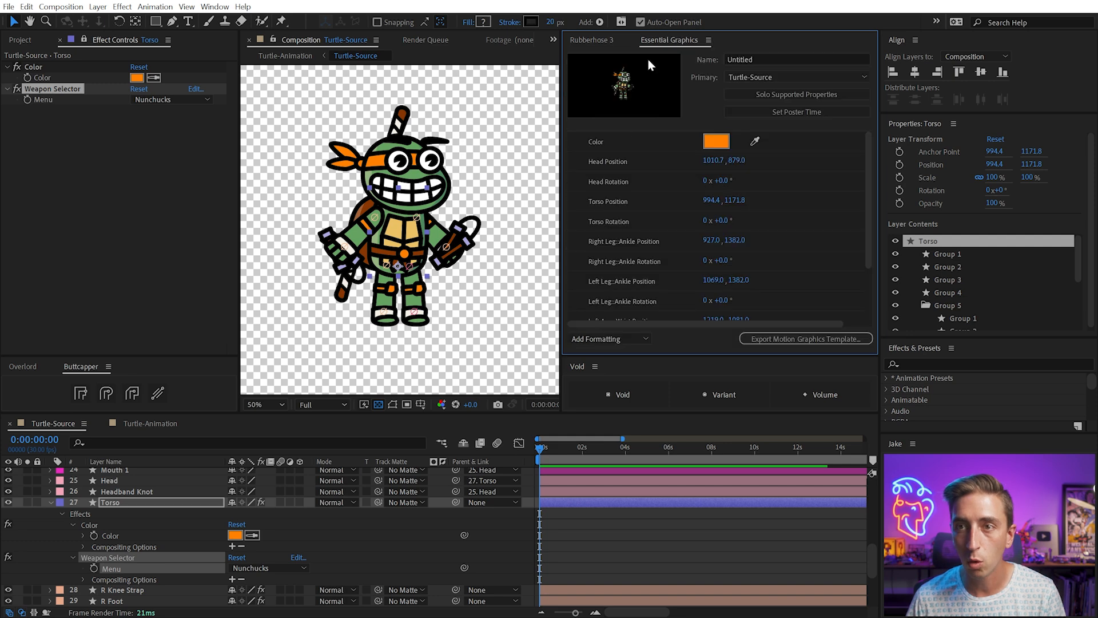
{"action": "right_click", "coordinate": [110, 569]}
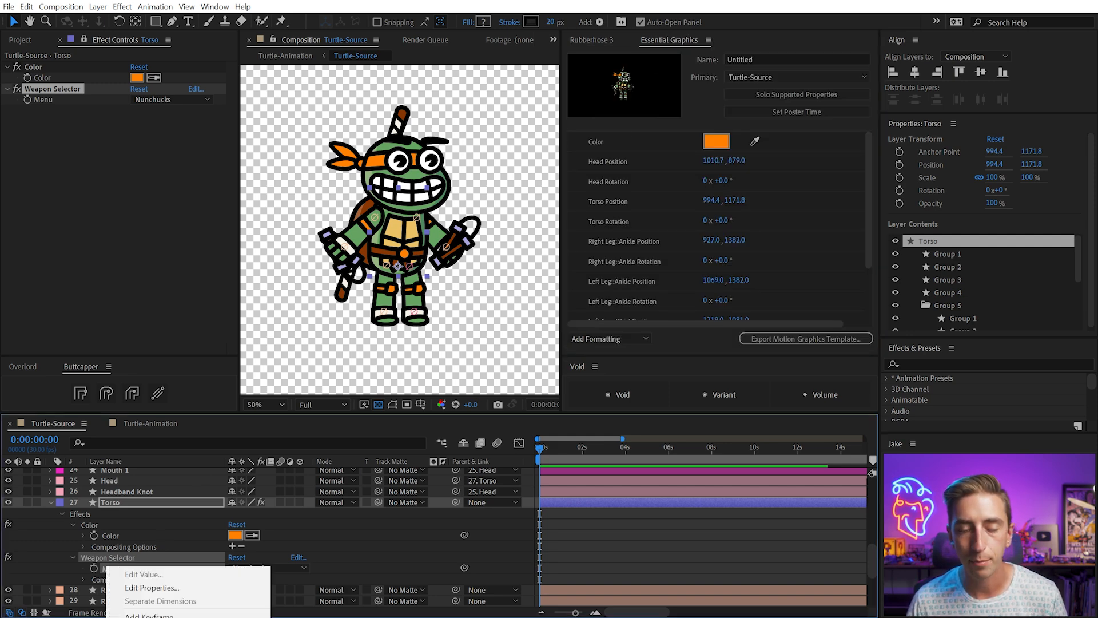
{"action": "left_click", "coordinate": [195, 412]}
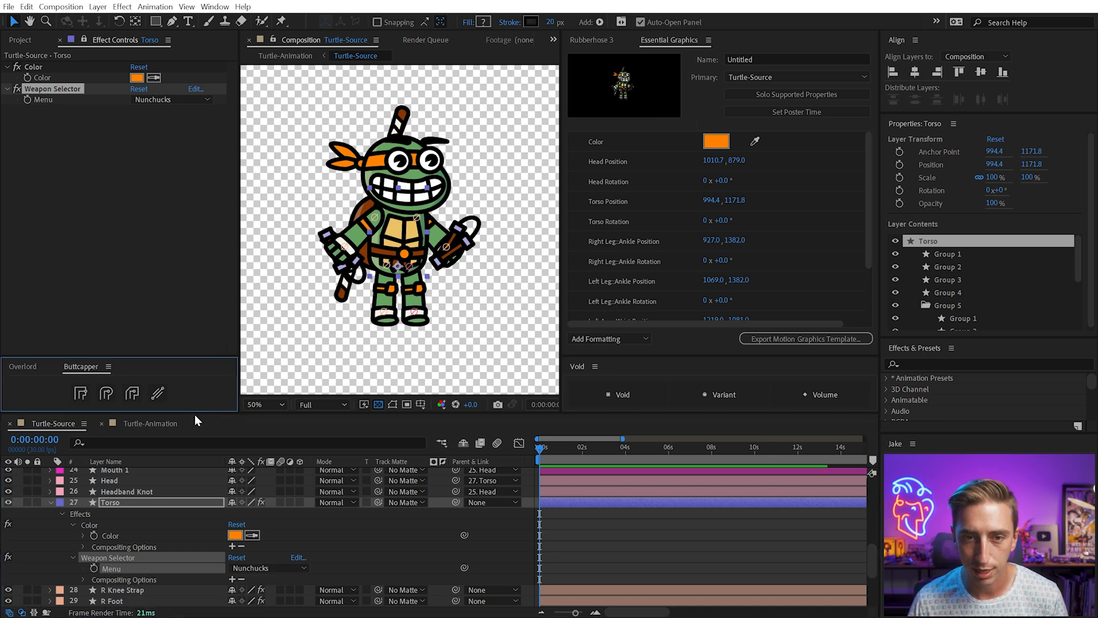
{"action": "left_click_drag", "start_coordinate": [192, 414], "coordinate": [197, 220]}
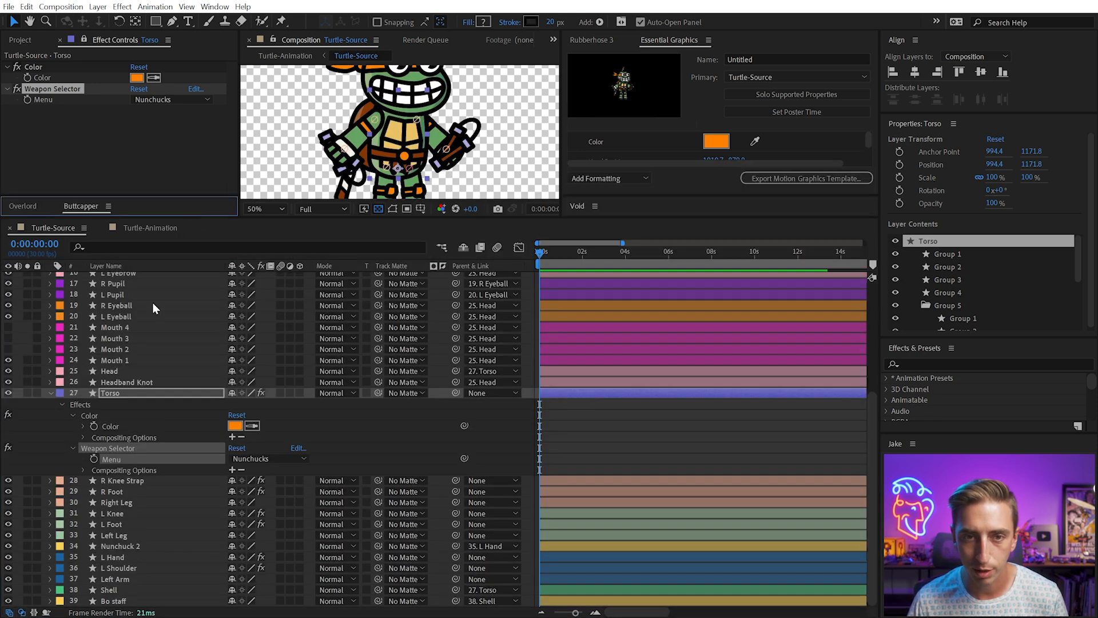
{"action": "right_click", "coordinate": [120, 461]}
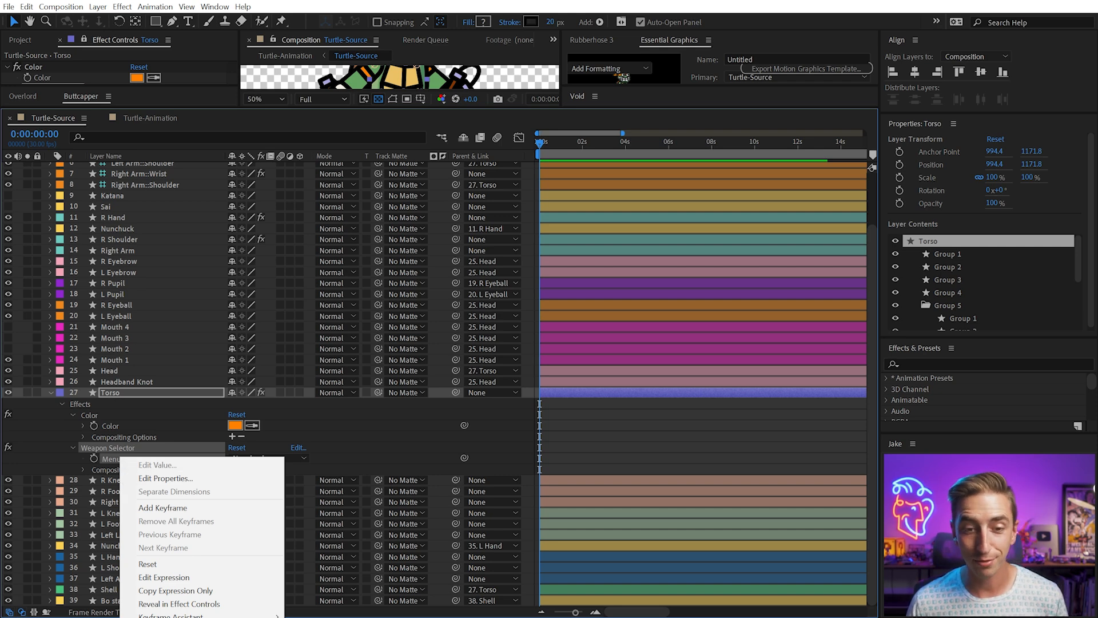
{"action": "key", "text": "Escape"}
- Restore the workspace panel heights and place Weapon Selector directly below Color in the Essential Graphics list
{"action": "left_click_drag", "start_coordinate": [210, 108], "coordinate": [208, 416]}
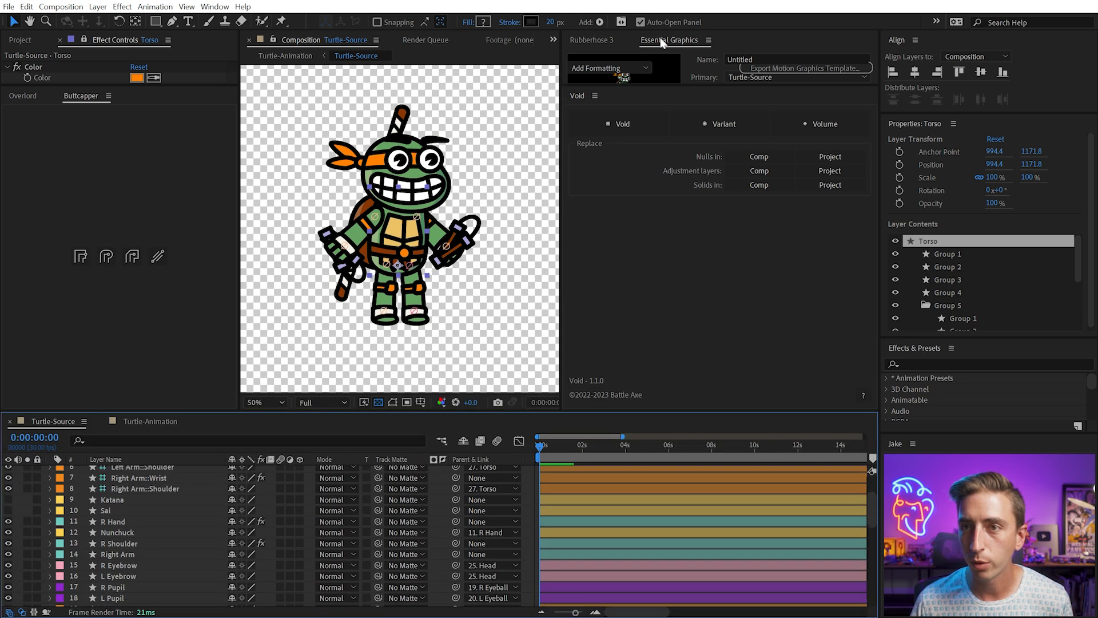
{"action": "left_click_drag", "start_coordinate": [652, 86], "coordinate": [651, 340]}
{"action": "left_click_drag", "start_coordinate": [654, 284], "coordinate": [673, 138]}
{"action": "left_click_drag", "start_coordinate": [671, 152], "coordinate": [672, 155]}
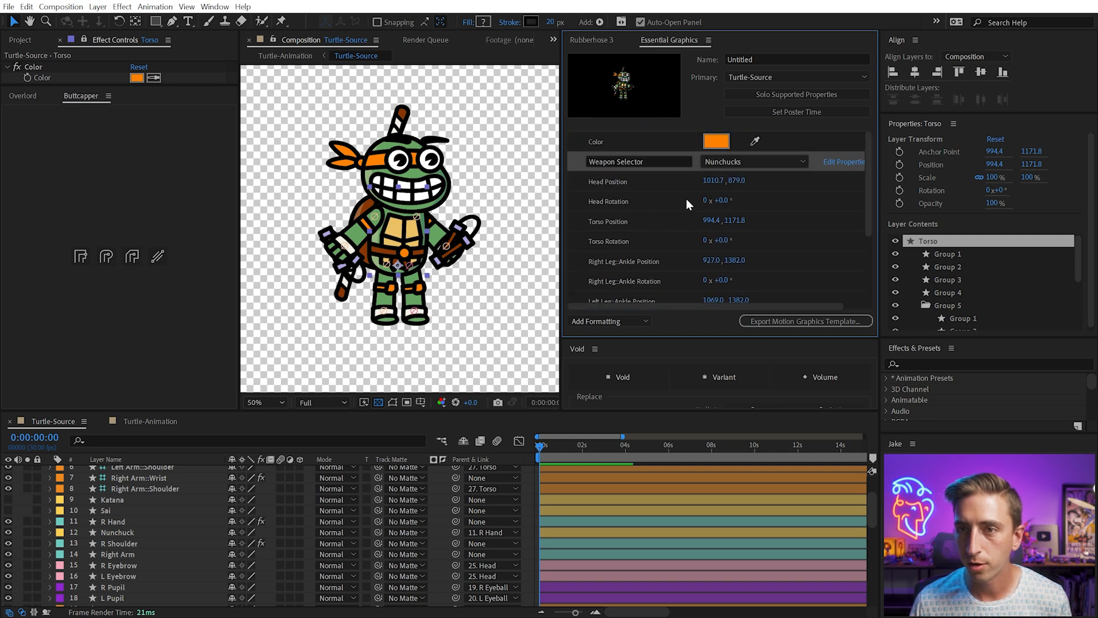
{"action": "left_click_drag", "start_coordinate": [87, 87], "coordinate": [123, 352]}
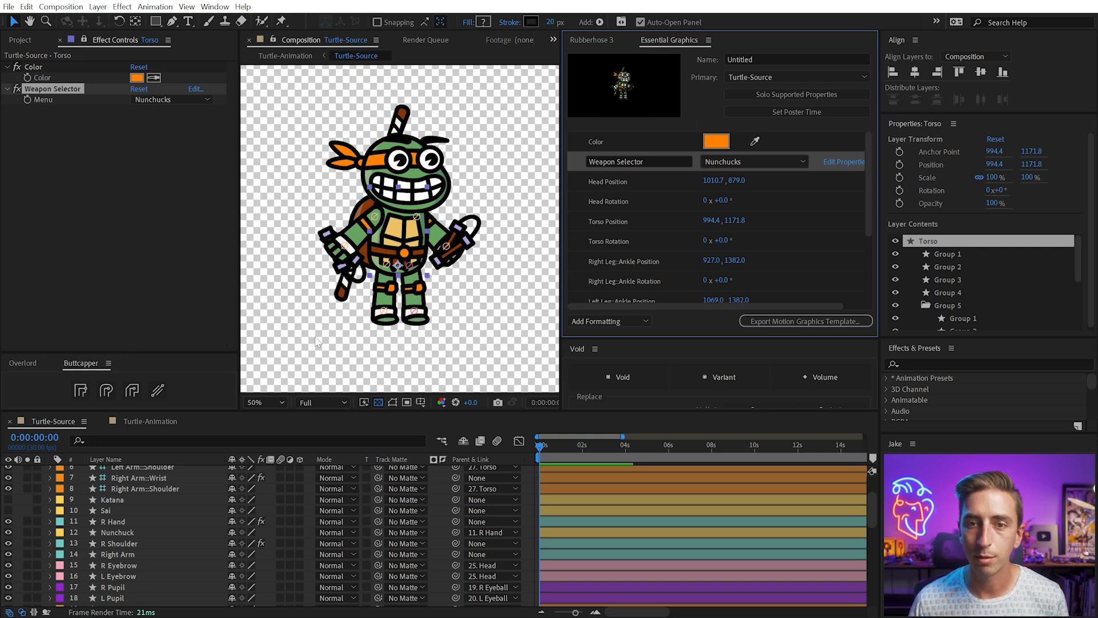
{"action": "left_click", "coordinate": [404, 112]}
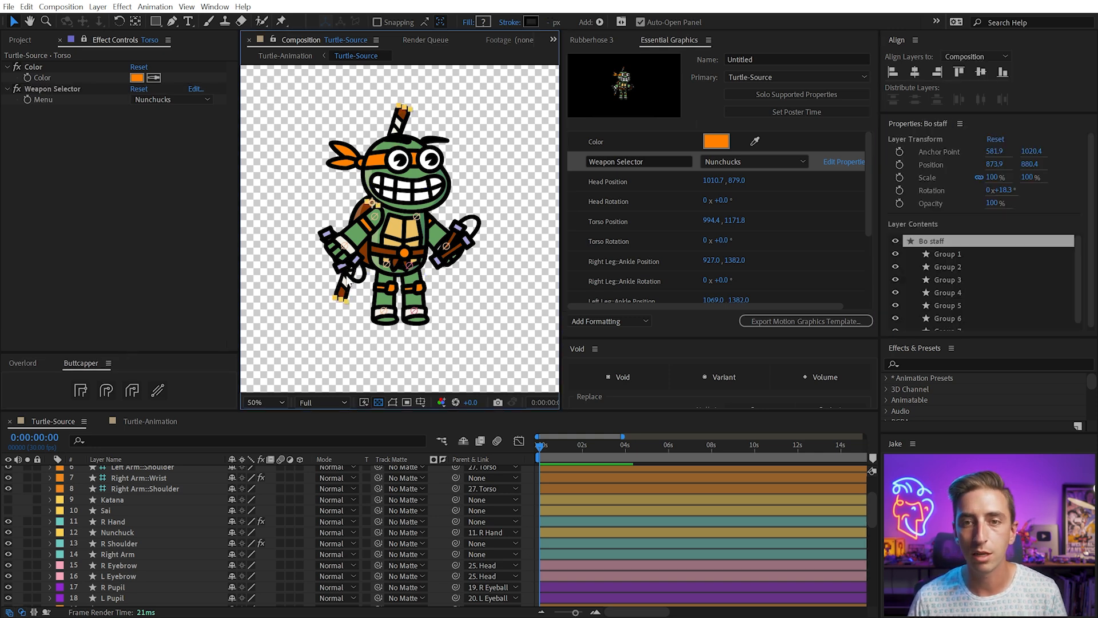
{"action": "left_click", "coordinate": [340, 358]}
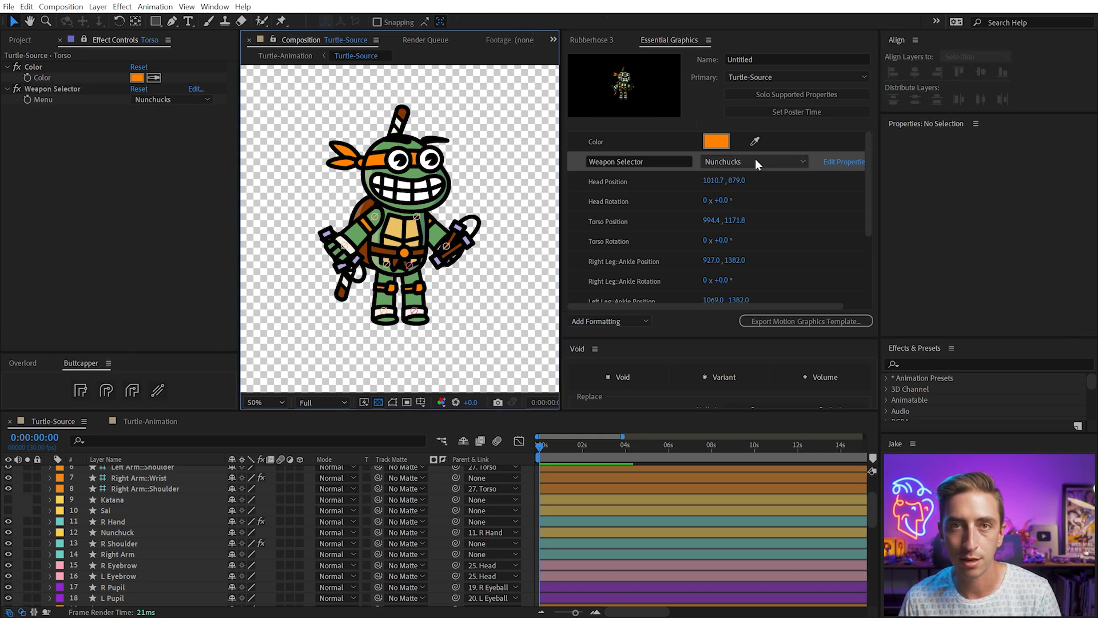
- Add an expression to the Nunchuck layer's Opacity that stores the Torso's Weapon Selector Menu value in variable w
{"action": "left_click", "coordinate": [353, 273]}
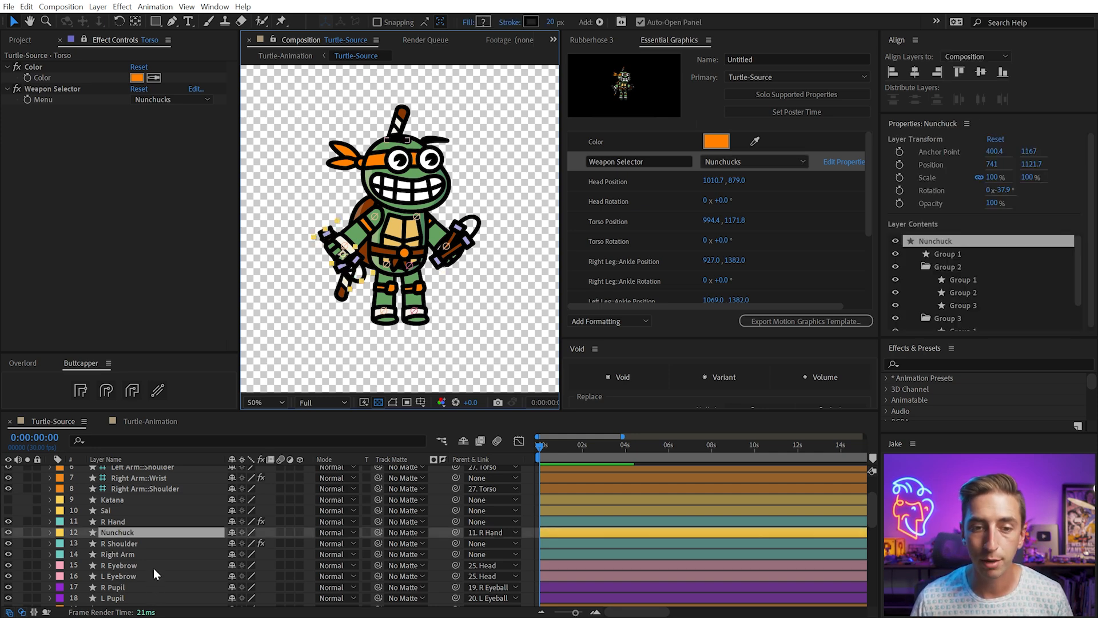
{"action": "key", "text": "t"}
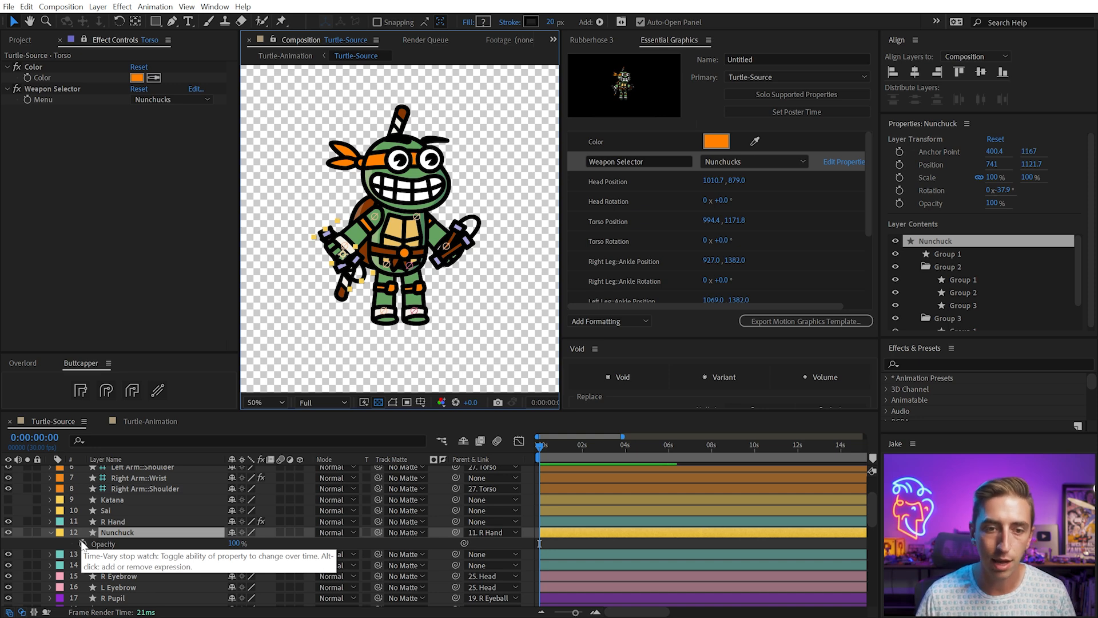
{"action": "left_click", "coordinate": [83, 544], "text": "alt"}
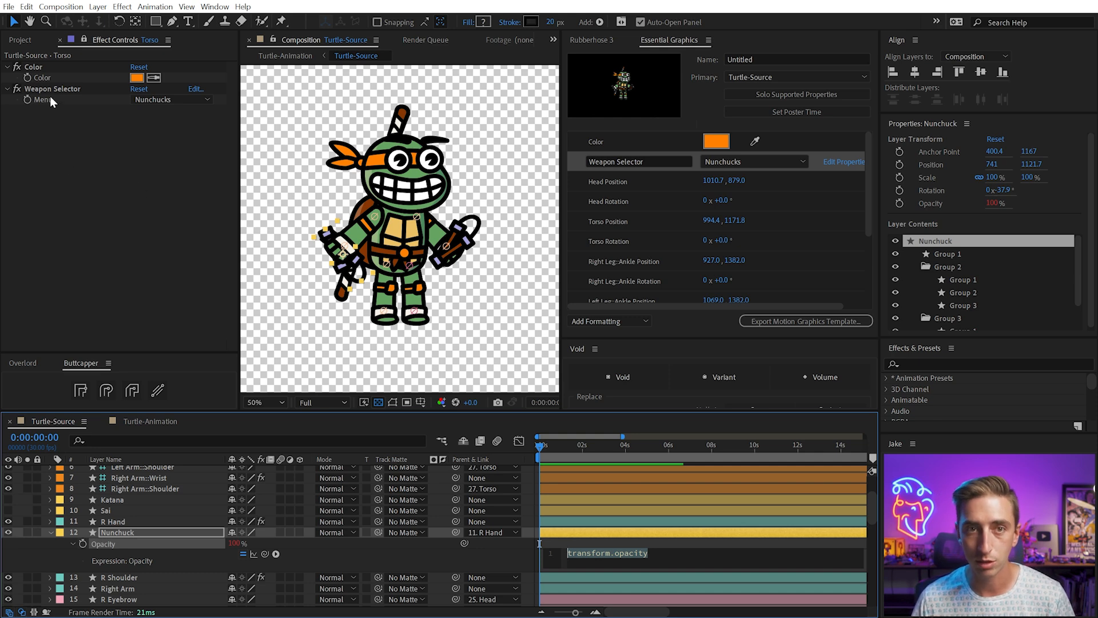
{"action": "type", "text": "var"}
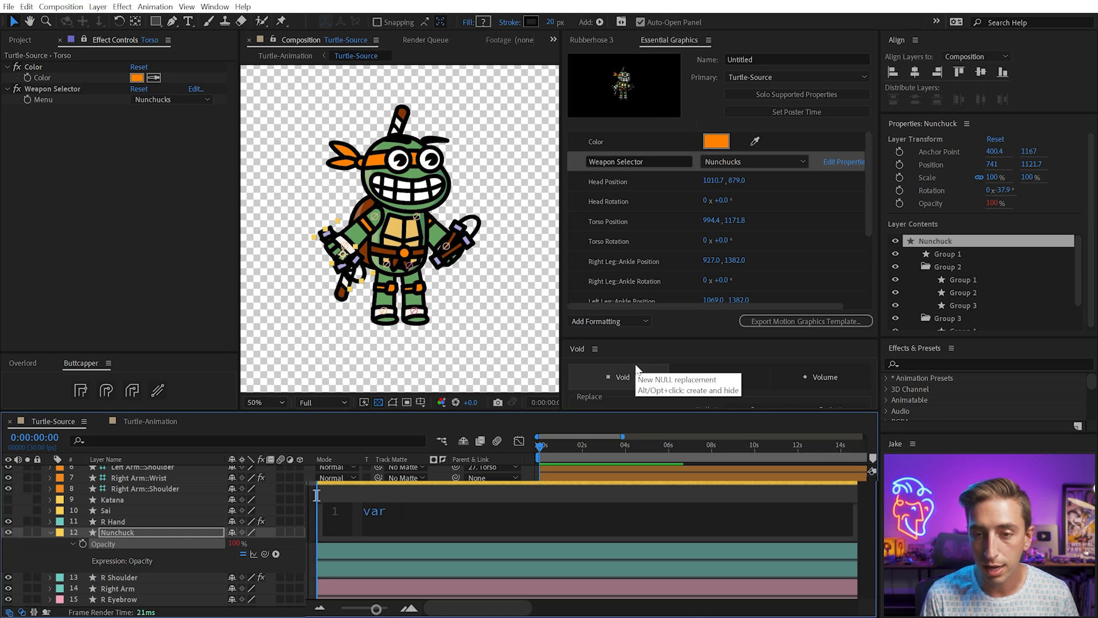
{"action": "type", "text": " w"}
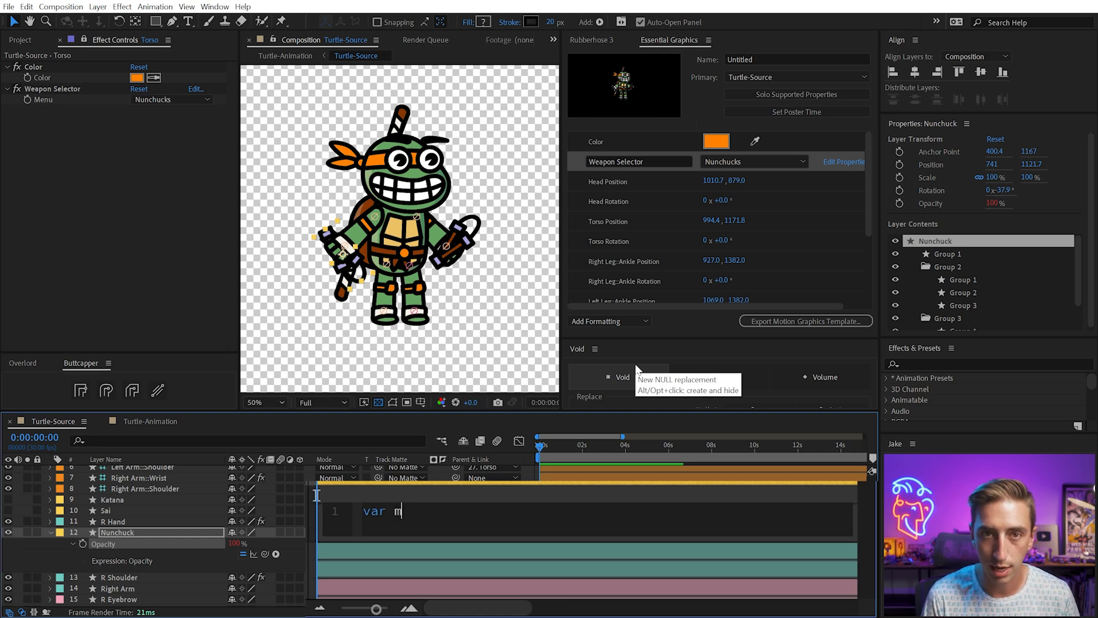
{"action": "type", "text": " ="}
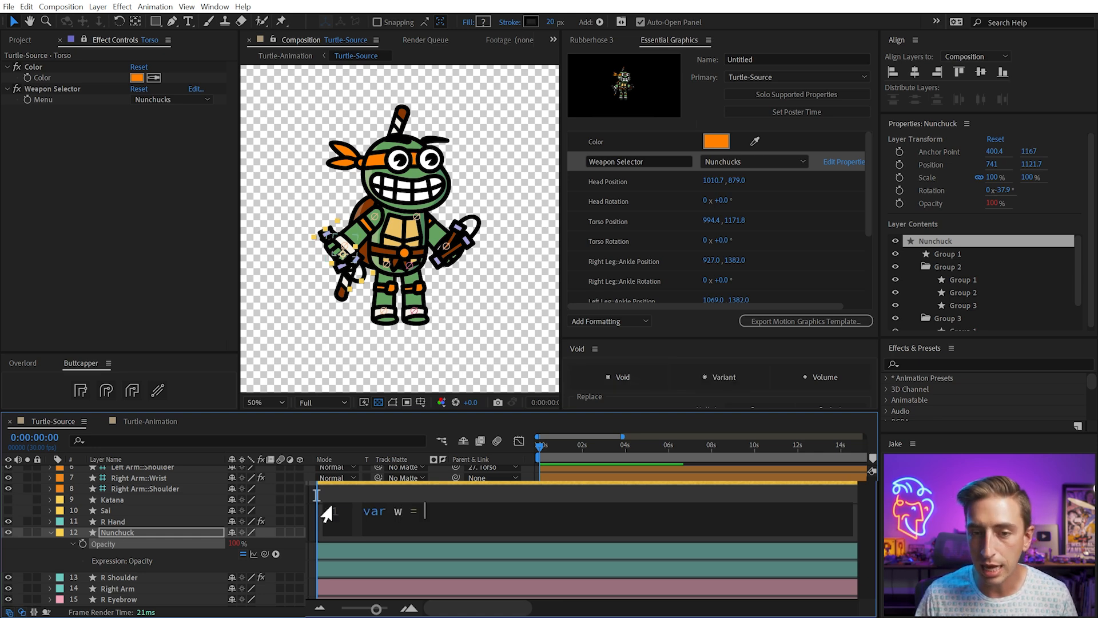
{"action": "left_click_drag", "start_coordinate": [264, 554], "coordinate": [50, 102]}
{"action": "type", "text": ";"}
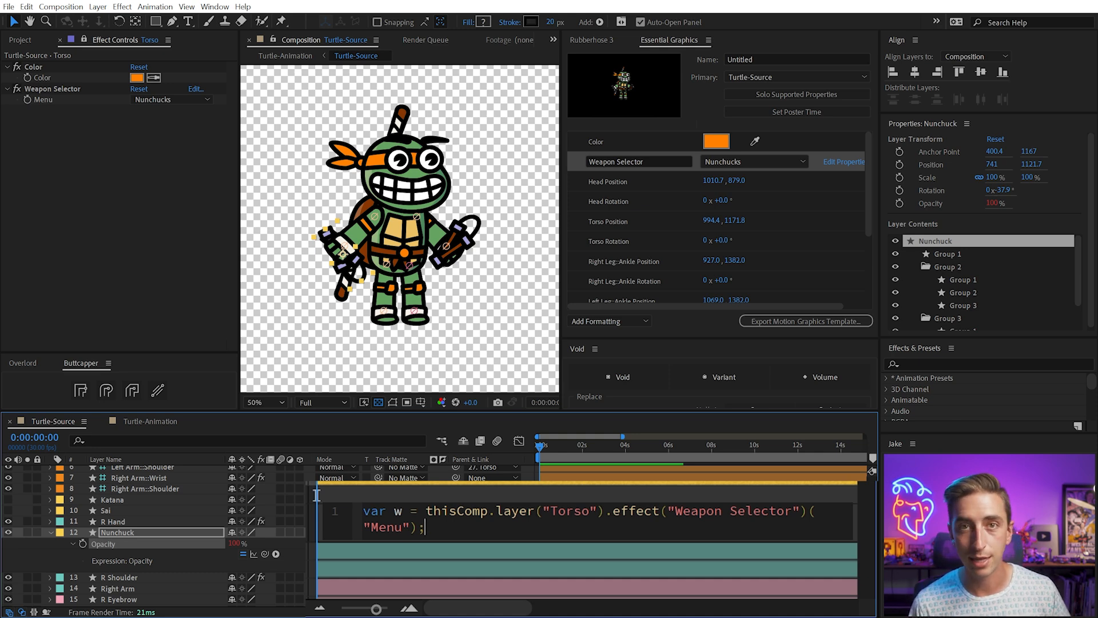
- Below the variable in the Nunchuck Opacity expression, leave a blank line and start an if statement with the condition w == 1
{"action": "key", "text": "Return"}
{"action": "key", "text": "Return"}
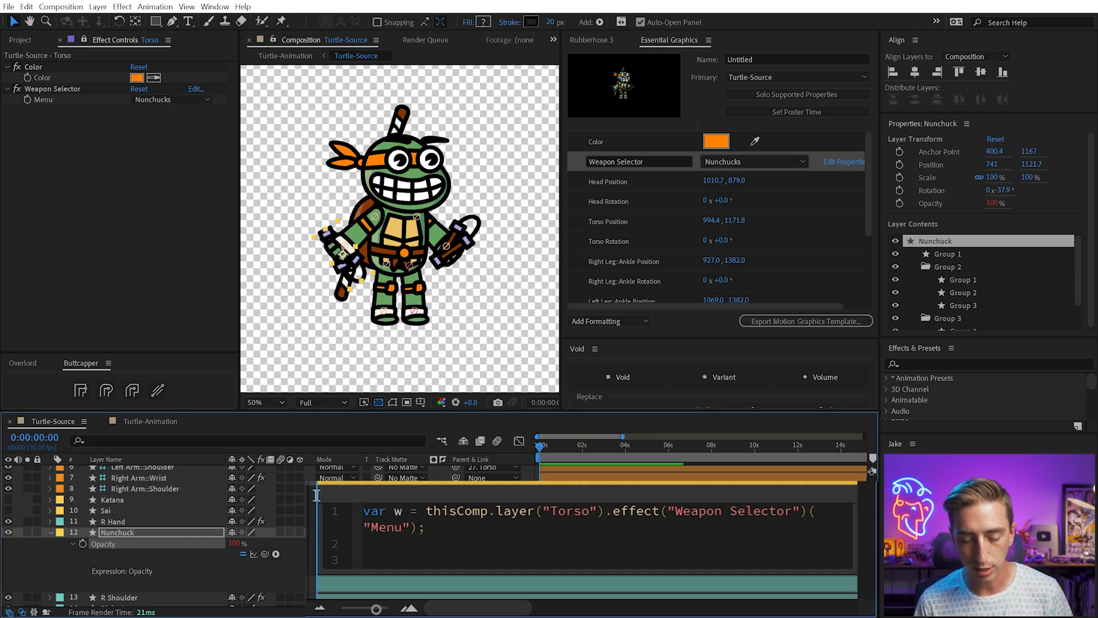
{"action": "type", "text": "if ("}
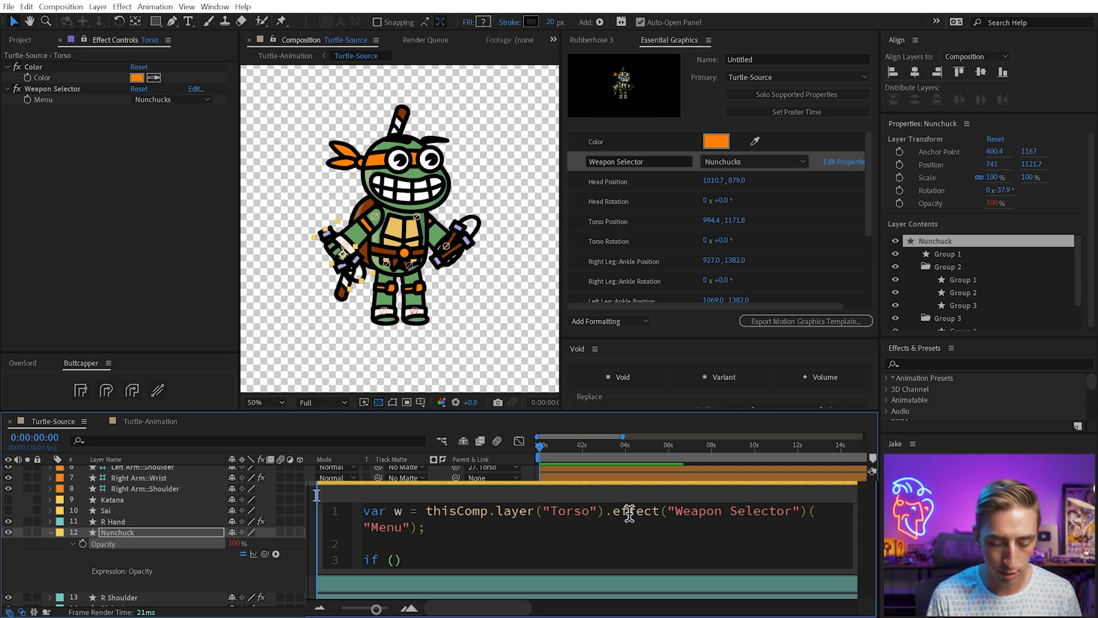
{"action": "type", "text": "w"}
{"action": "left_click_drag", "start_coordinate": [418, 510], "coordinate": [419, 528]}
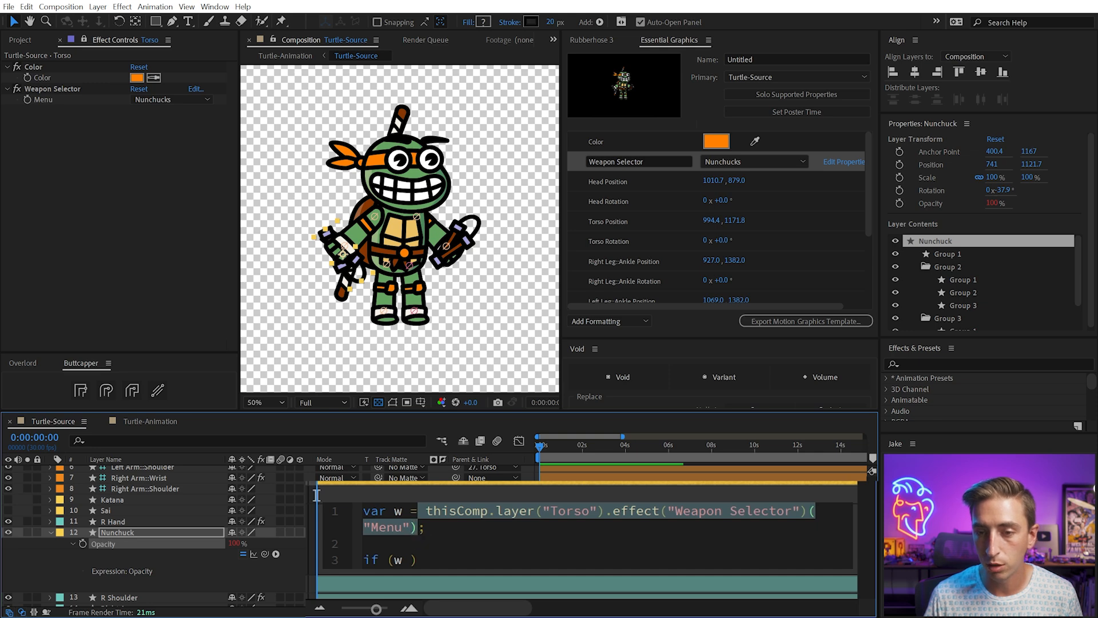
{"action": "left_click", "coordinate": [394, 560]}
{"action": "key", "text": "Right"}
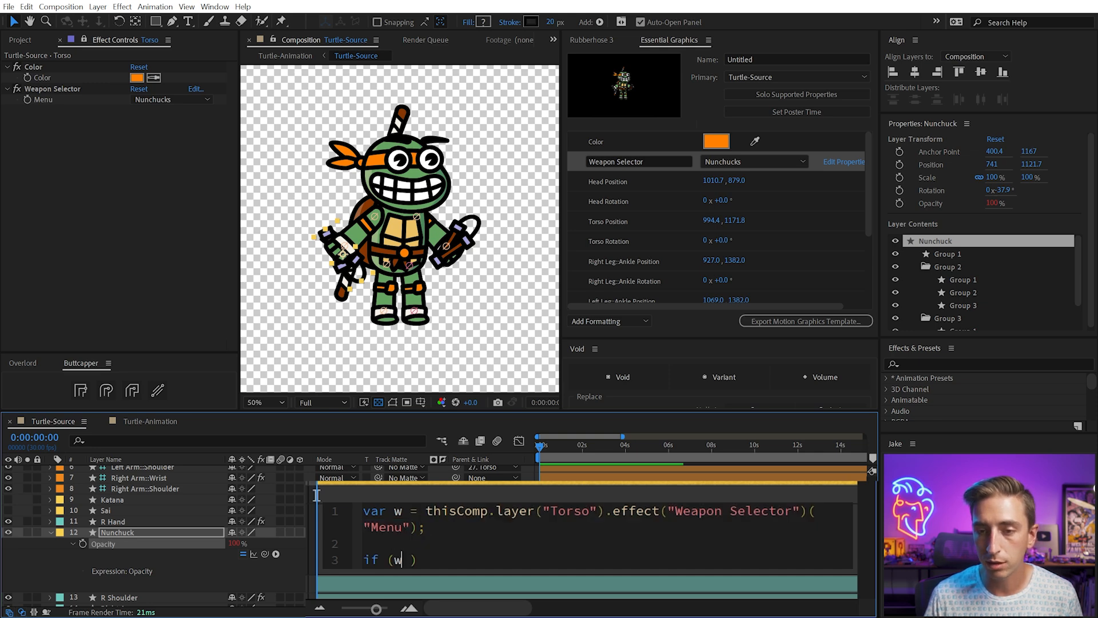
{"action": "type", "text": "=="}
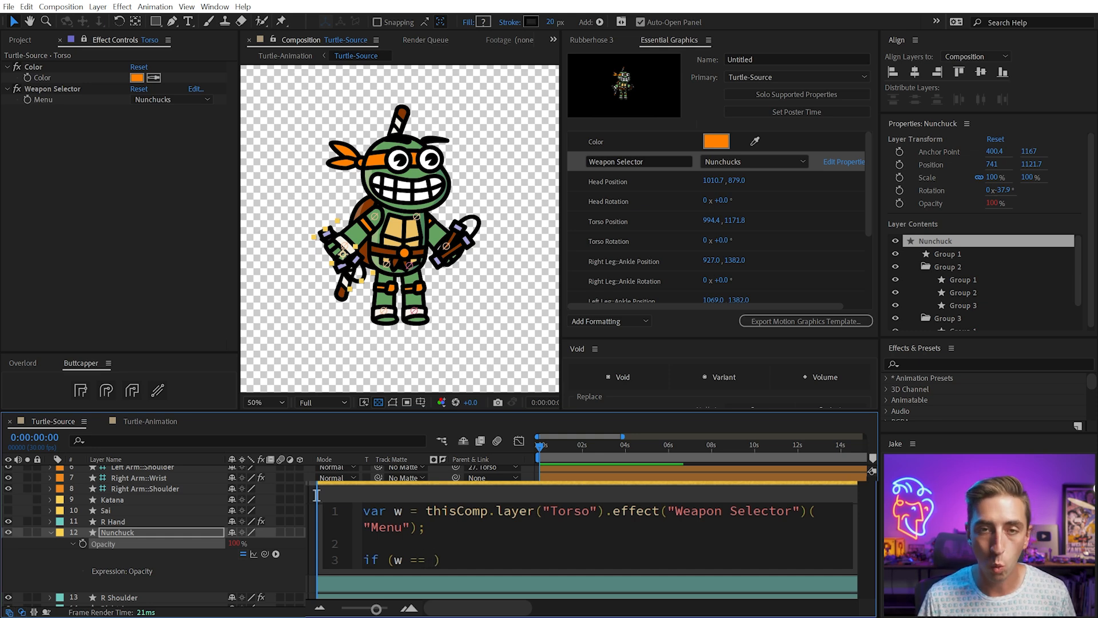
{"action": "type", "text": "1"}
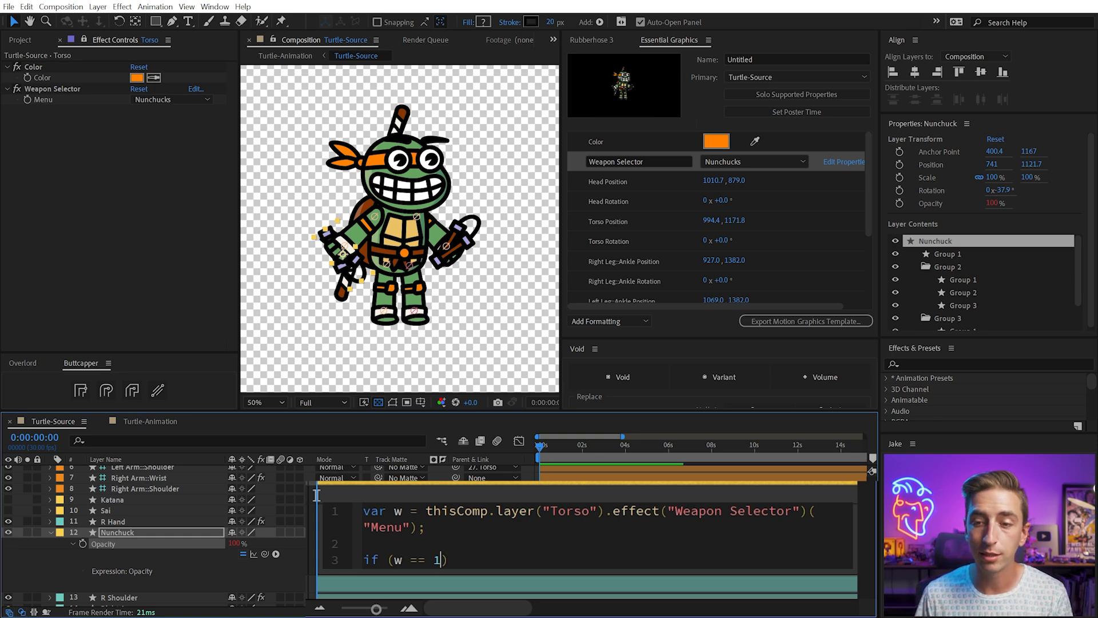
- Complete the if statement so that it returns 100 when the condition is true and 0 in the else branch
{"action": "key", "text": "Right"}
{"action": "type", "text": "{"}
{"action": "key", "text": "Return"}
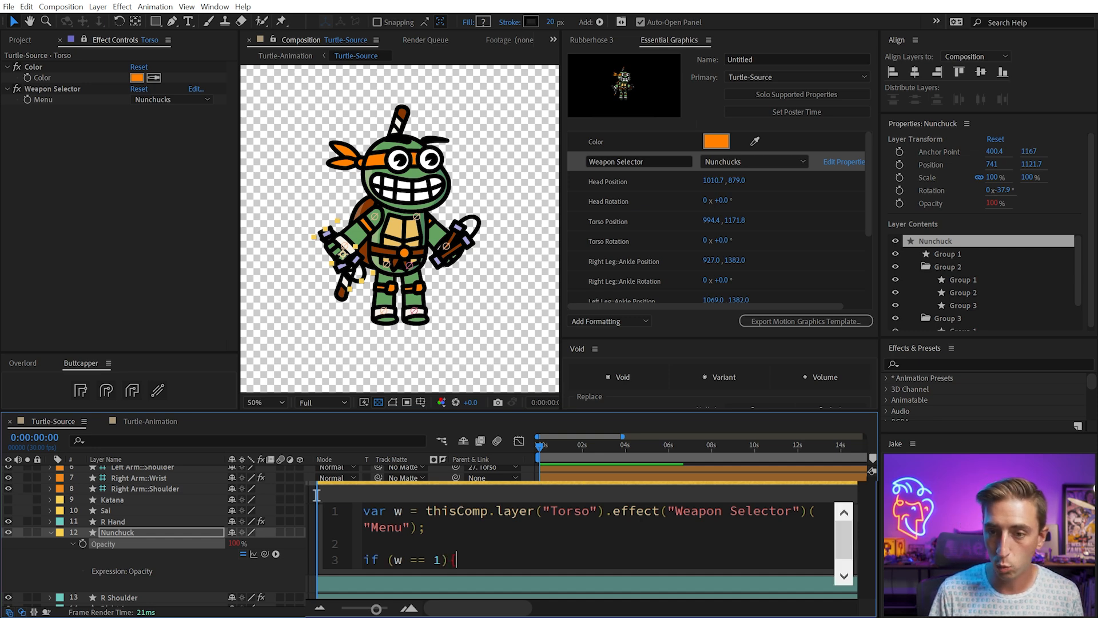
{"action": "type", "text": "100;"}
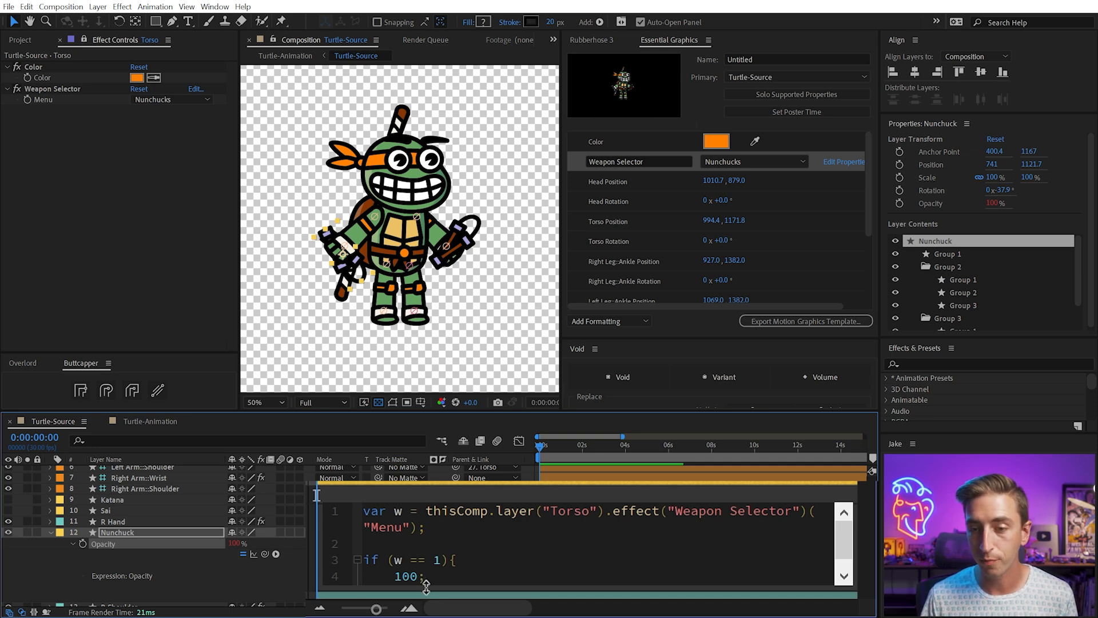
{"action": "key", "text": "Return"}
{"action": "type", "text": "}else{"}
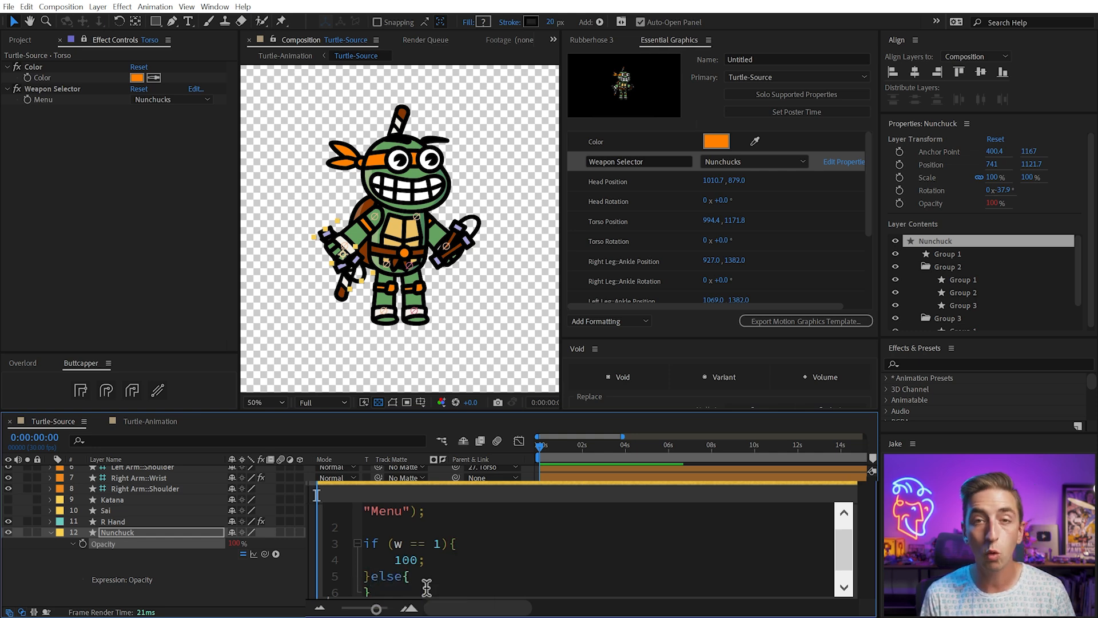
{"action": "key", "text": "Return"}
{"action": "type", "text": "0;"}
{"action": "key", "text": "Down"}
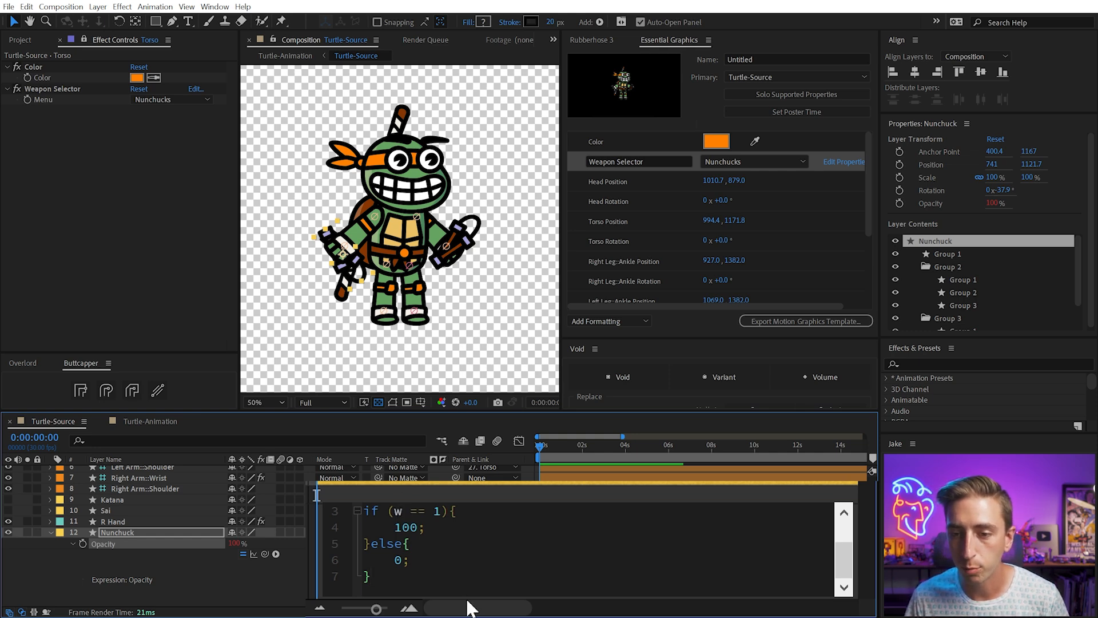
- Enlarge the expression field, review the if/else code, and apply the expression to the Nunchuck layer's Opacity
{"action": "left_click_drag", "start_coordinate": [466, 597], "coordinate": [466, 617]}
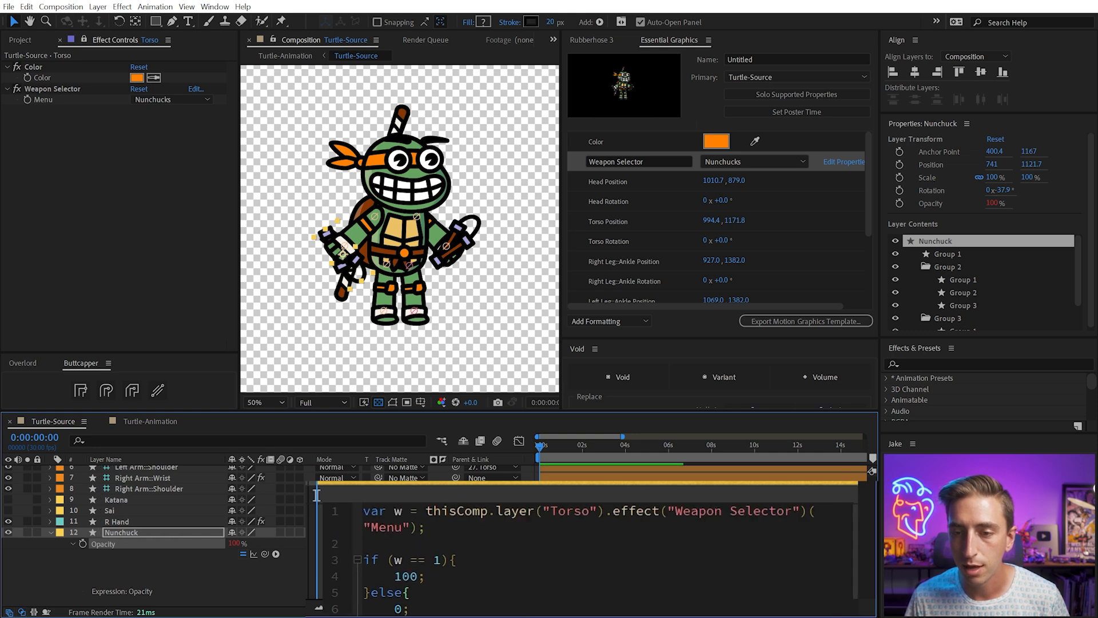
{"action": "key", "text": "Right"}
{"action": "key", "text": "Right"}
{"action": "key", "text": "Right"}
{"action": "key", "text": "Right"}
{"action": "key", "text": "Right"}
{"action": "key", "text": "Right"}
{"action": "key", "text": "Right"}
{"action": "key", "text": "Right"}
{"action": "key", "text": "Right"}
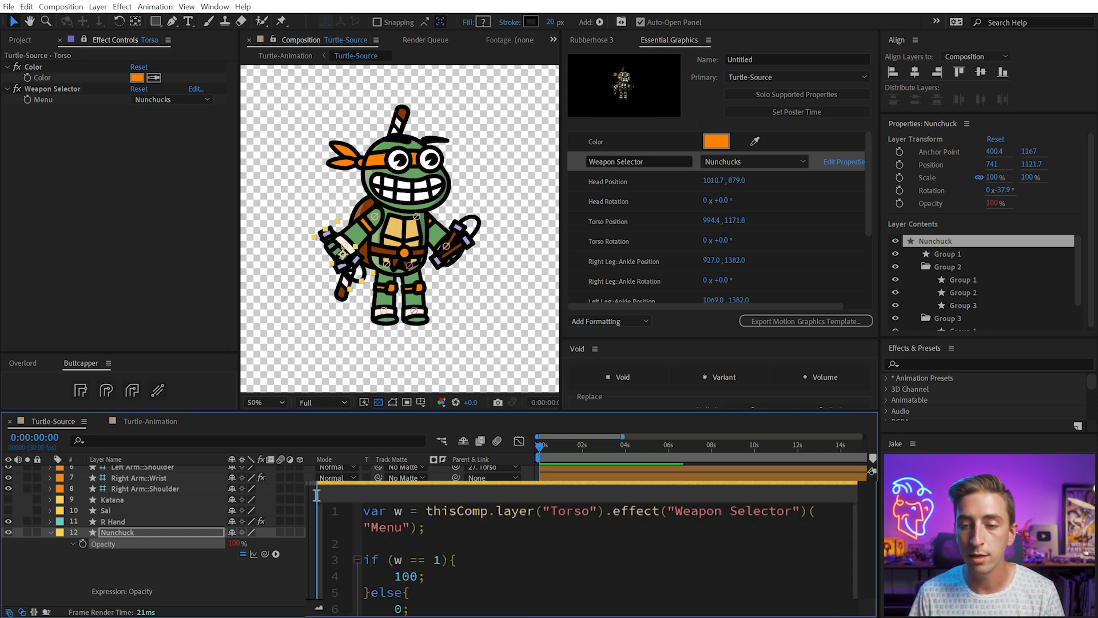
{"action": "double_click", "coordinate": [406, 577]}
{"action": "double_click", "coordinate": [387, 592]}
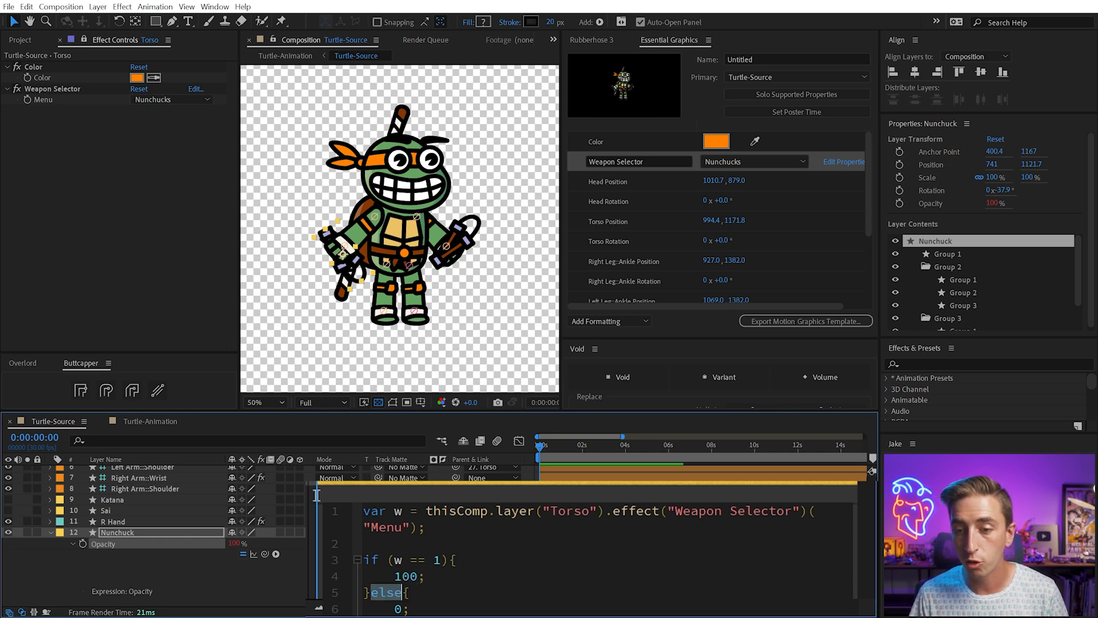
{"action": "key", "text": "Down"}
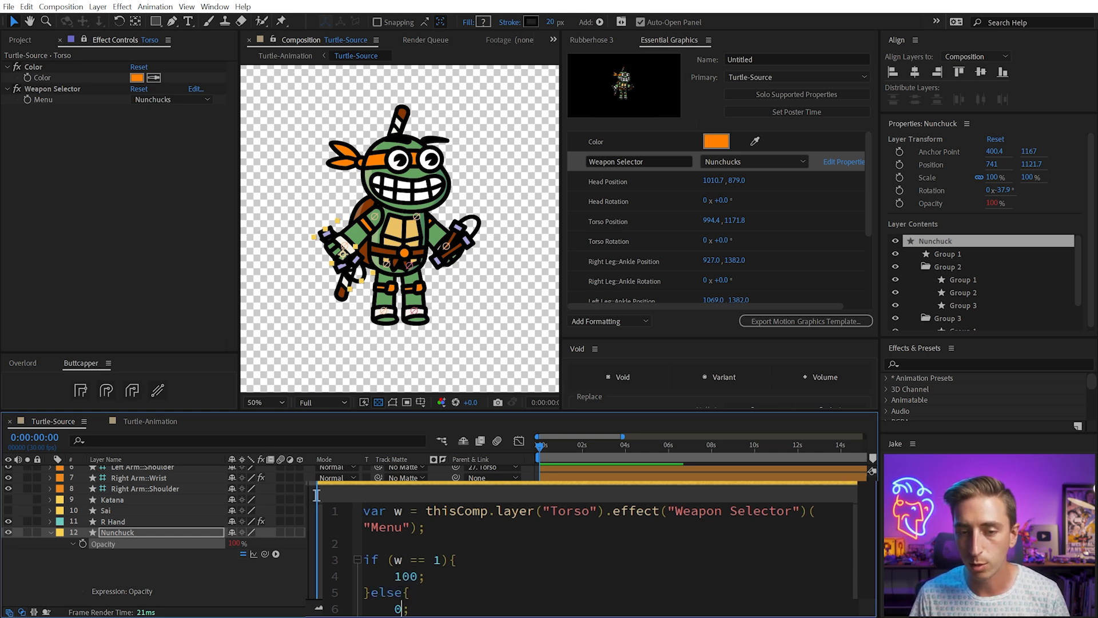
{"action": "left_click", "coordinate": [481, 578]}
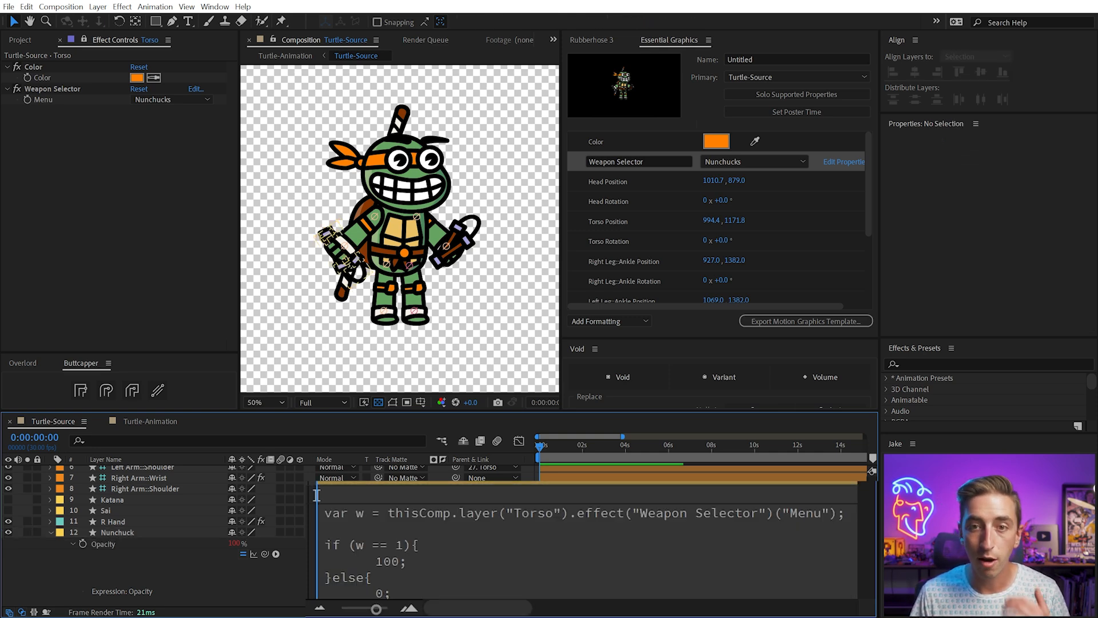
- Test the Nunchuck Opacity expression by switching the Torso's Weapon Selector to Bo Staff
{"action": "left_click", "coordinate": [147, 103]}
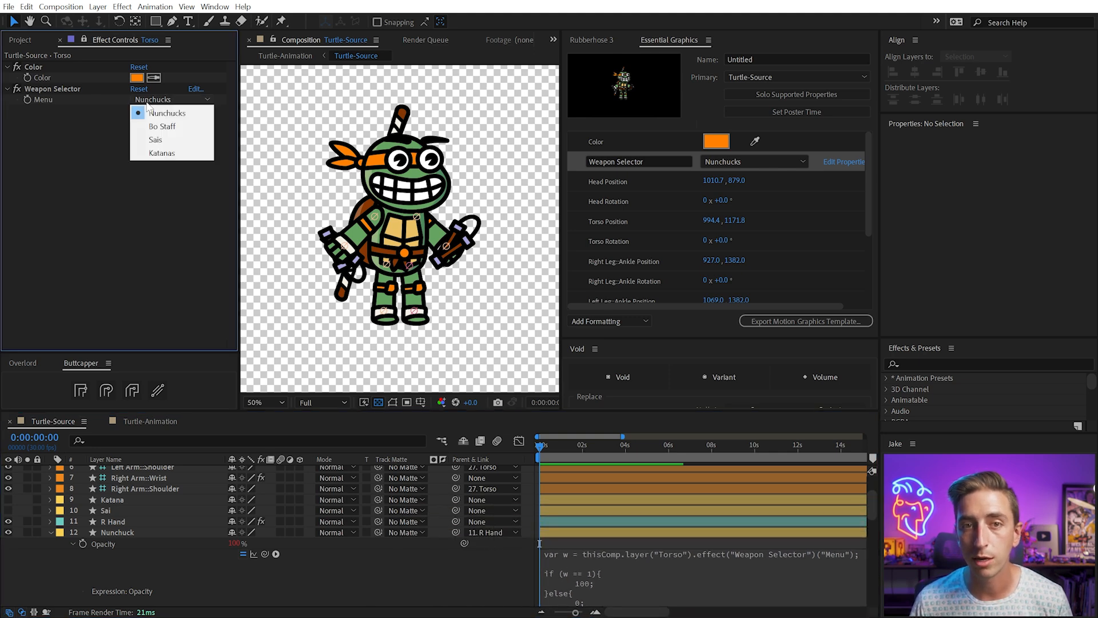
{"action": "left_click", "coordinate": [166, 127]}
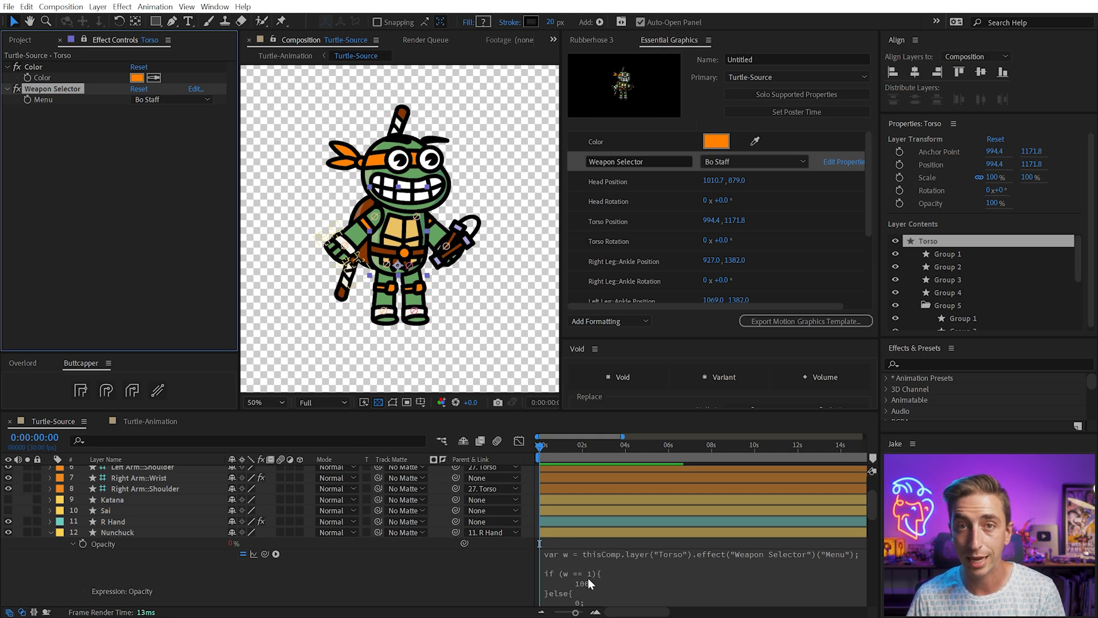
- Copy the Nunchuck layer's Opacity expression onto the Nunchuck 2 layer and reveal that layer's Opacity
{"action": "left_click", "coordinate": [115, 545]}
{"action": "scroll", "coordinate": [118, 544], "scroll_direction": "down", "scroll_amount": 10}
{"action": "scroll", "coordinate": [129, 536], "scroll_direction": "down", "scroll_amount": 6}
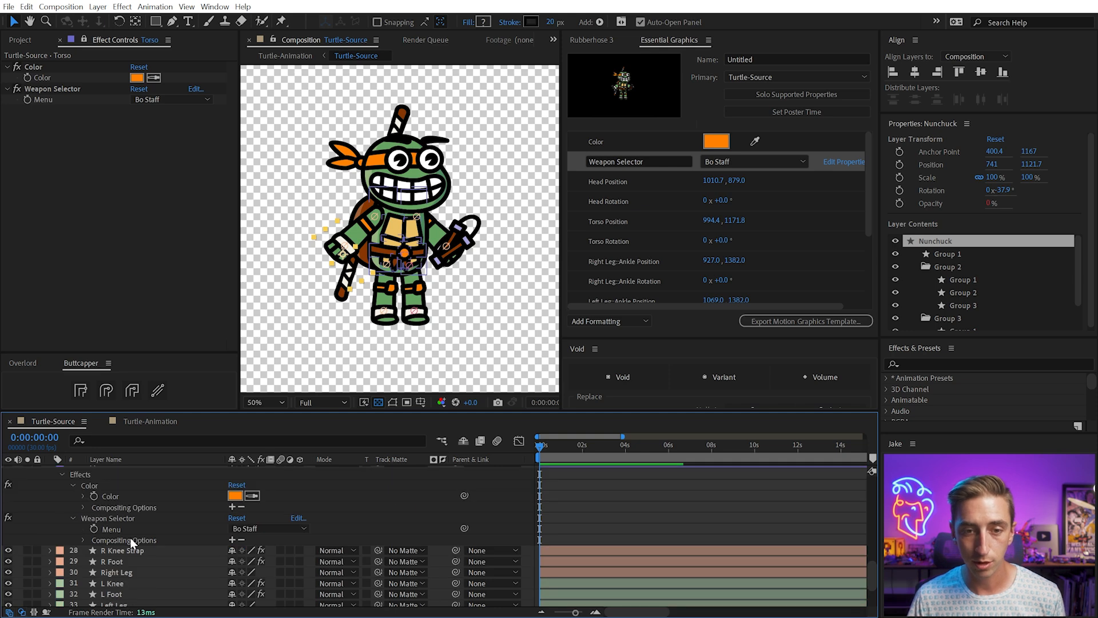
{"action": "left_click", "coordinate": [149, 546]}
{"action": "key", "text": "t"}
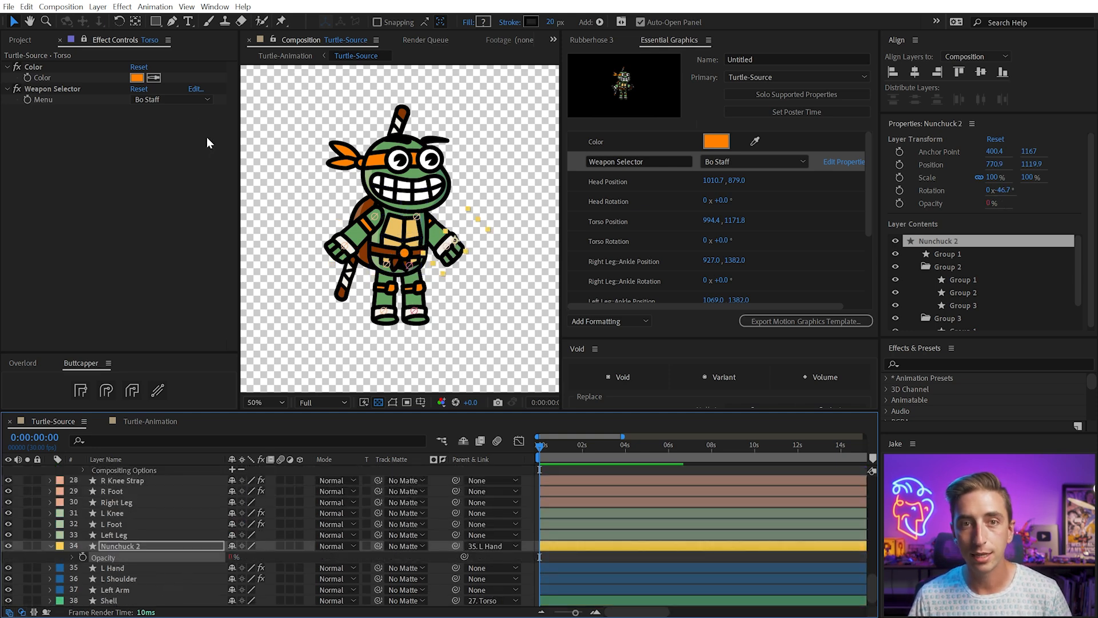
- Test both nunchucks by switching the Weapon Selector to Sais and back to Nunchucks
{"action": "left_click", "coordinate": [172, 99]}
{"action": "left_click", "coordinate": [160, 139]}
{"action": "left_click", "coordinate": [163, 101]}
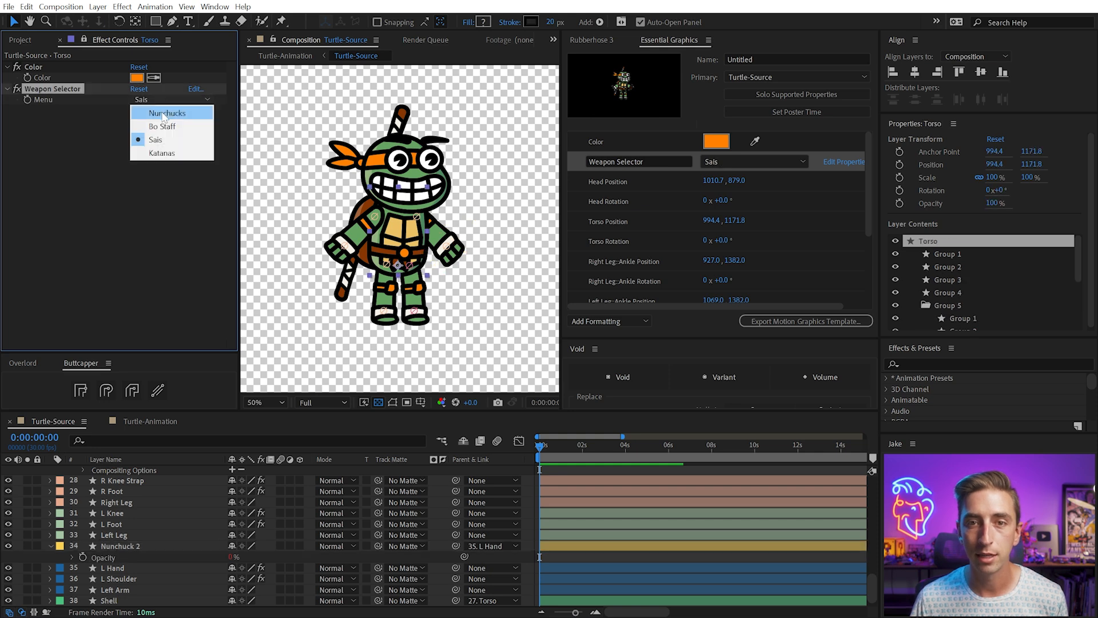
{"action": "left_click", "coordinate": [164, 117]}
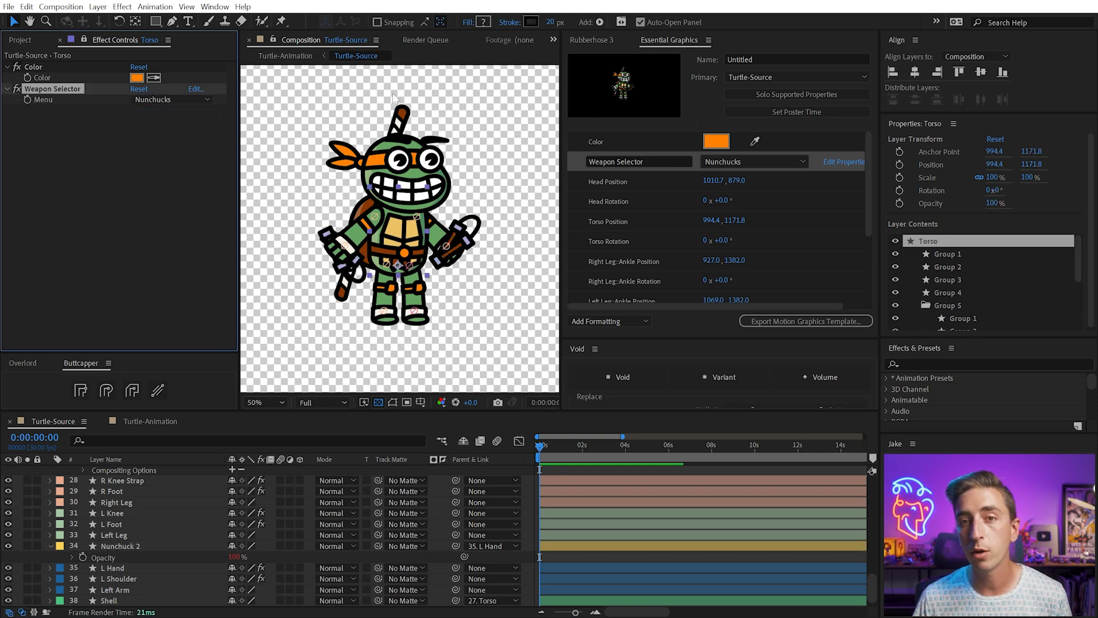
- Reveal the Bo staff layer's Opacity and paste the copied weapon-selection expression onto it
{"action": "left_click", "coordinate": [399, 121]}
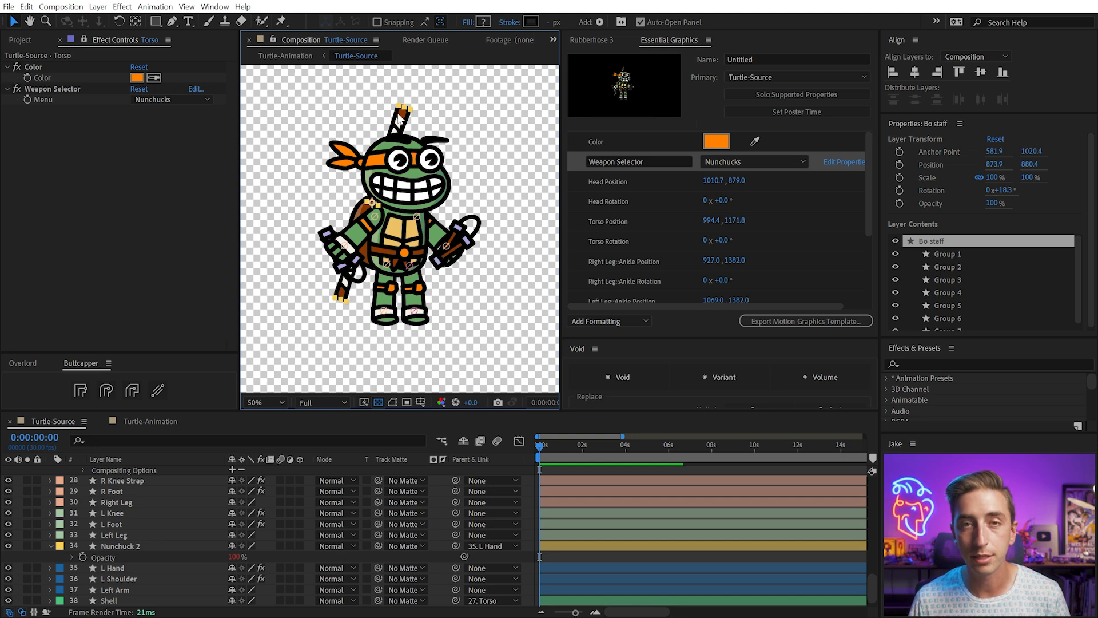
{"action": "scroll", "coordinate": [152, 575], "scroll_direction": "up", "scroll_amount": 3}
{"action": "scroll", "coordinate": [152, 575], "scroll_direction": "down", "scroll_amount": 4}
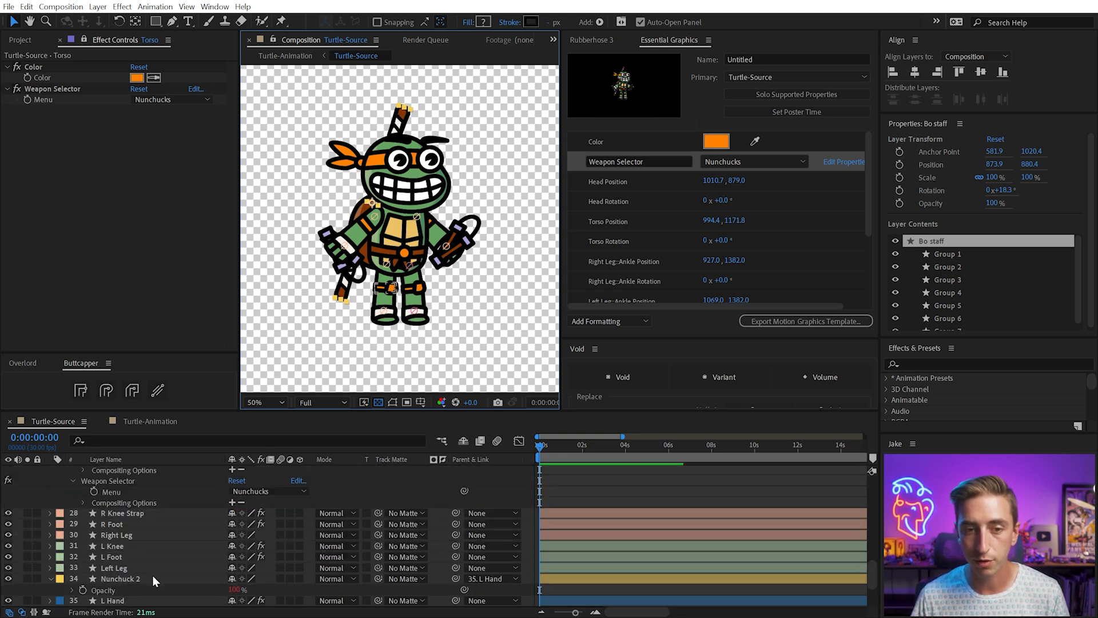
{"action": "key", "text": "t"}
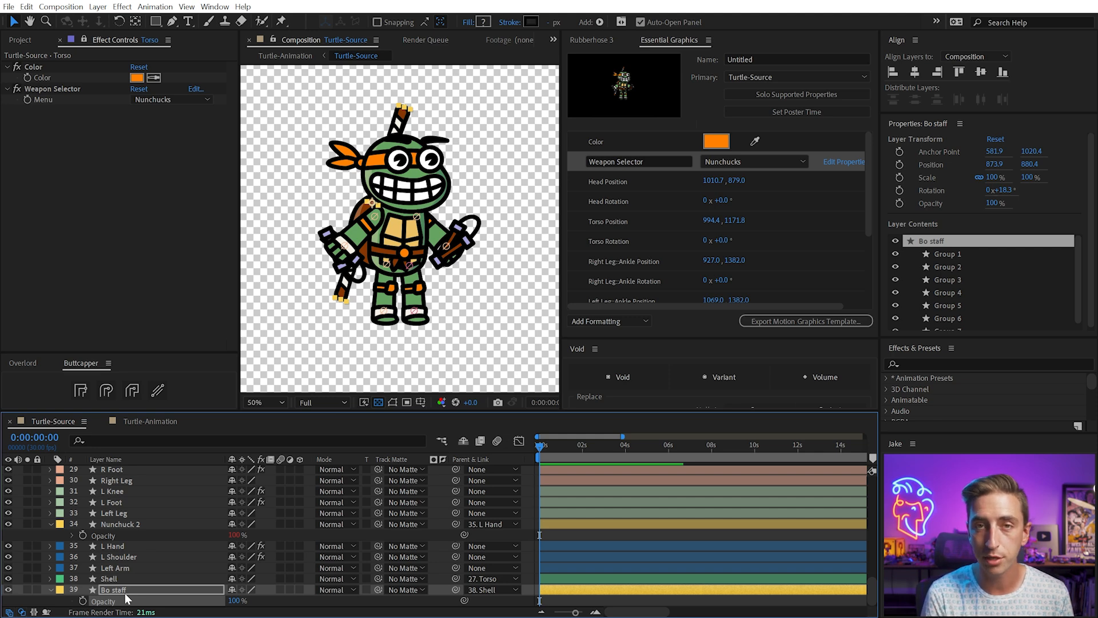
{"action": "key", "text": "ctrl+v"}
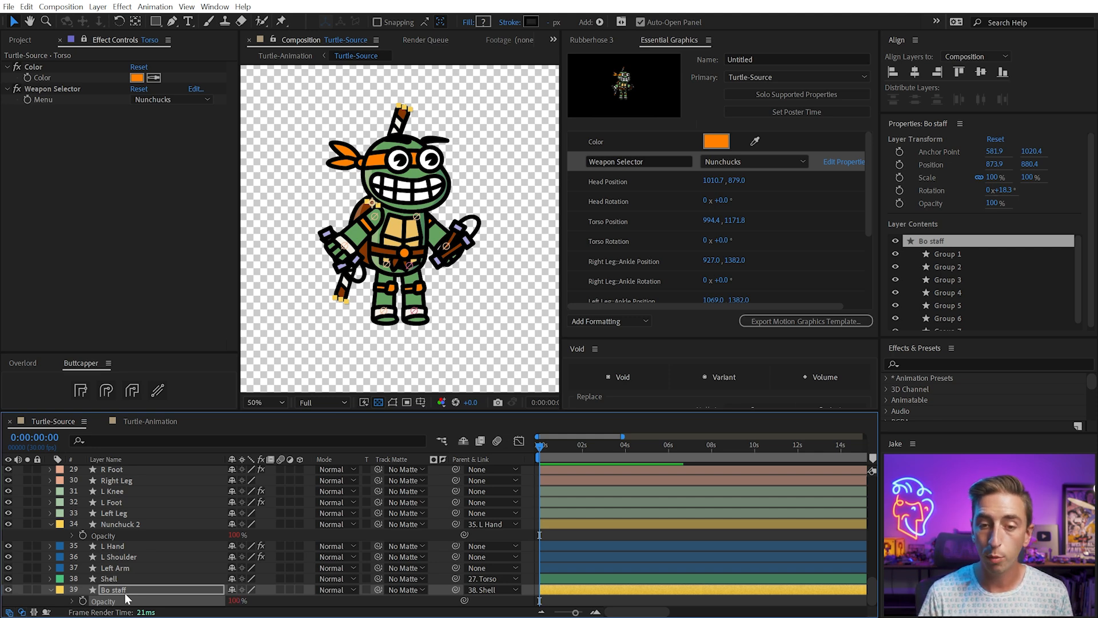
- Test the Bo staff layer's pasted Opacity expression by setting the Torso's Weapon Selector to Bo Staff
{"action": "left_click", "coordinate": [166, 99]}
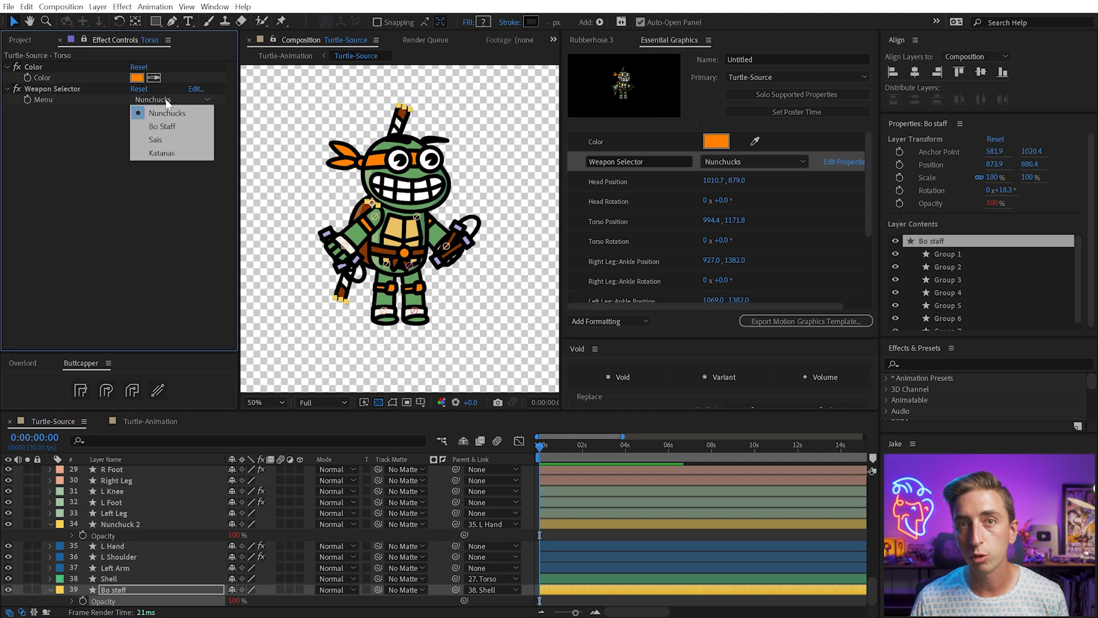
{"action": "left_click", "coordinate": [167, 122]}
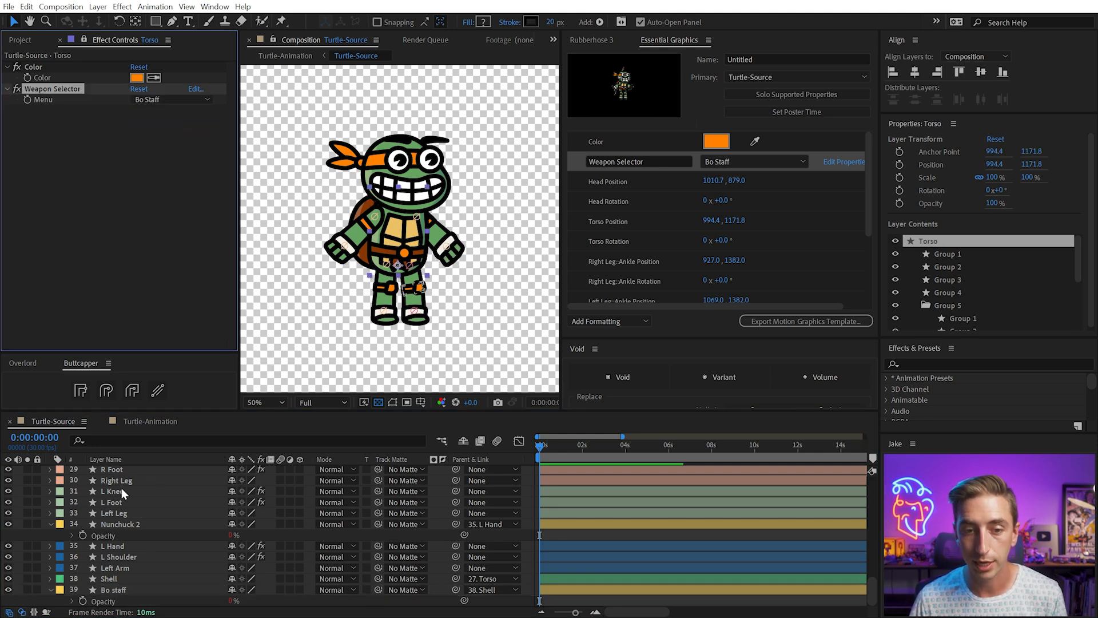
{"action": "left_click", "coordinate": [169, 99]}
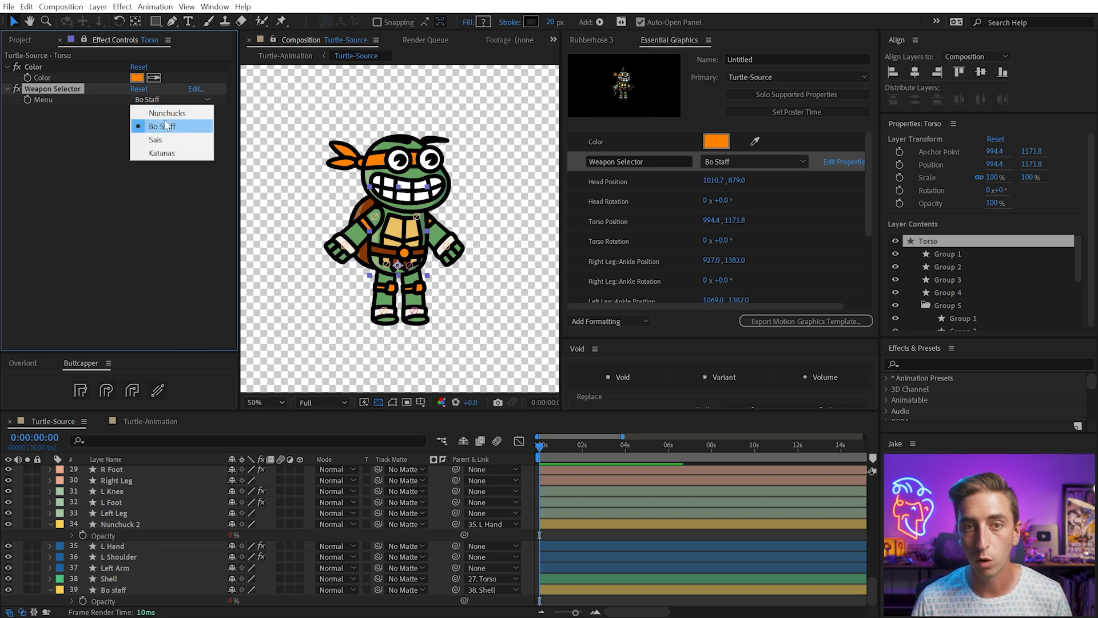
{"action": "left_click", "coordinate": [179, 258]}
- Edit the Bo staff layer's Opacity expression so its condition reads w == 2
{"action": "left_click", "coordinate": [71, 599]}
{"action": "left_click", "coordinate": [71, 599]}
{"action": "left_click", "coordinate": [625, 601]}
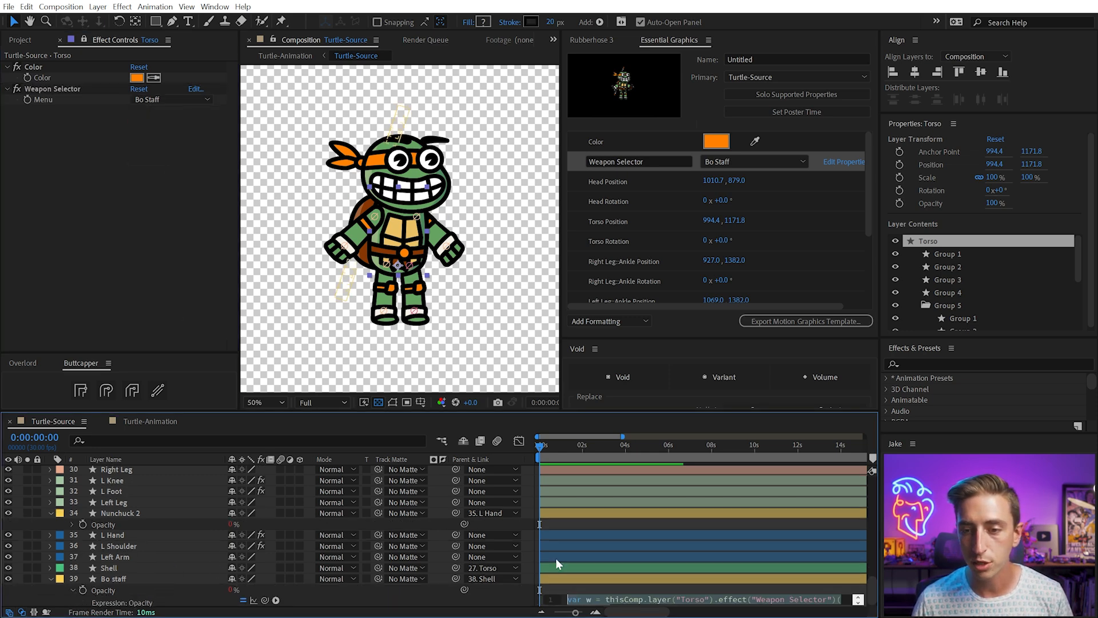
{"action": "left_click", "coordinate": [599, 524]}
{"action": "left_click_drag", "start_coordinate": [633, 604], "coordinate": [636, 617]}
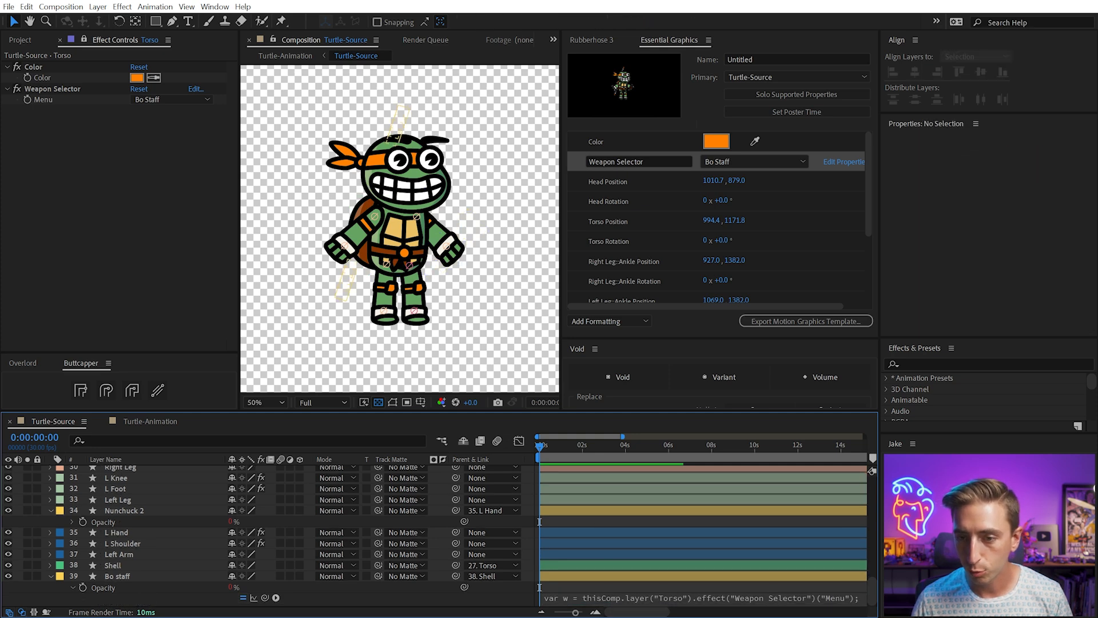
{"action": "scroll", "coordinate": [644, 565], "scroll_direction": "down", "scroll_amount": 5}
{"action": "scroll", "coordinate": [644, 564], "scroll_direction": "up", "scroll_amount": 5}
{"action": "left_click", "coordinate": [658, 532]}
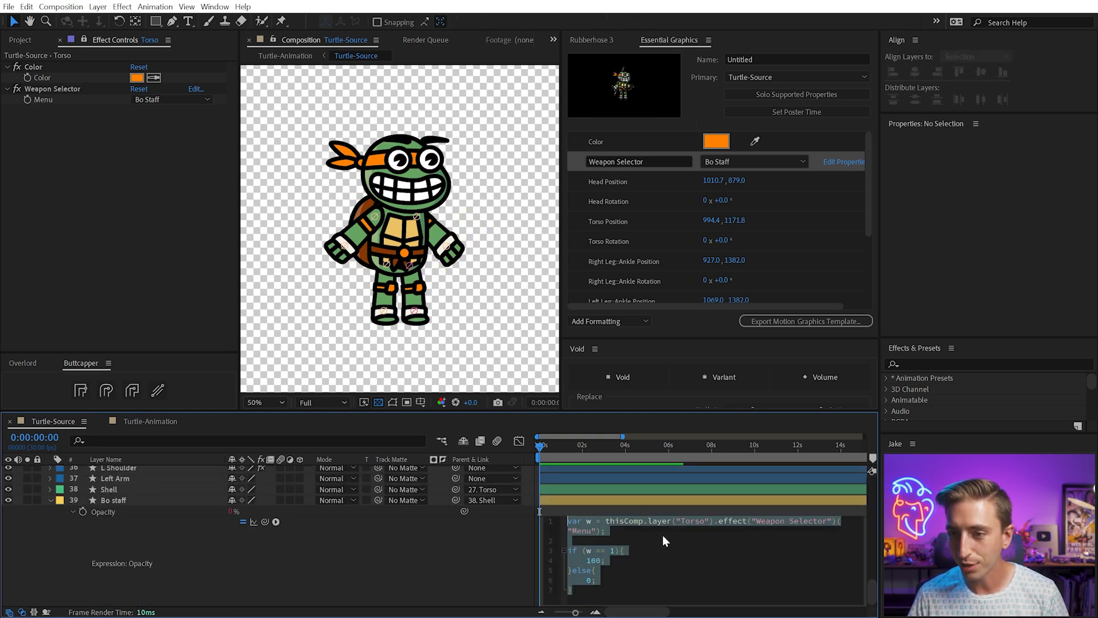
{"action": "left_click", "coordinate": [634, 540]}
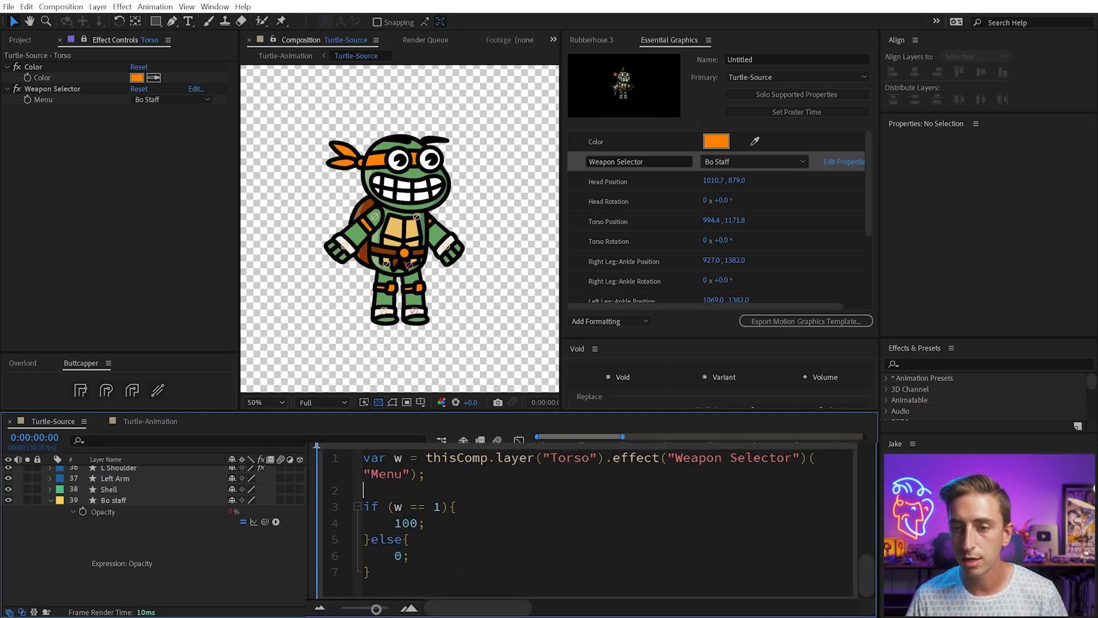
{"action": "double_click", "coordinate": [437, 506]}
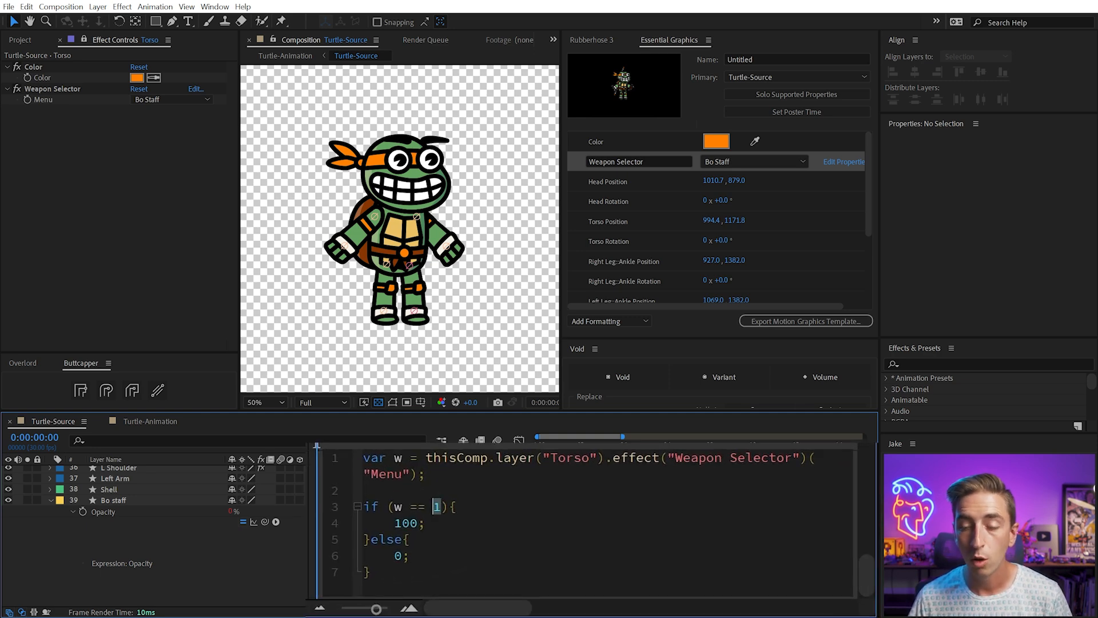
{"action": "type", "text": "2"}
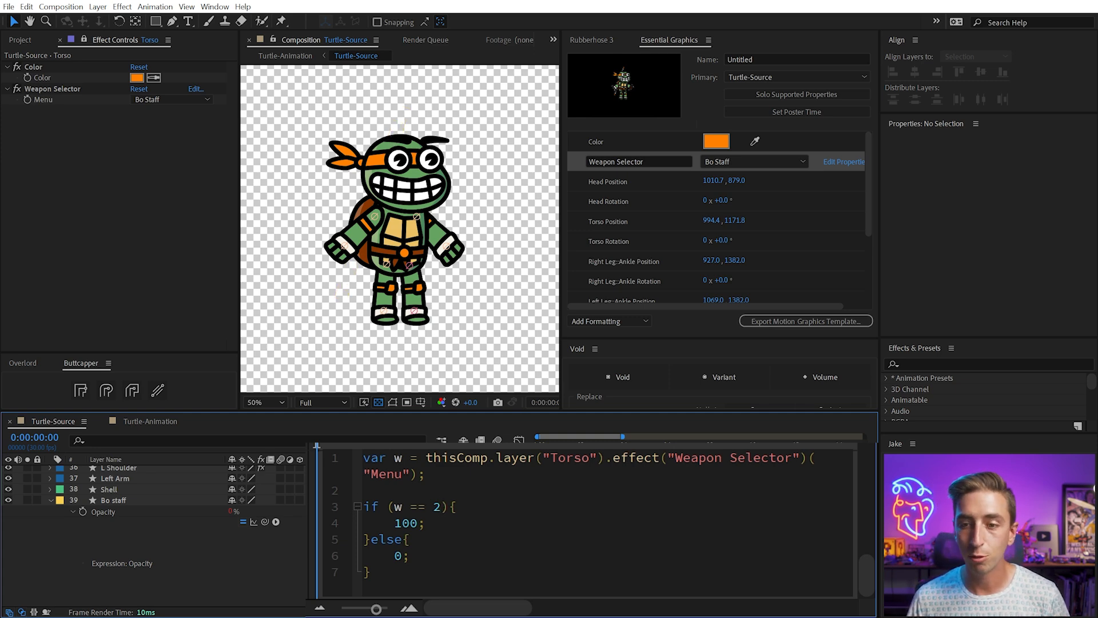
{"action": "key", "text": "KP_Enter"}
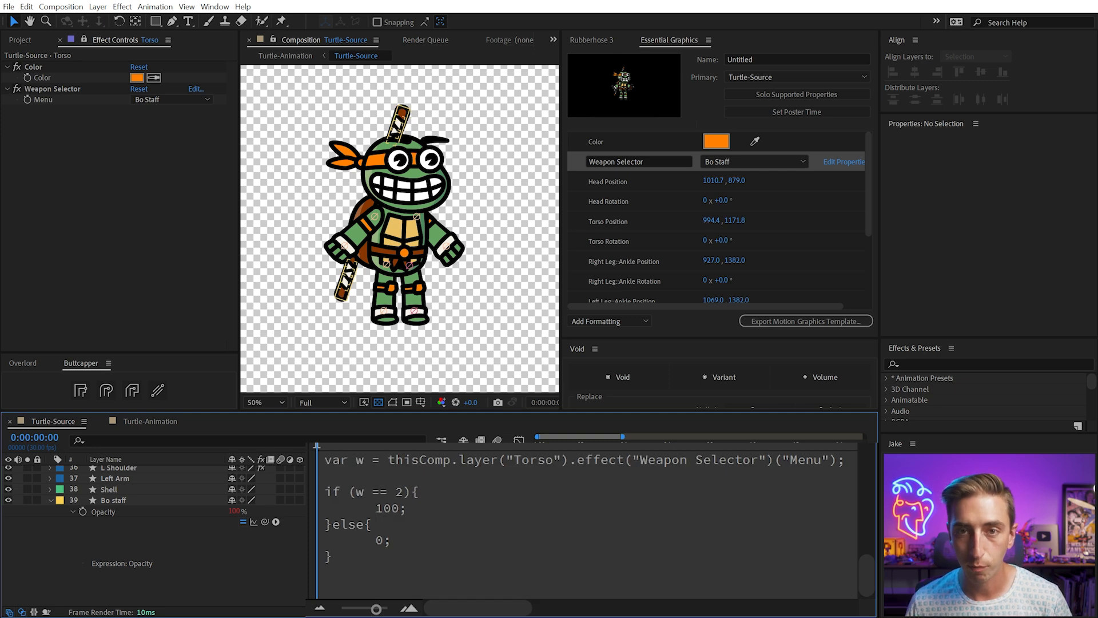
- Test the Bo staff expression by switching the Weapon Selector to Nunchucks and back to Bo Staff, and collapse the Bo staff layer
{"action": "left_click", "coordinate": [154, 99]}
{"action": "left_click", "coordinate": [166, 112]}
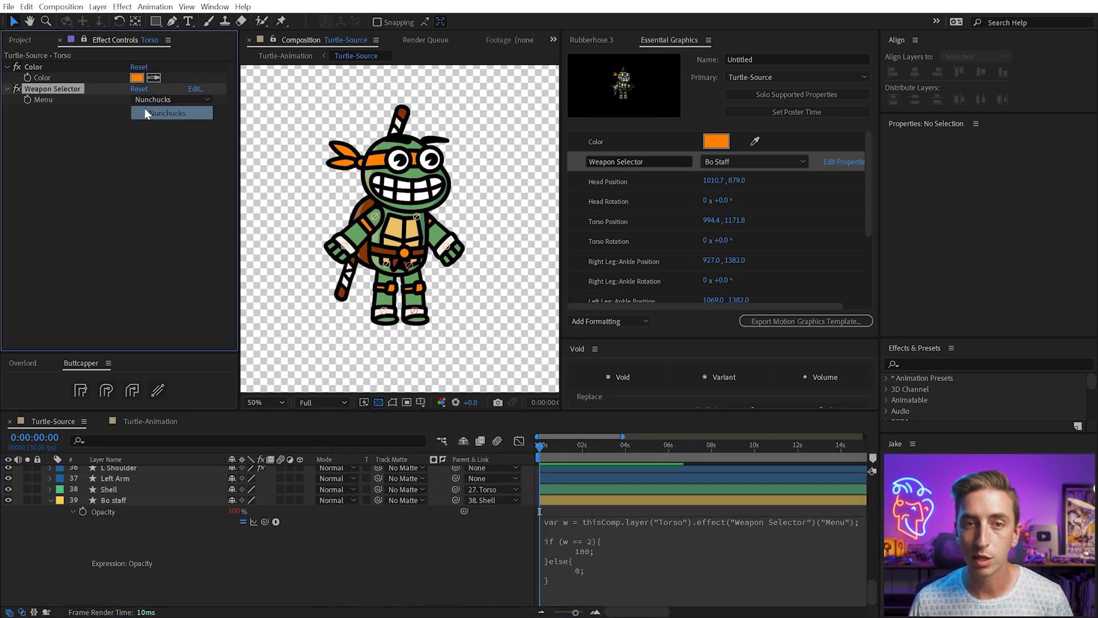
{"action": "left_click", "coordinate": [156, 101]}
{"action": "left_click", "coordinate": [150, 124]}
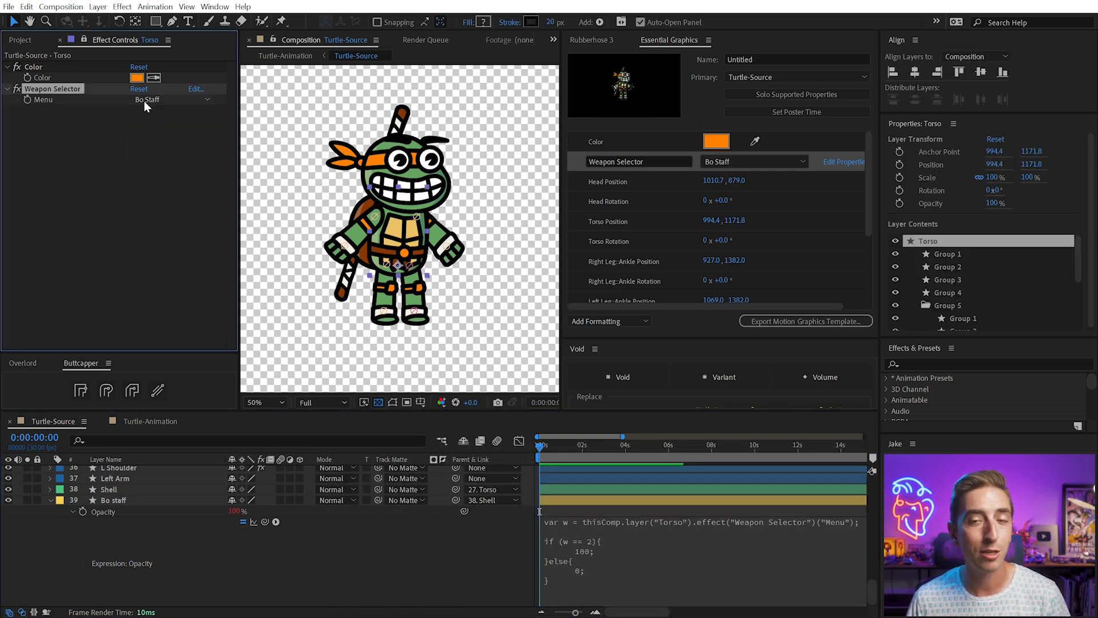
{"action": "left_click", "coordinate": [50, 501]}
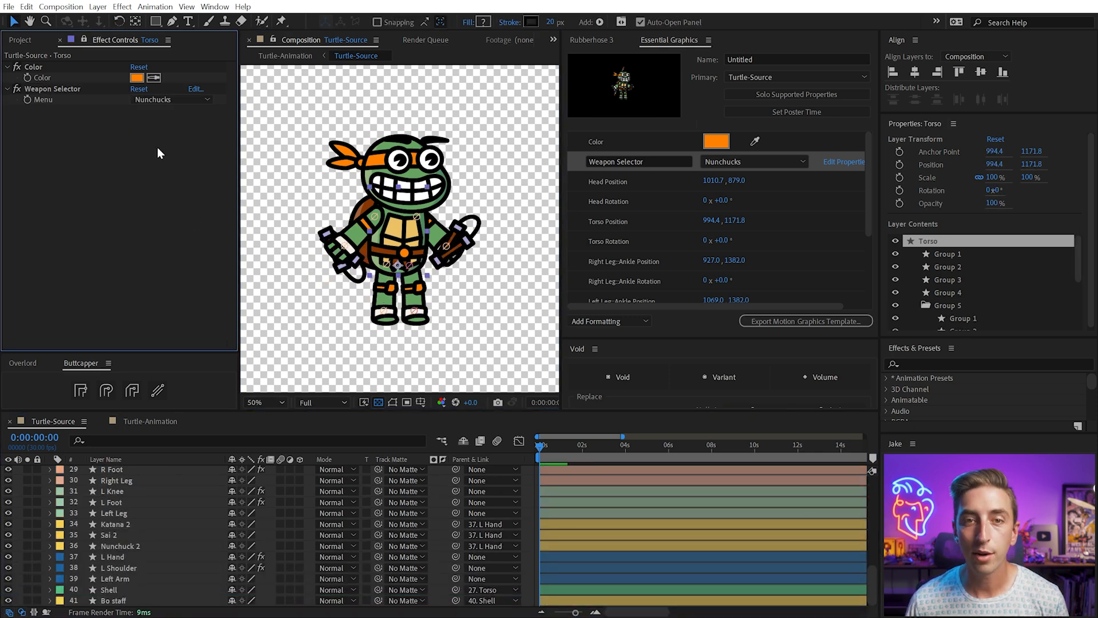
- Test all weapon layers by switching the Weapon Selector to Bo Staff, Sais and Katanas, and finish on Sais
{"action": "left_click", "coordinate": [307, 121]}
{"action": "left_click", "coordinate": [167, 100]}
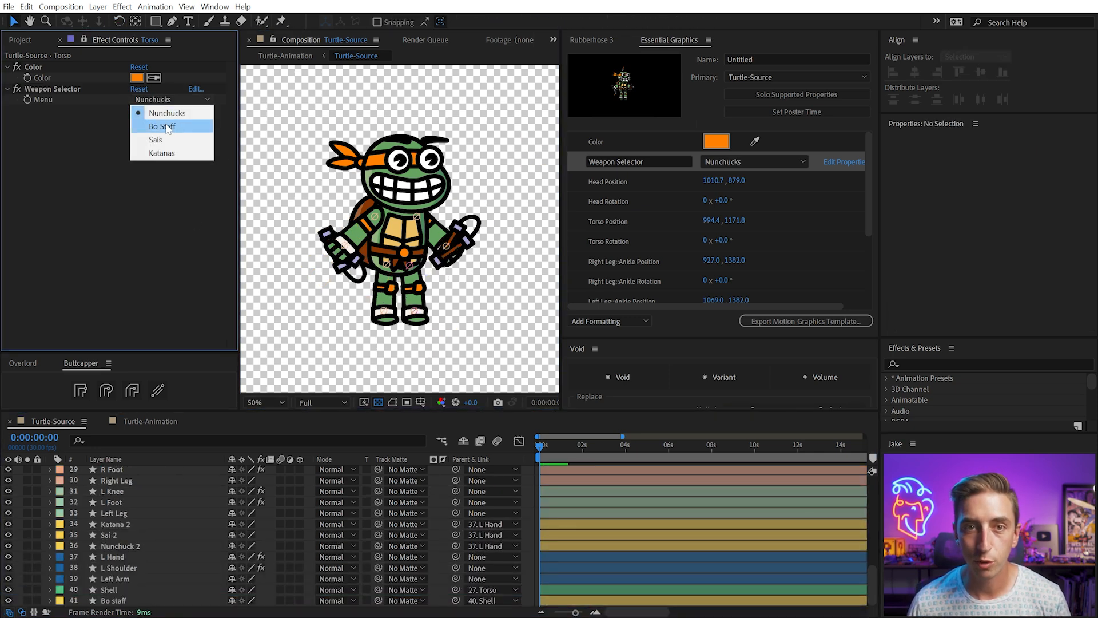
{"action": "left_click", "coordinate": [165, 127]}
{"action": "left_click", "coordinate": [165, 99]}
{"action": "left_click", "coordinate": [155, 140]}
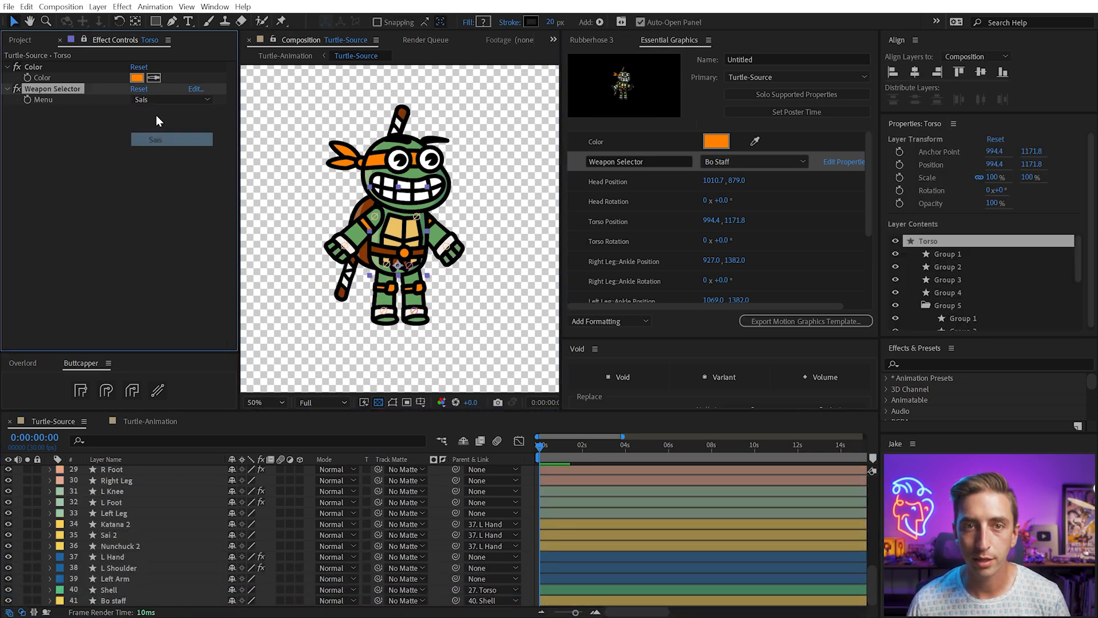
{"action": "left_click", "coordinate": [153, 98]}
{"action": "left_click", "coordinate": [156, 154]}
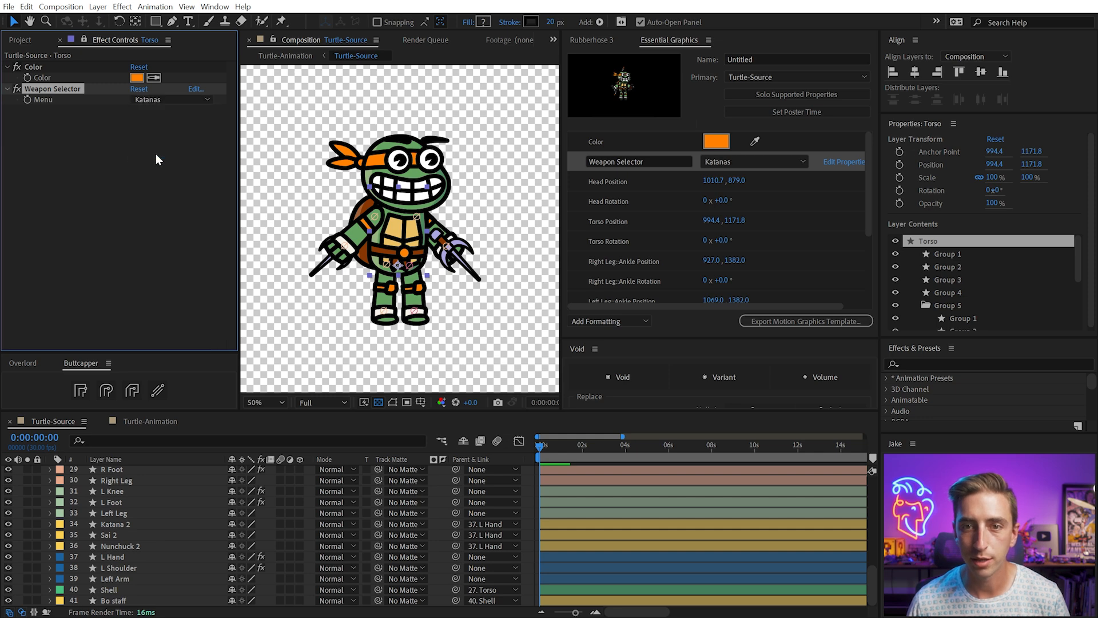
{"action": "left_click", "coordinate": [165, 99]}
{"action": "left_click", "coordinate": [155, 140]}
{"action": "left_click", "coordinate": [322, 274]}
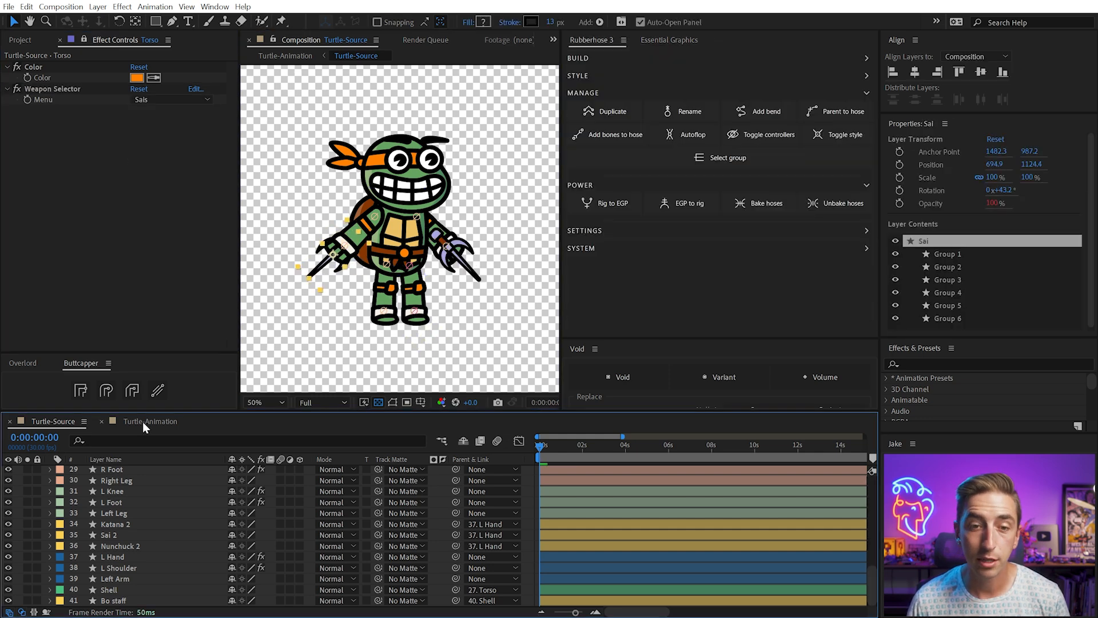
- In the Turtle-Animation composition, set the orange turtle's Weapon Selector essential property to Nunchucks
{"action": "left_click", "coordinate": [144, 423]}
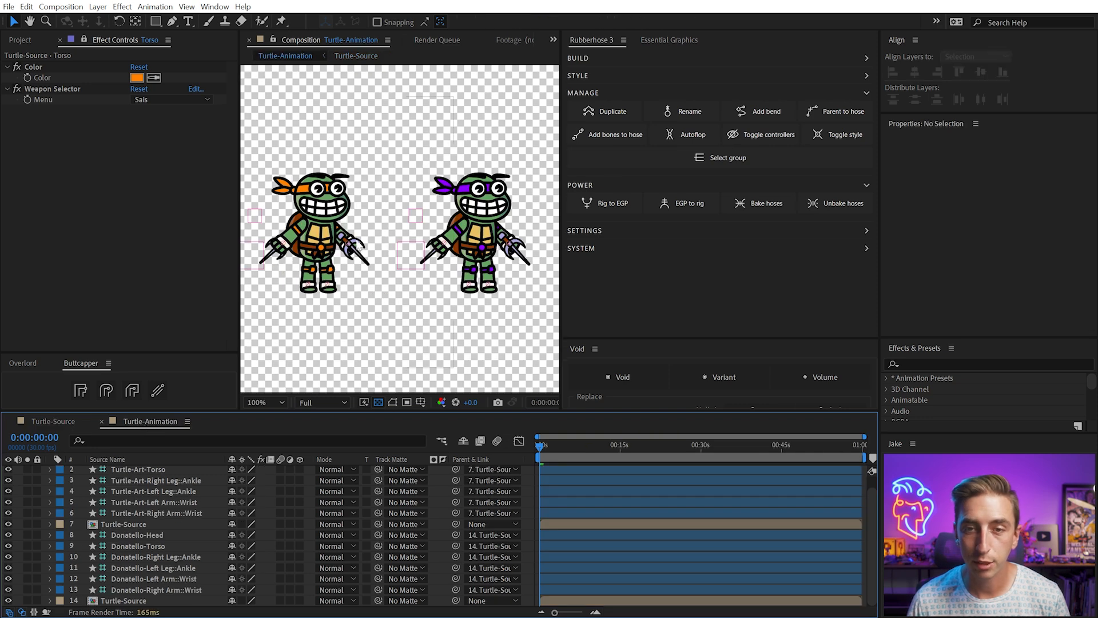
{"action": "left_click", "coordinate": [122, 523]}
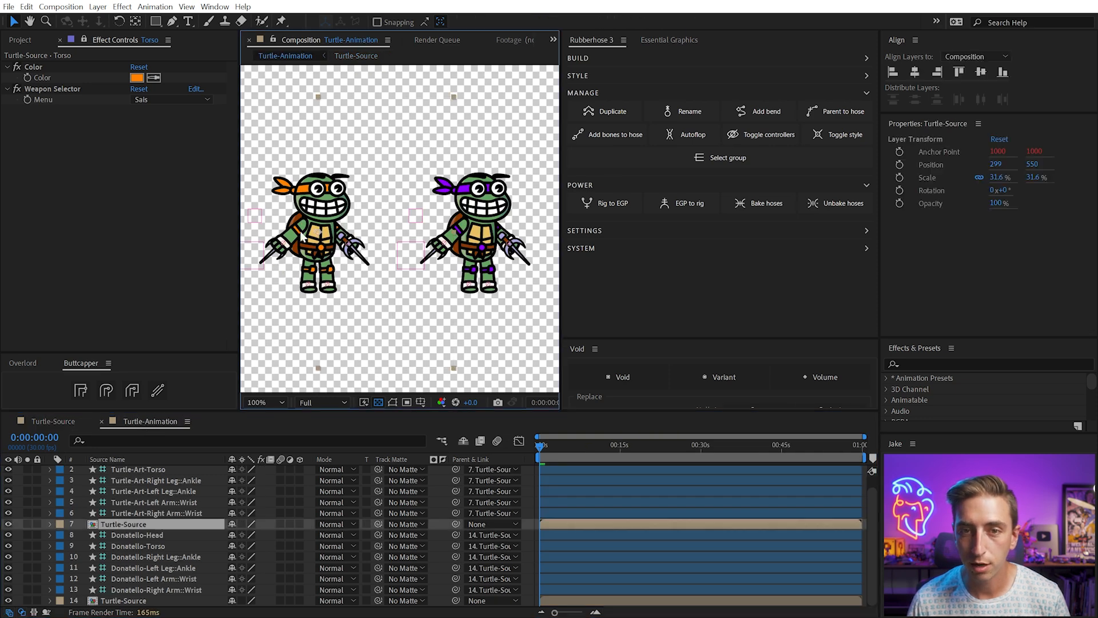
{"action": "left_click", "coordinate": [51, 524]}
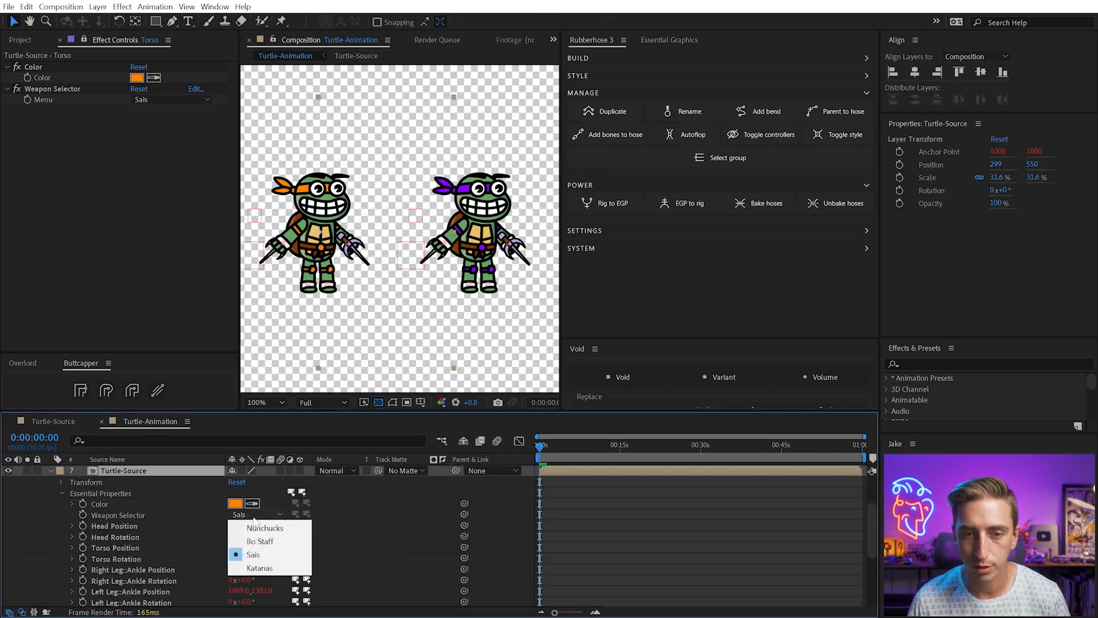
{"action": "left_click", "coordinate": [263, 528]}
{"action": "left_click", "coordinate": [52, 471]}
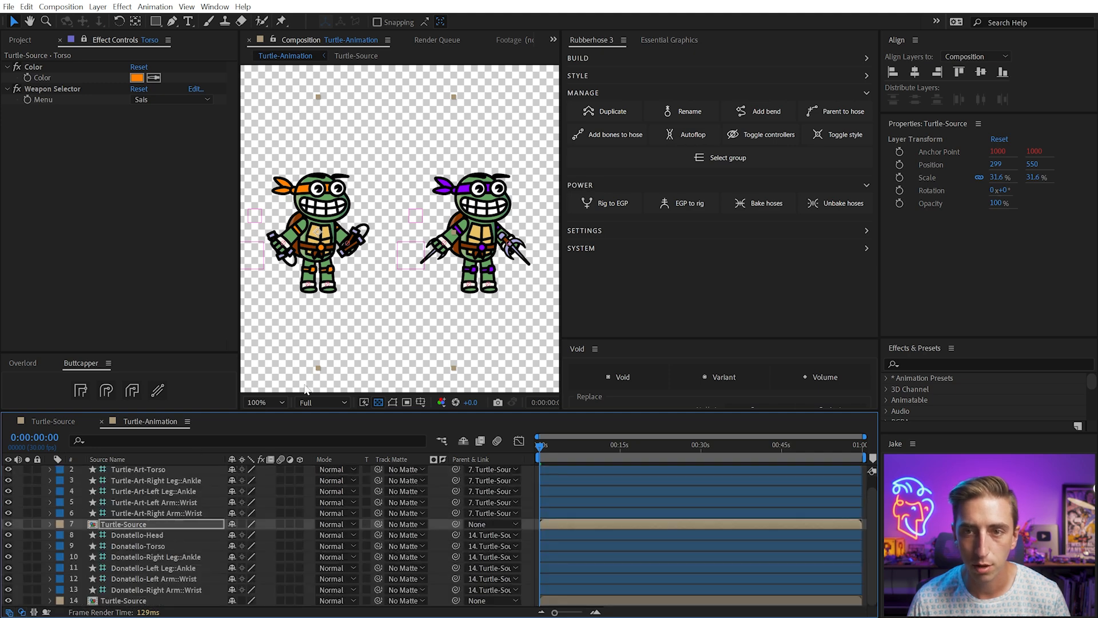
- Set the purple turtle's Weapon Selector essential property to Bo Staff
{"action": "left_click", "coordinate": [478, 233]}
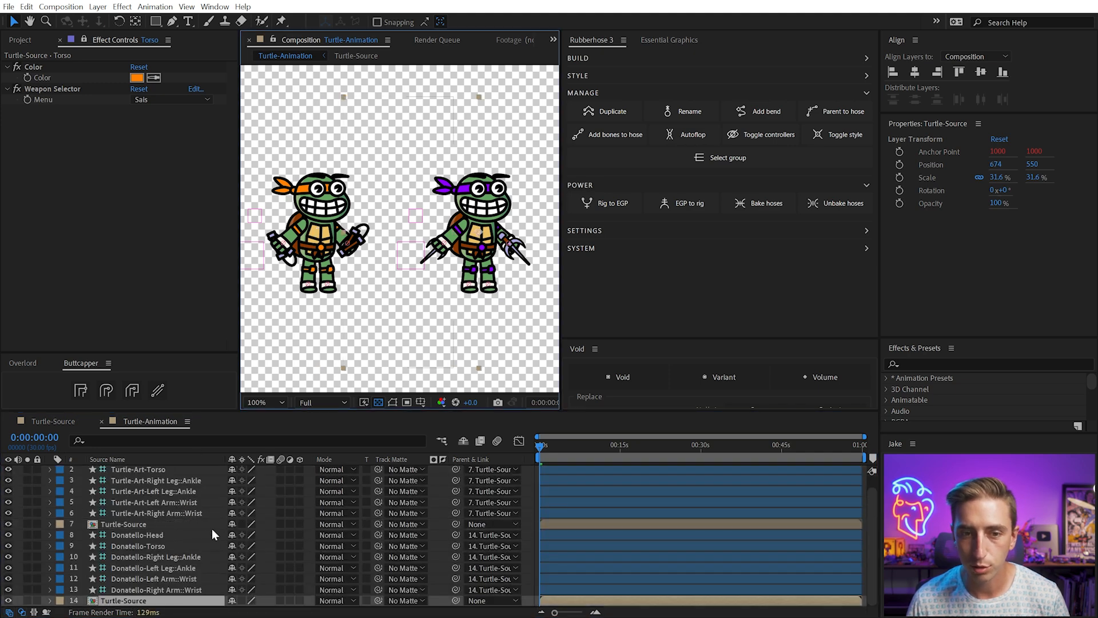
{"action": "left_click", "coordinate": [52, 600]}
{"action": "scroll", "coordinate": [297, 478], "scroll_direction": "up", "scroll_amount": 3}
{"action": "left_click", "coordinate": [256, 535]}
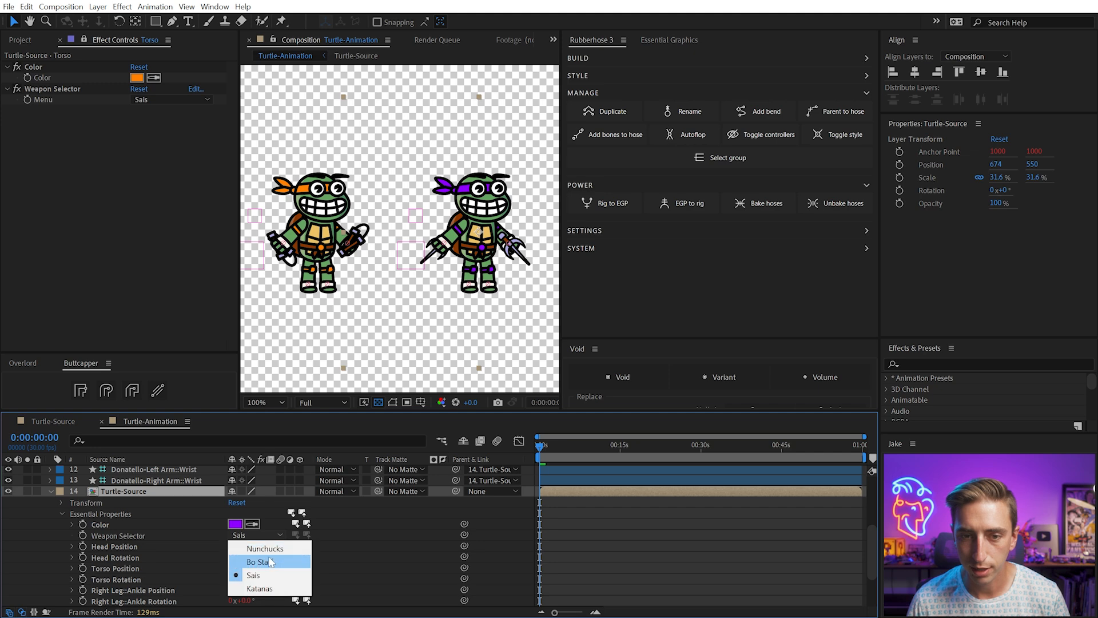
{"action": "left_click", "coordinate": [268, 562]}
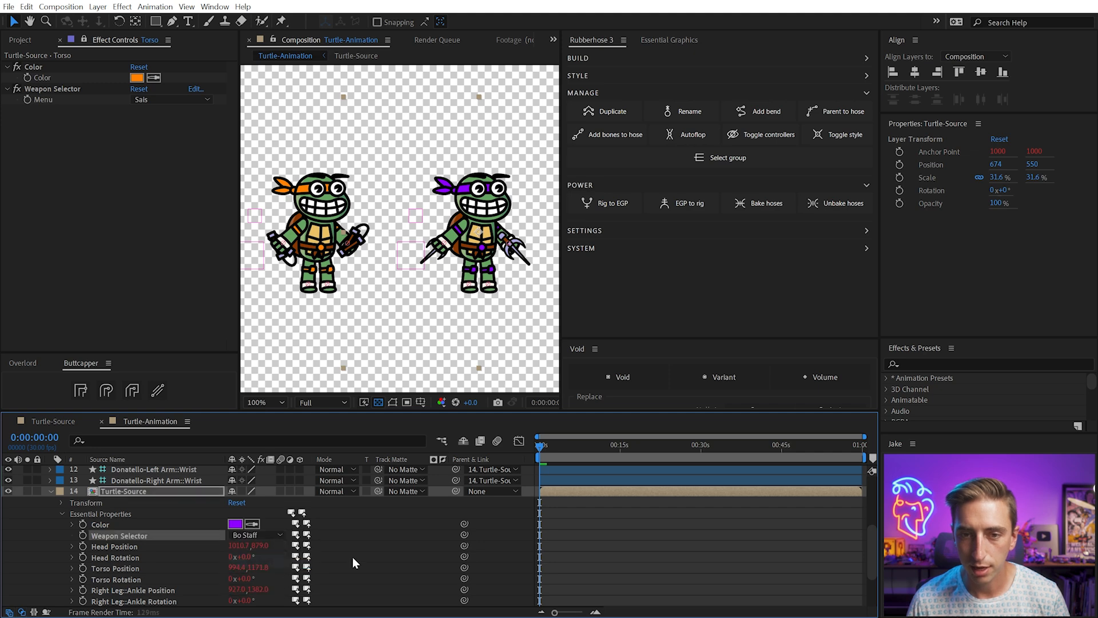
- Duplicate the purple turtle's rig with Rubberhose under the name Raphael
{"action": "left_click", "coordinate": [163, 492]}
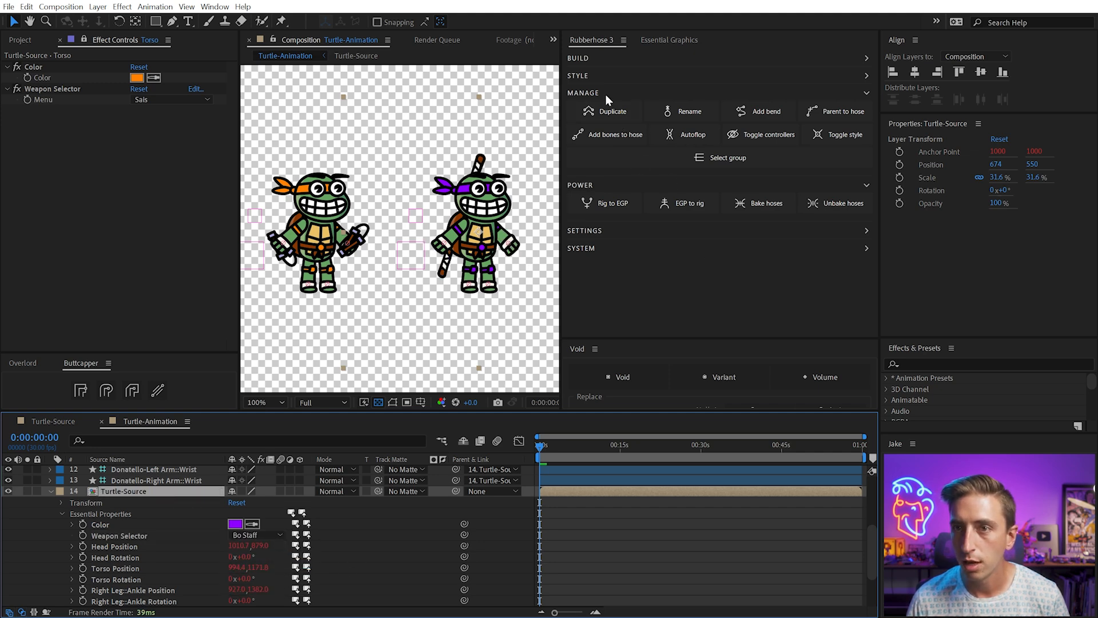
{"action": "left_click", "coordinate": [597, 110]}
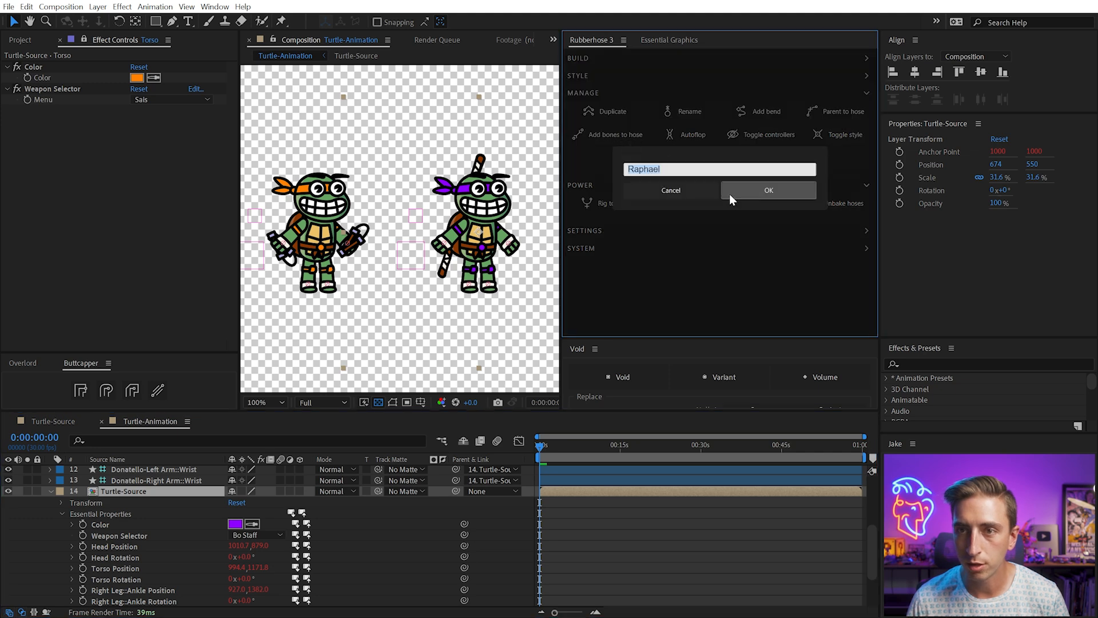
{"action": "left_click", "coordinate": [749, 192]}
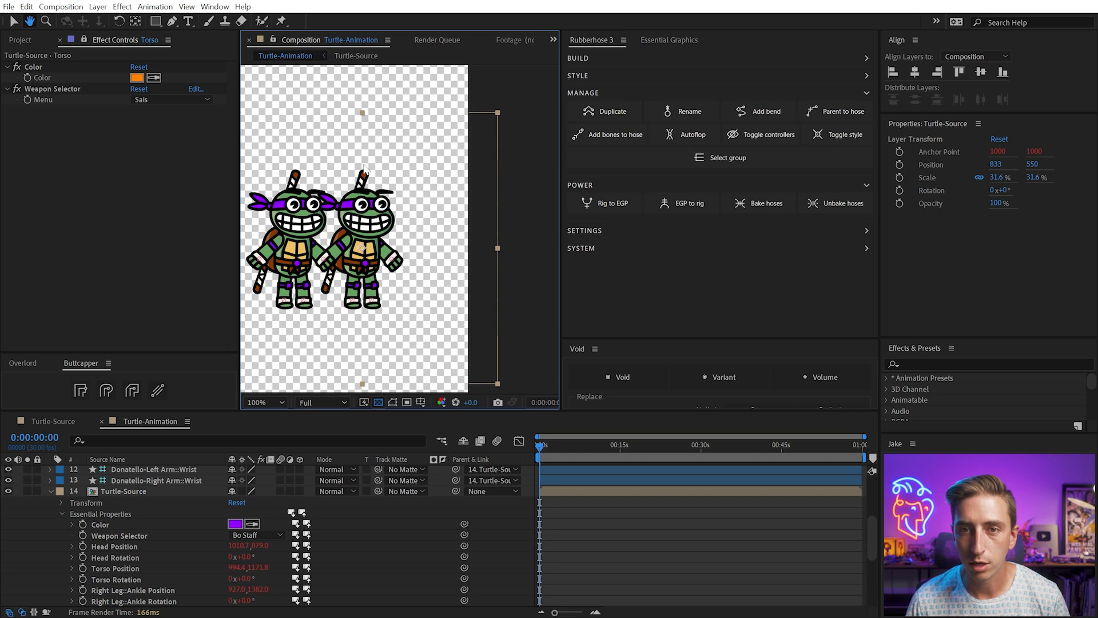
- Set the Raphael copy's essential properties: Color to red CC1A25 and Weapon Selector to Sais
{"action": "left_click", "coordinate": [51, 491]}
{"action": "left_click", "coordinate": [50, 600]}
{"action": "left_click", "coordinate": [60, 602]}
{"action": "scroll", "coordinate": [189, 572], "scroll_direction": "up", "scroll_amount": 1}
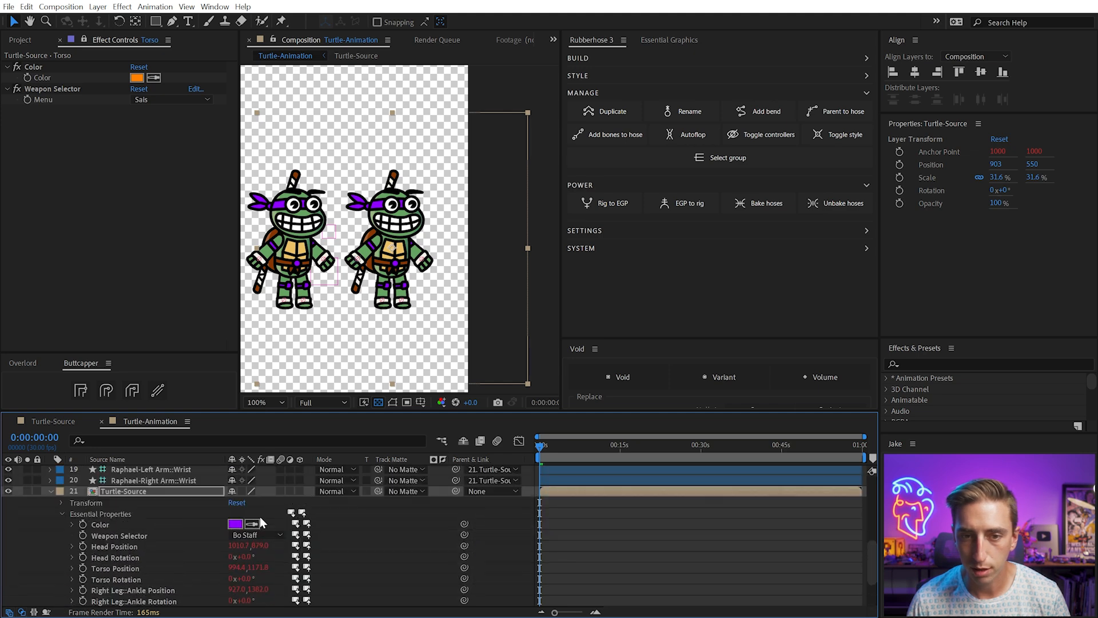
{"action": "left_click", "coordinate": [235, 523]}
{"action": "left_click", "coordinate": [232, 290]}
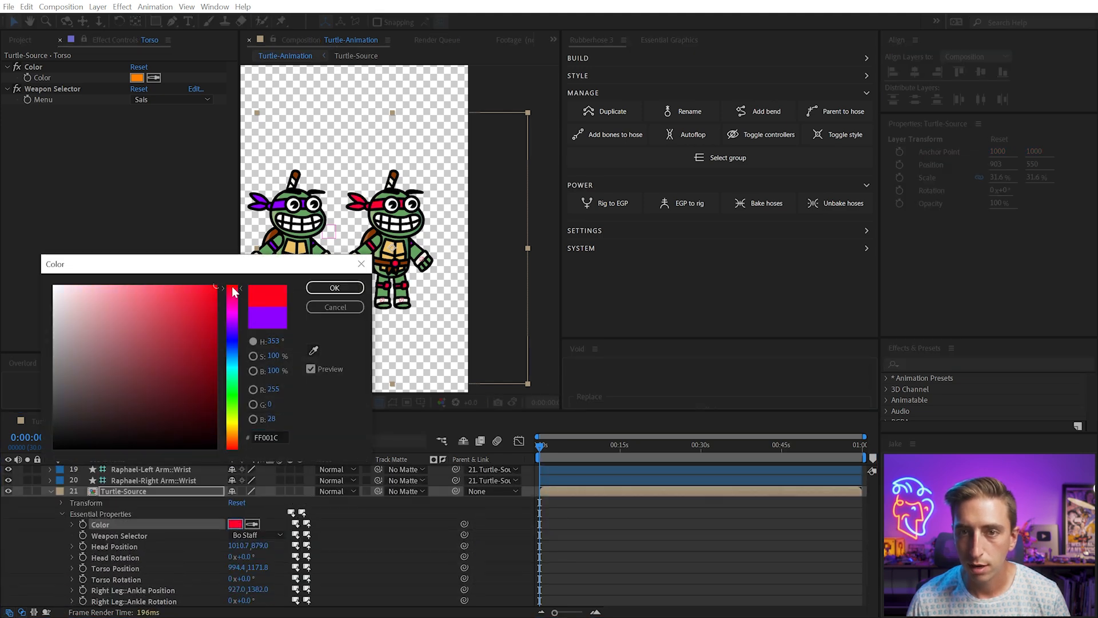
{"action": "left_click", "coordinate": [196, 319]}
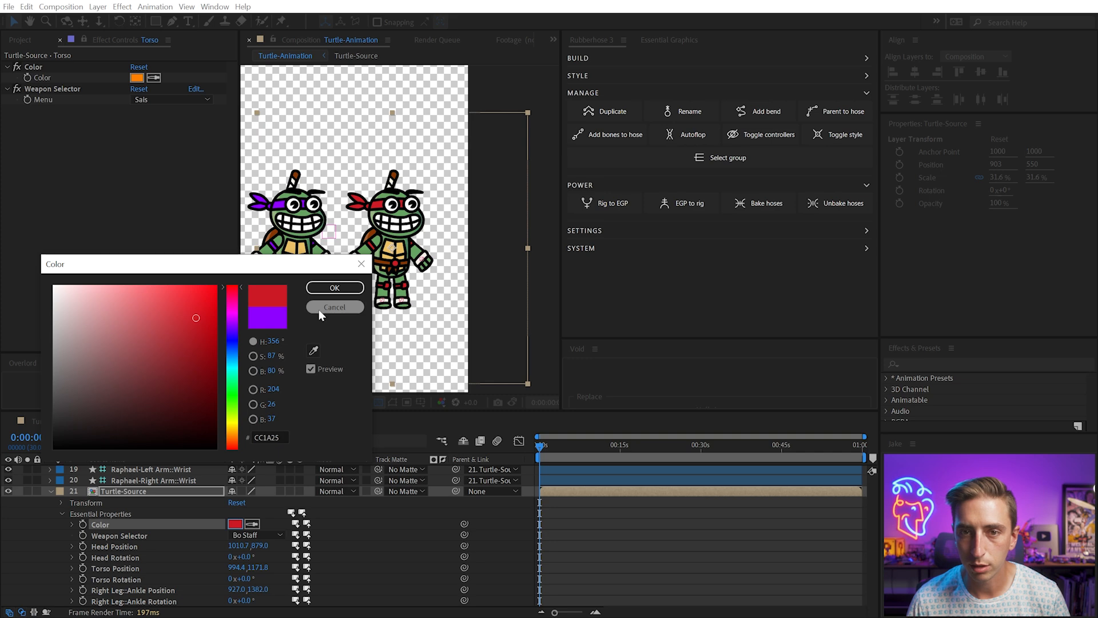
{"action": "left_click", "coordinate": [334, 287]}
{"action": "left_click", "coordinate": [254, 535]}
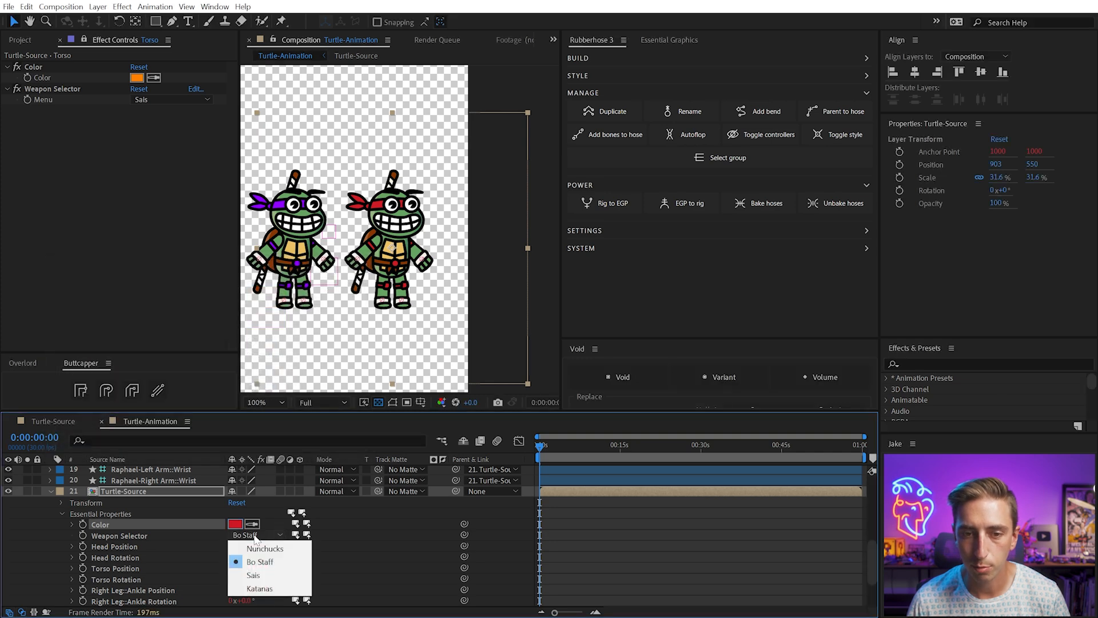
{"action": "left_click", "coordinate": [275, 574]}
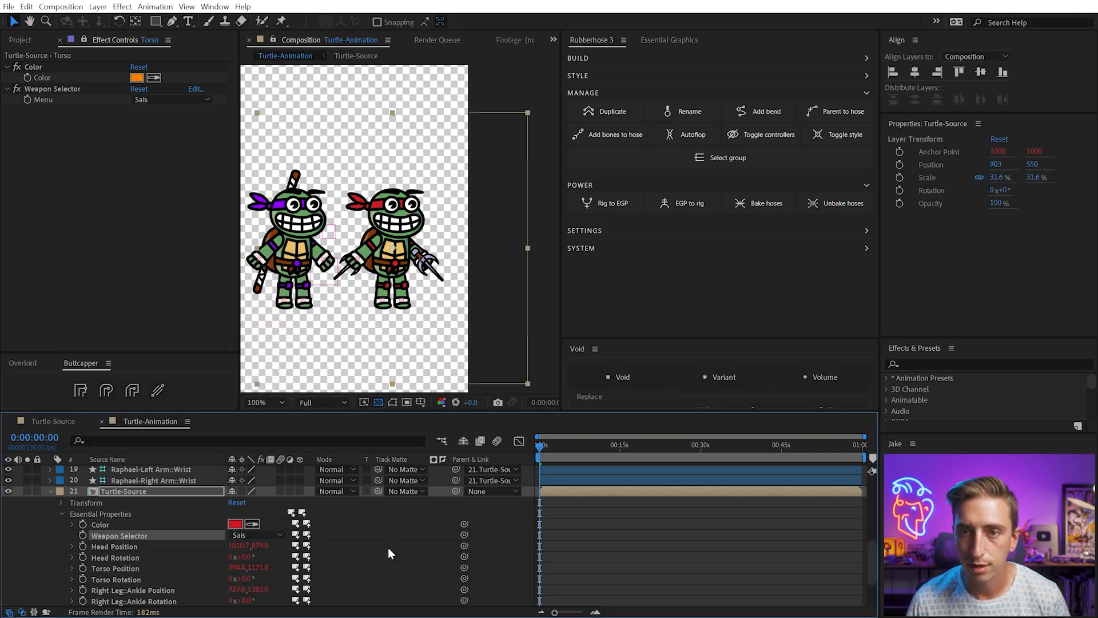
- Duplicate the red Raphael rig with Rubberhose under the name Leonardo
{"action": "left_click", "coordinate": [601, 111]}
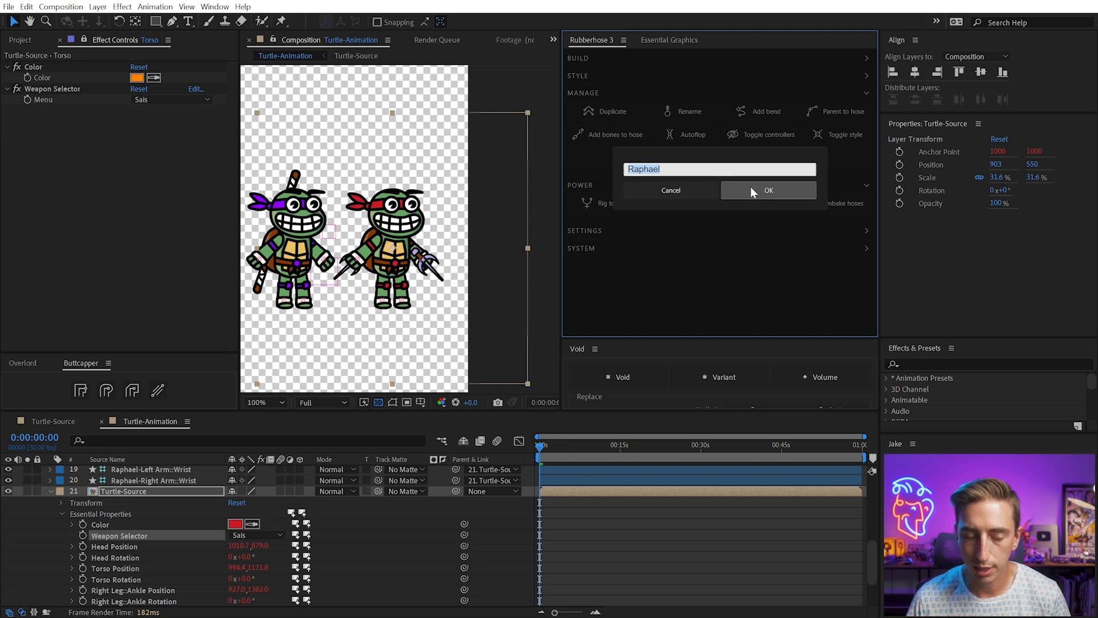
{"action": "type", "text": "Leonardo"}
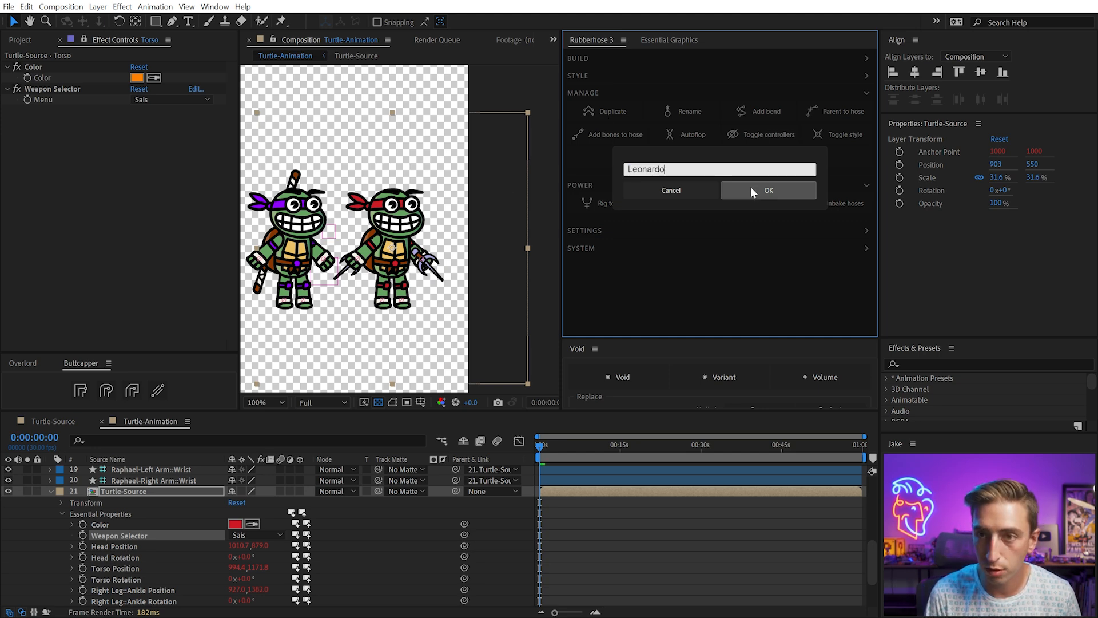
{"action": "left_click", "coordinate": [751, 189]}
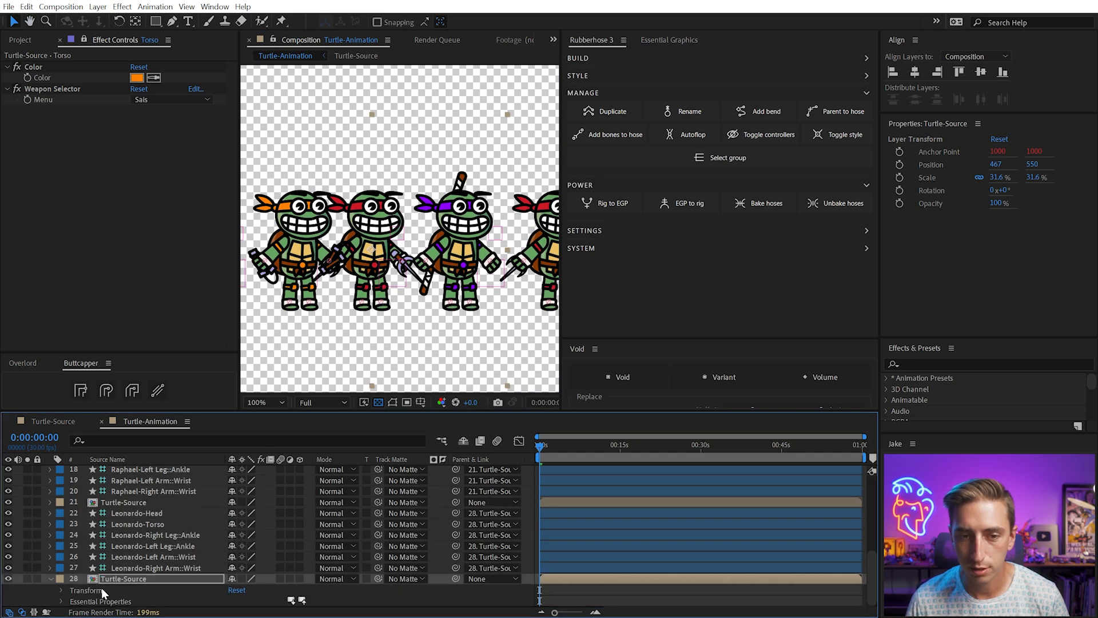
- Set the Leonardo copy's essential properties: Color to blue and Weapon Selector to Katanas
{"action": "left_click", "coordinate": [61, 602]}
{"action": "scroll", "coordinate": [316, 508], "scroll_direction": "down", "scroll_amount": 5}
{"action": "scroll", "coordinate": [312, 511], "scroll_direction": "up", "scroll_amount": 2}
{"action": "left_click", "coordinate": [235, 524]}
{"action": "left_click", "coordinate": [233, 355]}
{"action": "left_click", "coordinate": [196, 309]}
{"action": "left_click", "coordinate": [336, 288]}
{"action": "left_click", "coordinate": [257, 535]}
{"action": "left_click", "coordinate": [260, 588]}
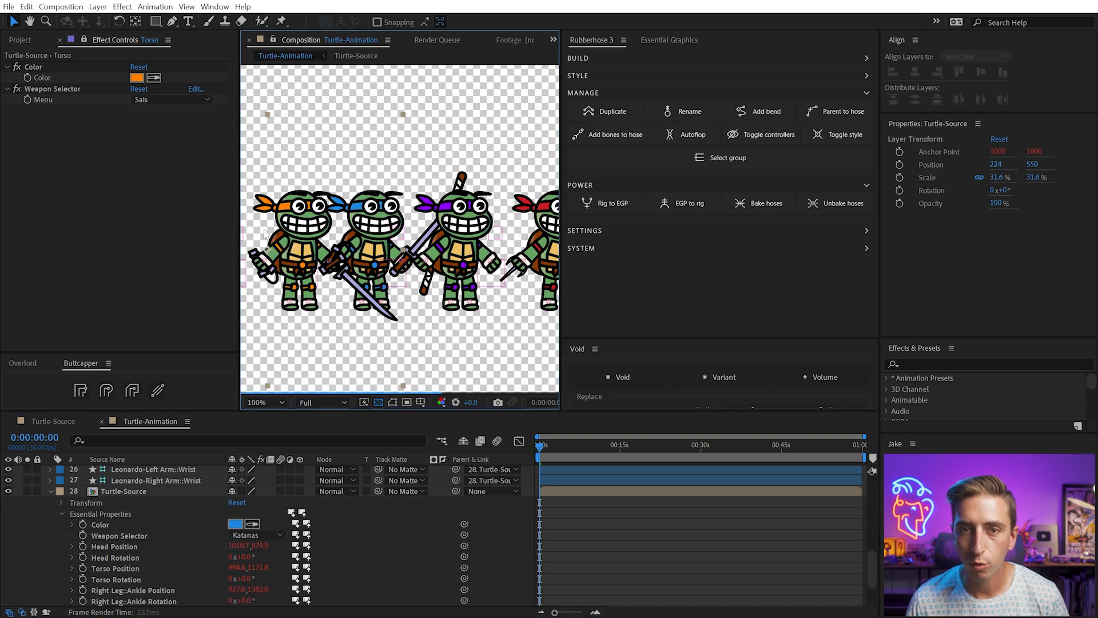
- Space the four turtles in a row: orange near the edge, blue at about x 439, purple about x 692 and red about x 931
{"action": "scroll", "coordinate": [432, 260], "scroll_direction": "down", "scroll_amount": 1}
{"action": "left_click_drag", "start_coordinate": [333, 226], "coordinate": [320, 225]}
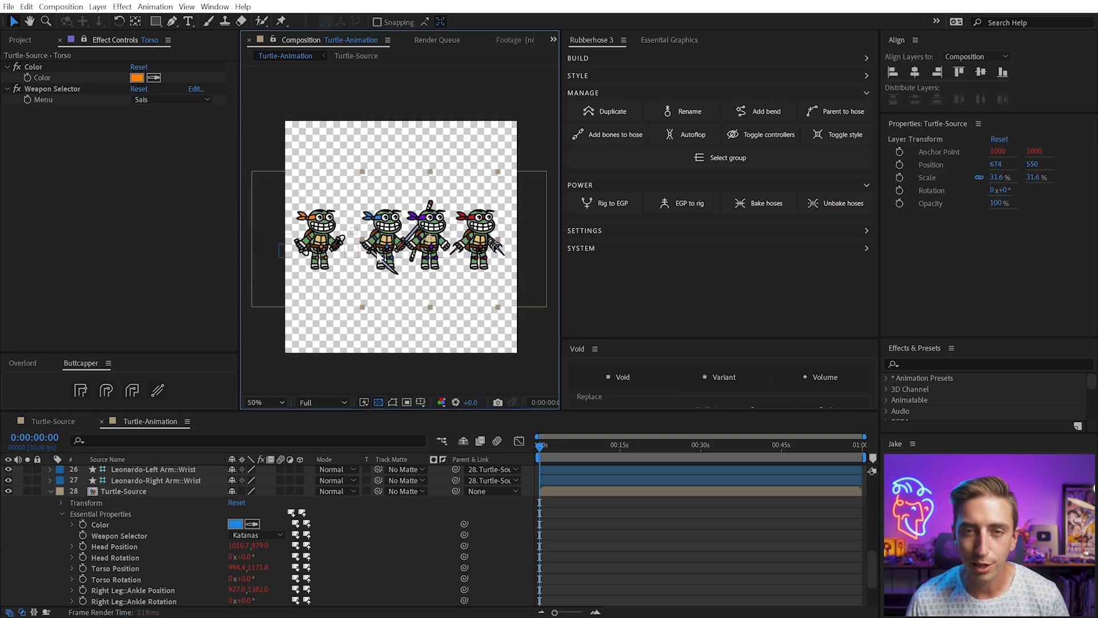
{"action": "left_click_drag", "start_coordinate": [378, 294], "coordinate": [333, 284]}
{"action": "left_click", "coordinate": [424, 354]}
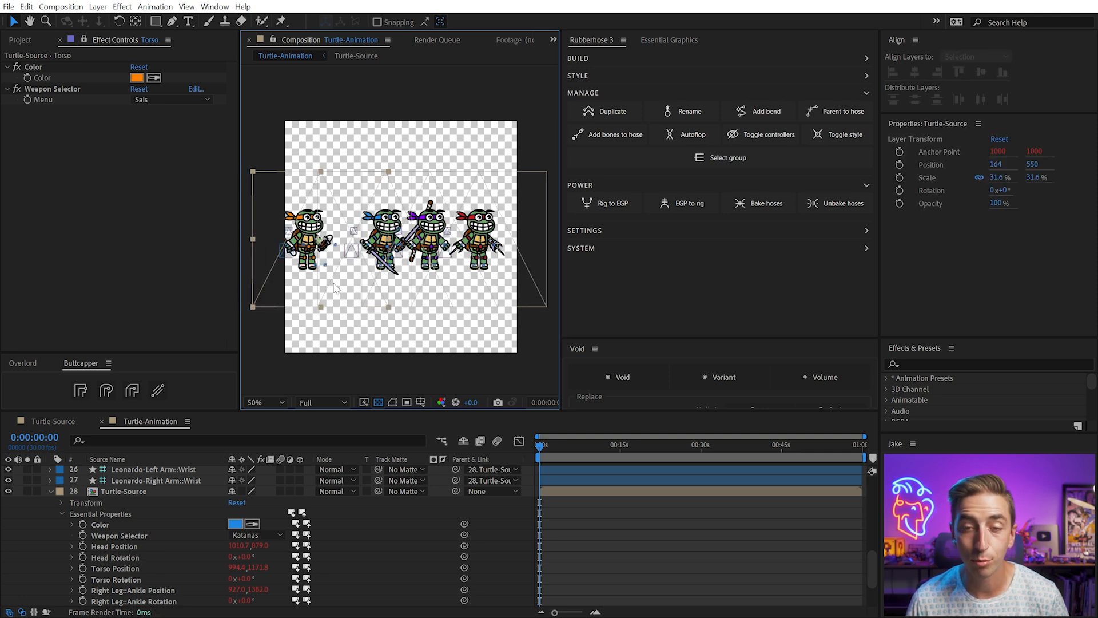
{"action": "left_click_drag", "start_coordinate": [499, 273], "coordinate": [506, 274]}
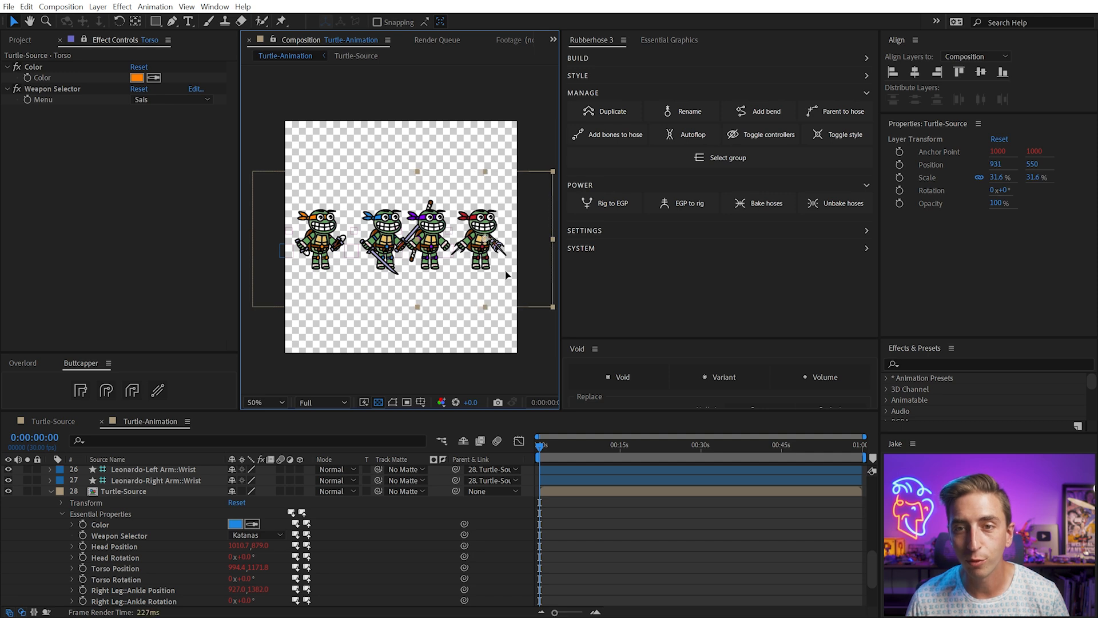
{"action": "left_click", "coordinate": [421, 338]}
{"action": "left_click_drag", "start_coordinate": [429, 279], "coordinate": [433, 279]}
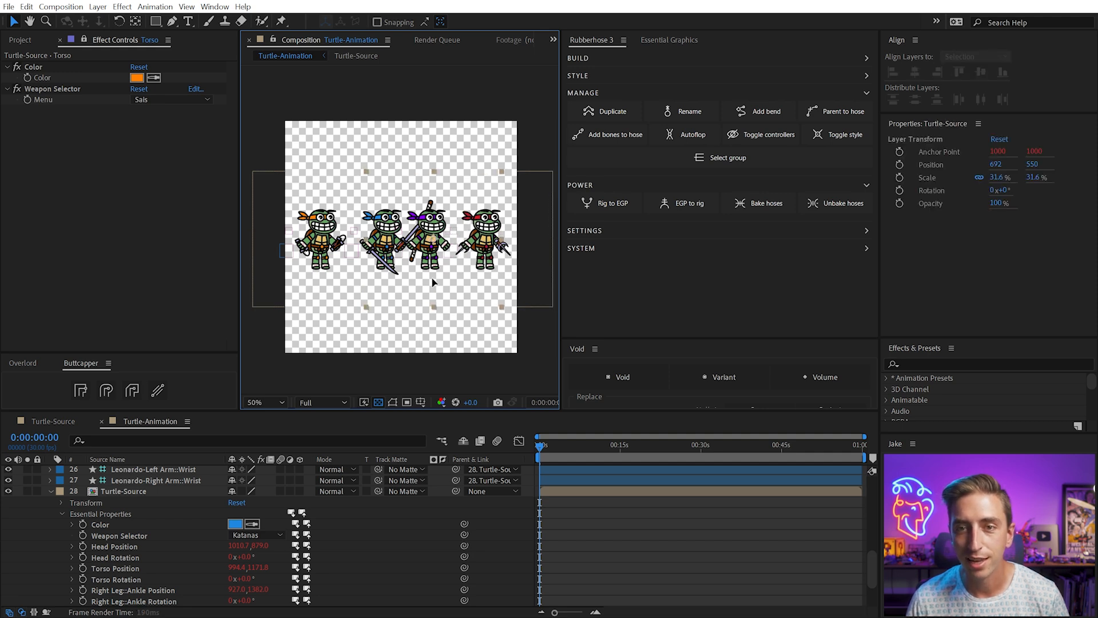
{"action": "left_click", "coordinate": [368, 354]}
{"action": "left_click", "coordinate": [370, 282]}
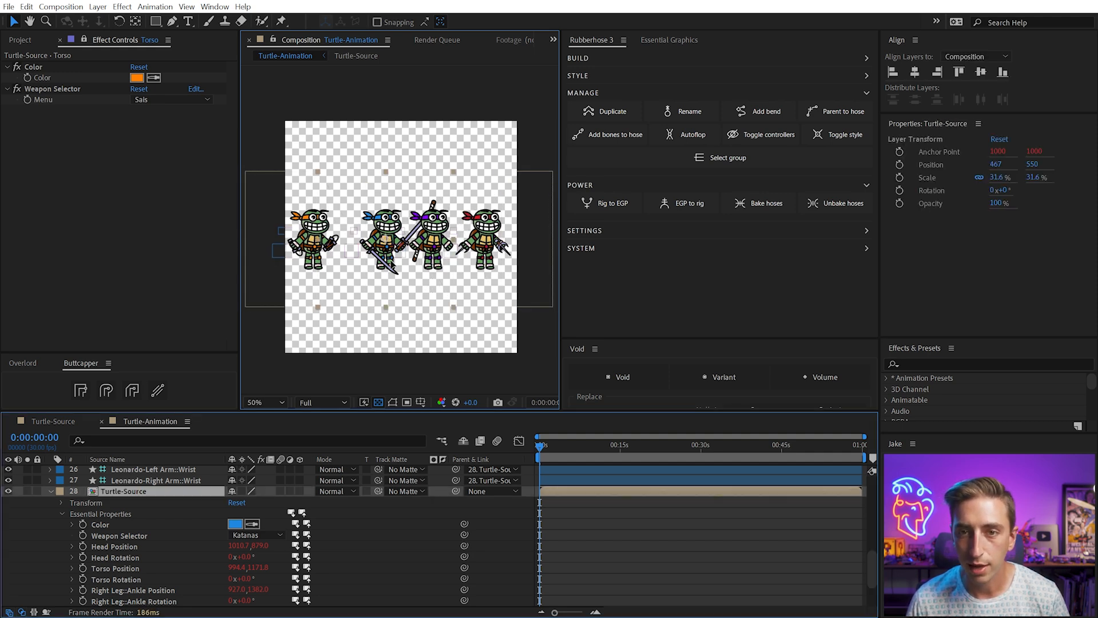
{"action": "left_click_drag", "start_coordinate": [391, 269], "coordinate": [387, 270]}
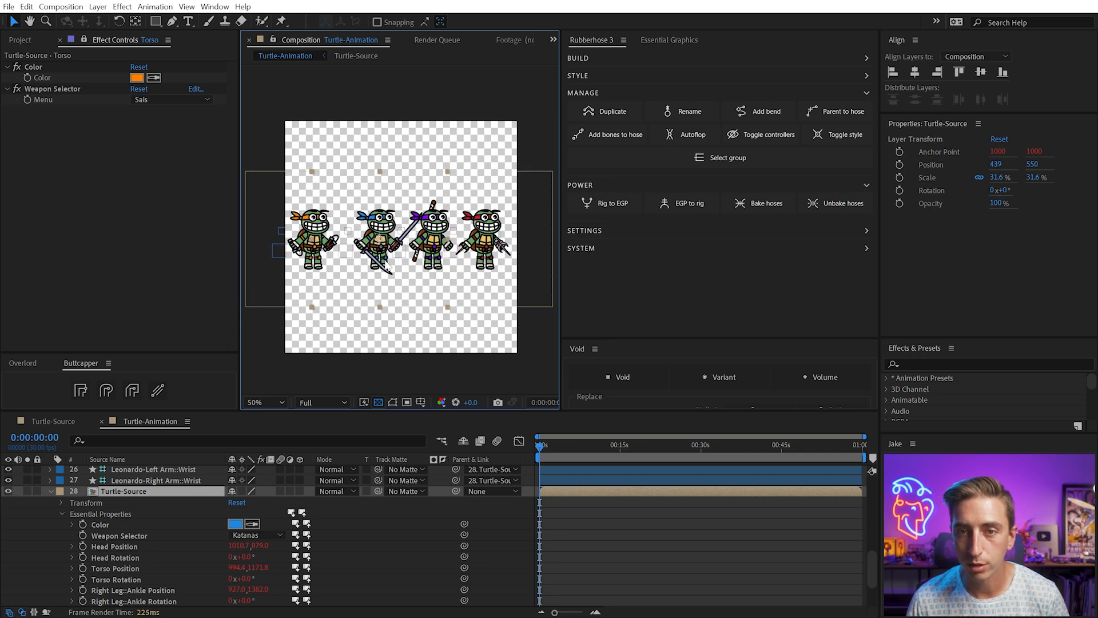
{"action": "left_click", "coordinate": [446, 356]}
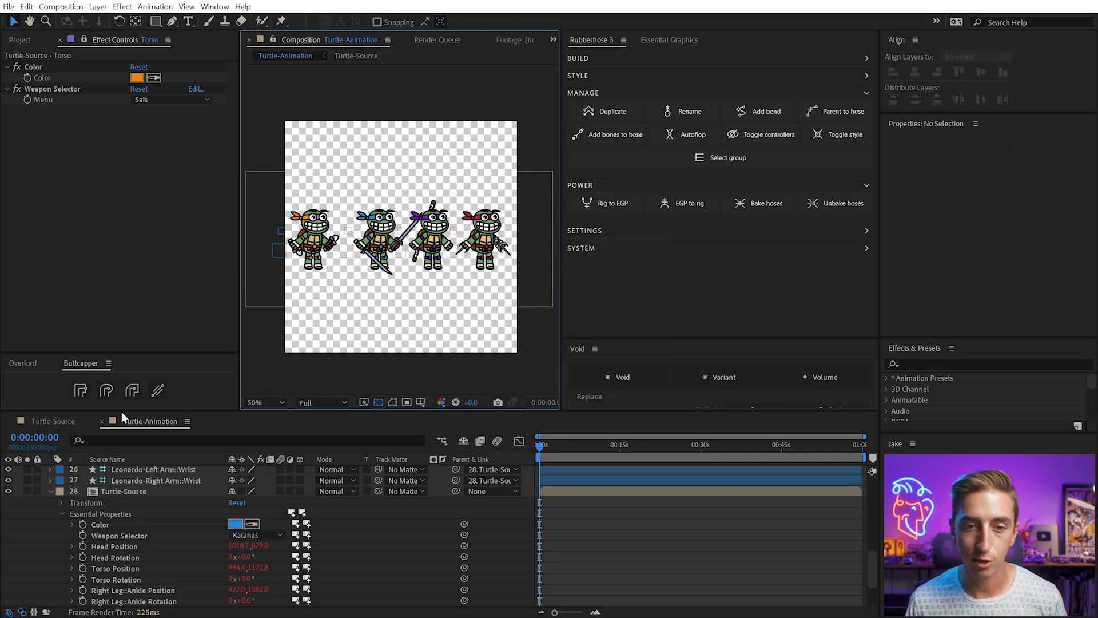
- Make the Mouth 2, Mouth 3 and Mouth 4 layers visible in the Turtle-Source composition
{"action": "left_click", "coordinate": [57, 421]}
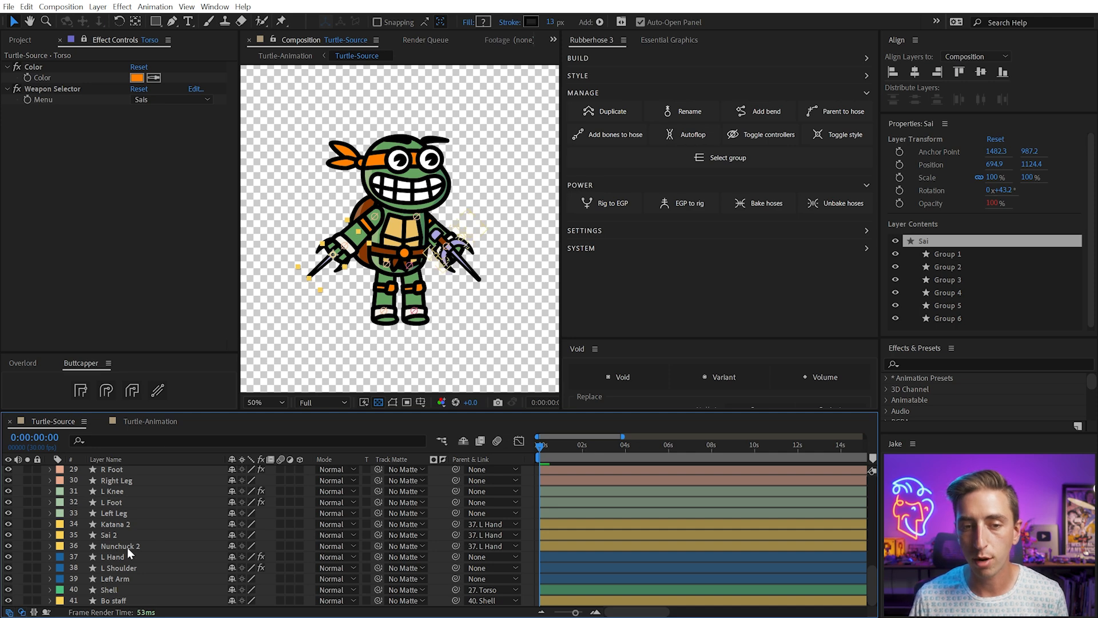
{"action": "scroll", "coordinate": [127, 547], "scroll_direction": "up", "scroll_amount": 4}
{"action": "left_click_drag", "start_coordinate": [8, 535], "coordinate": [9, 518]}
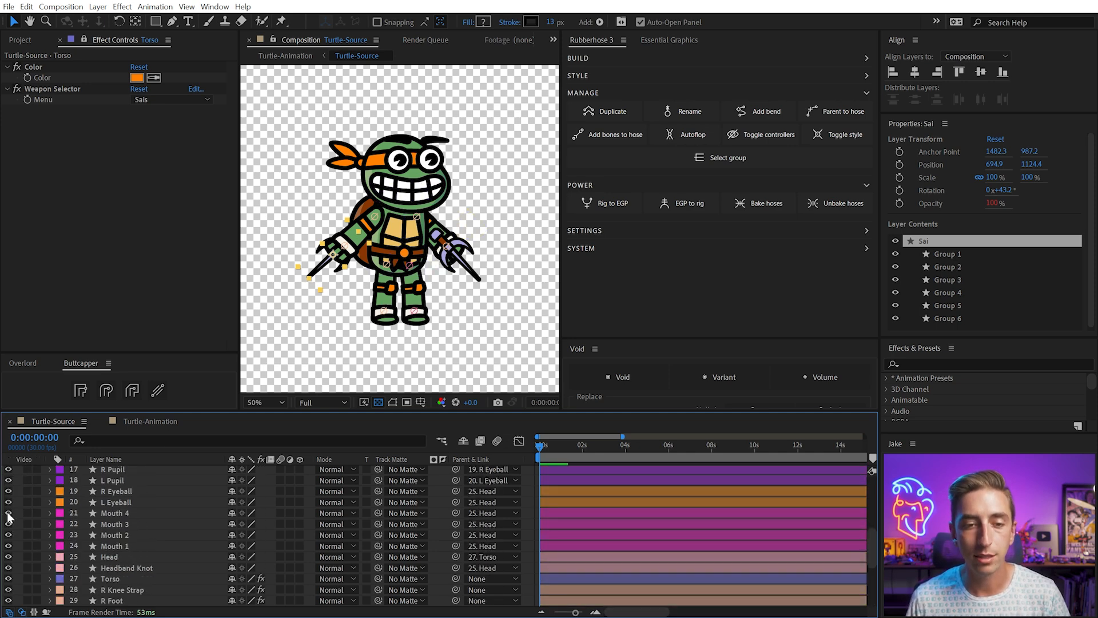
- Duplicate the torso's Weapon Selector effect and rename the copy Mouth Selector
{"action": "left_click", "coordinate": [56, 89]}
{"action": "key", "text": "ctrl+d"}
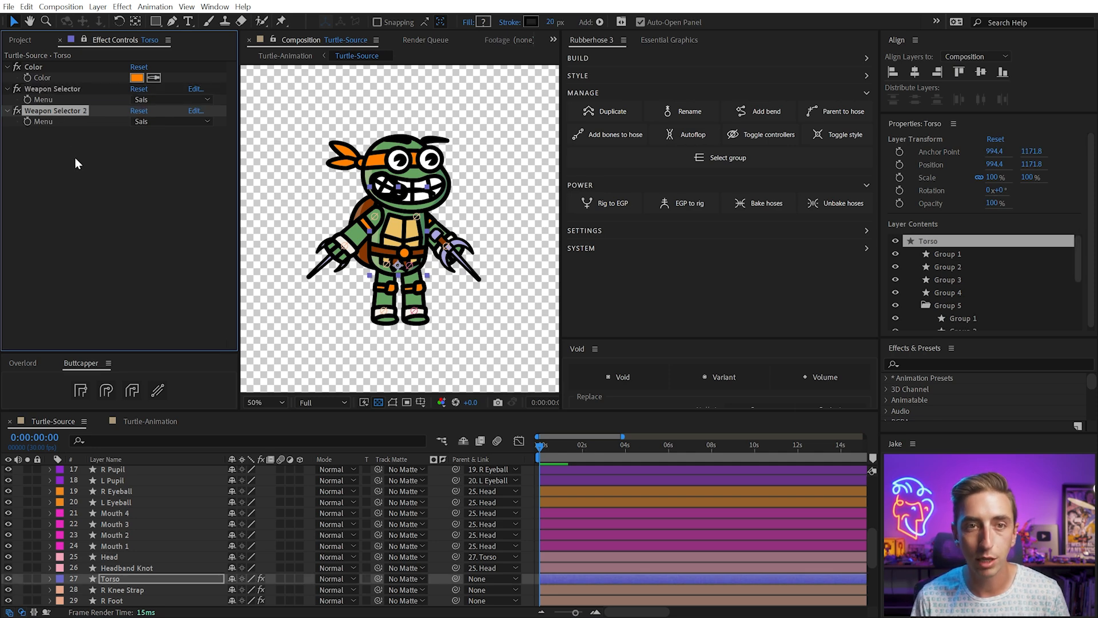
{"action": "key", "text": "Return"}
{"action": "type", "text": "Mouth Selec"}
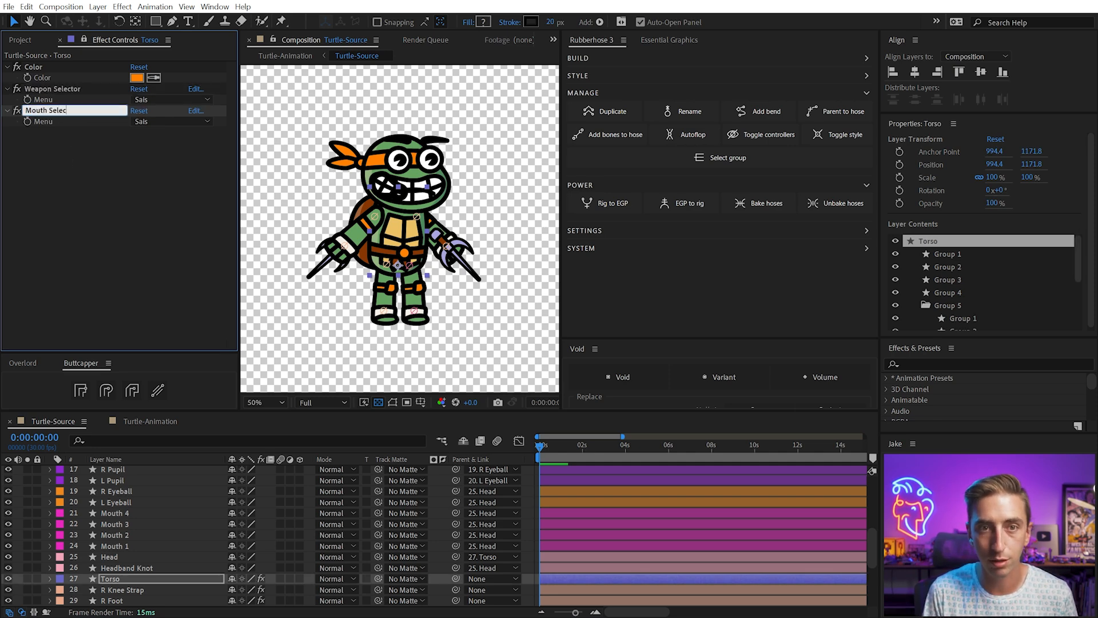
{"action": "type", "text": "tor"}
{"action": "key", "text": "Return"}
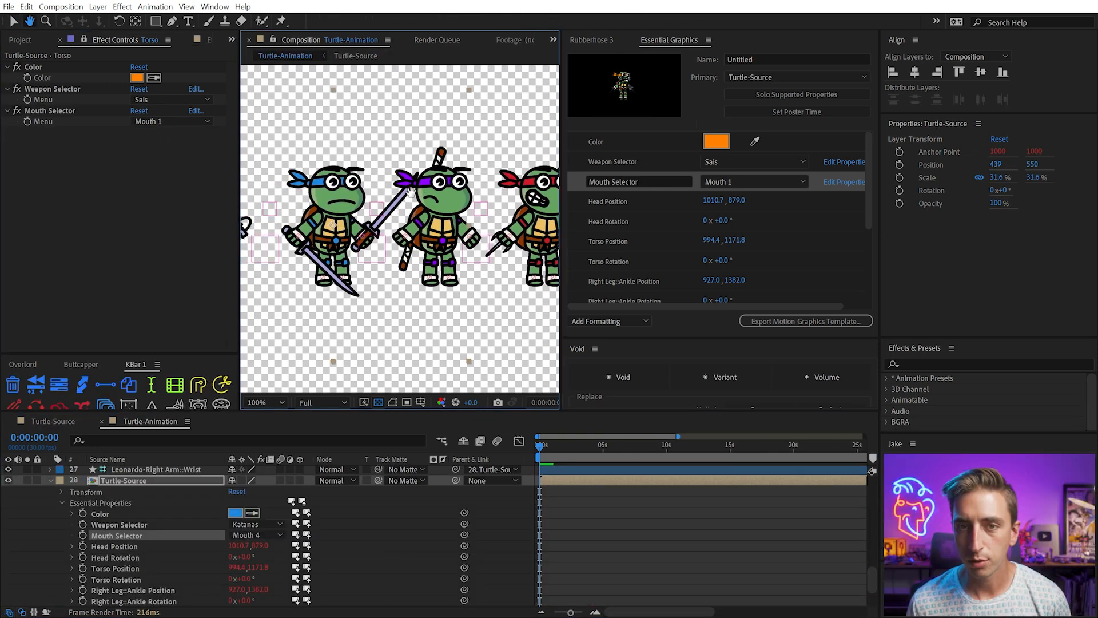
- Adjust the orange turtle's right arm in Turtle-Animation by moving its wrist controller slightly
{"action": "left_click_drag", "start_coordinate": [383, 172], "coordinate": [495, 190]}
{"action": "left_click", "coordinate": [286, 235]}
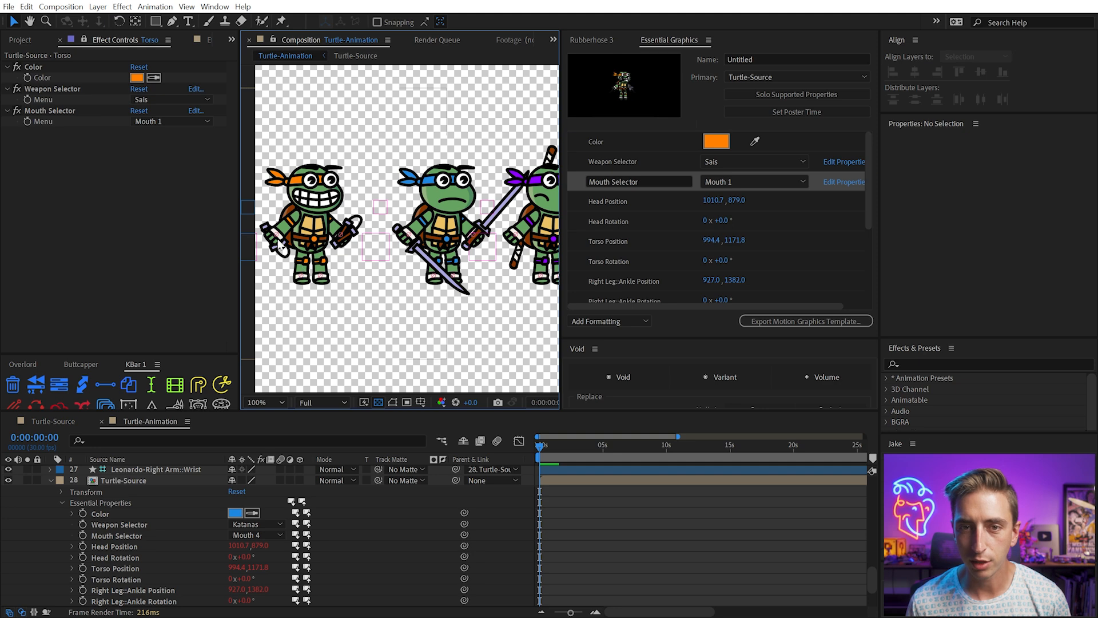
{"action": "left_click_drag", "start_coordinate": [286, 235], "coordinate": [290, 241]}
{"action": "key", "text": "ctrl+shift+a"}
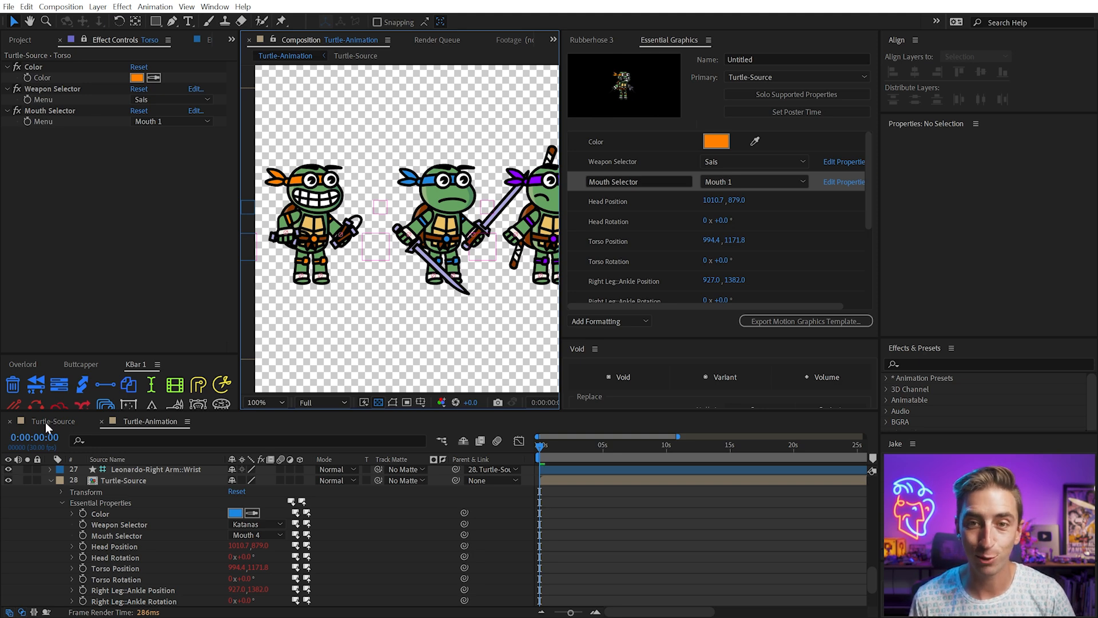
{"action": "left_click_drag", "start_coordinate": [436, 216], "coordinate": [304, 228]}
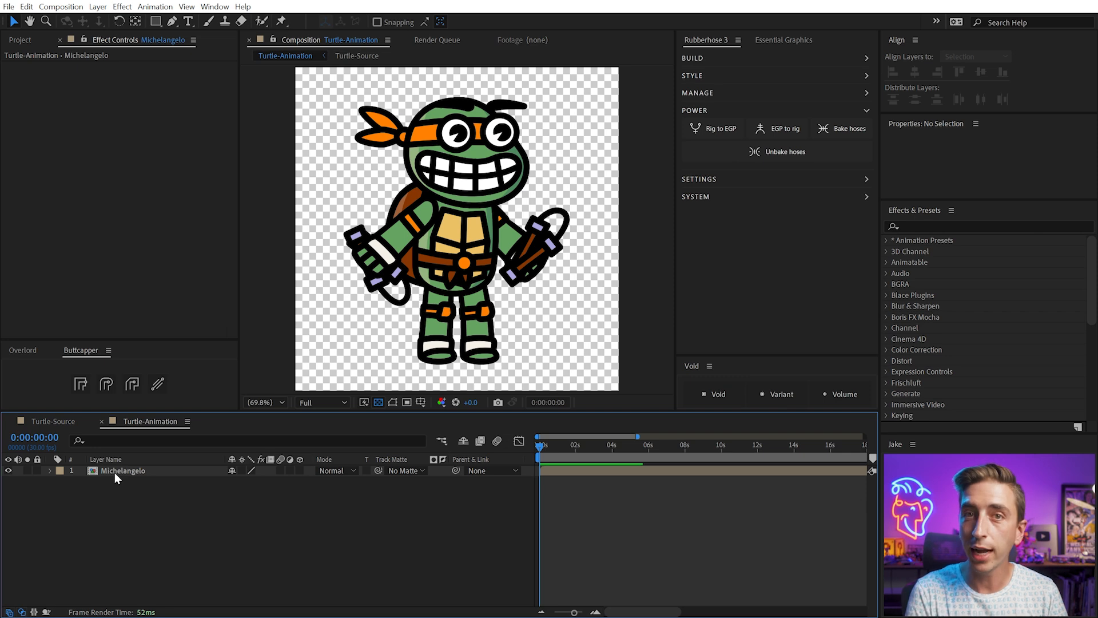
- Examine the Turtle-Source layers and the full list of control effects on the Torso layer
{"action": "left_click", "coordinate": [55, 421]}
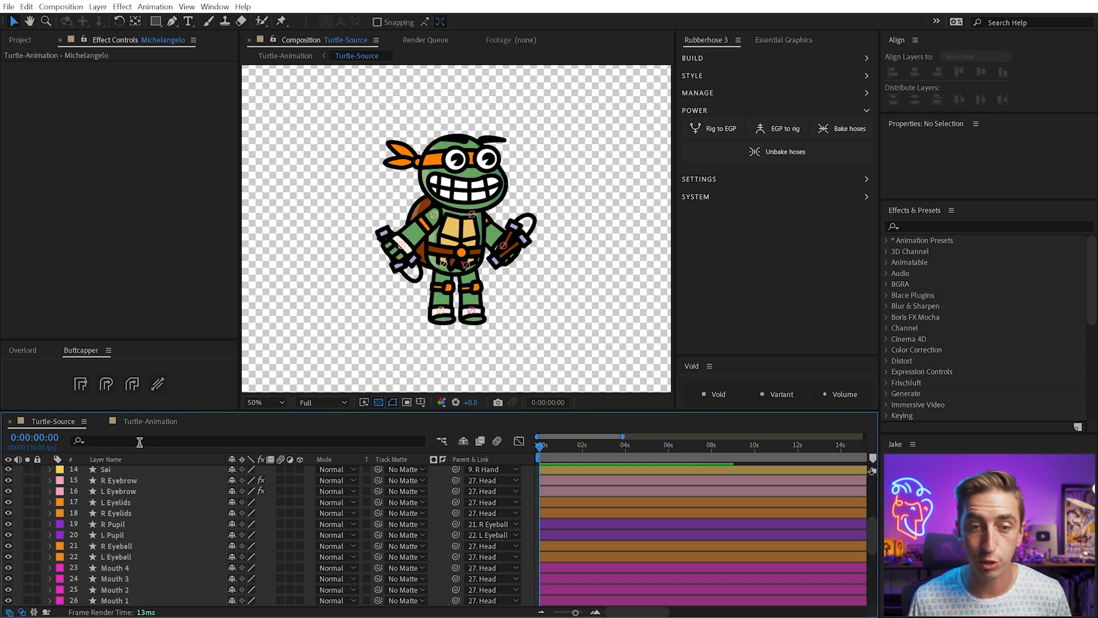
{"action": "scroll", "coordinate": [132, 500], "scroll_direction": "up", "scroll_amount": 5}
{"action": "scroll", "coordinate": [136, 498], "scroll_direction": "down", "scroll_amount": 4}
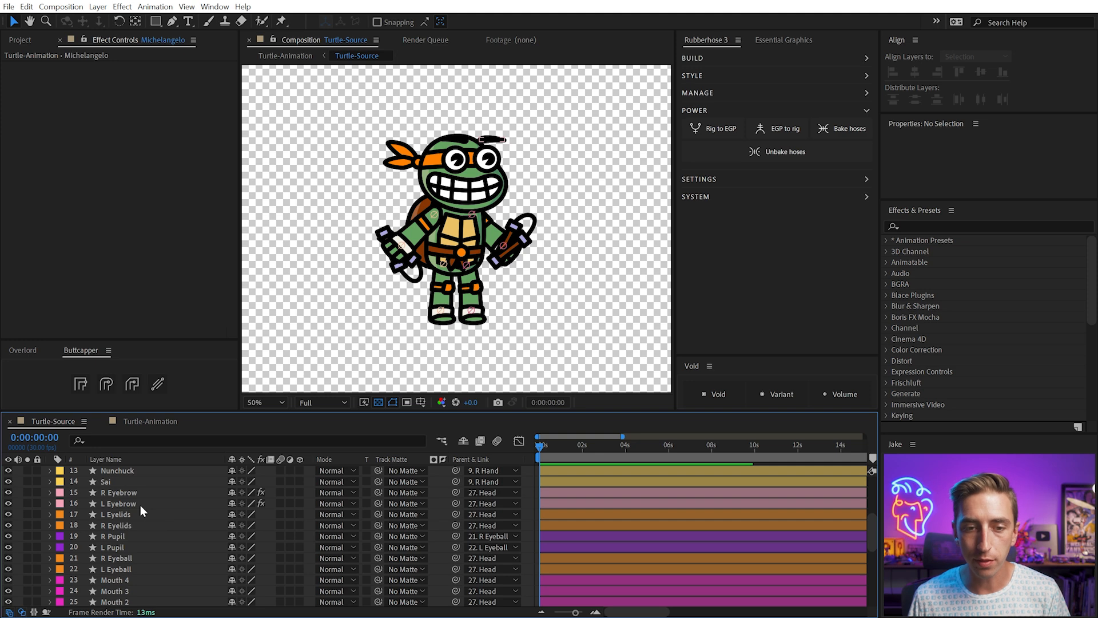
{"action": "scroll", "coordinate": [140, 506], "scroll_direction": "down", "scroll_amount": 4}
{"action": "left_click", "coordinate": [117, 514]}
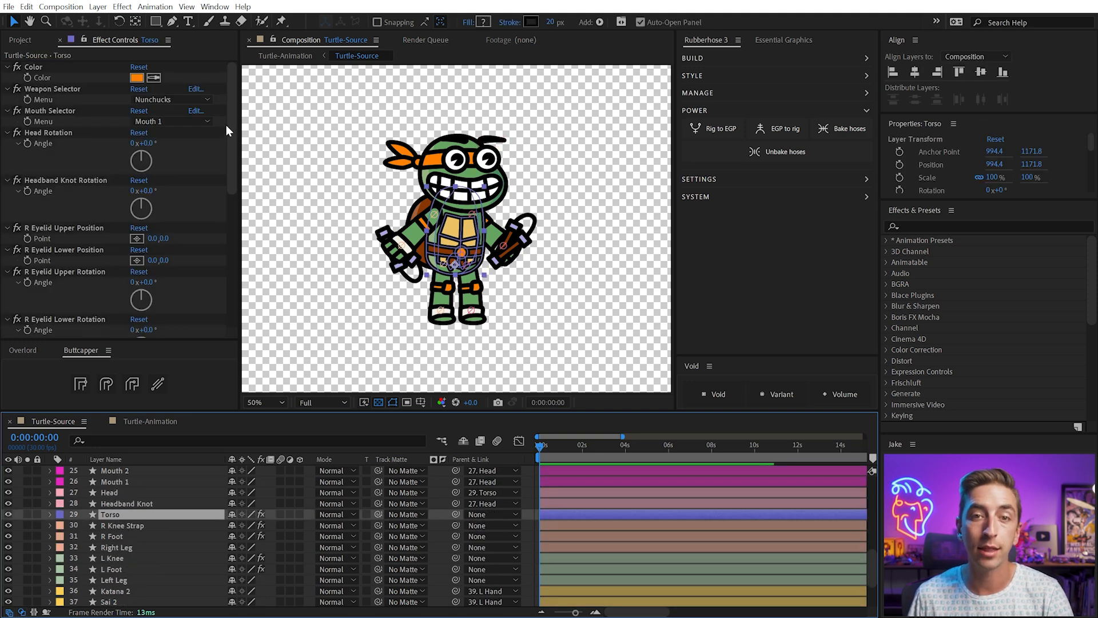
{"action": "scroll", "coordinate": [223, 133], "scroll_direction": "down", "scroll_amount": 10}
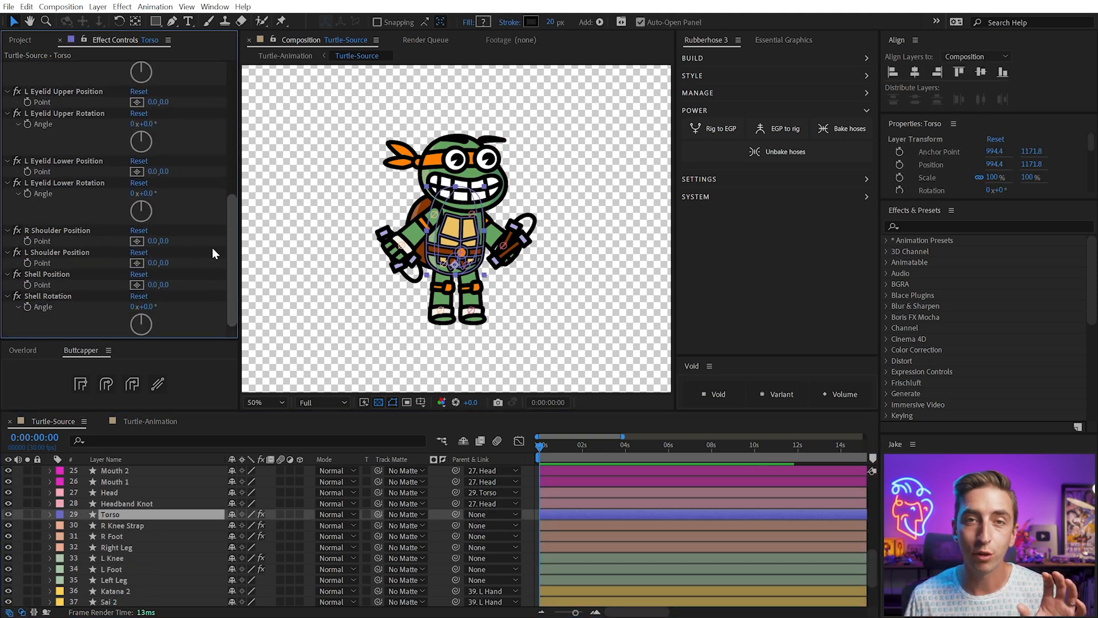
{"action": "scroll", "coordinate": [218, 217], "scroll_direction": "up", "scroll_amount": 8}
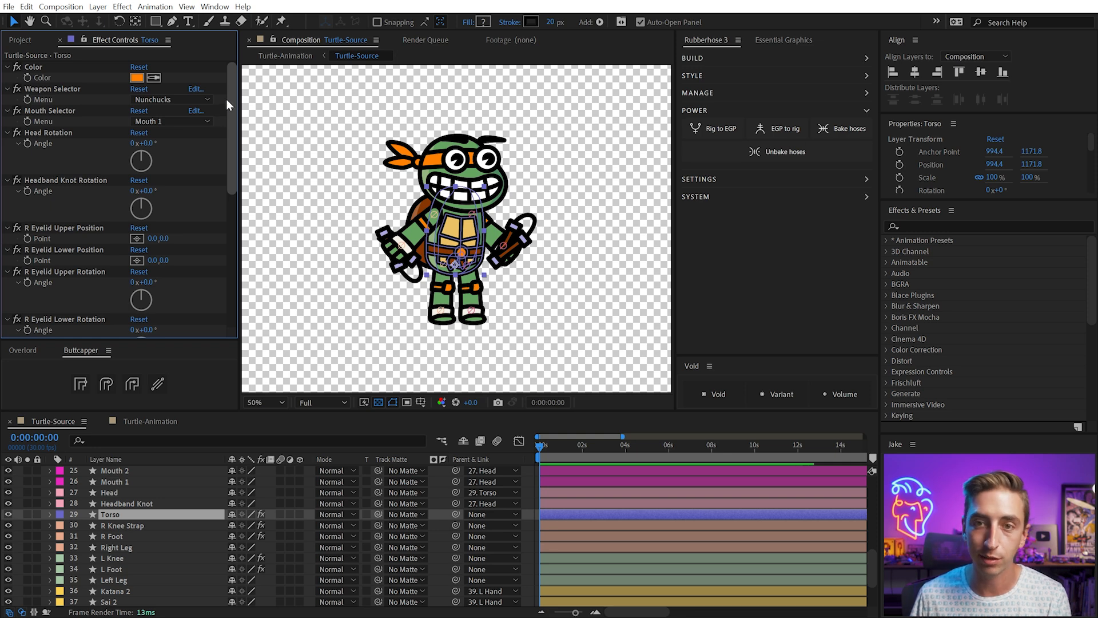
{"action": "left_click", "coordinate": [137, 421]}
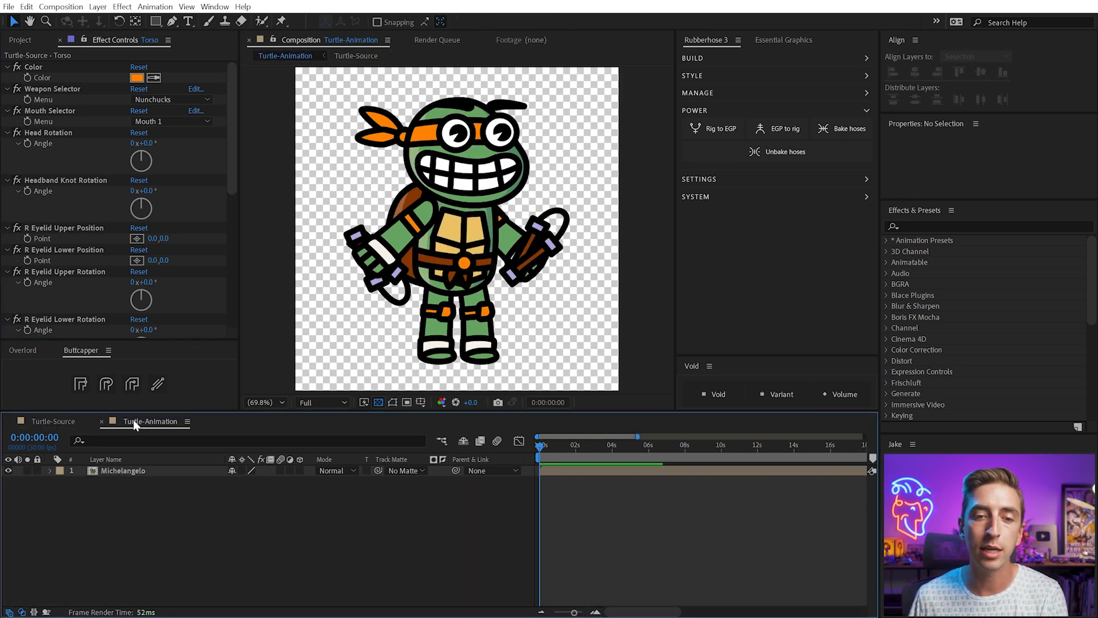
{"action": "left_click", "coordinate": [57, 424]}
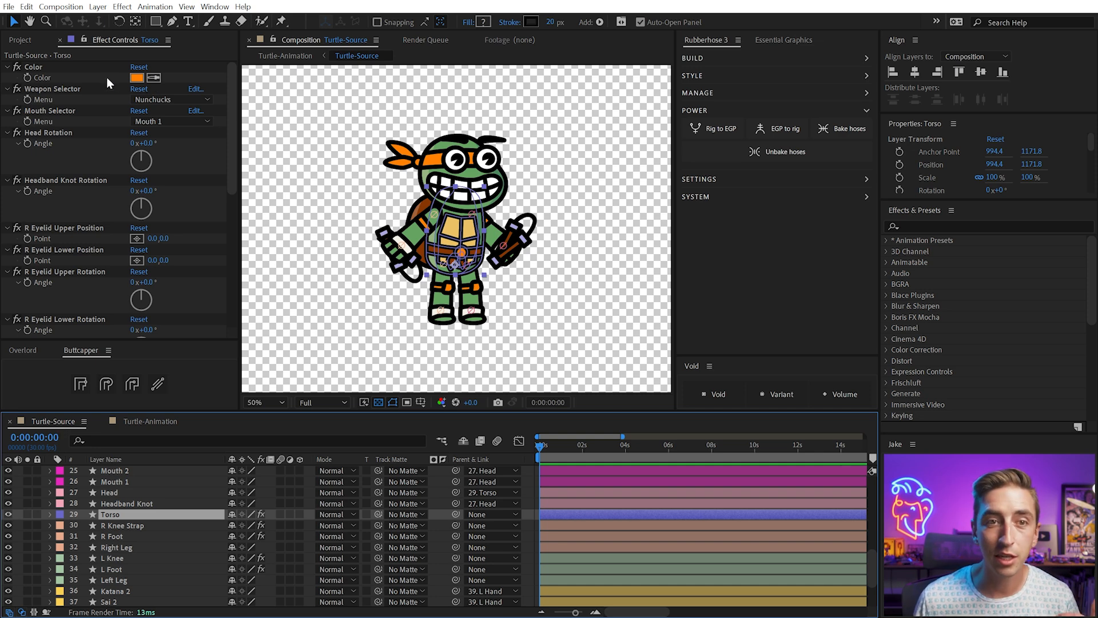
- Try out the torso's Head Rotation and Headband Knot Rotation controls and undo the changes
{"action": "left_click", "coordinate": [64, 135]}
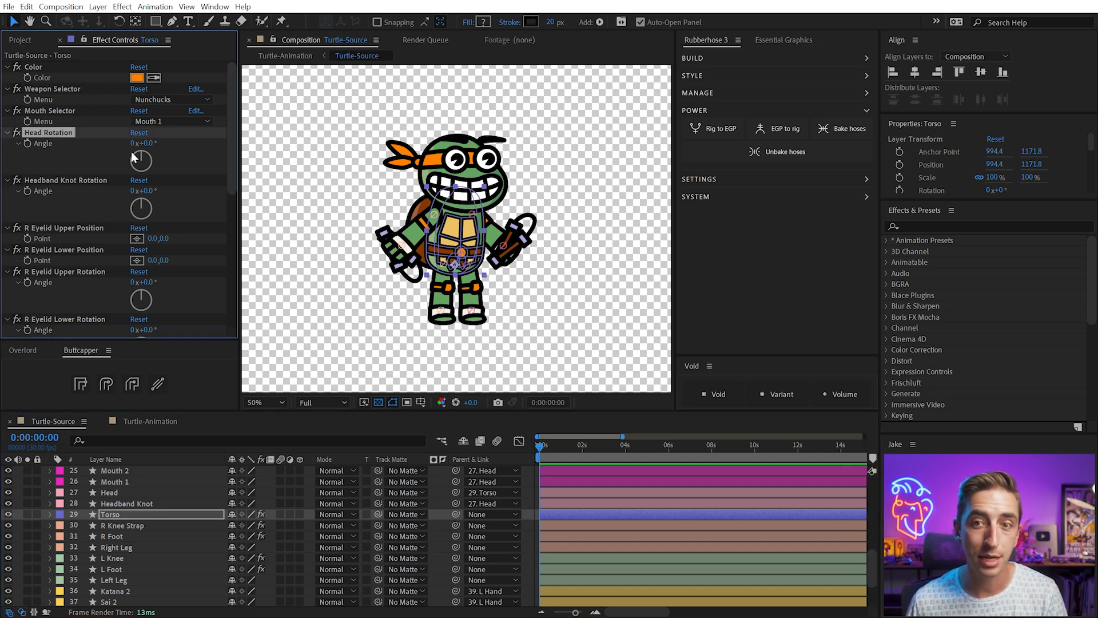
{"action": "left_click_drag", "start_coordinate": [143, 143], "coordinate": [154, 141]}
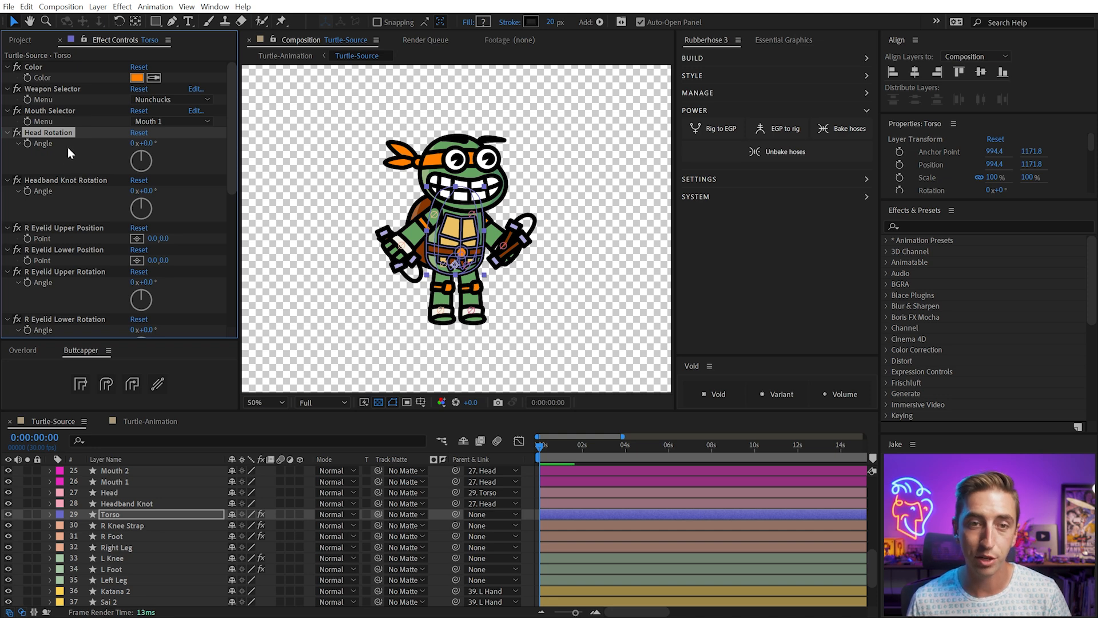
{"action": "left_click_drag", "start_coordinate": [148, 196], "coordinate": [117, 212]}
{"action": "key", "text": "ctrl+z"}
- Try out the R Eyelid Upper Position, R Eyelid Upper Rotation and R Eyelid Lower Position controls, undoing each change
{"action": "left_click", "coordinate": [82, 228]}
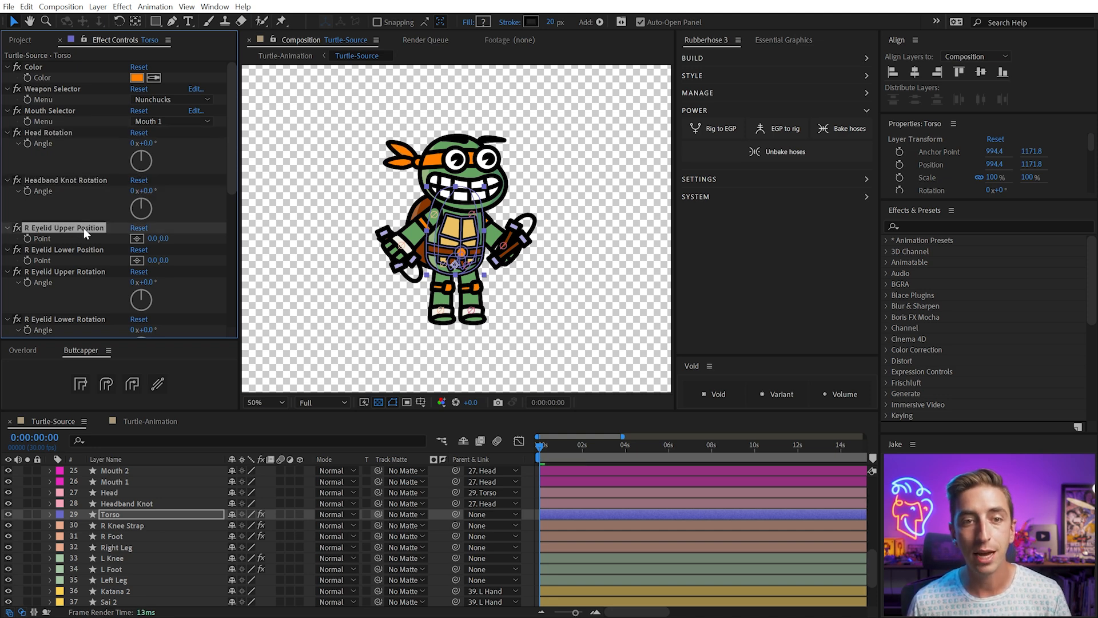
{"action": "scroll", "coordinate": [85, 233], "scroll_direction": "down", "scroll_amount": 2}
{"action": "left_click_drag", "start_coordinate": [163, 180], "coordinate": [175, 187]}
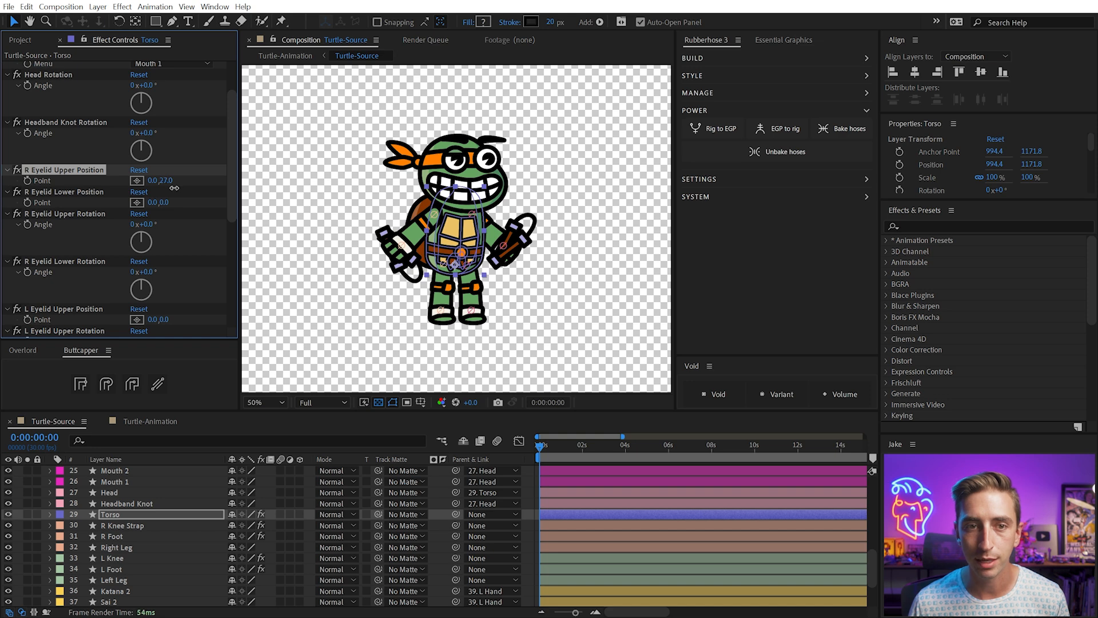
{"action": "left_click_drag", "start_coordinate": [149, 225], "coordinate": [130, 224]}
{"action": "key", "text": "ctrl+z"}
{"action": "key", "text": "ctrl+z"}
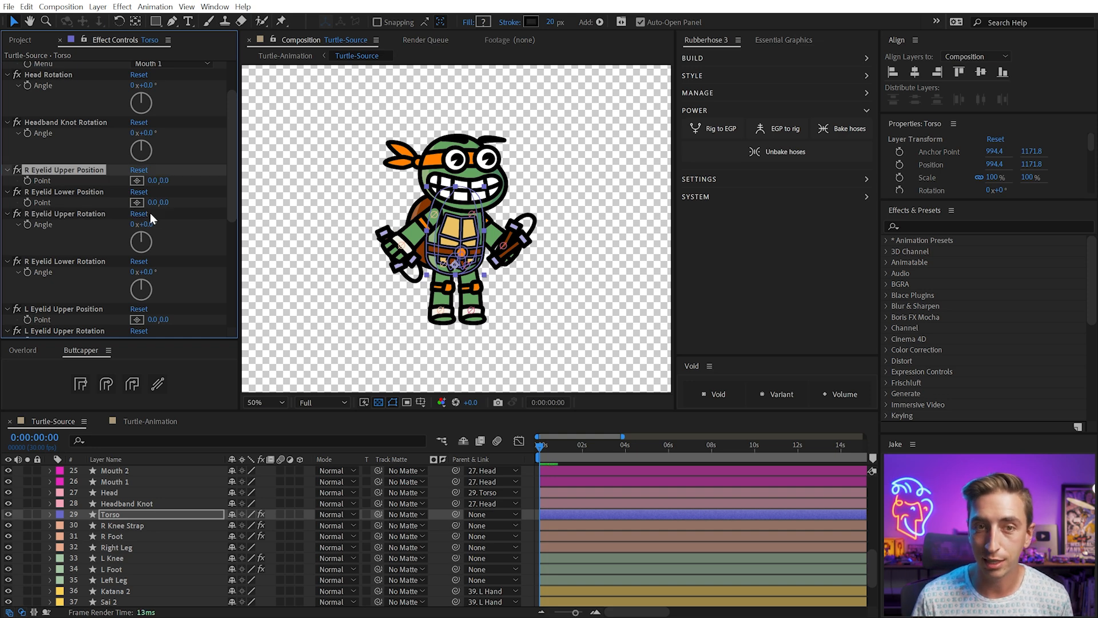
{"action": "left_click_drag", "start_coordinate": [163, 203], "coordinate": [143, 203]}
{"action": "key", "text": "ctrl+z"}
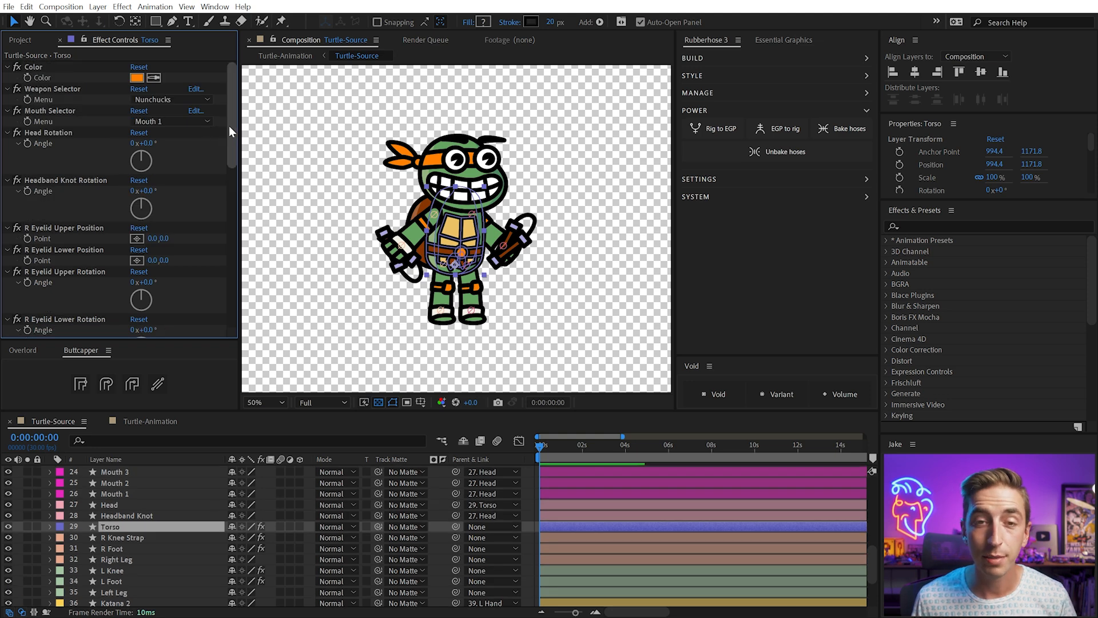
- Try out the L Eyebrow Position and L Eyebrow Rotation controls, undo the changes and save the project
{"action": "left_click_drag", "start_coordinate": [230, 126], "coordinate": [144, 271]}
{"action": "key", "text": "ctrl+z"}
{"action": "key", "text": "ctrl+z"}
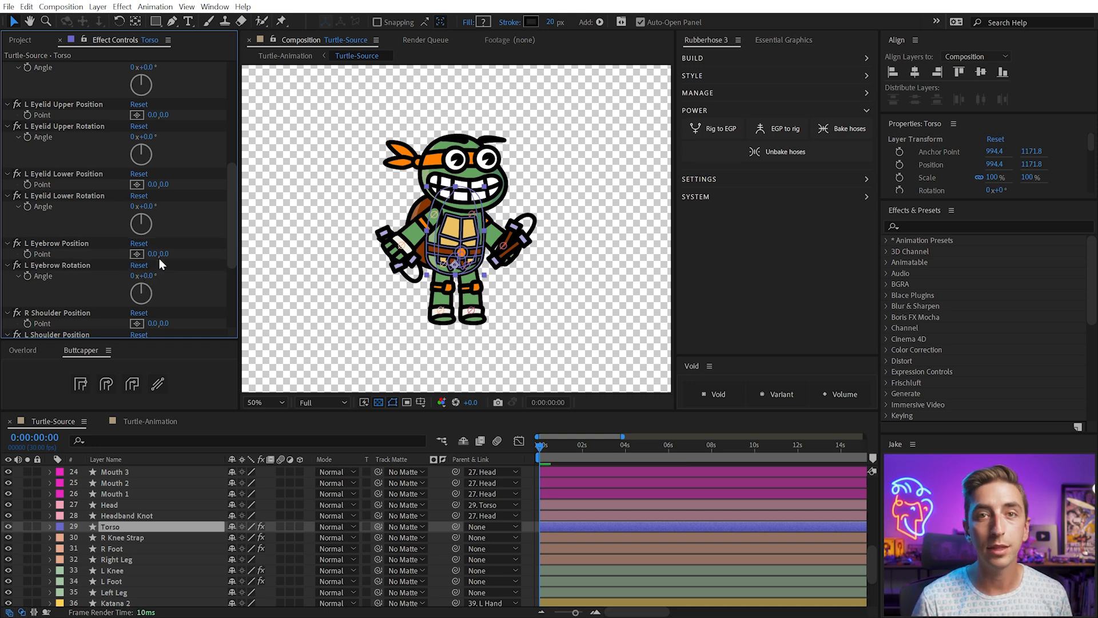
{"action": "key", "text": "ctrl+s"}
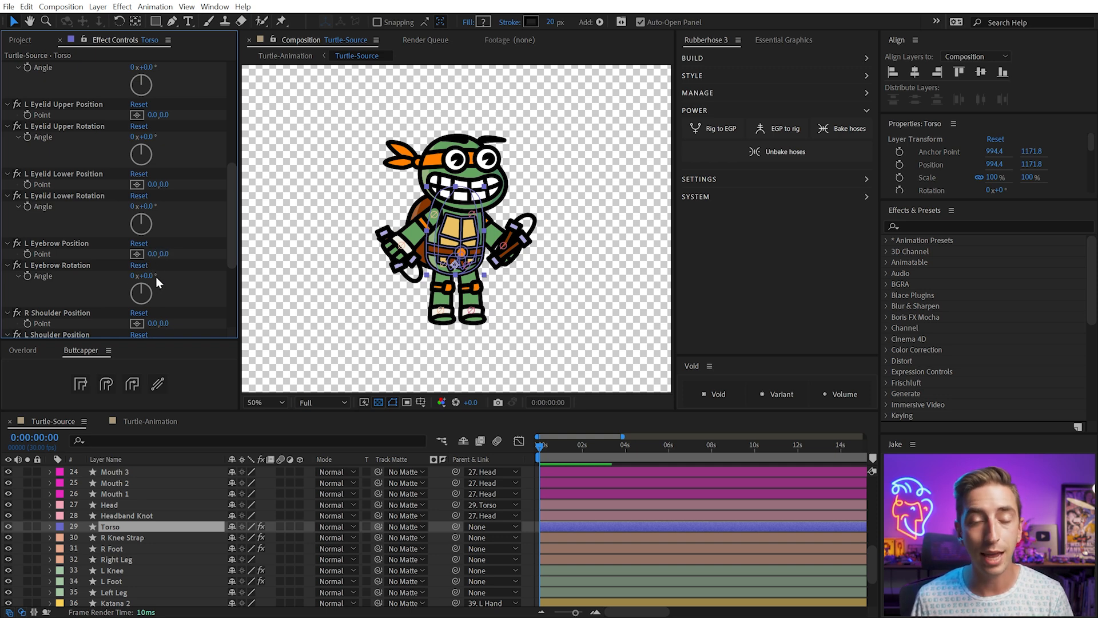
- Examine the L Eyebrow layer's Position expression, including its value term and its reference to the torso's L Eyebrow Position control
{"action": "left_click", "coordinate": [504, 144]}
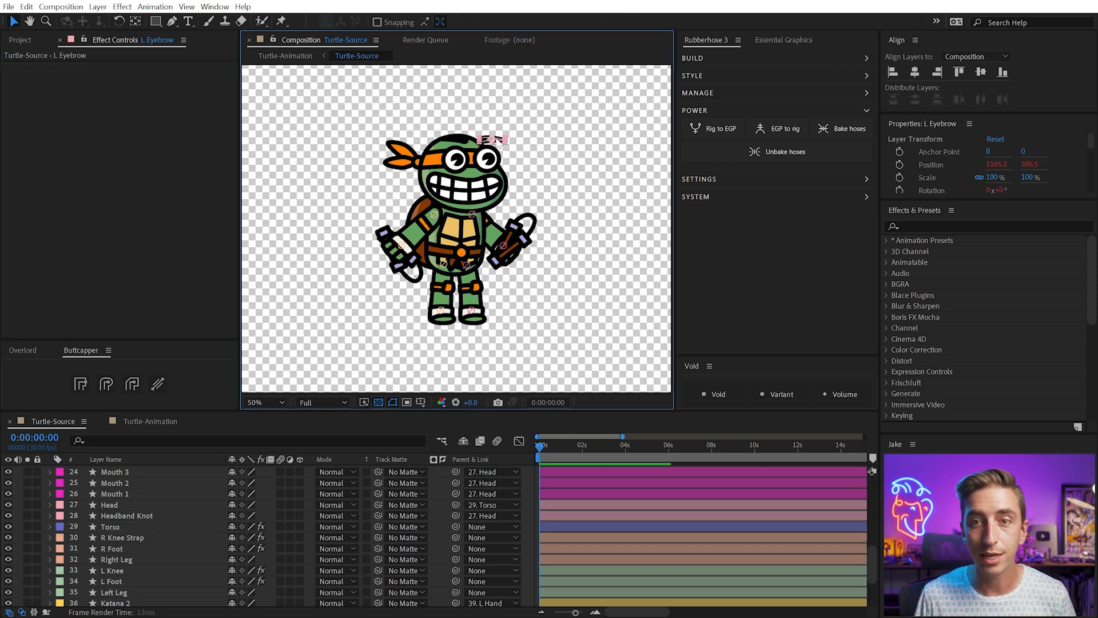
{"action": "key", "text": "p"}
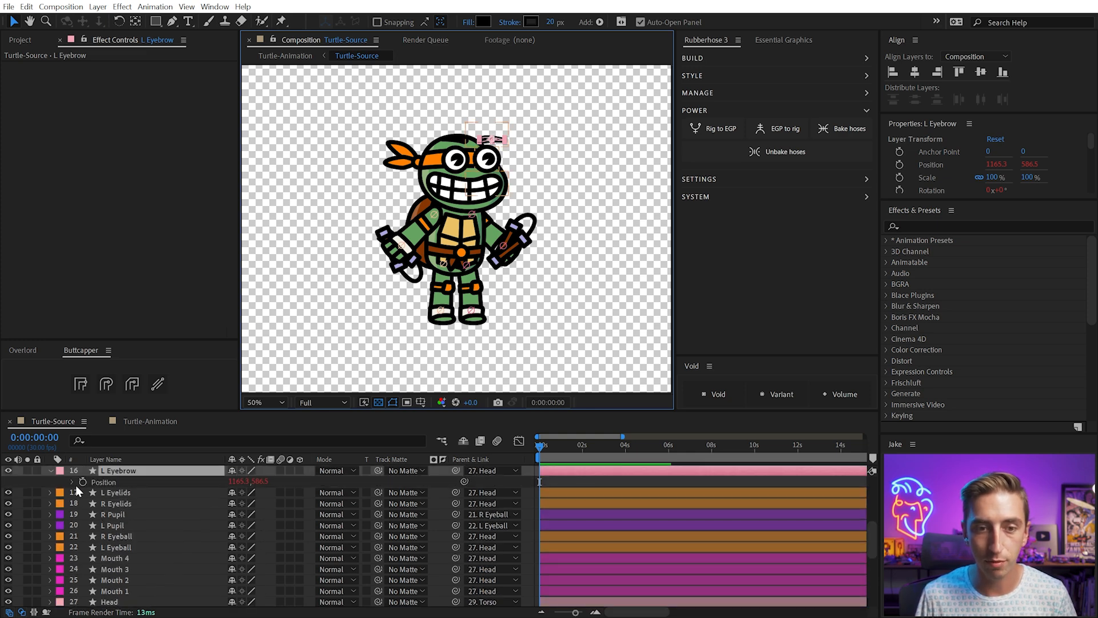
{"action": "left_click", "coordinate": [80, 482], "text": "alt"}
{"action": "type", "text": "value + thisComp.layer(\"Torso\").effect(\"L Eyebrow Position\")(\"Point\")"}
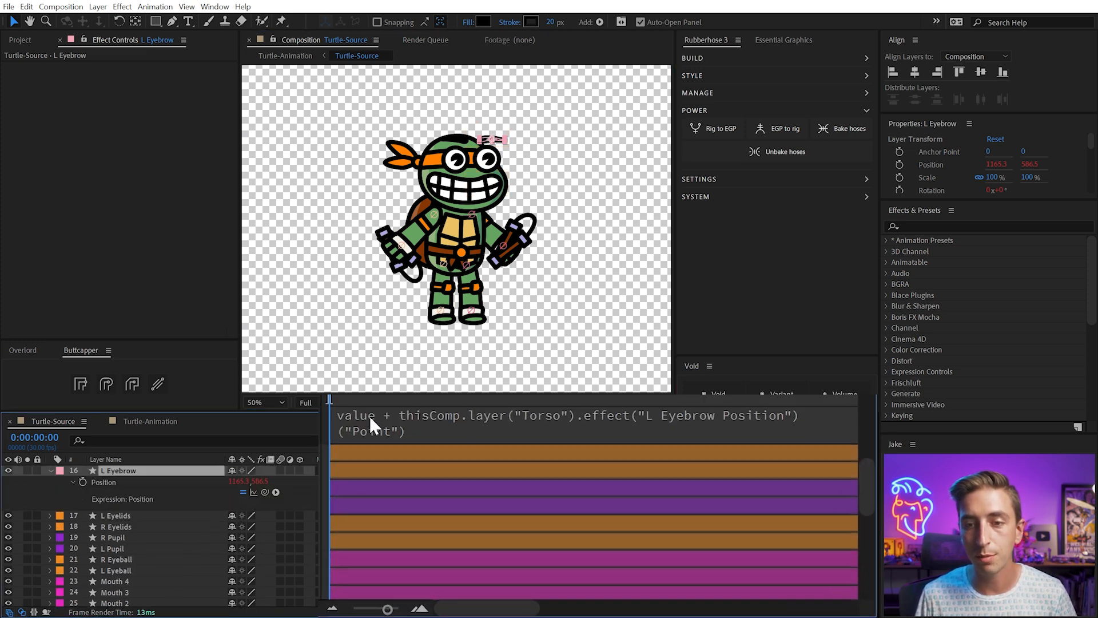
{"action": "left_click", "coordinate": [358, 410]}
{"action": "left_click", "coordinate": [402, 408]}
{"action": "left_click_drag", "start_coordinate": [426, 409], "coordinate": [426, 425]}
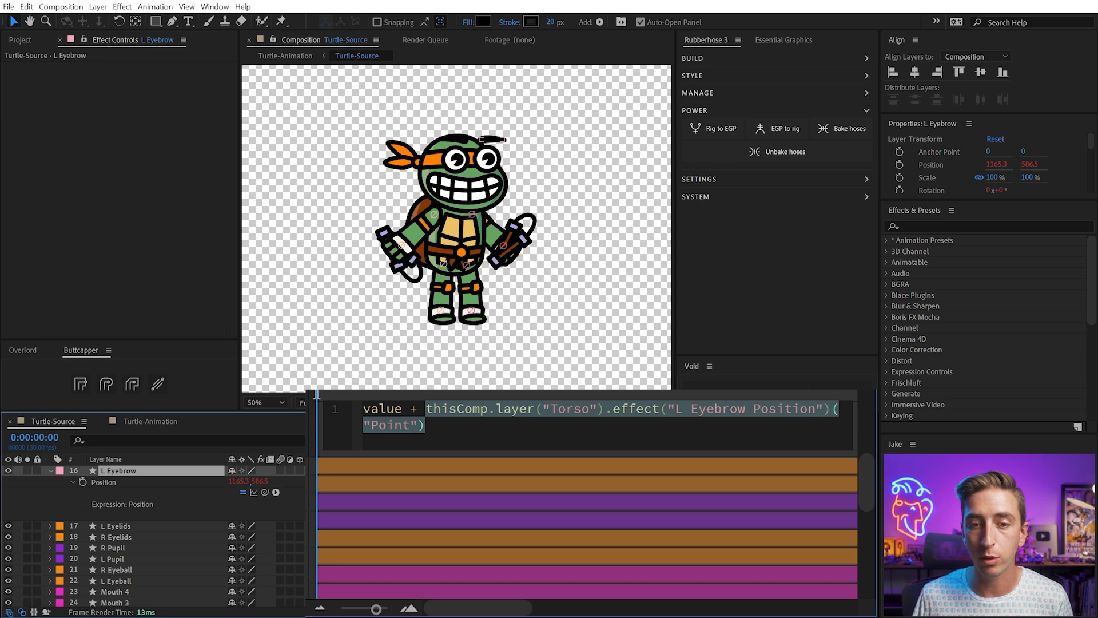
- Close the expression editor, try out the torso's R Eyelid Upper Position control and undo the change
{"action": "left_click", "coordinate": [337, 503]}
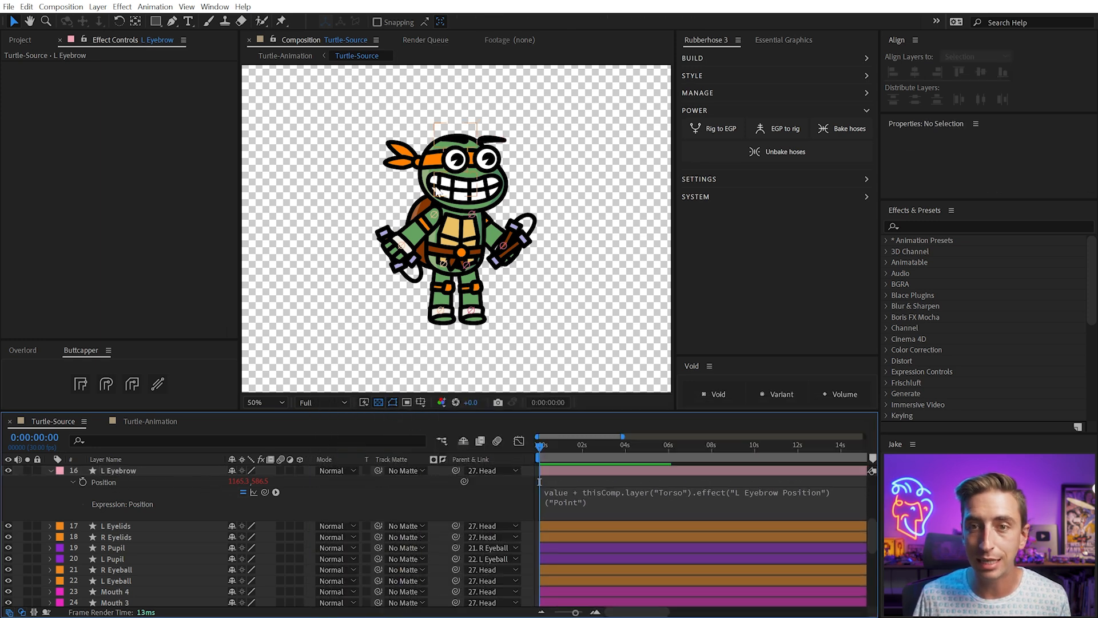
{"action": "left_click", "coordinate": [447, 225]}
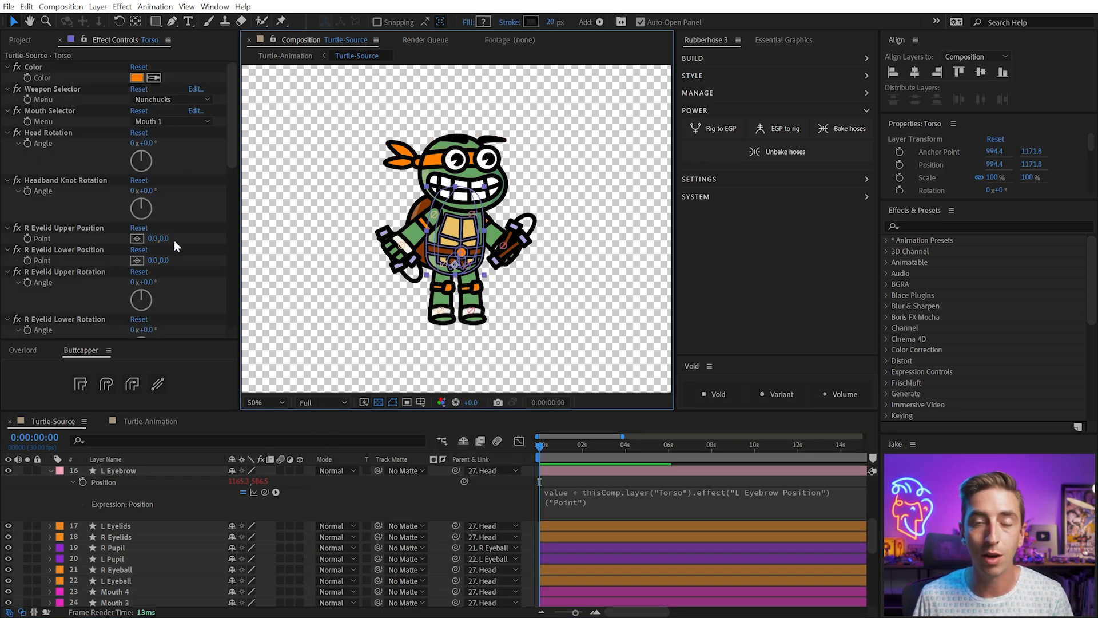
{"action": "left_click_drag", "start_coordinate": [164, 238], "coordinate": [149, 235]}
{"action": "key", "text": "ctrl+z"}
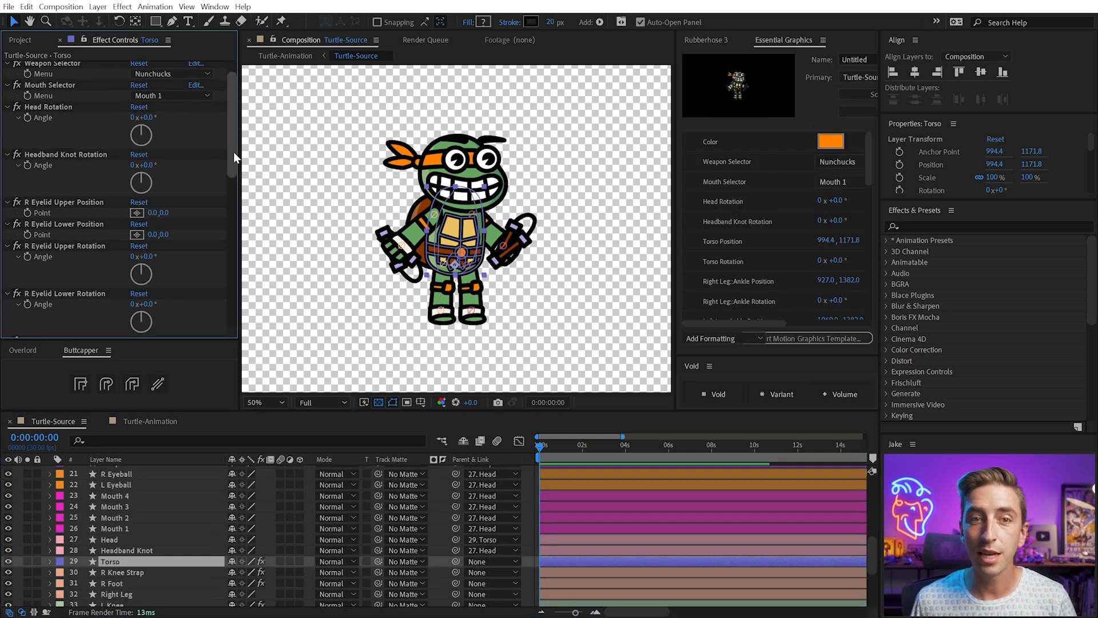
- Try out the torso's R Shoulder Position and Shell controls and undo the changes
{"action": "left_click_drag", "start_coordinate": [233, 152], "coordinate": [248, 314]}
{"action": "left_click_drag", "start_coordinate": [155, 245], "coordinate": [171, 228]}
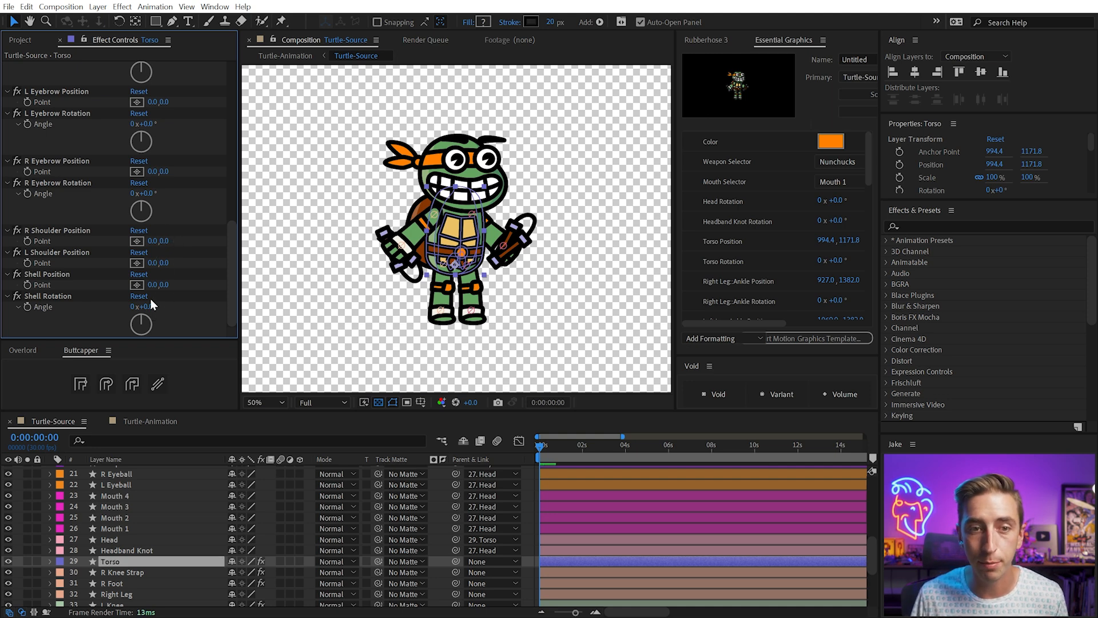
{"action": "left_click_drag", "start_coordinate": [148, 284], "coordinate": [153, 307]}
{"action": "key", "text": "ctrl+z"}
{"action": "key", "text": "ctrl+z"}
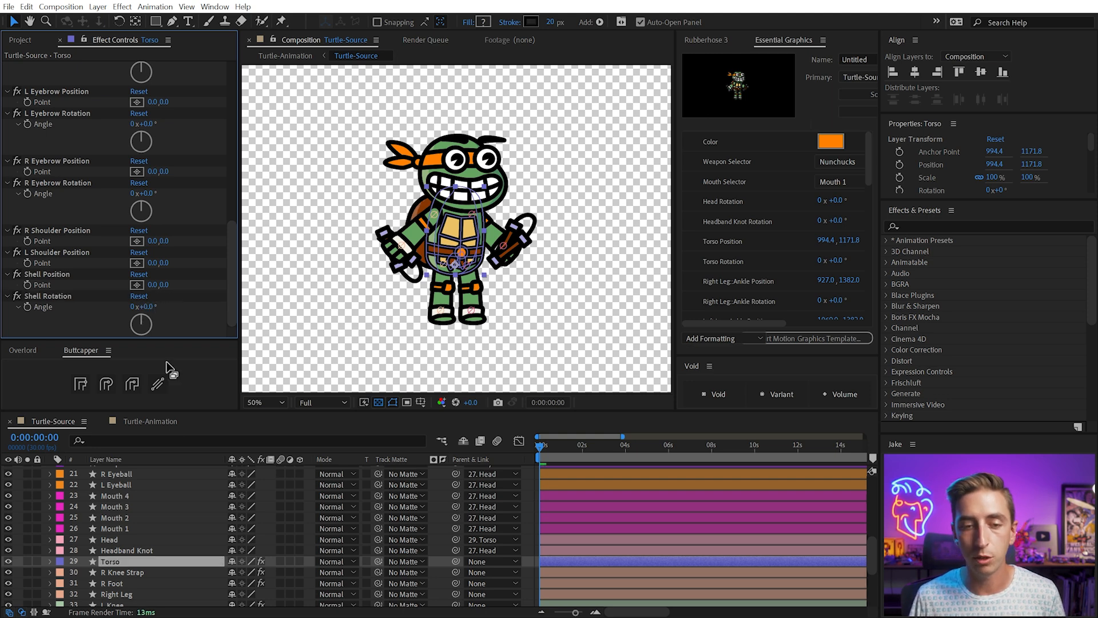
- In the Turtle-Animation composition, scale the Michelangelo layer to 29% at position 292, 540 and generate its controllers with EGP to rig
{"action": "left_click", "coordinate": [140, 424]}
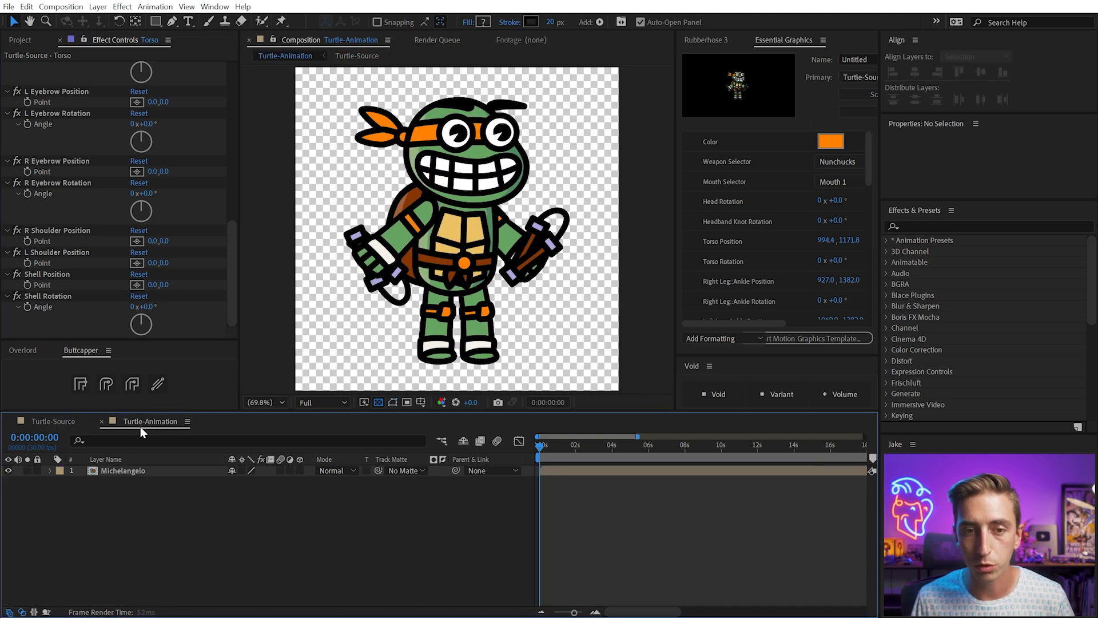
{"action": "left_click", "coordinate": [498, 136]}
{"action": "key", "text": "comma"}
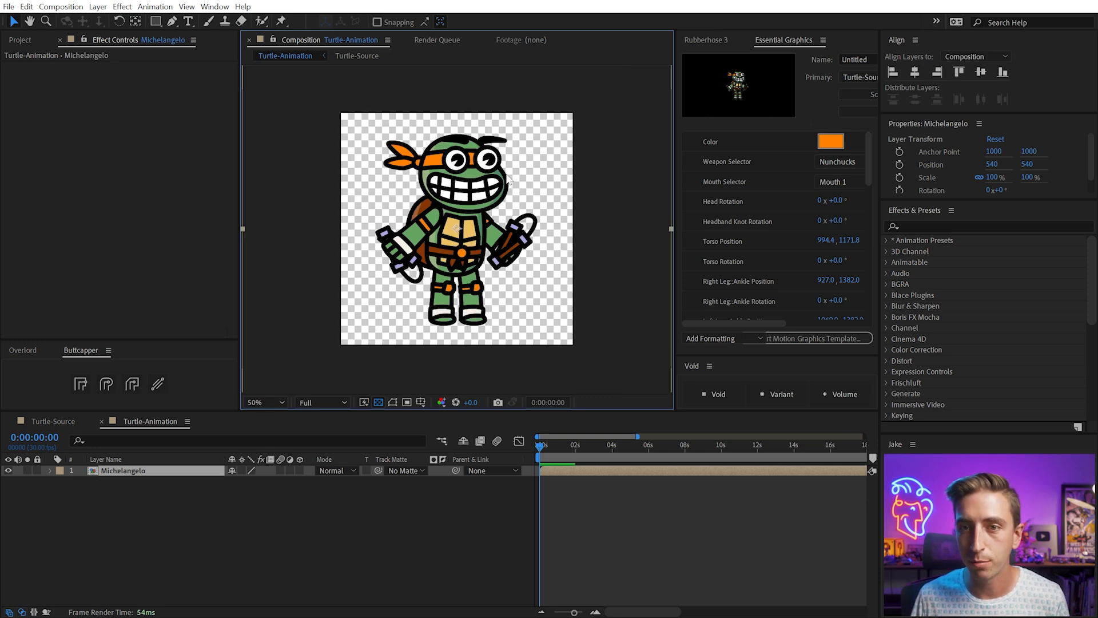
{"action": "left_click_drag", "start_coordinate": [671, 228], "coordinate": [466, 231]}
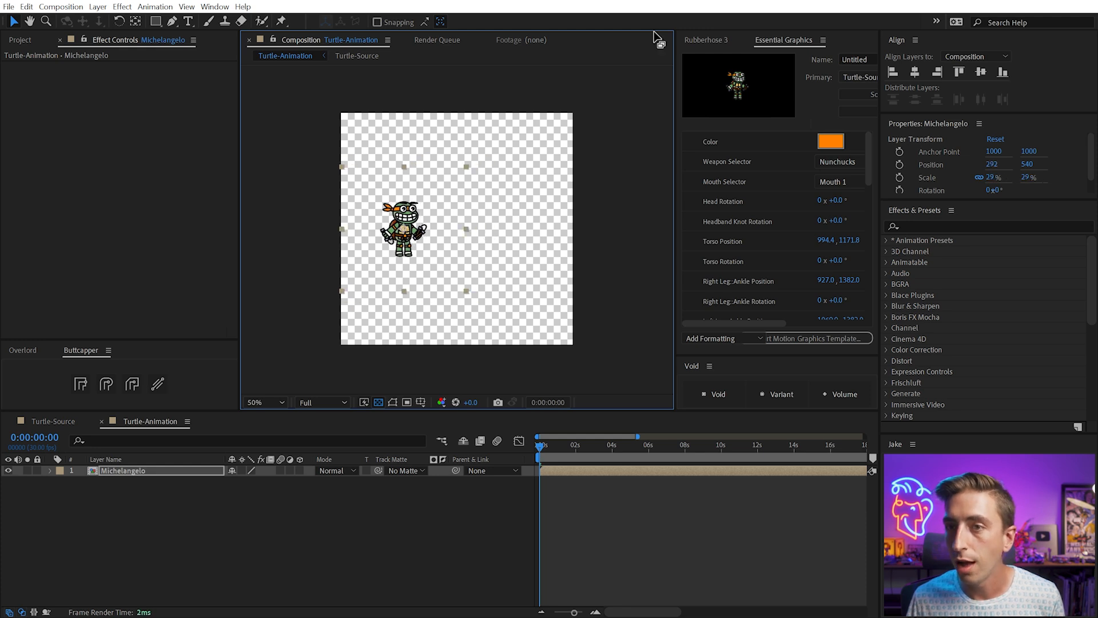
{"action": "left_click", "coordinate": [705, 41]}
{"action": "left_click", "coordinate": [774, 132]}
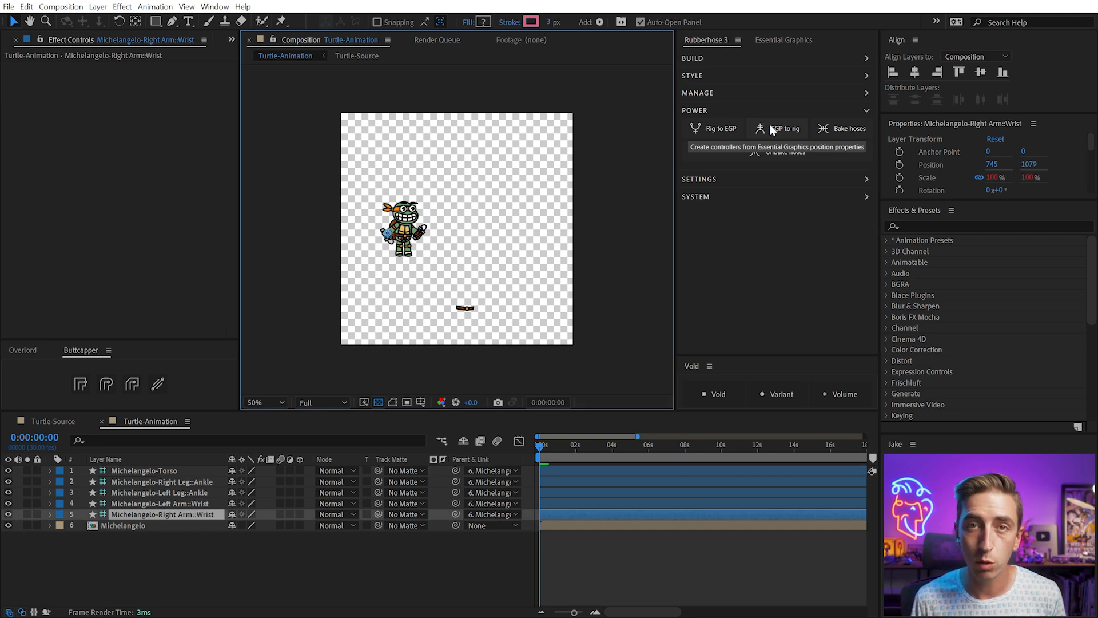
- Try moving the Michelangelo-Torso controller and undo each move
{"action": "left_click", "coordinate": [465, 314]}
{"action": "left_click", "coordinate": [463, 310]}
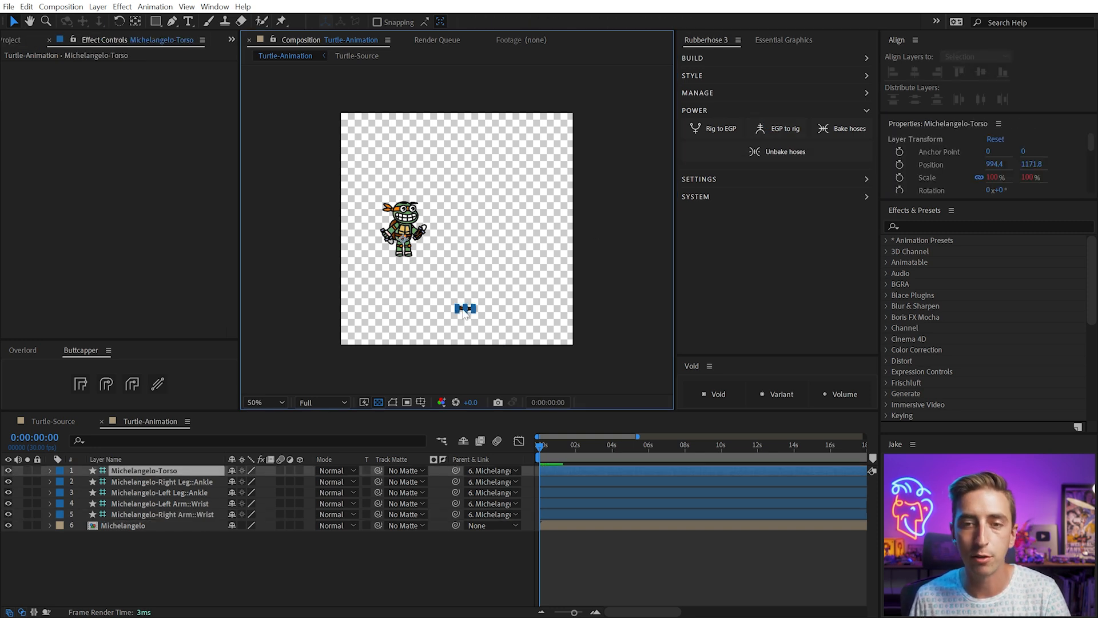
{"action": "key", "text": "period"}
{"action": "mouse_move", "coordinate": [492, 347]}
{"action": "left_mouse_down"}
{"action": "mouse_move", "coordinate": [519, 306]}
{"action": "mouse_move", "coordinate": [485, 359]}
{"action": "mouse_move", "coordinate": [495, 356]}
{"action": "left_mouse_up"}
{"action": "key", "text": "v"}
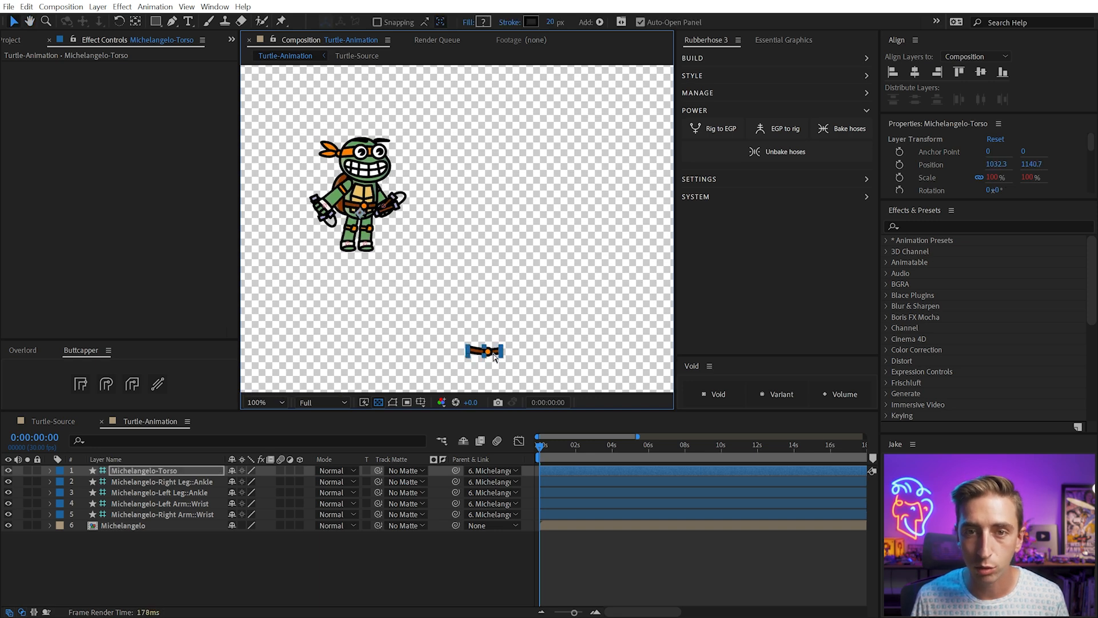
{"action": "key", "text": "ctrl+z"}
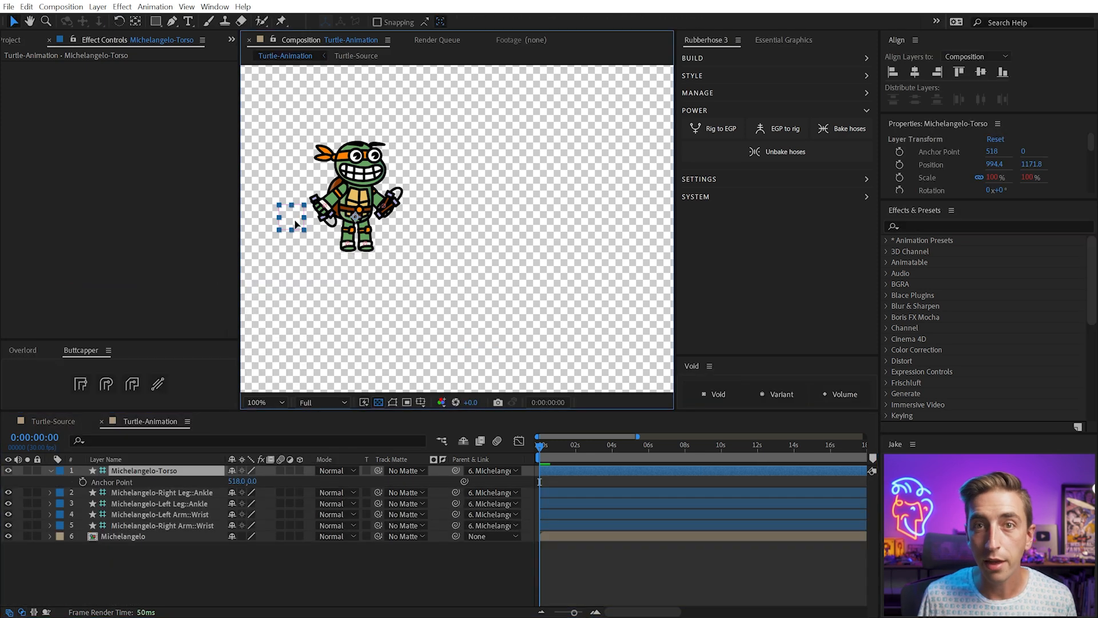
{"action": "left_click_drag", "start_coordinate": [295, 224], "coordinate": [295, 235]}
{"action": "key", "text": "ctrl+z"}
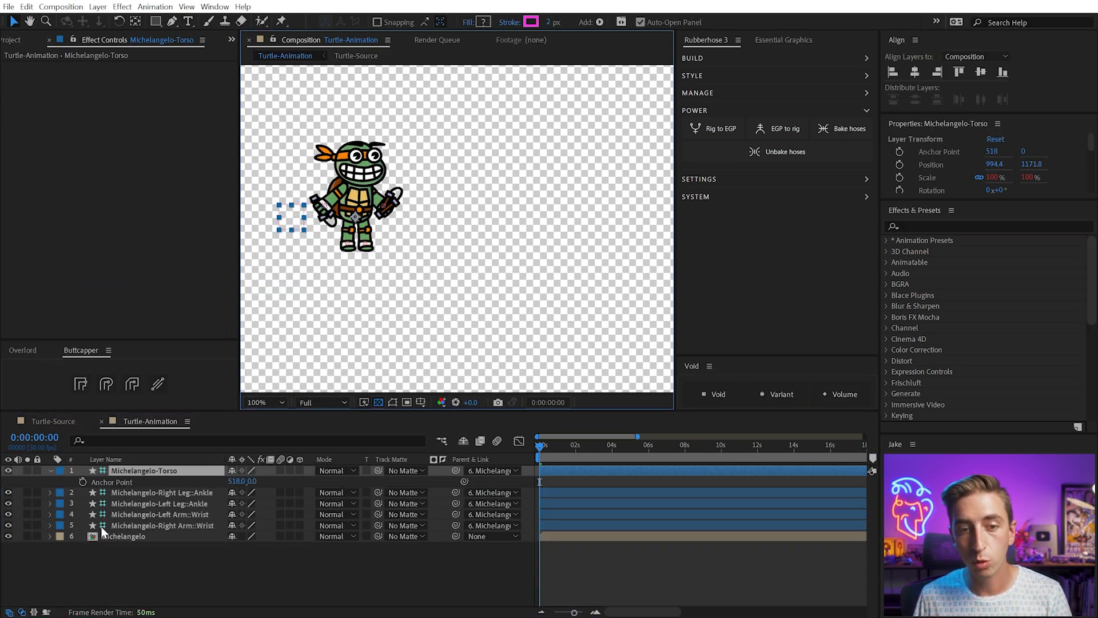
- Copy the Torso layer's control effects from Turtle-Source and paste them onto Michelangelo-Torso in Turtle-Animation
{"action": "key", "text": "a"}
{"action": "left_click", "coordinate": [50, 471]}
{"action": "left_click", "coordinate": [50, 471]}
{"action": "left_click", "coordinate": [57, 420]}
{"action": "key", "text": "e"}
{"action": "scroll", "coordinate": [132, 548], "scroll_direction": "down", "scroll_amount": 1}
{"action": "left_click_drag", "start_coordinate": [56, 501], "coordinate": [122, 551]}
{"action": "left_click", "coordinate": [166, 423]}
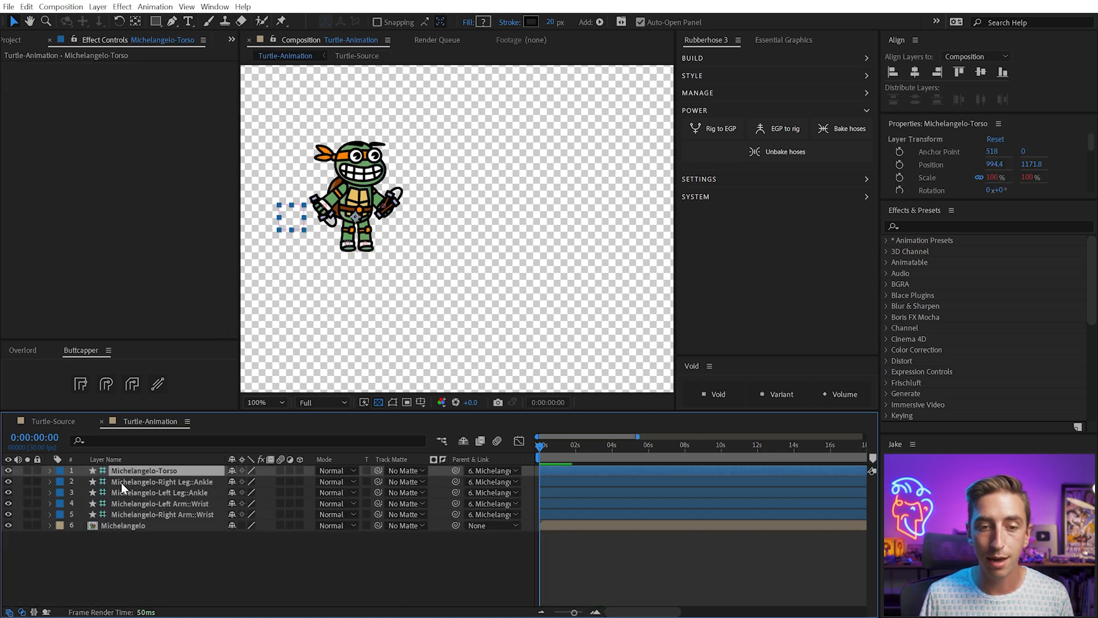
{"action": "left_click", "coordinate": [132, 471]}
{"action": "key", "text": "ctrl+v"}
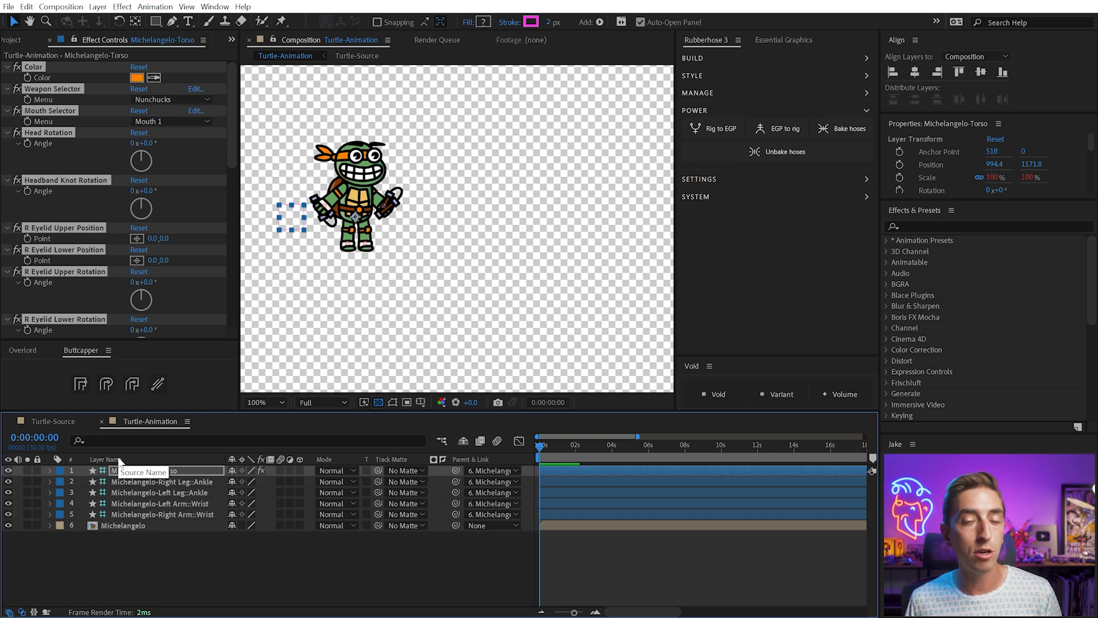
- Expand the Michelangelo layer's Essential Properties and review the listed controls
{"action": "left_click", "coordinate": [49, 525]}
{"action": "left_click", "coordinate": [61, 548]}
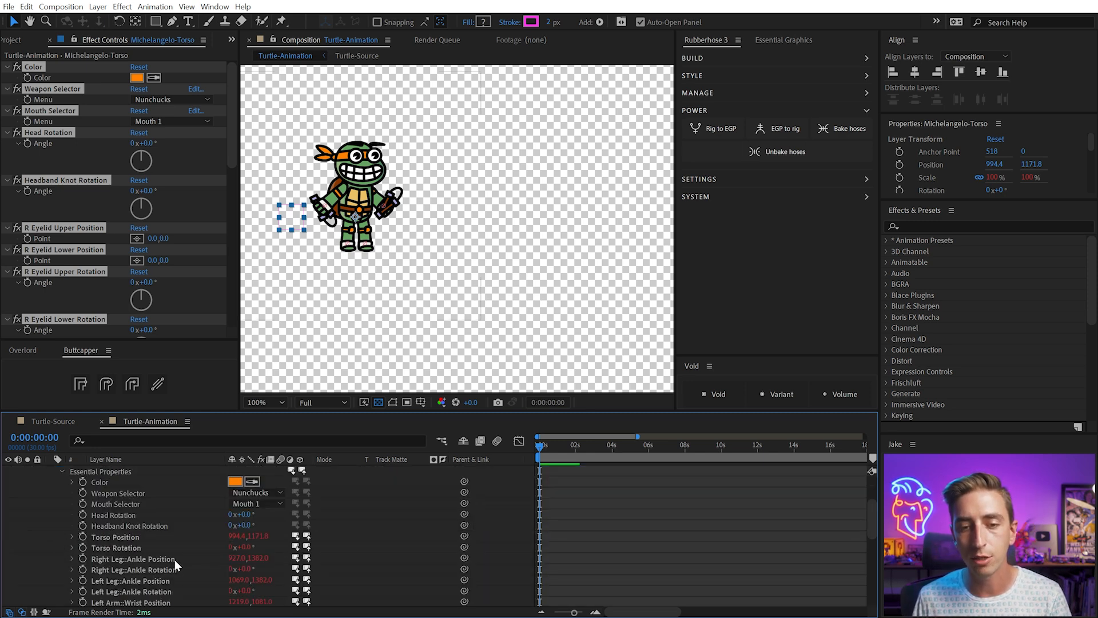
{"action": "scroll", "coordinate": [173, 558], "scroll_direction": "down", "scroll_amount": 5}
{"action": "scroll", "coordinate": [172, 554], "scroll_direction": "down", "scroll_amount": 3}
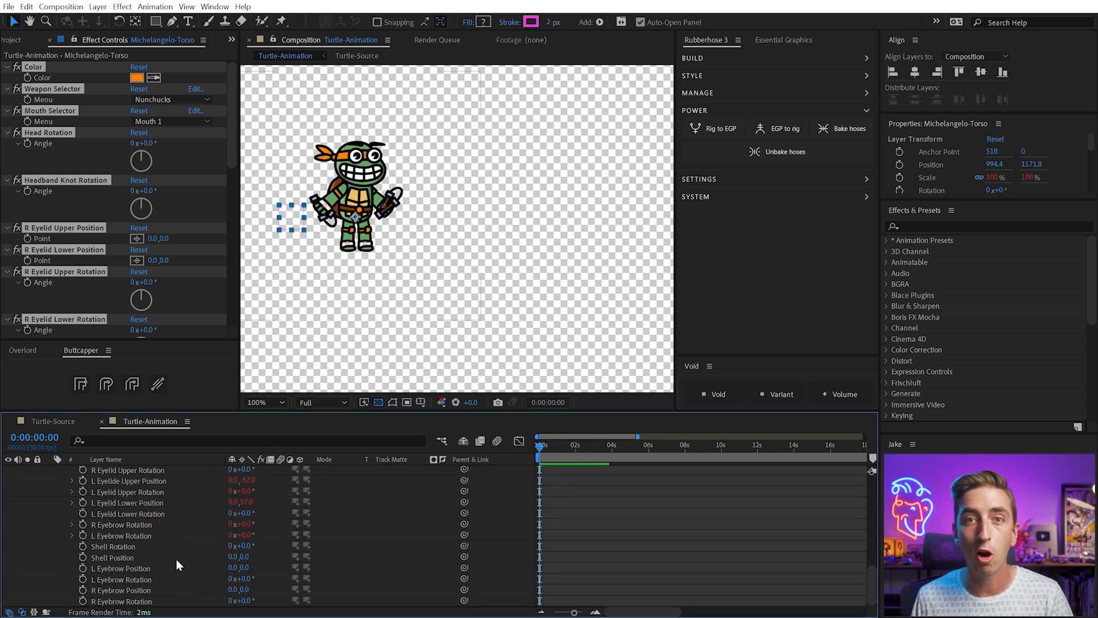
{"action": "scroll", "coordinate": [176, 559], "scroll_direction": "up", "scroll_amount": 4}
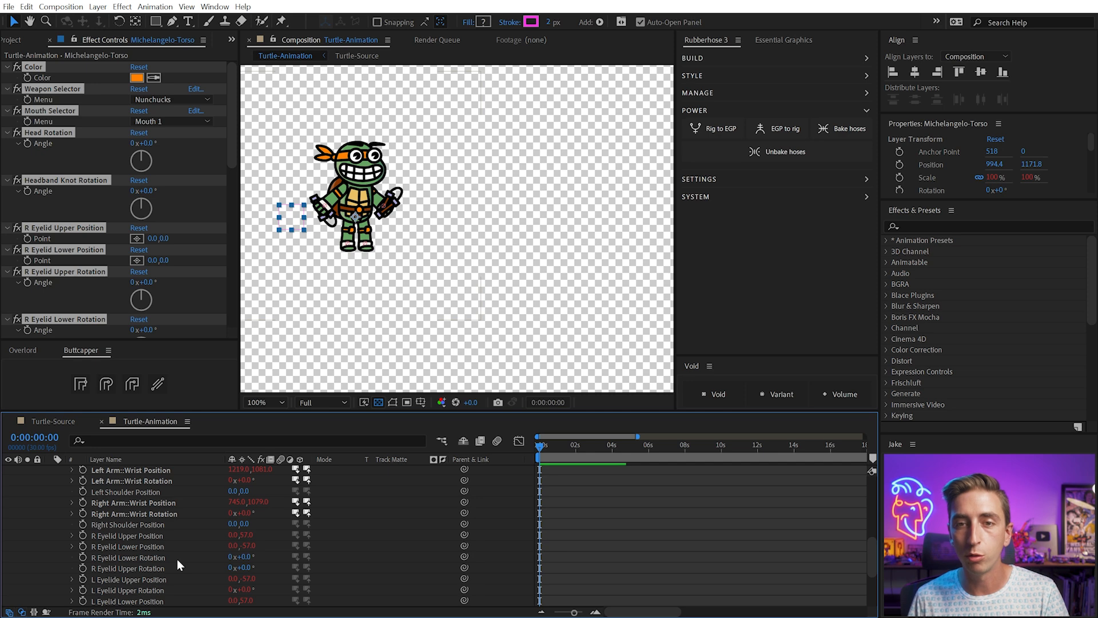
{"action": "scroll", "coordinate": [174, 557], "scroll_direction": "up", "scroll_amount": 5}
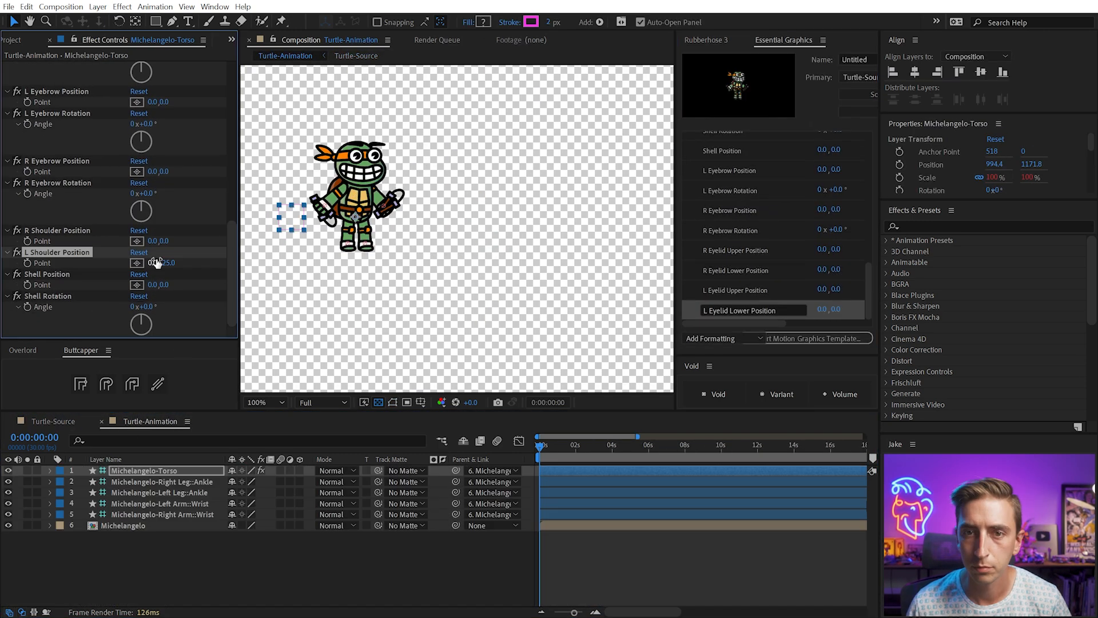
- Try out Michelangelo-Torso's R Eyelid Lower Rotation and R Eyelid Lower Position controls, undoing the rotation changes
{"action": "scroll", "coordinate": [183, 209], "scroll_direction": "up", "scroll_amount": 5}
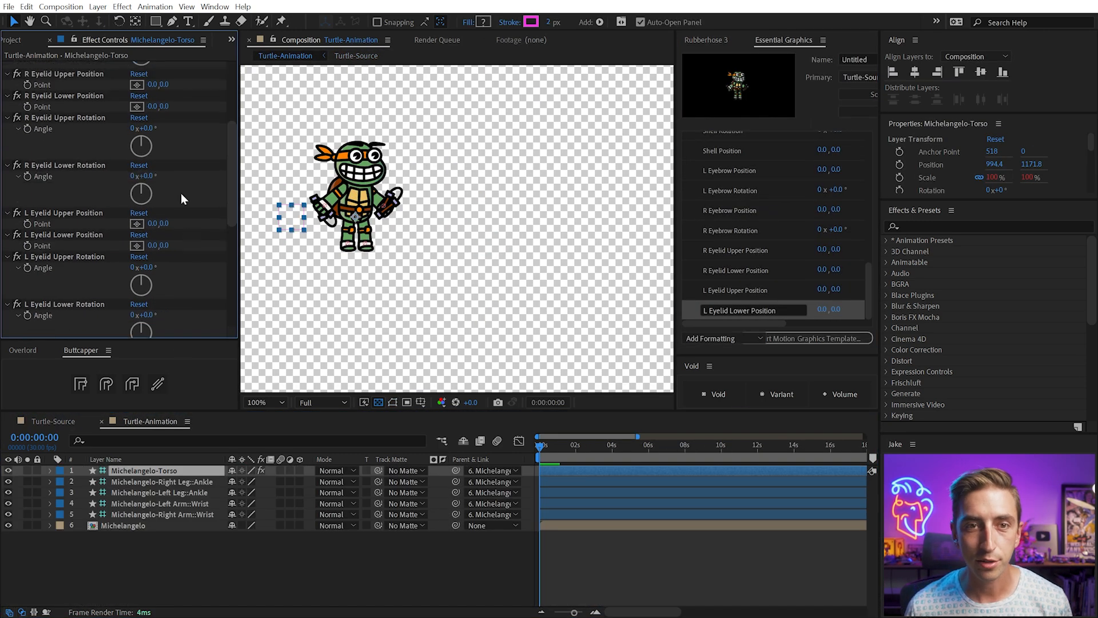
{"action": "left_click_drag", "start_coordinate": [148, 172], "coordinate": [169, 170]}
{"action": "key", "text": "ctrl+z"}
{"action": "left_click_drag", "start_coordinate": [169, 106], "coordinate": [137, 103]}
{"action": "left_click", "coordinate": [148, 176]}
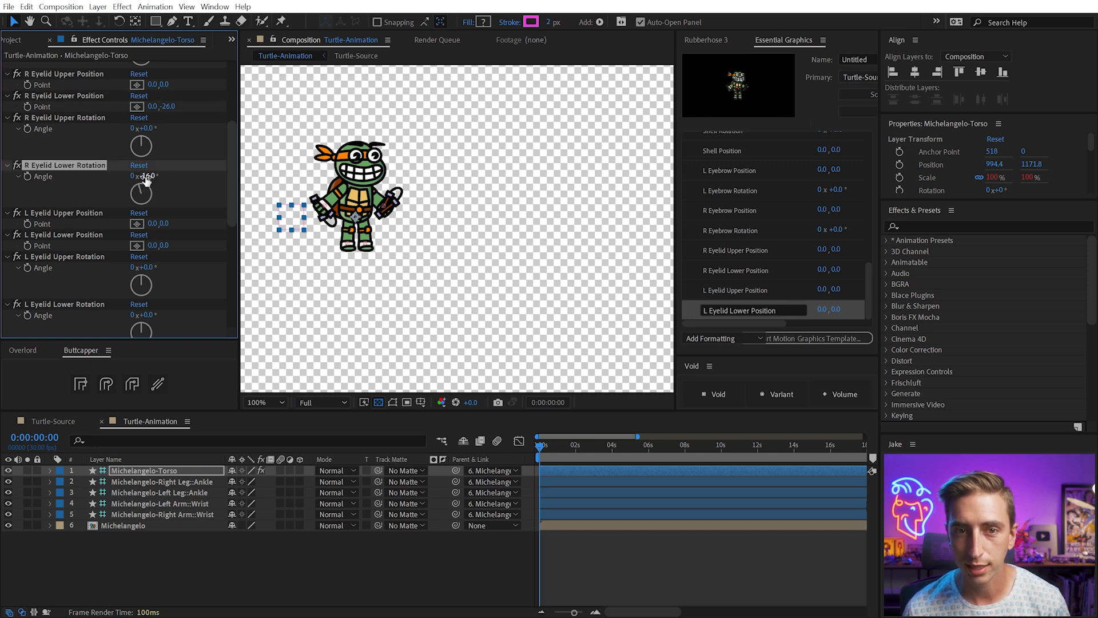
{"action": "key", "text": "ctrl+z"}
- Try out Michelangelo-Torso's Shell Position control, undo it, and set R Eyelid Lower Position to 0, 33
{"action": "scroll", "coordinate": [197, 249], "scroll_direction": "down", "scroll_amount": 5}
{"action": "left_click_drag", "start_coordinate": [165, 285], "coordinate": [165, 276]}
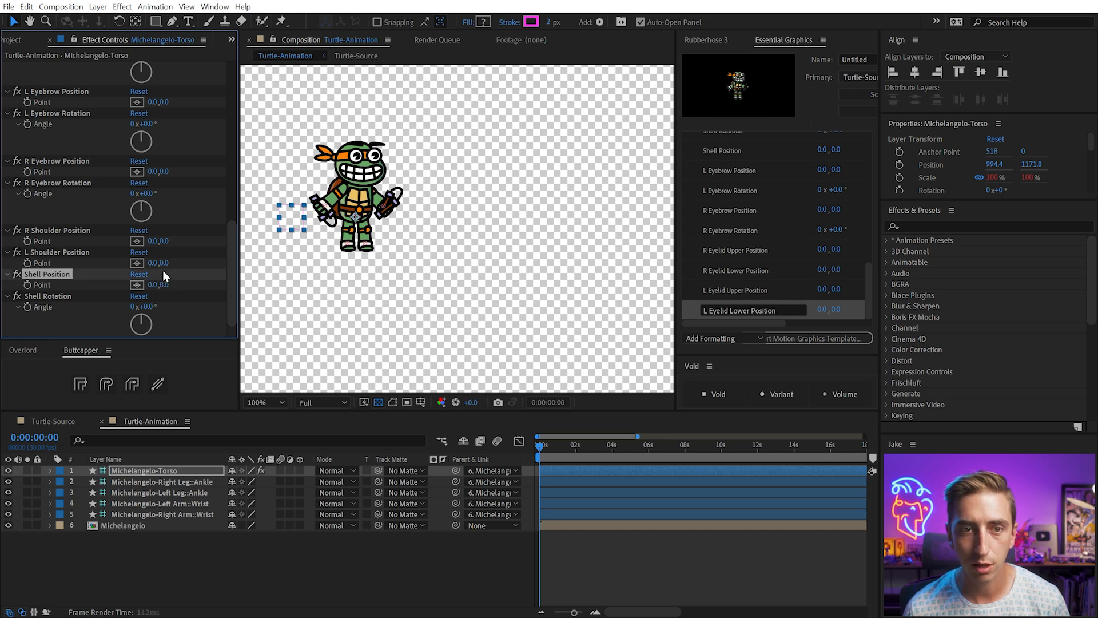
{"action": "key", "text": "ctrl+z"}
{"action": "scroll", "coordinate": [187, 246], "scroll_direction": "up", "scroll_amount": 7}
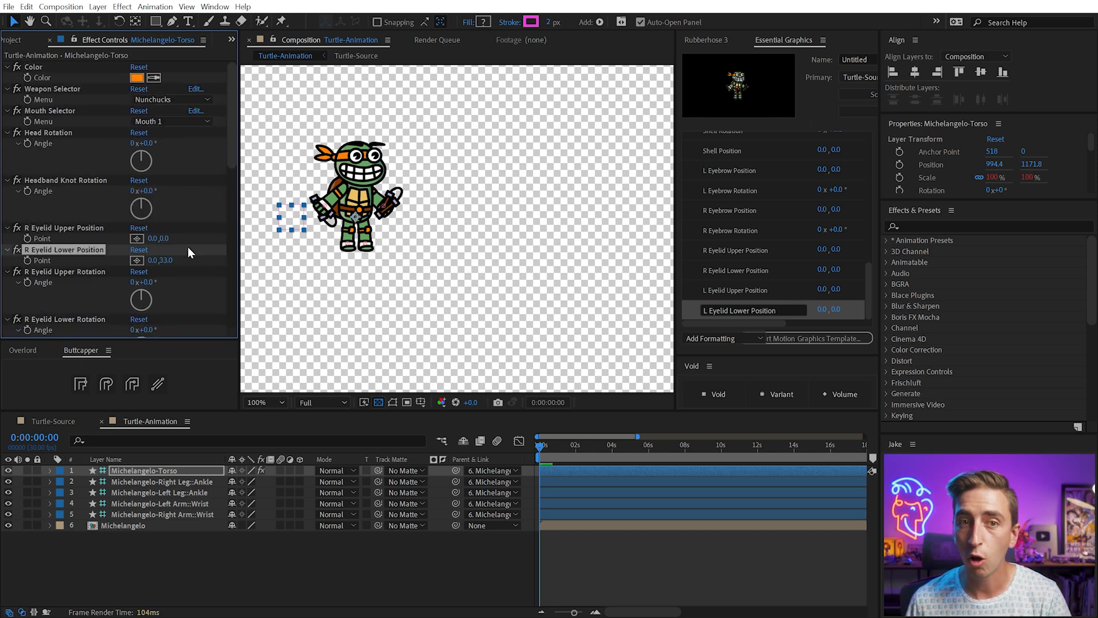
- Duplicate the Michelangelo rig as Leonardo with the Rubberhose Duplicate command and place the copy at position 647, 540
{"action": "left_click", "coordinate": [177, 472]}
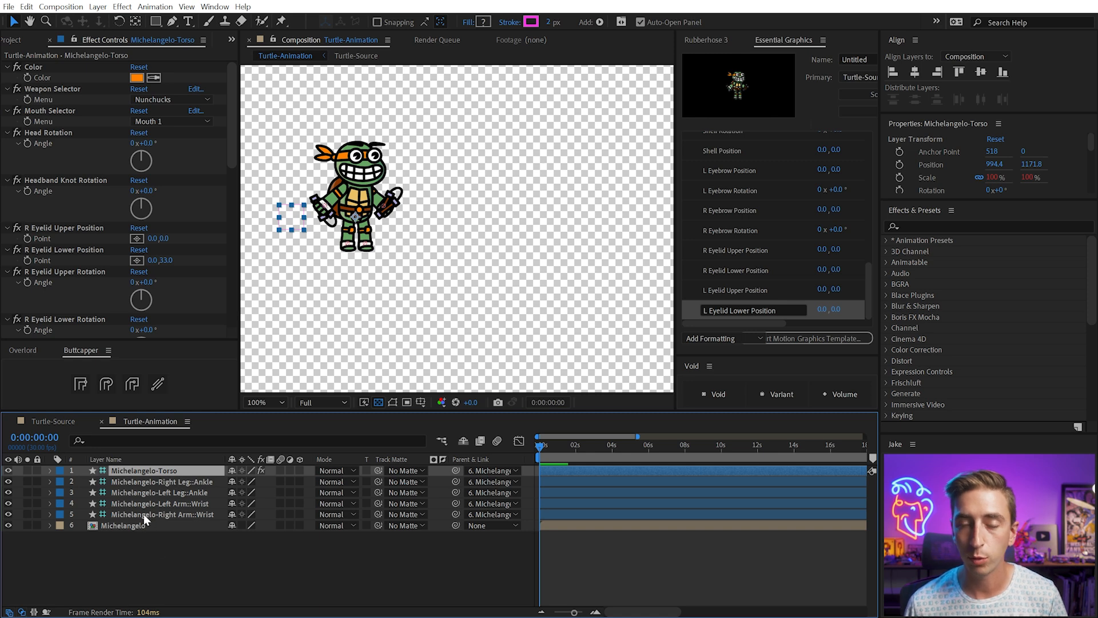
{"action": "left_click", "coordinate": [701, 39]}
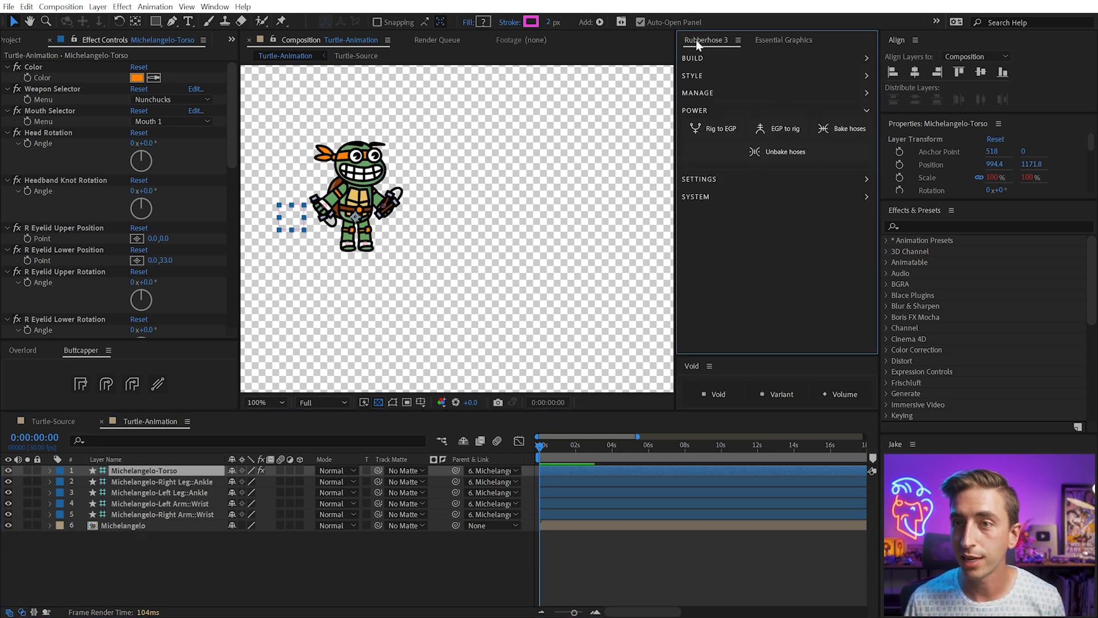
{"action": "left_click", "coordinate": [695, 91]}
{"action": "left_click", "coordinate": [120, 525]}
{"action": "left_click", "coordinate": [720, 111]}
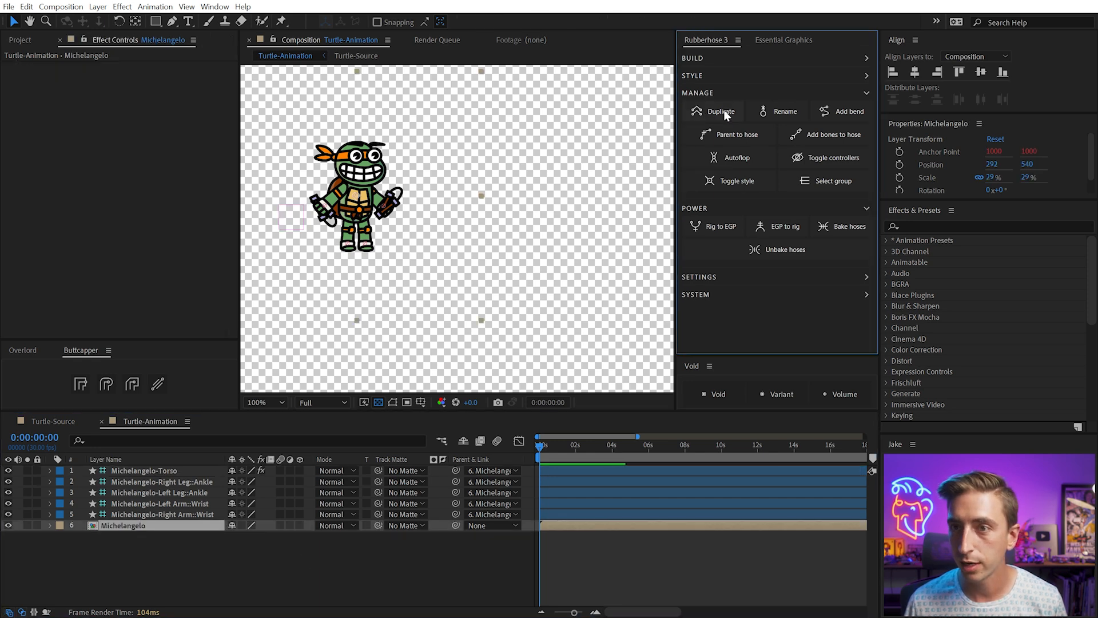
{"action": "left_click", "coordinate": [803, 196]}
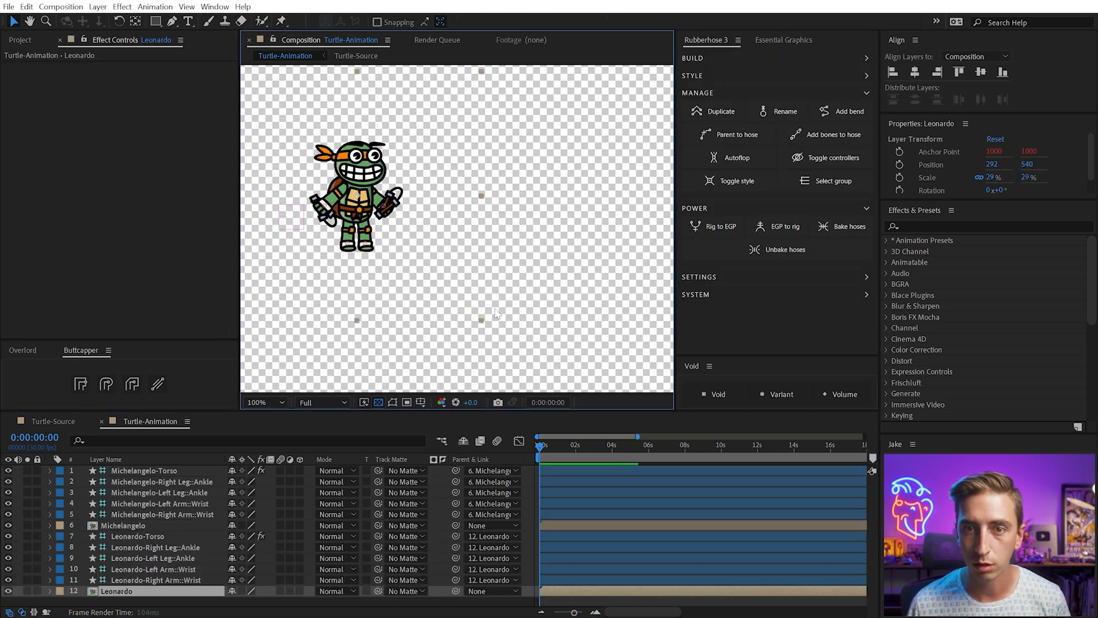
{"action": "left_click_drag", "start_coordinate": [382, 265], "coordinate": [532, 265]}
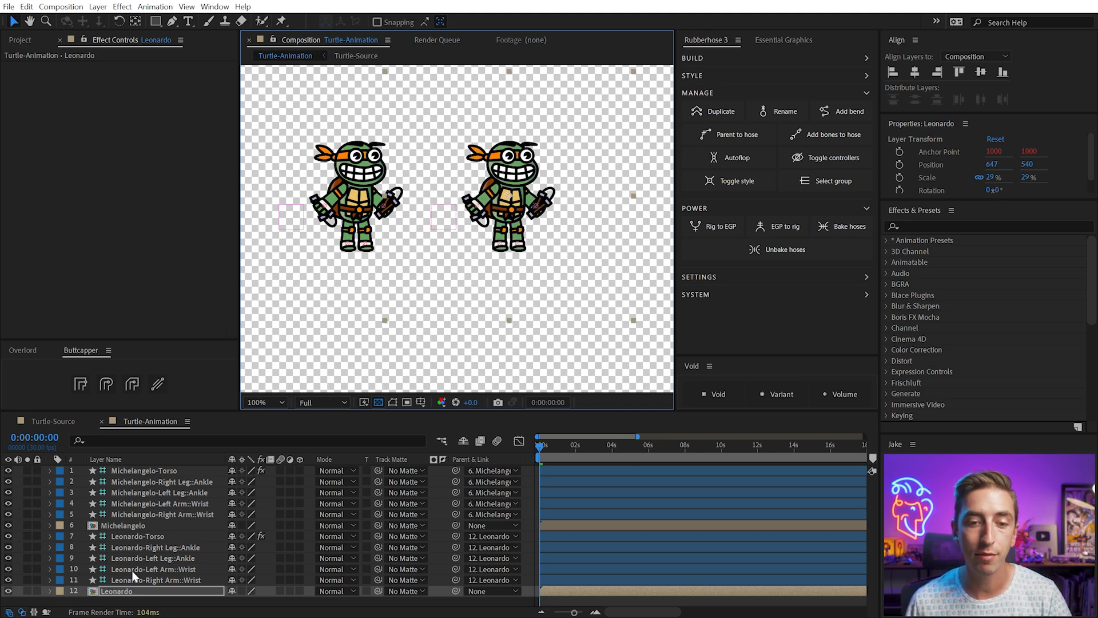
- Set Leonardo-Torso's colour to blue and its Weapon Selector to Katanas
{"action": "left_click", "coordinate": [139, 536]}
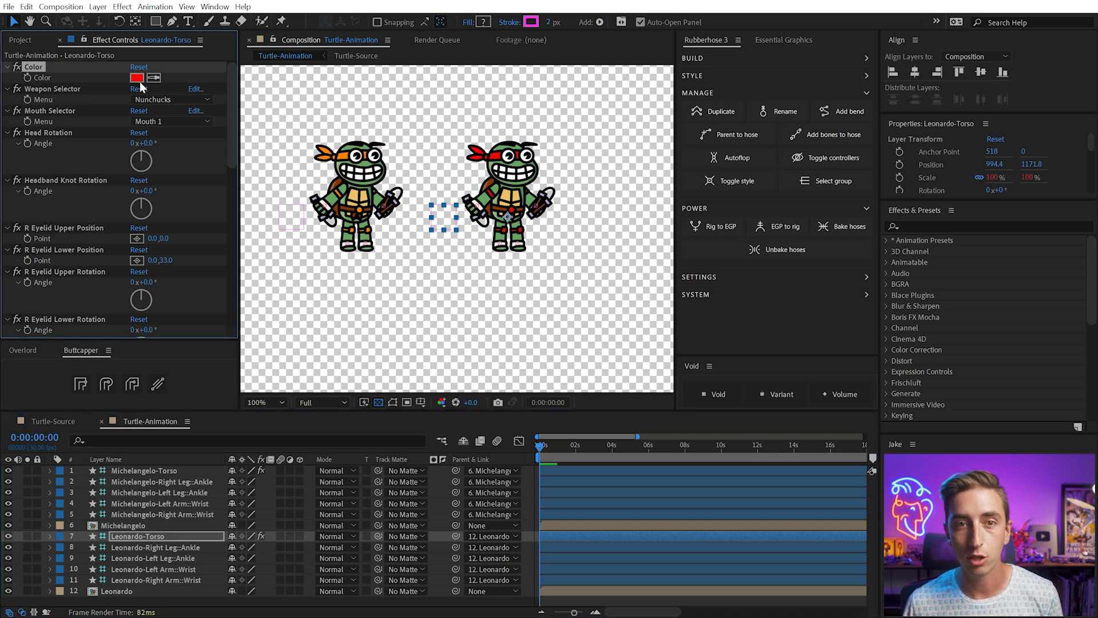
{"action": "left_click", "coordinate": [138, 79]}
{"action": "left_click", "coordinate": [199, 306]}
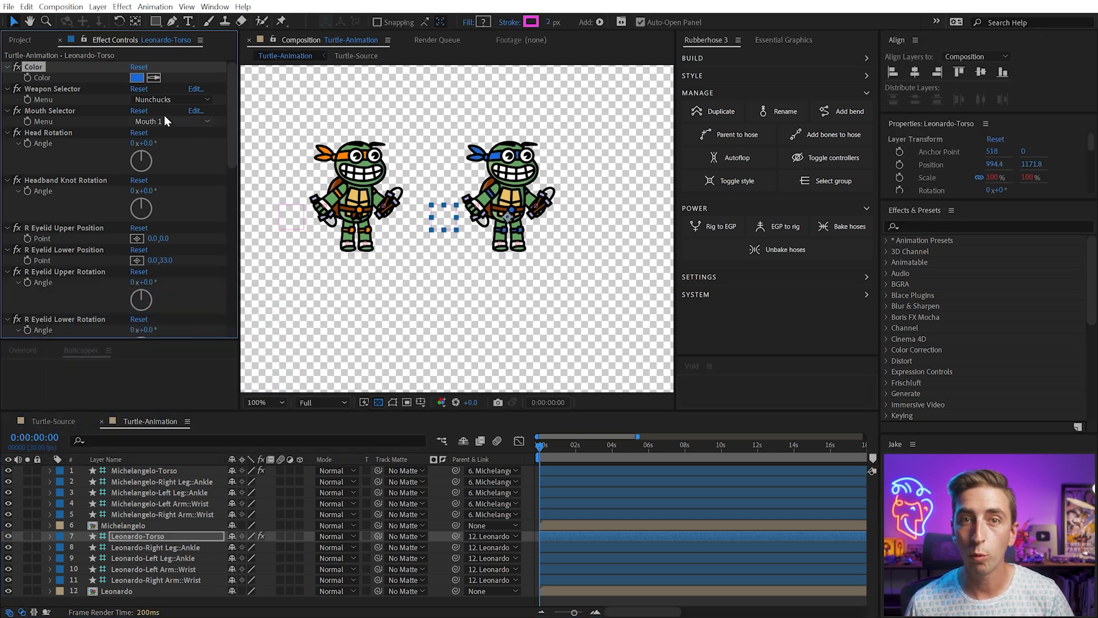
{"action": "left_click", "coordinate": [166, 100]}
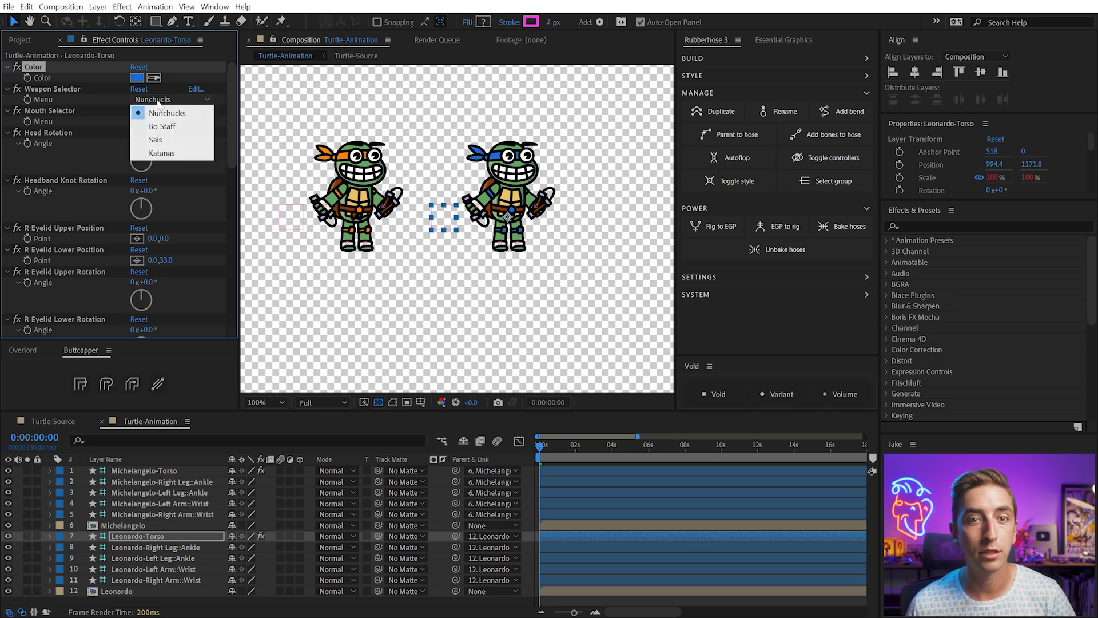
{"action": "left_click", "coordinate": [168, 130]}
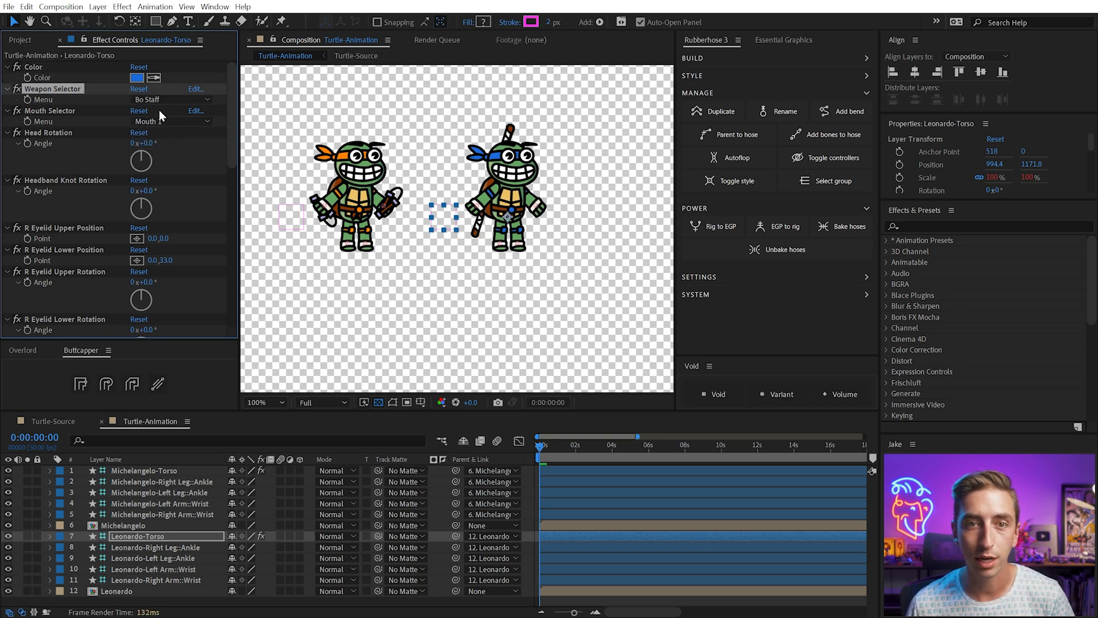
{"action": "left_click", "coordinate": [158, 101]}
{"action": "left_click", "coordinate": [166, 152]}
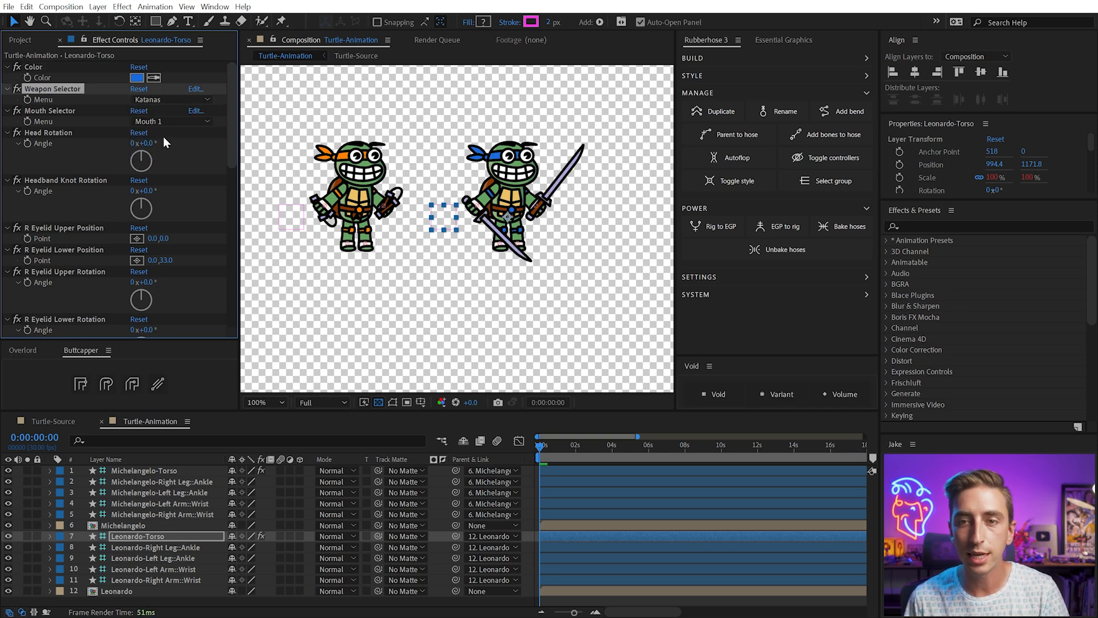